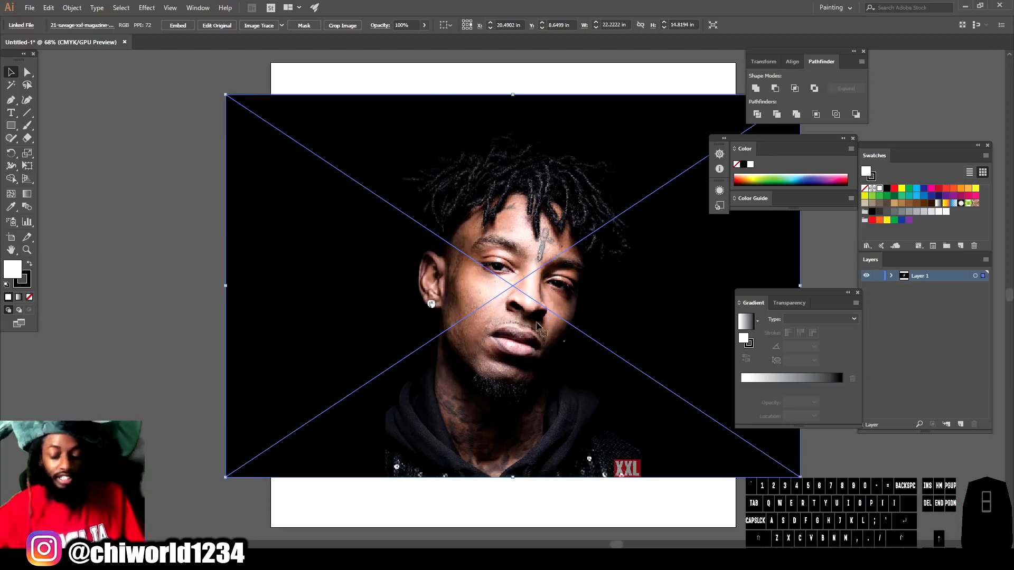
# - Enlarge the placed portrait photo to about 27.77 by 18.52 in and reposition it so it covers most of the artboard
pyautogui.moveTo(549, 247); pyautogui.dragTo(515, 292)
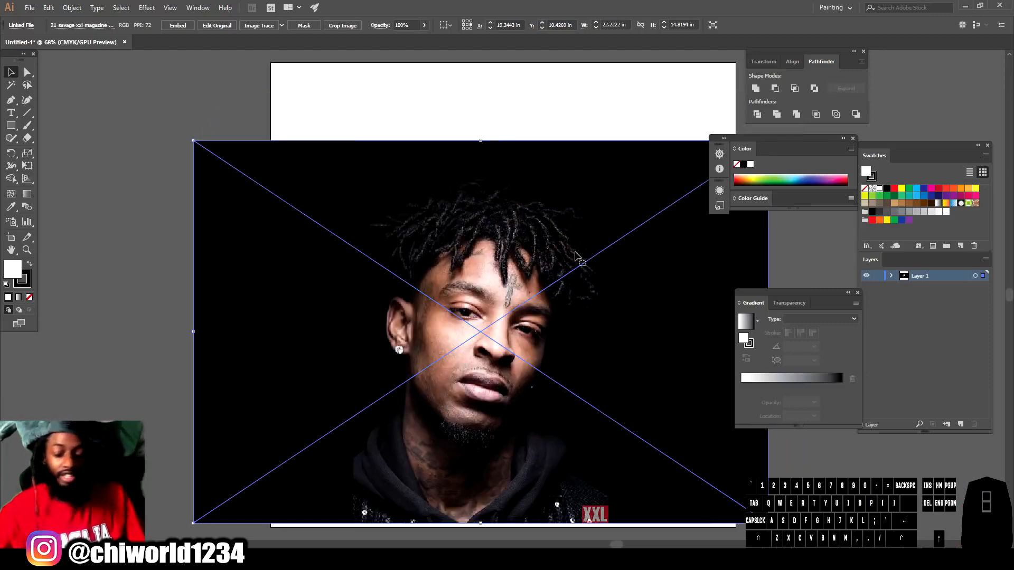
pyautogui.moveTo(194, 141); pyautogui.dragTo(123, 93)
pyautogui.moveTo(291, 253); pyautogui.dragTo(330, 214)
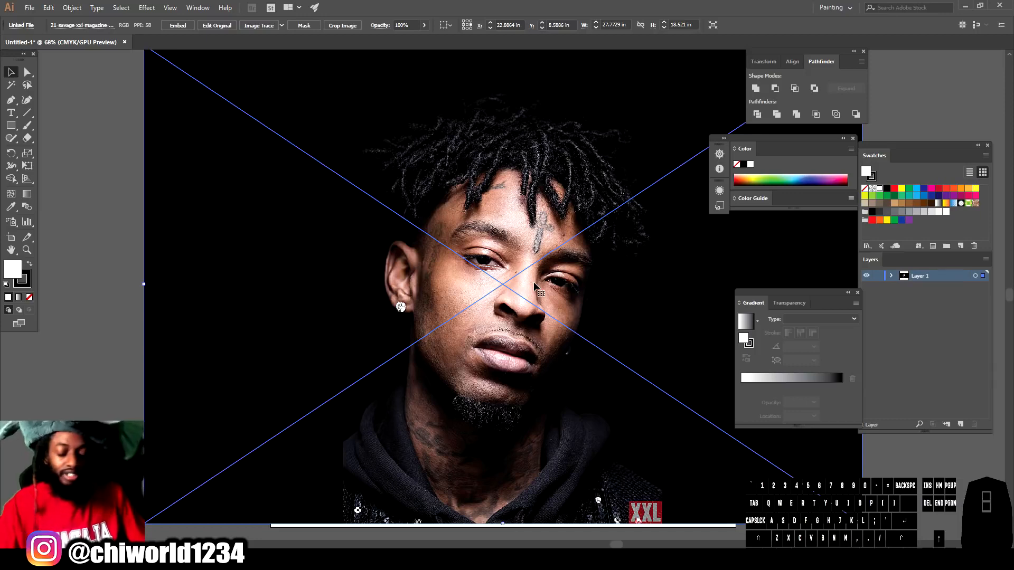
pyautogui.hotkey('ctrl', '-')
pyautogui.hotkey('ctrl', '-')
pyautogui.hotkey('ctrl', '-')
pyautogui.hotkey('ctrl', '=')
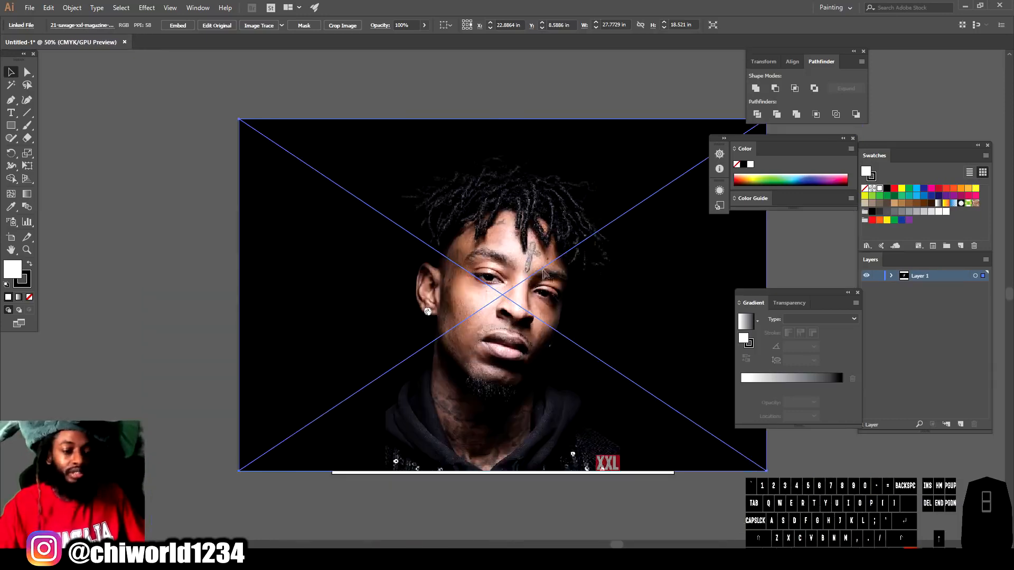
pyautogui.moveTo(511, 287); pyautogui.dragTo(510, 285)
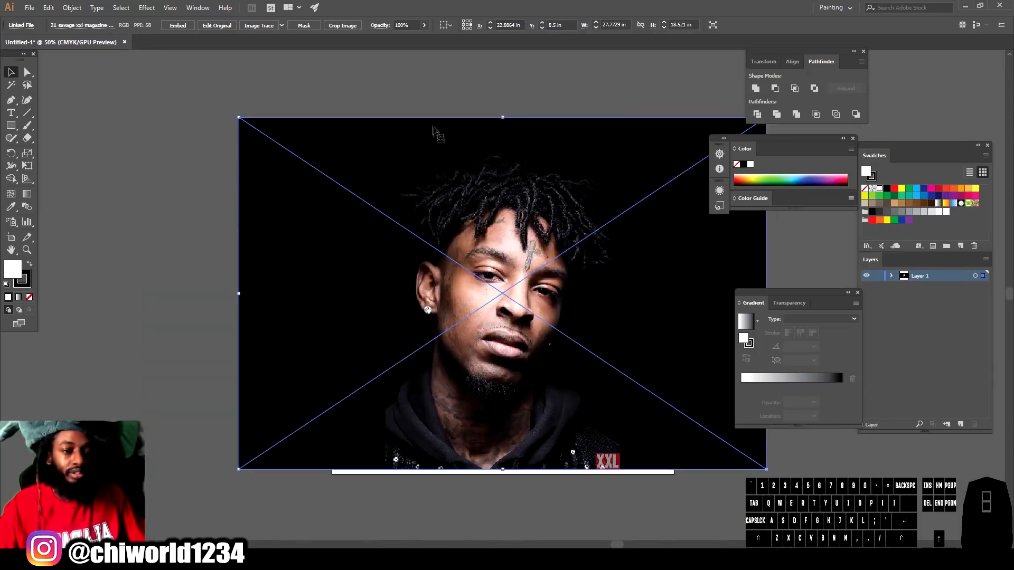
# - Lower the portrait photo's opacity to about 78% and fine-tune its position over the artboard
pyautogui.click(425, 25)
pyautogui.moveTo(423, 38); pyautogui.dragTo(410, 38)
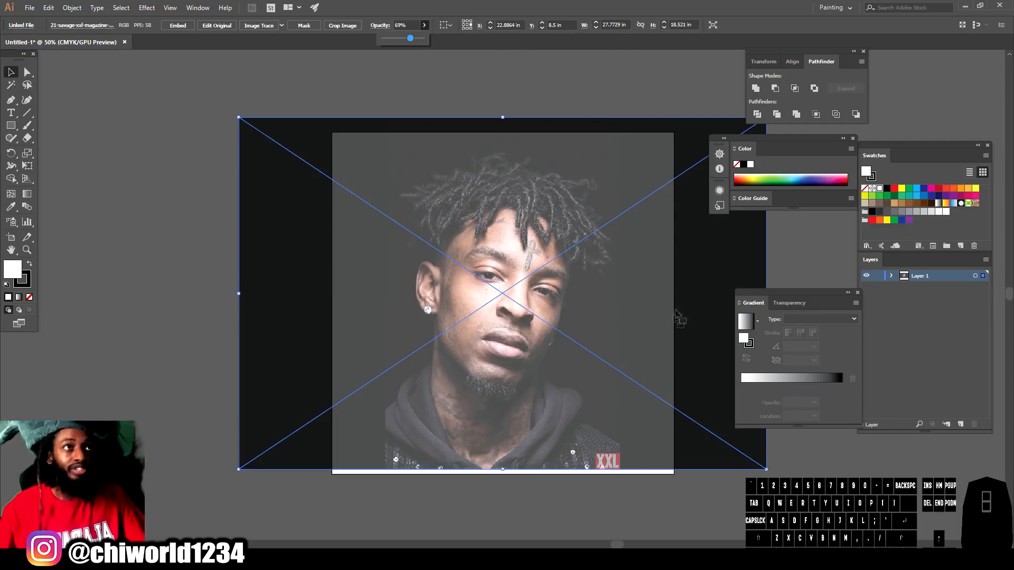
pyautogui.moveTo(607, 303)
pyautogui.mouseDown()
pyautogui.moveTo(604, 317)
pyautogui.moveTo(605, 306)
pyautogui.mouseUp()
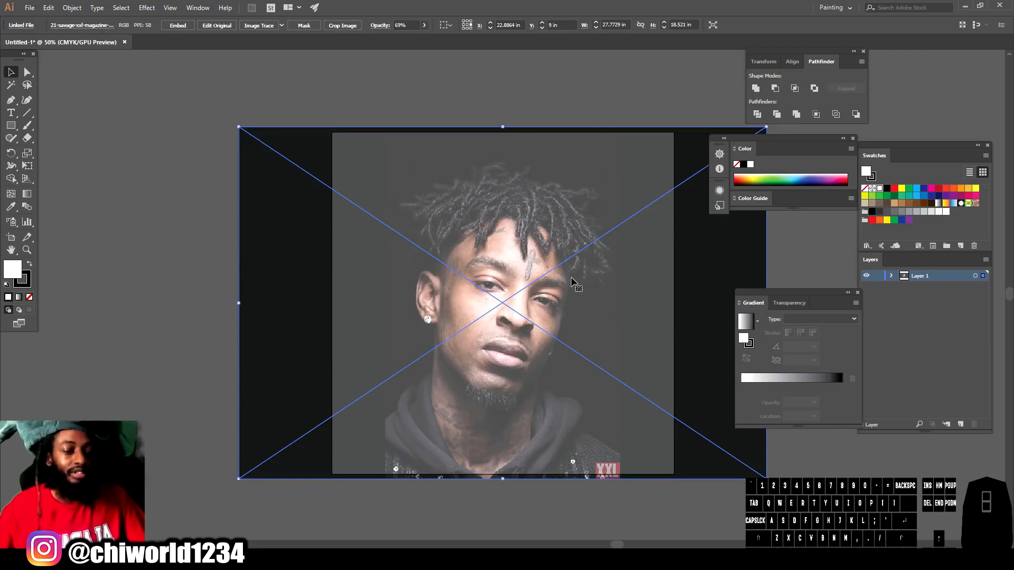
pyautogui.moveTo(572, 283); pyautogui.dragTo(573, 279)
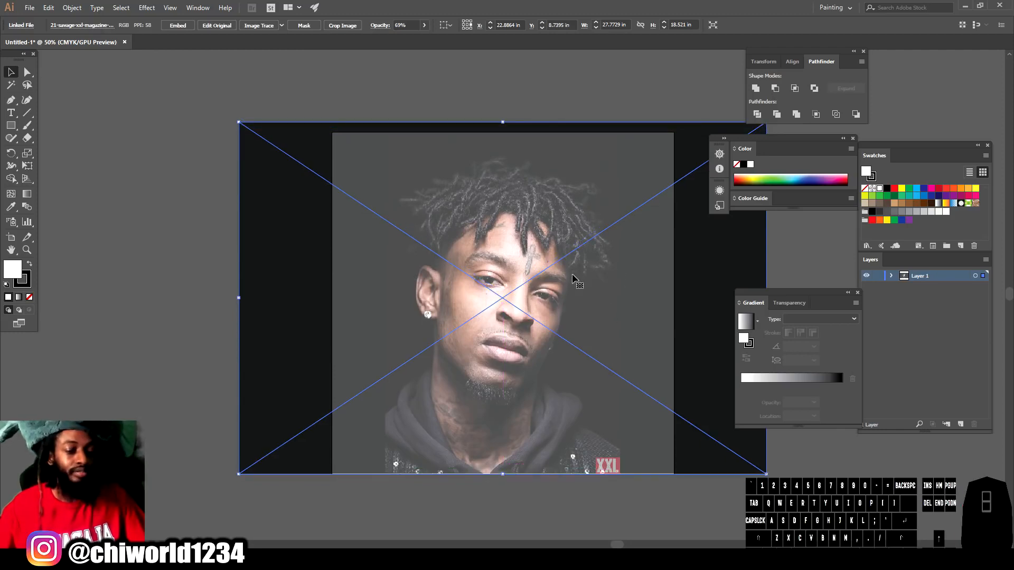
pyautogui.click(423, 26)
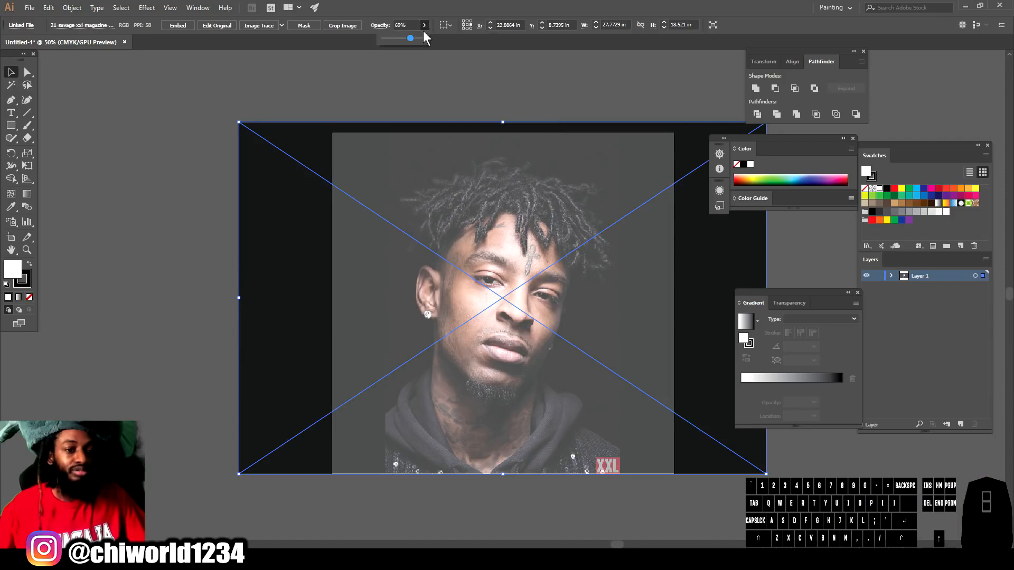
pyautogui.moveTo(411, 39); pyautogui.dragTo(414, 39)
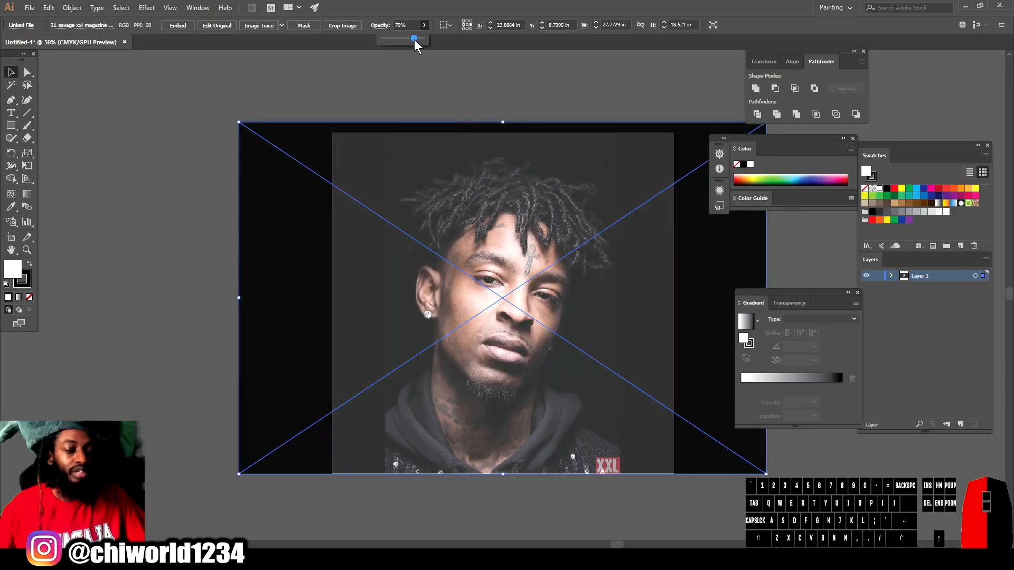
pyautogui.moveTo(483, 186); pyautogui.dragTo(502, 180)
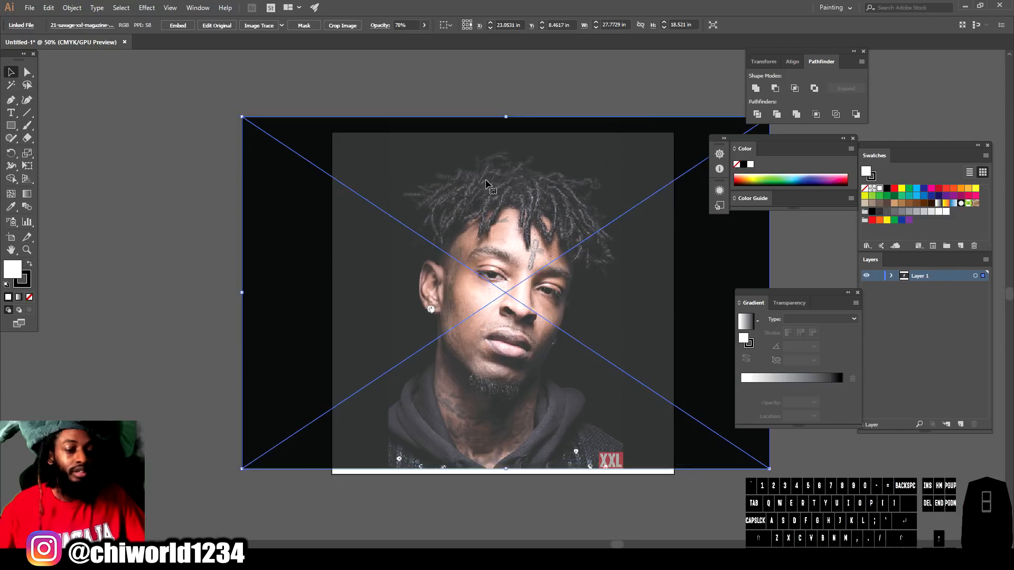
# - Lock Layer 1 containing the photo and add a new layer above it
pyautogui.click(875, 276)
pyautogui.click(961, 424)
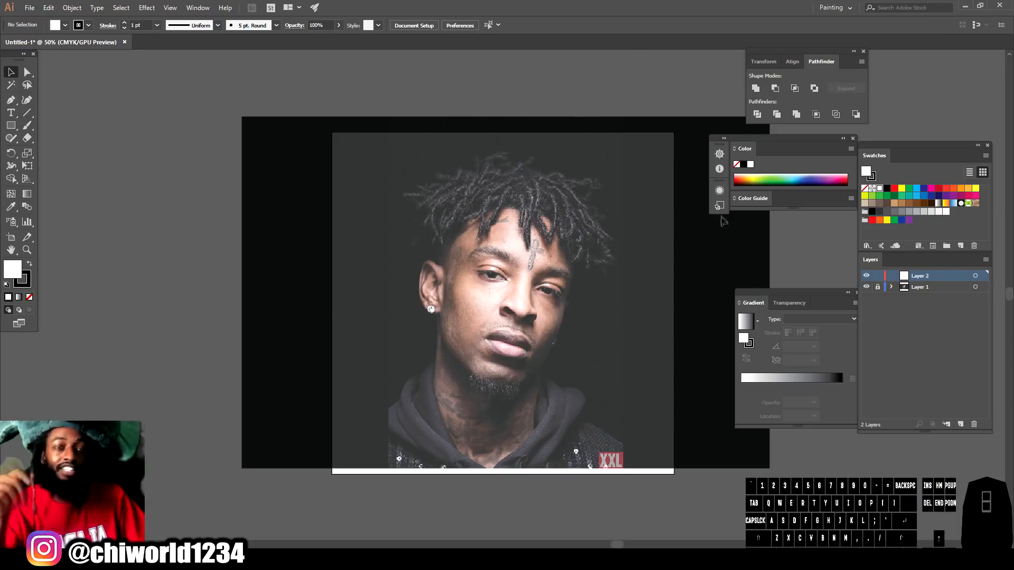
# - Create a Calligraphic Brush with a 3 pt pressure-controlled size and 3 pt variation, and activate the Paintbrush tool
pyautogui.click(276, 25)
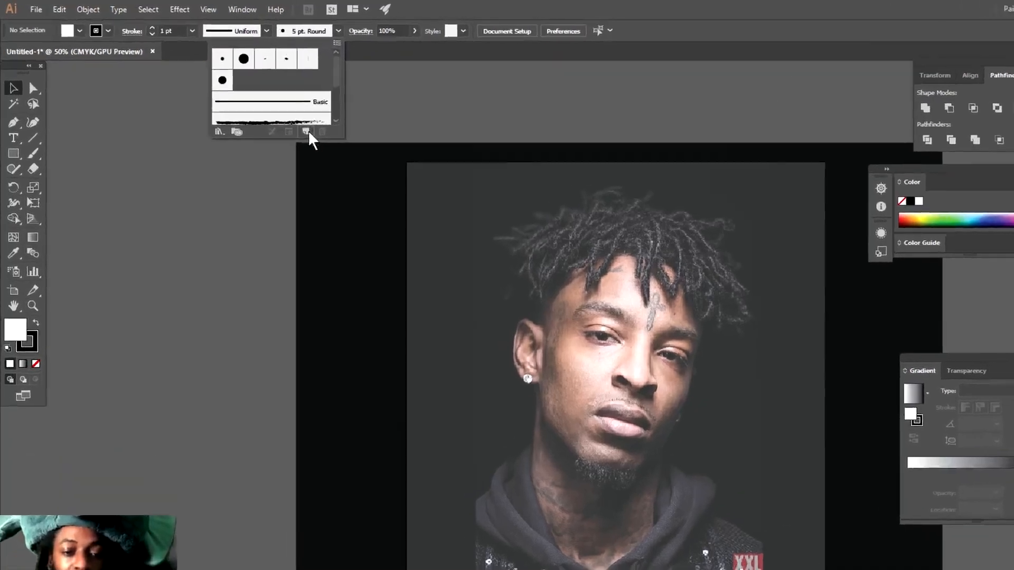
pyautogui.click(250, 108)
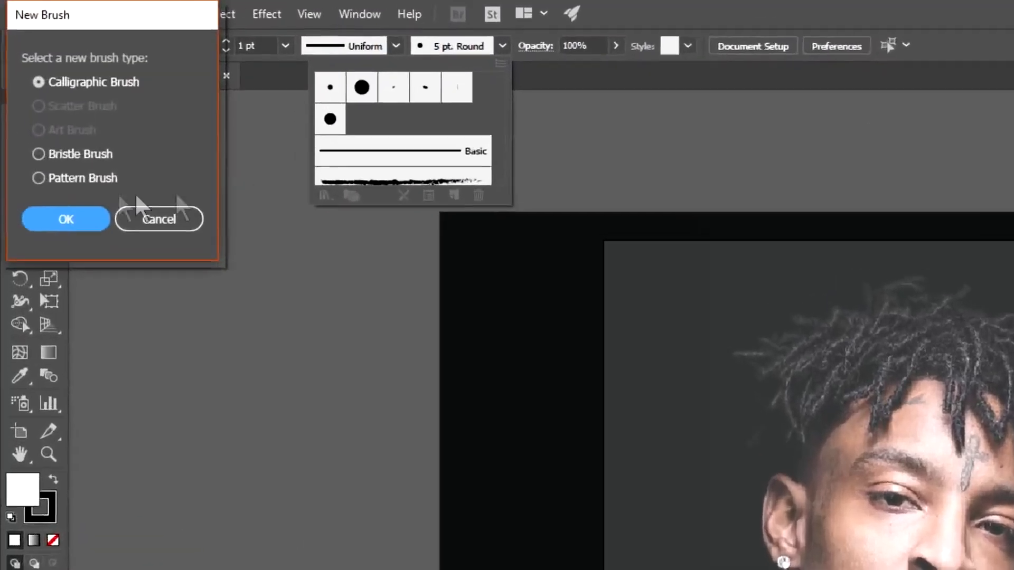
pyautogui.click(90, 213)
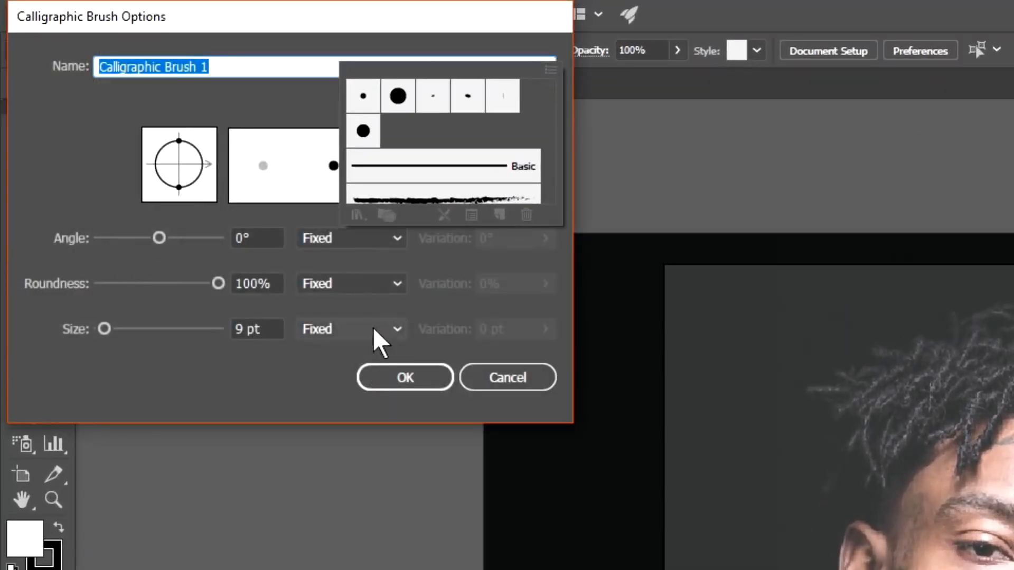
pyautogui.click(373, 329)
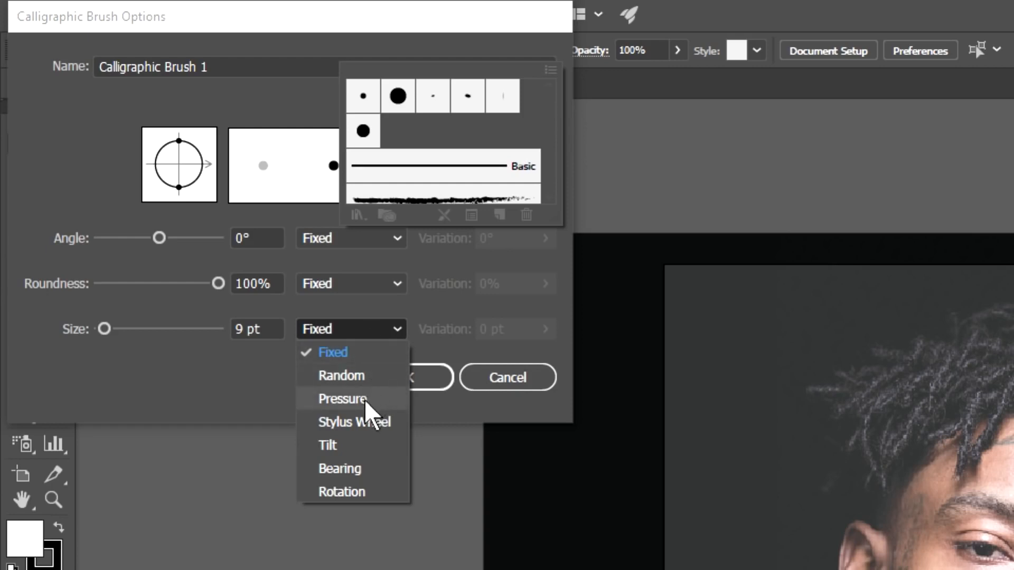
pyautogui.click(341, 400)
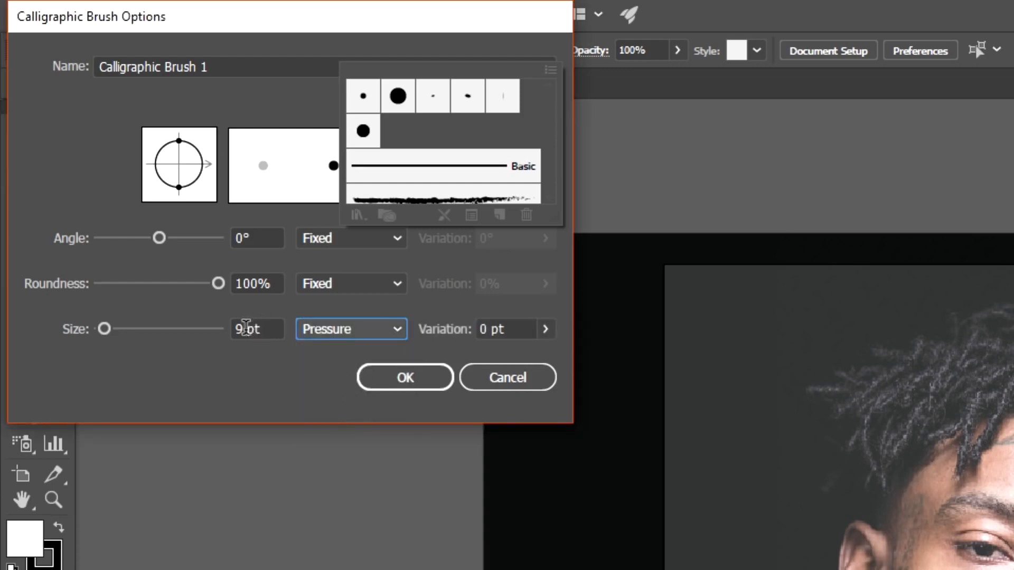
pyautogui.doubleClick(241, 329)
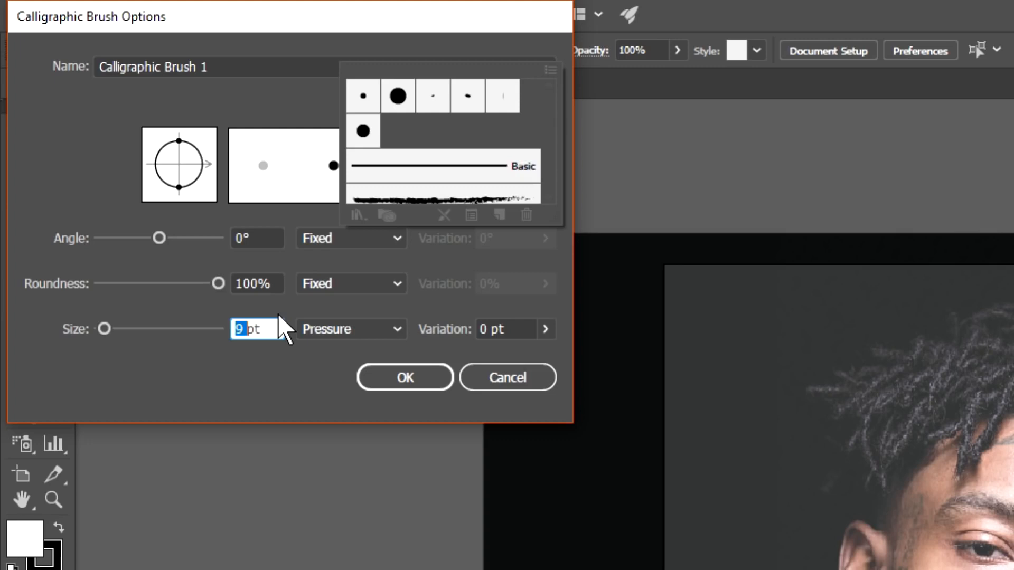
pyautogui.write('3')
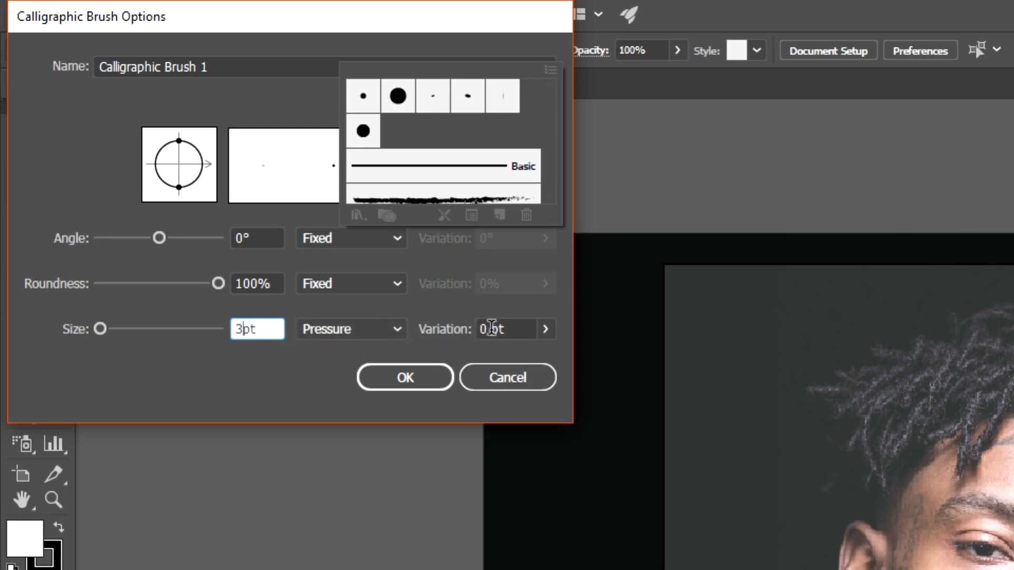
pyautogui.click(486, 328)
pyautogui.doubleClick(485, 328)
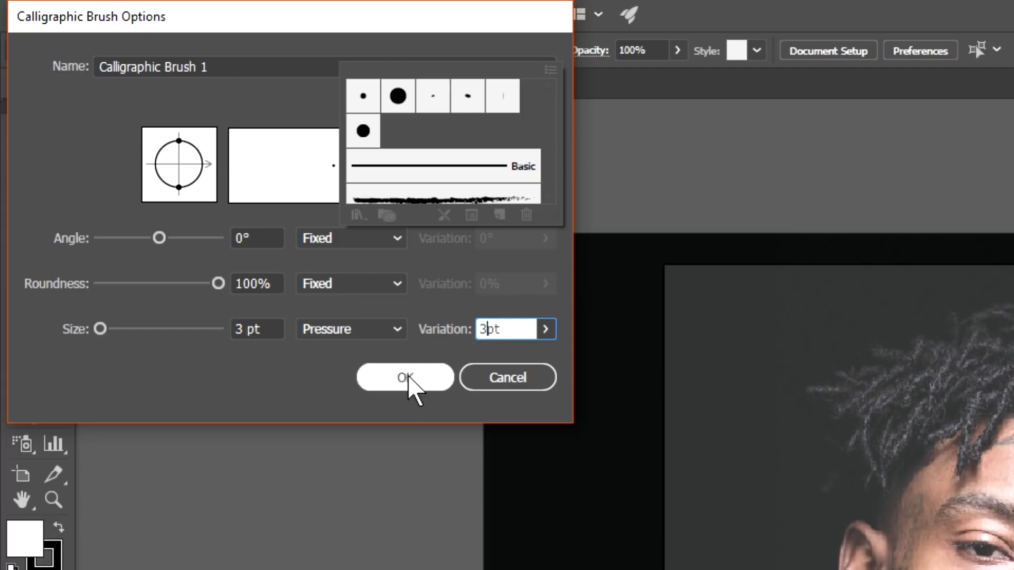
pyautogui.click(407, 379)
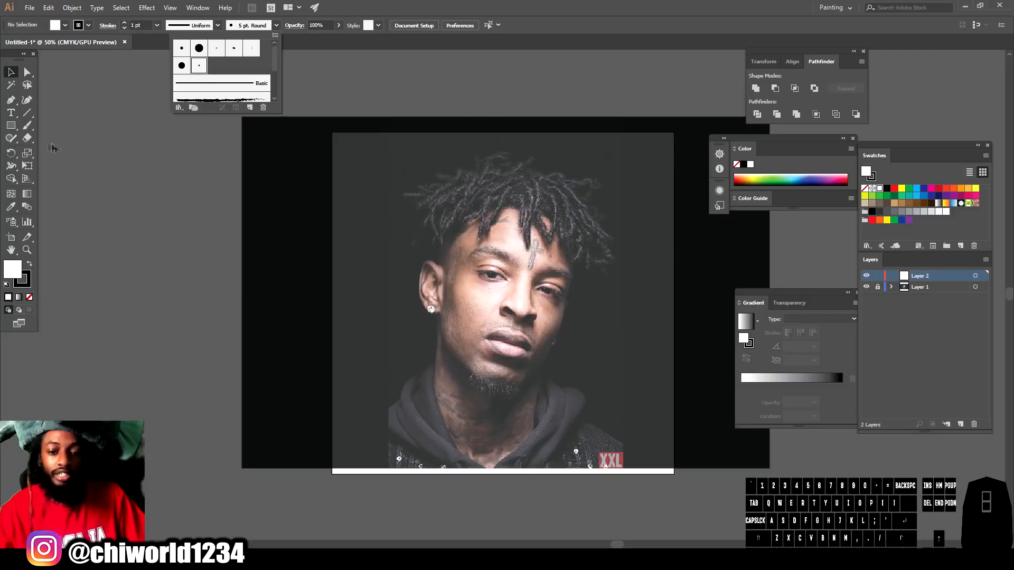
pyautogui.click(27, 126)
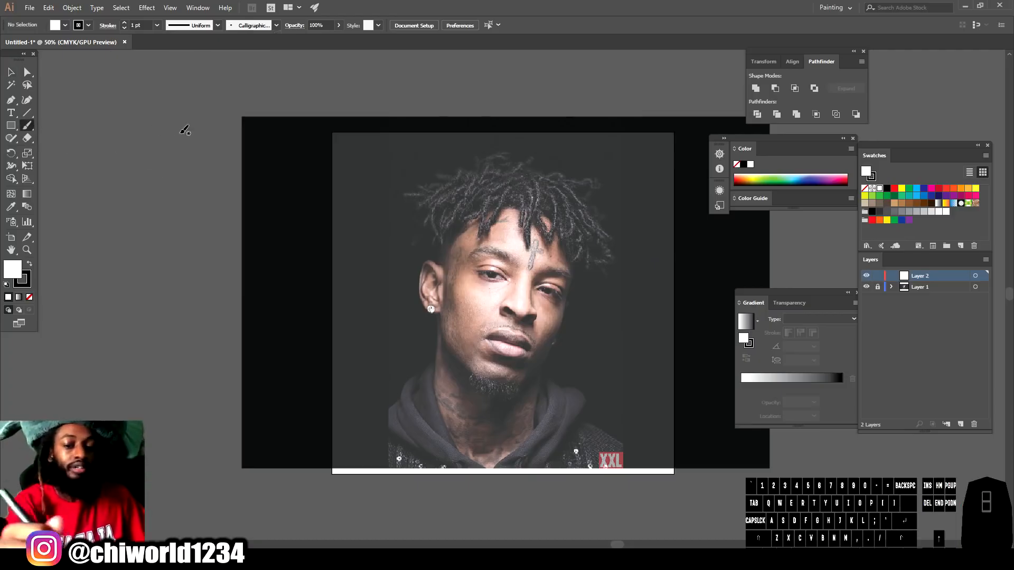
# - Test the new brush's pressure response with several long freehand strokes beside the artboard, and undo them all
pyautogui.moveTo(198, 246); pyautogui.dragTo(183, 304)
pyautogui.moveTo(177, 265)
pyautogui.mouseDown()
pyautogui.moveTo(184, 153)
pyautogui.moveTo(168, 368)
pyautogui.moveTo(138, 208)
pyautogui.mouseUp()
pyautogui.moveTo(141, 162); pyautogui.dragTo(135, 370)
pyautogui.moveTo(164, 427)
pyautogui.mouseDown()
pyautogui.moveTo(194, 343)
pyautogui.moveTo(183, 275)
pyautogui.mouseUp()
pyautogui.moveTo(224, 330); pyautogui.dragTo(209, 399)
pyautogui.moveTo(210, 354); pyautogui.dragTo(221, 211)
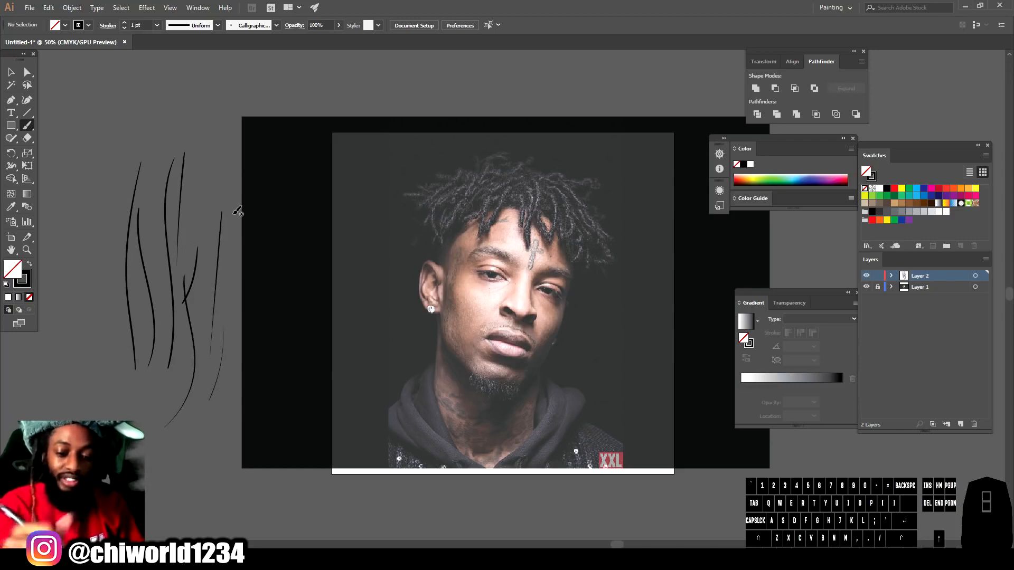
pyautogui.hotkey('ctrl', 'z')
pyautogui.hotkey('ctrl', 'z')
pyautogui.hotkey('ctrl', 'z')
pyautogui.hotkey('ctrl', 'z')
pyautogui.hotkey('ctrl', 'z')
pyautogui.hotkey('ctrl', 'z')
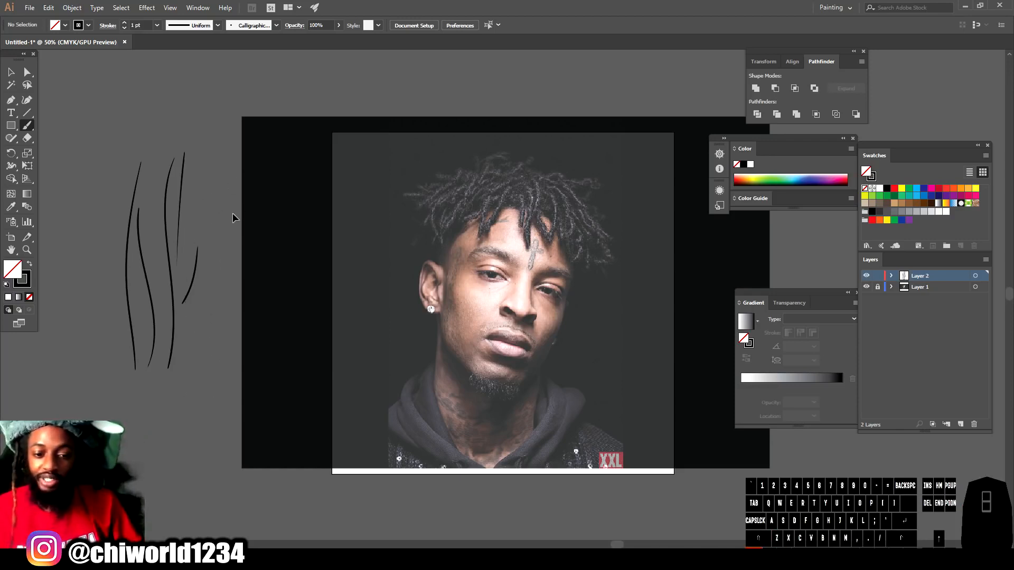
pyautogui.hotkey('ctrl', 'z')
pyautogui.hotkey('ctrl', 'z')
pyautogui.hotkey('ctrl', 'z')
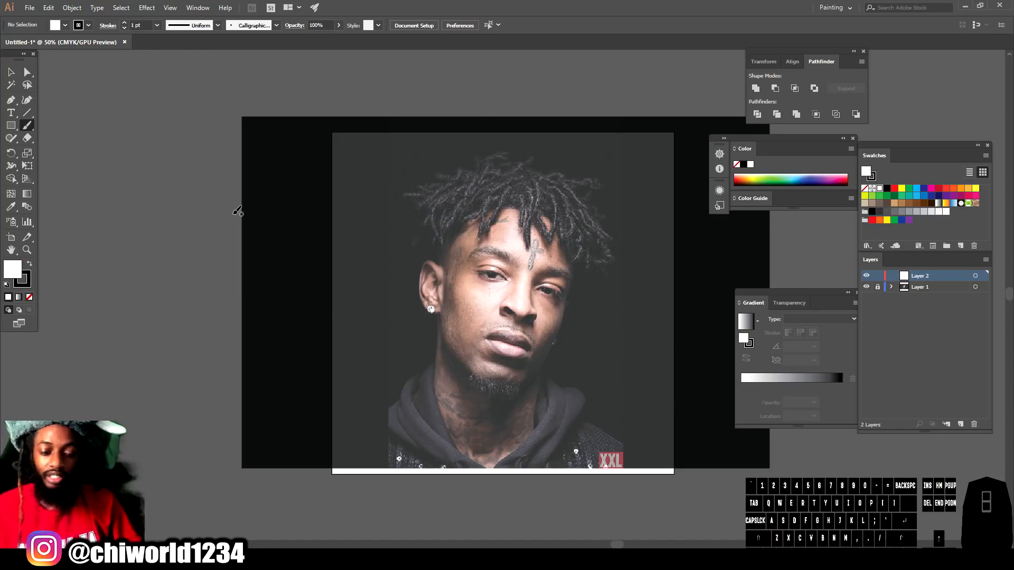
# - Draw two more curved test strokes on the empty canvas beside the photo and undo them
pyautogui.moveTo(201, 213); pyautogui.dragTo(204, 240)
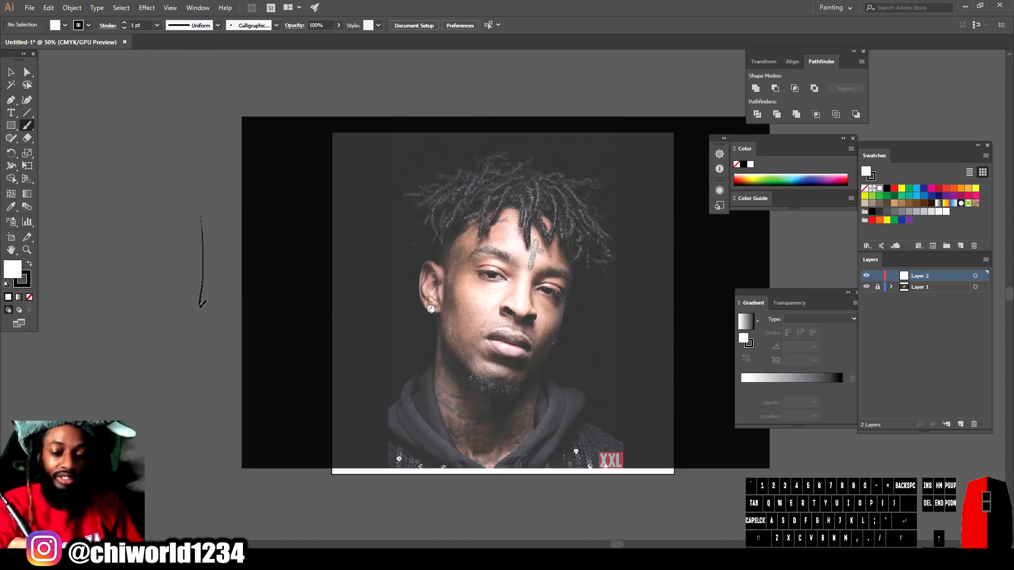
pyautogui.moveTo(193, 331); pyautogui.dragTo(185, 353)
pyautogui.moveTo(177, 255); pyautogui.dragTo(162, 335)
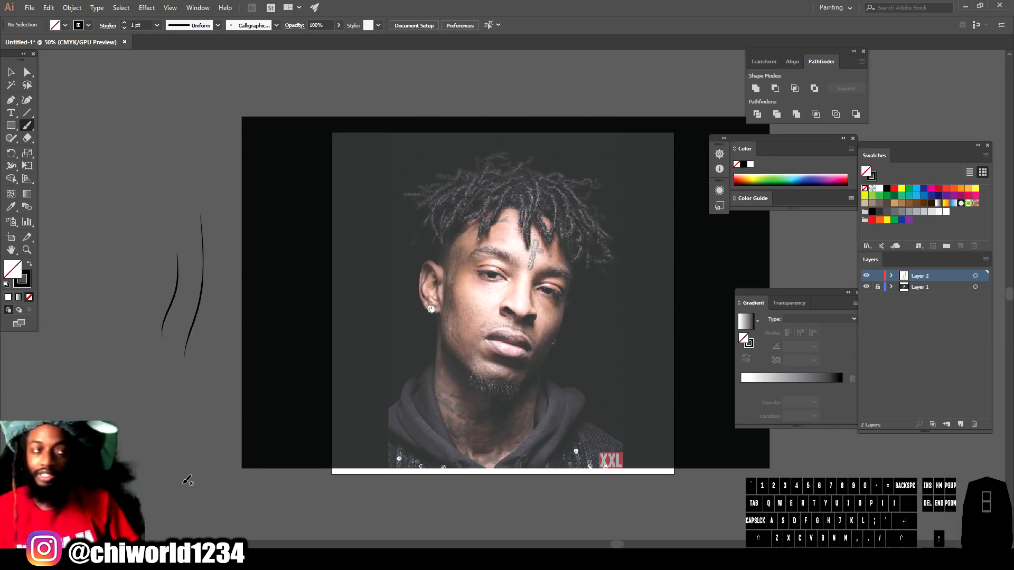
pyautogui.hotkey('ctrl', 'z')
pyautogui.hotkey('ctrl', 'z')
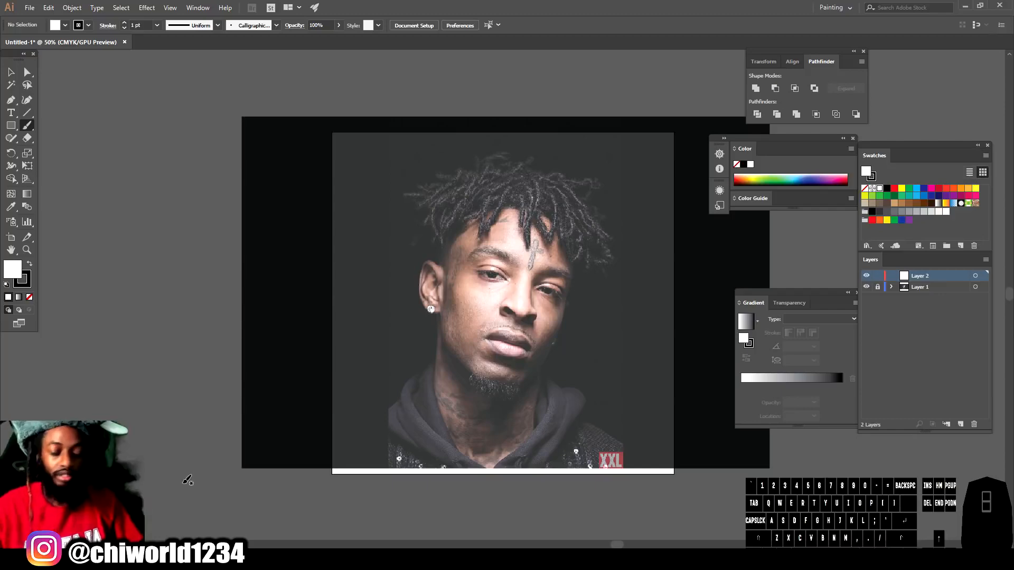
# - Trace the outer curve of the nose's left wing with a tapered black Paintbrush stroke
pyautogui.hotkey('ctrl', '-')
pyautogui.hotkey('ctrl', '=')
pyautogui.hotkey('ctrl', '=')
pyautogui.hscroll(1, 548, 362)
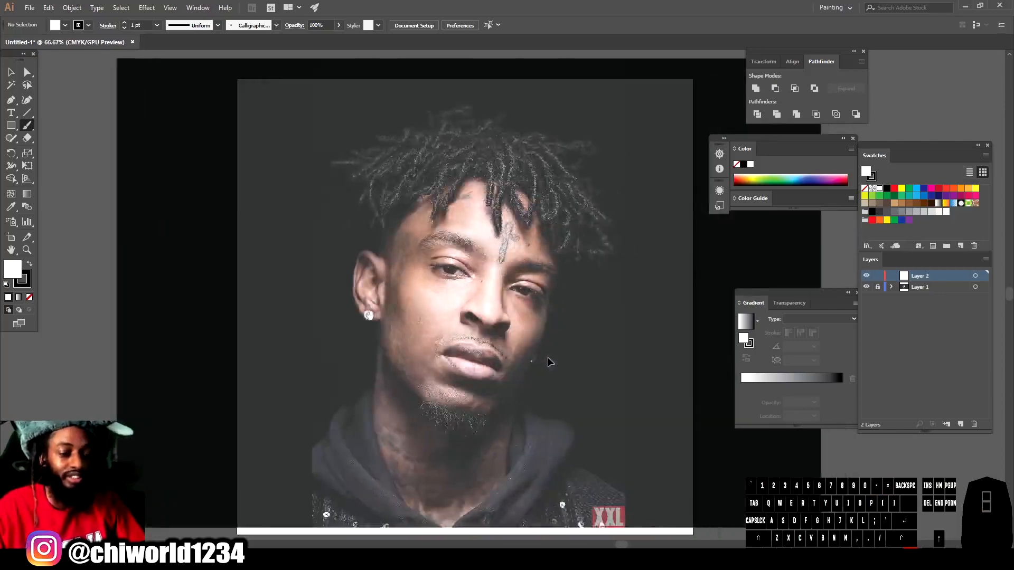
pyautogui.hotkey('ctrl', '=')
pyautogui.hotkey('ctrl', '=')
pyautogui.hscroll(1, 548, 362)
pyautogui.hotkey('ctrl', '=')
pyautogui.hotkey('ctrl', '=')
pyautogui.scroll(-2, 547, 358)
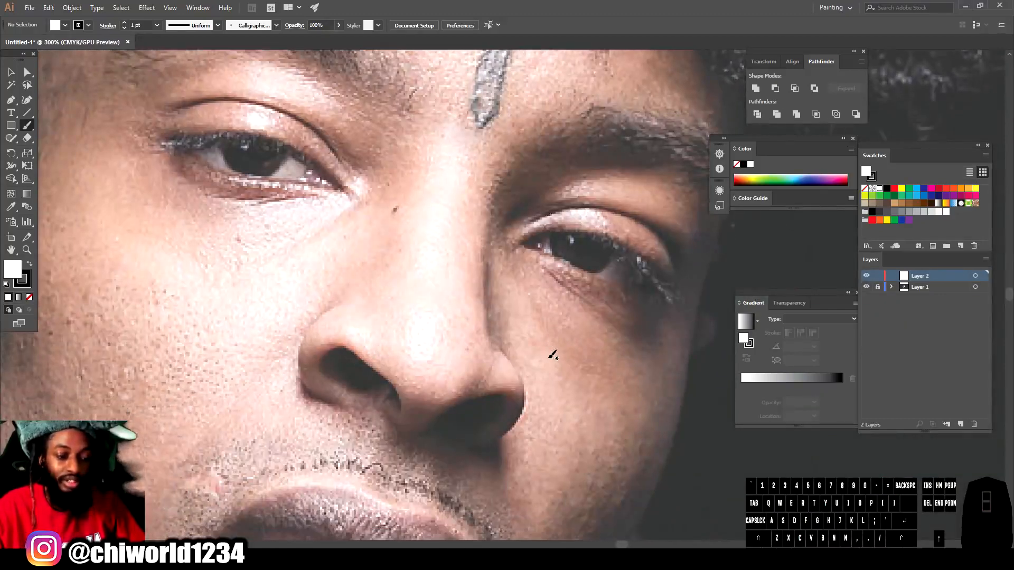
pyautogui.hotkey('ctrl', '=')
pyautogui.hscroll(-3, 547, 358)
pyautogui.scroll(-2, 549, 356)
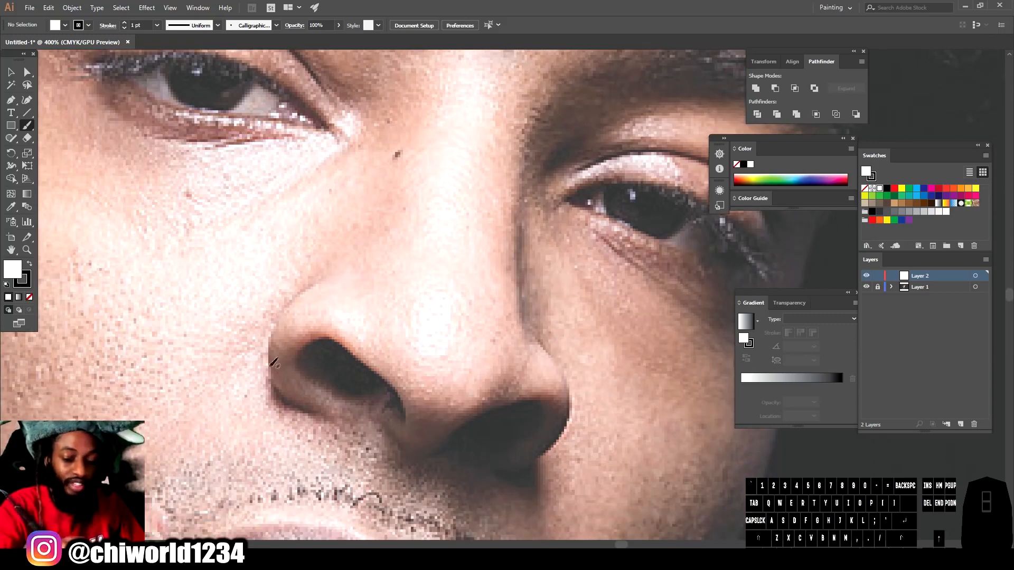
pyautogui.moveTo(326, 410)
pyautogui.mouseDown()
pyautogui.moveTo(292, 400)
pyautogui.moveTo(269, 371)
pyautogui.moveTo(270, 324)
pyautogui.moveTo(315, 282)
pyautogui.mouseUp()
pyautogui.hotkey('ctrl', 'z')
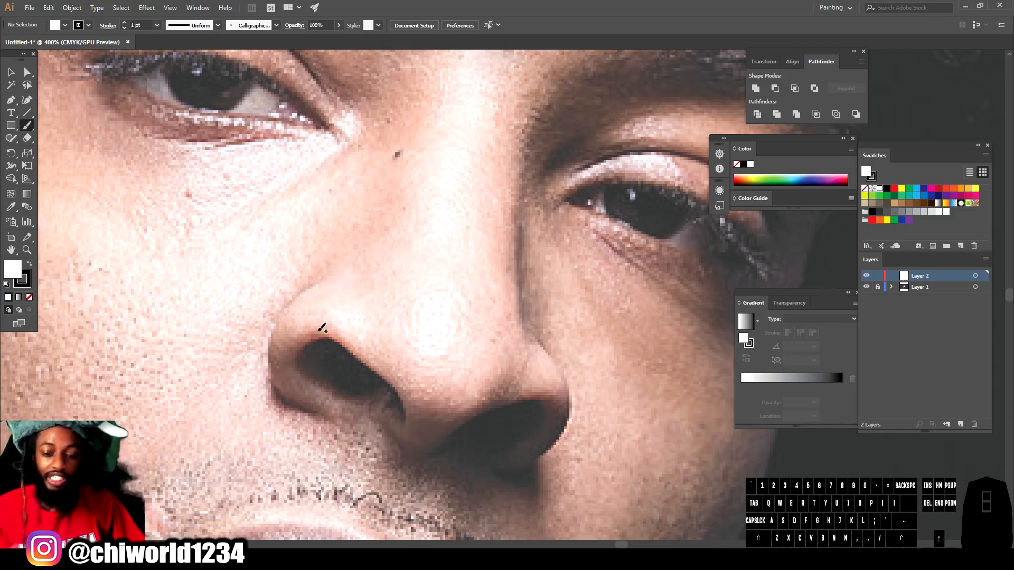
pyautogui.moveTo(324, 414)
pyautogui.mouseDown()
pyautogui.moveTo(280, 395)
pyautogui.moveTo(271, 363)
pyautogui.moveTo(280, 317)
pyautogui.moveTo(327, 275)
pyautogui.mouseUp()
# - Outline both nostril openings and the underside of the nose tip with black Paintbrush strokes
pyautogui.moveTo(319, 379)
pyautogui.mouseDown()
pyautogui.moveTo(296, 353)
pyautogui.moveTo(316, 334)
pyautogui.moveTo(341, 336)
pyautogui.moveTo(402, 393)
pyautogui.moveTo(398, 409)
pyautogui.mouseUp()
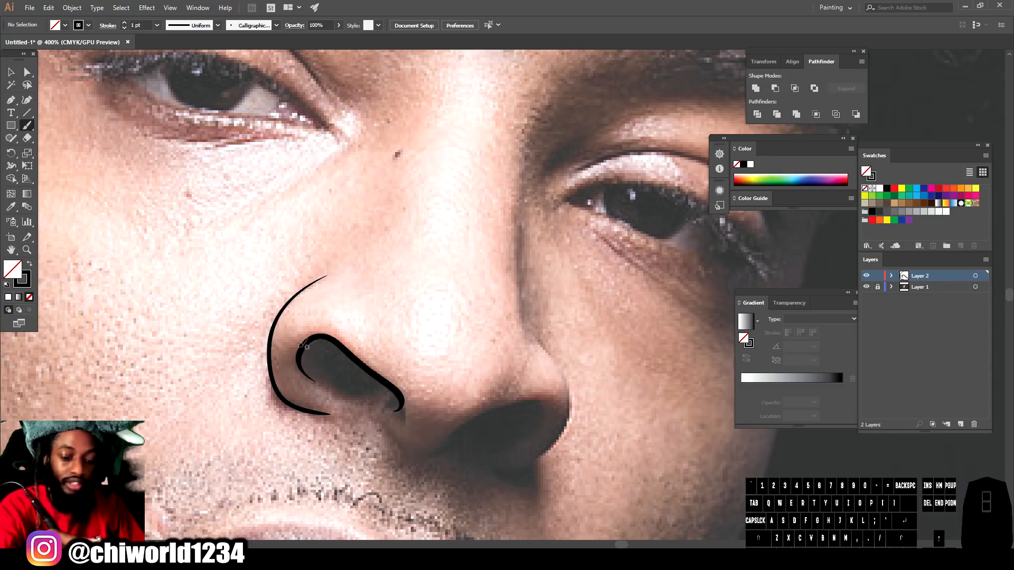
pyautogui.moveTo(309, 343)
pyautogui.mouseDown()
pyautogui.moveTo(339, 382)
pyautogui.moveTo(401, 395)
pyautogui.mouseUp()
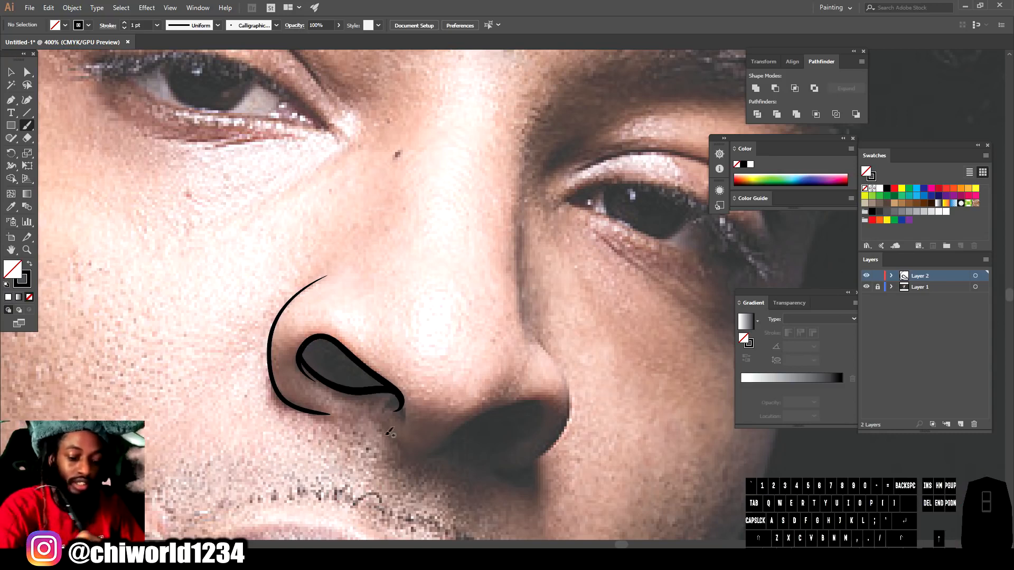
pyautogui.moveTo(394, 443)
pyautogui.mouseDown()
pyautogui.moveTo(423, 455)
pyautogui.moveTo(483, 416)
pyautogui.moveTo(540, 407)
pyautogui.moveTo(522, 439)
pyautogui.moveTo(463, 431)
pyautogui.mouseUp()
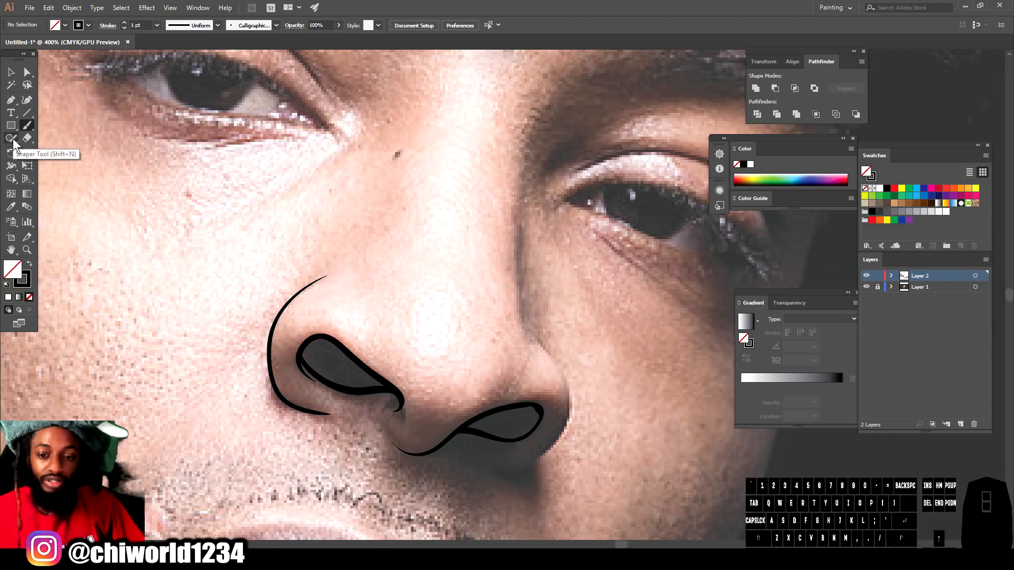
# - Set up the Pencil tool to fill new strokes, using a black fill and no stroke colour
pyautogui.click(13, 139)
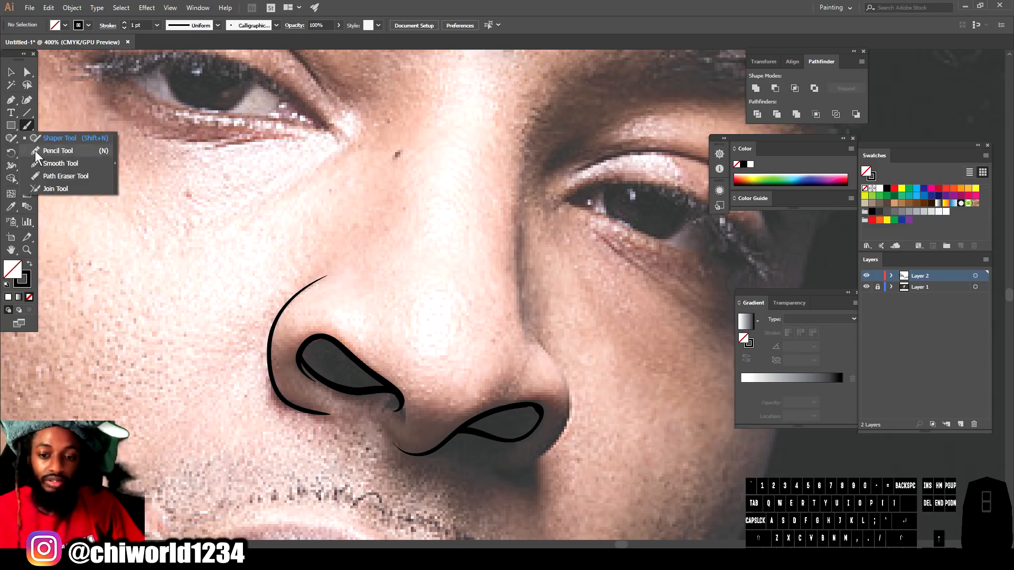
pyautogui.click(34, 150)
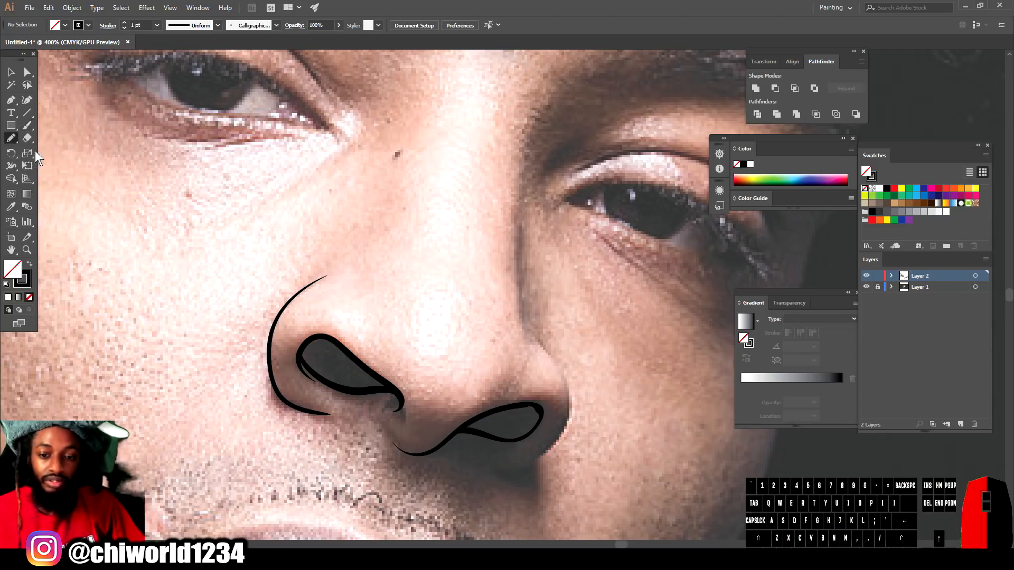
pyautogui.doubleClick(11, 138)
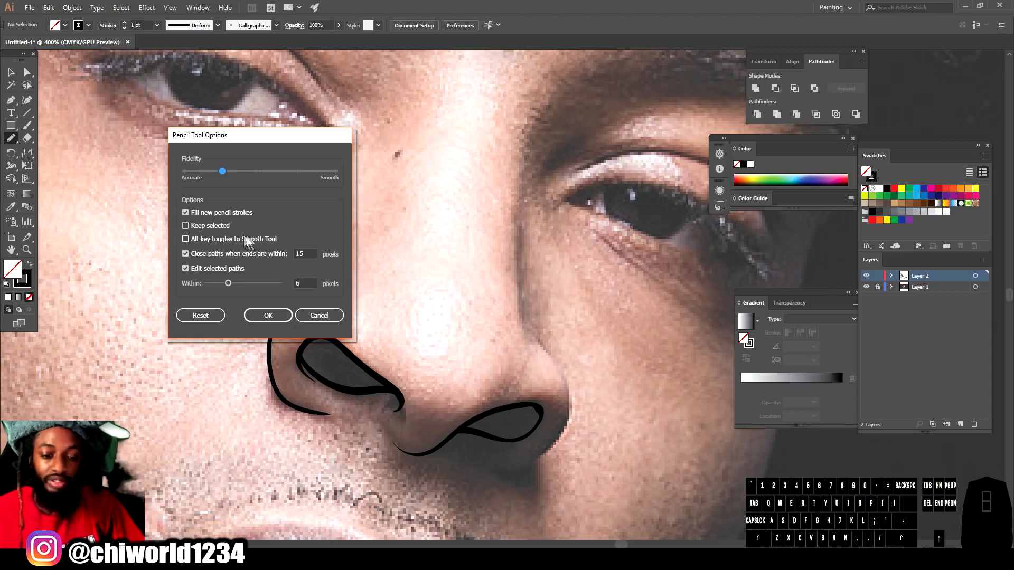
pyautogui.click(280, 315)
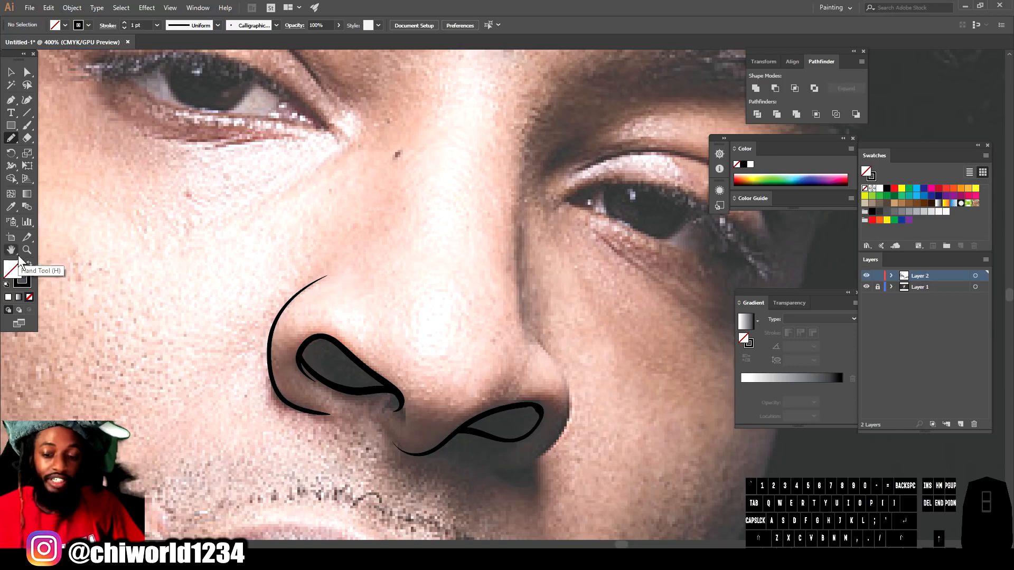
pyautogui.click(29, 264)
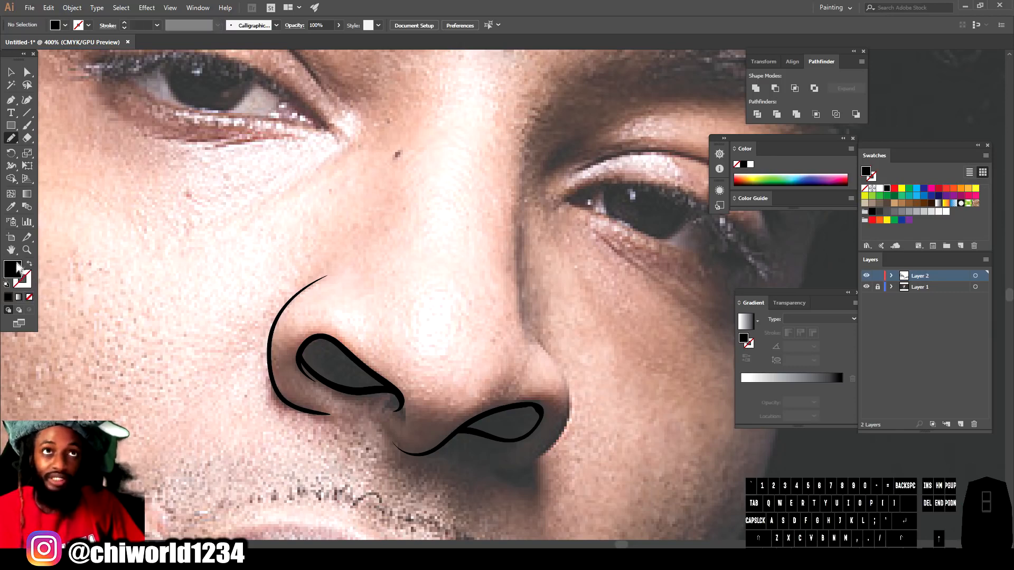
# - Fill both nostril openings with solid black freehand Pencil shapes
pyautogui.moveTo(299, 349); pyautogui.dragTo(317, 369)
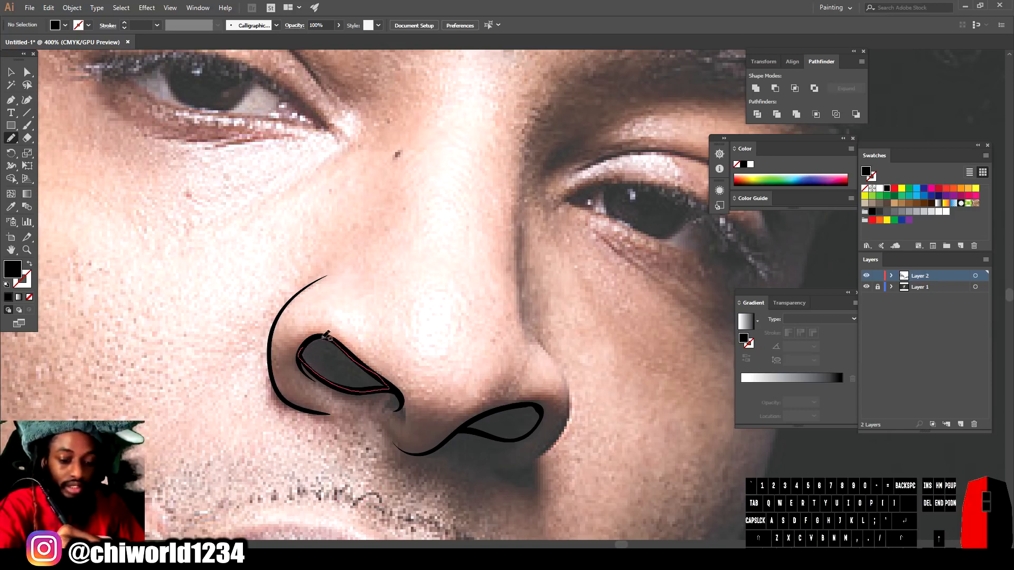
pyautogui.moveTo(312, 338); pyautogui.dragTo(313, 338)
pyautogui.moveTo(468, 422); pyautogui.dragTo(540, 402)
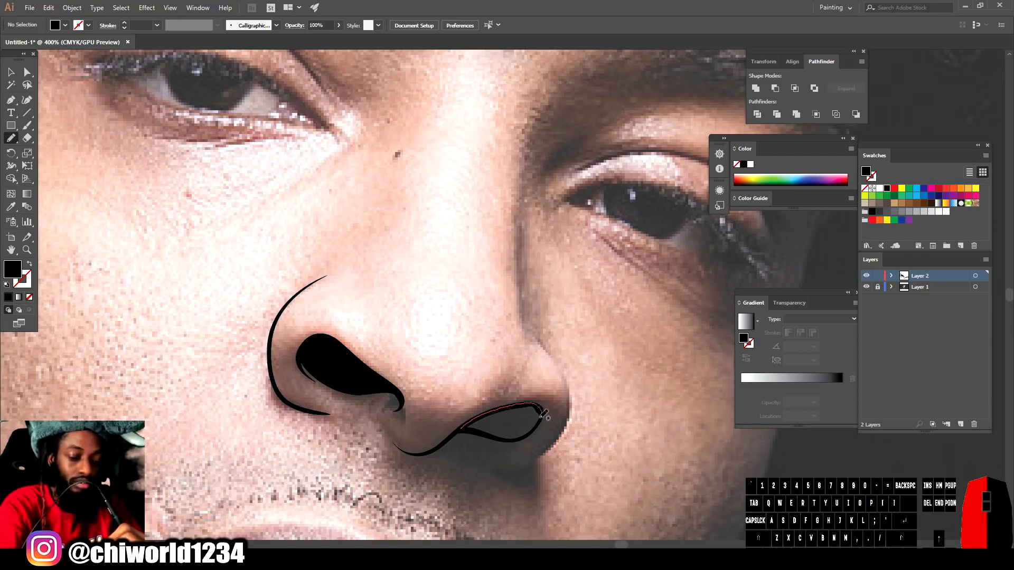
pyautogui.moveTo(498, 434); pyautogui.dragTo(457, 430)
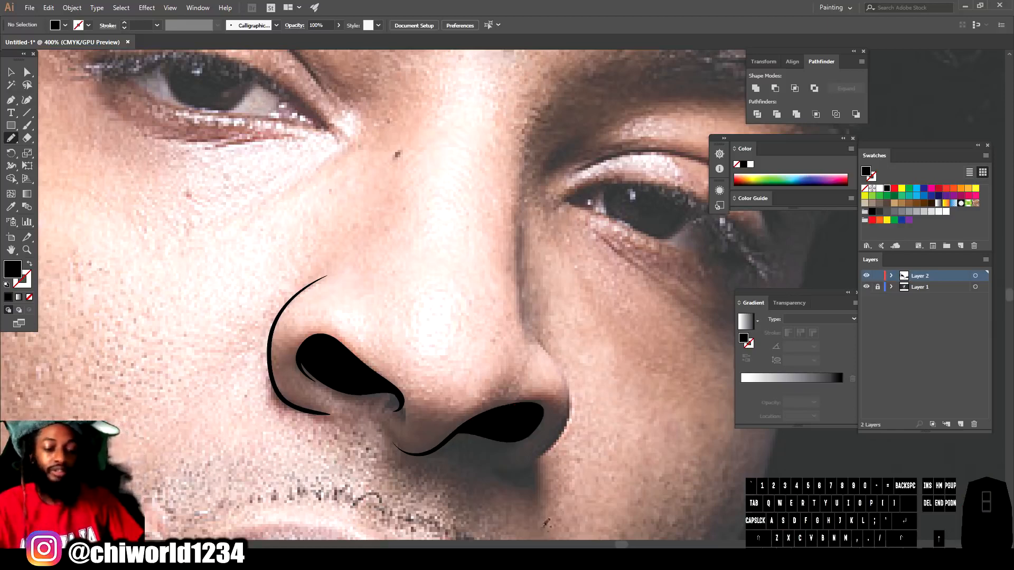
# - Trace the nose's right wing and the right side of its bridge with tapered black Paintbrush strokes
pyautogui.hotkey('ctrl', '-')
pyautogui.hotkey('ctrl', '-')
pyautogui.hotkey('ctrl', '=')
pyautogui.hotkey('ctrl', '=')
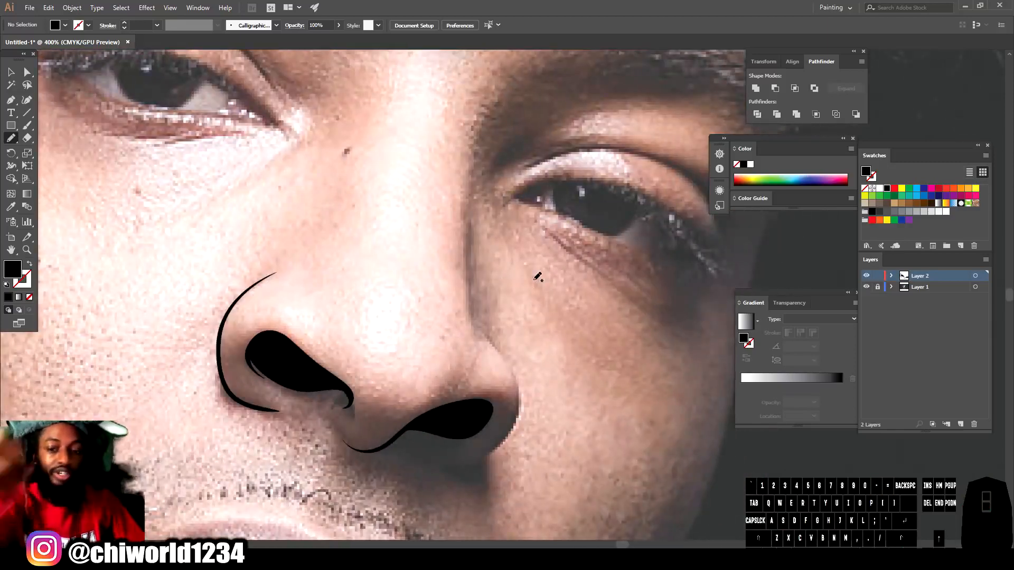
pyautogui.click(28, 127)
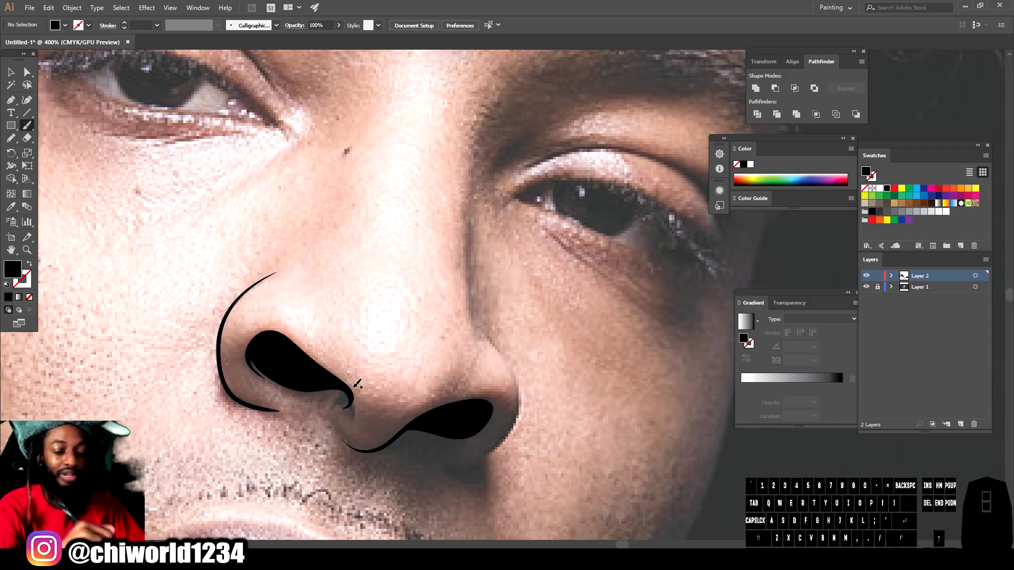
pyautogui.moveTo(440, 460)
pyautogui.mouseDown()
pyautogui.moveTo(458, 463)
pyautogui.moveTo(520, 412)
pyautogui.moveTo(522, 375)
pyautogui.moveTo(470, 283)
pyautogui.moveTo(475, 191)
pyautogui.mouseUp()
pyautogui.moveTo(478, 150); pyautogui.dragTo(477, 145)
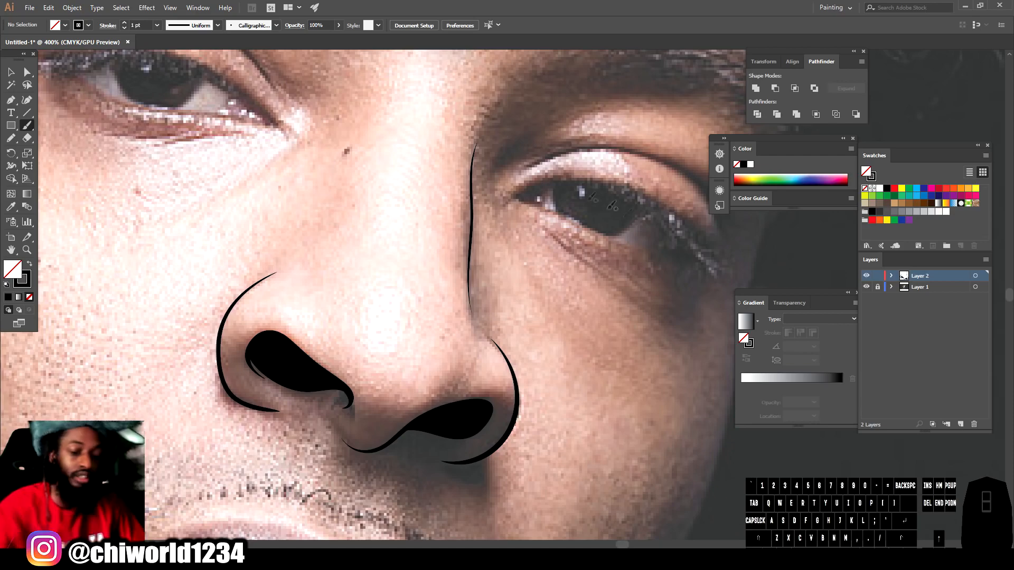
# - Outline the left eye's upper and lower lids, inner corner, lid crease and under-eye folds with black Paintbrush strokes
pyautogui.scroll(-3, 652, 269)
pyautogui.scroll(5, 533, 264)
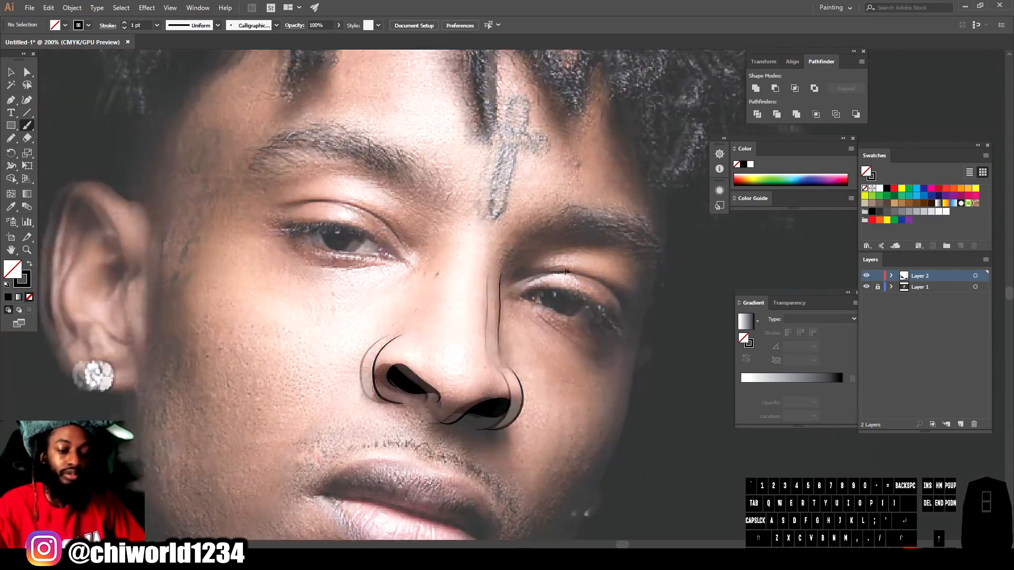
pyautogui.scroll(-2, 527, 263)
pyautogui.scroll(2, 300, 222)
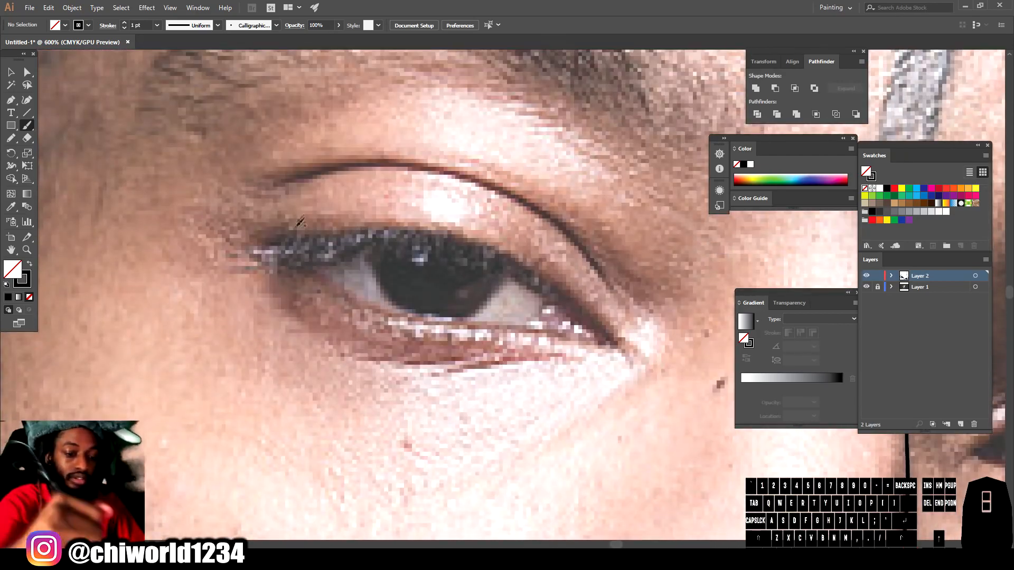
pyautogui.moveTo(258, 240)
pyautogui.mouseDown()
pyautogui.moveTo(372, 231)
pyautogui.moveTo(465, 243)
pyautogui.moveTo(546, 284)
pyautogui.moveTo(612, 341)
pyautogui.mouseUp()
pyautogui.moveTo(541, 323); pyautogui.dragTo(561, 307)
pyautogui.moveTo(290, 245)
pyautogui.mouseDown()
pyautogui.moveTo(409, 313)
pyautogui.moveTo(608, 345)
pyautogui.mouseUp()
pyautogui.moveTo(262, 185)
pyautogui.mouseDown()
pyautogui.moveTo(355, 162)
pyautogui.moveTo(474, 175)
pyautogui.moveTo(560, 218)
pyautogui.moveTo(636, 315)
pyautogui.mouseUp()
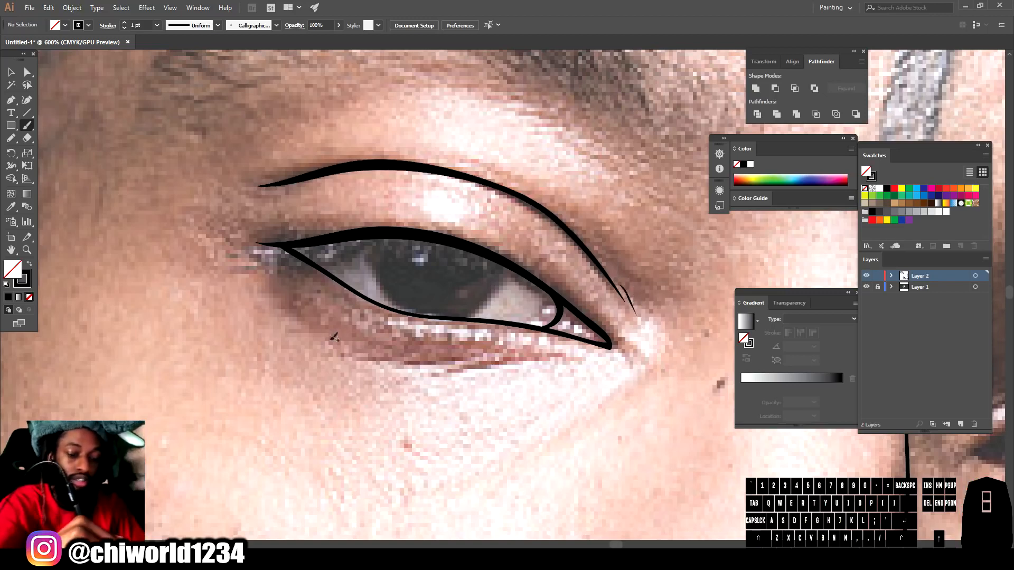
pyautogui.moveTo(368, 357)
pyautogui.mouseDown()
pyautogui.moveTo(549, 351)
pyautogui.moveTo(573, 359)
pyautogui.mouseUp()
pyautogui.click(11, 138)
pyautogui.moveTo(368, 230)
pyautogui.mouseDown()
pyautogui.moveTo(406, 307)
pyautogui.moveTo(461, 314)
pyautogui.mouseUp()
pyautogui.moveTo(513, 266)
pyautogui.mouseDown()
pyautogui.moveTo(417, 235)
pyautogui.moveTo(364, 231)
pyautogui.mouseUp()
pyautogui.hotkey('ctrl', 'z')
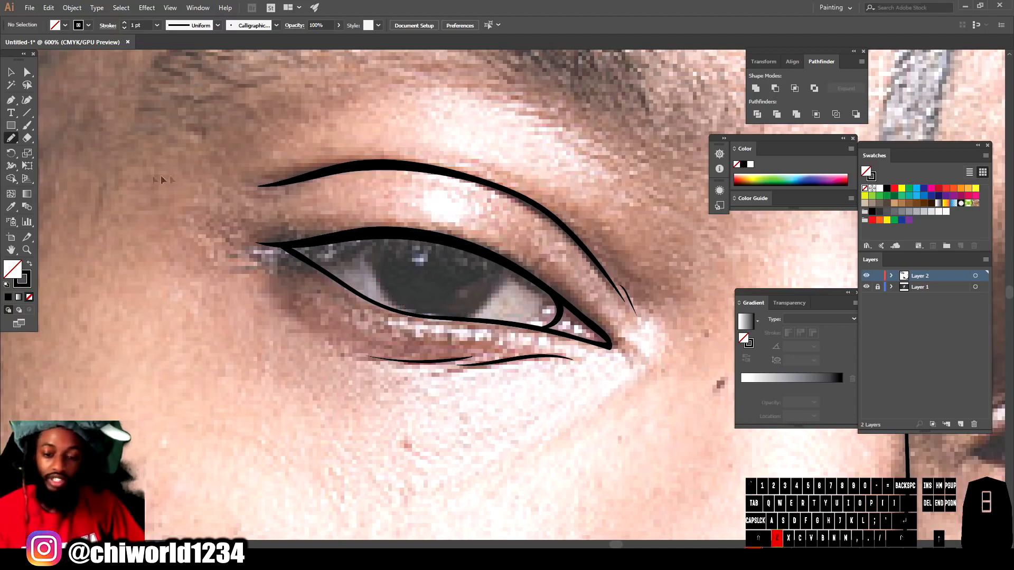
# - Draw the left eye's iris and the lashes near both corners as solid black Pencil shapes without a stroke
pyautogui.click(30, 268)
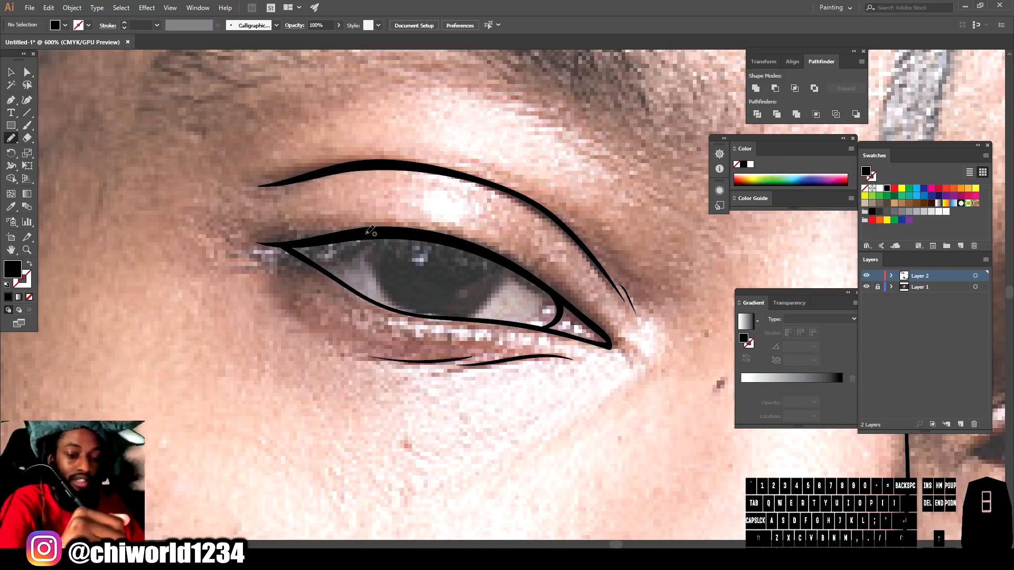
pyautogui.moveTo(366, 231)
pyautogui.mouseDown()
pyautogui.moveTo(387, 292)
pyautogui.moveTo(407, 309)
pyautogui.moveTo(455, 317)
pyautogui.mouseUp()
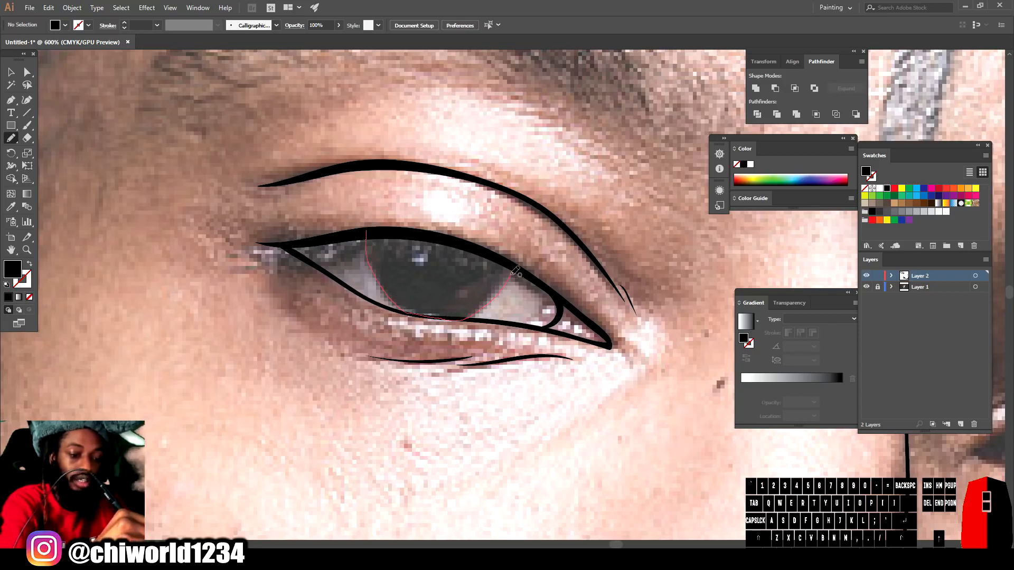
pyautogui.moveTo(506, 263)
pyautogui.mouseDown()
pyautogui.moveTo(384, 228)
pyautogui.moveTo(368, 230)
pyautogui.moveTo(384, 232)
pyautogui.moveTo(346, 261)
pyautogui.moveTo(272, 260)
pyautogui.mouseUp()
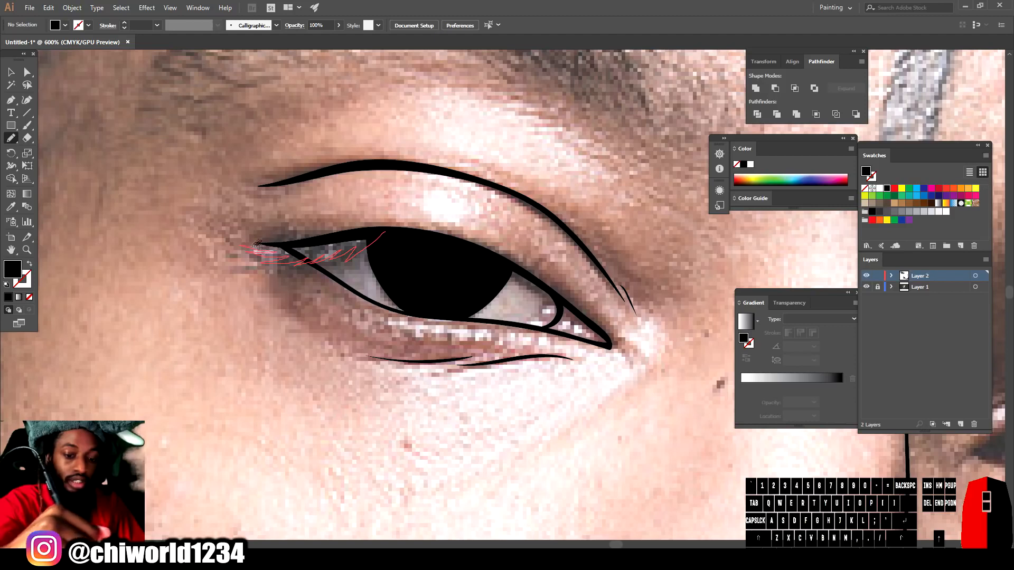
pyautogui.moveTo(306, 241); pyautogui.dragTo(384, 233)
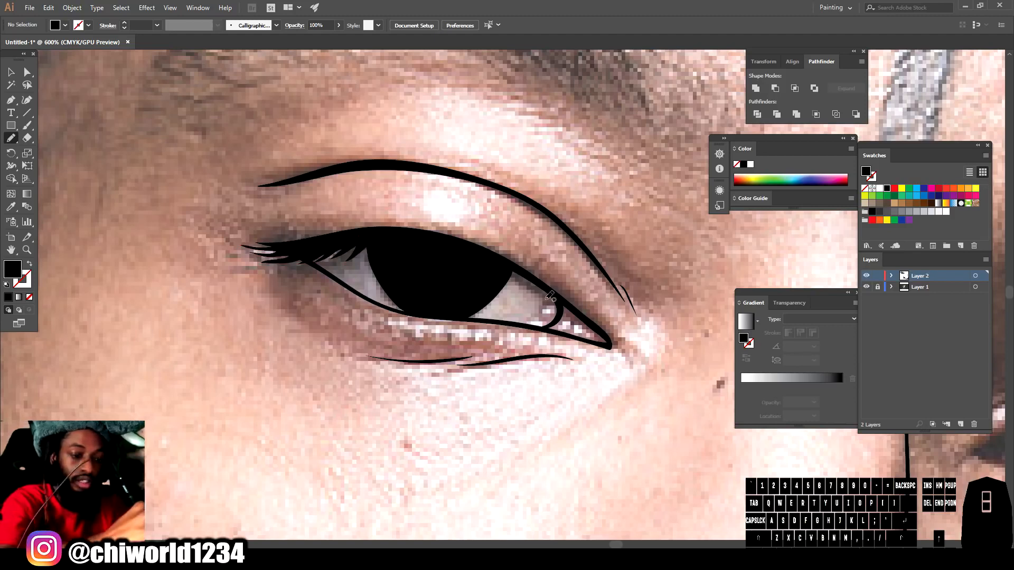
pyautogui.moveTo(561, 297)
pyautogui.mouseDown()
pyautogui.moveTo(560, 306)
pyautogui.moveTo(547, 293)
pyautogui.mouseUp()
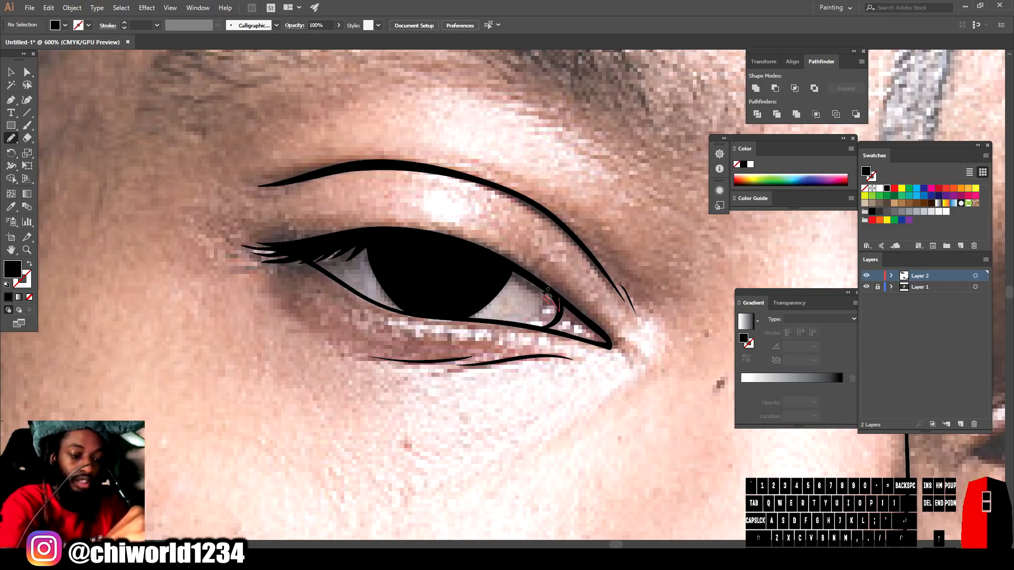
pyautogui.moveTo(526, 286)
pyautogui.mouseDown()
pyautogui.moveTo(500, 261)
pyautogui.moveTo(563, 300)
pyautogui.mouseUp()
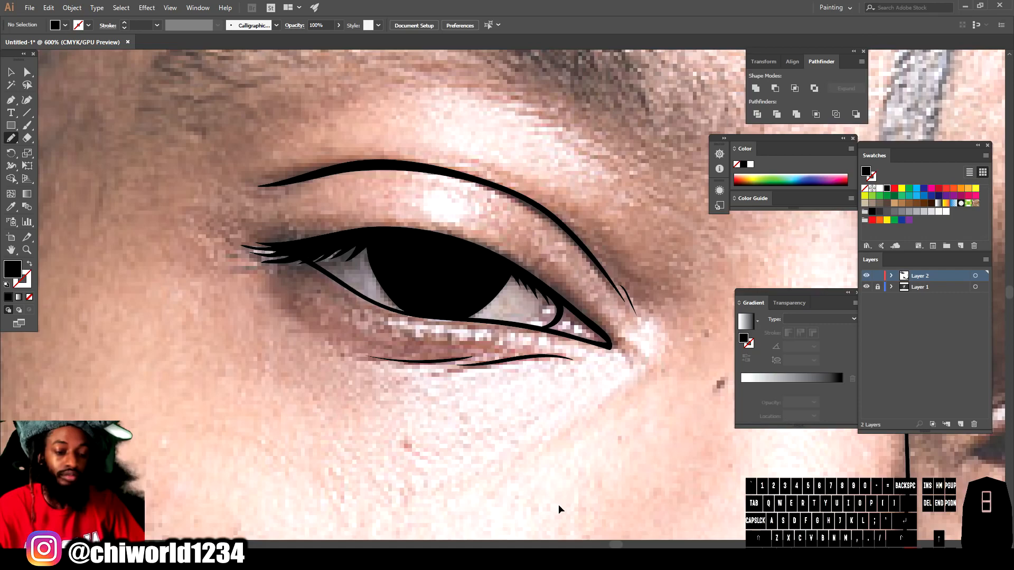
# - Draw the right eye's upper lid, iris and outer lashes as solid black Pencil shapes
pyautogui.hotkey('ctrl', '-')
pyautogui.hotkey('ctrl', '-')
pyautogui.hotkey('ctrl', '-')
pyautogui.hotkey('ctrl', '-')
pyautogui.hscroll(6, 580, 438)
pyautogui.hotkey('ctrl', '=')
pyautogui.hotkey('ctrl', '=')
pyautogui.hotkey('ctrl', '=')
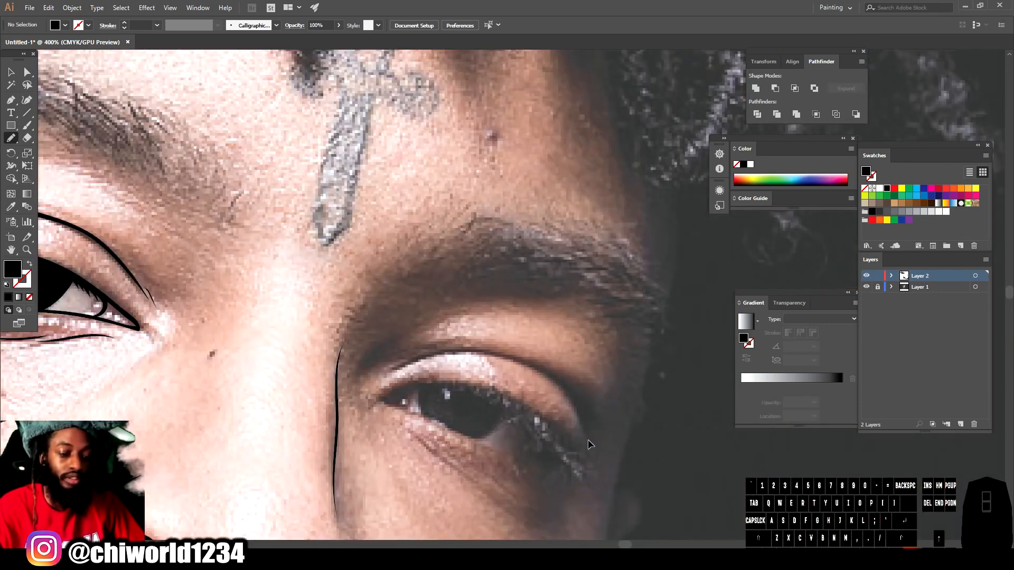
pyautogui.hotkey('ctrl', '=')
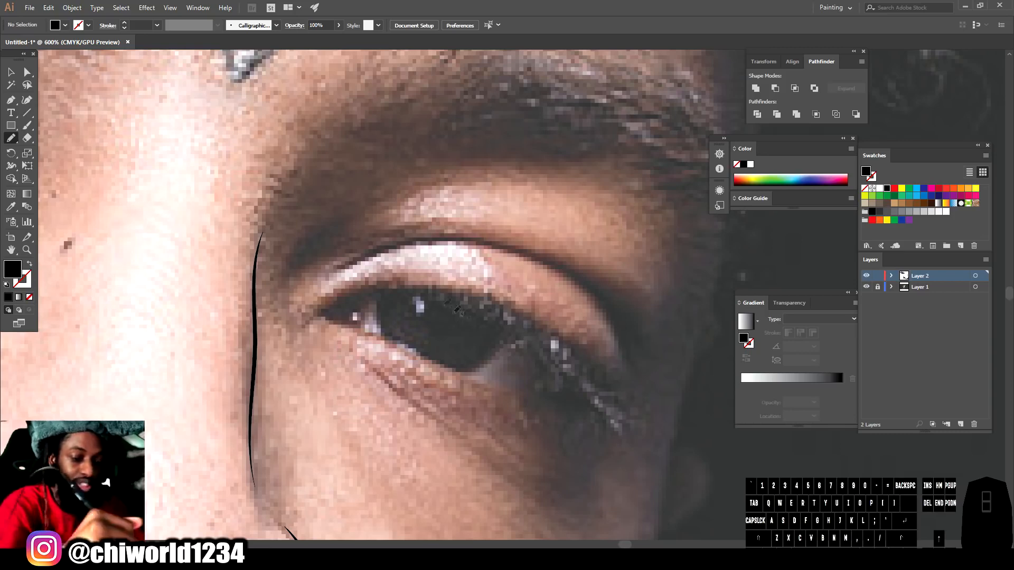
pyautogui.moveTo(608, 390)
pyautogui.mouseDown()
pyautogui.moveTo(539, 325)
pyautogui.moveTo(467, 289)
pyautogui.moveTo(402, 283)
pyautogui.moveTo(338, 296)
pyautogui.mouseUp()
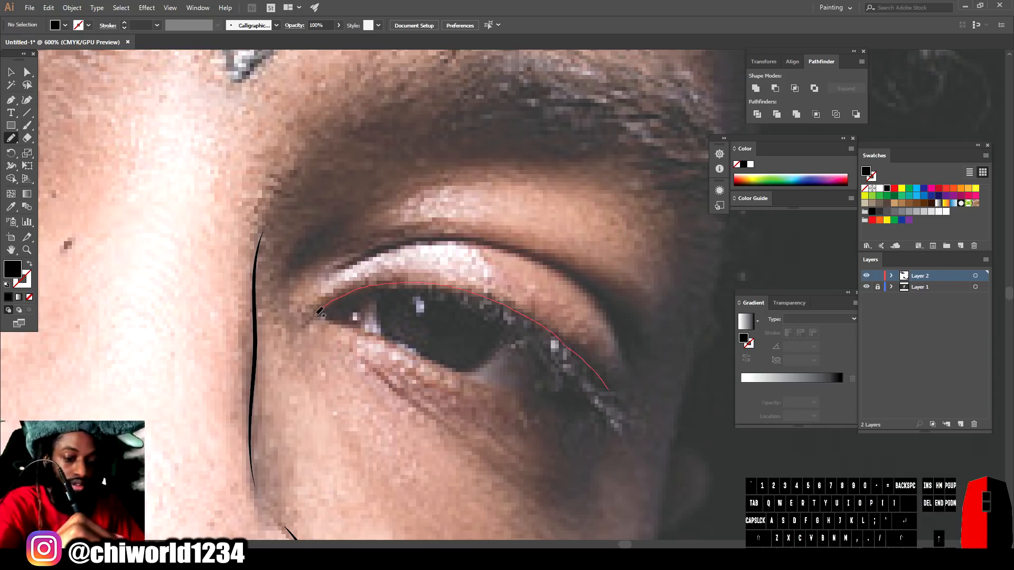
pyautogui.moveTo(363, 312); pyautogui.dragTo(379, 299)
pyautogui.moveTo(608, 391); pyautogui.dragTo(631, 436)
# - Trace the right eye's lower lid with a black Paintbrush stroke and add finer lashes beside the iris
pyautogui.click(26, 125)
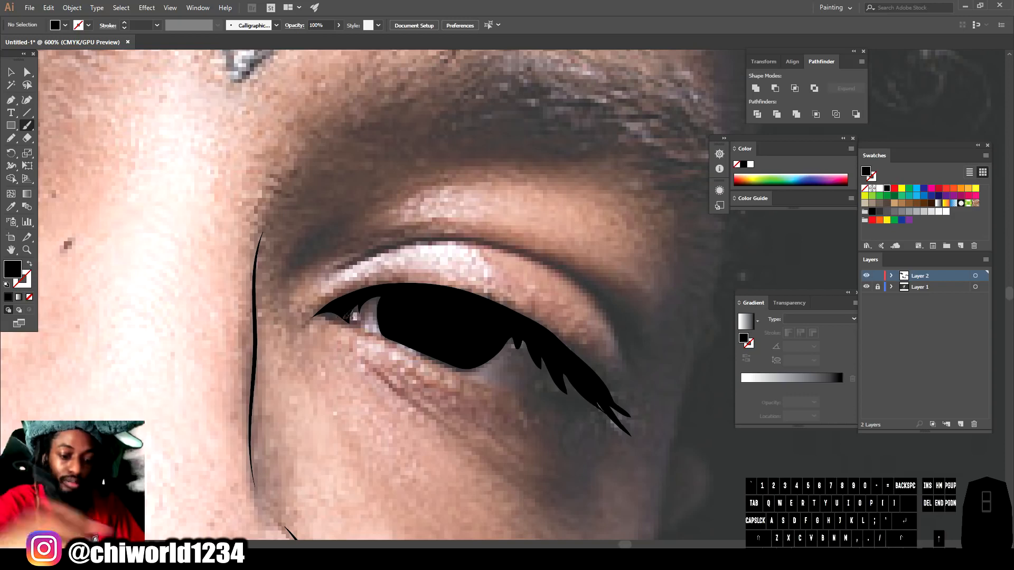
pyautogui.moveTo(310, 318)
pyautogui.mouseDown()
pyautogui.moveTo(469, 373)
pyautogui.moveTo(583, 390)
pyautogui.mouseUp()
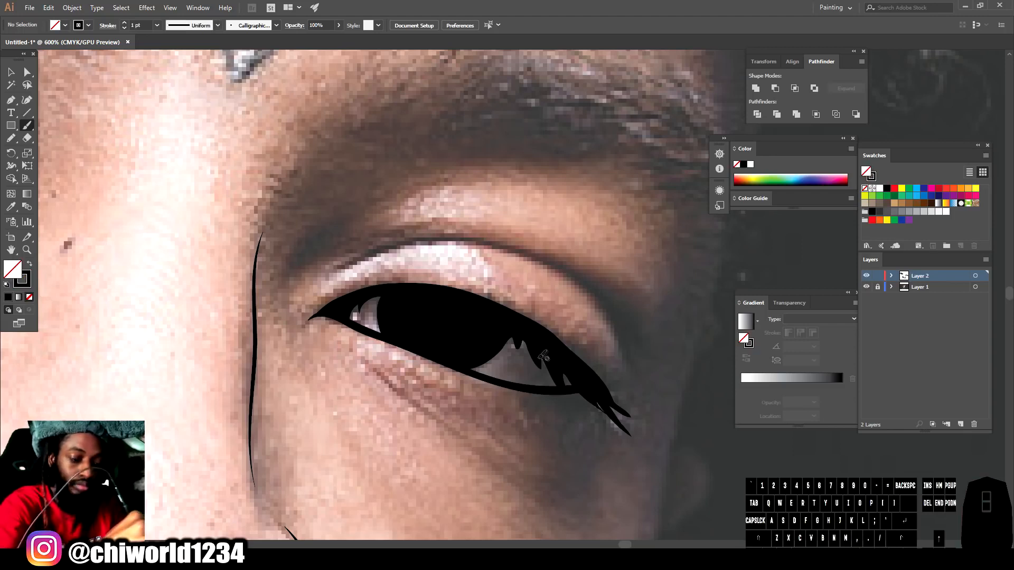
pyautogui.moveTo(526, 357); pyautogui.dragTo(524, 328)
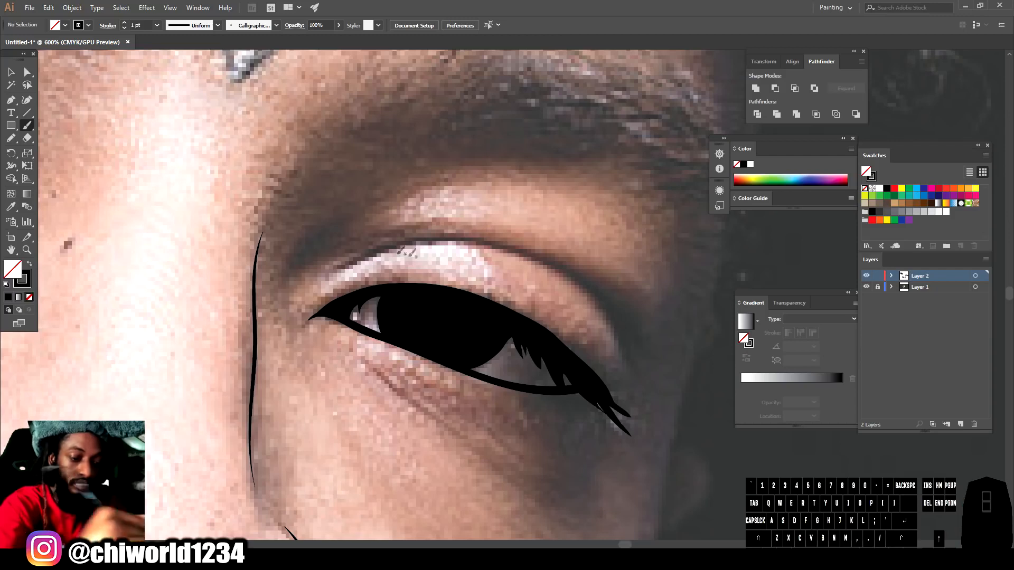
# - Trace the right eye's lid crease and the thin fold beneath the eye with tapered Paintbrush strokes
pyautogui.moveTo(327, 281)
pyautogui.mouseDown()
pyautogui.moveTo(372, 251)
pyautogui.moveTo(487, 237)
pyautogui.moveTo(573, 273)
pyautogui.moveTo(606, 302)
pyautogui.moveTo(626, 376)
pyautogui.mouseUp()
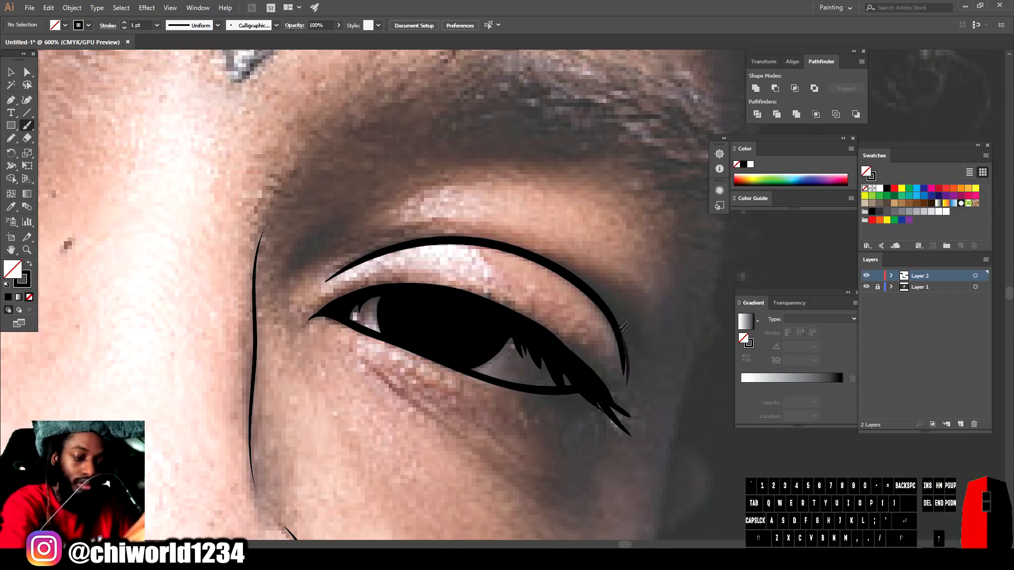
pyautogui.moveTo(623, 328); pyautogui.dragTo(623, 329)
pyautogui.moveTo(499, 462)
pyautogui.mouseDown()
pyautogui.moveTo(407, 384)
pyautogui.moveTo(417, 404)
pyautogui.moveTo(356, 340)
pyautogui.mouseUp()
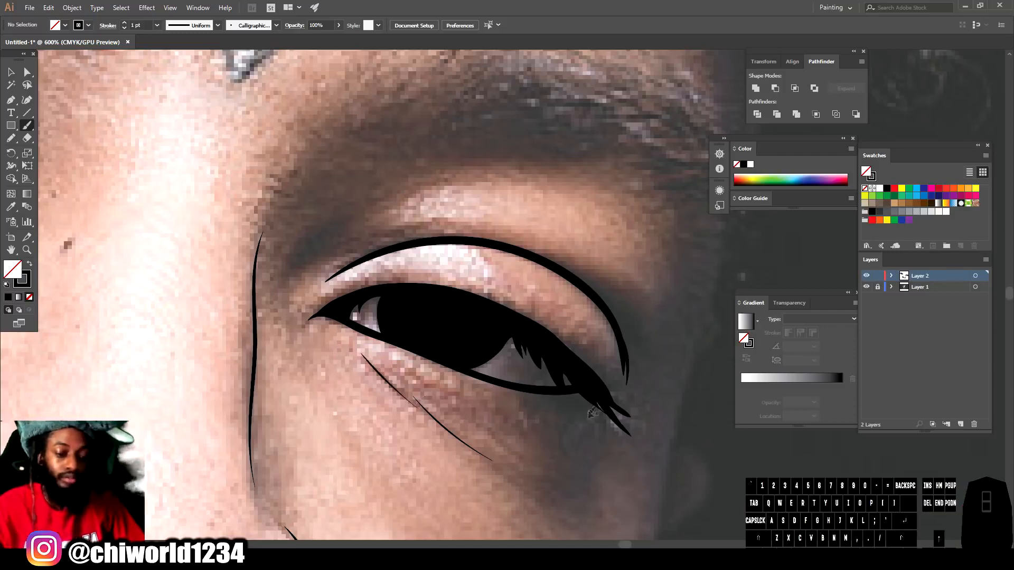
# - Hide the reference photo layer to examine the eye and nose line art alone, and show the photo again
pyautogui.hotkey('ctrl', '-')
pyautogui.hotkey('ctrl', '-')
pyautogui.hotkey('ctrl', '-')
pyautogui.hotkey('ctrl', '-')
pyautogui.hscroll(-3, 760, 396)
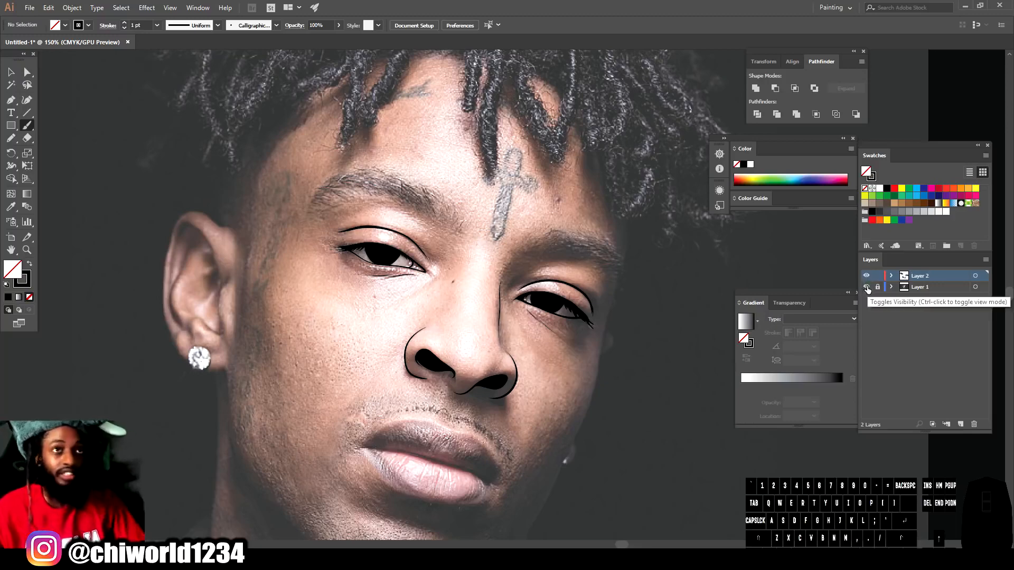
pyautogui.click(866, 287)
pyautogui.hotkey('ctrl', '-')
pyautogui.hotkey('ctrl', '-')
pyautogui.hotkey('ctrl', '+')
pyautogui.hotkey('ctrl', '+')
pyautogui.hotkey('ctrl', '+')
pyautogui.hotkey('ctrl', '+')
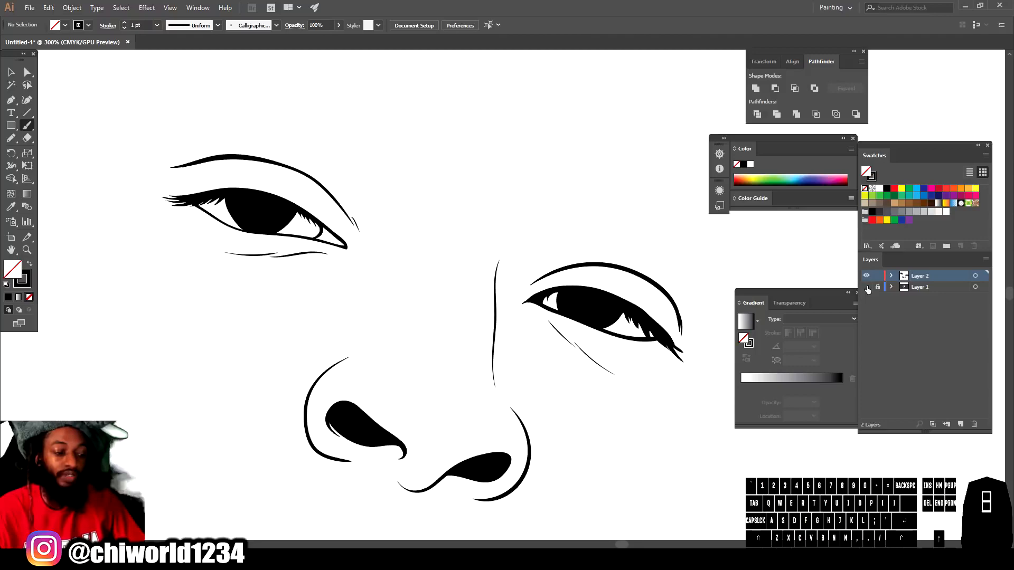
pyautogui.click(866, 287)
# - Set the stroke to 0.5 pt and draw fine Paintbrush hairs along the lower edge and outer tail of the left eyebrow
pyautogui.hotkey('ctrl', '-')
pyautogui.scroll(1, 668, 325)
pyautogui.hotkey('ctrl', '+')
pyautogui.hscroll(-2, 581, 330)
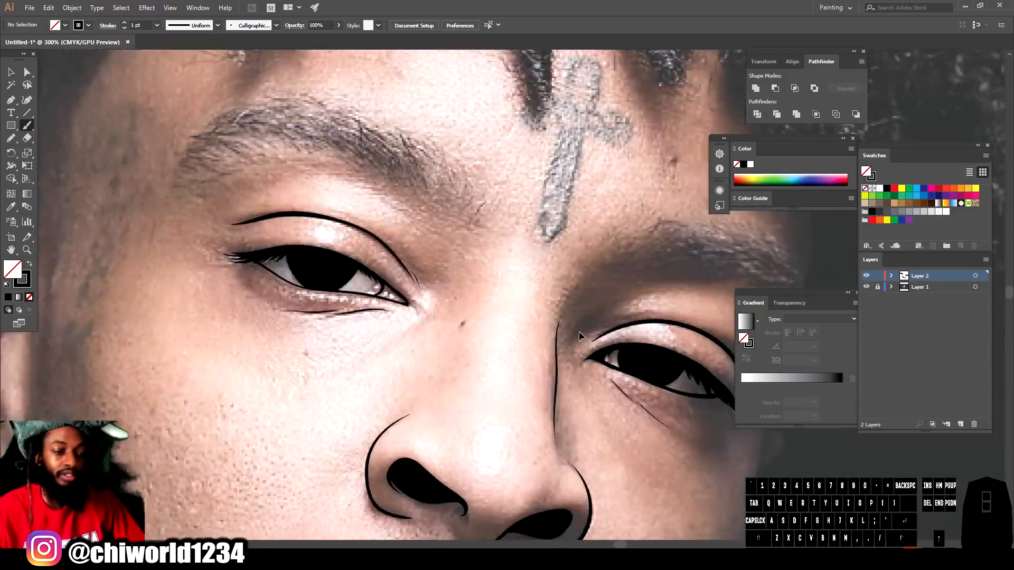
pyautogui.scroll(1, 581, 328)
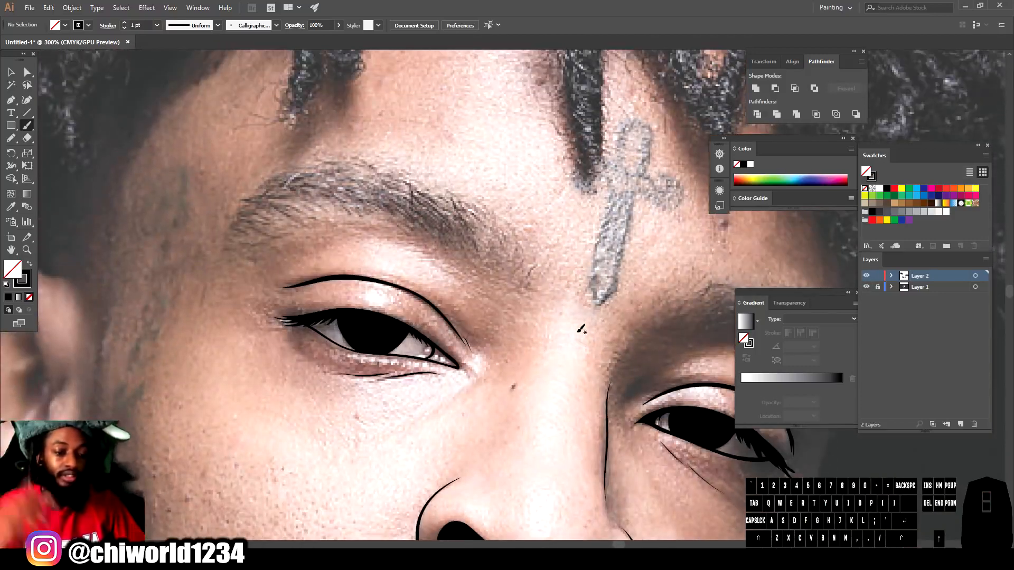
pyautogui.click(157, 25)
pyautogui.click(167, 48)
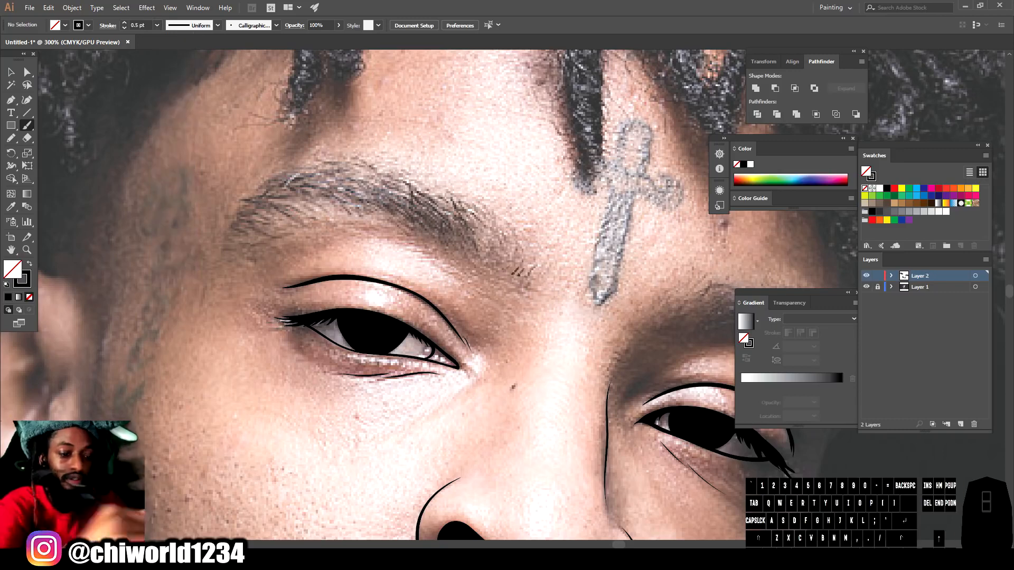
pyautogui.moveTo(534, 264)
pyautogui.mouseDown()
pyautogui.moveTo(529, 288)
pyautogui.moveTo(536, 255)
pyautogui.moveTo(520, 275)
pyautogui.moveTo(522, 236)
pyautogui.moveTo(516, 272)
pyautogui.moveTo(518, 235)
pyautogui.moveTo(508, 261)
pyautogui.moveTo(496, 224)
pyautogui.mouseUp()
pyautogui.moveTo(502, 265)
pyautogui.mouseDown()
pyautogui.moveTo(481, 216)
pyautogui.moveTo(441, 229)
pyautogui.mouseUp()
pyautogui.moveTo(458, 252)
pyautogui.mouseDown()
pyautogui.moveTo(436, 222)
pyautogui.moveTo(418, 219)
pyautogui.mouseUp()
pyautogui.moveTo(431, 243); pyautogui.dragTo(399, 207)
pyautogui.moveTo(410, 228); pyautogui.dragTo(390, 204)
pyautogui.moveTo(413, 235); pyautogui.dragTo(381, 218)
pyautogui.moveTo(398, 235); pyautogui.dragTo(367, 203)
pyautogui.moveTo(385, 218); pyautogui.dragTo(329, 190)
pyautogui.moveTo(352, 214); pyautogui.dragTo(326, 190)
pyautogui.moveTo(337, 208); pyautogui.dragTo(297, 184)
pyautogui.moveTo(327, 205)
pyautogui.mouseDown()
pyautogui.moveTo(290, 183)
pyautogui.moveTo(280, 191)
pyautogui.mouseUp()
pyautogui.moveTo(314, 208)
pyautogui.mouseDown()
pyautogui.moveTo(262, 194)
pyautogui.moveTo(287, 195)
pyautogui.moveTo(250, 200)
pyautogui.mouseUp()
pyautogui.moveTo(296, 222); pyautogui.dragTo(248, 222)
pyautogui.moveTo(288, 224); pyautogui.dragTo(217, 263)
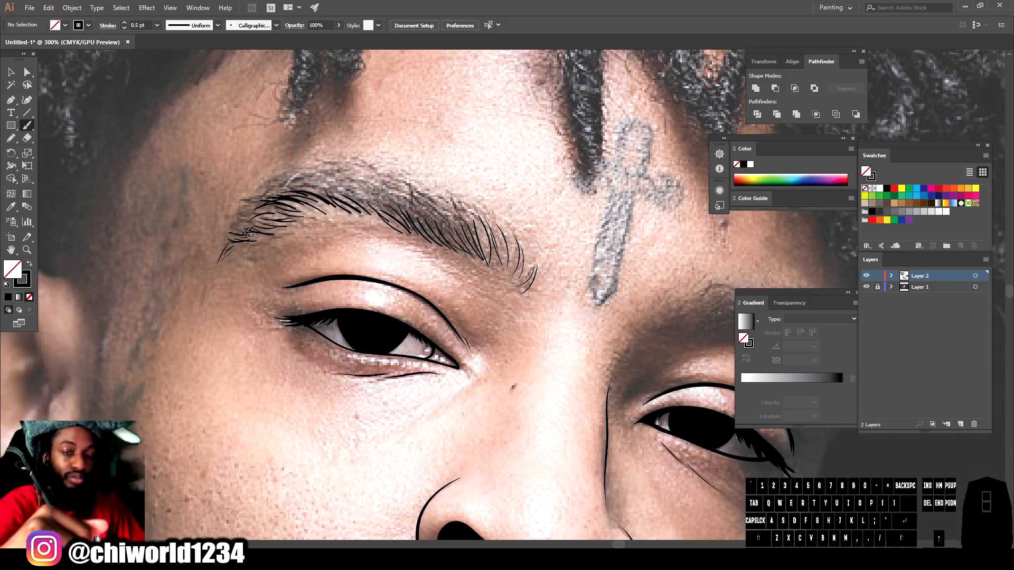
pyautogui.moveTo(247, 219); pyautogui.dragTo(229, 240)
pyautogui.moveTo(259, 224); pyautogui.dragTo(234, 240)
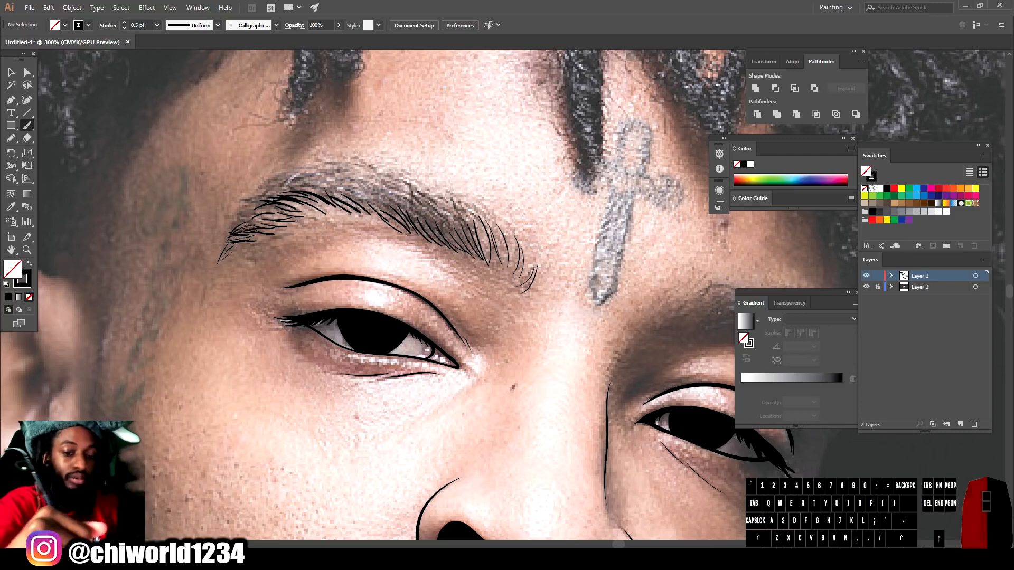
# - Fill in the upper part and body of the left eyebrow with dense overlapping 0.5 pt hair strokes
pyautogui.moveTo(275, 207)
pyautogui.mouseDown()
pyautogui.moveTo(236, 229)
pyautogui.moveTo(242, 210)
pyautogui.moveTo(309, 187)
pyautogui.moveTo(291, 178)
pyautogui.moveTo(312, 177)
pyautogui.moveTo(317, 189)
pyautogui.moveTo(299, 184)
pyautogui.moveTo(314, 175)
pyautogui.moveTo(265, 194)
pyautogui.moveTo(287, 175)
pyautogui.mouseUp()
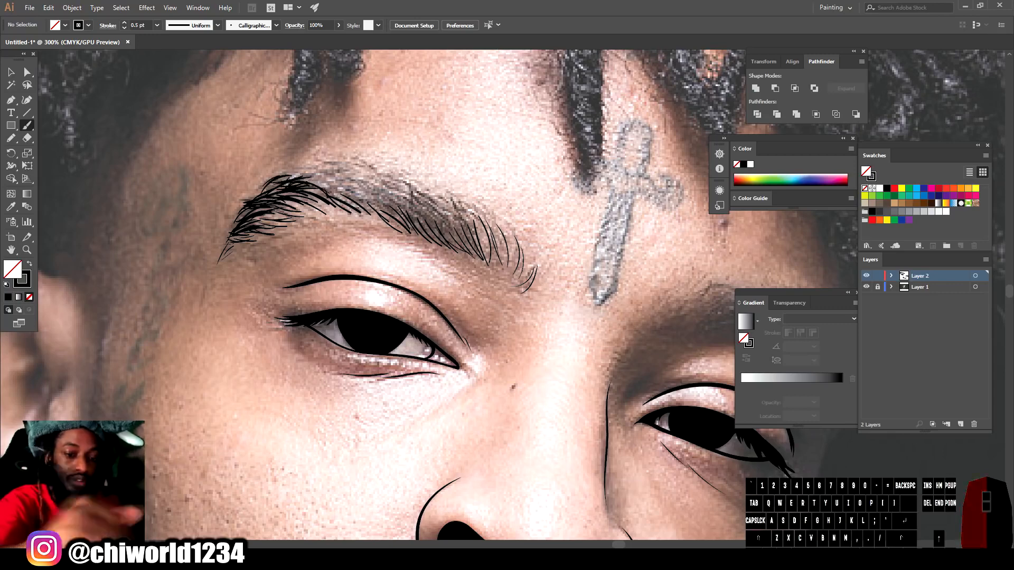
pyautogui.moveTo(445, 196); pyautogui.dragTo(482, 246)
pyautogui.moveTo(427, 194); pyautogui.dragTo(462, 241)
pyautogui.moveTo(403, 192); pyautogui.dragTo(441, 234)
pyautogui.moveTo(378, 181); pyautogui.dragTo(425, 226)
pyautogui.moveTo(359, 185); pyautogui.dragTo(396, 219)
pyautogui.moveTo(328, 182); pyautogui.dragTo(364, 211)
pyautogui.moveTo(290, 189); pyautogui.dragTo(328, 208)
pyautogui.moveTo(322, 165); pyautogui.dragTo(369, 214)
pyautogui.moveTo(298, 172)
pyautogui.mouseDown()
pyautogui.moveTo(343, 207)
pyautogui.moveTo(439, 231)
pyautogui.mouseUp()
pyautogui.moveTo(412, 187); pyautogui.dragTo(470, 240)
pyautogui.moveTo(316, 183); pyautogui.dragTo(401, 221)
pyautogui.moveTo(462, 207); pyautogui.dragTo(486, 249)
pyautogui.moveTo(322, 175); pyautogui.dragTo(372, 196)
pyautogui.moveTo(377, 182); pyautogui.dragTo(482, 242)
pyautogui.moveTo(380, 194); pyautogui.dragTo(394, 205)
pyautogui.moveTo(262, 195); pyautogui.dragTo(318, 174)
pyautogui.moveTo(253, 222)
pyautogui.mouseDown()
pyautogui.moveTo(294, 208)
pyautogui.moveTo(414, 230)
pyautogui.mouseUp()
pyautogui.moveTo(484, 220); pyautogui.dragTo(498, 263)
pyautogui.moveTo(394, 176); pyautogui.dragTo(430, 194)
# - Draw the right eyebrow with dense 0.5 pt Paintbrush hairs from its inner end to its outer tail
pyautogui.scroll(-2, 376, 294)
pyautogui.scroll(2, 581, 389)
pyautogui.moveTo(625, 269); pyautogui.dragTo(639, 296)
pyautogui.moveTo(533, 236); pyautogui.dragTo(620, 253)
pyautogui.moveTo(494, 234); pyautogui.dragTo(544, 193)
pyautogui.moveTo(610, 211)
pyautogui.mouseDown()
pyautogui.moveTo(644, 275)
pyautogui.moveTo(630, 246)
pyautogui.mouseUp()
pyautogui.moveTo(565, 199)
pyautogui.mouseDown()
pyautogui.moveTo(613, 225)
pyautogui.moveTo(639, 274)
pyautogui.mouseUp()
pyautogui.moveTo(546, 232)
pyautogui.mouseDown()
pyautogui.moveTo(625, 251)
pyautogui.moveTo(573, 205)
pyautogui.mouseUp()
pyautogui.moveTo(492, 227); pyautogui.dragTo(555, 198)
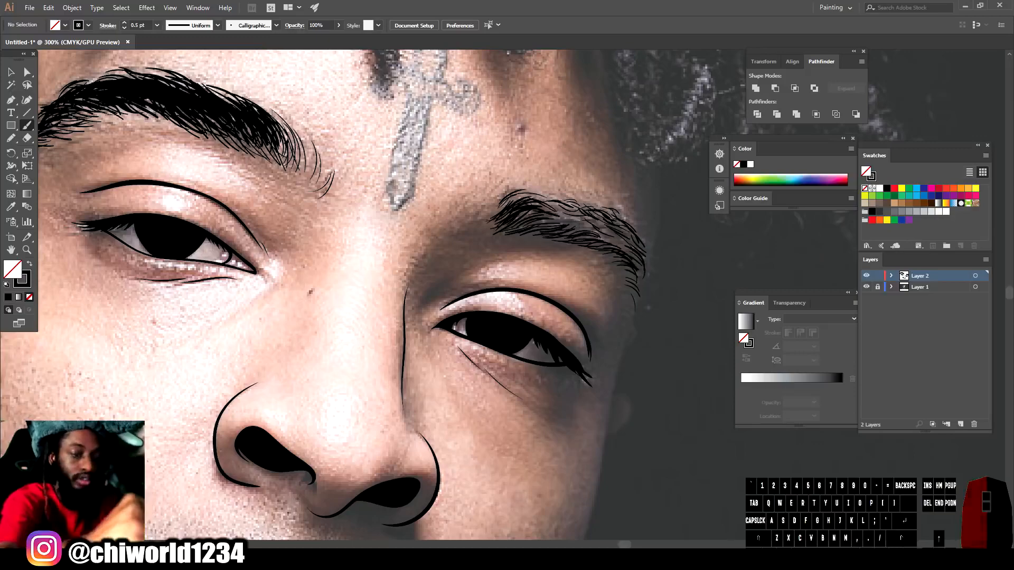
pyautogui.moveTo(486, 203); pyautogui.dragTo(508, 189)
pyautogui.moveTo(591, 230); pyautogui.dragTo(640, 279)
pyautogui.moveTo(559, 219); pyautogui.dragTo(631, 243)
pyautogui.moveTo(531, 224)
pyautogui.mouseDown()
pyautogui.moveTo(586, 205)
pyautogui.moveTo(586, 233)
pyautogui.mouseUp()
pyautogui.moveTo(636, 265); pyautogui.dragTo(642, 287)
pyautogui.moveTo(628, 237); pyautogui.dragTo(648, 286)
pyautogui.moveTo(588, 211); pyautogui.dragTo(601, 218)
pyautogui.moveTo(501, 206); pyautogui.dragTo(562, 194)
# - Extend the nose bridge line upward with curved Paintbrush strokes sweeping toward the right eyebrow
pyautogui.scroll(1, 509, 292)
pyautogui.moveTo(386, 320); pyautogui.dragTo(464, 245)
pyautogui.moveTo(443, 248); pyautogui.dragTo(502, 228)
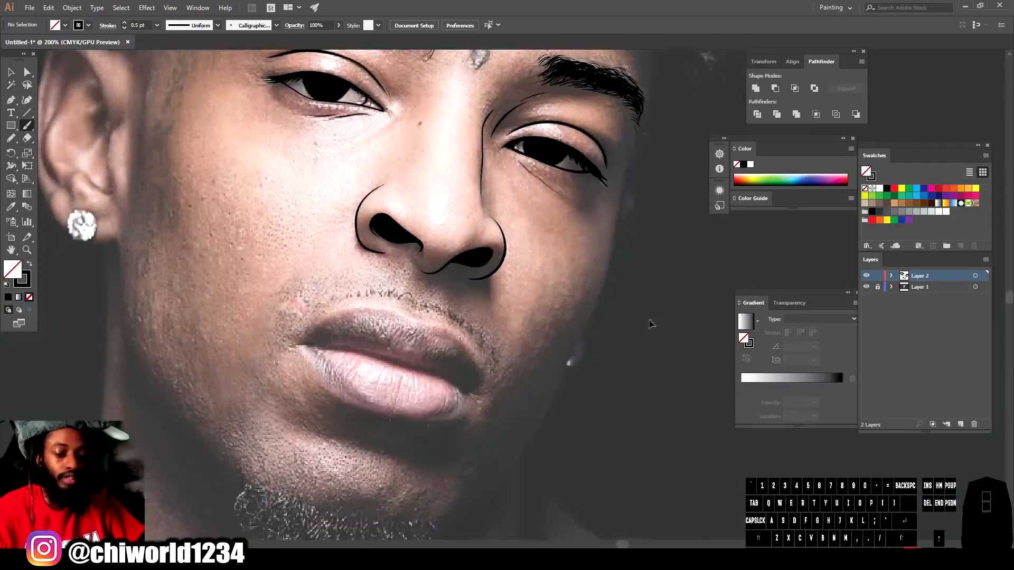
# - Trace the dividing line between the lips from corner to corner with overlapping 0.5 pt Paintbrush strokes
pyautogui.scroll(2, 453, 271)
pyautogui.hscroll(-3, 629, 324)
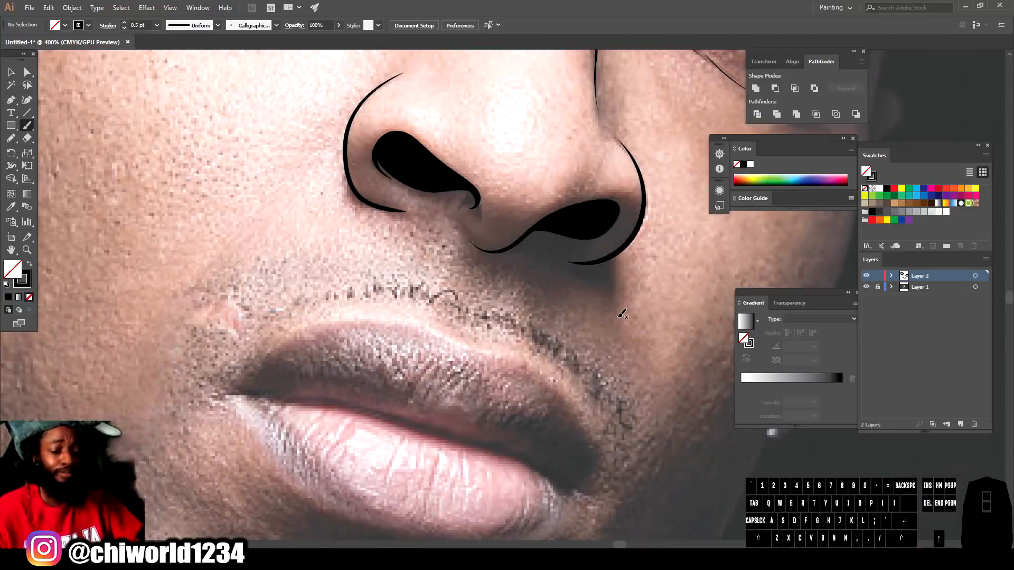
pyautogui.scroll(-2, 614, 312)
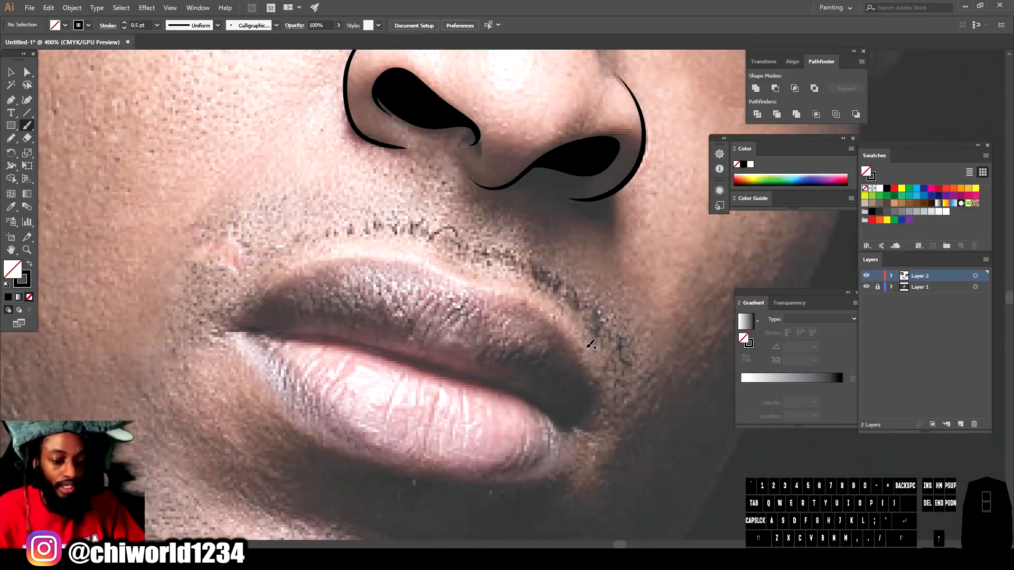
pyautogui.scroll(1, 590, 344)
pyautogui.scroll(-2, 590, 344)
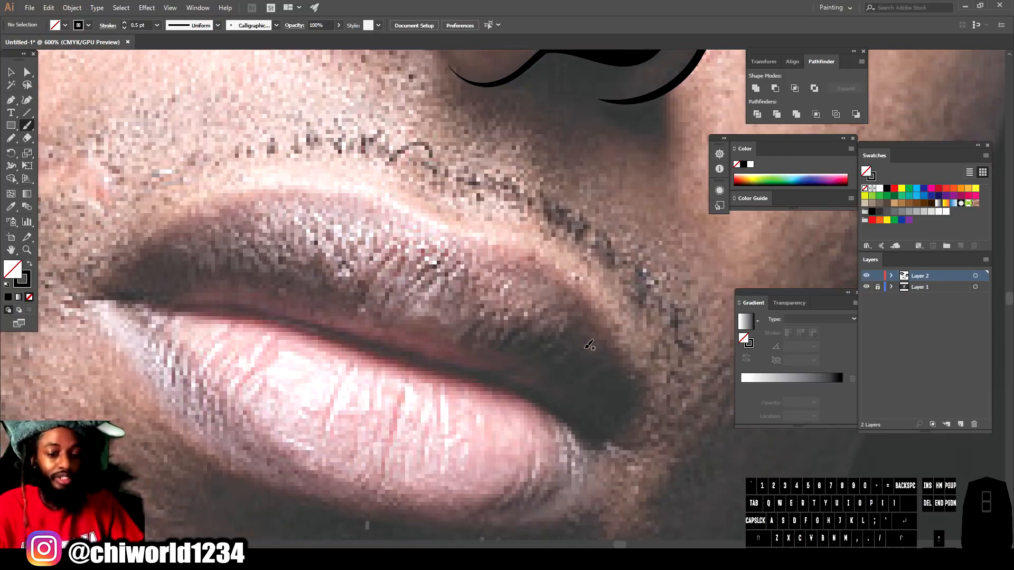
pyautogui.scroll(1, 584, 347)
pyautogui.hscroll(-2, 583, 346)
pyautogui.hotkey('ctrl', '=')
pyautogui.hotkey('ctrl', '-')
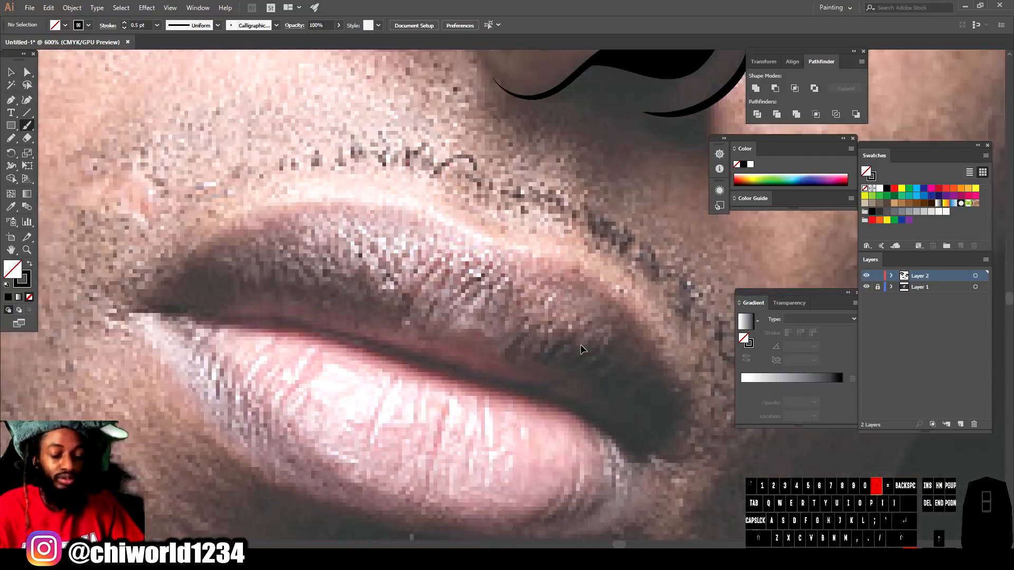
pyautogui.hotkey('ctrl', '=')
pyautogui.hotkey('ctrl', '-')
pyautogui.scroll(-3, 573, 337)
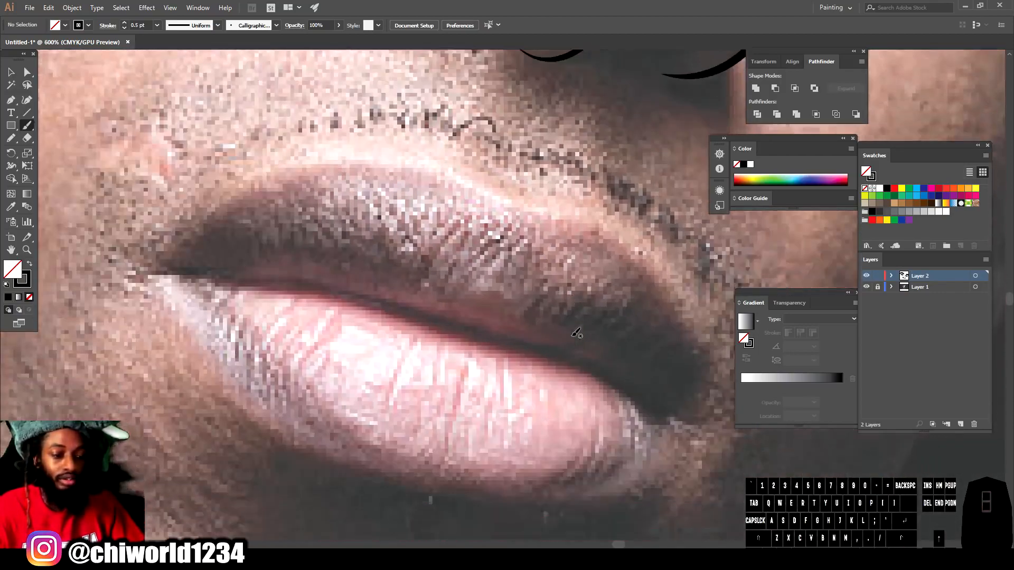
pyautogui.hscroll(1, 573, 337)
pyautogui.hotkey('ctrl', '=')
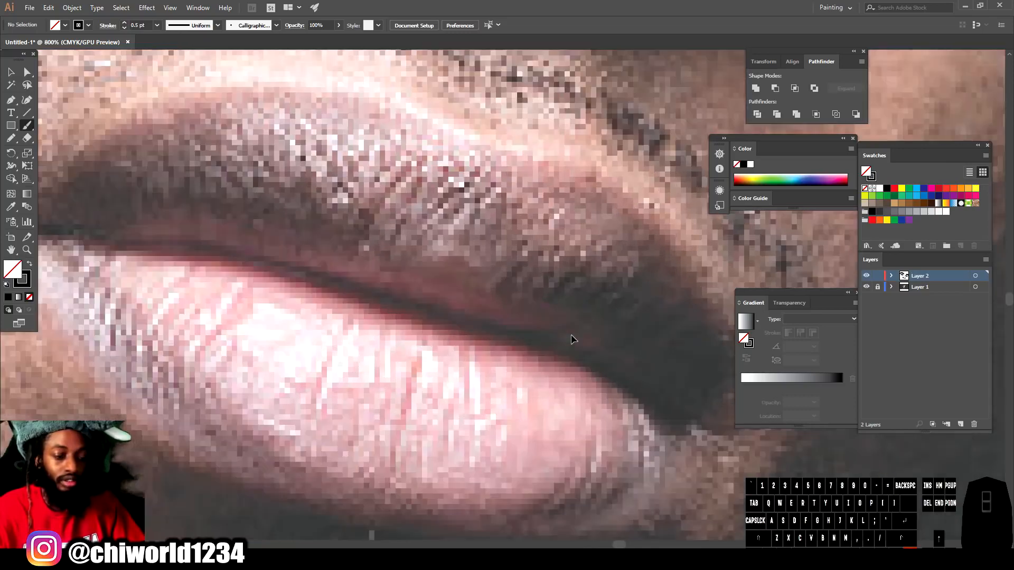
pyautogui.hscroll(-1, 571, 338)
pyautogui.hotkey('ctrl', '-')
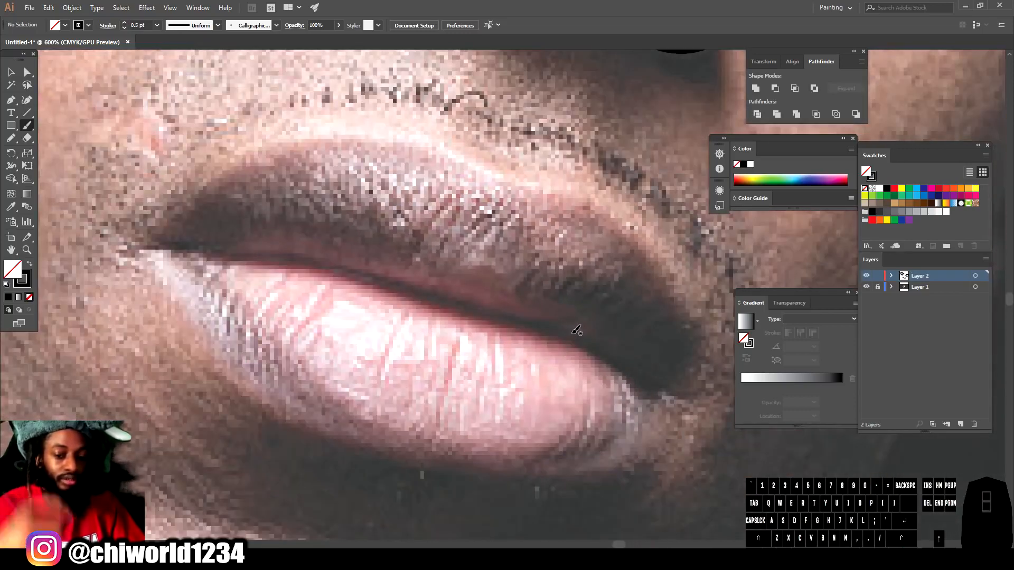
pyautogui.moveTo(132, 244)
pyautogui.mouseDown()
pyautogui.moveTo(347, 263)
pyautogui.moveTo(504, 313)
pyautogui.moveTo(580, 320)
pyautogui.mouseUp()
pyautogui.moveTo(520, 315); pyautogui.dragTo(607, 353)
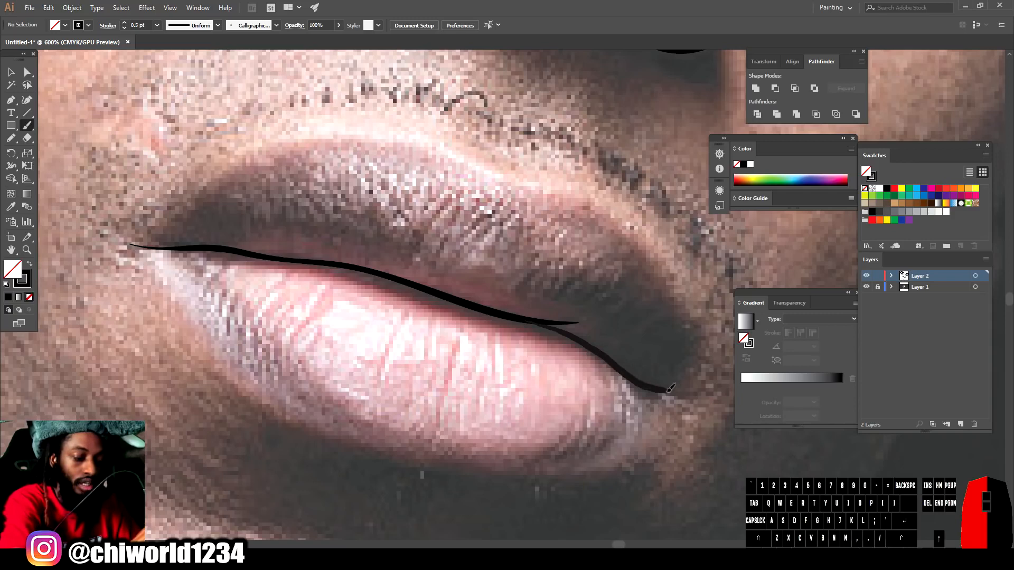
pyautogui.moveTo(667, 388); pyautogui.dragTo(686, 392)
pyautogui.moveTo(302, 258); pyautogui.dragTo(581, 345)
# - Outline the upper lip and the lower lip with Paintbrush strokes that meet at both mouth corners
pyautogui.moveTo(125, 244)
pyautogui.mouseDown()
pyautogui.moveTo(151, 241)
pyautogui.moveTo(673, 391)
pyautogui.mouseUp()
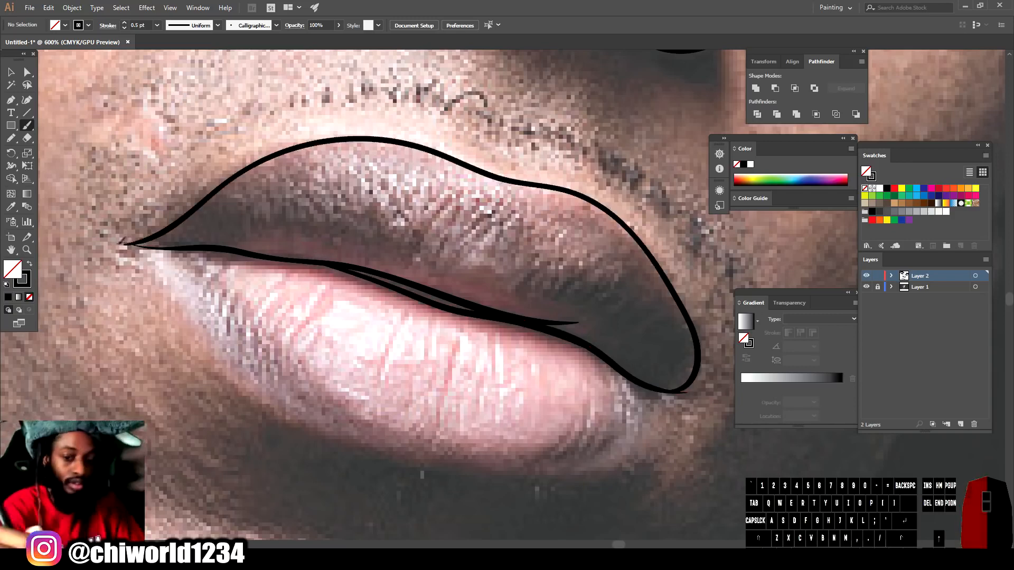
pyautogui.moveTo(133, 243); pyautogui.dragTo(132, 242)
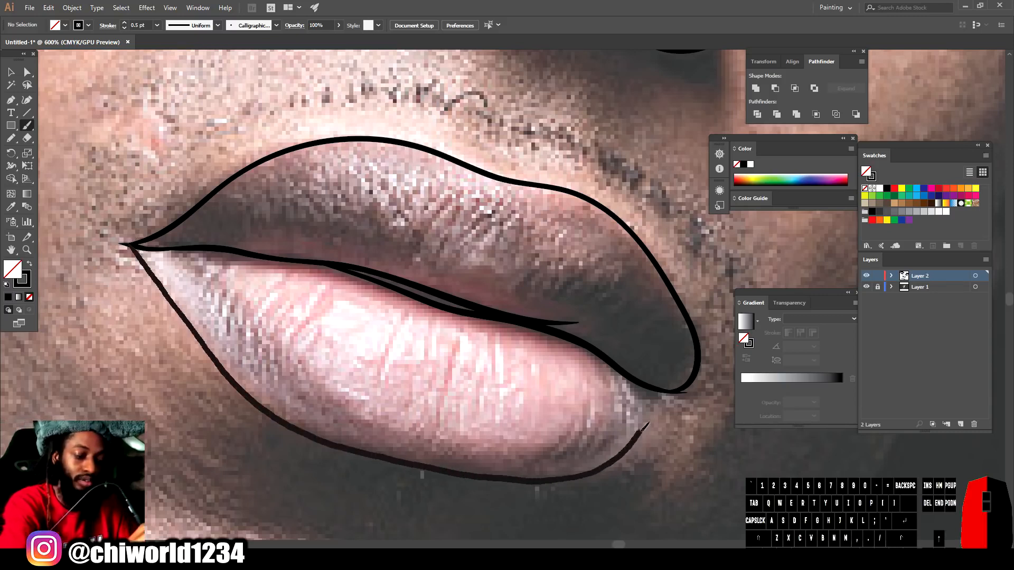
pyautogui.moveTo(673, 393); pyautogui.dragTo(676, 390)
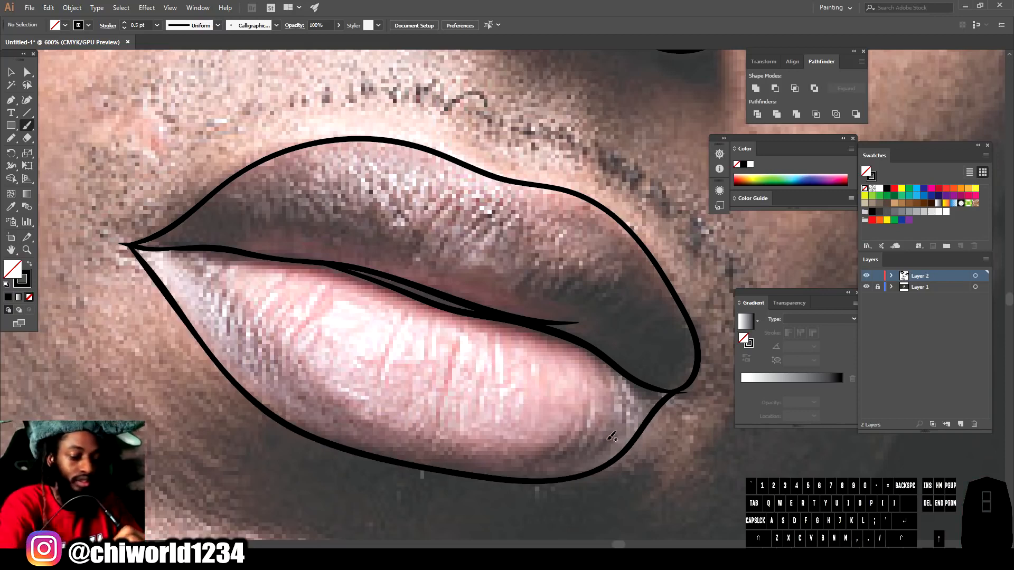
# - Add thin tapered accent strokes inside the lower lip along its bottom edge and near the left mouth corner
pyautogui.moveTo(604, 444); pyautogui.dragTo(568, 464)
pyautogui.moveTo(480, 474); pyautogui.dragTo(483, 474)
pyautogui.moveTo(552, 463); pyautogui.dragTo(525, 472)
pyautogui.moveTo(444, 470); pyautogui.dragTo(372, 457)
pyautogui.moveTo(217, 297); pyautogui.dragTo(164, 251)
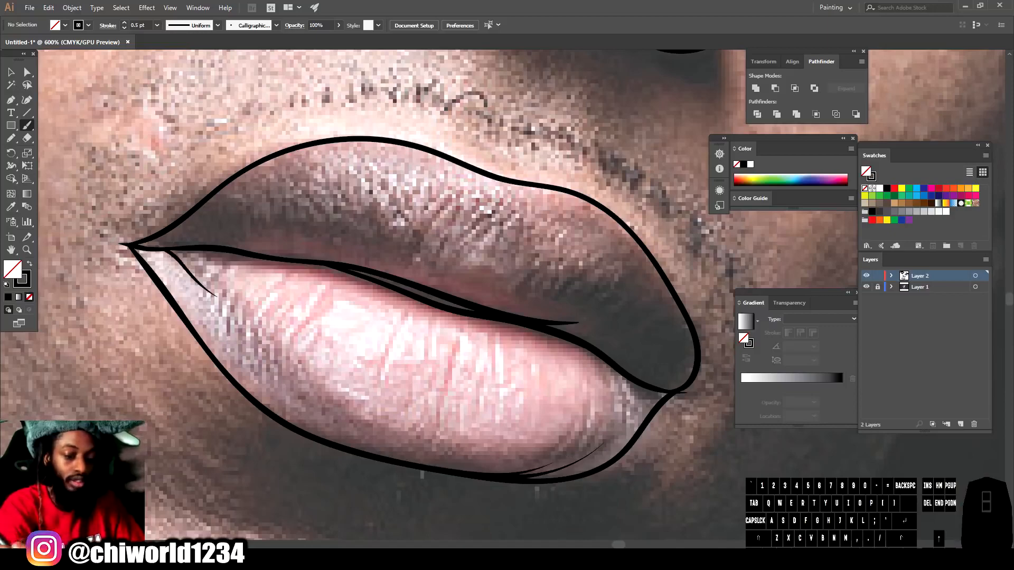
# - Toggle the reference photo layer's visibility to check the eyebrow and lip line art
pyautogui.hotkey('ctrl', '-')
pyautogui.hotkey('ctrl', '-')
pyautogui.hotkey('ctrl', '-')
pyautogui.click(865, 287)
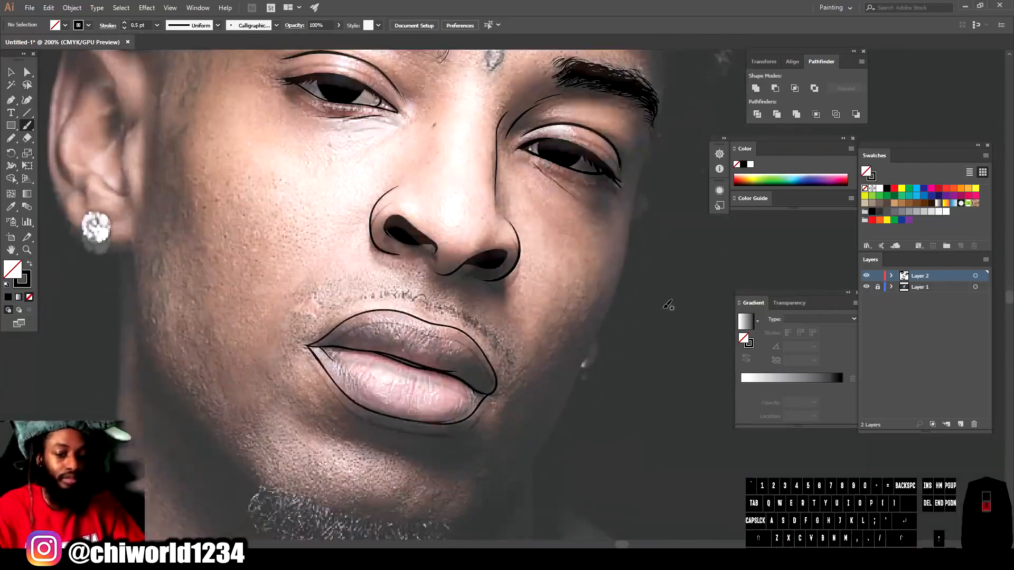
# - Set the stroke to 1 pt and trace the left jawline and the right side of the face down to the chin
pyautogui.click(157, 25)
pyautogui.click(169, 74)
pyautogui.moveTo(231, 481); pyautogui.dragTo(177, 420)
pyautogui.moveTo(135, 313); pyautogui.dragTo(133, 269)
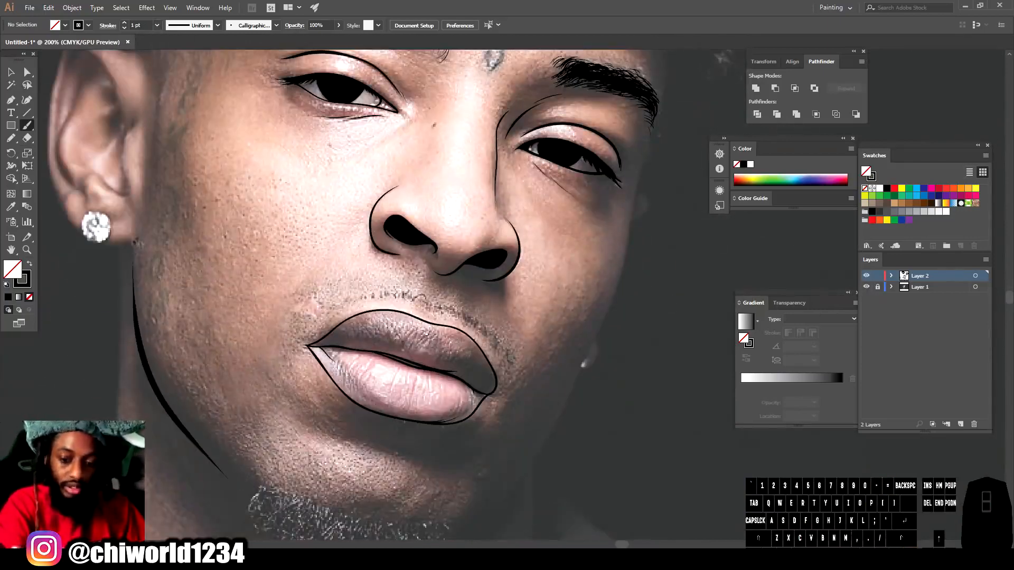
pyautogui.scroll(-2, 455, 490)
pyautogui.moveTo(465, 493); pyautogui.dragTo(490, 474)
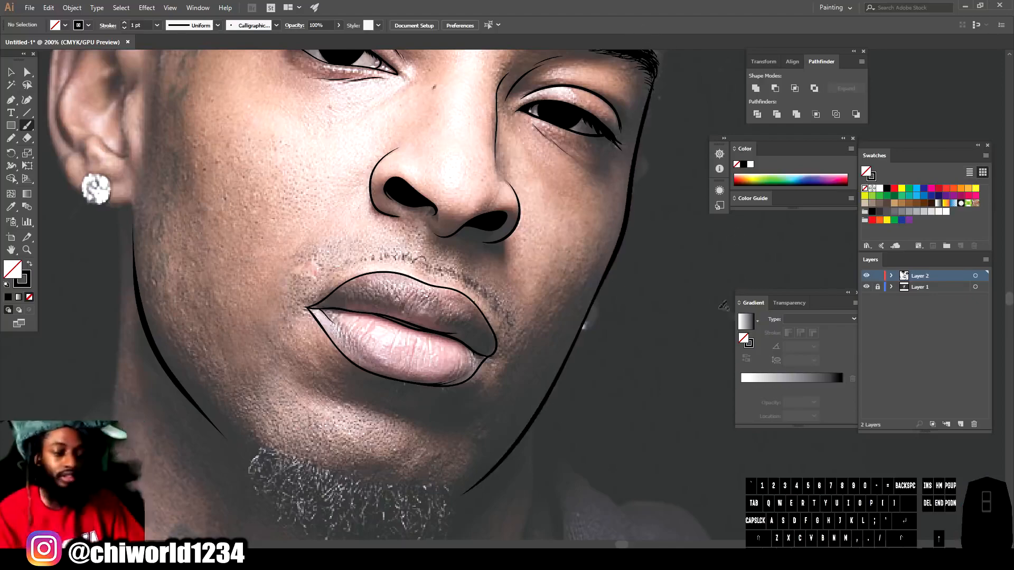
# - Outline the left ear's lobe, round stud earring and outer rim with 1 pt Paintbrush strokes
pyautogui.hotkey('ctrl', '0')
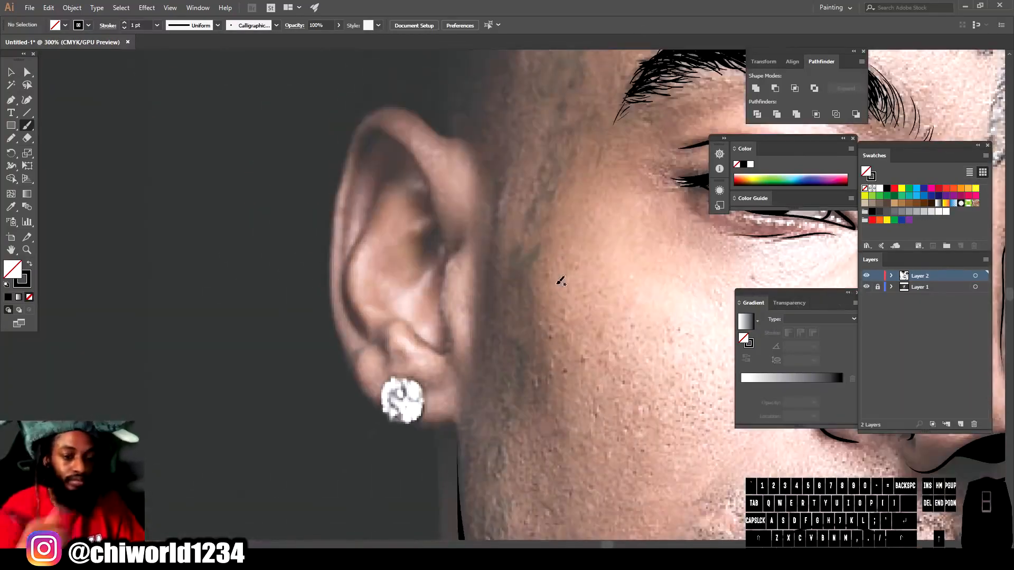
pyautogui.moveTo(390, 421)
pyautogui.mouseDown()
pyautogui.moveTo(417, 418)
pyautogui.moveTo(424, 396)
pyautogui.moveTo(450, 424)
pyautogui.moveTo(455, 415)
pyautogui.moveTo(382, 420)
pyautogui.moveTo(357, 390)
pyautogui.mouseUp()
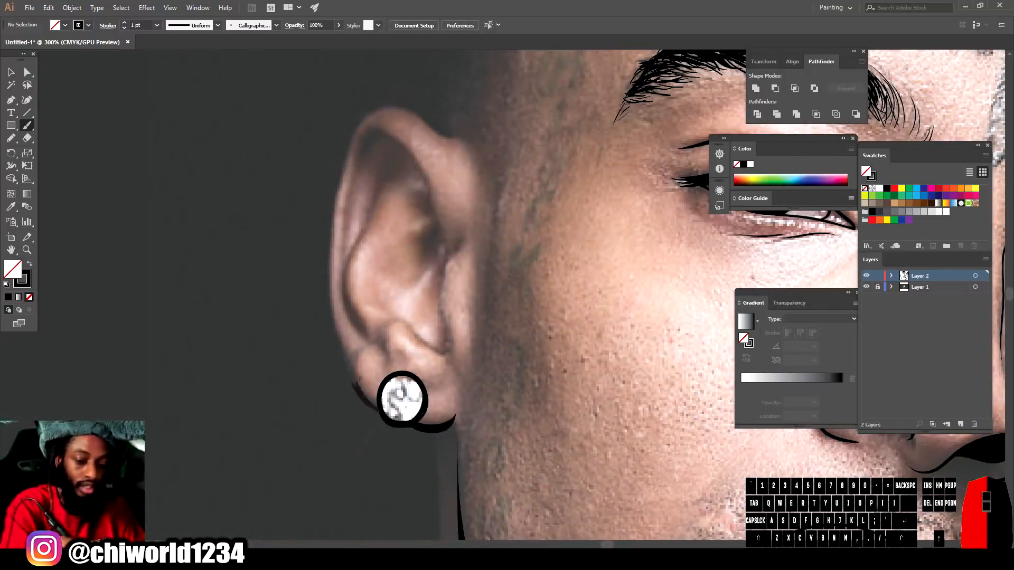
pyautogui.moveTo(327, 239)
pyautogui.mouseDown()
pyautogui.moveTo(351, 138)
pyautogui.moveTo(386, 101)
pyautogui.moveTo(461, 141)
pyautogui.mouseUp()
# - Trace the left ear's inner rim, front edge and inner folds with tapered Paintbrush strokes
pyautogui.scroll(1, 378, 292)
pyautogui.moveTo(448, 378)
pyautogui.mouseDown()
pyautogui.moveTo(445, 291)
pyautogui.moveTo(461, 267)
pyautogui.mouseUp()
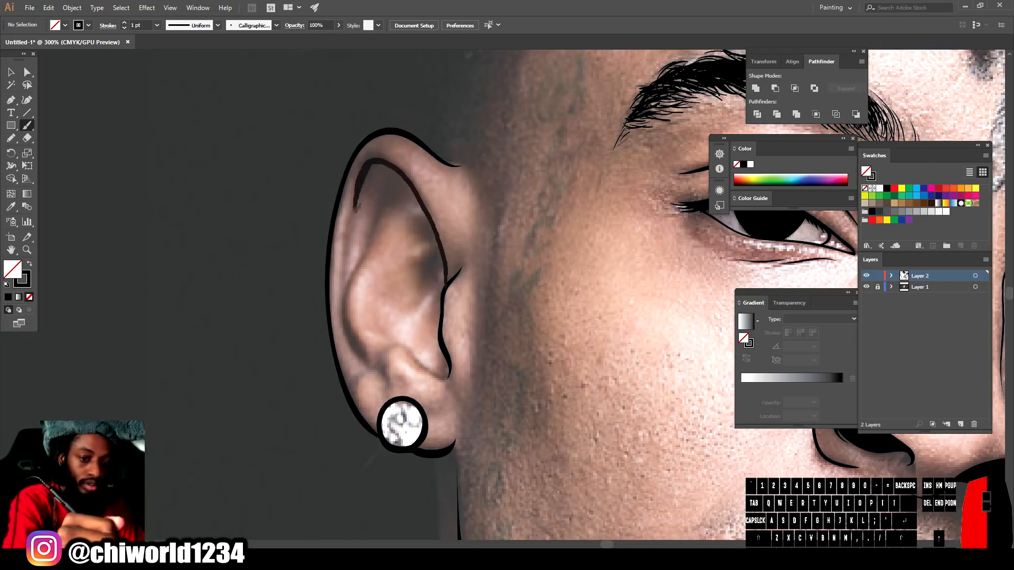
pyautogui.moveTo(355, 201); pyautogui.dragTo(448, 277)
pyautogui.moveTo(339, 304); pyautogui.dragTo(365, 364)
pyautogui.moveTo(386, 196); pyautogui.dragTo(396, 184)
pyautogui.moveTo(398, 252)
pyautogui.mouseDown()
pyautogui.moveTo(435, 227)
pyautogui.moveTo(443, 252)
pyautogui.moveTo(408, 307)
pyautogui.mouseUp()
pyautogui.moveTo(374, 358)
pyautogui.mouseDown()
pyautogui.moveTo(397, 338)
pyautogui.moveTo(443, 375)
pyautogui.mouseUp()
pyautogui.moveTo(382, 392); pyautogui.dragTo(382, 360)
pyautogui.moveTo(426, 414); pyautogui.dragTo(443, 411)
pyautogui.moveTo(351, 385); pyautogui.dragTo(368, 369)
pyautogui.moveTo(392, 336)
pyautogui.mouseDown()
pyautogui.moveTo(381, 313)
pyautogui.moveTo(379, 285)
pyautogui.mouseUp()
pyautogui.moveTo(382, 288); pyautogui.dragTo(440, 257)
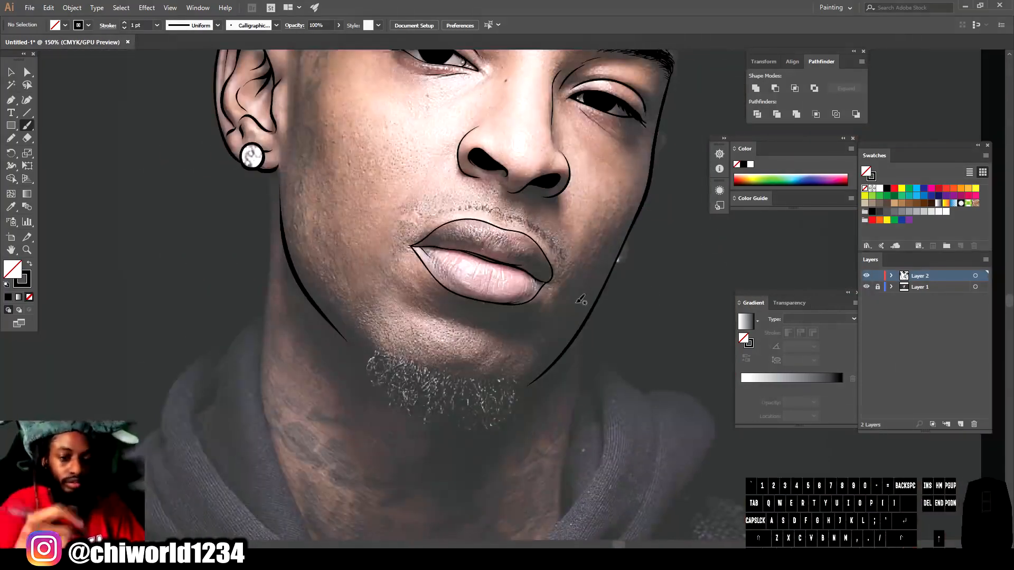
# - Draw both sides of the neck with 1 pt Paintbrush lines from the earlobe and jaw down to the hoodie collar
pyautogui.moveTo(269, 169); pyautogui.dragTo(262, 349)
pyautogui.hotkey('ctrl', '-')
pyautogui.hotkey('ctrl', '=')
pyautogui.hotkey('ctrl', '=')
pyautogui.scroll(-5, 571, 433)
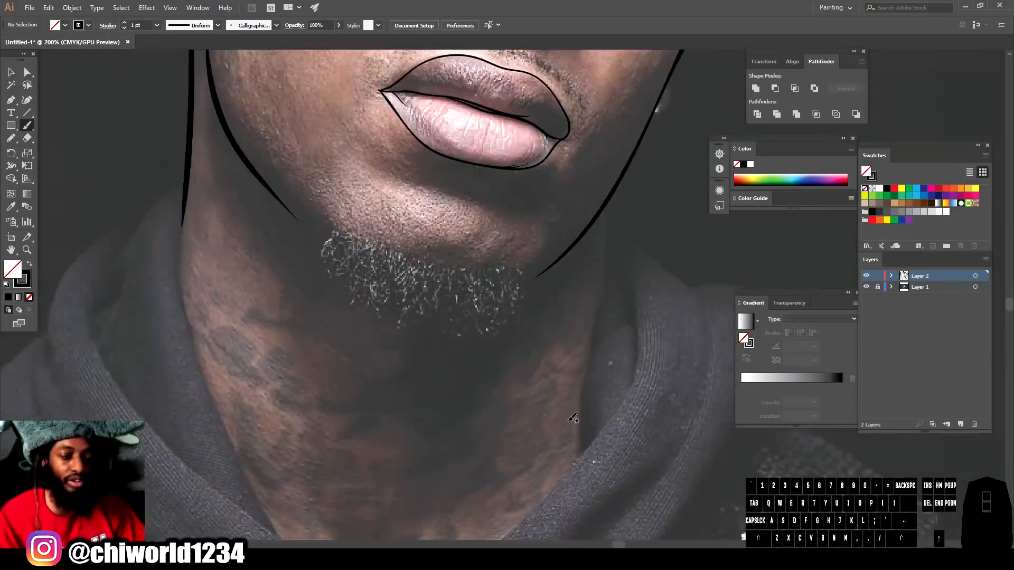
pyautogui.scroll(-2, 573, 417)
pyautogui.scroll(-1, 615, 146)
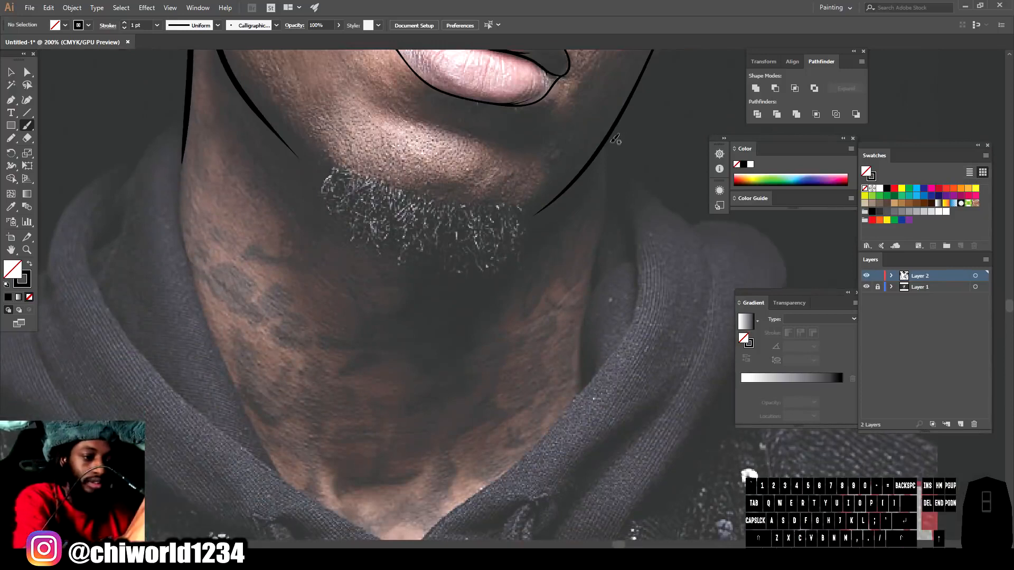
pyautogui.moveTo(614, 130); pyautogui.dragTo(613, 131)
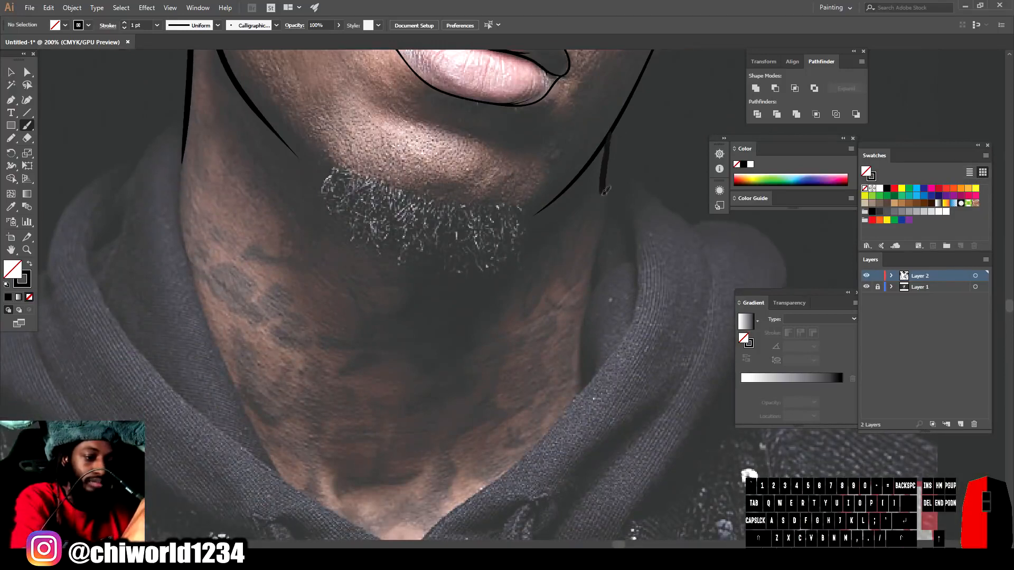
pyautogui.moveTo(590, 349); pyautogui.dragTo(588, 372)
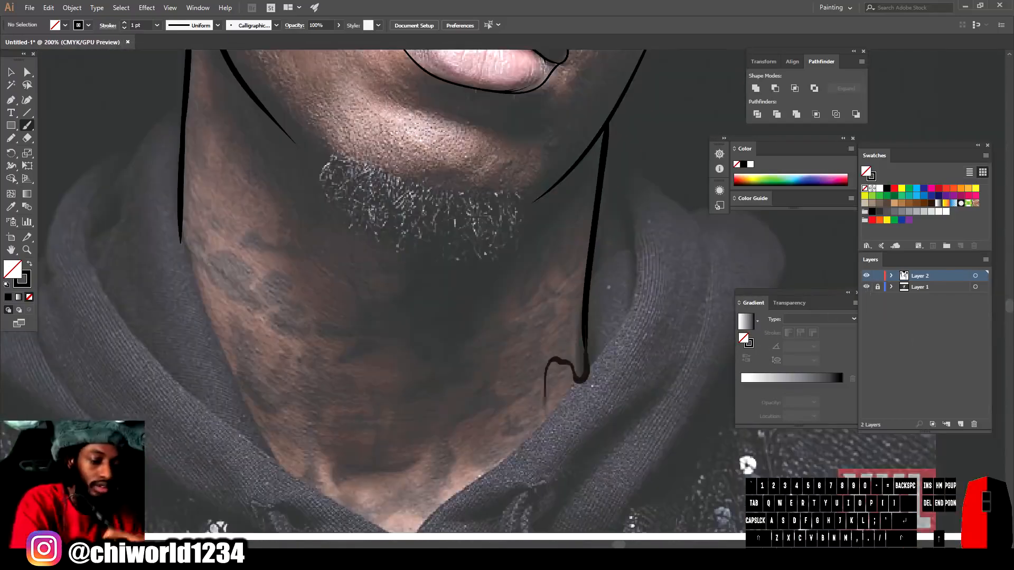
# - Draw a wavy dripping edge across the lower neck and a second drip line beneath it with the Paintbrush
pyautogui.moveTo(530, 494); pyautogui.dragTo(436, 478)
pyautogui.moveTo(438, 388)
pyautogui.mouseDown()
pyautogui.moveTo(240, 317)
pyautogui.moveTo(190, 311)
pyautogui.mouseUp()
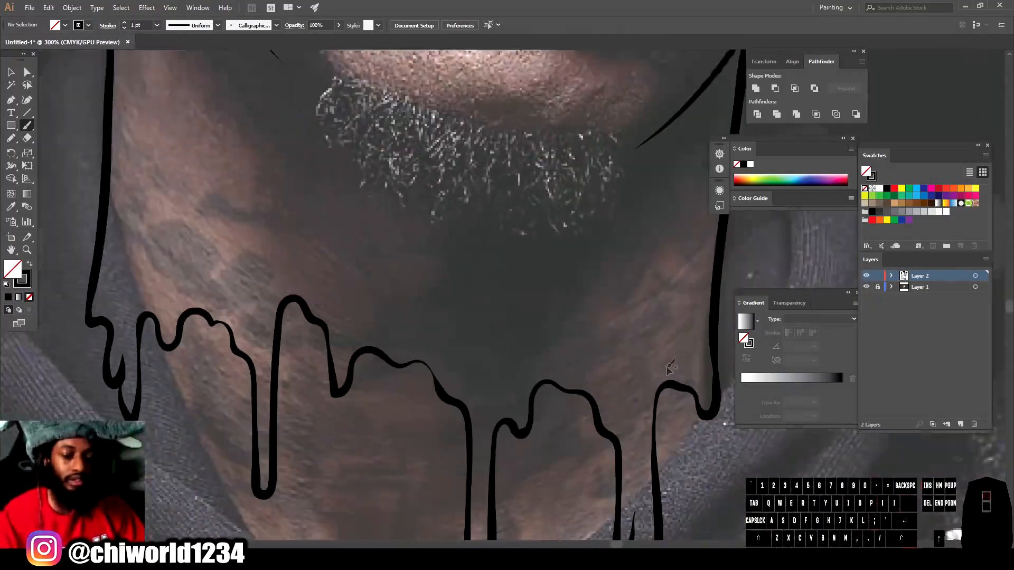
pyautogui.scroll(-1, 669, 370)
pyautogui.moveTo(212, 285); pyautogui.dragTo(232, 298)
pyautogui.moveTo(691, 349)
pyautogui.mouseDown()
pyautogui.moveTo(486, 338)
pyautogui.moveTo(416, 275)
pyautogui.mouseUp()
pyautogui.moveTo(418, 276)
pyautogui.mouseDown()
pyautogui.moveTo(335, 322)
pyautogui.moveTo(139, 260)
pyautogui.moveTo(116, 266)
pyautogui.mouseUp()
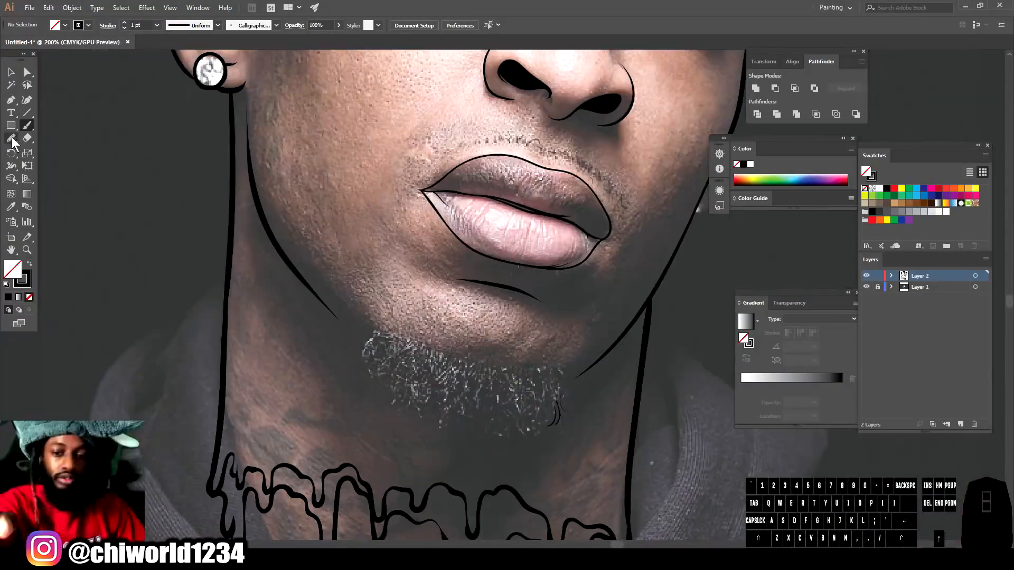
# - Draw the goatee as a solid black Pencil shape with jagged, hair-like edges over the chin beard
pyautogui.click(32, 263)
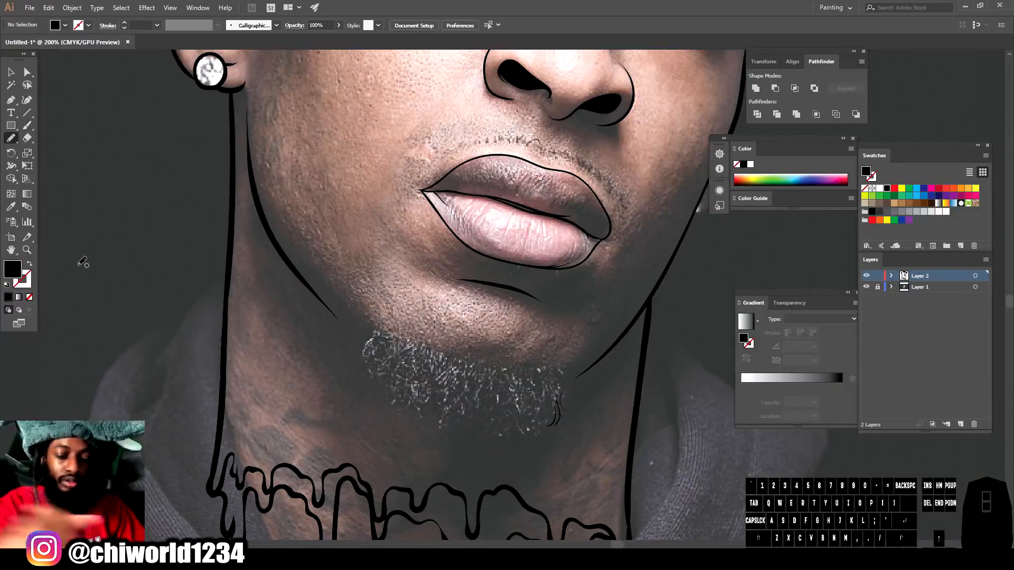
pyautogui.moveTo(566, 397); pyautogui.dragTo(560, 385)
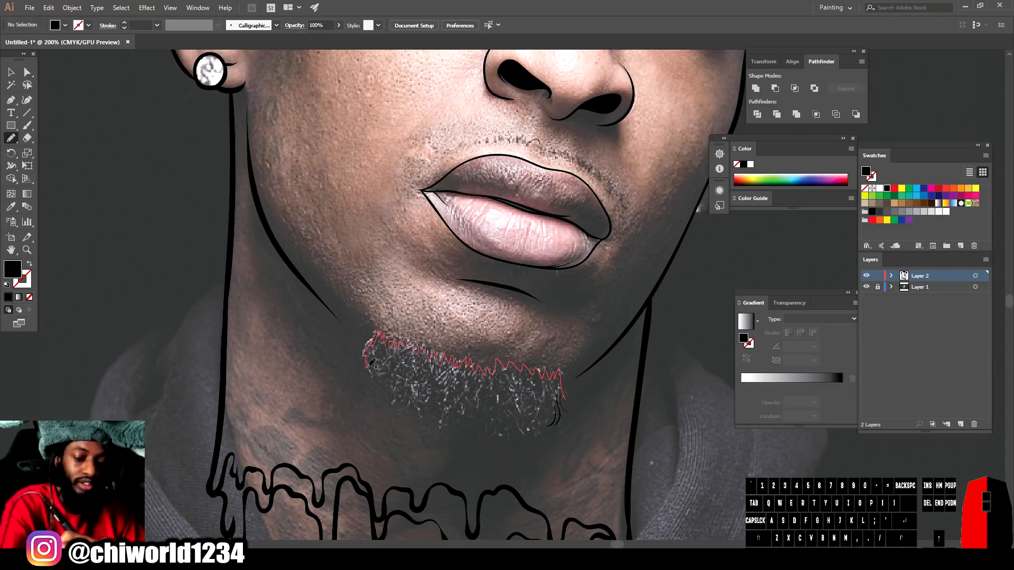
pyautogui.moveTo(529, 425); pyautogui.dragTo(562, 401)
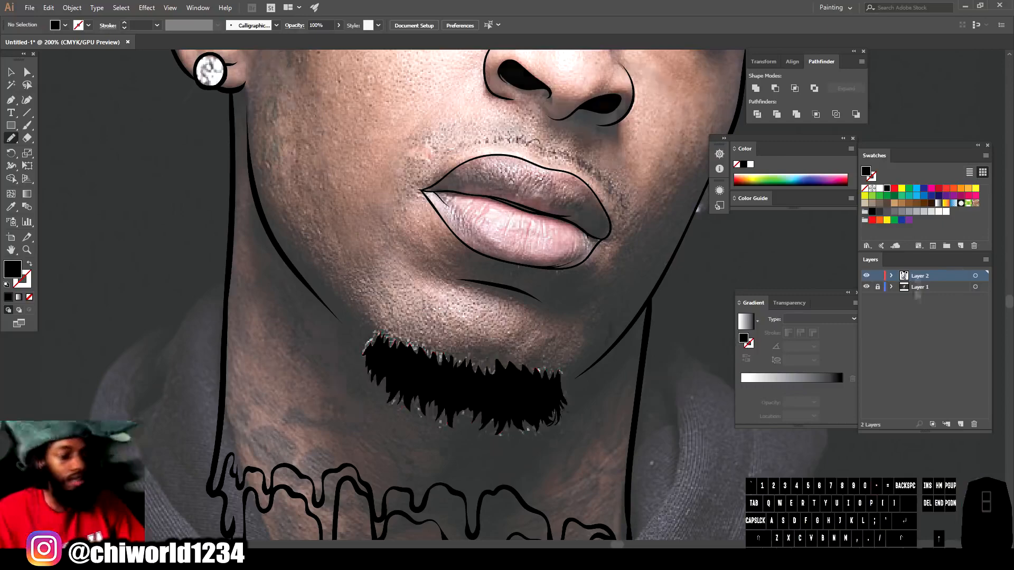
# - Add short curved 0.25 pt Paintbrush hairs along the goatee's lower edge and around its left end
pyautogui.scroll(1, 529, 425)
pyautogui.press('b')
pyautogui.moveTo(549, 485)
pyautogui.mouseDown()
pyautogui.moveTo(529, 506)
pyautogui.moveTo(561, 504)
pyautogui.mouseUp()
pyautogui.moveTo(501, 488); pyautogui.dragTo(478, 512)
pyautogui.moveTo(478, 475)
pyautogui.mouseDown()
pyautogui.moveTo(459, 502)
pyautogui.moveTo(422, 497)
pyautogui.mouseUp()
pyautogui.moveTo(407, 468)
pyautogui.mouseDown()
pyautogui.moveTo(383, 488)
pyautogui.moveTo(365, 481)
pyautogui.mouseUp()
pyautogui.moveTo(359, 452)
pyautogui.mouseDown()
pyautogui.moveTo(338, 478)
pyautogui.moveTo(314, 459)
pyautogui.mouseUp()
pyautogui.moveTo(312, 423)
pyautogui.mouseDown()
pyautogui.moveTo(287, 443)
pyautogui.moveTo(272, 401)
pyautogui.mouseUp()
pyautogui.moveTo(293, 398); pyautogui.dragTo(272, 377)
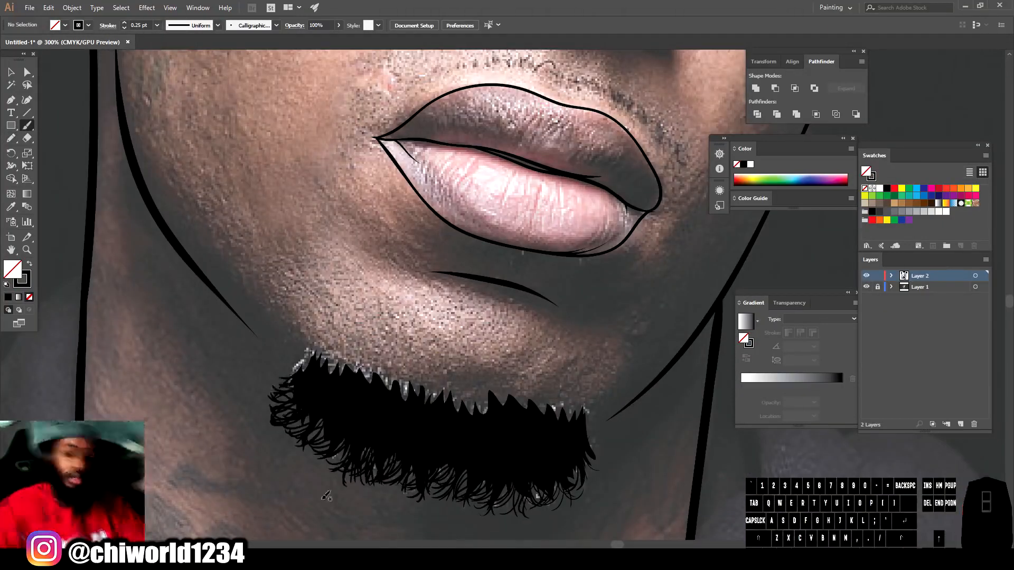
# - Preview the line art with the reference photo layer hidden, then show the photo again
pyautogui.hotkey('ctrl', '-')
pyautogui.hotkey('ctrl', '-')
pyautogui.hotkey('ctrl', '-')
pyautogui.hotkey('ctrl', '-')
pyautogui.click(865, 286)
pyautogui.click(865, 287)
pyautogui.hotkey('ctrl', '=')
pyautogui.hotkey('ctrl', '=')
pyautogui.hotkey('ctrl', '=')
pyautogui.hotkey('ctrl', '=')
# - Draw 0.25 pt hairs at the goatee's right end and thicken its lower edge with more overlapping strokes
pyautogui.moveTo(584, 401); pyautogui.dragTo(605, 415)
pyautogui.moveTo(584, 372); pyautogui.dragTo(584, 338)
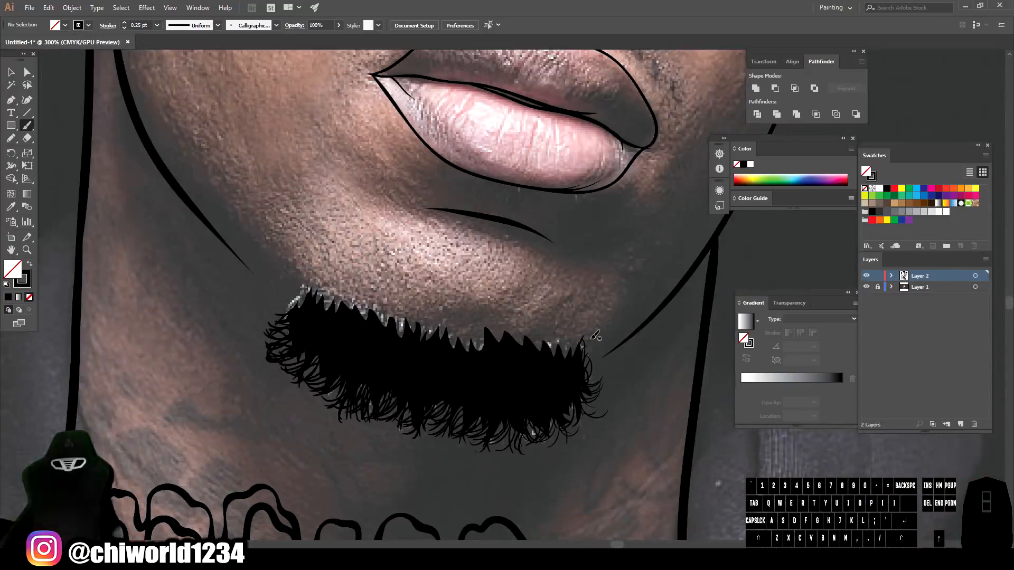
pyautogui.moveTo(578, 409); pyautogui.dragTo(538, 453)
pyautogui.moveTo(506, 435); pyautogui.dragTo(488, 454)
pyautogui.moveTo(483, 438); pyautogui.dragTo(457, 450)
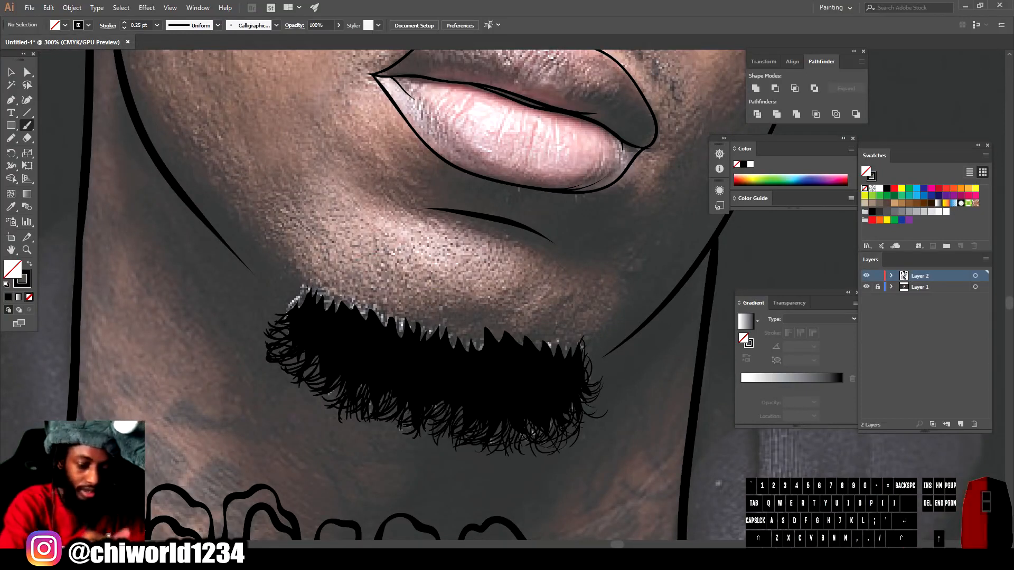
pyautogui.moveTo(341, 383); pyautogui.dragTo(309, 404)
pyautogui.moveTo(299, 375); pyautogui.dragTo(283, 391)
pyautogui.moveTo(552, 420); pyautogui.dragTo(543, 441)
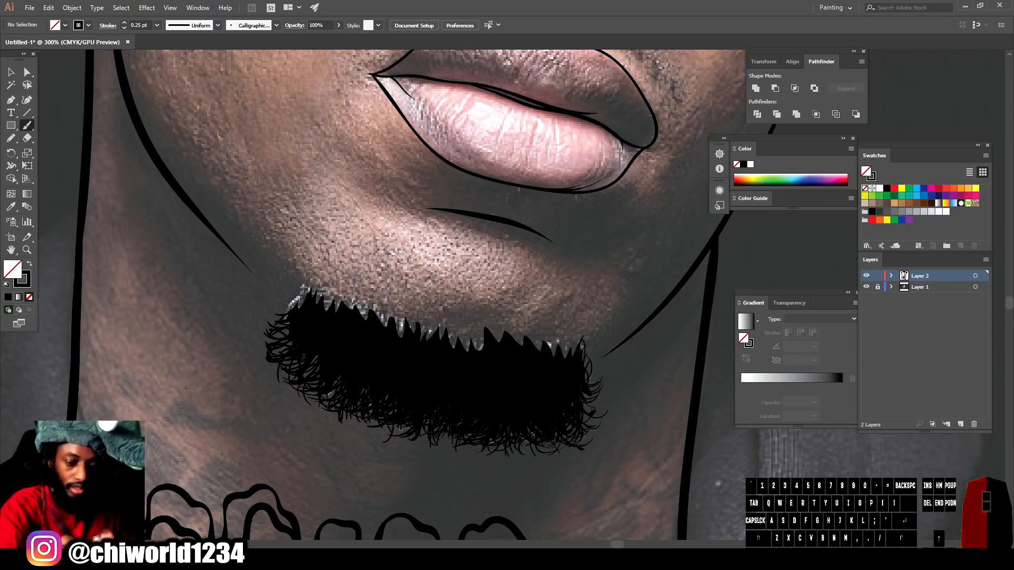
# - Add fine hairs at the goatee's upper-left corner and right end, checking them with the photo layer hidden
pyautogui.moveTo(307, 293); pyautogui.dragTo(283, 312)
pyautogui.hotkey('ctrl', '-')
pyautogui.hotkey('ctrl', '-')
pyautogui.click(866, 287)
pyautogui.hotkey('ctrl', '=')
pyautogui.hotkey('ctrl', '=')
pyautogui.hotkey('ctrl', '=')
pyautogui.moveTo(597, 425); pyautogui.dragTo(622, 442)
pyautogui.moveTo(605, 420)
pyautogui.mouseDown()
pyautogui.moveTo(612, 387)
pyautogui.moveTo(581, 352)
pyautogui.mouseUp()
pyautogui.click(866, 287)
# - Enlarge the brush and draw short upward hairs along the goatee's upper edge
pyautogui.press(']')
pyautogui.press(']')
pyautogui.moveTo(570, 376); pyautogui.dragTo(555, 351)
pyautogui.moveTo(463, 367); pyautogui.dragTo(454, 343)
pyautogui.moveTo(232, 292); pyautogui.dragTo(227, 271)
pyautogui.moveTo(449, 364); pyautogui.dragTo(425, 341)
pyautogui.moveTo(402, 353); pyautogui.dragTo(325, 315)
# - Reduce the brush size and fill out the goatee's upper edge and corners with finer upward hairs
pyautogui.press('[')
pyautogui.press('[')
pyautogui.moveTo(311, 326); pyautogui.dragTo(301, 305)
pyautogui.moveTo(282, 315); pyautogui.dragTo(261, 293)
pyautogui.moveTo(564, 373); pyautogui.dragTo(554, 352)
pyautogui.moveTo(518, 360); pyautogui.dragTo(504, 344)
pyautogui.moveTo(448, 362); pyautogui.dragTo(434, 344)
pyautogui.moveTo(599, 387)
pyautogui.mouseDown()
pyautogui.moveTo(591, 377)
pyautogui.moveTo(615, 352)
pyautogui.mouseUp()
pyautogui.moveTo(543, 368); pyautogui.dragTo(531, 347)
pyautogui.moveTo(449, 345); pyautogui.dragTo(409, 326)
pyautogui.moveTo(397, 338); pyautogui.dragTo(388, 319)
pyautogui.moveTo(375, 344); pyautogui.dragTo(368, 323)
pyautogui.moveTo(261, 311); pyautogui.dragTo(248, 279)
pyautogui.moveTo(245, 306)
pyautogui.mouseDown()
pyautogui.moveTo(235, 273)
pyautogui.moveTo(262, 281)
pyautogui.mouseUp()
pyautogui.moveTo(459, 339); pyautogui.dragTo(441, 326)
pyautogui.moveTo(552, 352); pyautogui.dragTo(536, 344)
pyautogui.moveTo(607, 391); pyautogui.dragTo(626, 363)
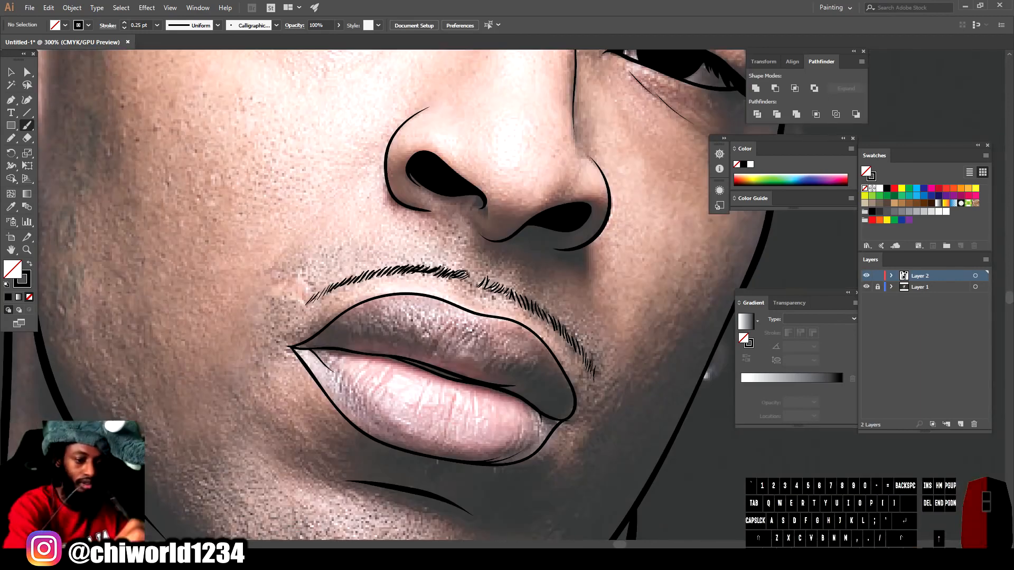
# - Draw the mustache above the upper lip with short, dense 0.25 pt Paintbrush hairs, thickening its right half
pyautogui.moveTo(572, 338); pyautogui.dragTo(592, 370)
pyautogui.moveTo(496, 285); pyautogui.dragTo(520, 303)
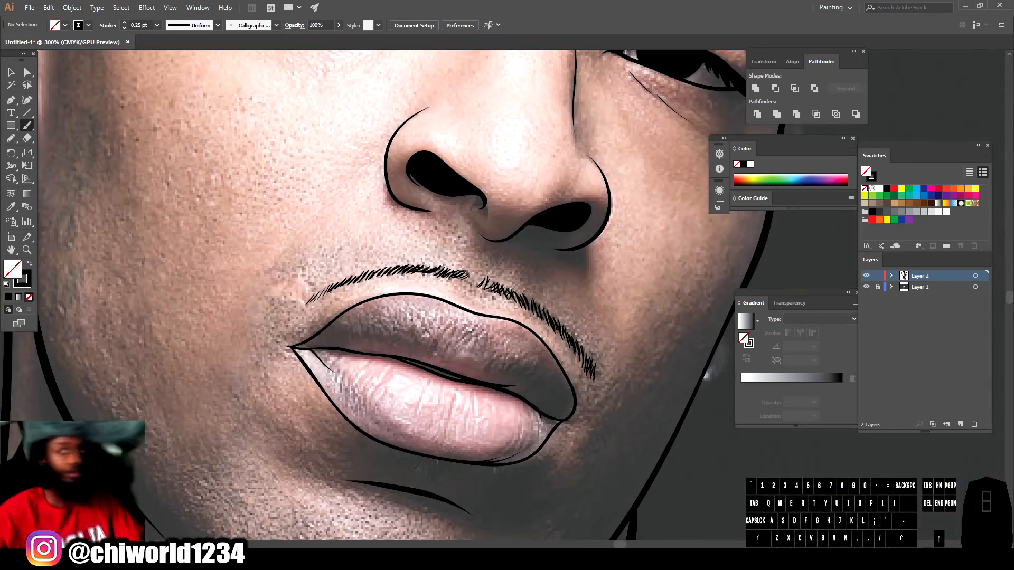
# - Draw solid black Pencil shapes for the dreadlocks over the left side of the forehead and the main hair mass
pyautogui.hotkey('ctrl', '-')
pyautogui.hotkey('ctrl', '-')
pyautogui.hotkey('ctrl', '-')
pyautogui.scroll(5, 487, 443)
pyautogui.hotkey('ctrl', '=')
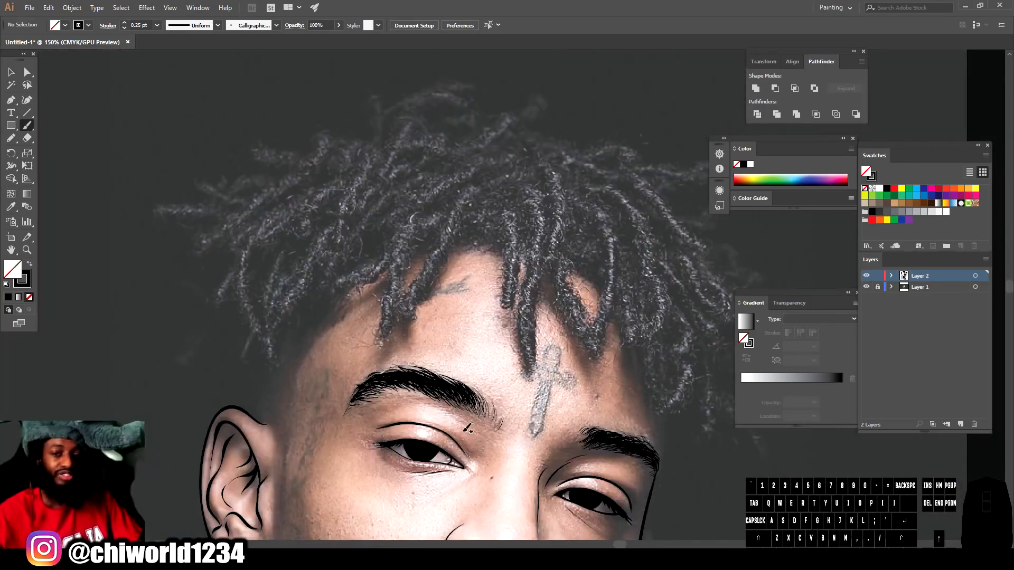
pyautogui.click(11, 139)
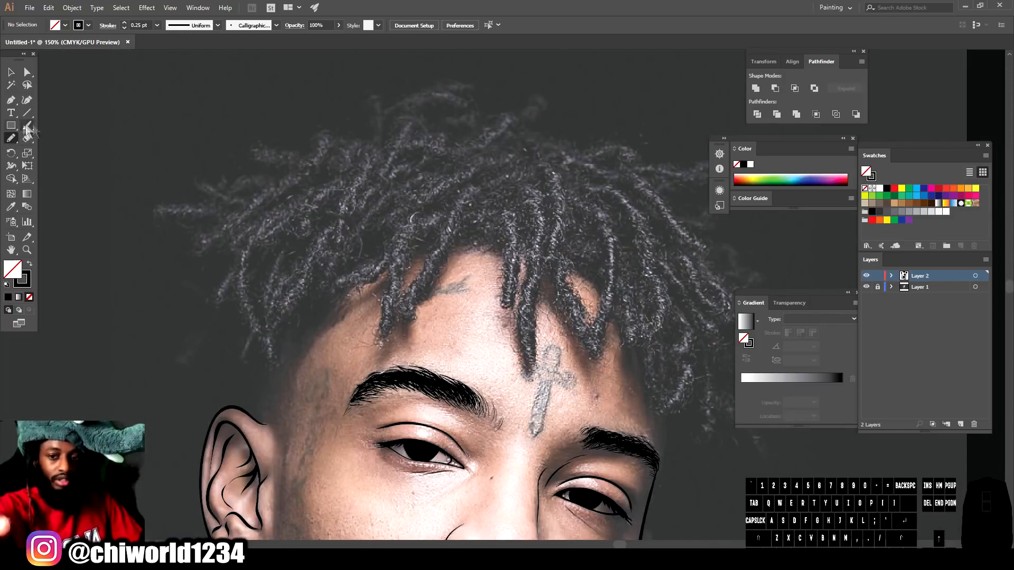
pyautogui.click(30, 265)
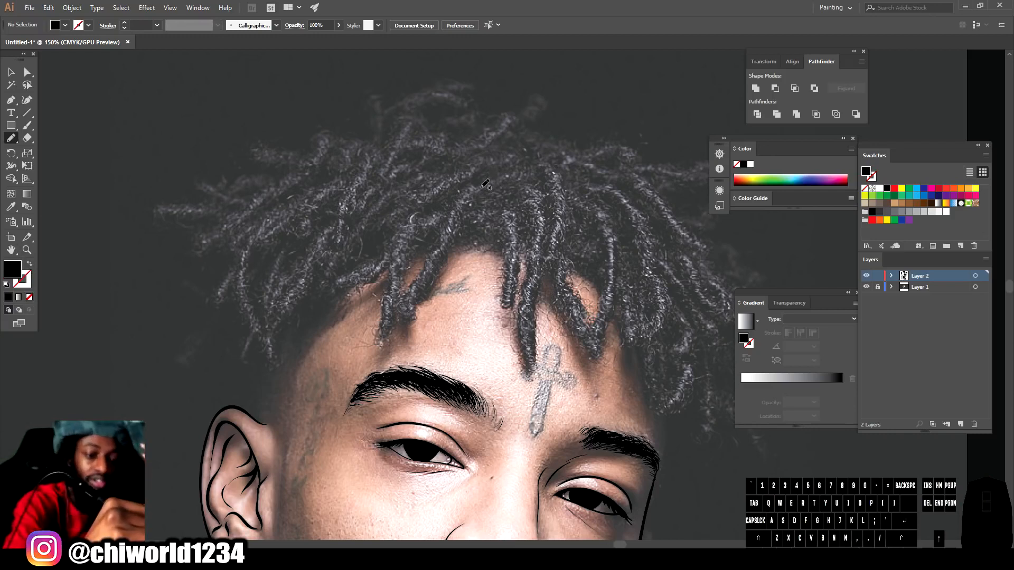
pyautogui.moveTo(492, 204); pyautogui.dragTo(487, 213)
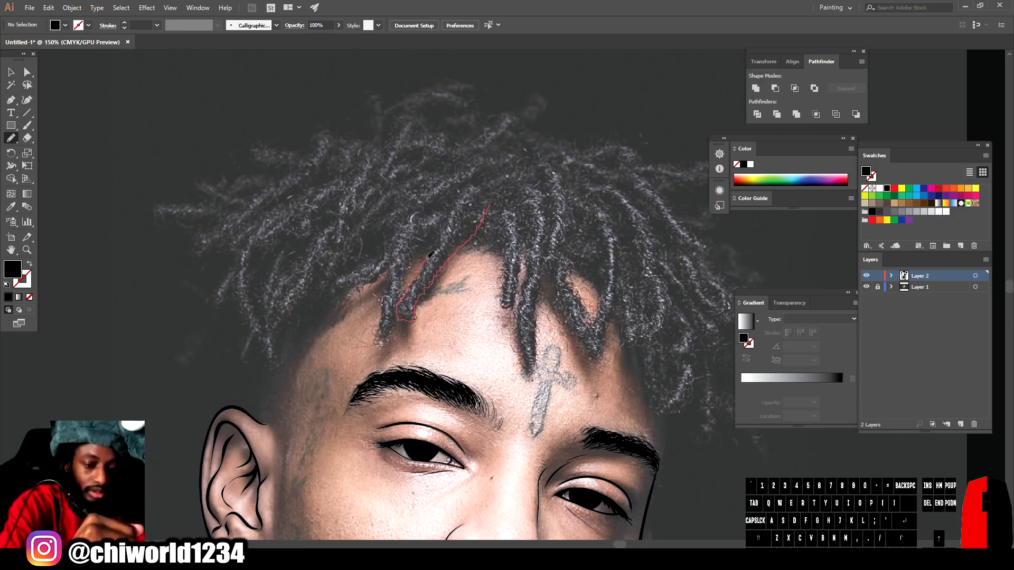
pyautogui.moveTo(377, 275)
pyautogui.mouseDown()
pyautogui.moveTo(488, 205)
pyautogui.moveTo(464, 248)
pyautogui.moveTo(449, 249)
pyautogui.mouseUp()
pyautogui.moveTo(443, 238); pyautogui.dragTo(406, 262)
pyautogui.moveTo(362, 270); pyautogui.dragTo(313, 316)
pyautogui.moveTo(640, 144)
pyautogui.mouseDown()
pyautogui.moveTo(513, 237)
pyautogui.moveTo(360, 245)
pyautogui.moveTo(326, 262)
pyautogui.mouseUp()
# - Draw black Pencil shapes for the dreadlocks hanging over the right side of the forehead and temple, redoing the outermost shape
pyautogui.click(866, 286)
pyautogui.click(866, 287)
pyautogui.hotkey('ctrl', '=')
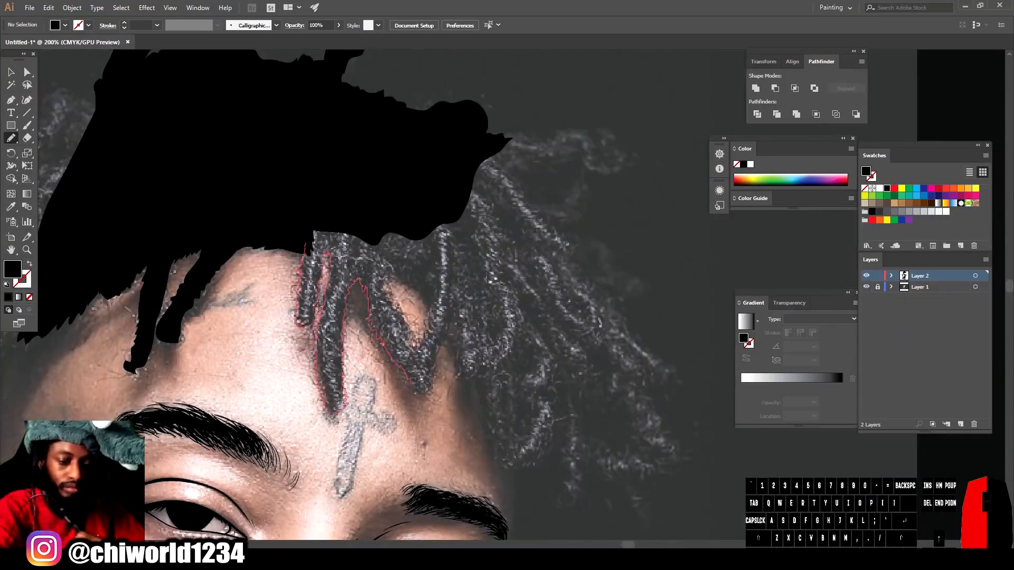
pyautogui.moveTo(454, 244); pyautogui.dragTo(444, 228)
pyautogui.moveTo(457, 328)
pyautogui.mouseDown()
pyautogui.moveTo(494, 369)
pyautogui.moveTo(476, 197)
pyautogui.mouseUp()
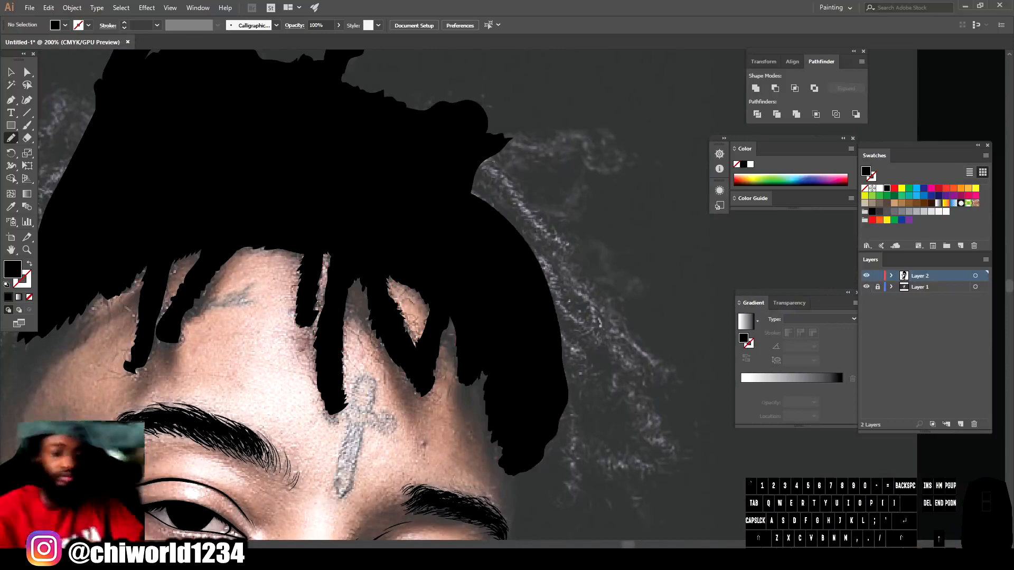
pyautogui.hotkey('ctrl', 'z')
pyautogui.moveTo(559, 435); pyautogui.dragTo(556, 372)
pyautogui.moveTo(557, 372); pyautogui.dragTo(536, 407)
pyautogui.moveTo(450, 319); pyautogui.dragTo(557, 372)
pyautogui.hotkey('ctrl', '-')
pyautogui.hotkey('ctrl', '-')
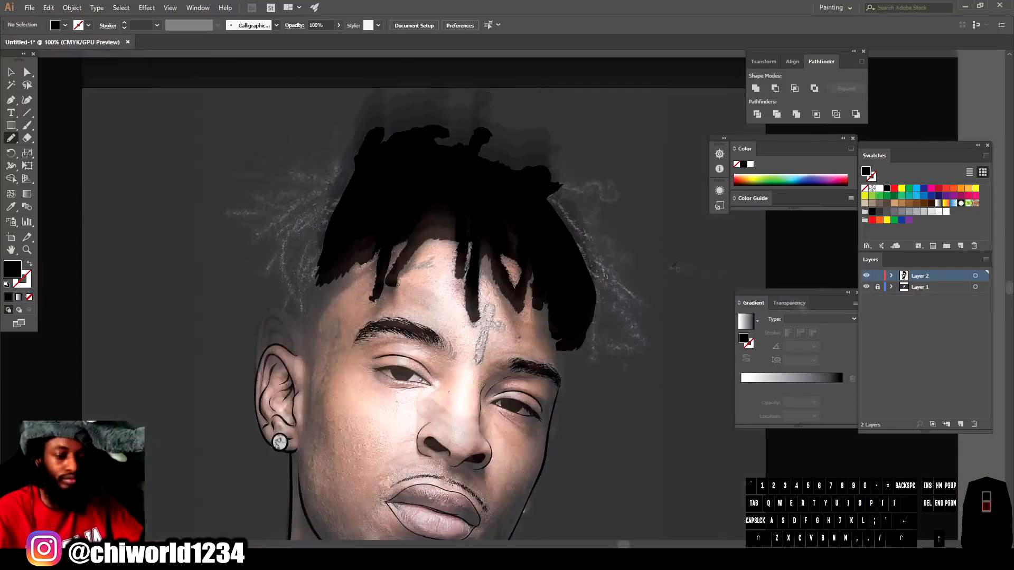
# - Draw the dreadlocks sticking out on the left side of the head as a black Pencil shape and check it without the photo
pyautogui.hotkey('ctrl', '=')
pyautogui.moveTo(317, 233); pyautogui.dragTo(528, 293)
pyautogui.moveTo(458, 302); pyautogui.dragTo(407, 390)
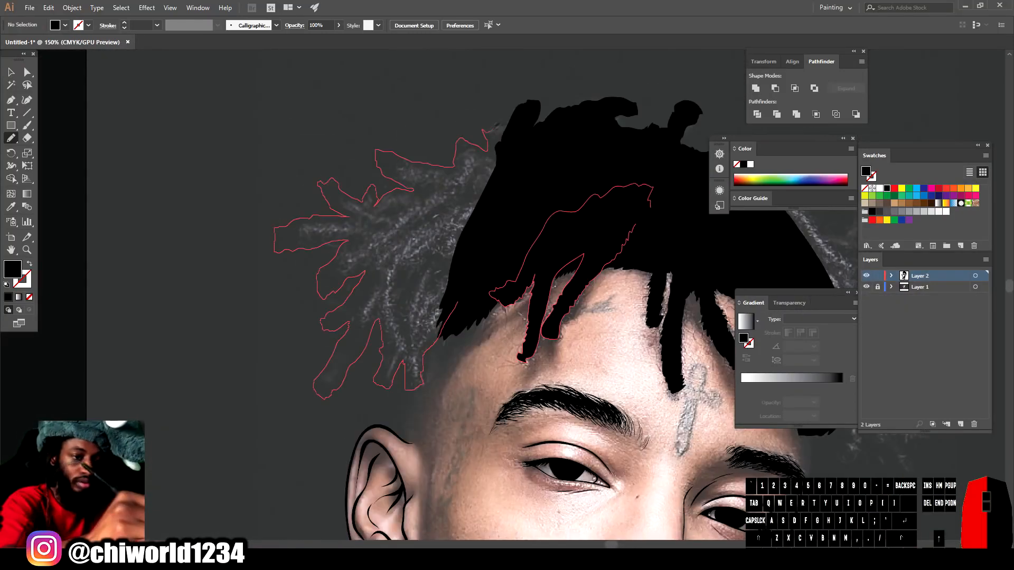
pyautogui.moveTo(488, 149); pyautogui.dragTo(475, 141)
pyautogui.moveTo(581, 264); pyautogui.dragTo(382, 264)
pyautogui.hotkey('ctrl', '-')
pyautogui.hotkey('ctrl', '-')
pyautogui.hotkey('ctrl', '-')
pyautogui.click(866, 286)
pyautogui.click(866, 287)
# - Draw the dreadlocks sticking out on the right side of the head as a black Pencil shape
pyautogui.hotkey('ctrl', '=')
pyautogui.hotkey('ctrl', '=')
pyautogui.hotkey('ctrl', '=')
pyautogui.moveTo(528, 317); pyautogui.dragTo(373, 247)
pyautogui.moveTo(417, 126); pyautogui.dragTo(537, 132)
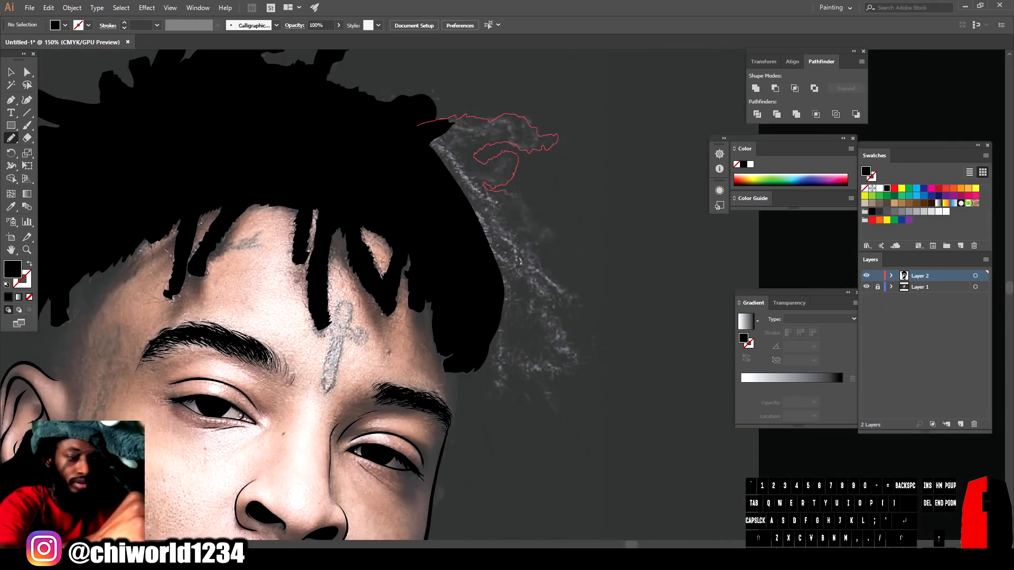
pyautogui.moveTo(474, 315); pyautogui.dragTo(467, 296)
pyautogui.hotkey('ctrl', '-')
pyautogui.hotkey('ctrl', '-')
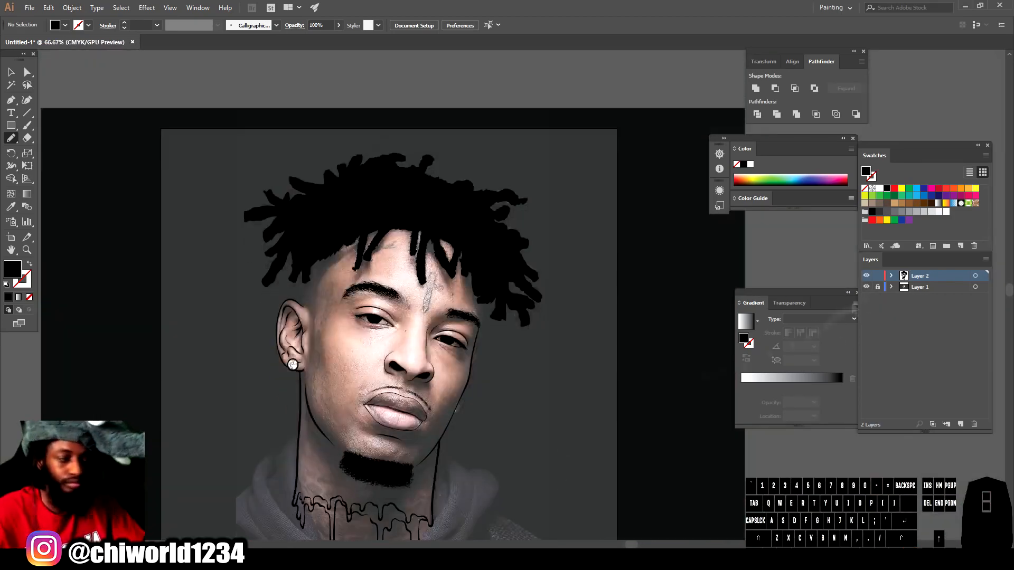
# - Draw a tapered 1 pt Paintbrush line from the left dreadlocks down to the top of the ear and preview it without the photo
pyautogui.hotkey('ctrl', '=')
pyautogui.hotkey('ctrl', '=')
pyautogui.hotkey('ctrl', '=')
pyautogui.press('b')
pyautogui.hotkey('shift', 'x')
pyautogui.hotkey('ctrl', '=')
pyautogui.hotkey('ctrl', '=')
pyautogui.hotkey('ctrl', '-')
pyautogui.hotkey('ctrl', '-')
pyautogui.hotkey('ctrl', '-')
pyautogui.hotkey('ctrl', '-')
pyautogui.click(866, 287)
pyautogui.click(866, 286)
pyautogui.hotkey('ctrl', '=')
pyautogui.hscroll(-3, 702, 344)
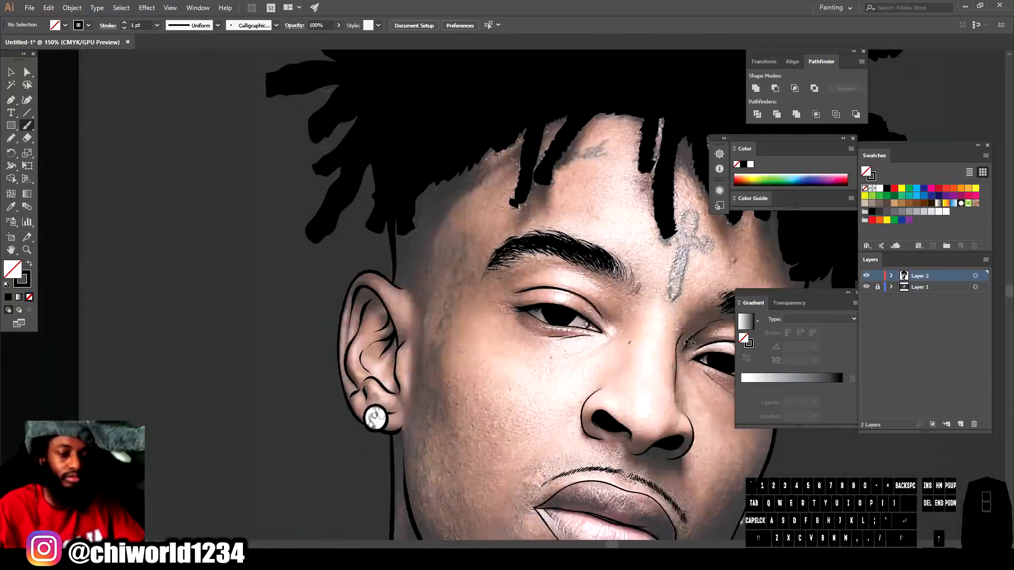
# - Draw rows of short slanted 1 pt Paintbrush hairs along the left temple hairline below the dreadlocks
pyautogui.scroll(4, 685, 347)
pyautogui.hotkey('ctrl', '=')
pyautogui.hscroll(-1, 685, 347)
pyautogui.hotkey('ctrl', '=')
pyautogui.moveTo(516, 166); pyautogui.dragTo(506, 189)
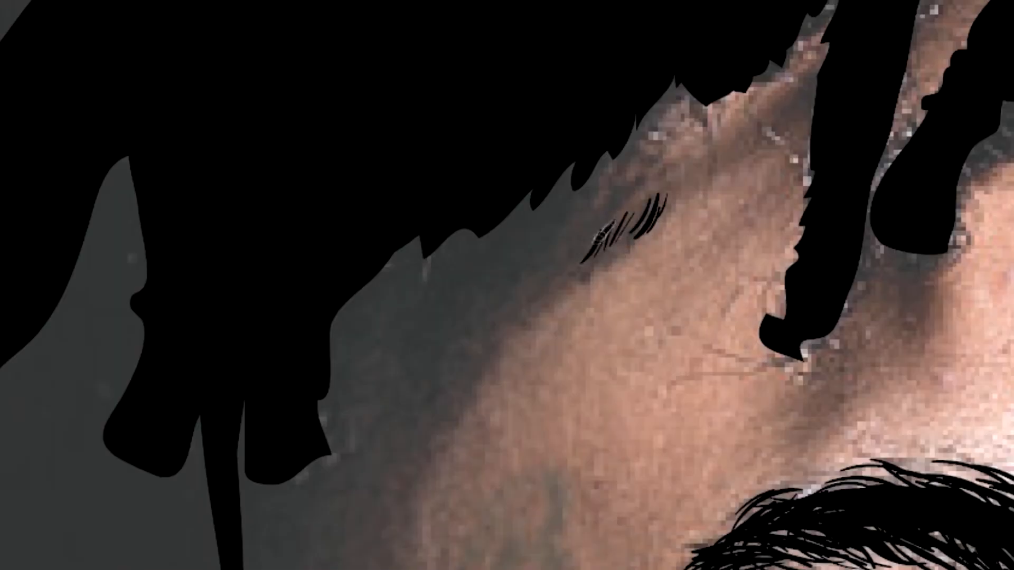
pyautogui.moveTo(602, 233); pyautogui.dragTo(465, 303)
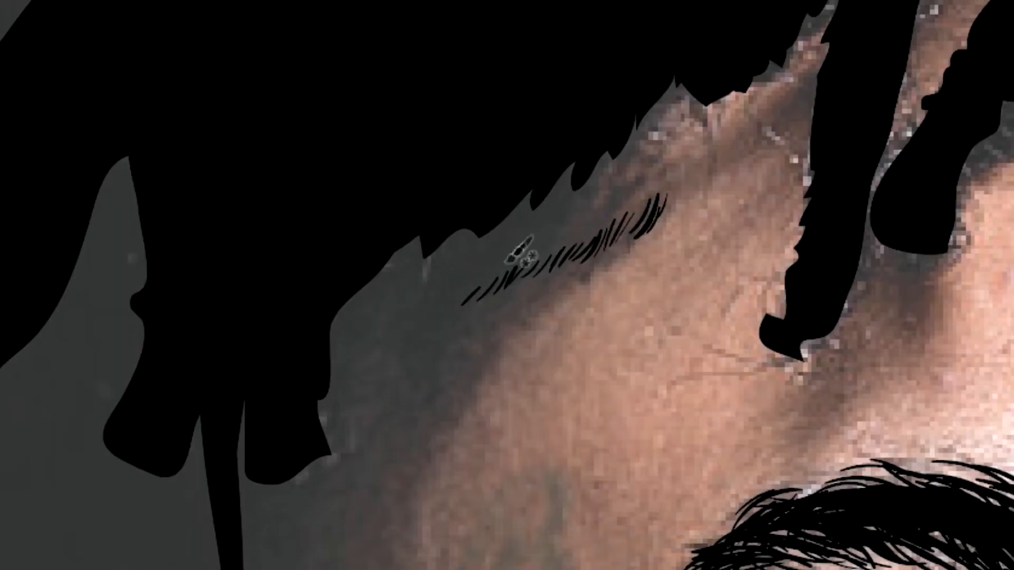
pyautogui.moveTo(666, 173)
pyautogui.mouseDown()
pyautogui.moveTo(612, 217)
pyautogui.moveTo(636, 211)
pyautogui.moveTo(560, 239)
pyautogui.mouseUp()
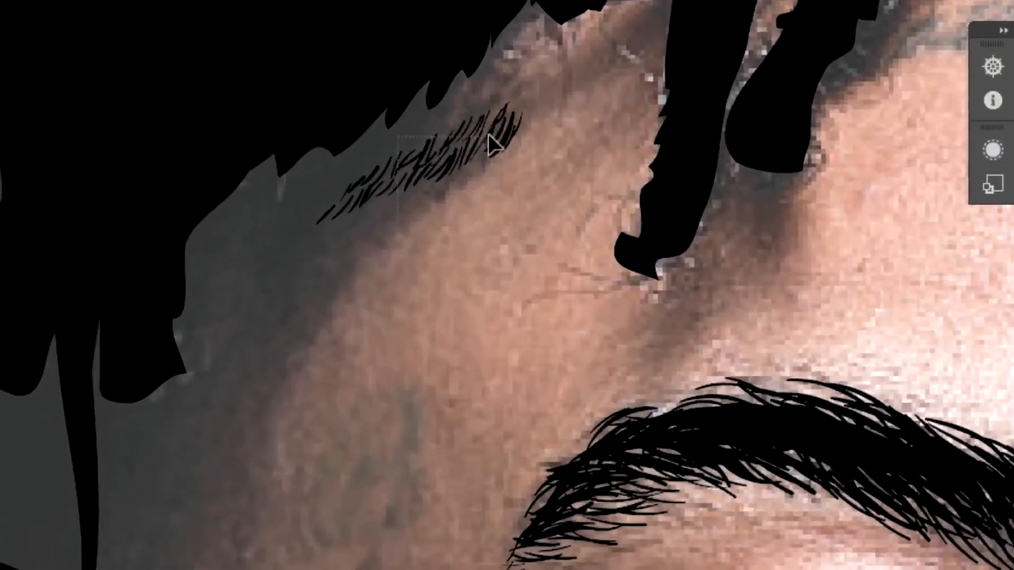
# - Duplicate the temple hair strokes and place the copies to fill the hairline up to the dreadlocks and down toward the ear
pyautogui.moveTo(521, 117); pyautogui.dragTo(521, 118)
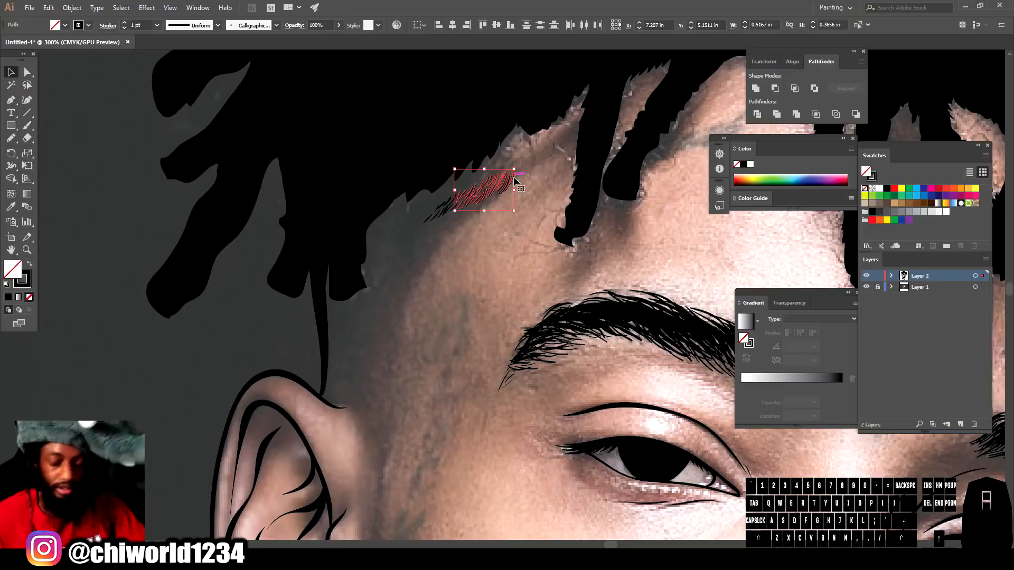
pyautogui.moveTo(516, 197)
pyautogui.mouseDown()
pyautogui.moveTo(502, 181)
pyautogui.moveTo(508, 174)
pyautogui.moveTo(486, 173)
pyautogui.moveTo(501, 137)
pyautogui.moveTo(486, 159)
pyautogui.moveTo(497, 157)
pyautogui.moveTo(498, 141)
pyautogui.moveTo(465, 177)
pyautogui.mouseUp()
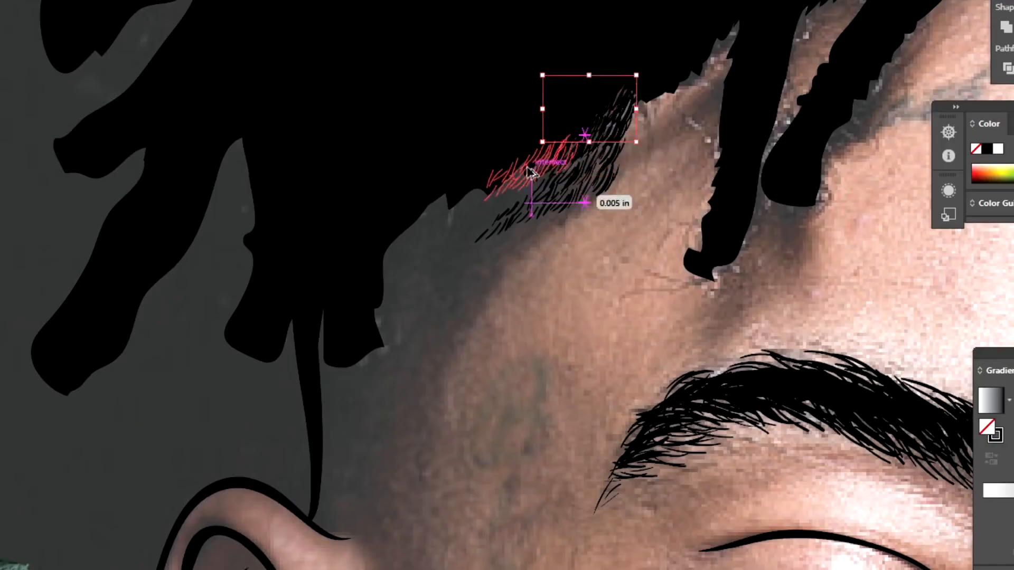
pyautogui.moveTo(529, 172)
pyautogui.mouseDown()
pyautogui.moveTo(533, 158)
pyautogui.moveTo(491, 198)
pyautogui.moveTo(502, 170)
pyautogui.moveTo(490, 225)
pyautogui.moveTo(444, 201)
pyautogui.moveTo(417, 217)
pyautogui.moveTo(470, 222)
pyautogui.moveTo(489, 194)
pyautogui.moveTo(441, 237)
pyautogui.moveTo(502, 219)
pyautogui.moveTo(439, 205)
pyautogui.moveTo(374, 283)
pyautogui.moveTo(364, 315)
pyautogui.moveTo(372, 296)
pyautogui.moveTo(359, 303)
pyautogui.moveTo(430, 187)
pyautogui.moveTo(564, 178)
pyautogui.moveTo(560, 203)
pyautogui.moveTo(463, 264)
pyautogui.mouseUp()
pyautogui.moveTo(463, 264)
pyautogui.mouseDown()
pyautogui.moveTo(399, 299)
pyautogui.moveTo(357, 300)
pyautogui.moveTo(396, 306)
pyautogui.moveTo(351, 315)
pyautogui.mouseUp()
pyautogui.click(74, 492)
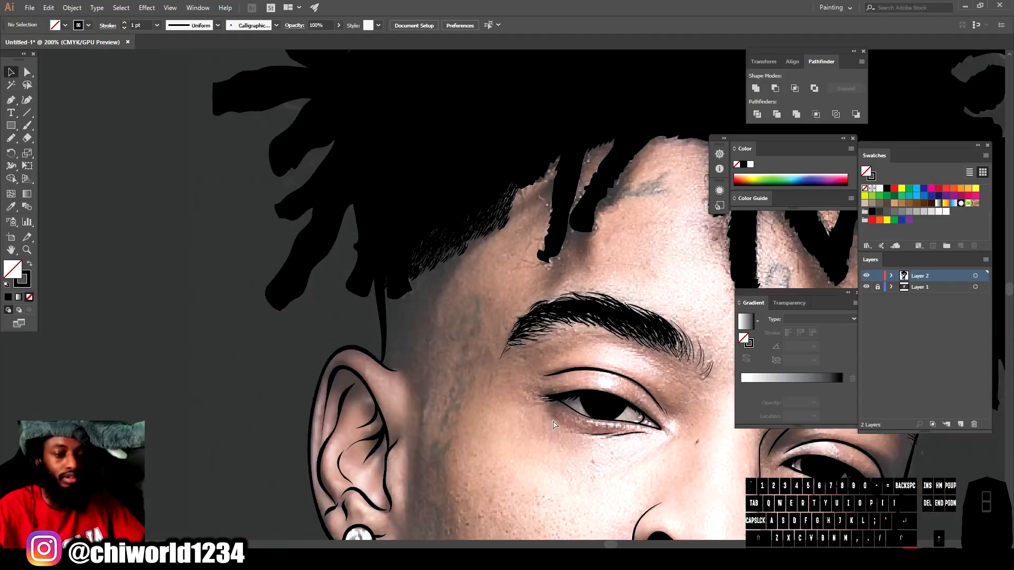
# - Examine the whole portrait with the reference photo hidden, then return to the left temple with the photo shown
pyautogui.hotkey('ctrl', '-')
pyautogui.hotkey('ctrl', '-')
pyautogui.hotkey('ctrl', '-')
pyautogui.hotkey('ctrl', '-')
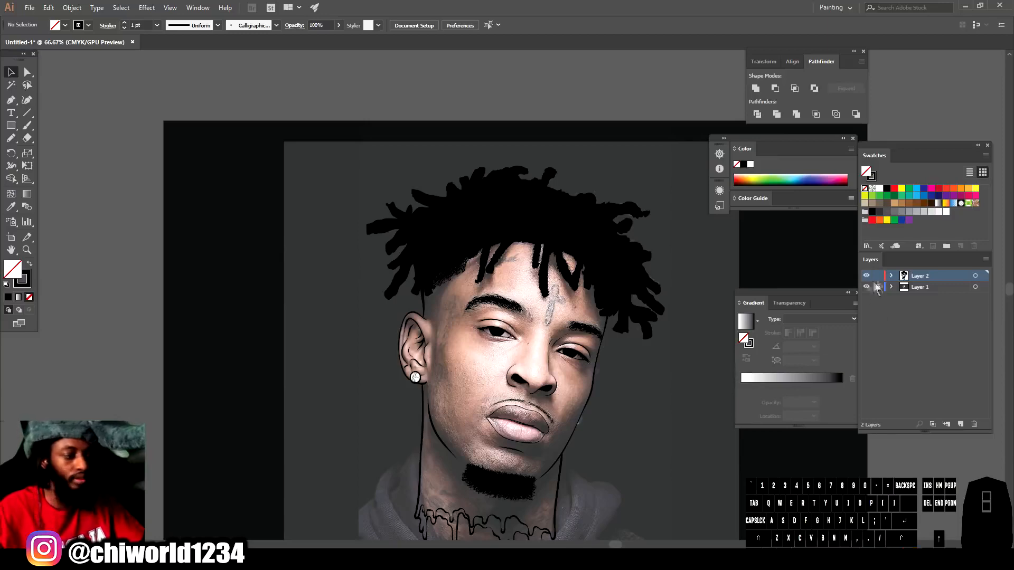
pyautogui.click(867, 287)
pyautogui.click(866, 286)
pyautogui.hotkey('ctrl', '=')
pyautogui.hotkey('ctrl', '=')
pyautogui.hotkey('ctrl', '=')
pyautogui.hotkey('ctrl', '=')
pyautogui.hotkey('ctrl', '=')
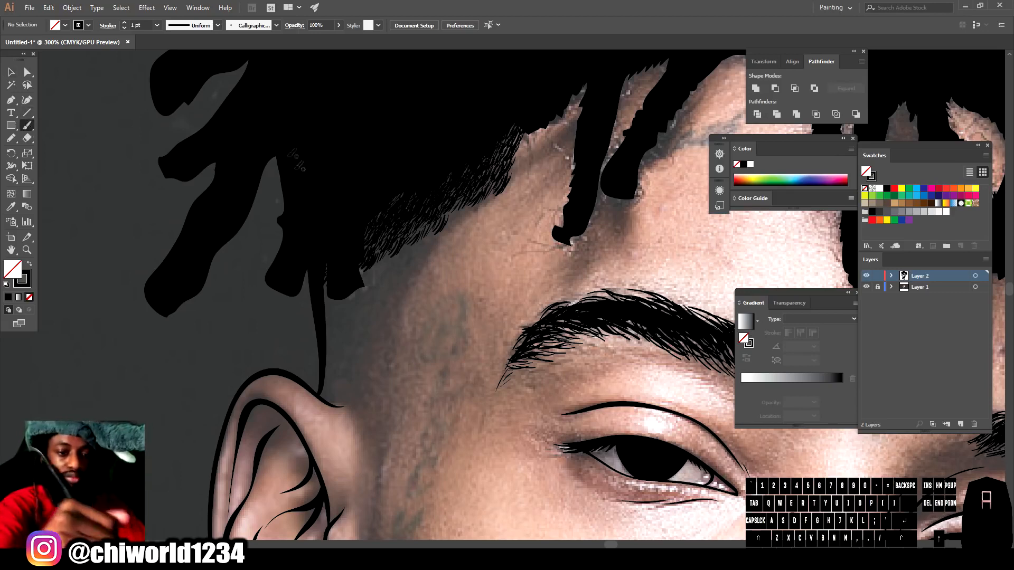
# - Set the stroke to 0.25 pt and draw finer hairs along the lower edge of the temple fade
pyautogui.click(157, 25)
pyautogui.click(169, 36)
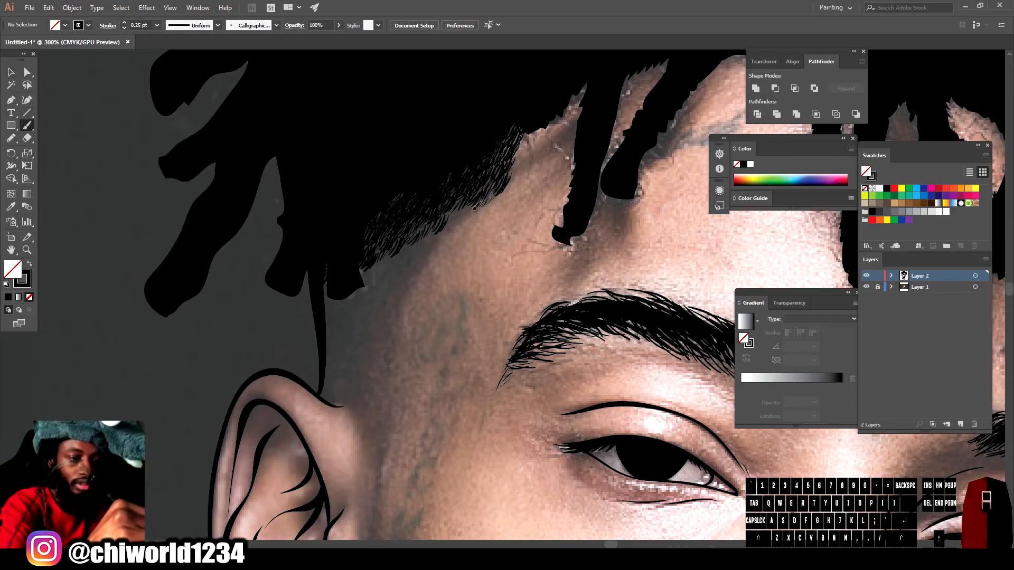
pyautogui.moveTo(465, 209)
pyautogui.mouseDown()
pyautogui.moveTo(450, 222)
pyautogui.moveTo(456, 205)
pyautogui.mouseUp()
pyautogui.moveTo(428, 240); pyautogui.dragTo(447, 222)
pyautogui.moveTo(403, 255); pyautogui.dragTo(424, 239)
pyautogui.moveTo(375, 265)
pyautogui.mouseDown()
pyautogui.moveTo(436, 236)
pyautogui.moveTo(369, 275)
pyautogui.mouseUp()
pyautogui.moveTo(415, 246)
pyautogui.mouseDown()
pyautogui.moveTo(400, 257)
pyautogui.moveTo(413, 263)
pyautogui.moveTo(386, 278)
pyautogui.moveTo(418, 263)
pyautogui.moveTo(410, 272)
pyautogui.mouseUp()
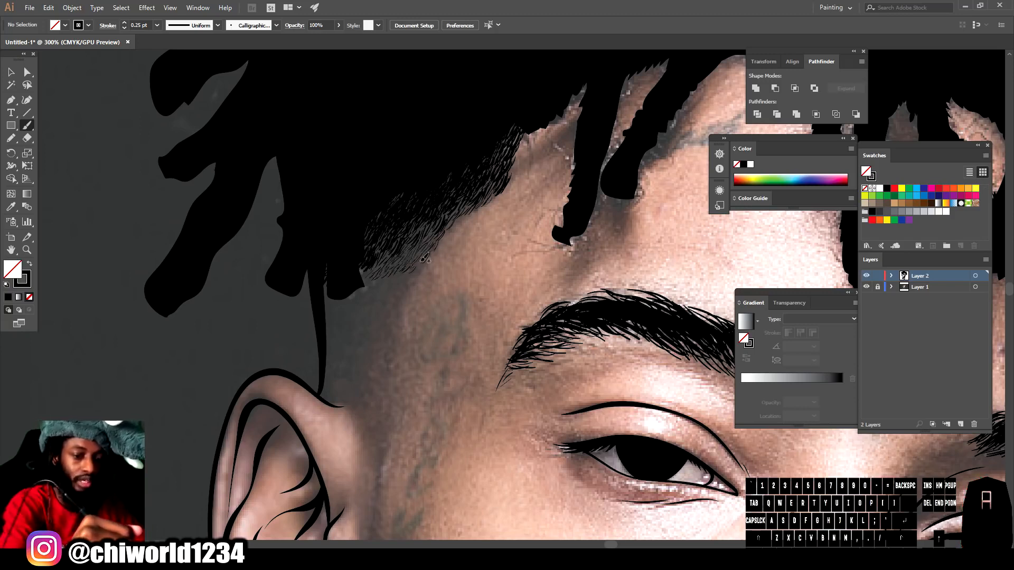
# - Duplicate patches of the fine 0.25 pt hairs to extend the fade from the temple down to the ear
pyautogui.click(11, 72)
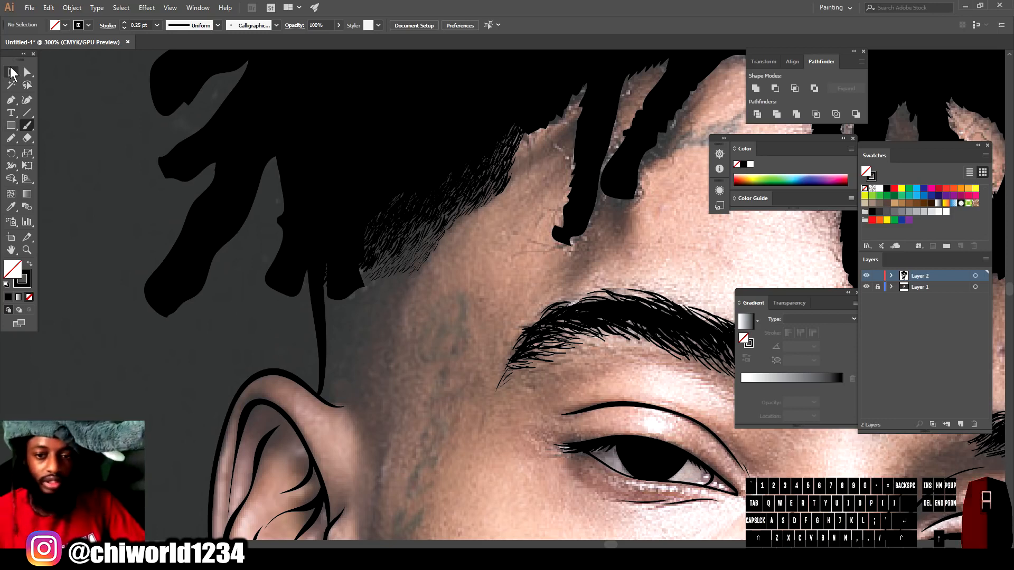
pyautogui.moveTo(406, 287)
pyautogui.mouseDown()
pyautogui.moveTo(443, 252)
pyautogui.moveTo(393, 282)
pyautogui.moveTo(399, 298)
pyautogui.moveTo(380, 273)
pyautogui.moveTo(369, 290)
pyautogui.moveTo(359, 284)
pyautogui.moveTo(369, 288)
pyautogui.moveTo(348, 375)
pyautogui.moveTo(338, 330)
pyautogui.moveTo(346, 285)
pyautogui.moveTo(391, 272)
pyautogui.mouseUp()
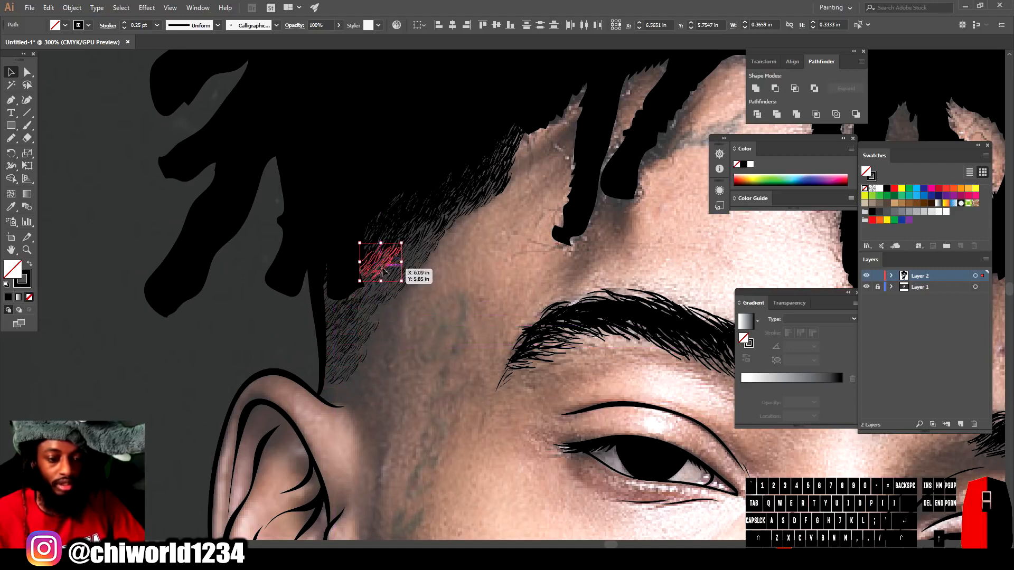
pyautogui.click(253, 222)
# - Draw additional 0.25 pt Paintbrush hairs along the fade's front edge beside the left ear
pyautogui.click(27, 125)
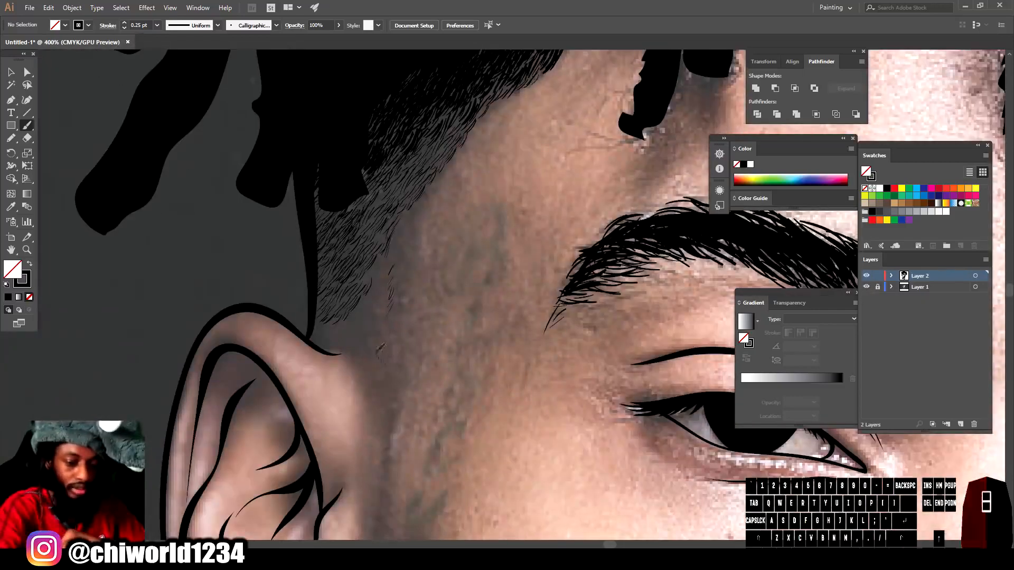
pyautogui.moveTo(375, 344)
pyautogui.mouseDown()
pyautogui.moveTo(399, 191)
pyautogui.moveTo(443, 120)
pyautogui.moveTo(376, 217)
pyautogui.moveTo(365, 259)
pyautogui.mouseUp()
pyautogui.press('v')
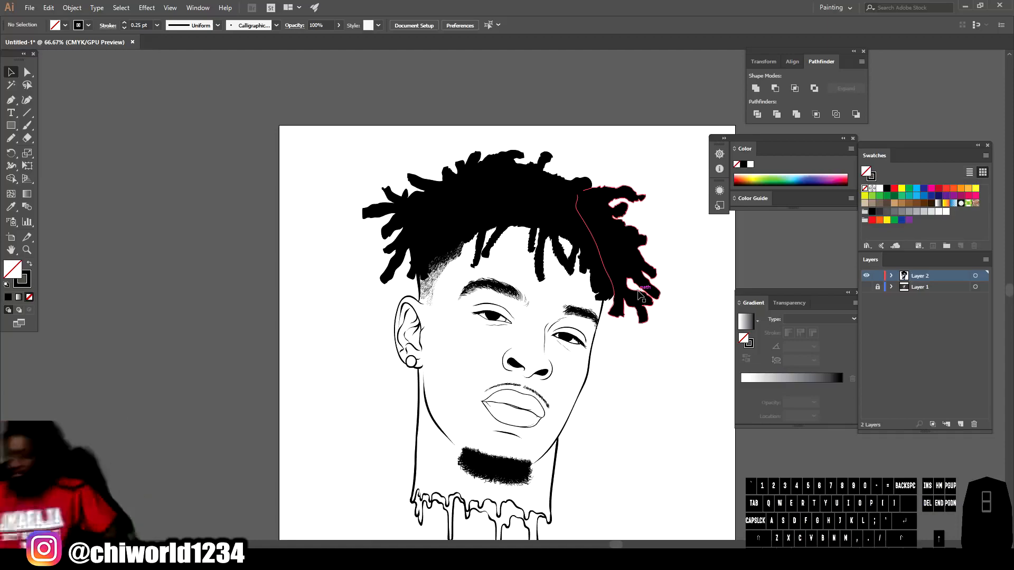
# - With the reference photo shown, draw fine 0.25 pt Paintbrush hairs down the sideburn edge and around the ear top
pyautogui.scroll(-1, 502, 294)
pyautogui.scroll(6, 458, 295)
pyautogui.click(866, 287)
pyautogui.hscroll(-1, 522, 318)
pyautogui.scroll(-2, 522, 318)
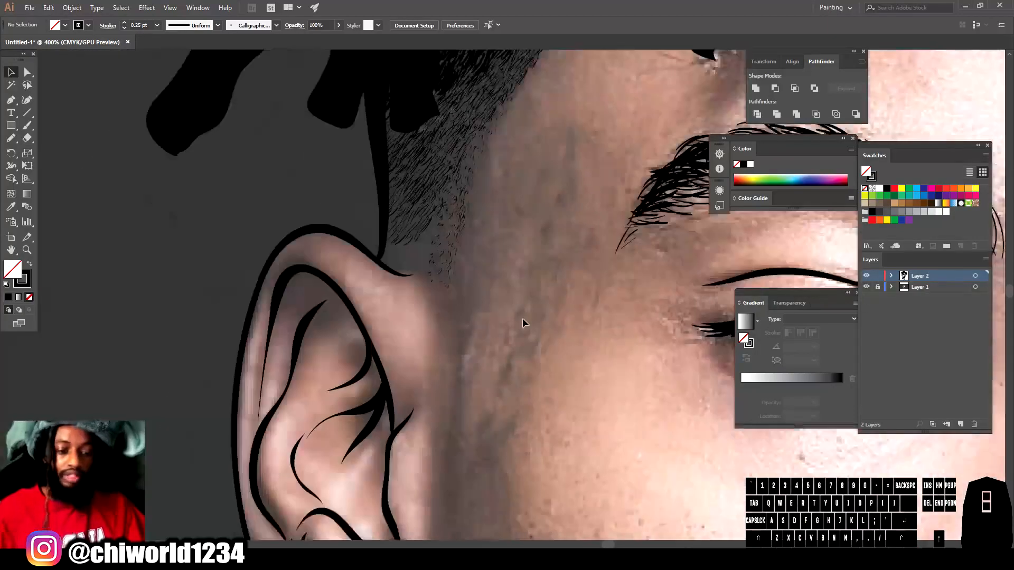
pyautogui.press('b')
pyautogui.moveTo(450, 384); pyautogui.dragTo(463, 307)
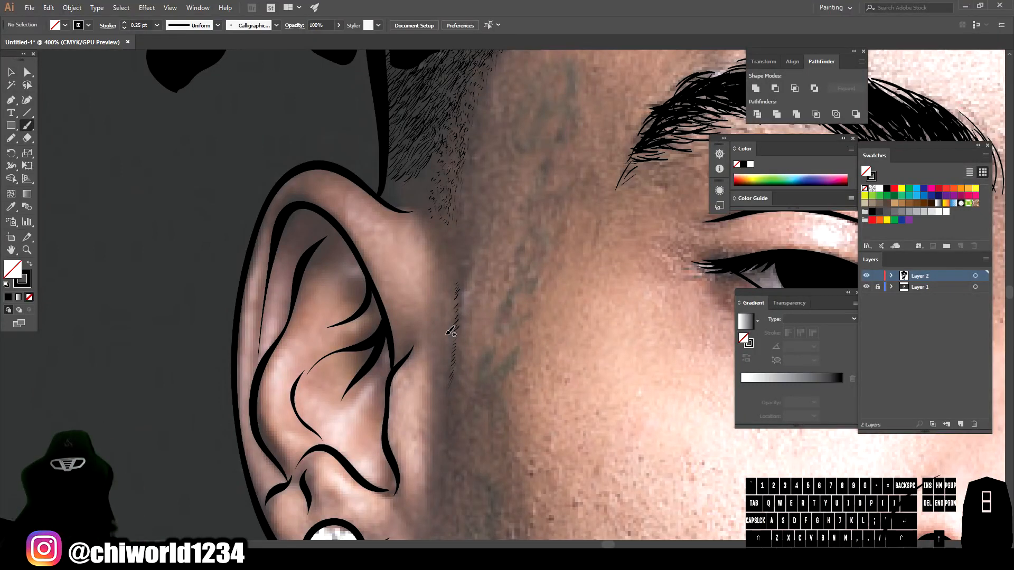
pyautogui.moveTo(458, 281); pyautogui.dragTo(454, 272)
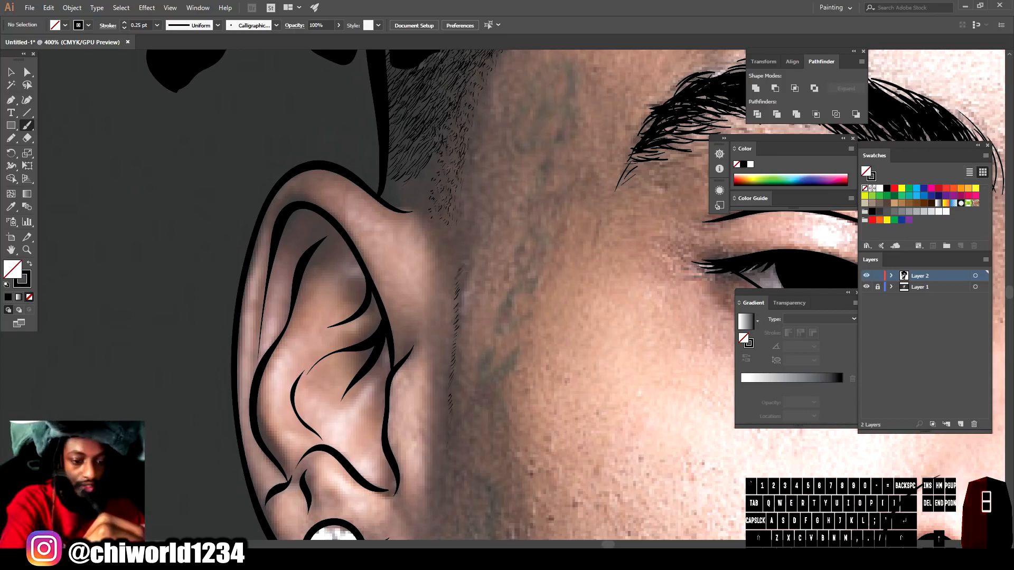
pyautogui.moveTo(450, 232); pyautogui.dragTo(442, 225)
pyautogui.moveTo(416, 198); pyautogui.dragTo(387, 182)
pyautogui.moveTo(423, 196); pyautogui.dragTo(415, 180)
pyautogui.moveTo(432, 175); pyautogui.dragTo(396, 174)
# - Examine the sideburn and temple fade with the reference photo hidden, then show the photo again
pyautogui.hotkey('ctrl', '-')
pyautogui.hotkey('ctrl', '-')
pyautogui.hotkey('ctrl', '-')
pyautogui.hotkey('ctrl', '-')
pyautogui.hotkey('ctrl', '-')
pyautogui.click(866, 287)
pyautogui.hotkey('ctrl', '=')
pyautogui.hotkey('ctrl', '=')
pyautogui.hotkey('ctrl', '=')
pyautogui.hotkey('ctrl', '=')
pyautogui.click(866, 286)
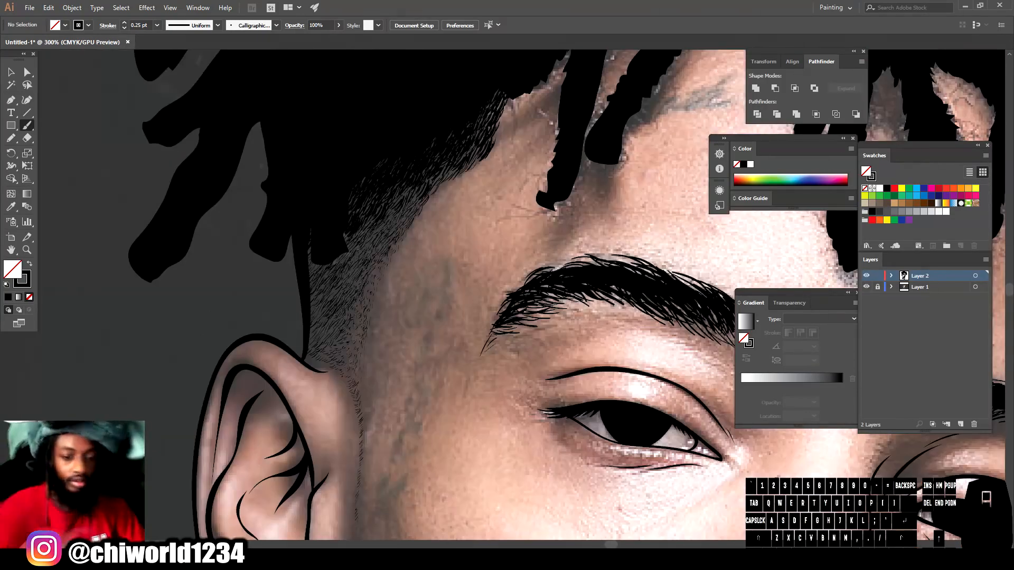
# - Duplicate a patch of the fine hairs to fill the fade above the ear
pyautogui.click(11, 72)
pyautogui.moveTo(391, 299); pyautogui.dragTo(337, 284)
pyautogui.moveTo(362, 316); pyautogui.dragTo(362, 316)
pyautogui.hotkey('ctrl', 'shift', 'a')
# - Draw 0.25 pt curly Paintbrush hairs along the edges of the dreadlocks hanging over the left forehead
pyautogui.hotkey('ctrl', '-')
pyautogui.hotkey('ctrl', '-')
pyautogui.hotkey('ctrl', '-')
pyautogui.hotkey('ctrl', '=')
pyautogui.hotkey('ctrl', '=')
pyautogui.click(27, 125)
pyautogui.hotkey('ctrl', '=')
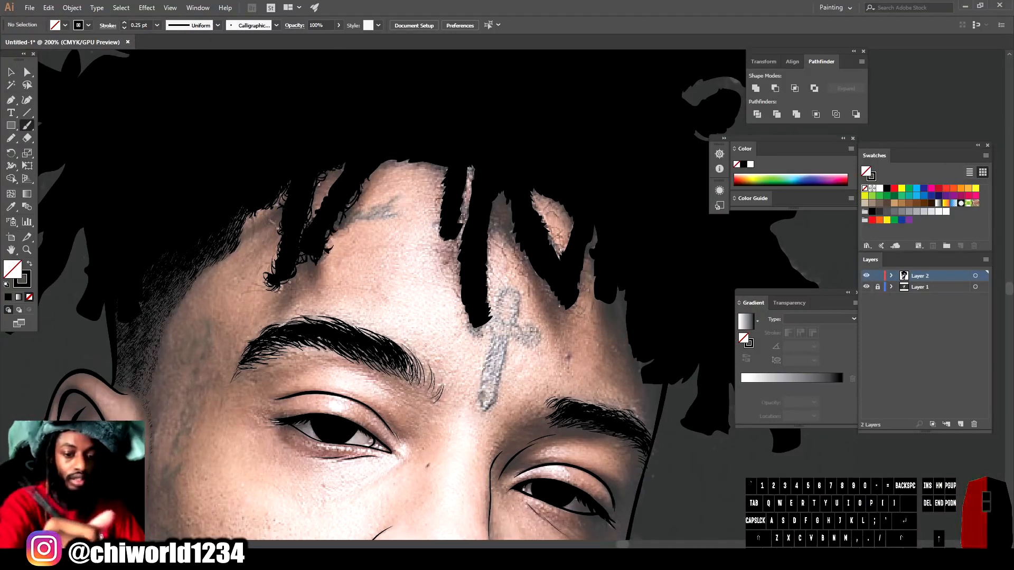
# - Draw matching curly hairs along the central dreadlocks and the V-shaped lock over the forehead
pyautogui.hotkey('ctrl', '-')
pyautogui.hotkey('ctrl', '-')
pyautogui.hotkey('ctrl', '-')
pyautogui.hotkey('ctrl', '-')
pyautogui.hotkey('ctrl', '=')
pyautogui.hotkey('ctrl', '=')
pyautogui.hotkey('ctrl', '=')
pyautogui.hotkey('ctrl', '=')
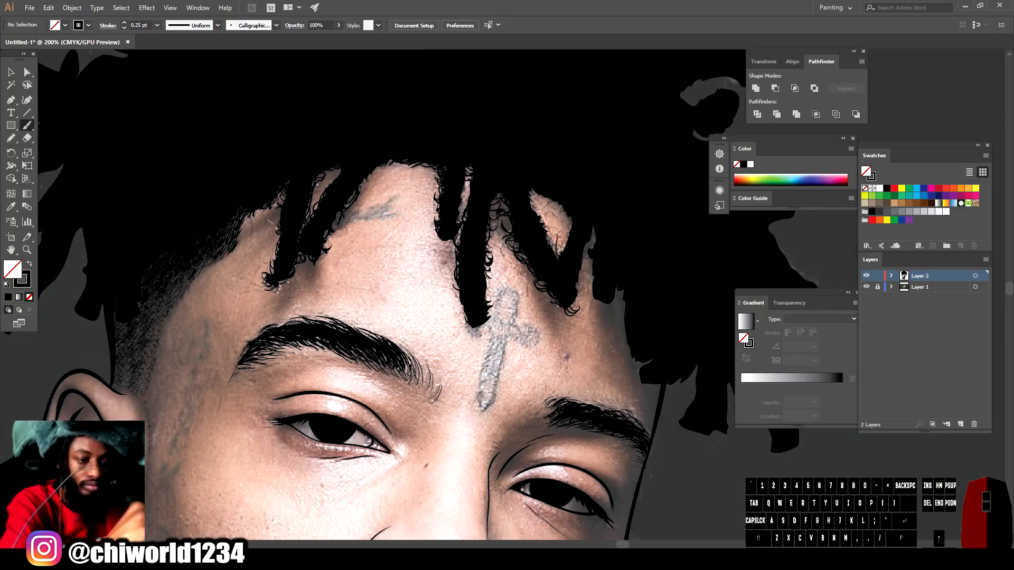
pyautogui.moveTo(533, 192); pyautogui.dragTo(561, 208)
# - Hide the reference photo and add loose Paintbrush hairs inside the gap of the V-shaped dreadlock
pyautogui.hotkey('ctrl', '-')
pyautogui.click(866, 286)
pyautogui.hotkey('ctrl', '=')
pyautogui.hotkey('ctrl', '=')
pyautogui.click(11, 72)
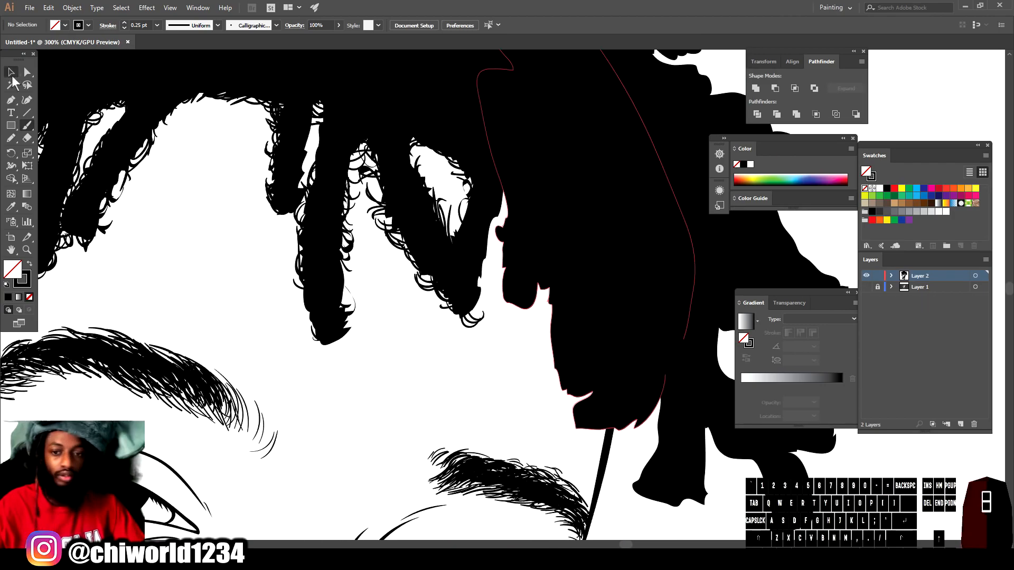
pyautogui.click(378, 214)
pyautogui.press('b')
pyautogui.moveTo(382, 210); pyautogui.dragTo(368, 138)
# - Show the reference photo and draw curly hairs along the inner edges and lower tips of the right-hand dreadlocks
pyautogui.hotkey('ctrl', '-')
pyautogui.hotkey('ctrl', '-')
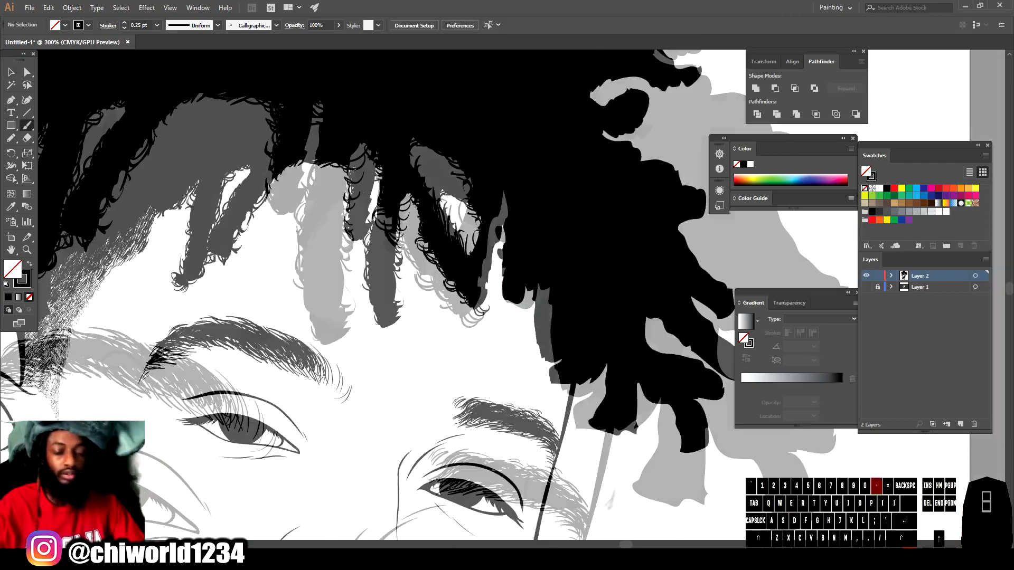
pyautogui.hotkey('ctrl', '=')
pyautogui.hotkey('ctrl', '=')
pyautogui.click(866, 287)
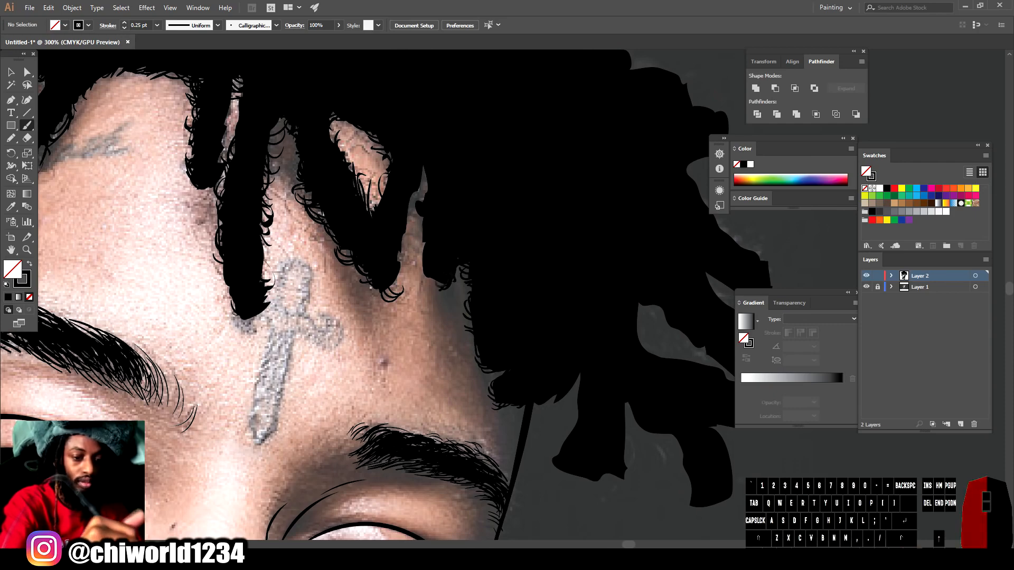
pyautogui.moveTo(648, 521); pyautogui.dragTo(538, 468)
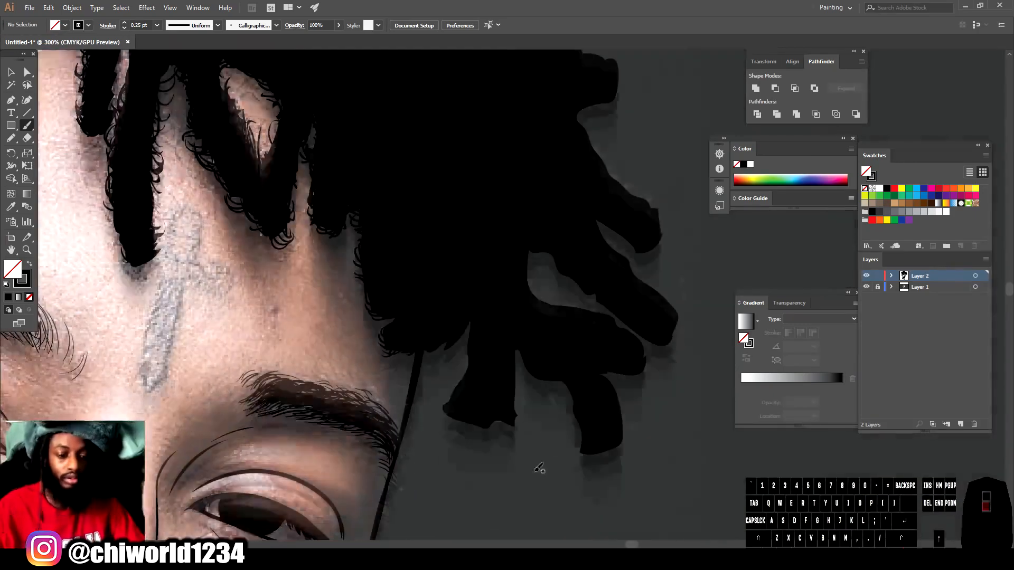
pyautogui.moveTo(462, 332); pyautogui.dragTo(450, 358)
pyautogui.moveTo(452, 416); pyautogui.dragTo(469, 425)
pyautogui.hotkey('ctrl', '-')
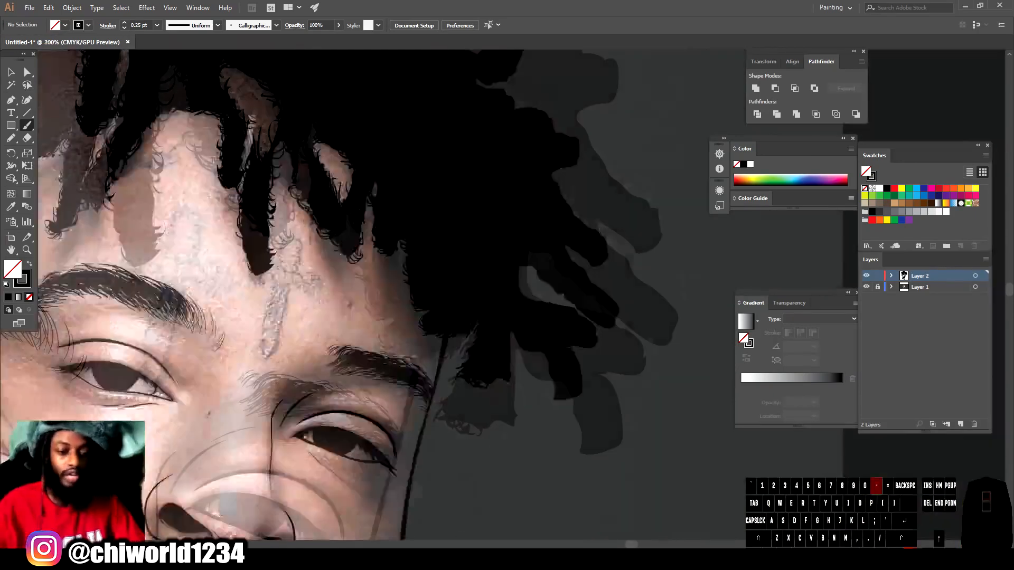
# - Extend the curly hair texture to the outer edges of the dreadlocks on the crown and left side
pyautogui.moveTo(190, 401); pyautogui.dragTo(813, 406)
pyautogui.click(12, 74)
pyautogui.scroll(3, 317, 391)
pyautogui.click(323, 459)
pyautogui.moveTo(323, 459)
pyautogui.mouseDown()
pyautogui.moveTo(439, 299)
pyautogui.moveTo(427, 315)
pyautogui.moveTo(441, 321)
pyautogui.moveTo(471, 267)
pyautogui.mouseUp()
pyautogui.moveTo(471, 267); pyautogui.dragTo(556, 162)
pyautogui.scroll(4, 538, 227)
pyautogui.scroll(-1, 516, 296)
pyautogui.hscroll(5, 516, 297)
pyautogui.moveTo(219, 291)
pyautogui.mouseDown()
pyautogui.moveTo(523, 217)
pyautogui.moveTo(465, 195)
pyautogui.moveTo(600, 227)
pyautogui.moveTo(660, 229)
pyautogui.moveTo(697, 396)
pyautogui.mouseUp()
pyautogui.moveTo(697, 395)
pyautogui.mouseDown()
pyautogui.moveTo(444, 194)
pyautogui.moveTo(238, 210)
pyautogui.mouseUp()
pyautogui.click(222, 177)
pyautogui.scroll(-3, 222, 177)
pyautogui.moveTo(697, 309)
pyautogui.mouseDown()
pyautogui.moveTo(680, 402)
pyautogui.moveTo(559, 154)
pyautogui.moveTo(260, 102)
pyautogui.mouseUp()
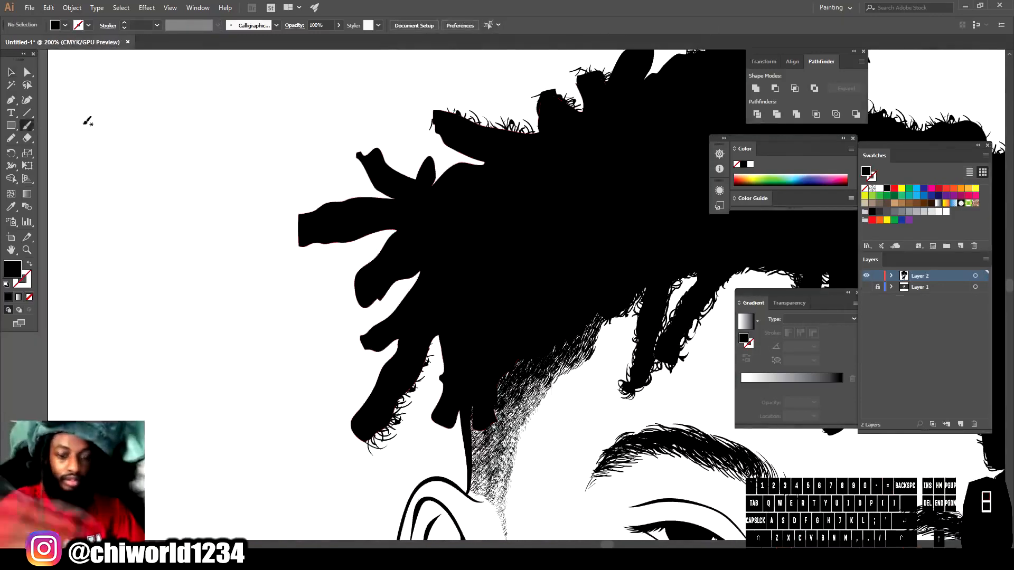
# - Use a black 0.5 pt stroke without fill to draw curly hairs around the left and crown dreadlocks
pyautogui.hotkey('shift', 'x')
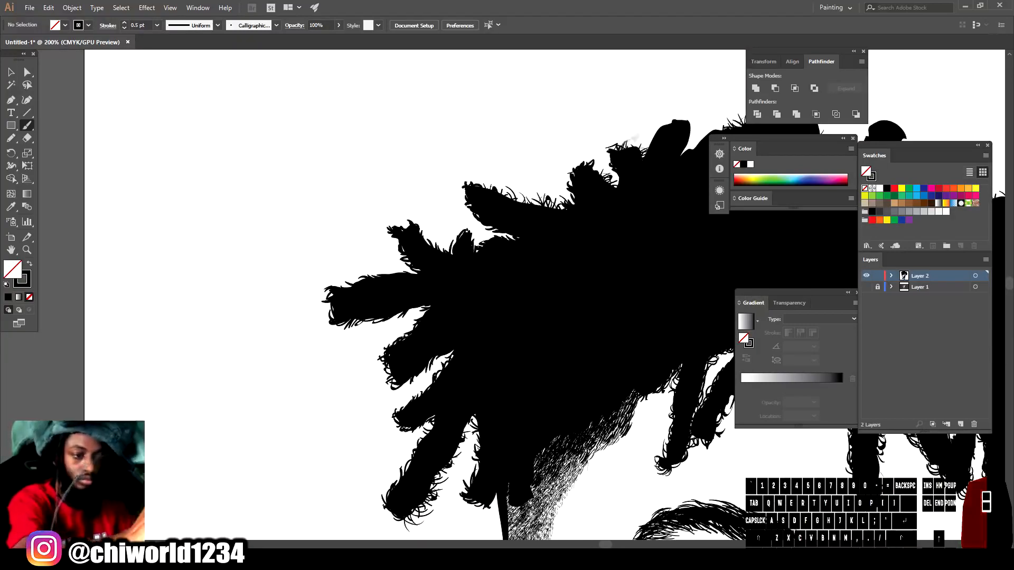
pyautogui.moveTo(631, 141); pyautogui.dragTo(427, 255)
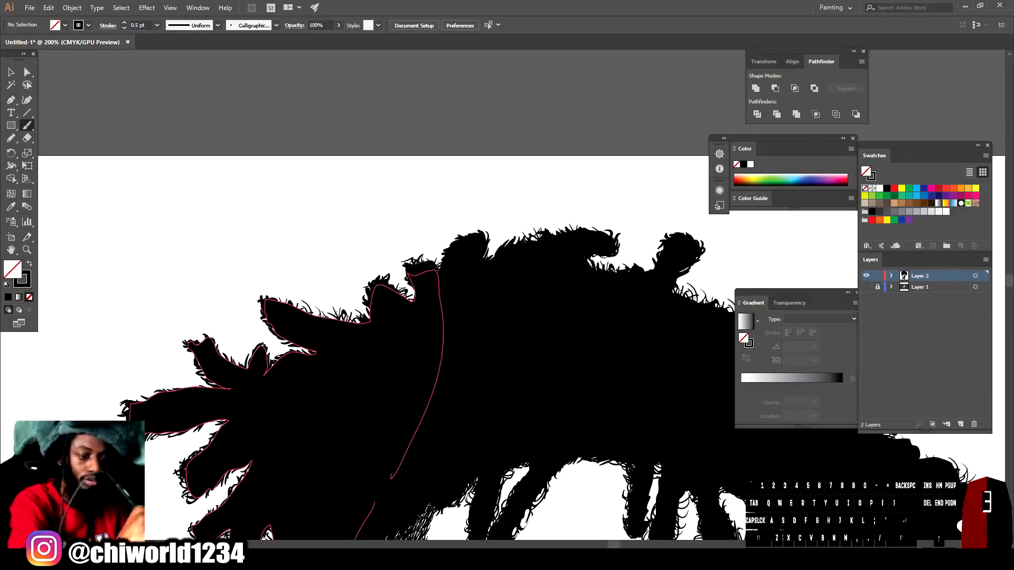
# - Draw 0.5 pt curly Paintbrush hairs around the outer dreadlocks on the right side of the head
pyautogui.hotkey('ctrl', '-')
pyautogui.hotkey('ctrl', '-')
pyautogui.hotkey('ctrl', '-')
pyautogui.hotkey('ctrl', '-')
pyautogui.moveTo(646, 498); pyautogui.dragTo(582, 436)
pyautogui.hotkey('ctrl', '=')
pyautogui.hotkey('ctrl', '=')
pyautogui.hotkey('ctrl', '=')
pyautogui.hotkey('ctrl', '=')
pyautogui.moveTo(622, 477); pyautogui.dragTo(442, 409)
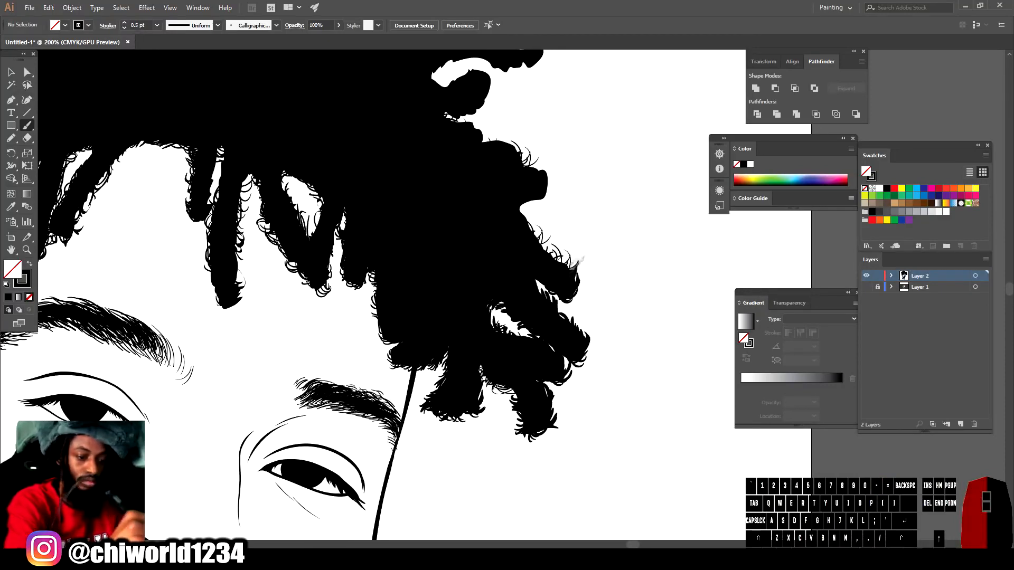
pyautogui.scroll(5, 370, 295)
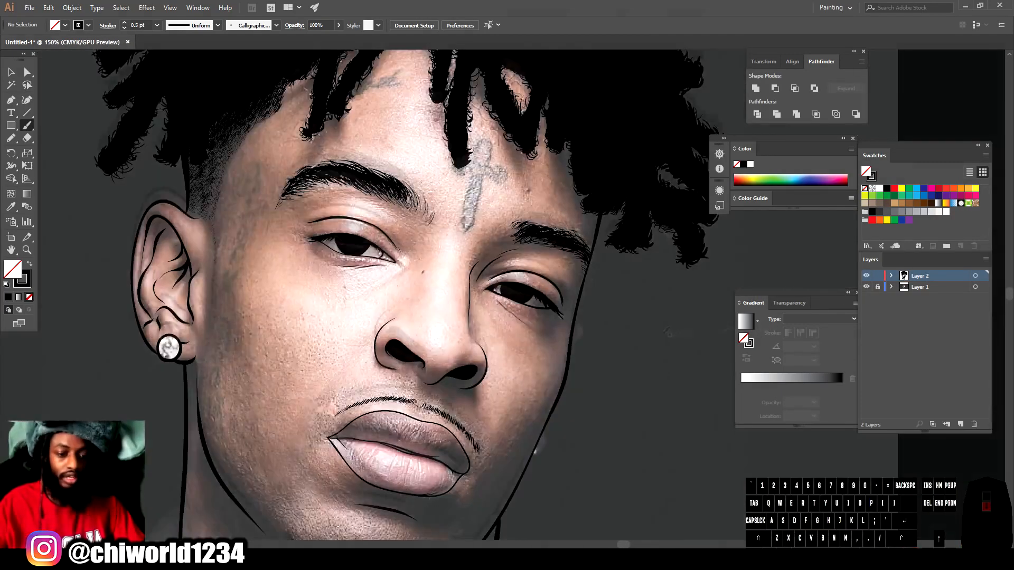
# - Draw the crease beneath the left eye and trace the dagger tattoo on the forehead with 0.5 pt lines
pyautogui.moveTo(268, 269); pyautogui.dragTo(236, 283)
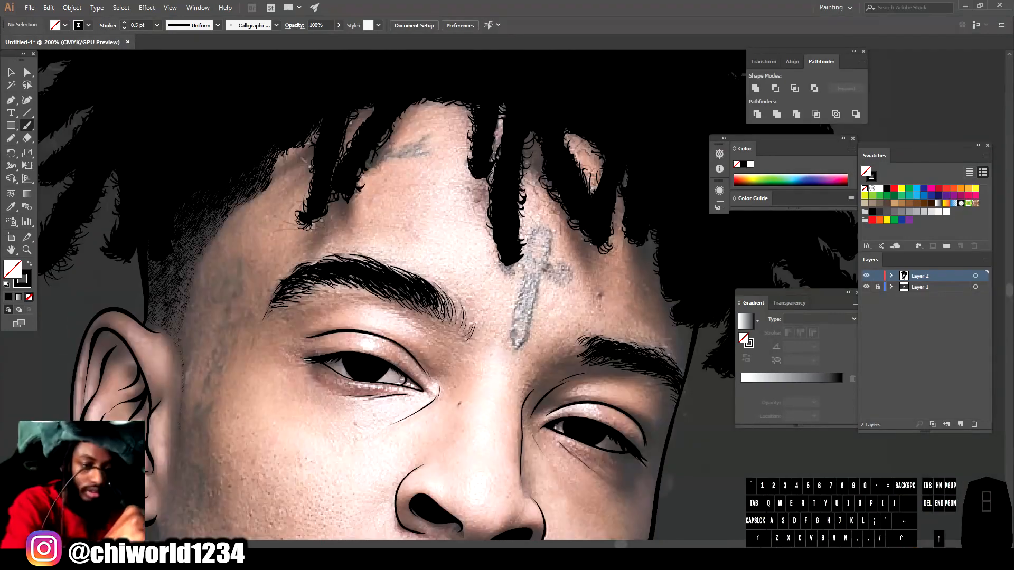
pyautogui.moveTo(525, 256)
pyautogui.mouseDown()
pyautogui.moveTo(498, 269)
pyautogui.moveTo(527, 255)
pyautogui.moveTo(505, 227)
pyautogui.mouseUp()
pyautogui.scroll(3, 543, 268)
pyautogui.moveTo(547, 214)
pyautogui.mouseDown()
pyautogui.moveTo(507, 216)
pyautogui.moveTo(510, 205)
pyautogui.mouseUp()
pyautogui.moveTo(553, 183)
pyautogui.mouseDown()
pyautogui.moveTo(516, 185)
pyautogui.moveTo(523, 158)
pyautogui.mouseUp()
pyautogui.scroll(-2, 502, 296)
pyautogui.moveTo(490, 238); pyautogui.dragTo(459, 459)
pyautogui.moveTo(525, 239); pyautogui.dragTo(460, 459)
pyautogui.moveTo(449, 408); pyautogui.dragTo(483, 425)
pyautogui.moveTo(511, 237); pyautogui.dragTo(477, 391)
# - Set the stroke to 0.75 pt and trace the vertical lettering tattoo running down in front of the left ear
pyautogui.scroll(-6, 490, 235)
pyautogui.scroll(2, 419, 264)
pyautogui.scroll(1, 420, 264)
pyautogui.moveTo(507, 139); pyautogui.dragTo(450, 176)
pyautogui.hotkey('ctrl', '-')
pyautogui.hotkey('ctrl', '-')
pyautogui.hotkey('ctrl', '=')
pyautogui.hotkey('ctrl', '=')
pyautogui.hotkey('ctrl', '=')
pyautogui.click(157, 25)
pyautogui.click(167, 60)
pyautogui.moveTo(464, 139); pyautogui.dragTo(428, 332)
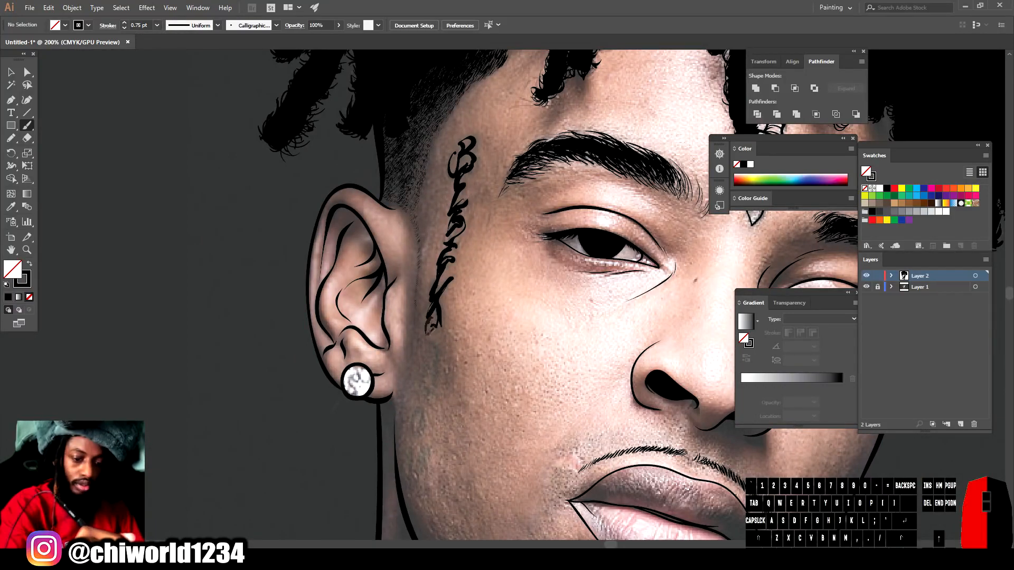
pyautogui.moveTo(420, 406); pyautogui.dragTo(418, 465)
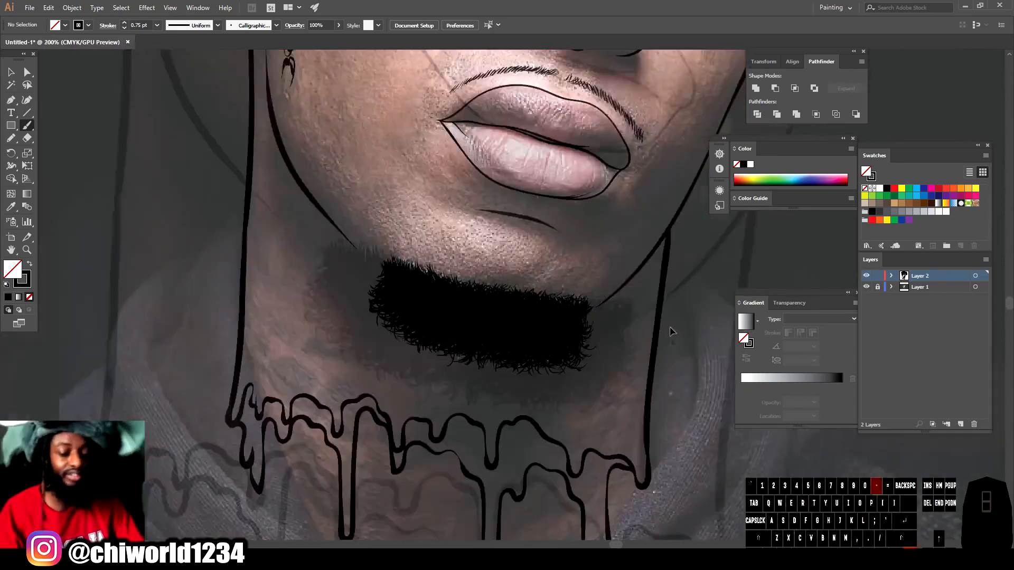
# - Draw solid black Pencil shapes for the neck tattoo on the left side above the drips
pyautogui.hotkey('ctrl', '=')
pyautogui.hotkey('ctrl', '=')
pyautogui.moveTo(322, 434); pyautogui.dragTo(544, 371)
pyautogui.click(11, 138)
pyautogui.hotkey('shift', 'x')
pyautogui.moveTo(465, 362)
pyautogui.mouseDown()
pyautogui.moveTo(489, 360)
pyautogui.moveTo(312, 354)
pyautogui.mouseUp()
pyautogui.moveTo(364, 458)
pyautogui.mouseDown()
pyautogui.moveTo(346, 443)
pyautogui.moveTo(362, 455)
pyautogui.mouseUp()
pyautogui.moveTo(323, 439); pyautogui.dragTo(363, 405)
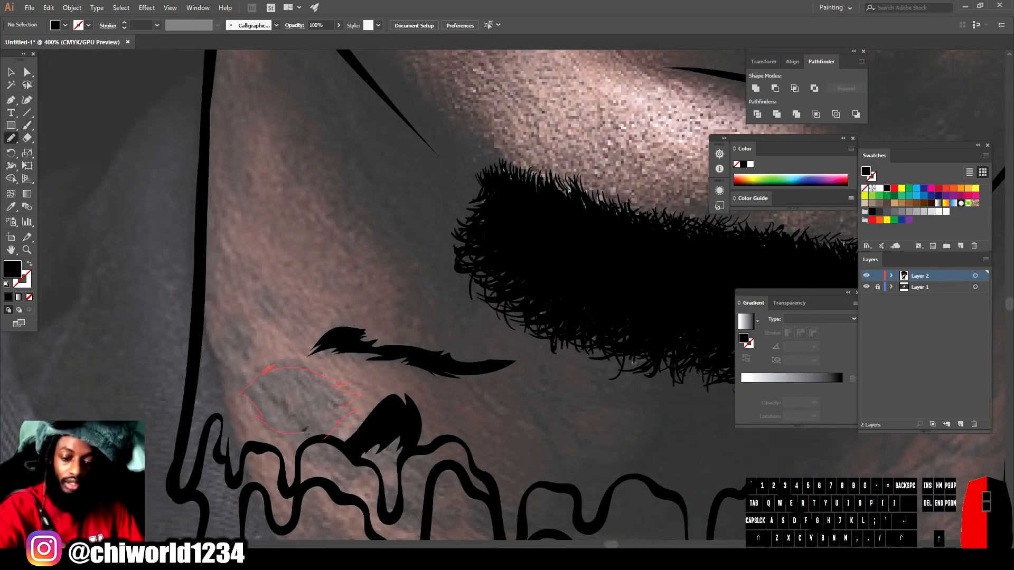
pyautogui.moveTo(305, 429); pyautogui.dragTo(322, 438)
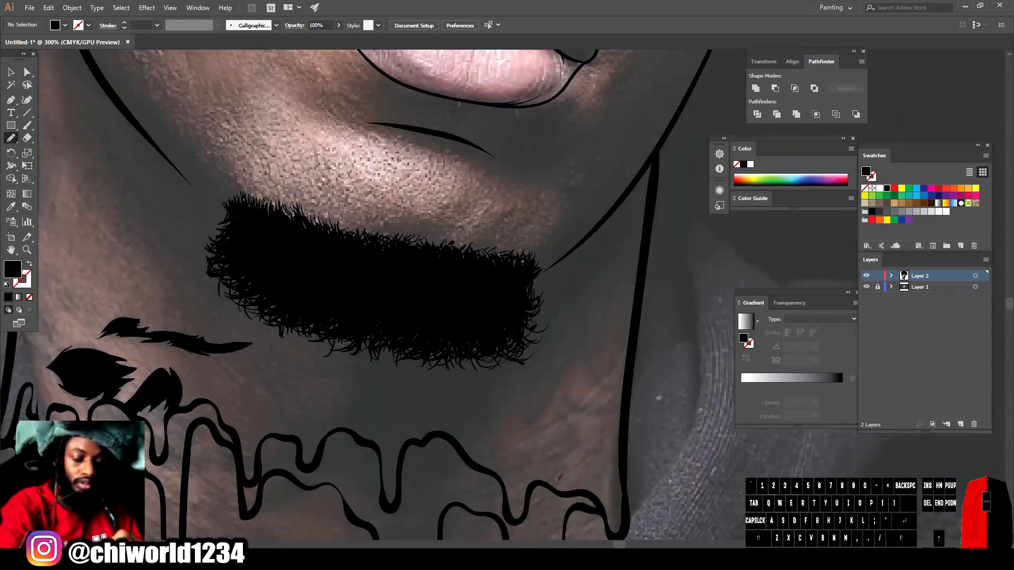
# - Draw solid black Pencil shapes for the neck tattoo on the right side above the drips
pyautogui.moveTo(555, 479); pyautogui.dragTo(564, 452)
pyautogui.moveTo(606, 426)
pyautogui.mouseDown()
pyautogui.moveTo(583, 474)
pyautogui.moveTo(605, 427)
pyautogui.mouseUp()
pyautogui.moveTo(585, 478)
pyautogui.mouseDown()
pyautogui.moveTo(603, 500)
pyautogui.moveTo(587, 475)
pyautogui.mouseUp()
# - Trace neck tattoo details between the beard and the drips with Paintbrush lines
pyautogui.hotkey('ctrl', '-')
pyautogui.hotkey('ctrl', '-')
pyautogui.hotkey('ctrl', '-')
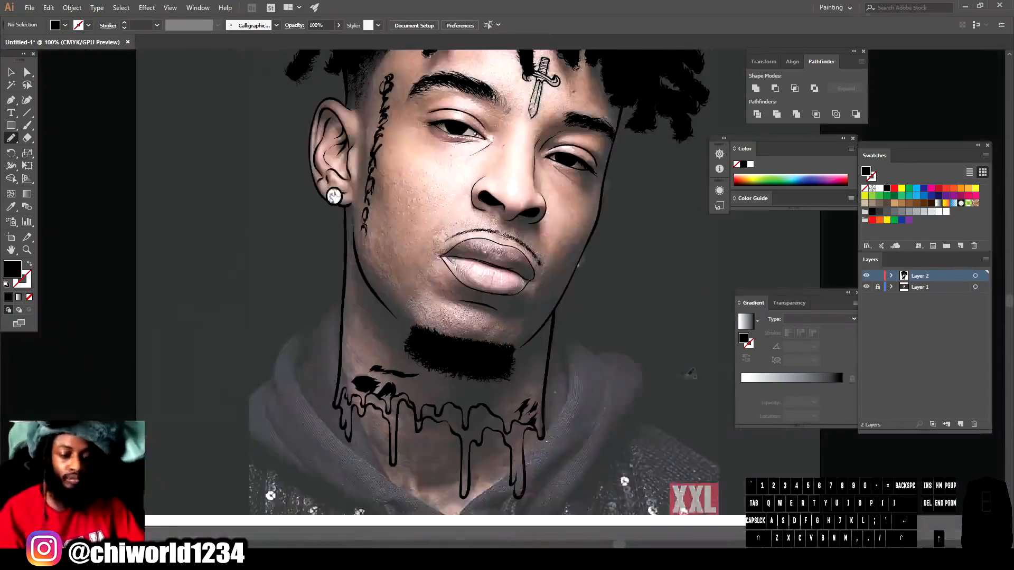
pyautogui.hotkey('ctrl', '=')
pyautogui.click(867, 286)
pyautogui.click(866, 286)
pyautogui.hotkey('ctrl', '=')
pyautogui.press('b')
pyautogui.moveTo(474, 422); pyautogui.dragTo(364, 417)
pyautogui.moveTo(432, 401); pyautogui.dragTo(317, 396)
pyautogui.moveTo(415, 393)
pyautogui.mouseDown()
pyautogui.moveTo(325, 372)
pyautogui.moveTo(279, 343)
pyautogui.mouseUp()
pyautogui.moveTo(507, 436)
pyautogui.mouseDown()
pyautogui.moveTo(451, 391)
pyautogui.moveTo(530, 301)
pyautogui.mouseUp()
# - Examine the neck tattoo with the reference photo hidden, then return to the neck with the photo shown
pyautogui.hotkey('ctrl', '-')
pyautogui.hotkey('ctrl', '-')
pyautogui.hotkey('ctrl', '-')
pyautogui.click(867, 287)
pyautogui.hotkey('ctrl', '=')
pyautogui.hotkey('ctrl', '=')
pyautogui.hotkey('ctrl', '=')
pyautogui.hotkey('ctrl', '=')
pyautogui.click(866, 287)
# - Fill the remaining neck area with more 1 pt Paintbrush tattoo lines
pyautogui.moveTo(499, 343); pyautogui.dragTo(479, 414)
pyautogui.moveTo(558, 329); pyautogui.dragTo(528, 396)
pyautogui.moveTo(563, 258); pyautogui.dragTo(523, 380)
pyautogui.moveTo(513, 364)
pyautogui.mouseDown()
pyautogui.moveTo(520, 302)
pyautogui.moveTo(446, 383)
pyautogui.mouseUp()
pyautogui.moveTo(441, 427); pyautogui.dragTo(386, 481)
pyautogui.moveTo(436, 391); pyautogui.dragTo(409, 444)
pyautogui.moveTo(422, 375); pyautogui.dragTo(385, 412)
# - Hide the reference photo and examine the whole portrait
pyautogui.hotkey('ctrl', '-')
pyautogui.hotkey('ctrl', '-')
pyautogui.hotkey('ctrl', '-')
pyautogui.hotkey('ctrl', '-')
pyautogui.hotkey('ctrl', '-')
pyautogui.click(866, 288)
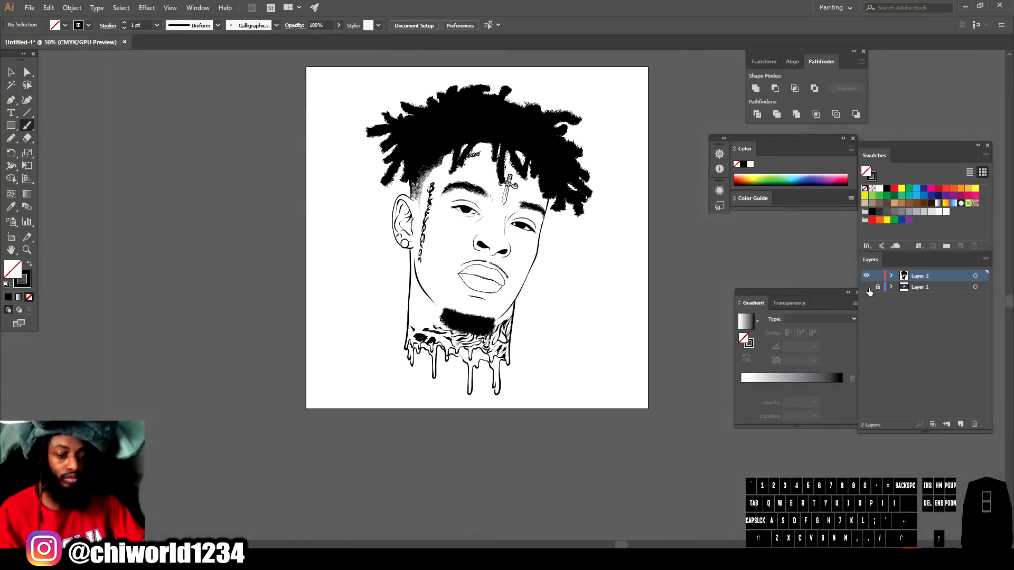
# - Show the reference photo and trace more 1 pt Paintbrush tattoo lines on the neck directly below the beard
pyautogui.click(867, 287)
pyautogui.hotkey('ctrl', '=')
pyautogui.hotkey('ctrl', '=')
pyautogui.hotkey('ctrl', '=')
pyautogui.hotkey('ctrl', '=')
pyautogui.hotkey('ctrl', '=')
pyautogui.hotkey('ctrl', '=')
pyautogui.moveTo(220, 320)
pyautogui.mouseDown()
pyautogui.moveTo(367, 384)
pyautogui.moveTo(530, 348)
pyautogui.mouseUp()
pyautogui.moveTo(483, 386); pyautogui.dragTo(554, 363)
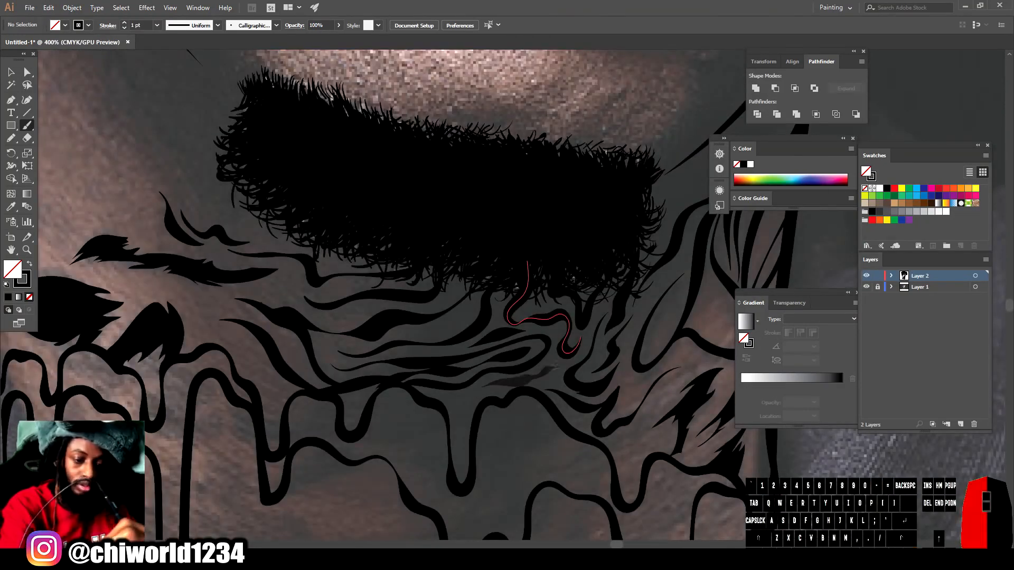
pyautogui.moveTo(391, 333); pyautogui.dragTo(461, 315)
pyautogui.moveTo(322, 322); pyautogui.dragTo(396, 295)
pyautogui.moveTo(219, 285); pyautogui.dragTo(355, 296)
pyautogui.moveTo(166, 288); pyautogui.dragTo(251, 314)
pyautogui.moveTo(194, 324); pyautogui.dragTo(253, 353)
pyautogui.hotkey('ctrl', '-')
pyautogui.hotkey('ctrl', '-')
pyautogui.hotkey('ctrl', '-')
pyautogui.hotkey('ctrl', '-')
pyautogui.scroll(4, 660, 359)
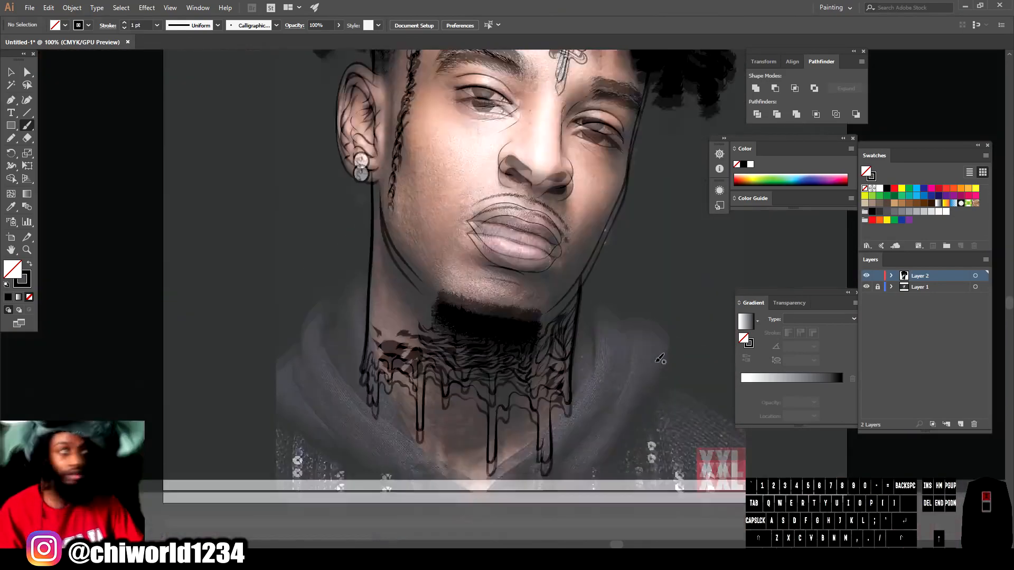
# - Trace wavy Paintbrush tattoo lines along the side of the neck below the earring
pyautogui.hotkey('ctrl', '=')
pyautogui.moveTo(365, 272); pyautogui.dragTo(353, 309)
pyautogui.moveTo(378, 376); pyautogui.dragTo(417, 404)
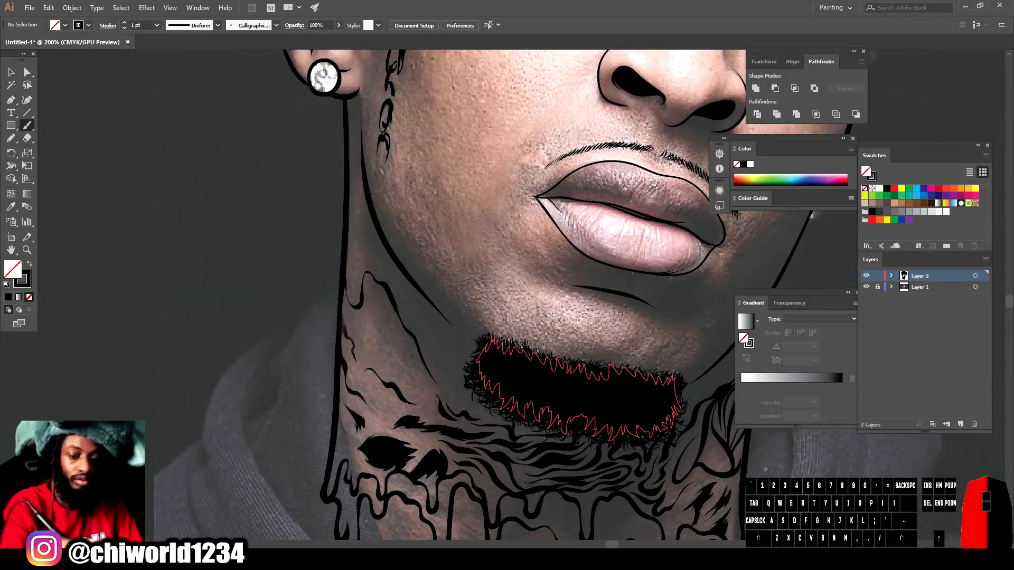
pyautogui.scroll(-3, 449, 295)
pyautogui.moveTo(432, 270); pyautogui.dragTo(400, 229)
pyautogui.hotkey('ctrl', '-')
pyautogui.hotkey('ctrl', '-')
pyautogui.hotkey('ctrl', '-')
pyautogui.hotkey('ctrl', '-')
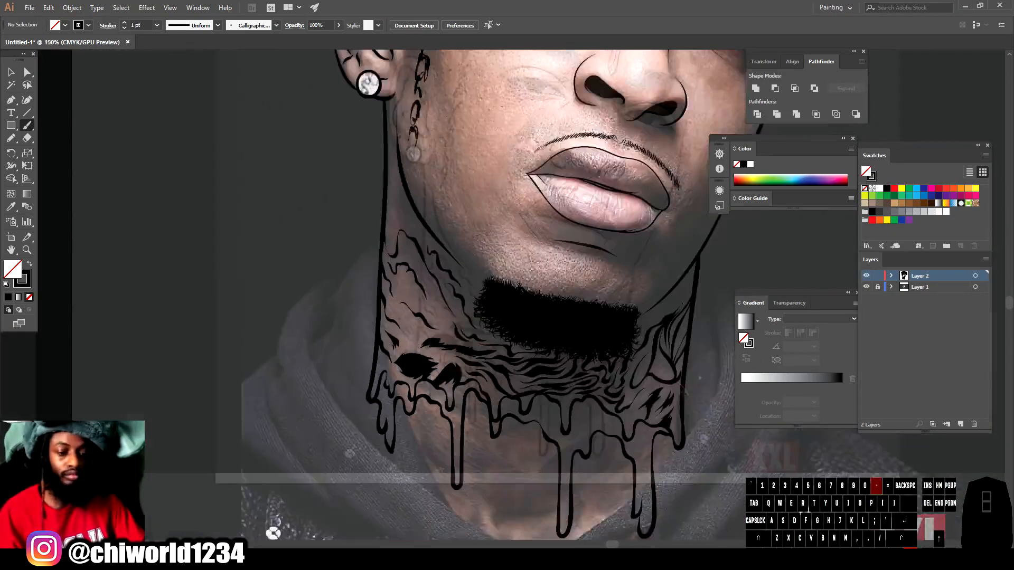
# - Hide the reference photo and fill gaps in the neck tattoo with more 1 pt Paintbrush lines
pyautogui.click(866, 287)
pyautogui.hotkey('ctrl', '=')
pyautogui.hotkey('ctrl', '=')
pyautogui.hotkey('ctrl', '=')
pyautogui.hotkey('ctrl', '=')
pyautogui.hotkey('ctrl', '=')
pyautogui.moveTo(511, 316)
pyautogui.mouseDown()
pyautogui.moveTo(533, 285)
pyautogui.moveTo(601, 236)
pyautogui.mouseUp()
pyautogui.hotkey('ctrl', '=')
pyautogui.moveTo(222, 317); pyautogui.dragTo(589, 275)
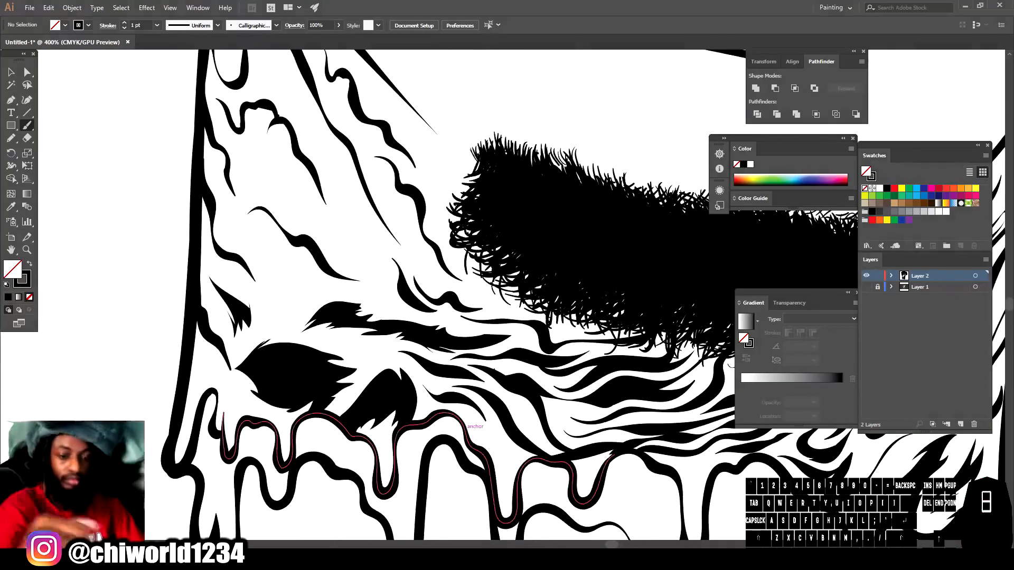
pyautogui.moveTo(312, 258); pyautogui.dragTo(273, 293)
# - Draw filled Pencil shapes without a stroke among the neck tattoo lines to thicken the pattern
pyautogui.press('n')
pyautogui.moveTo(369, 304)
pyautogui.mouseDown()
pyautogui.moveTo(337, 172)
pyautogui.moveTo(401, 312)
pyautogui.mouseUp()
pyautogui.hotkey('ctrl', 'z')
pyautogui.click(30, 265)
pyautogui.moveTo(381, 267)
pyautogui.mouseDown()
pyautogui.moveTo(340, 249)
pyautogui.moveTo(381, 269)
pyautogui.mouseUp()
pyautogui.moveTo(320, 285)
pyautogui.mouseDown()
pyautogui.moveTo(293, 327)
pyautogui.moveTo(317, 285)
pyautogui.mouseUp()
pyautogui.moveTo(264, 253); pyautogui.dragTo(263, 264)
pyautogui.moveTo(544, 315); pyautogui.dragTo(438, 270)
pyautogui.moveTo(633, 338)
pyautogui.mouseDown()
pyautogui.moveTo(269, 259)
pyautogui.moveTo(274, 222)
pyautogui.mouseUp()
pyautogui.moveTo(520, 370); pyautogui.dragTo(475, 415)
pyautogui.moveTo(544, 251); pyautogui.dragTo(525, 292)
pyautogui.moveTo(557, 222); pyautogui.dragTo(523, 242)
pyautogui.hotkey('ctrl', '-')
pyautogui.hotkey('ctrl', '-')
pyautogui.hotkey('ctrl', '0')
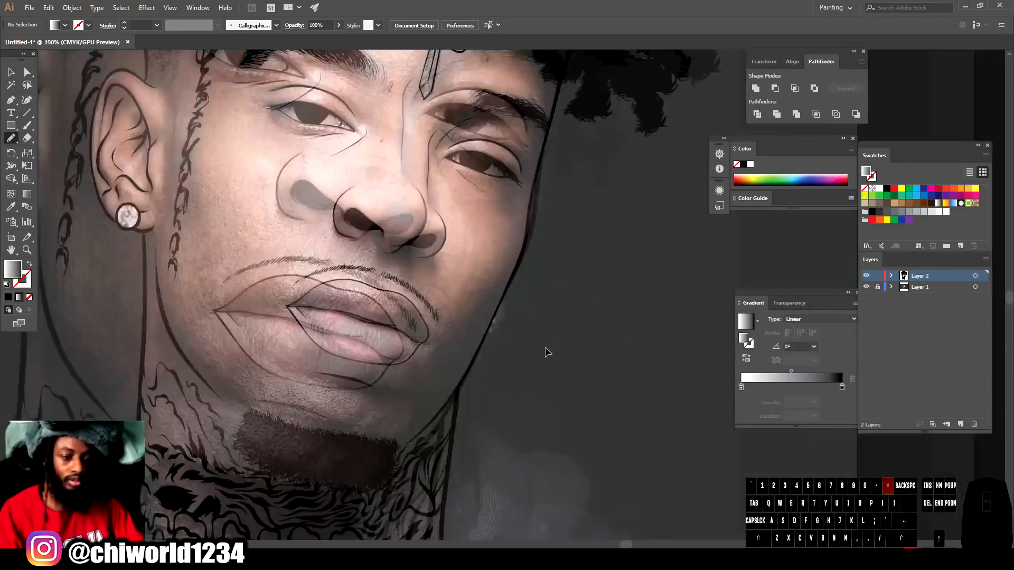
# - Outline the visible parts of the far ear along the face's edge with black Paintbrush strokes
pyautogui.hotkey('ctrl', '=')
pyautogui.press('b')
pyautogui.hotkey('ctrl', 'z')
pyautogui.moveTo(480, 424)
pyautogui.mouseDown()
pyautogui.moveTo(496, 425)
pyautogui.moveTo(491, 405)
pyautogui.mouseUp()
pyautogui.press('d')
pyautogui.moveTo(508, 363); pyautogui.dragTo(500, 414)
pyautogui.scroll(2, 501, 414)
pyautogui.moveTo(575, 263); pyautogui.dragTo(551, 327)
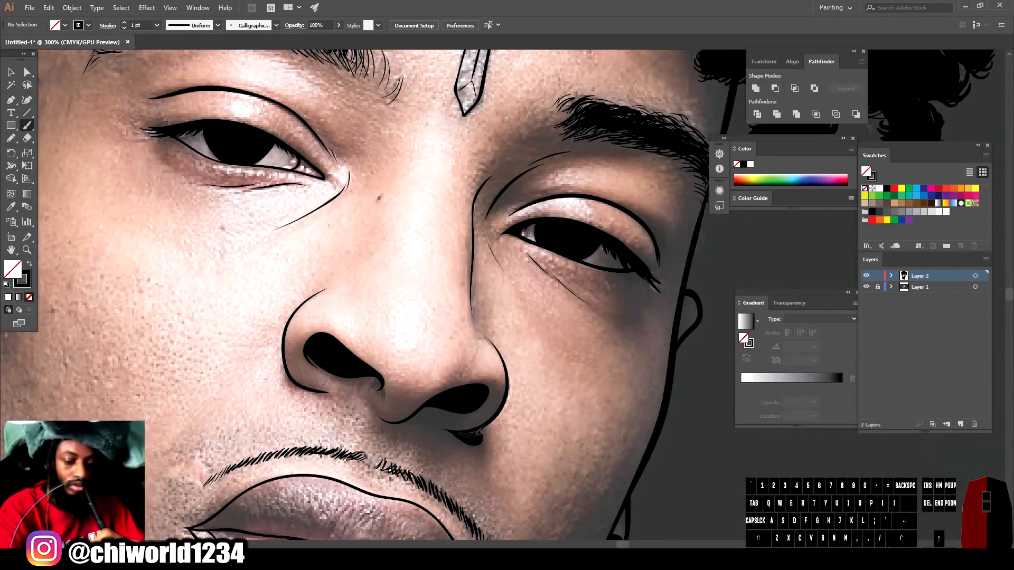
# - Hide the reference photo and extend the 0.25 pt stubble strokes across the chin above the beard
pyautogui.hotkey('ctrl', '-')
pyautogui.hotkey('ctrl', '-')
pyautogui.click(867, 287)
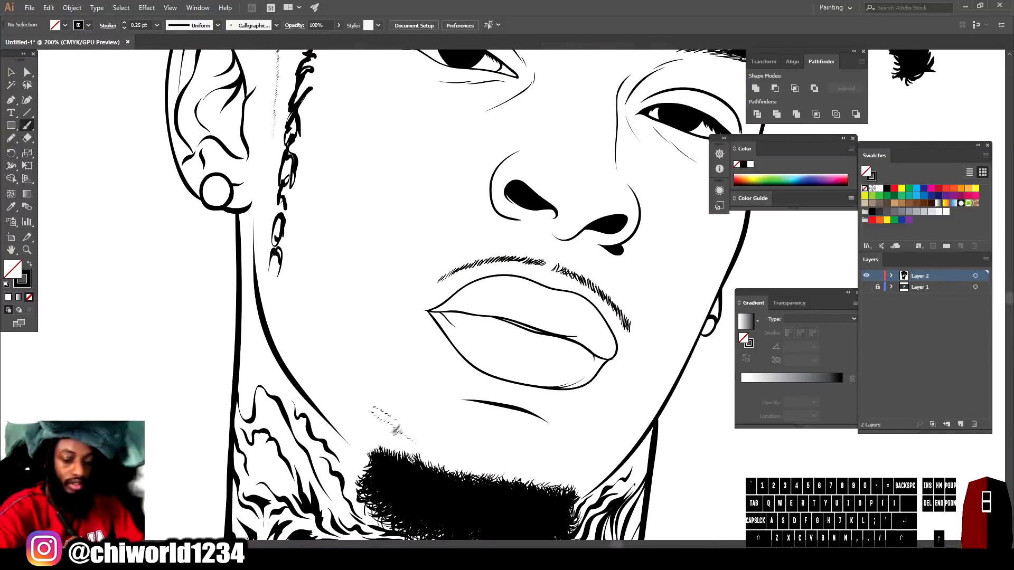
pyautogui.press('v')
pyautogui.moveTo(376, 421)
pyautogui.mouseDown()
pyautogui.moveTo(552, 475)
pyautogui.moveTo(515, 482)
pyautogui.mouseUp()
pyautogui.click(701, 474)
pyautogui.press('b')
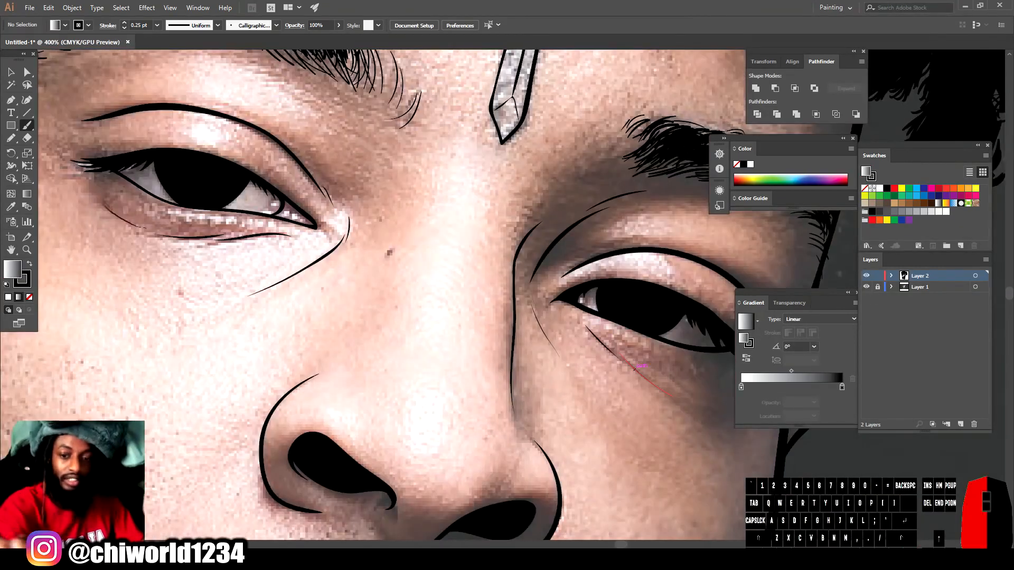
# - With the reference photo hidden, expand the appearance of the whole portrait and combine it with Pathfinder Merge
pyautogui.click(866, 287)
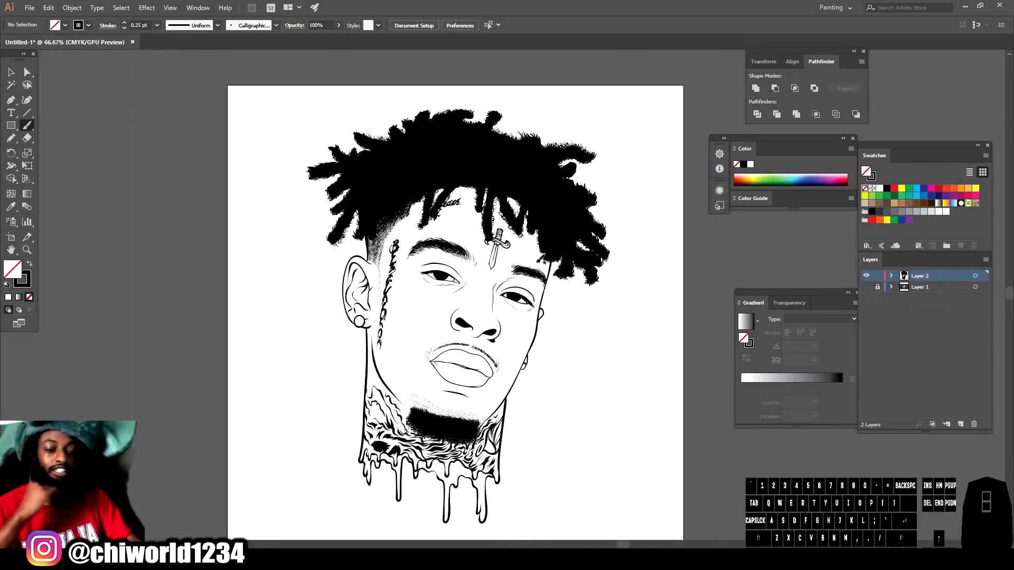
pyautogui.click(15, 71)
pyautogui.moveTo(253, 94); pyautogui.dragTo(548, 453)
pyautogui.moveTo(658, 539)
pyautogui.mouseDown()
pyautogui.moveTo(670, 533)
pyautogui.moveTo(662, 525)
pyautogui.mouseUp()
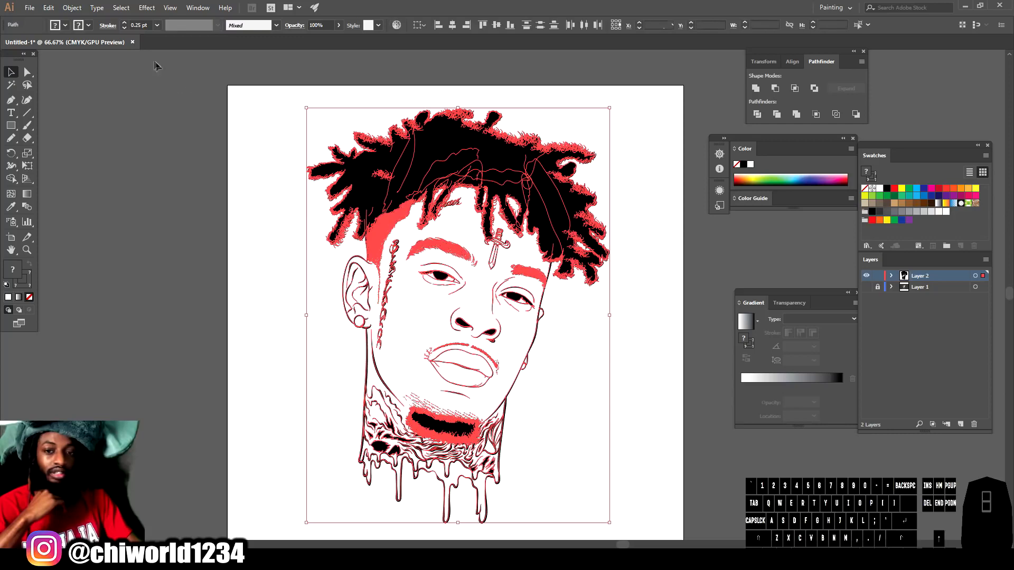
pyautogui.click(83, 7)
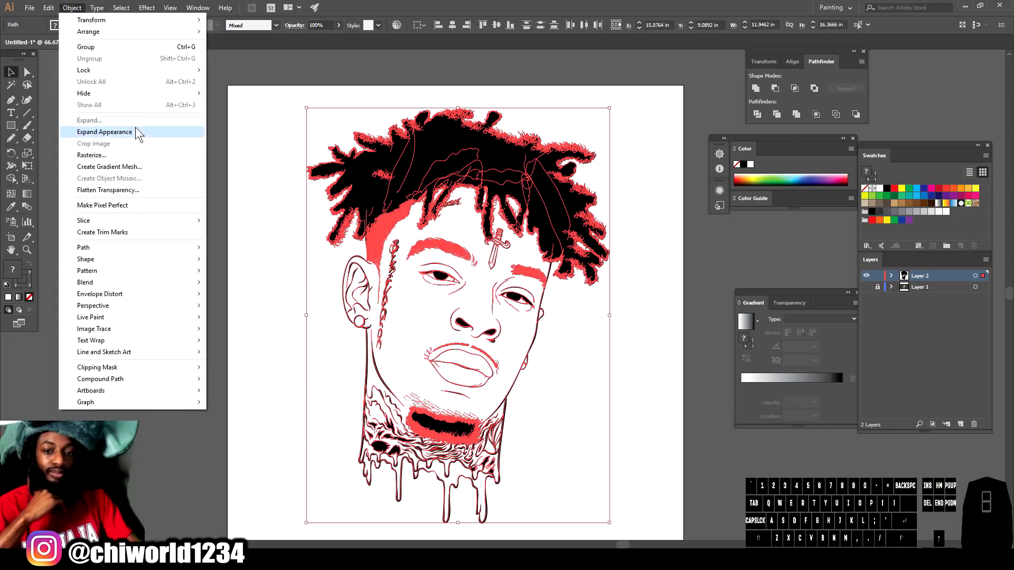
pyautogui.click(136, 131)
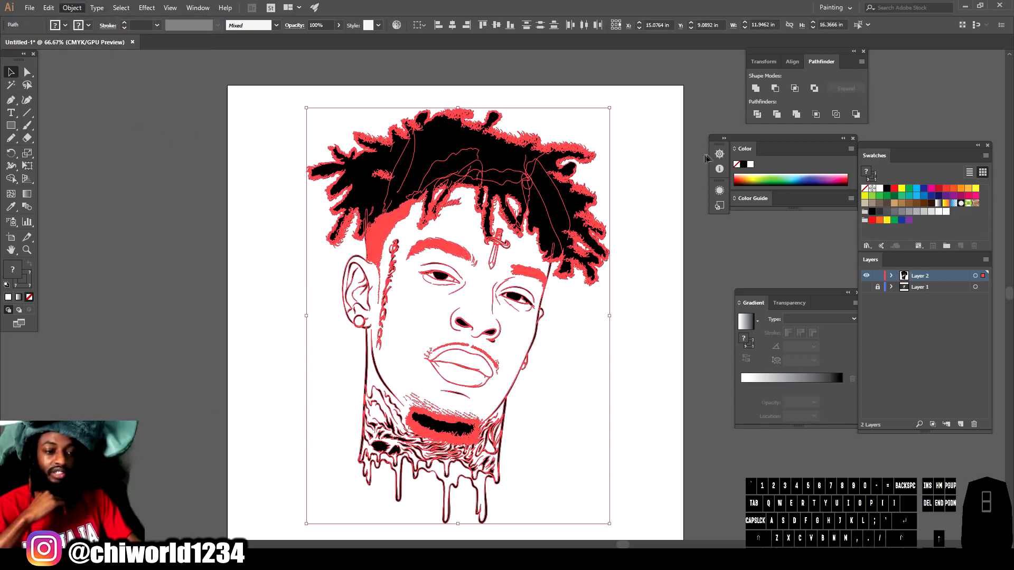
pyautogui.click(797, 116)
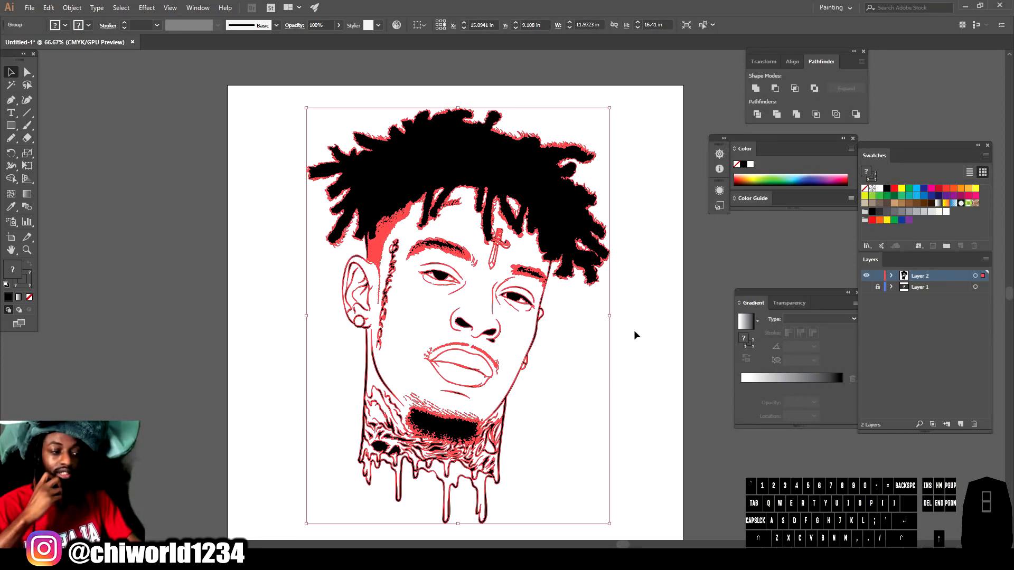
pyautogui.click(640, 312)
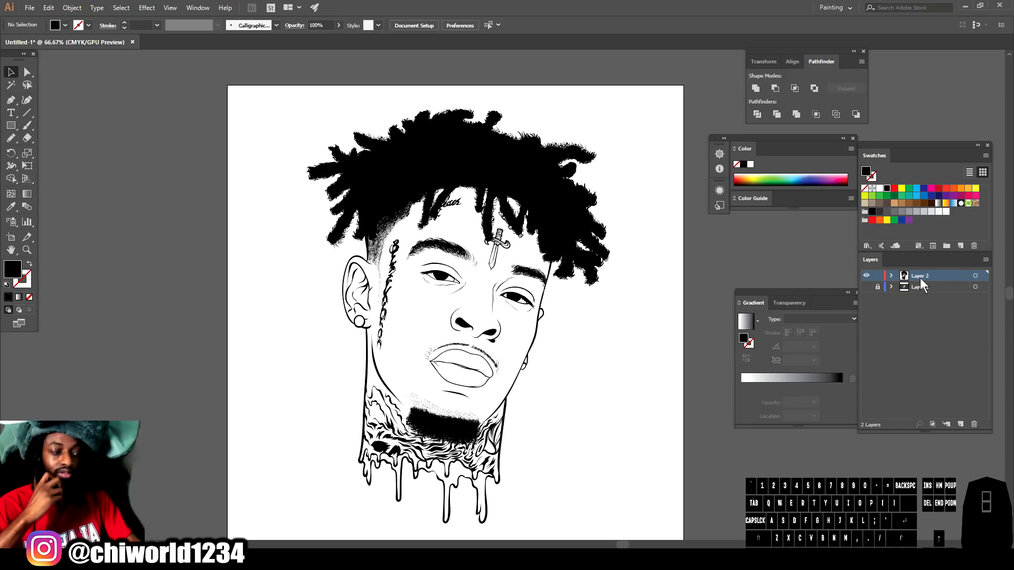
# - Duplicate Layer 2 and lock the copy
pyautogui.moveTo(921, 280); pyautogui.dragTo(962, 424)
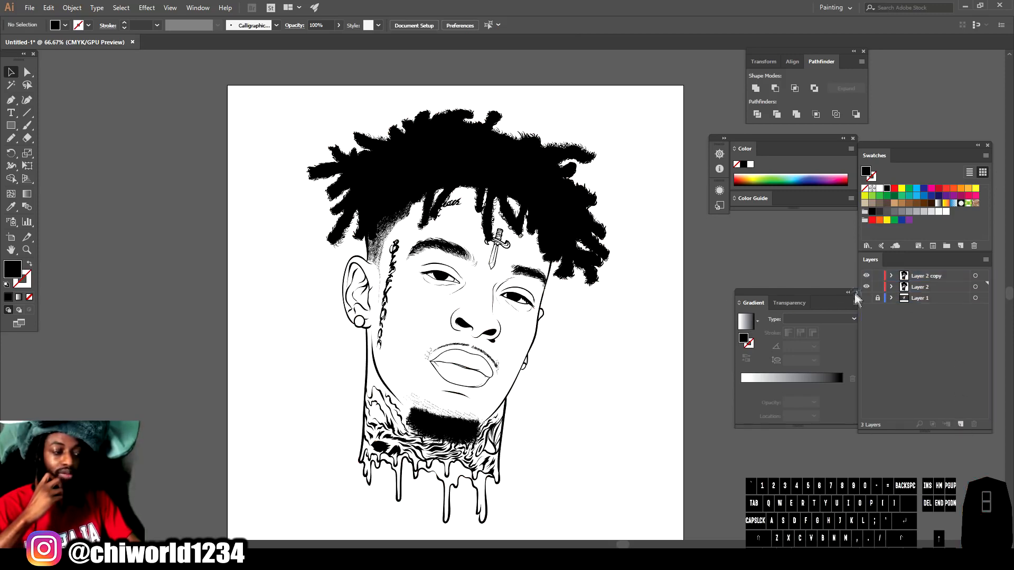
pyautogui.click(878, 276)
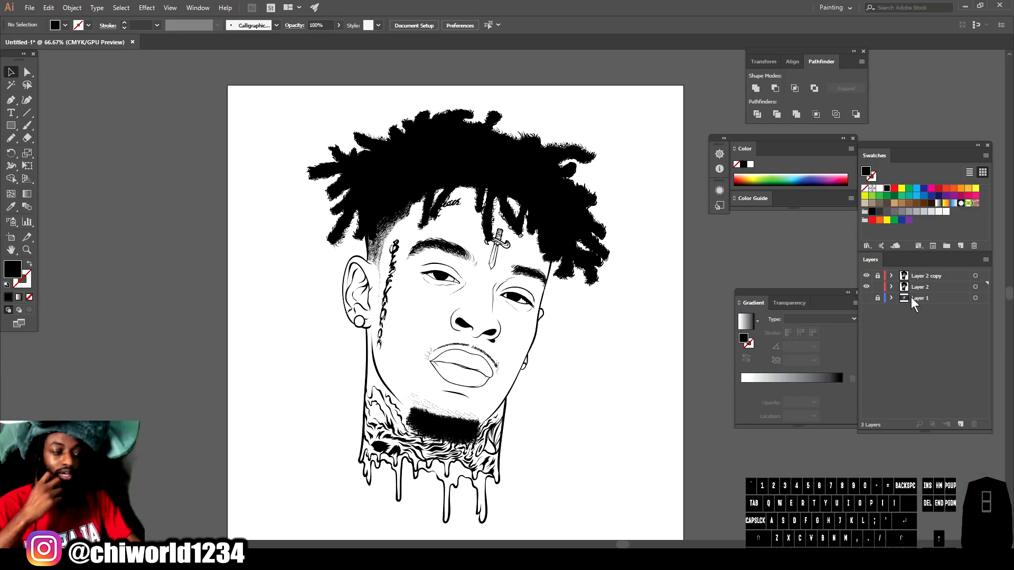
# - Hide Layer 2 and delete Layer 1 with the reference photo
pyautogui.click(911, 300)
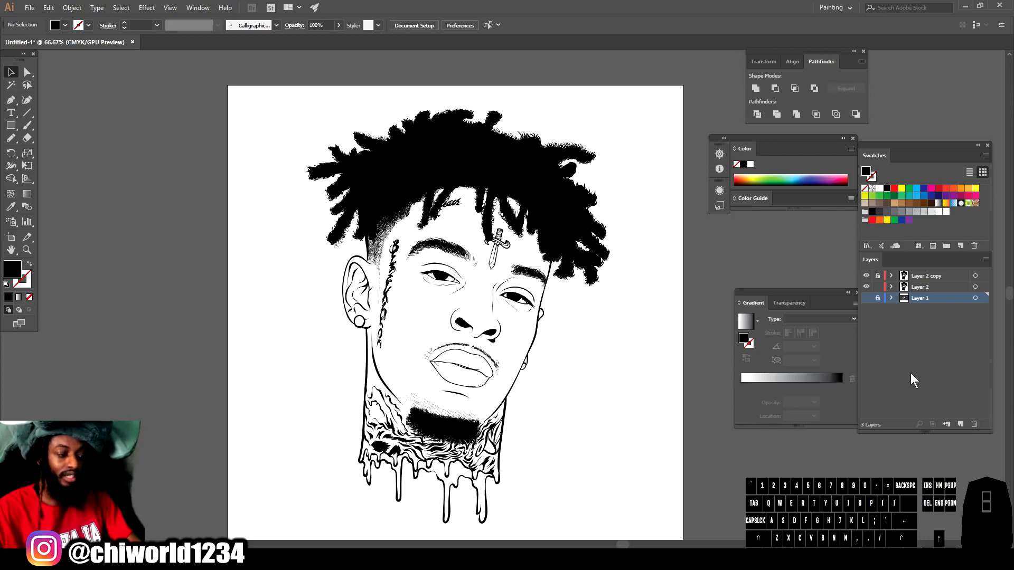
pyautogui.click(866, 298)
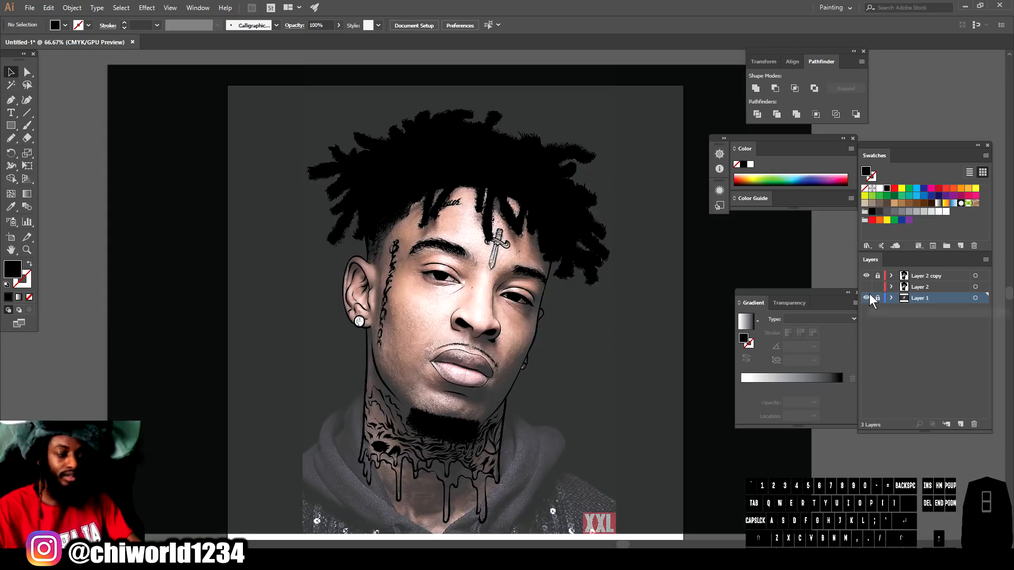
pyautogui.click(974, 425)
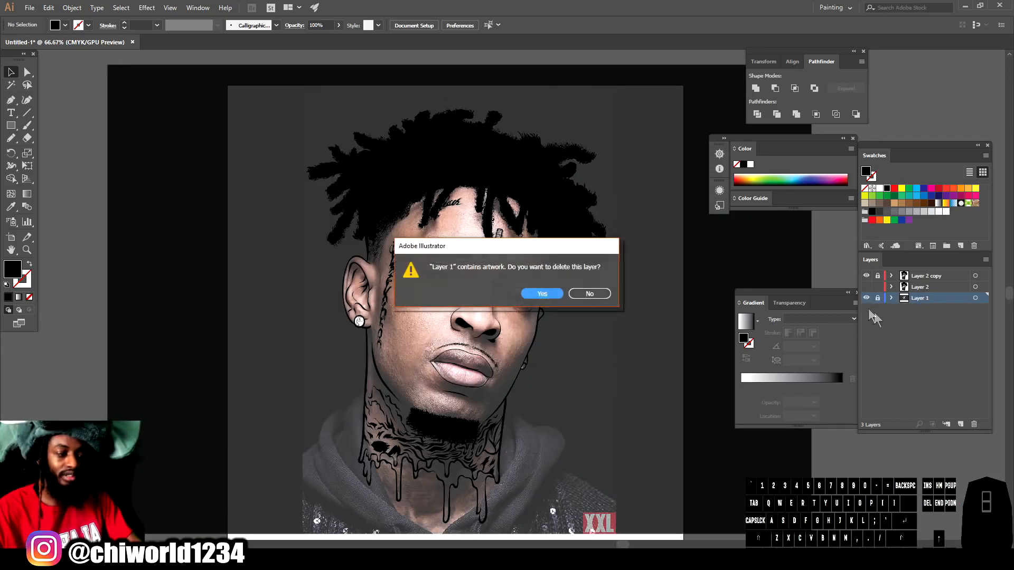
pyautogui.click(546, 293)
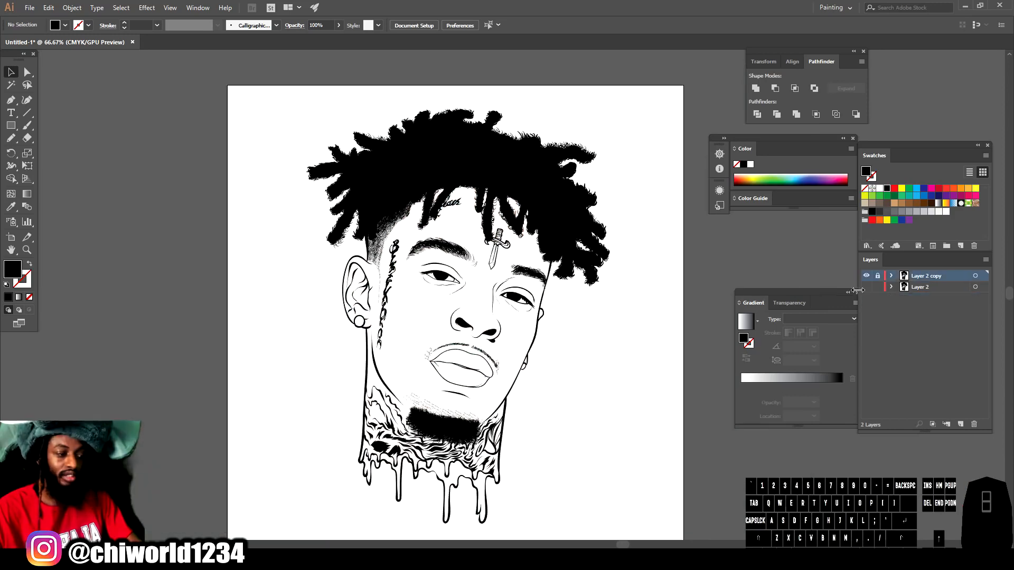
# - Make Layer 2 active and set the fill to a skin-tone brown with H 21°, S 52%, B 72%
pyautogui.click(912, 288)
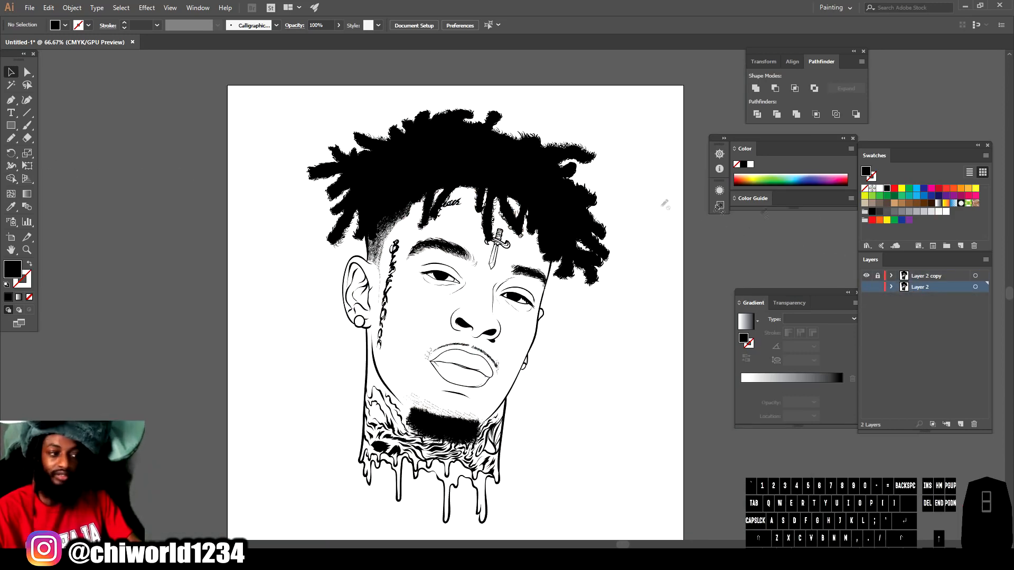
pyautogui.click(902, 205)
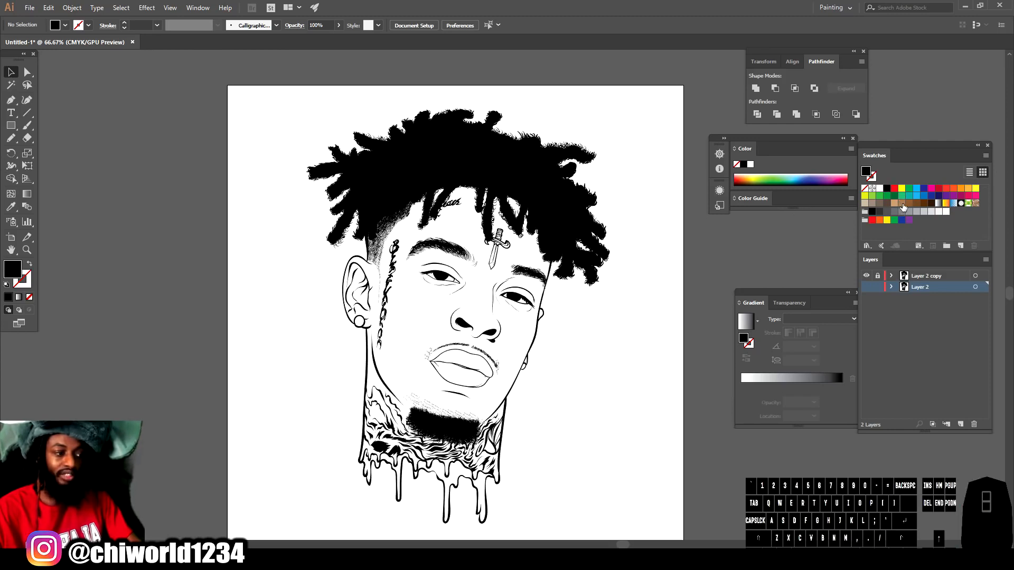
pyautogui.click(901, 205)
pyautogui.doubleClick(13, 269)
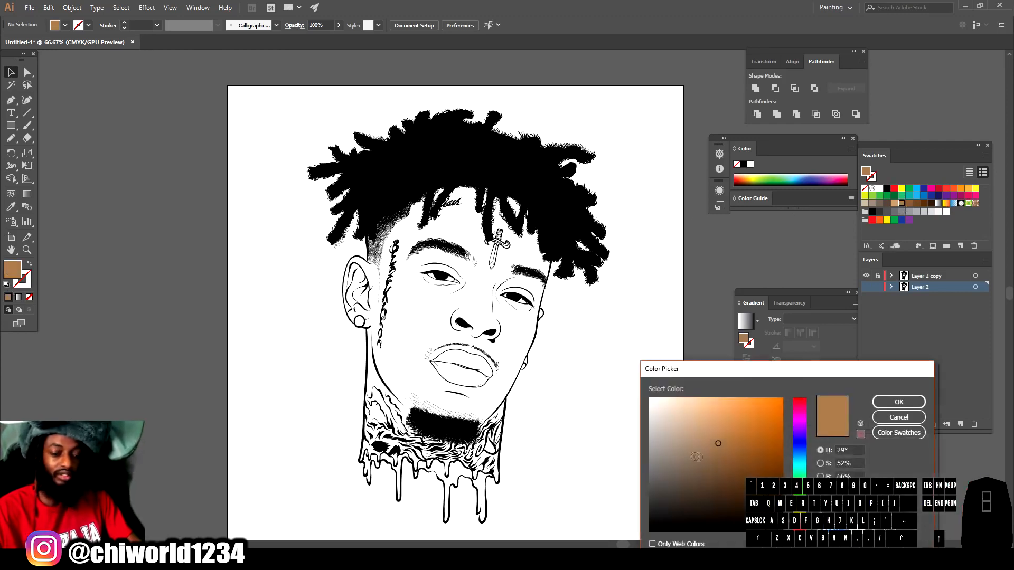
pyautogui.moveTo(800, 521); pyautogui.dragTo(799, 524)
pyautogui.moveTo(724, 441)
pyautogui.mouseDown()
pyautogui.moveTo(721, 427)
pyautogui.moveTo(717, 435)
pyautogui.mouseUp()
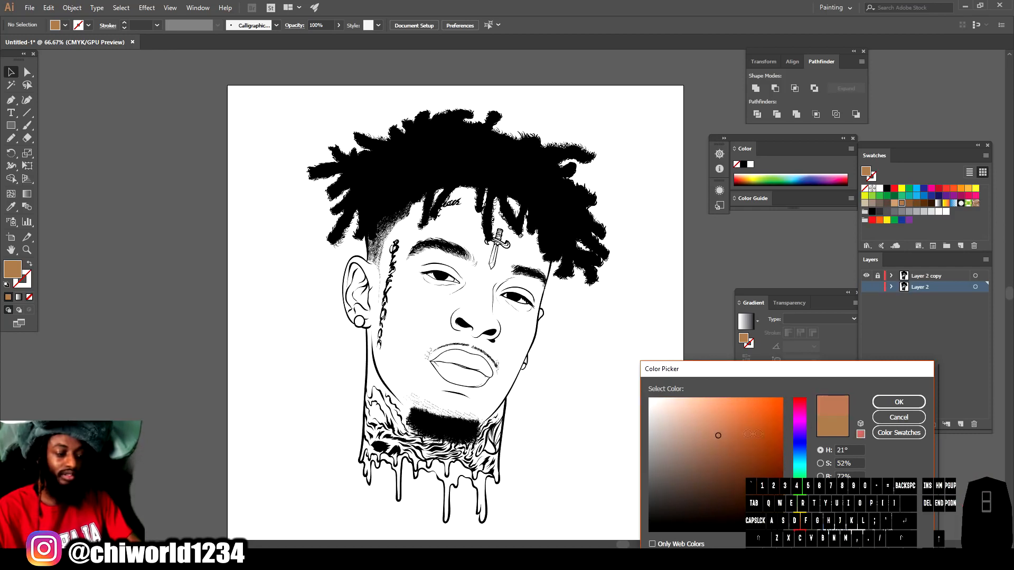
pyautogui.click(898, 403)
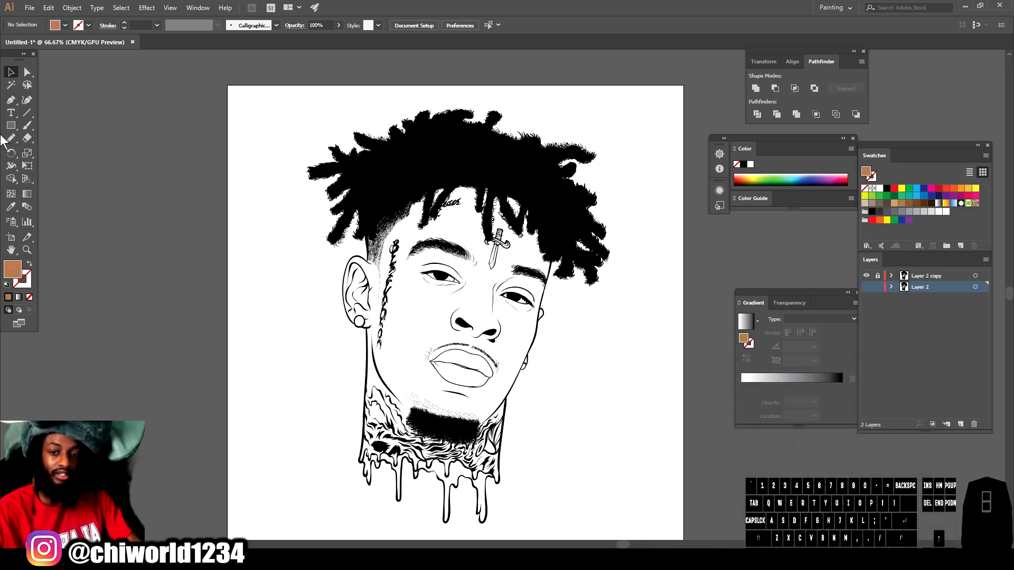
# - Show Layer 2 and draw a brown-filled rectangle of about 15.23 by 18.39 in over the whole portrait
pyautogui.click(11, 125)
pyautogui.hotkey('shift', 'x')
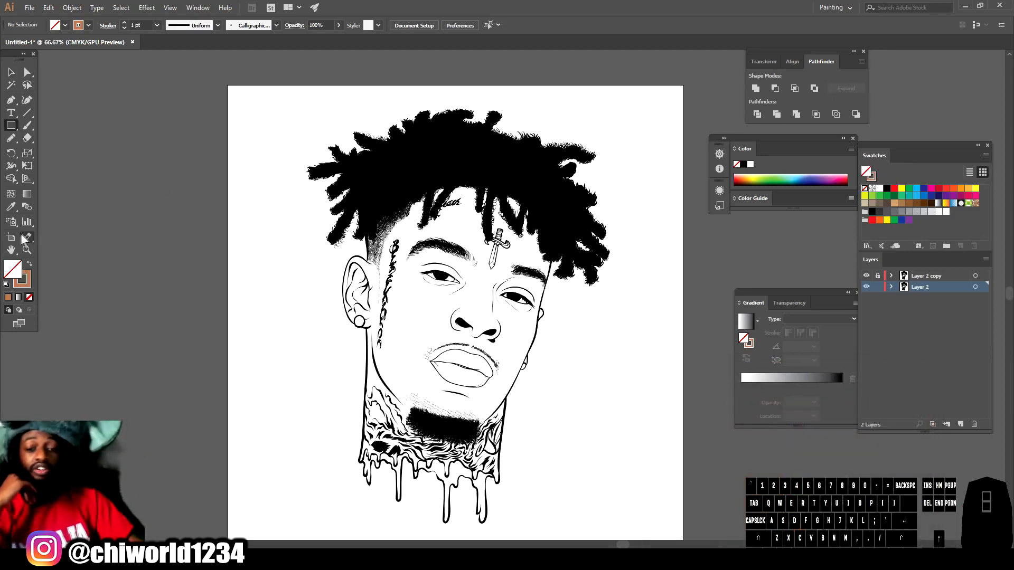
pyautogui.click(26, 279)
pyautogui.moveTo(265, 70)
pyautogui.mouseDown()
pyautogui.moveTo(655, 491)
pyautogui.moveTo(650, 537)
pyautogui.mouseUp()
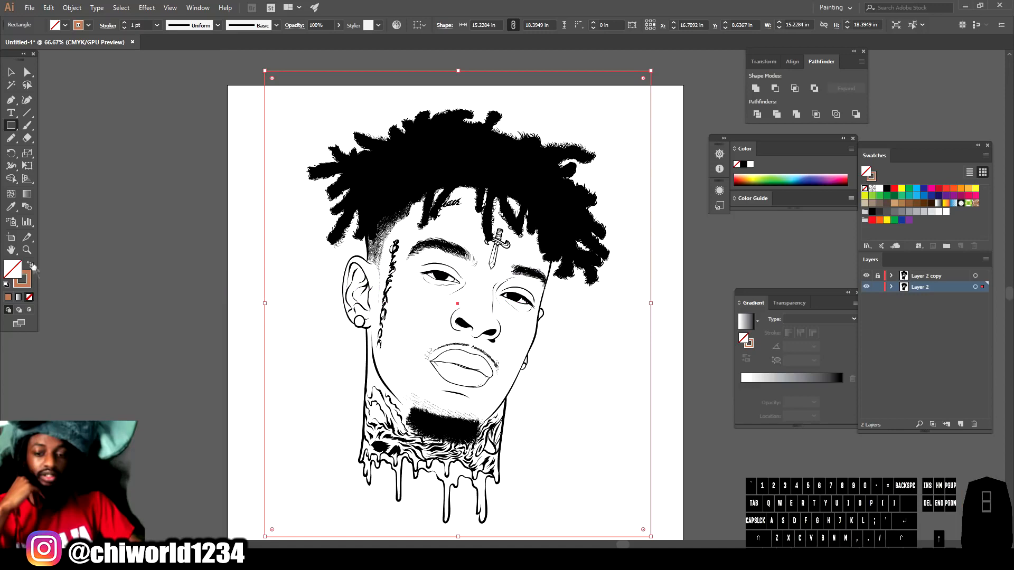
pyautogui.click(31, 264)
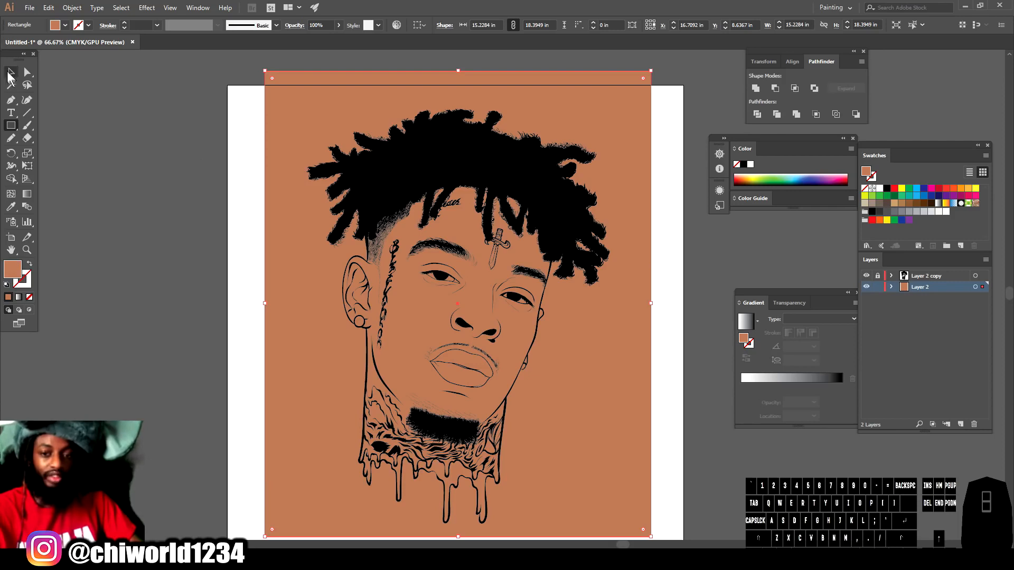
# - Send the brown rectangle to the back of Layer 2, behind the line art
pyautogui.press('v')
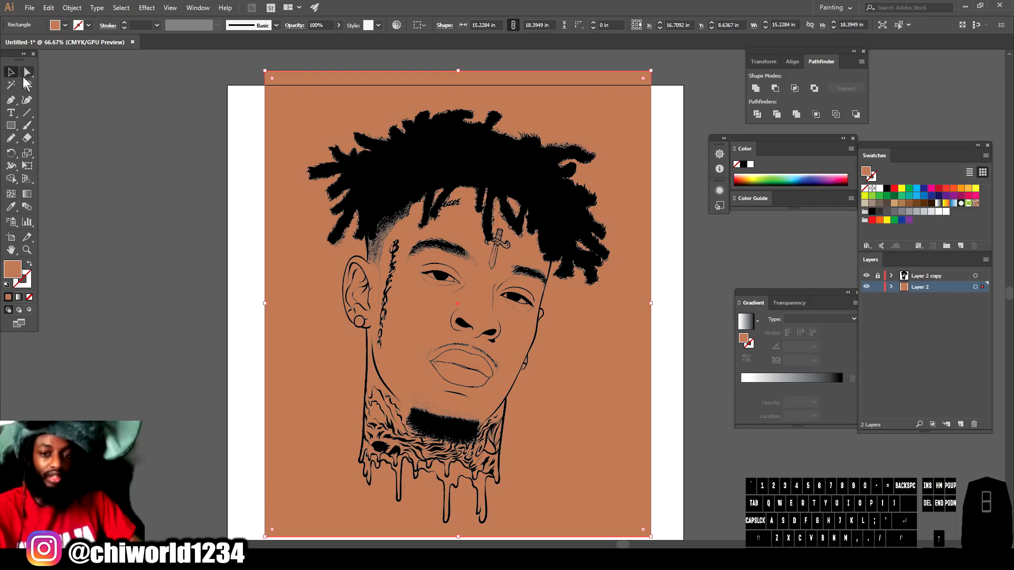
pyautogui.rightClick(304, 280)
pyautogui.moveTo(351, 440)
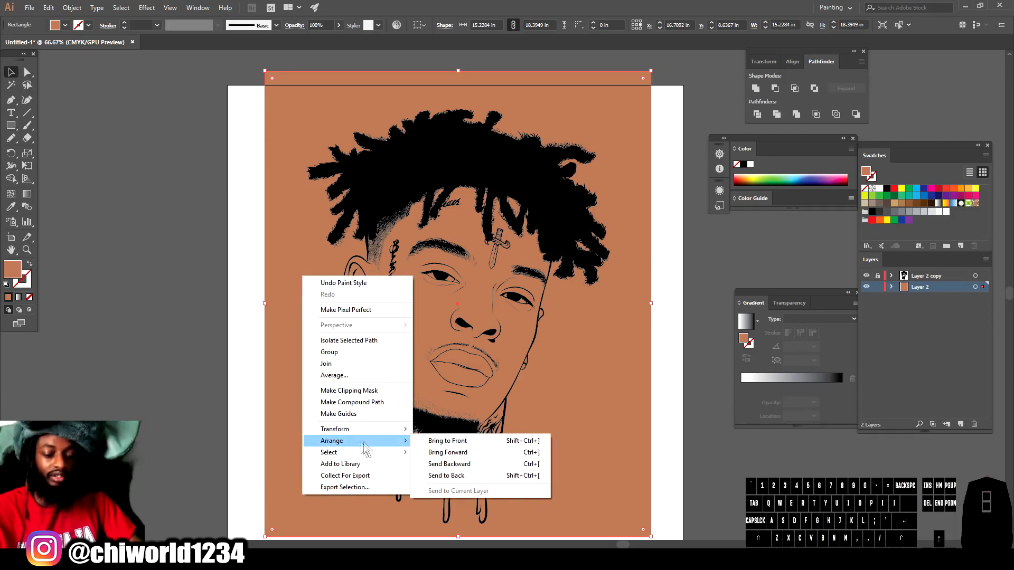
pyautogui.click(449, 475)
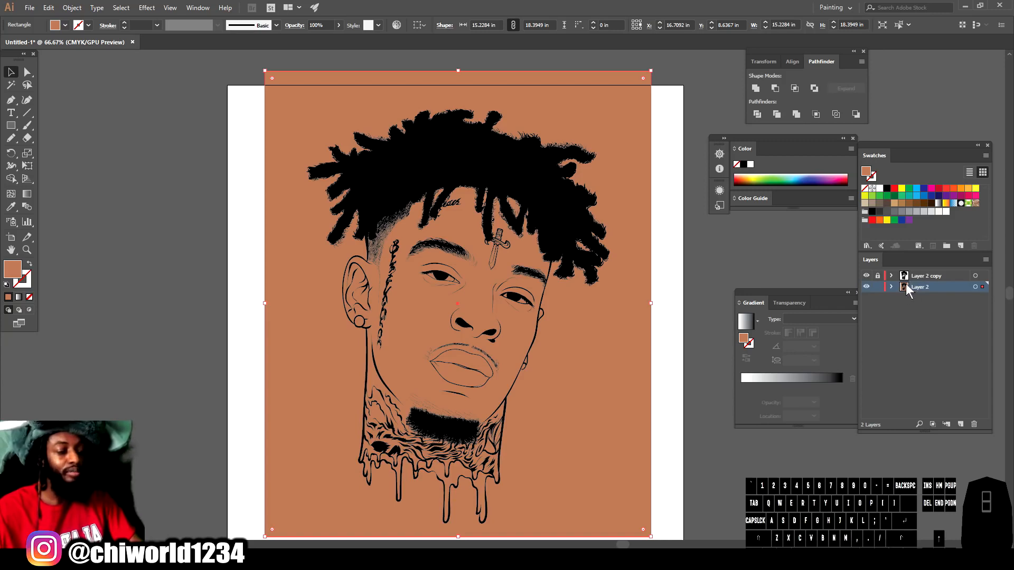
# - Select the brown rectangle together with the Layer 2 line art and combine them with Pathfinder Merge
pyautogui.click(199, 103)
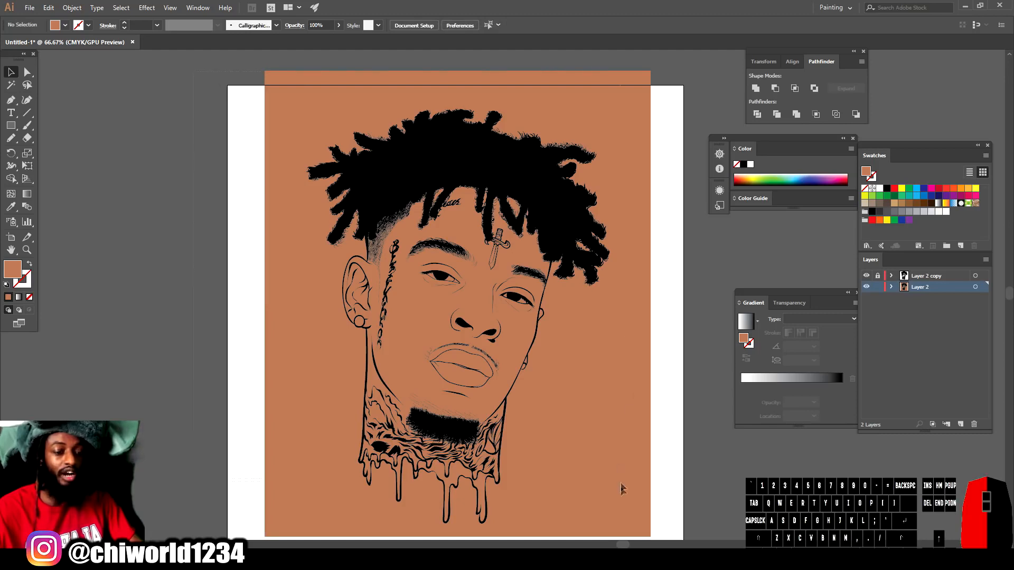
pyautogui.moveTo(622, 534); pyautogui.dragTo(624, 536)
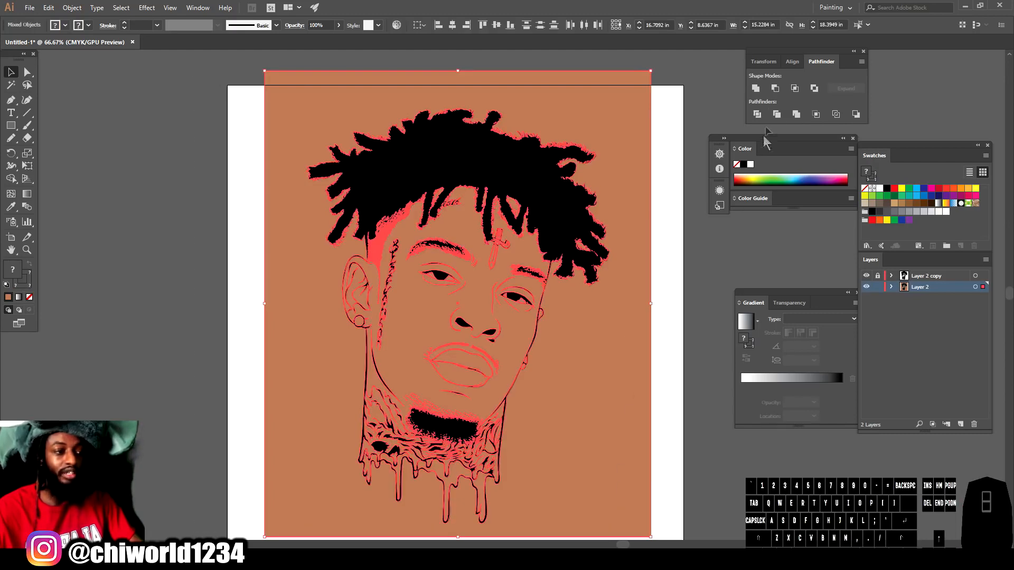
pyautogui.click(794, 114)
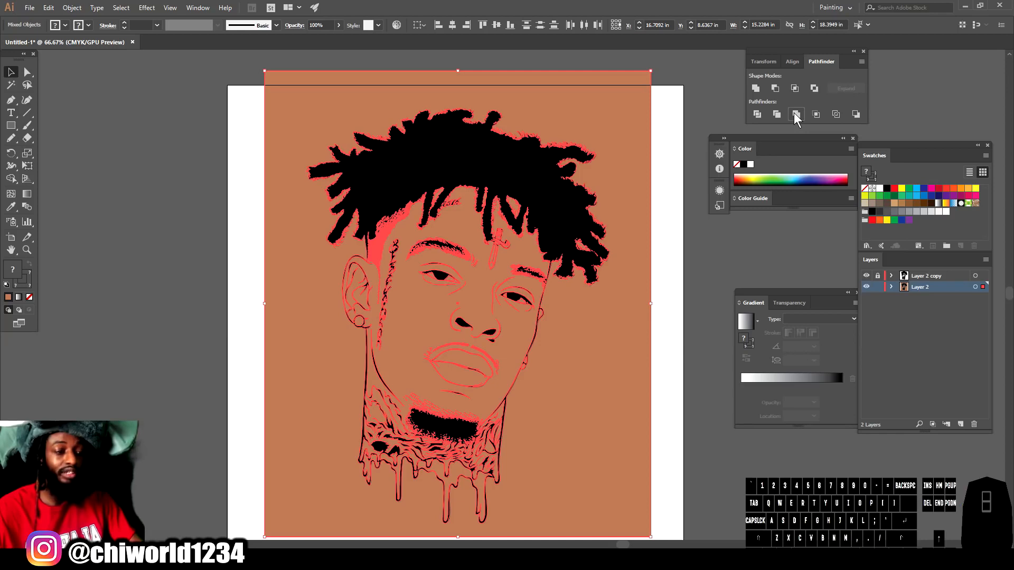
# - Apply Pathfinder Merge to the brown rectangle and line art, and delete the brown area around the head within the isolated group
pyautogui.click(795, 114)
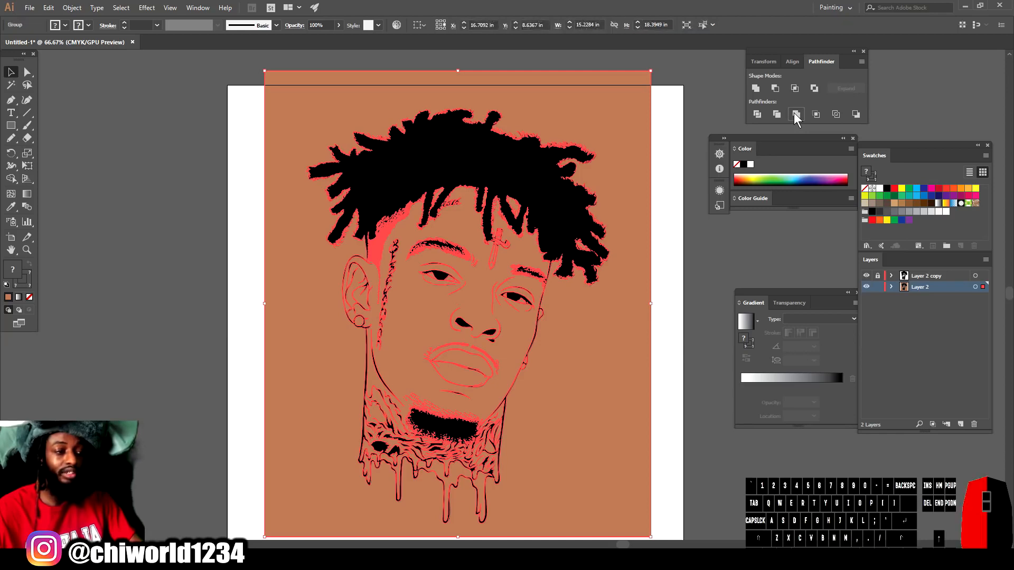
pyautogui.rightClick(590, 104)
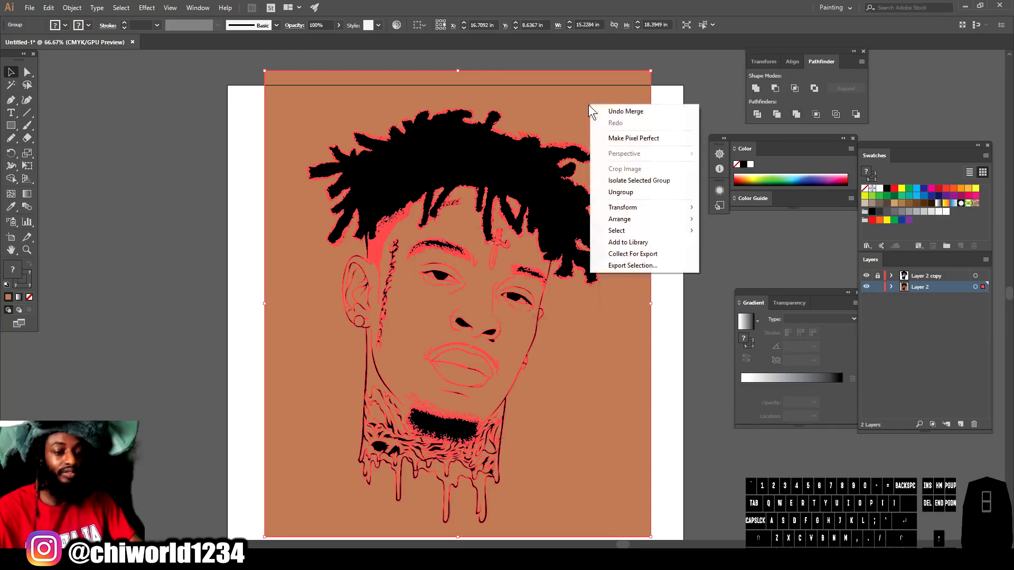
pyautogui.click(637, 181)
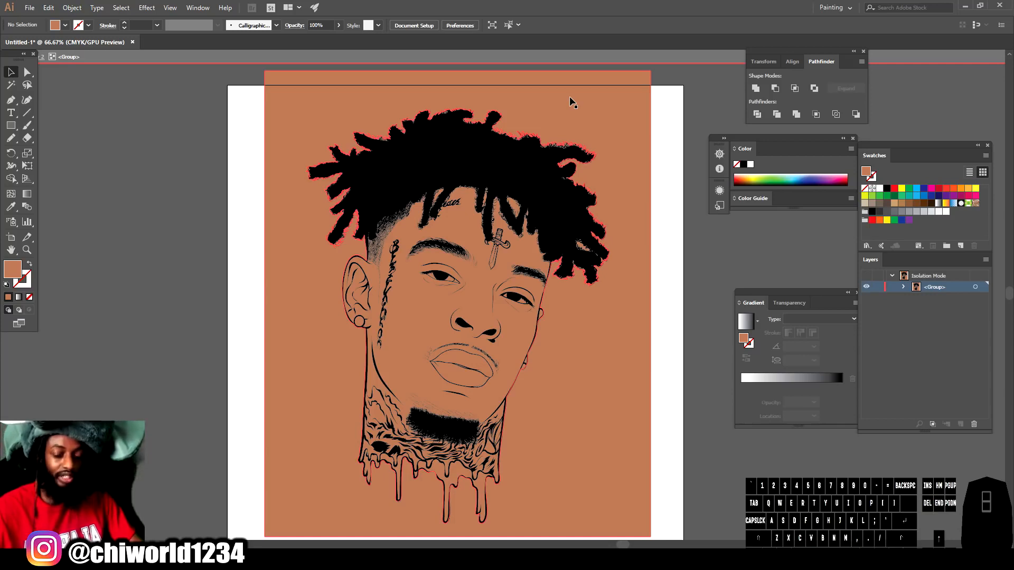
pyautogui.click(583, 98)
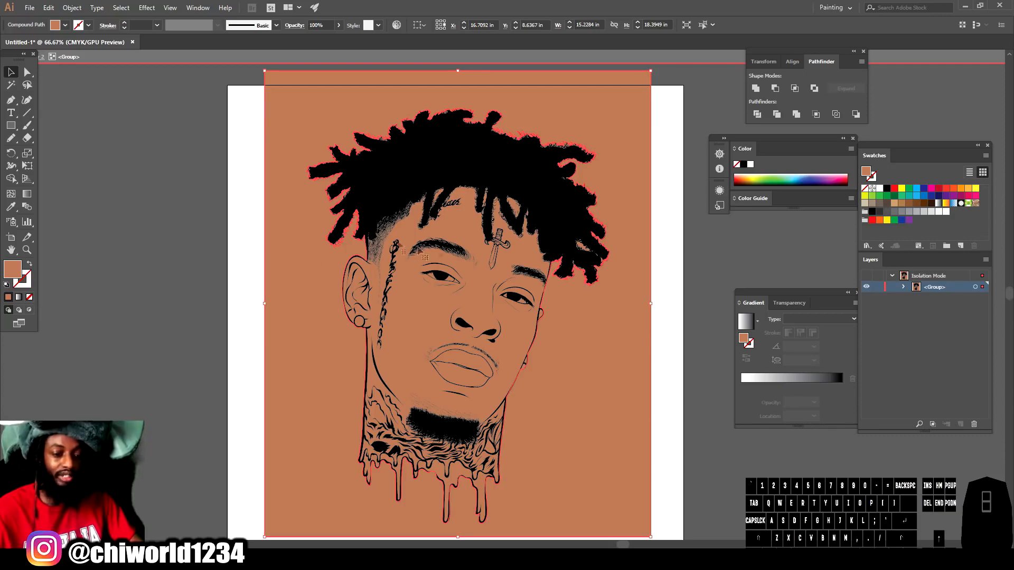
pyautogui.press('Delete')
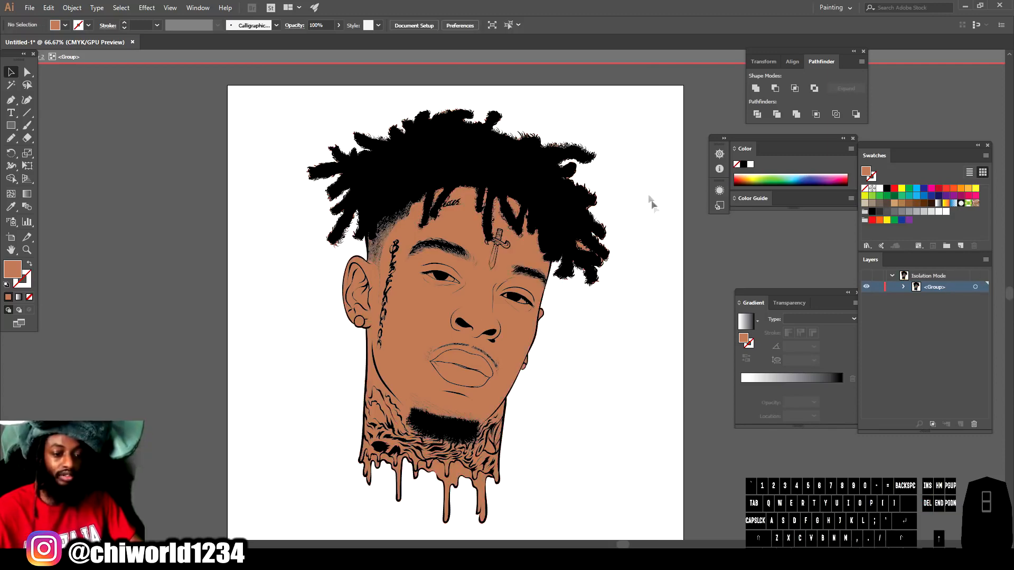
# - Examine the gaps and tips of the dreadlocks up close for leftover brown fill
pyautogui.scroll(-1, 668, 314)
pyautogui.scroll(3, 633, 285)
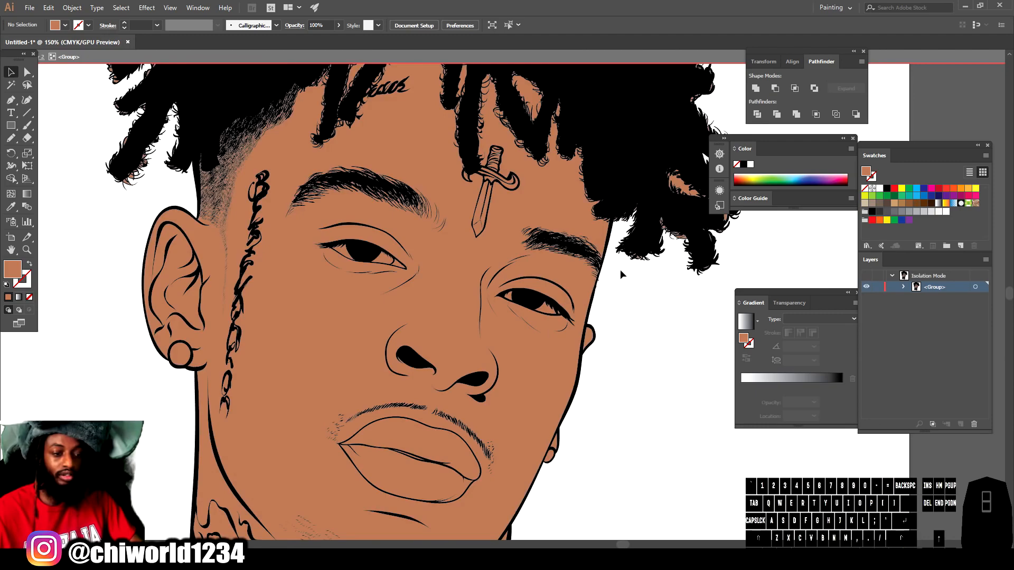
pyautogui.hotkey('ctrl', '-')
pyautogui.scroll(3, 621, 270)
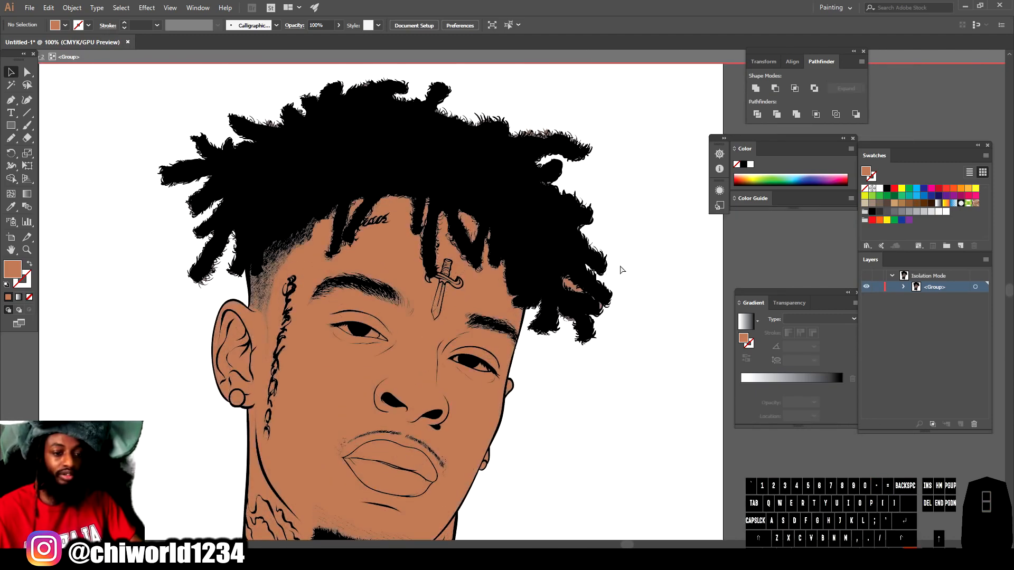
pyautogui.hotkey('ctrl', '=')
pyautogui.hotkey('ctrl', '=')
pyautogui.hotkey('ctrl', '=')
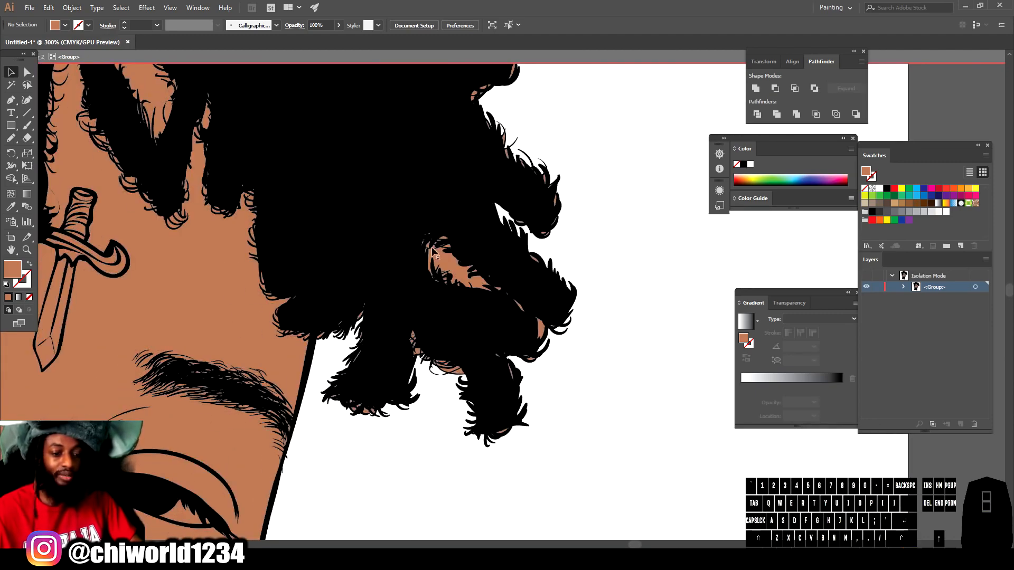
pyautogui.scroll(6, 443, 459)
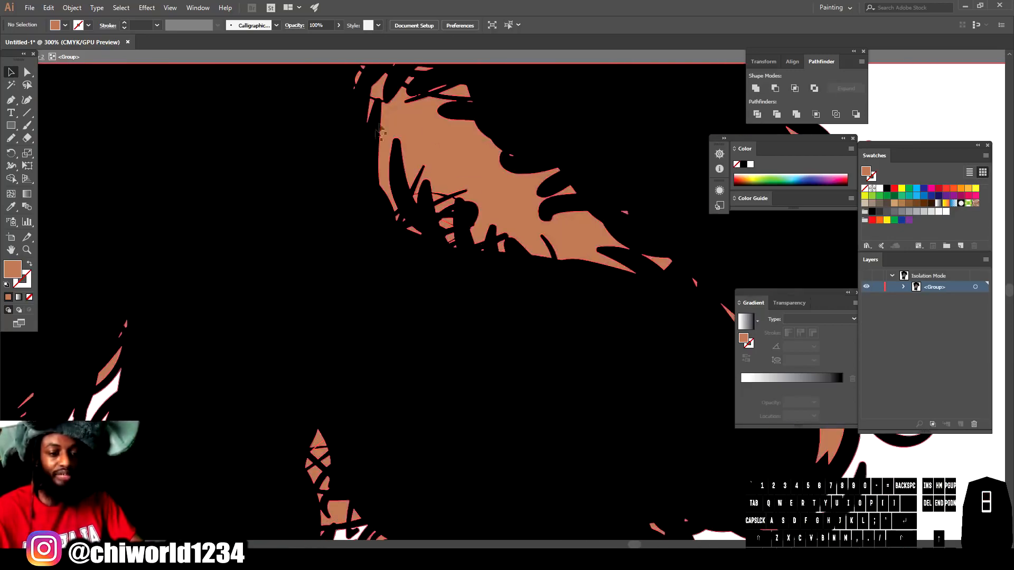
pyautogui.scroll(-6, 724, 295)
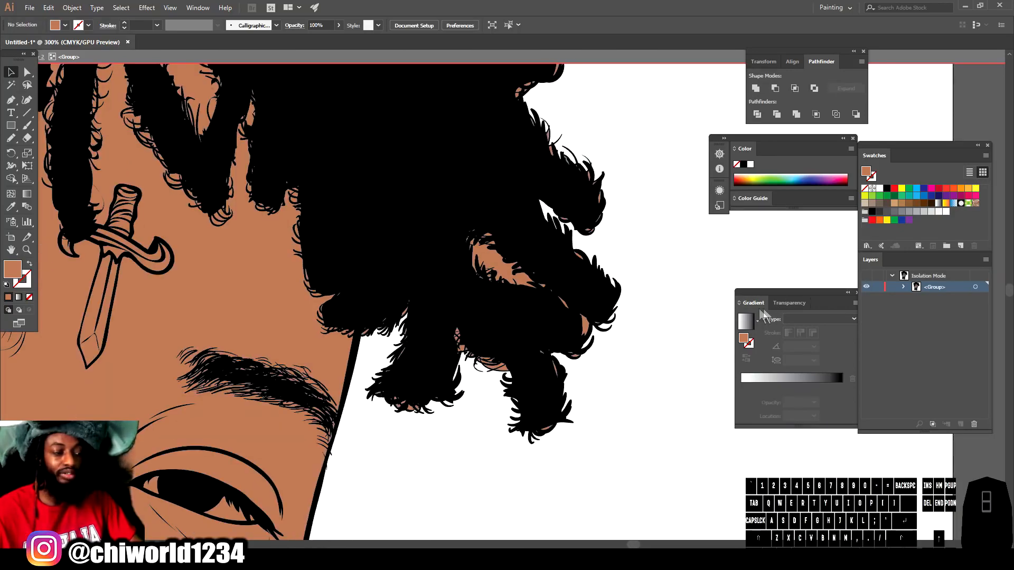
# - Leave isolation mode and expand Layer 2 and its group to list the individual paths
pyautogui.doubleClick(674, 320)
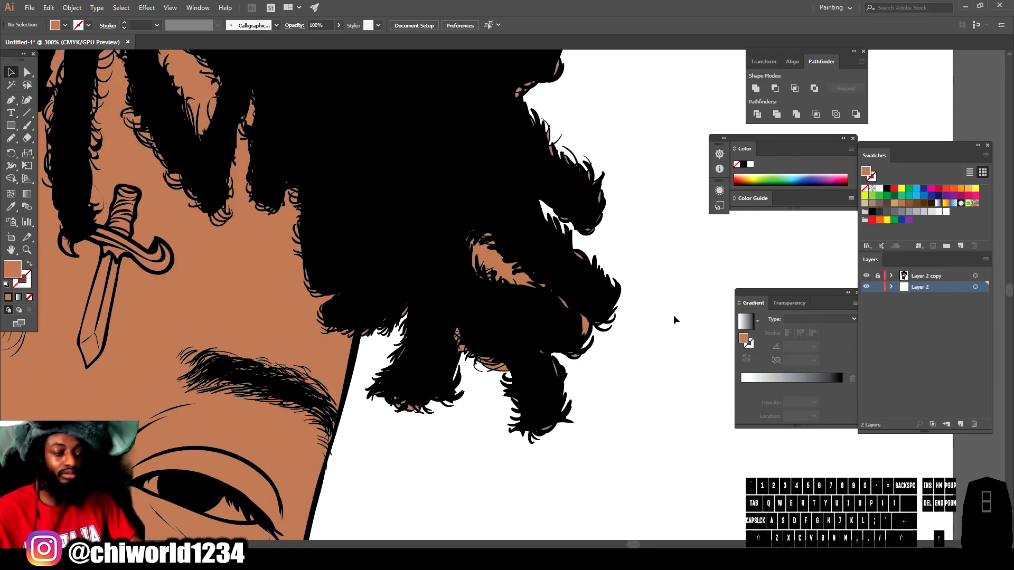
pyautogui.click(891, 287)
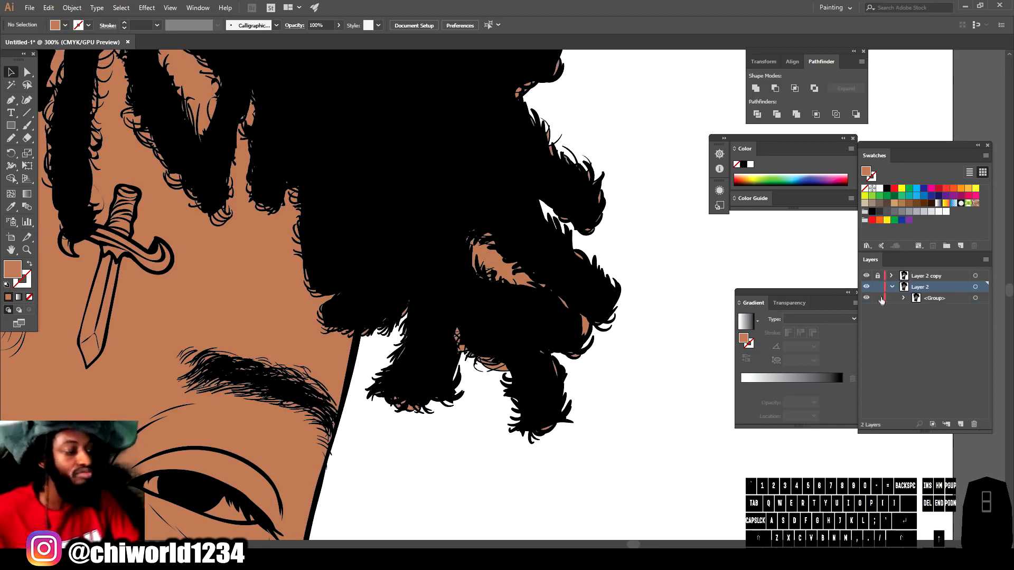
pyautogui.click(903, 296)
# - Lock all the black line-art paths listed above the brown shapes in Layer 2's group, and collapse the layer
pyautogui.scroll(-2, 903, 328)
pyautogui.scroll(-4, 902, 328)
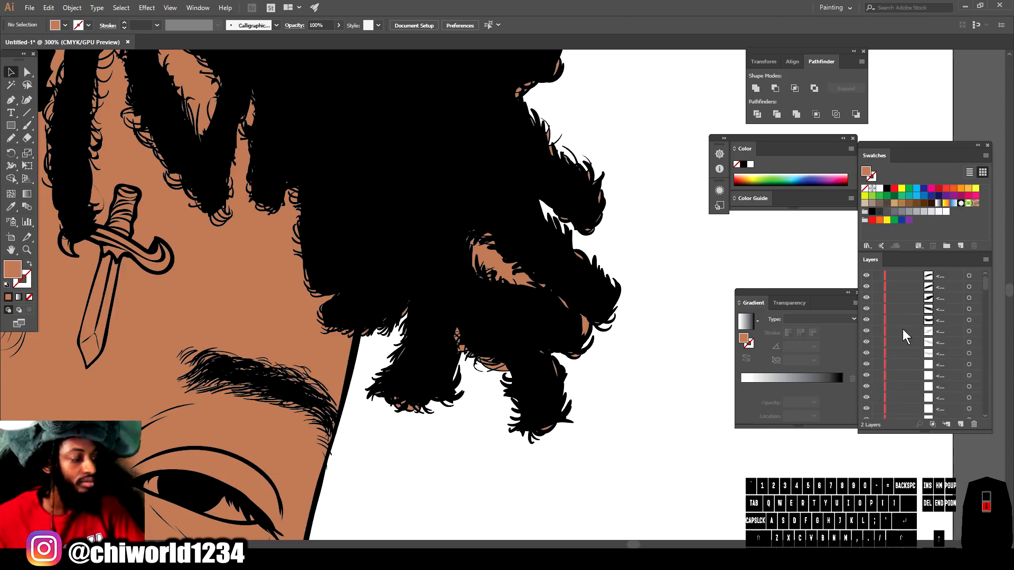
pyautogui.scroll(-3, 901, 328)
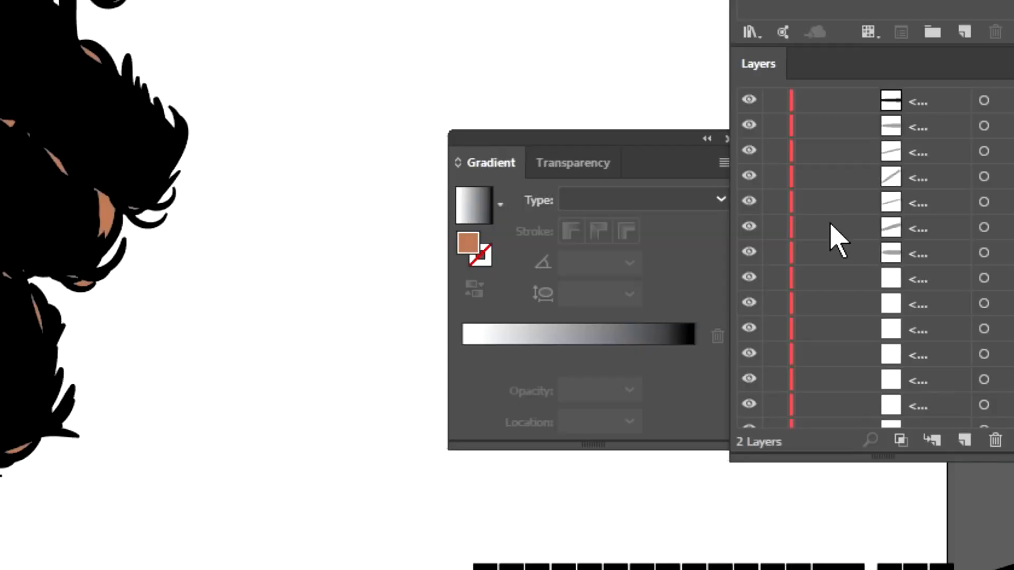
pyautogui.scroll(-3, 837, 240)
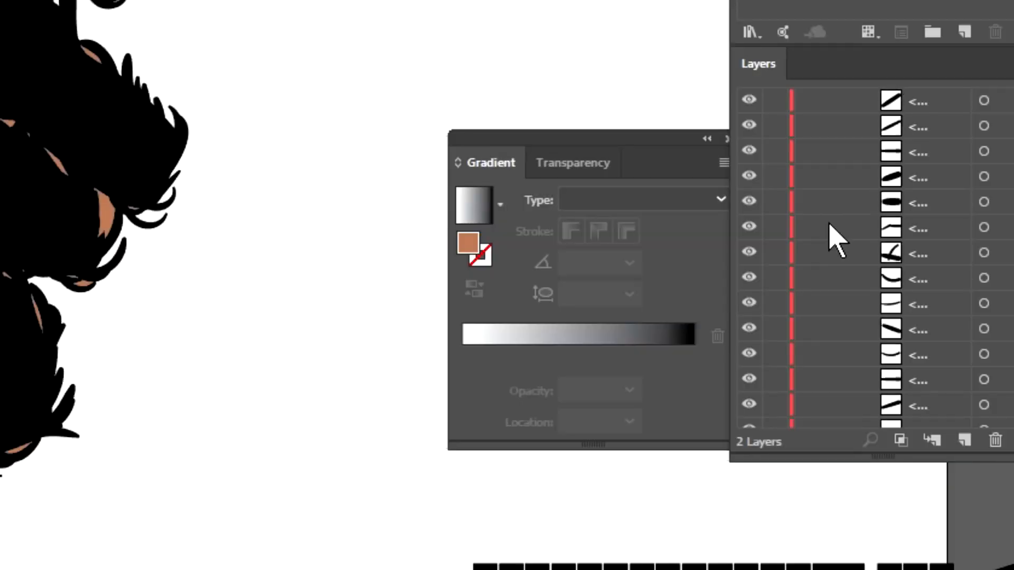
pyautogui.scroll(-5, 837, 240)
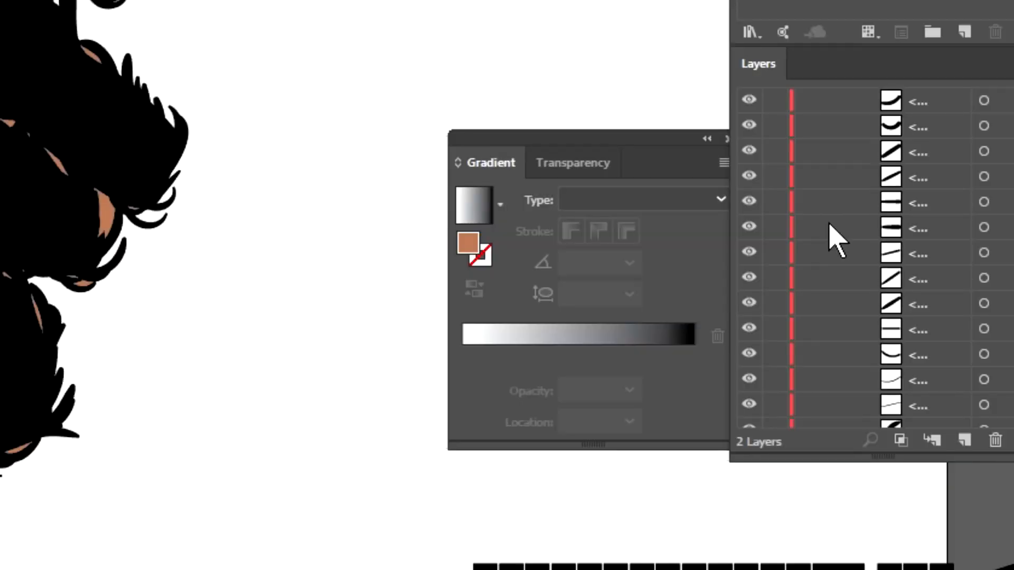
pyautogui.scroll(-3, 834, 237)
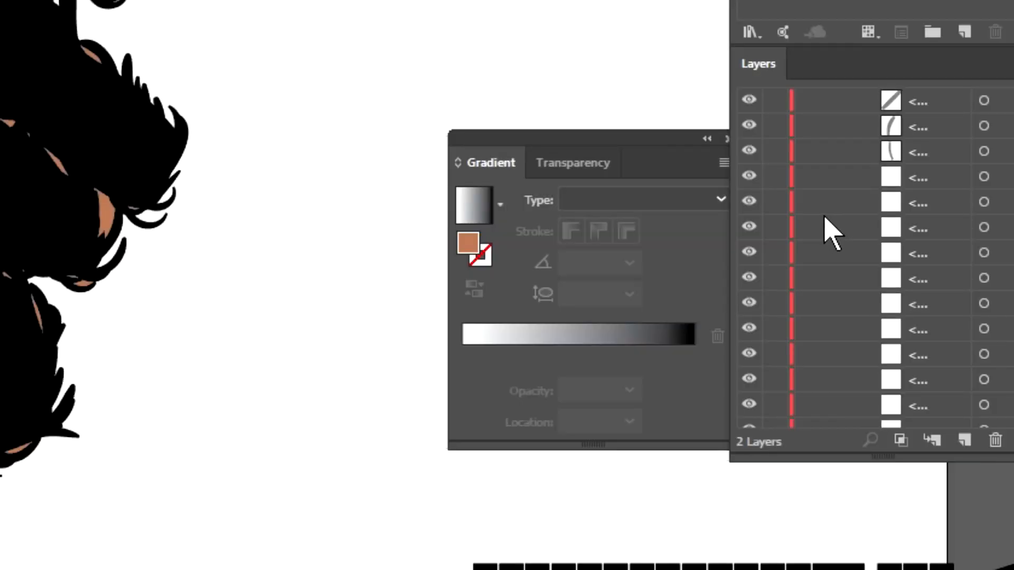
pyautogui.scroll(-3, 837, 241)
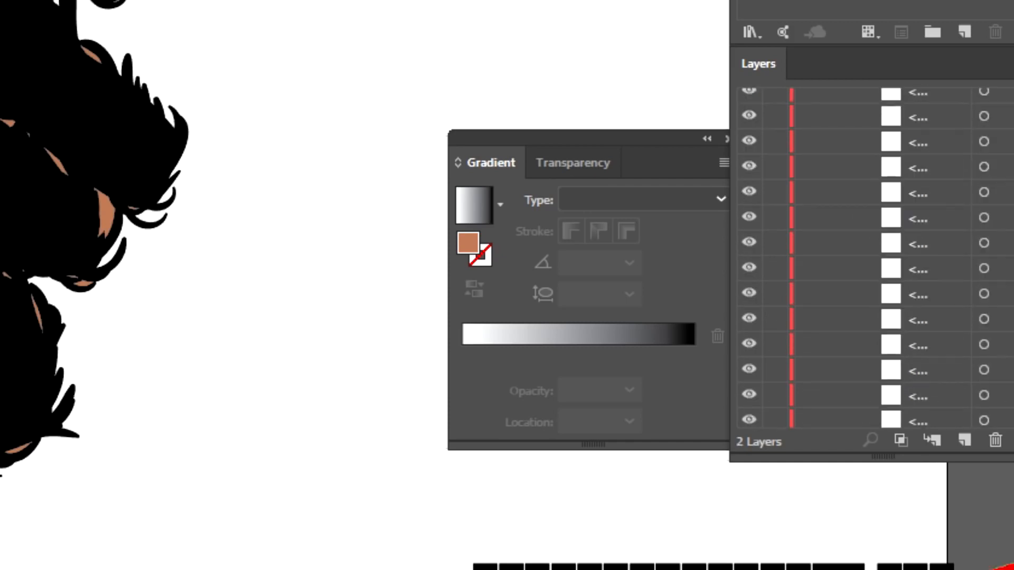
pyautogui.scroll(-4, 1009, 174)
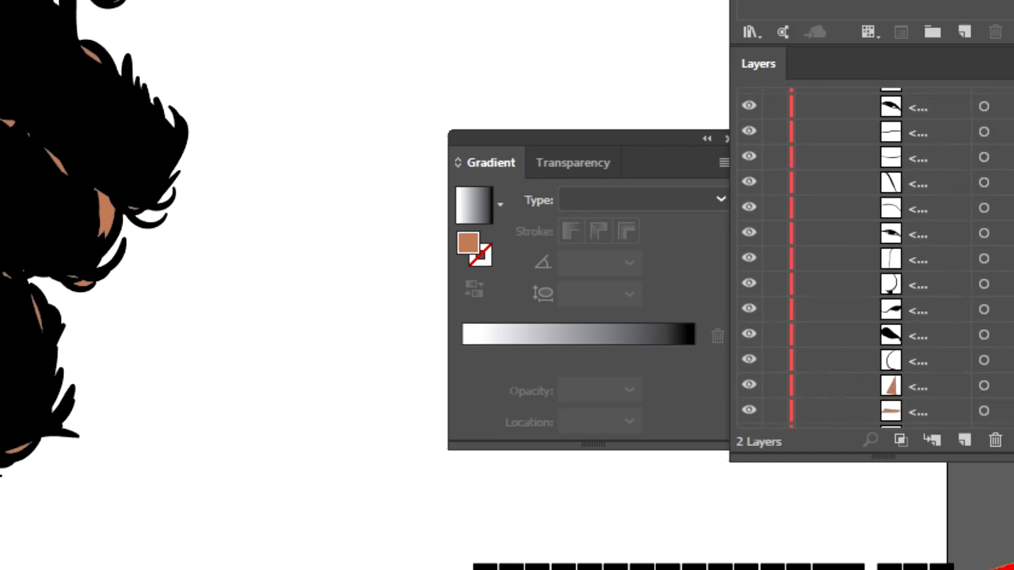
pyautogui.scroll(-4, 908, 201)
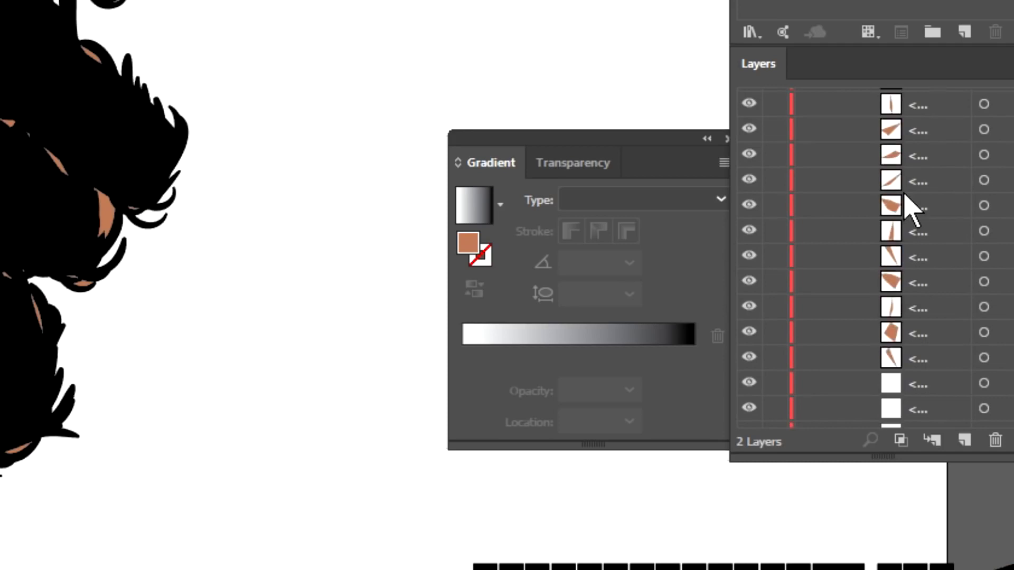
pyautogui.scroll(-5, 908, 206)
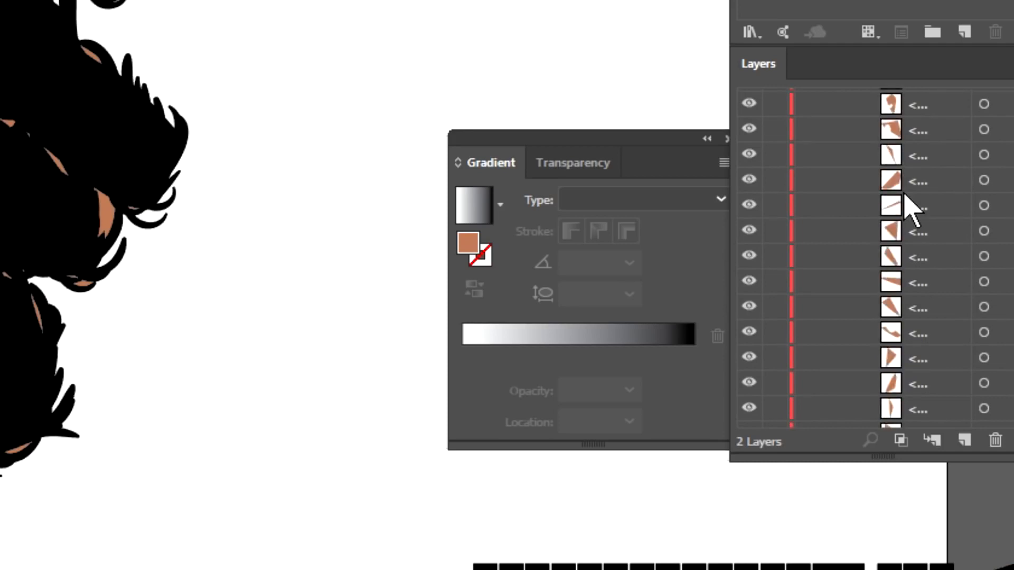
pyautogui.scroll(-3, 909, 209)
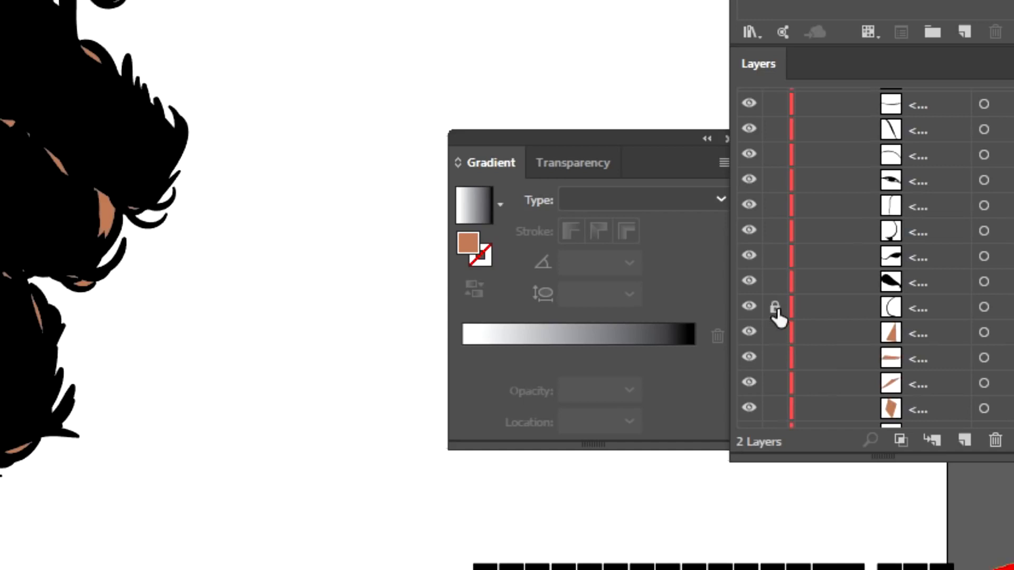
pyautogui.moveTo(778, 315); pyautogui.dragTo(781, 141)
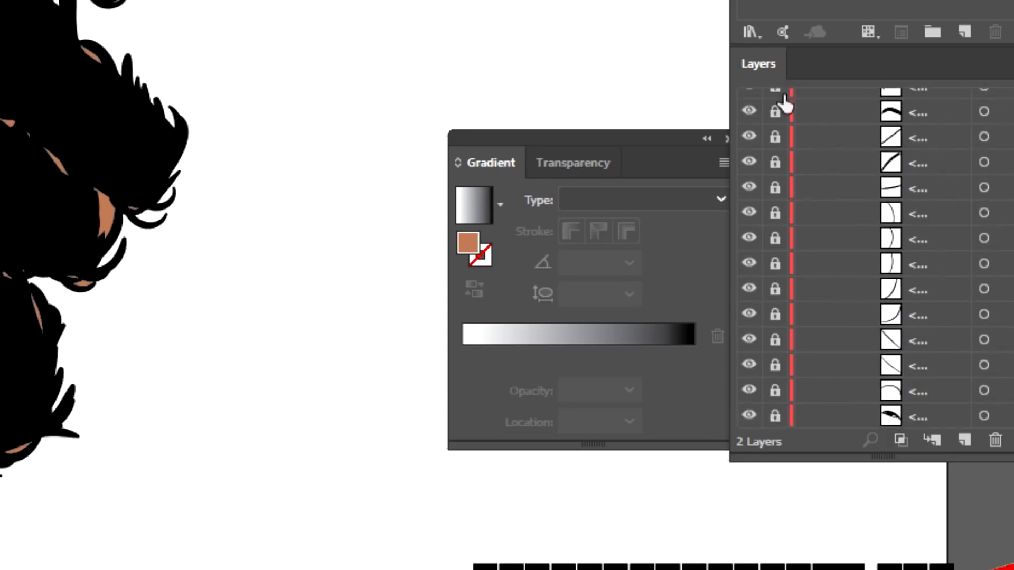
pyautogui.moveTo(783, 86); pyautogui.dragTo(797, 0)
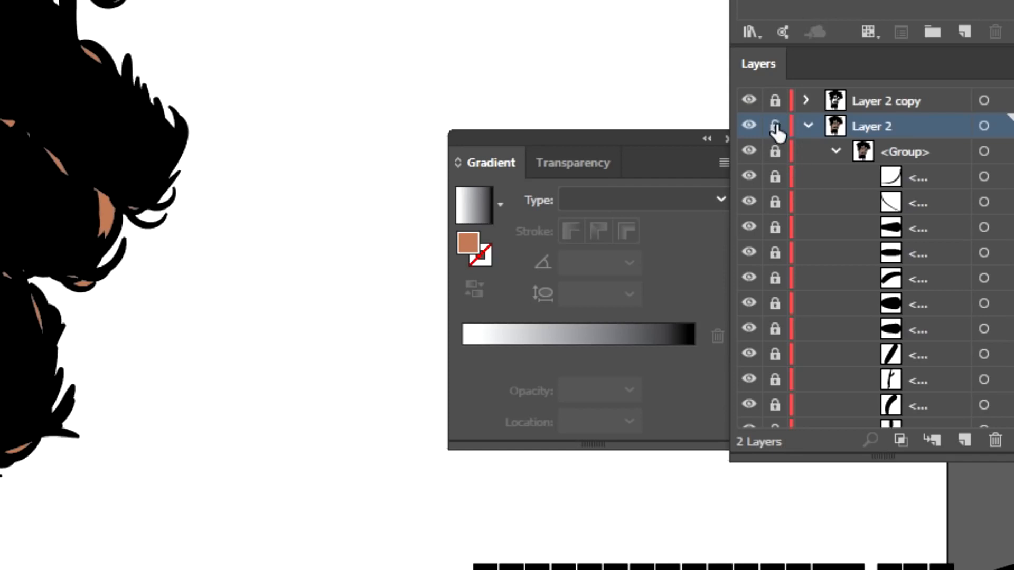
pyautogui.click(807, 125)
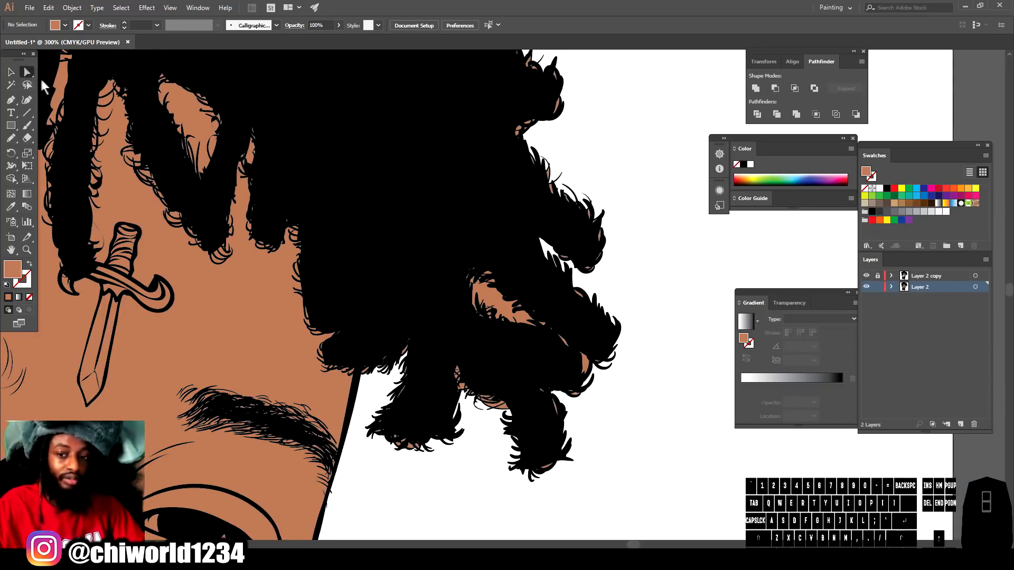
# - Directly select and delete the stray brown pieces between and inside the dreadlocks on the portrait's right side
pyautogui.moveTo(439, 504); pyautogui.dragTo(671, 185)
pyautogui.click(665, 185)
pyautogui.scroll(3, 633, 238)
pyautogui.moveTo(644, 331); pyautogui.dragTo(372, 209)
pyautogui.moveTo(381, 71); pyautogui.dragTo(379, 69)
pyautogui.scroll(4, 460, 168)
pyautogui.press('Delete')
# - Delete the stray brown pieces along the upper-right edge of the hair, up to the single raised dreadlock
pyautogui.scroll(2, 575, 290)
pyautogui.moveTo(180, 84); pyautogui.dragTo(188, 73)
pyautogui.press('Delete')
pyautogui.scroll(3, 253, 169)
pyautogui.moveTo(267, 280); pyautogui.dragTo(48, 66)
pyautogui.press('Delete')
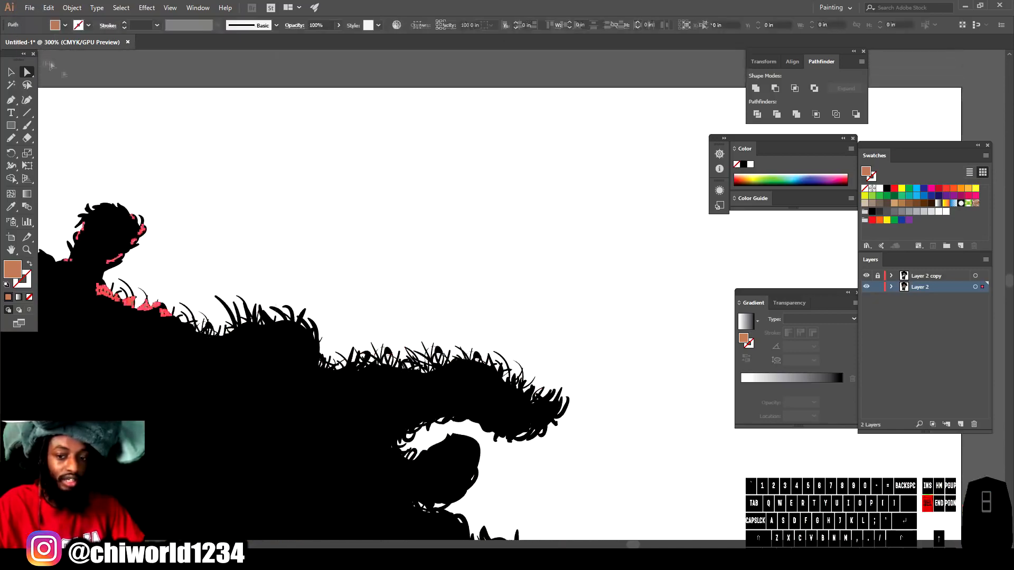
# - Select and delete the stray brown pieces across the top edge of the hair
pyautogui.hotkey('ctrl', '-')
pyautogui.hscroll(-3, 210, 172)
pyautogui.hscroll(-8, 162, 161)
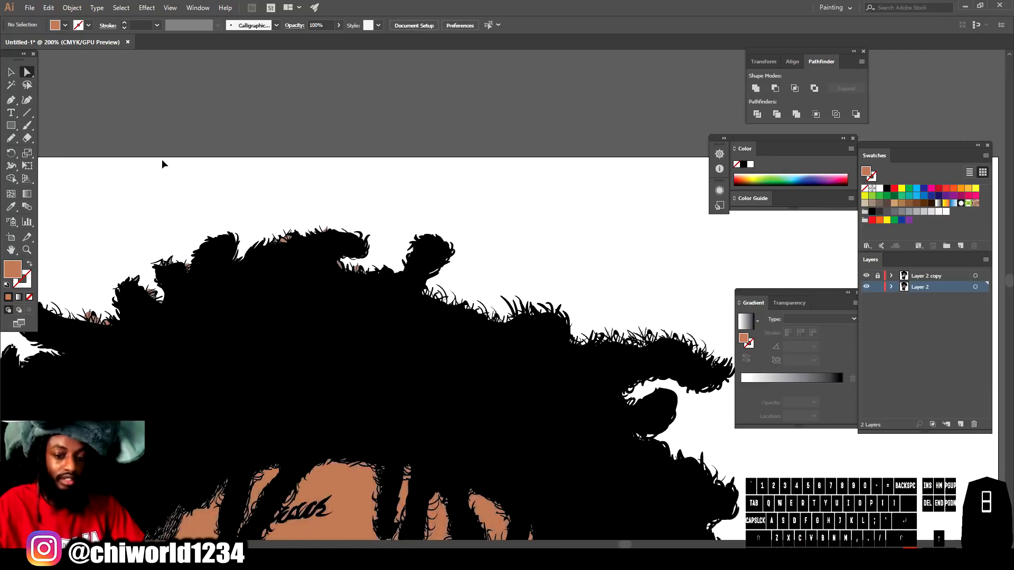
pyautogui.moveTo(121, 162); pyautogui.dragTo(706, 385)
pyautogui.press('Delete')
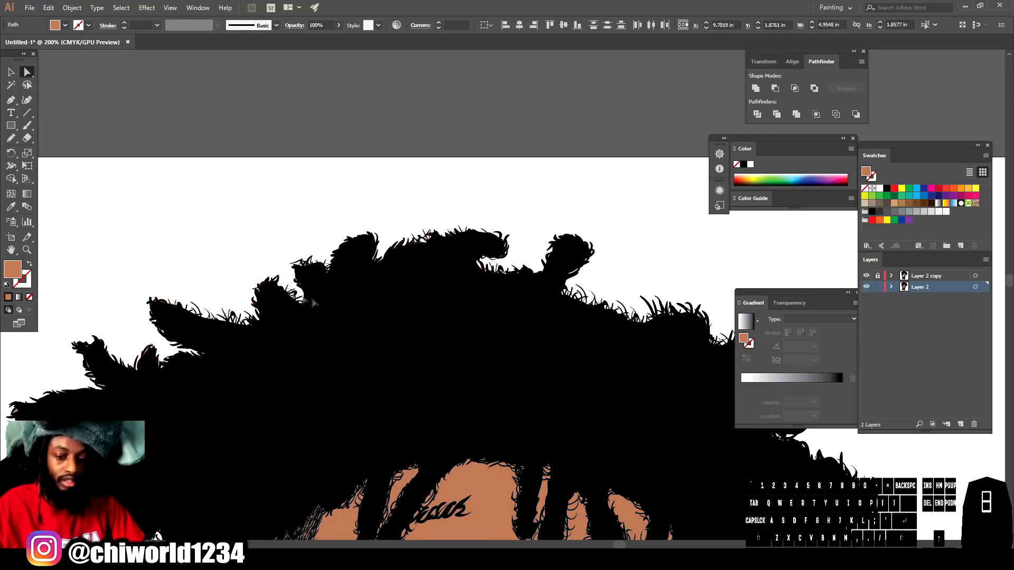
# - Select and delete the stray brown pieces in the lower dreadlocks on the portrait's left side
pyautogui.scroll(-5, 221, 338)
pyautogui.moveTo(222, 342); pyautogui.dragTo(174, 275)
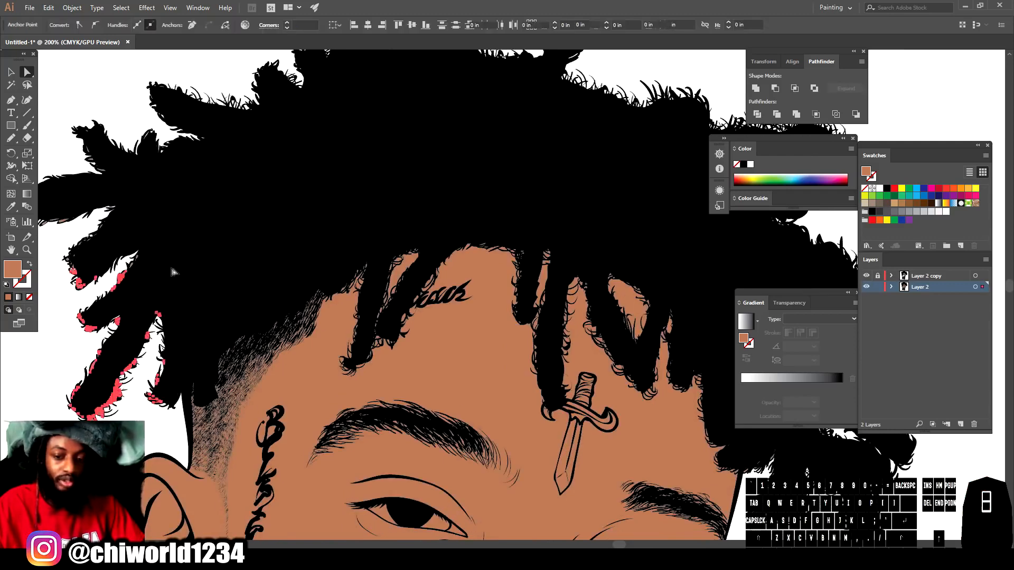
pyautogui.press('Delete')
# - Clear any remaining brown pieces from the upper dreadlocks on the portrait's left side
pyautogui.scroll(4, 60, 327)
pyautogui.scroll(1, 61, 327)
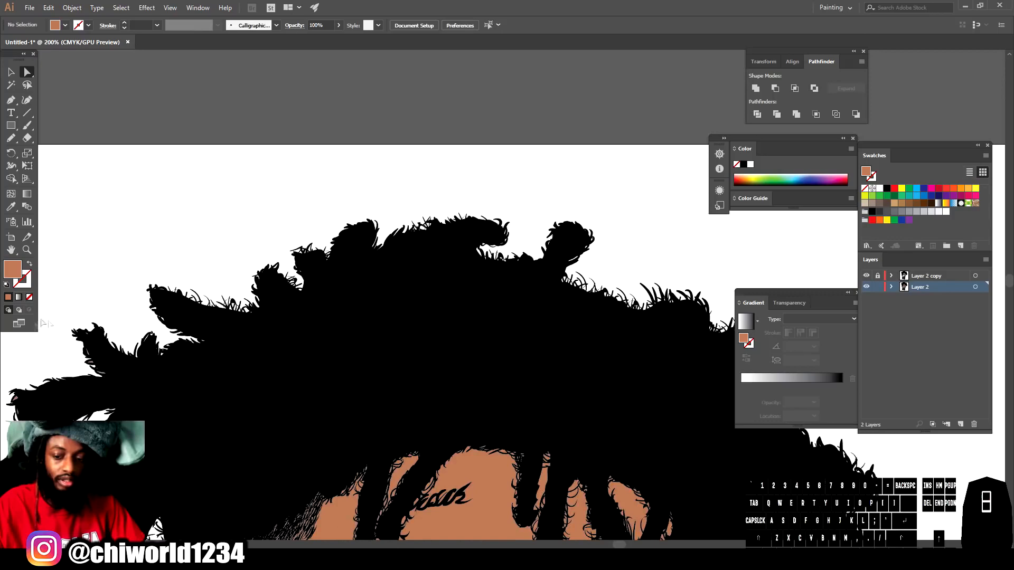
pyautogui.moveTo(222, 518); pyautogui.dragTo(212, 532)
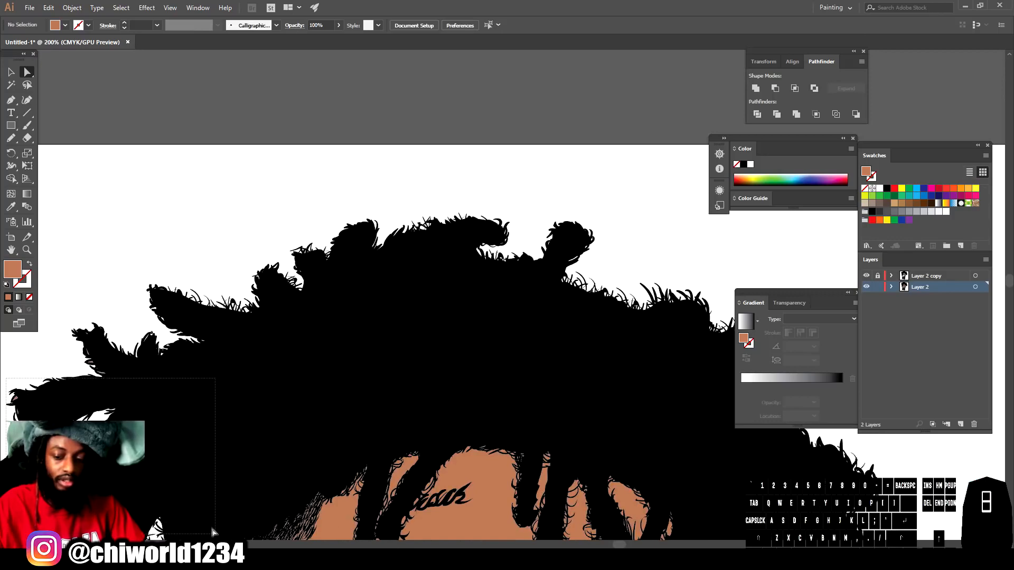
pyautogui.moveTo(66, 305); pyautogui.dragTo(227, 430)
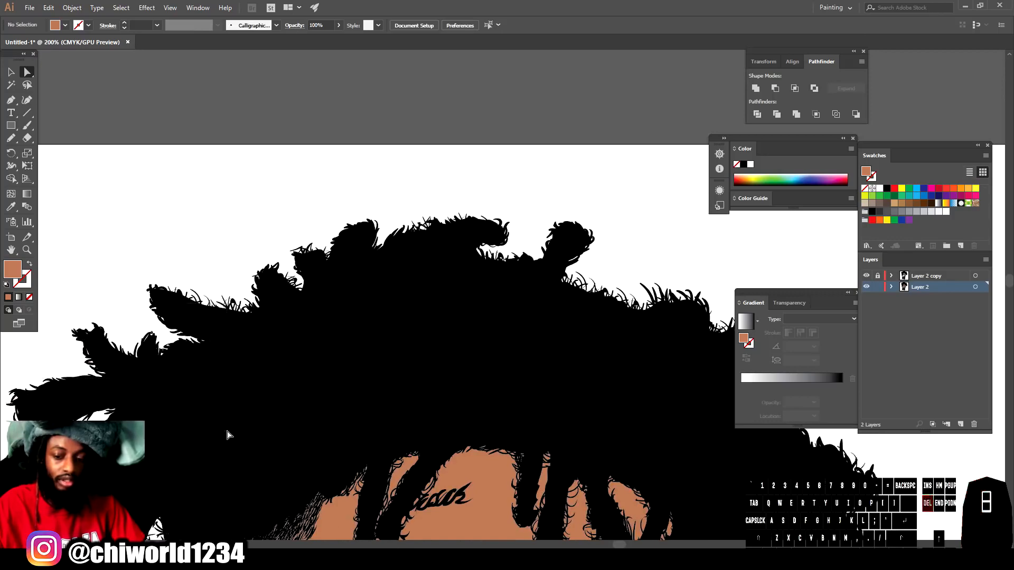
pyautogui.moveTo(109, 281); pyautogui.dragTo(301, 404)
# - Examine the left dreadlocks and the whole hair outline for remaining brown pieces
pyautogui.scroll(-4, 112, 369)
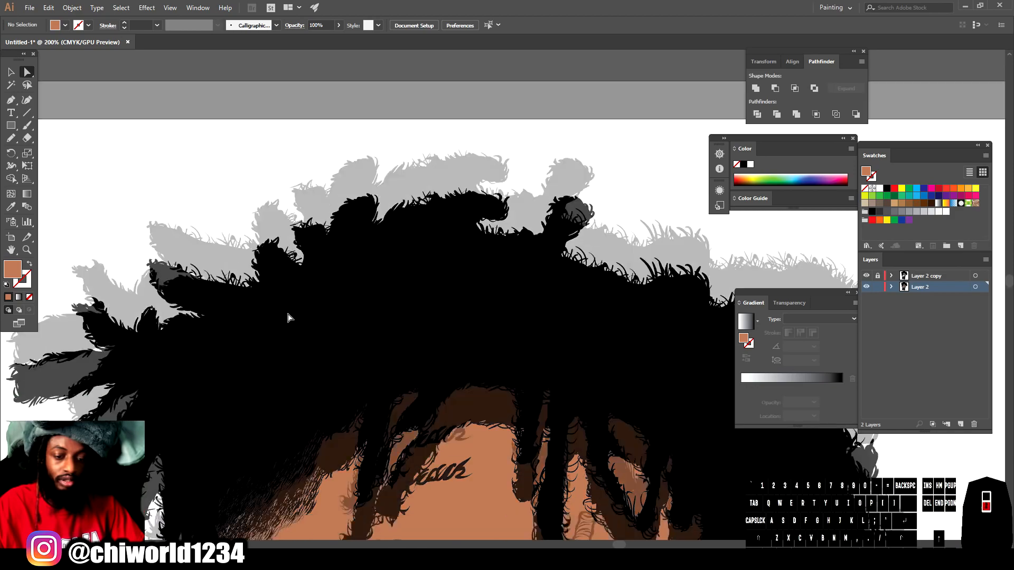
pyautogui.hotkey('ctrl', '-')
pyautogui.hscroll(-5, 79, 367)
pyautogui.hotkey('ctrl', '=')
pyautogui.hotkey('ctrl', '=')
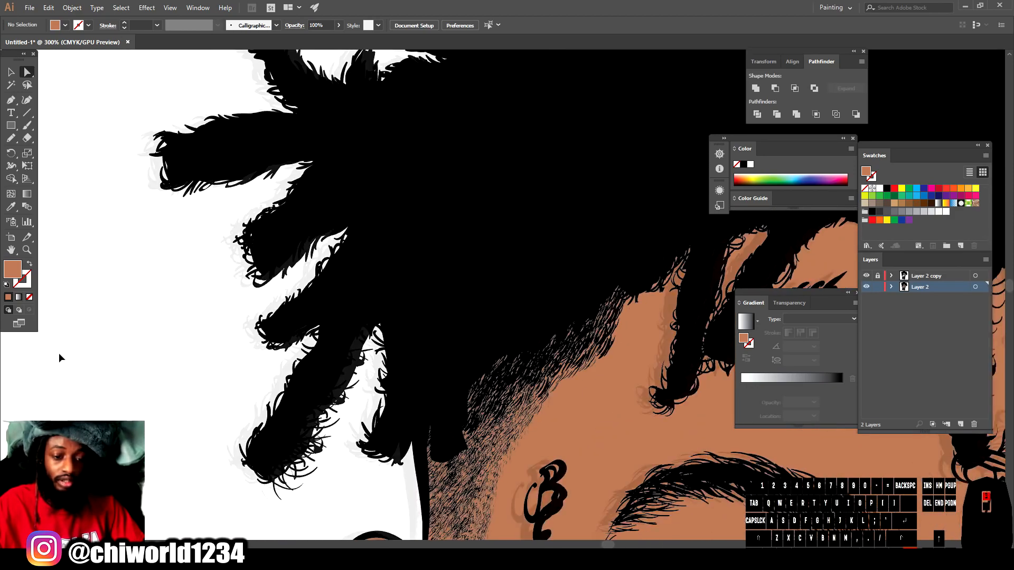
pyautogui.hotkey('ctrl', '-')
pyautogui.hotkey('ctrl', '-')
pyautogui.hscroll(8, 63, 355)
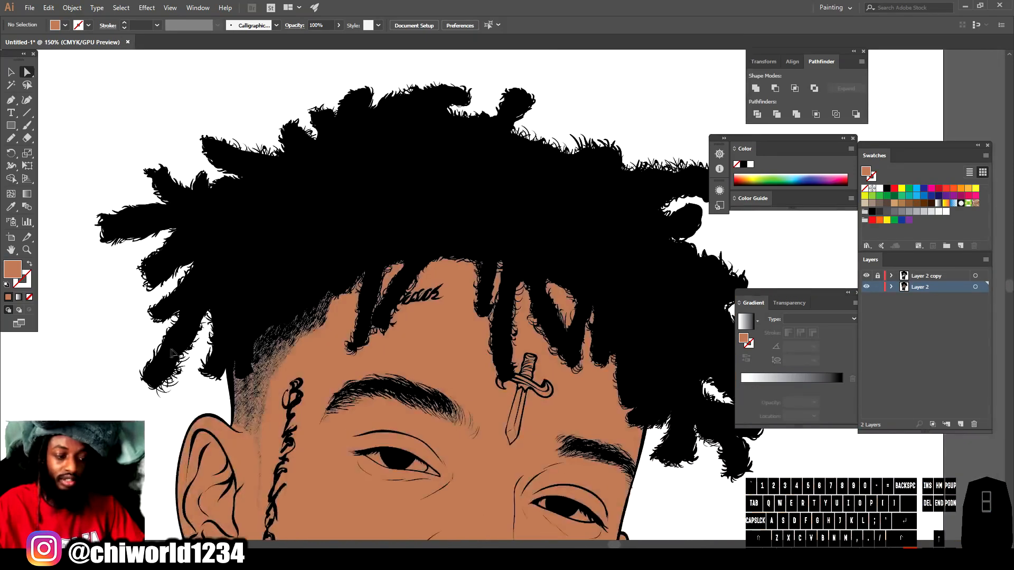
# - Examine the dreadlocks on the portrait's right side and the whole portrait for remaining brown pieces
pyautogui.scroll(-4, 292, 368)
pyautogui.hotkey('ctrl', '=')
pyautogui.hotkey('ctrl', '=')
pyautogui.scroll(4, 346, 332)
pyautogui.moveTo(432, 418); pyautogui.dragTo(309, 239)
pyautogui.click(359, 273)
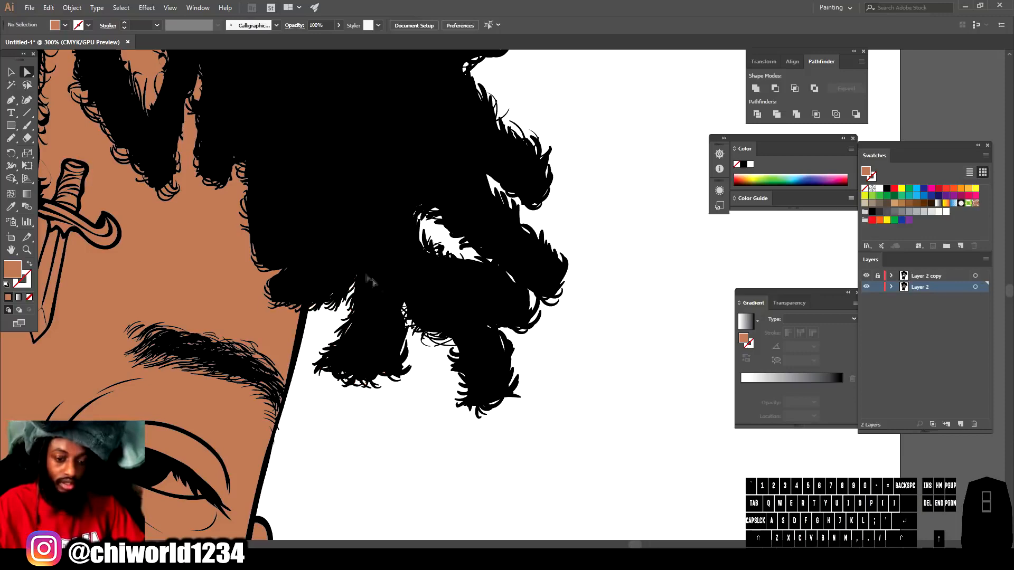
pyautogui.hotkey('ctrl', '-')
pyautogui.hotkey('ctrl', '-')
pyautogui.hotkey('ctrl', '-')
pyautogui.hotkey('ctrl', '-')
pyautogui.hotkey('ctrl', '-')
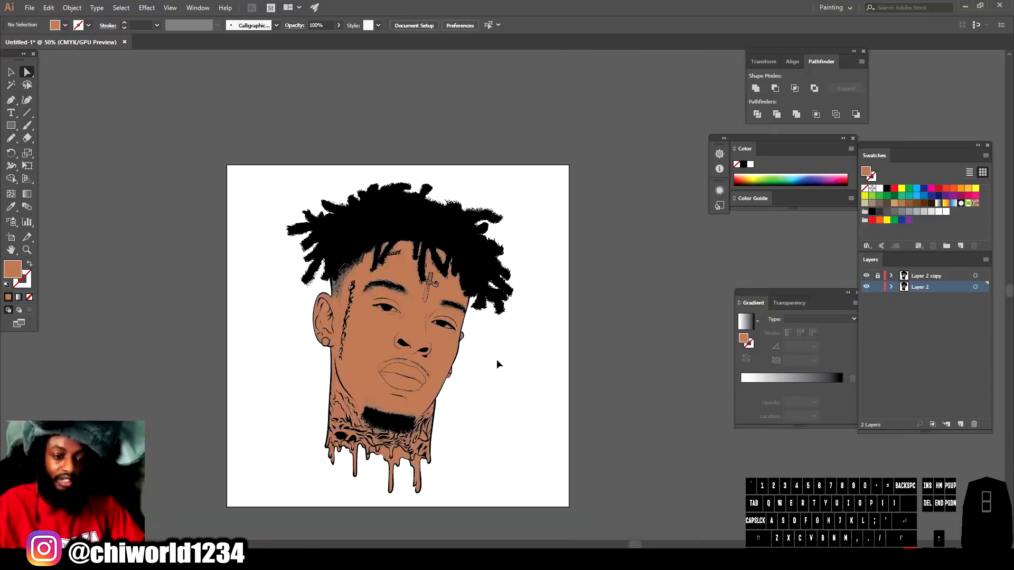
pyautogui.hotkey('ctrl', '=')
pyautogui.hotkey('ctrl', '=')
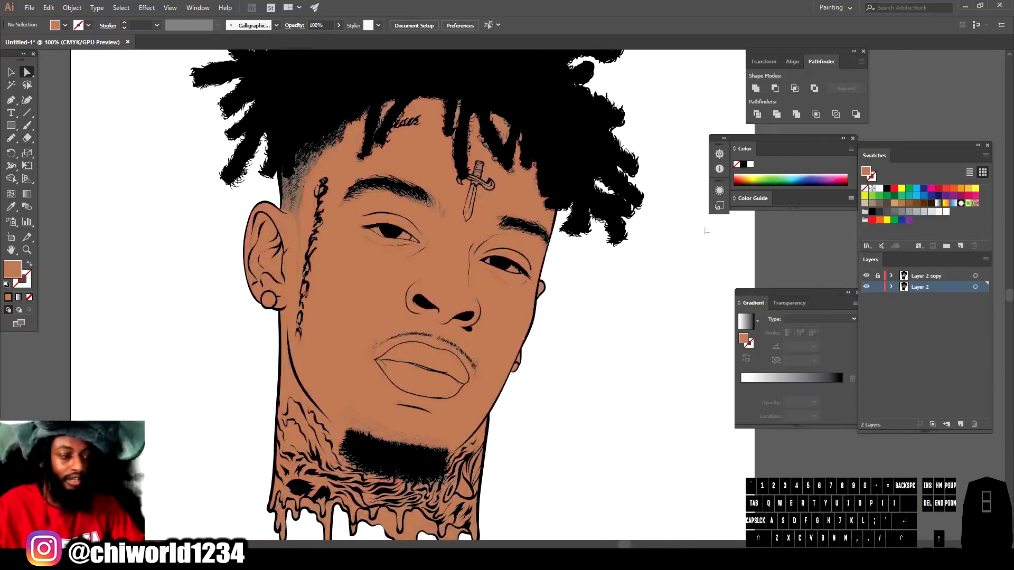
# - Select the group of brown skin shapes on Layer 2 and isolate it for editing
pyautogui.press('v')
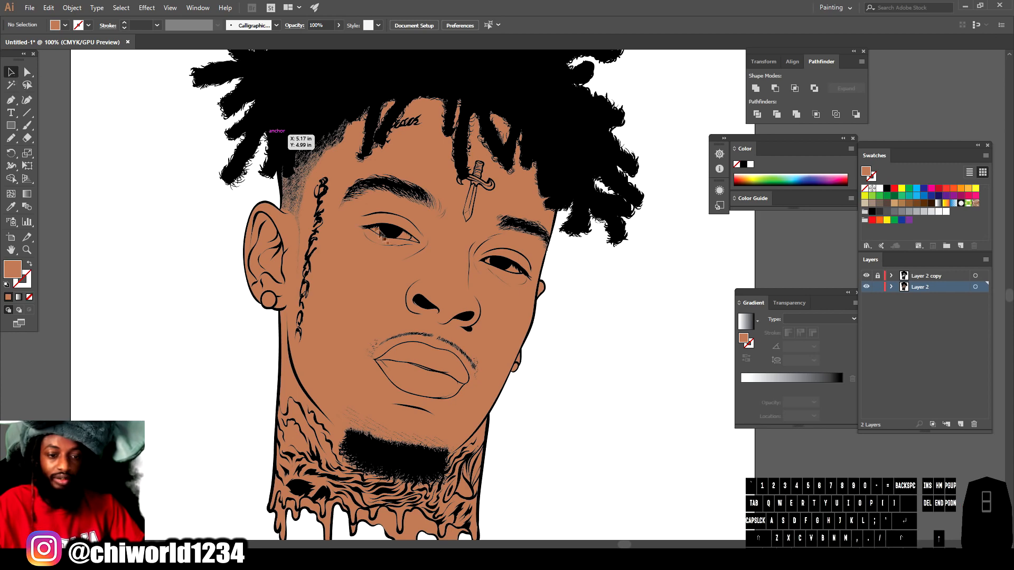
pyautogui.hotkey('ctrl', '=')
pyautogui.hotkey('ctrl', '=')
pyautogui.hotkey('ctrl', '=')
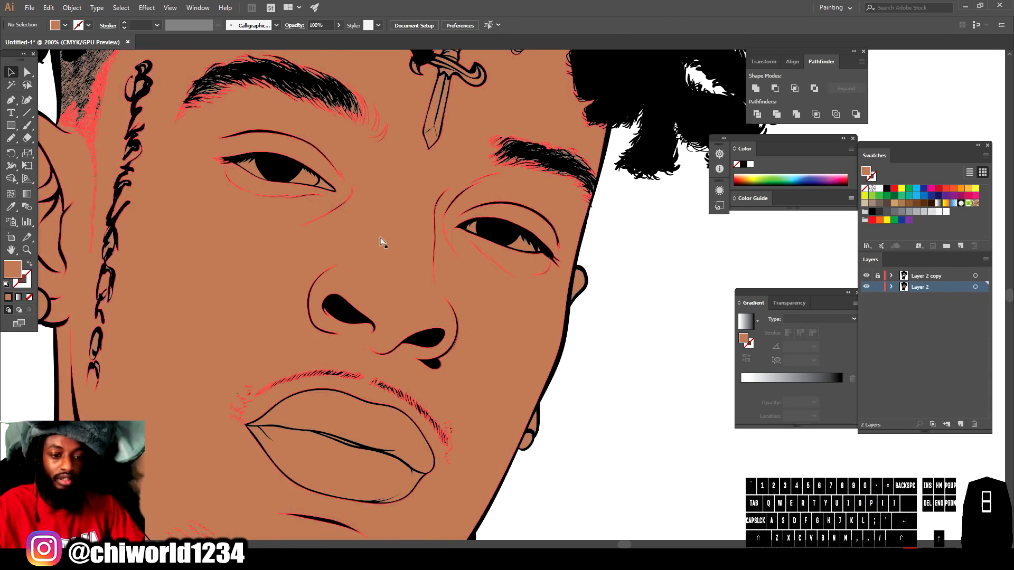
pyautogui.hscroll(-2, 278, 214)
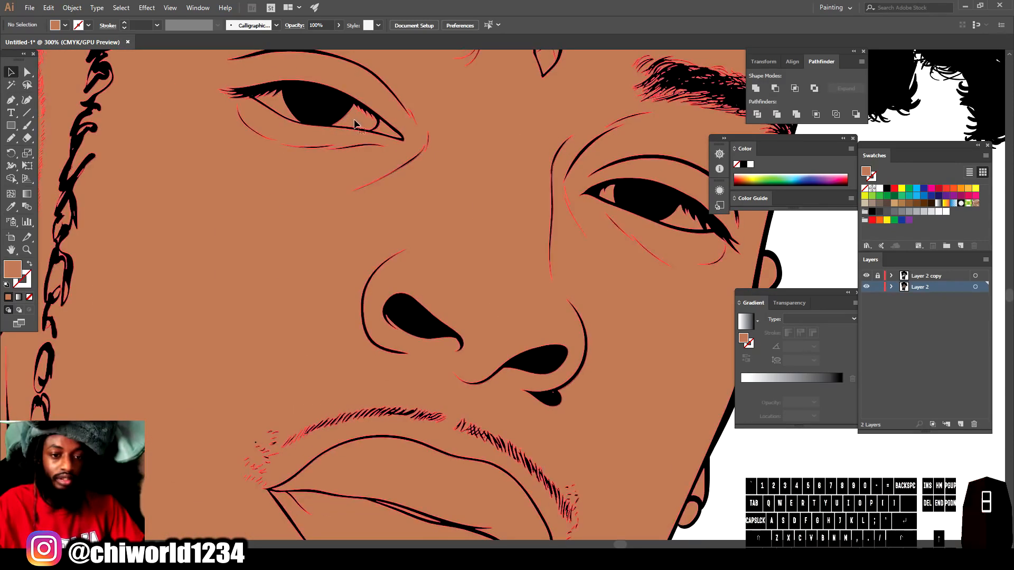
pyautogui.click(354, 123)
pyautogui.rightClick(354, 123)
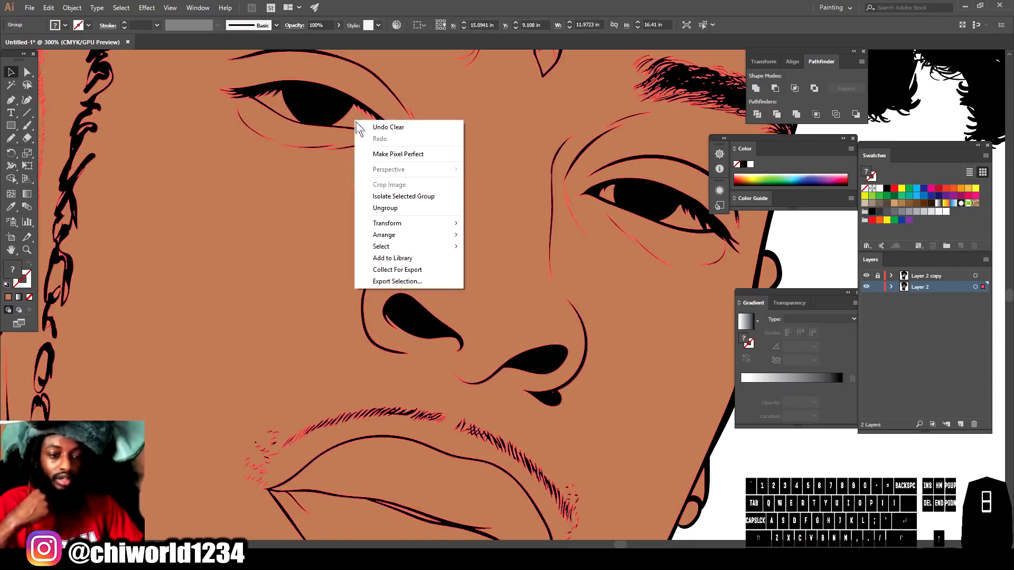
pyautogui.click(400, 196)
# - Select the four brown eyeball areas beside the pupils in both eyes and fill them with white
pyautogui.click(348, 121)
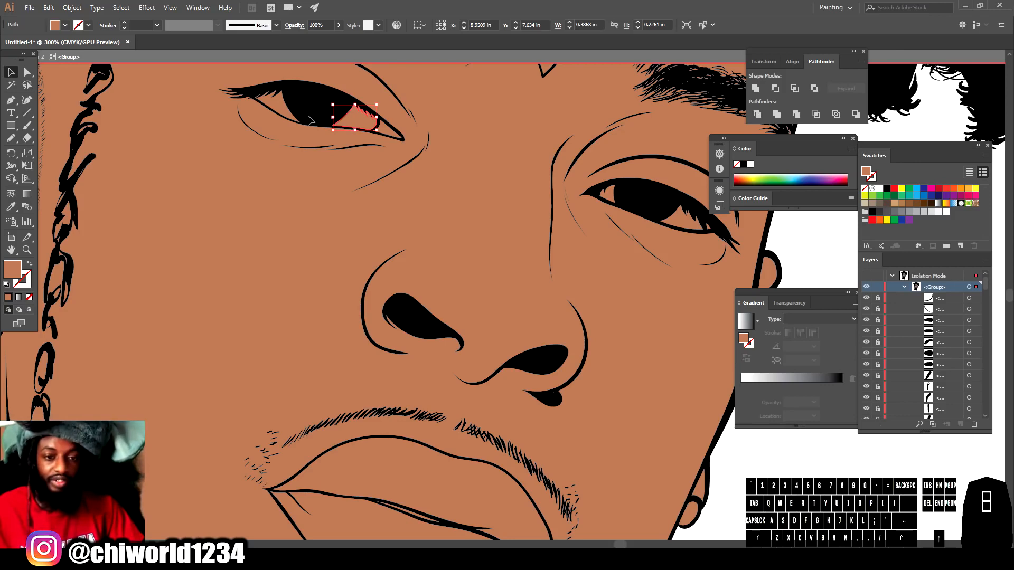
pyautogui.keyDown('shift'); pyautogui.click(270, 104); pyautogui.keyUp('shift')
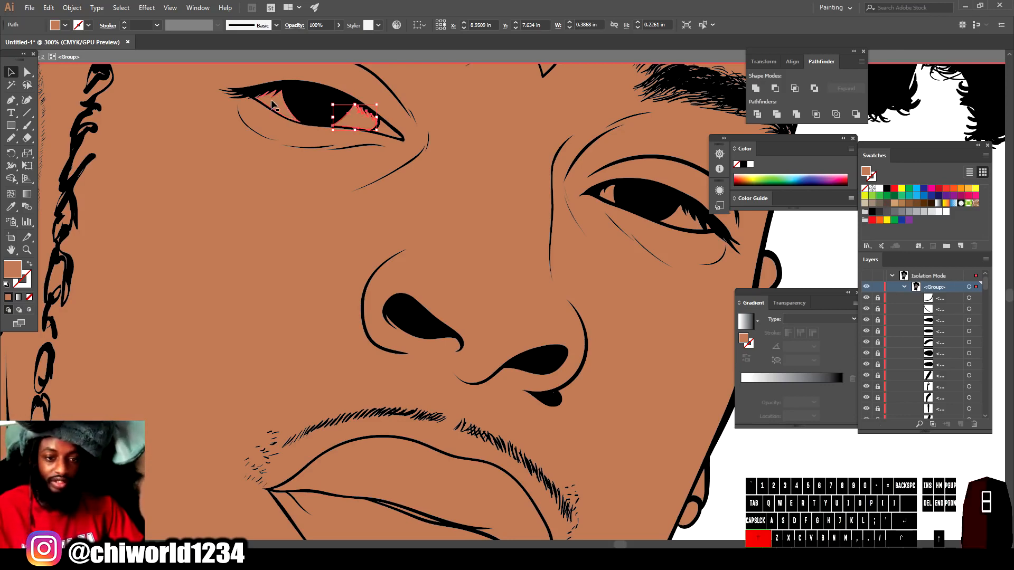
pyautogui.keyDown('shift'); pyautogui.click(608, 196); pyautogui.keyUp('shift')
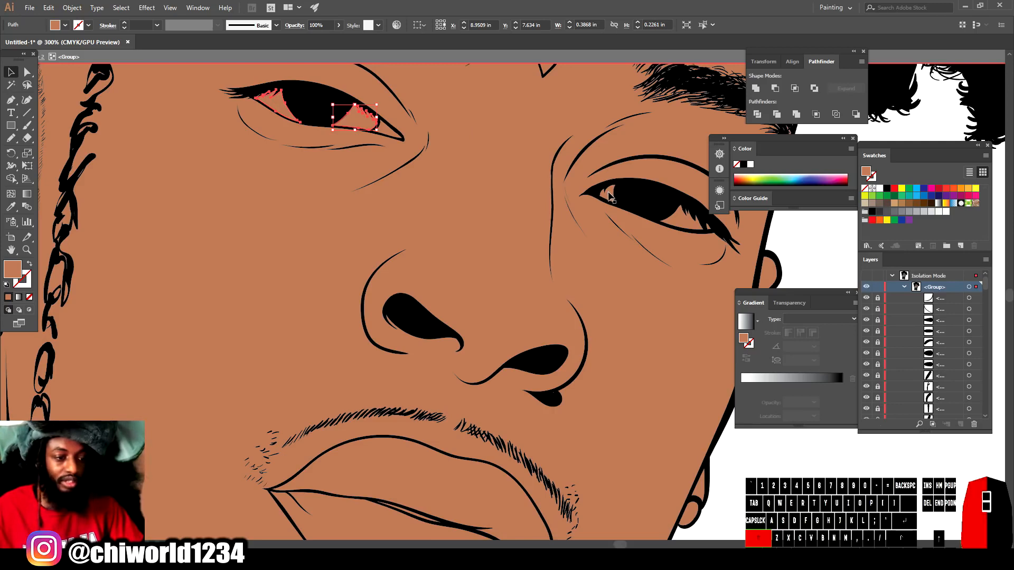
pyautogui.keyDown('shift'); pyautogui.click(707, 228); pyautogui.keyUp('shift')
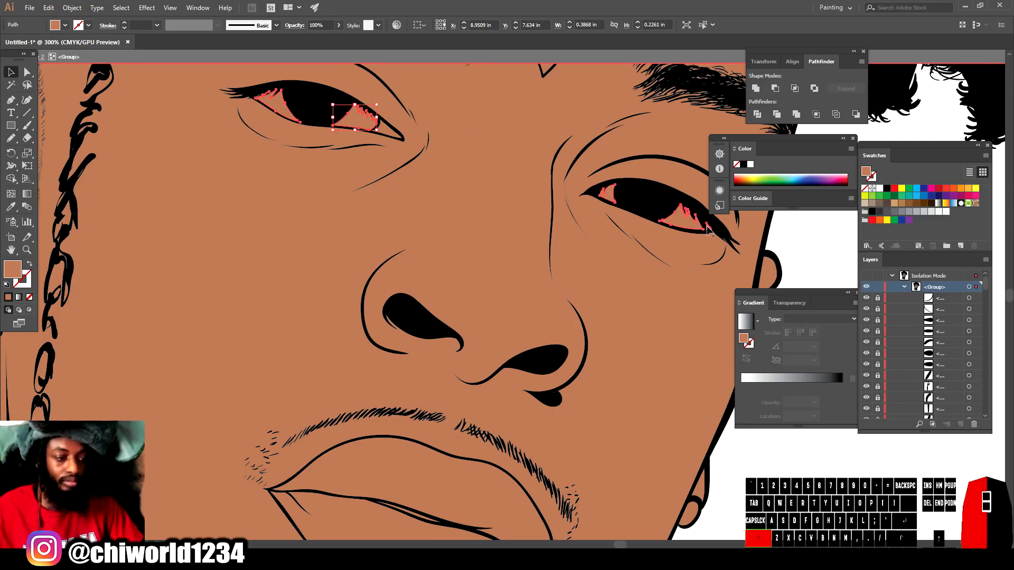
pyautogui.click(945, 212)
pyautogui.click(772, 432)
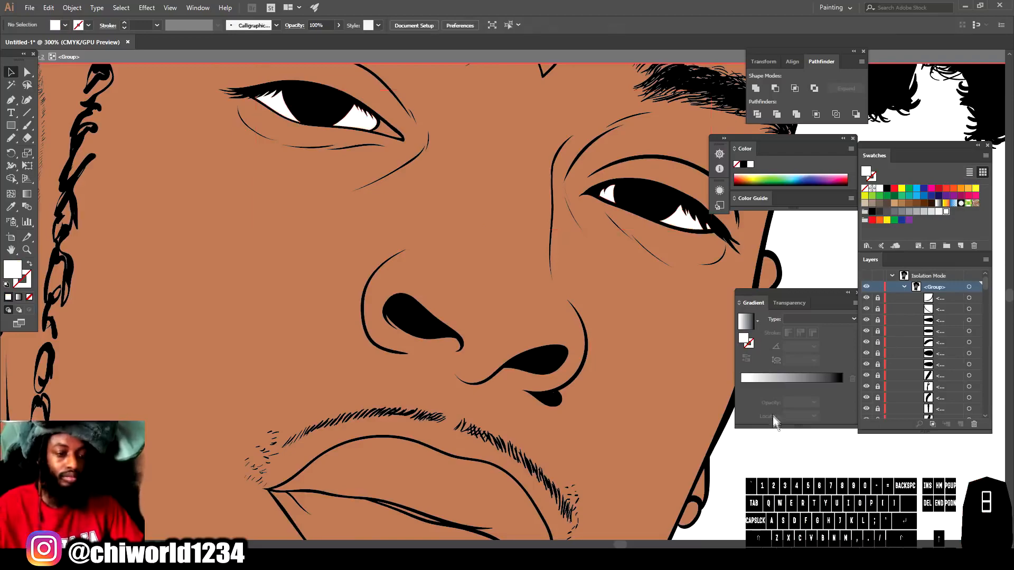
# - Select the round earring shapes on both ears and fill them with light gray
pyautogui.hotkey('ctrl', '-')
pyautogui.hotkey('ctrl', '-')
pyautogui.hotkey('ctrl', '-')
pyautogui.hotkey('ctrl', '-')
pyautogui.hotkey('ctrl', '+')
pyautogui.hotkey('ctrl', '+')
pyautogui.hotkey('ctrl', '+')
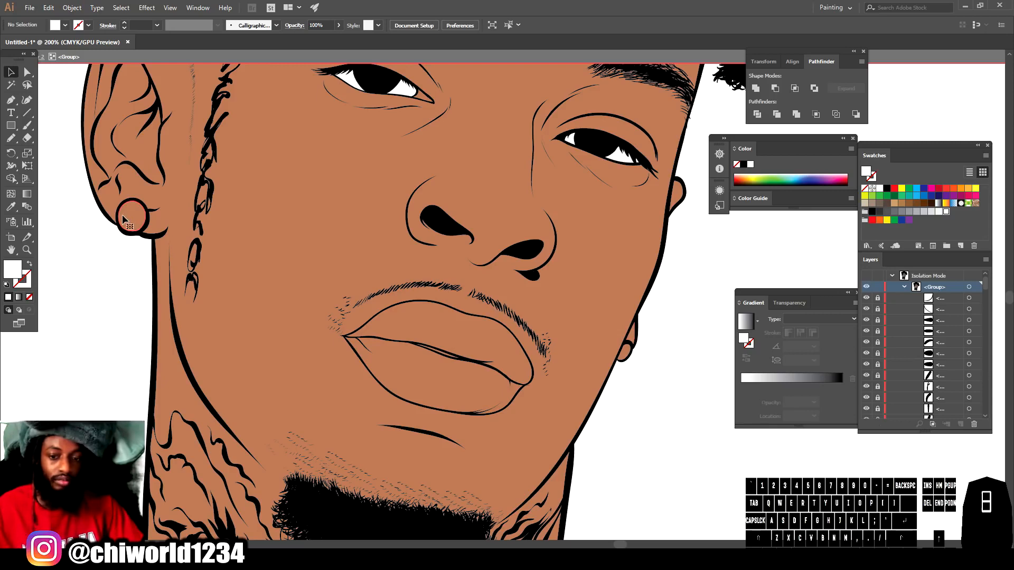
pyautogui.click(123, 219)
pyautogui.keyDown('shift'); pyautogui.click(624, 351); pyautogui.keyUp('shift')
pyautogui.click(930, 211)
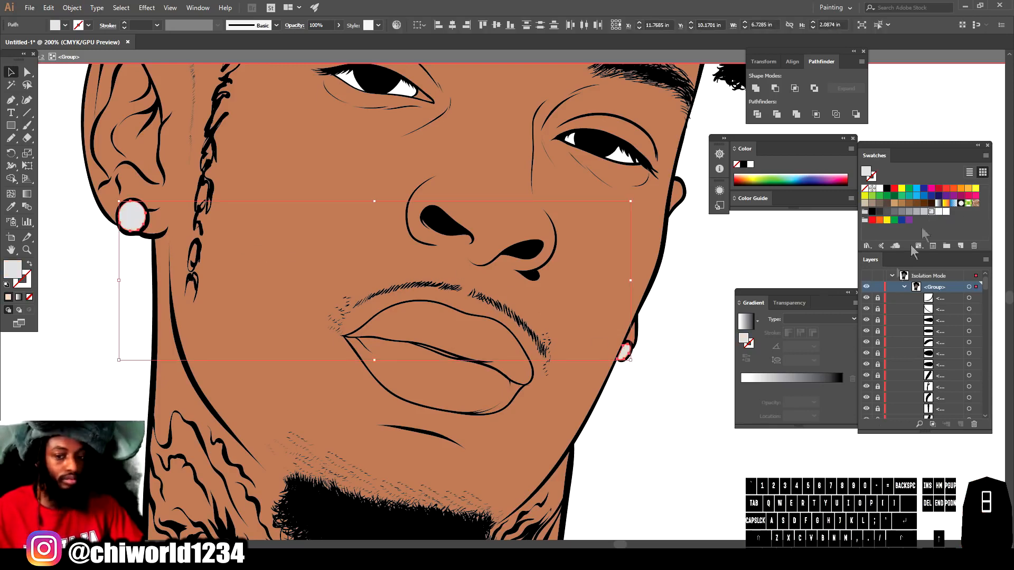
pyautogui.click(688, 441)
# - Select the three drip shapes below the neck and fill them with very dark red (H 2°, S 86%, B 19%)
pyautogui.scroll(-5, 519, 321)
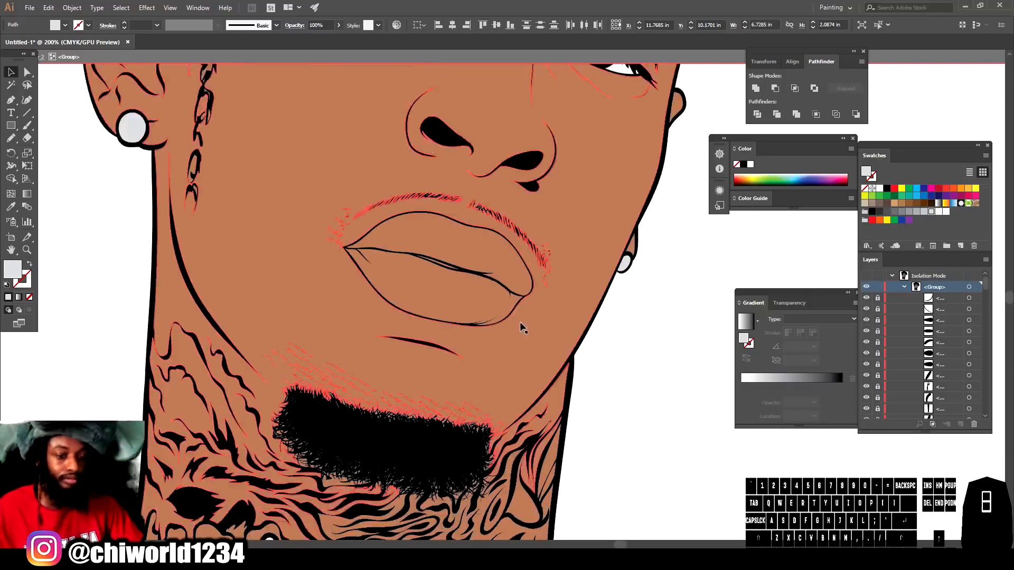
pyautogui.scroll(-3, 411, 426)
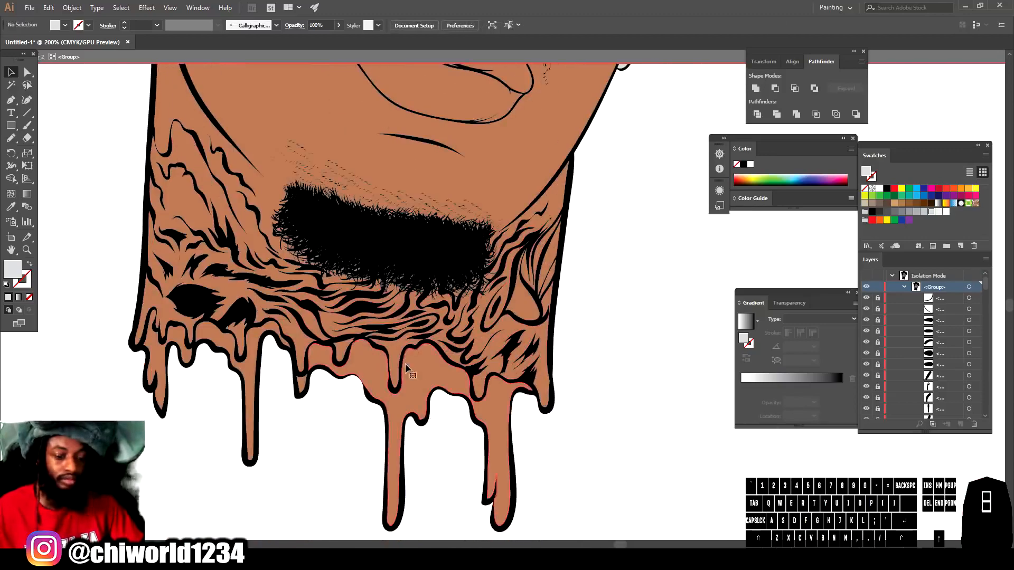
pyautogui.click(404, 363)
pyautogui.keyDown('shift'); pyautogui.click(280, 386); pyautogui.keyUp('shift')
pyautogui.keyDown('shift'); pyautogui.click(153, 372); pyautogui.keyUp('shift')
pyautogui.doubleClick(13, 269)
pyautogui.moveTo(800, 525); pyautogui.dragTo(799, 530)
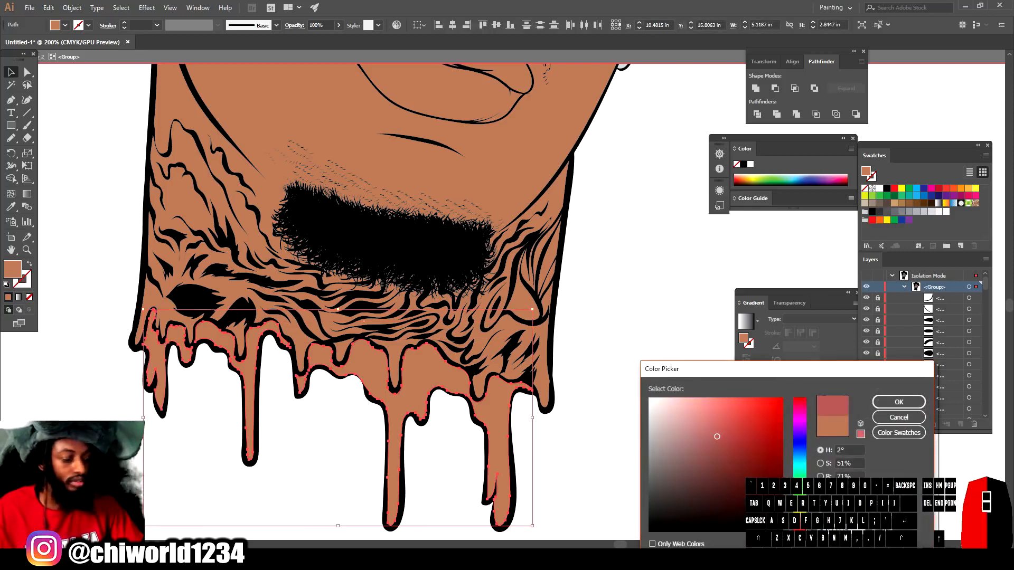
pyautogui.moveTo(716, 436); pyautogui.dragTo(741, 500)
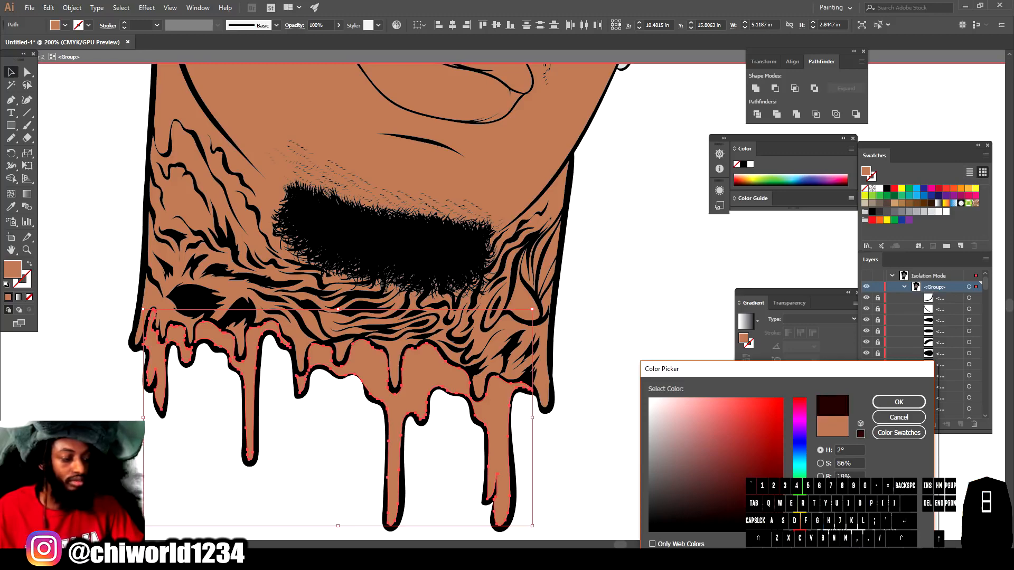
pyautogui.click(897, 403)
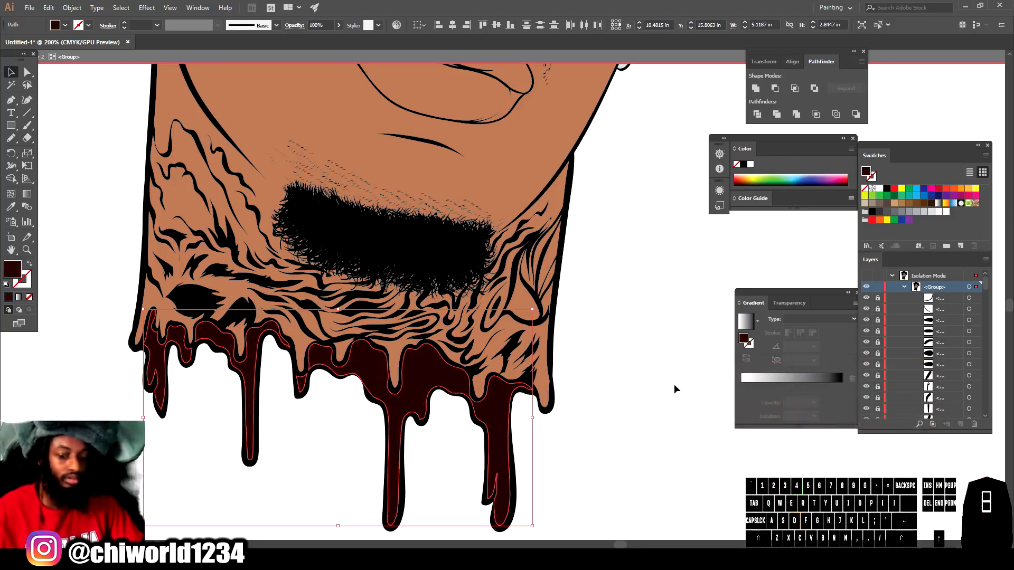
pyautogui.click(673, 384)
# - Fill the upper lip with a muted reddish brown (H 9°, S 49%, B 60%)
pyautogui.hotkey('ctrl', '-')
pyautogui.hotkey('ctrl', '-')
pyautogui.hotkey('ctrl', '-')
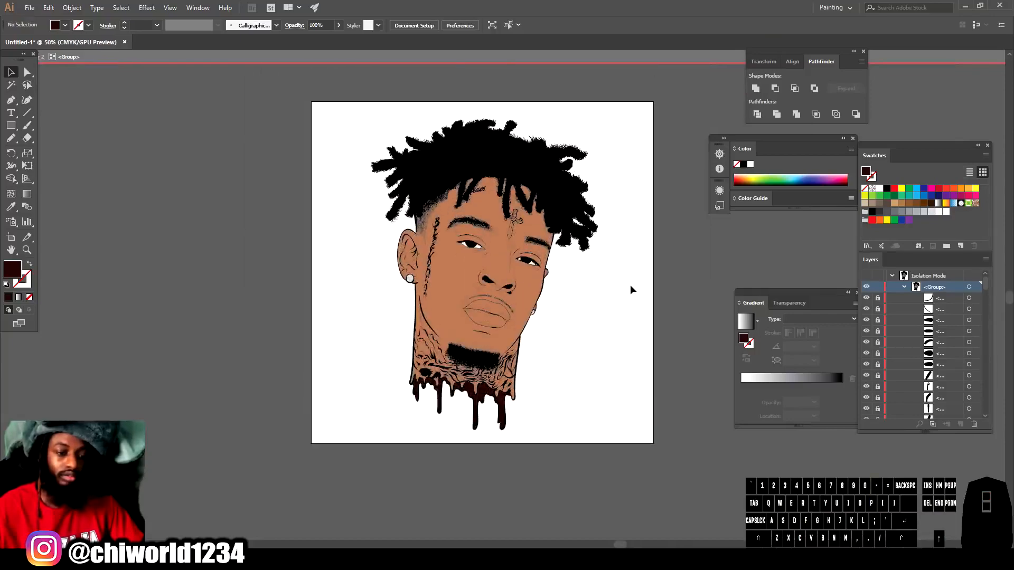
pyautogui.hotkey('ctrl', '=')
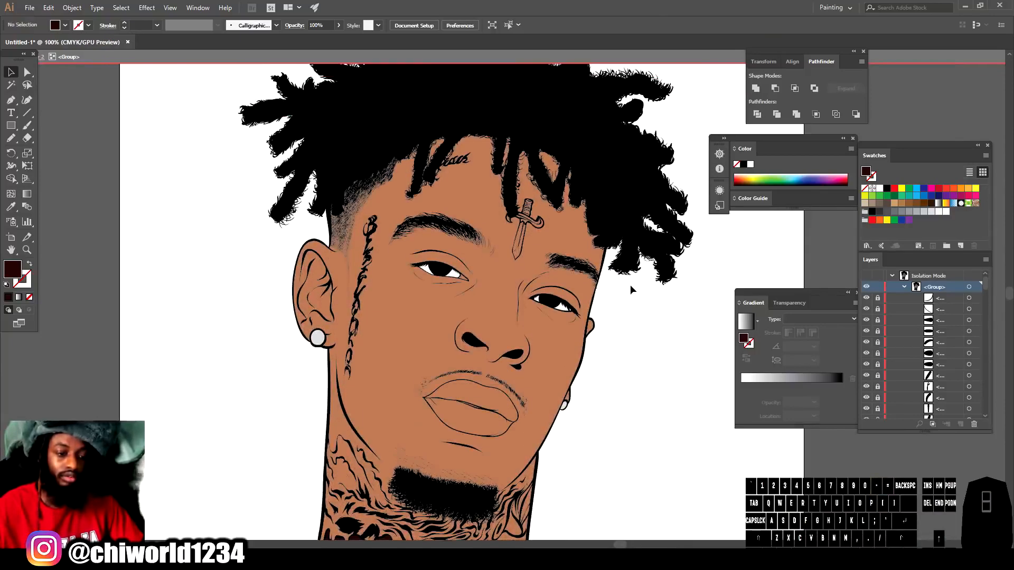
pyautogui.hotkey('ctrl', '=')
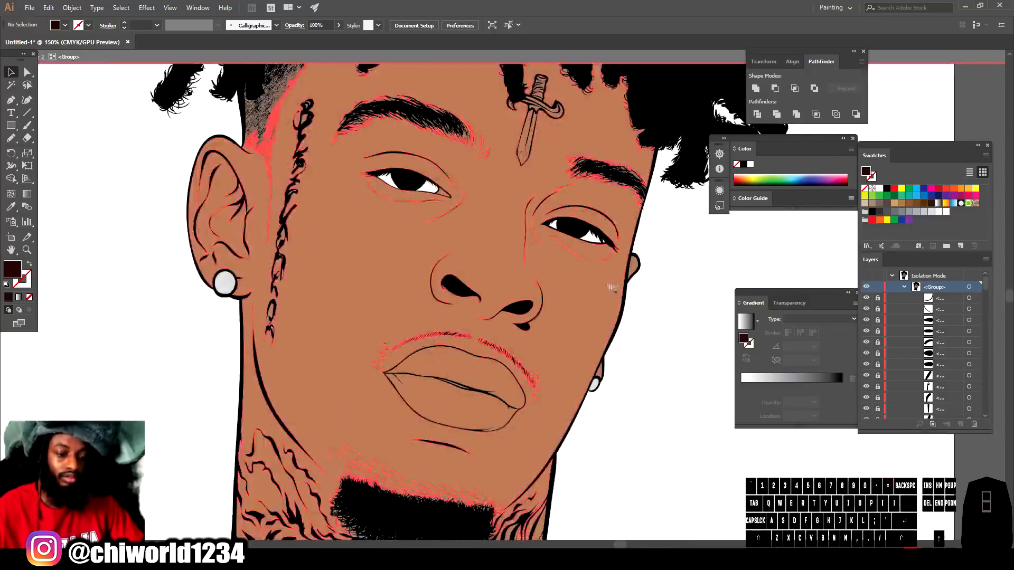
pyautogui.hotkey('ctrl', '=')
pyautogui.hotkey('ctrl', '=')
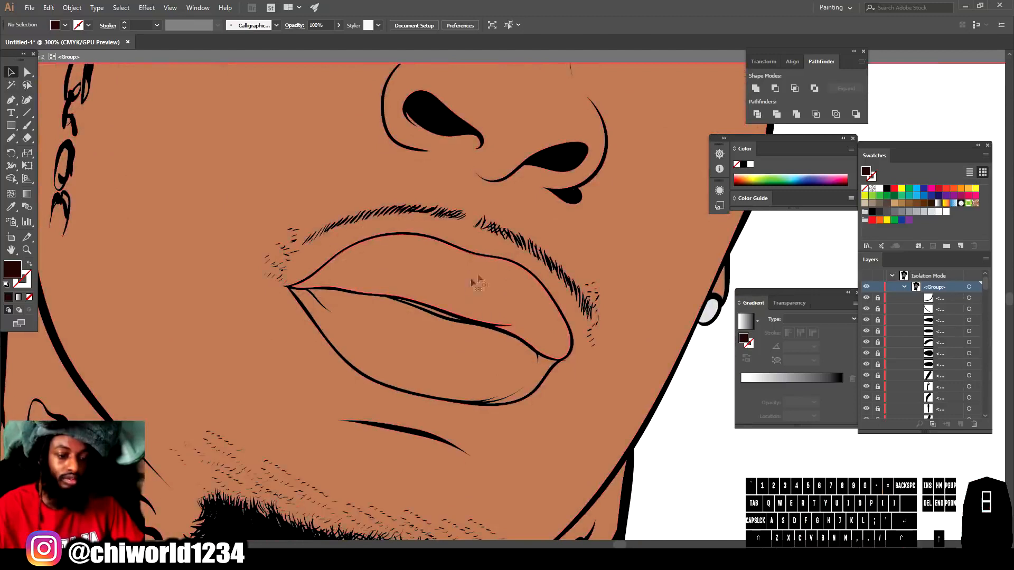
pyautogui.click(477, 283)
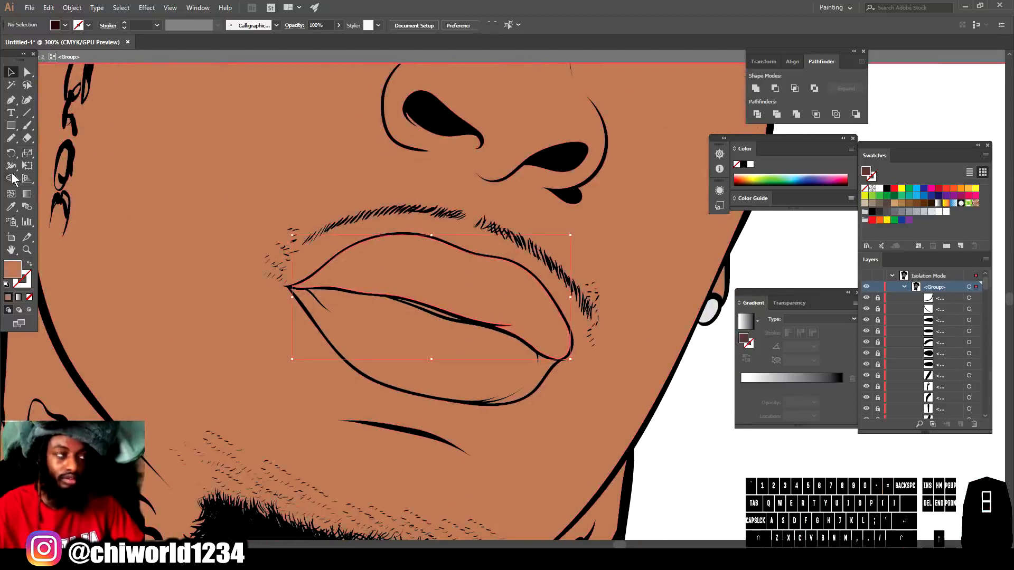
pyautogui.doubleClick(20, 272)
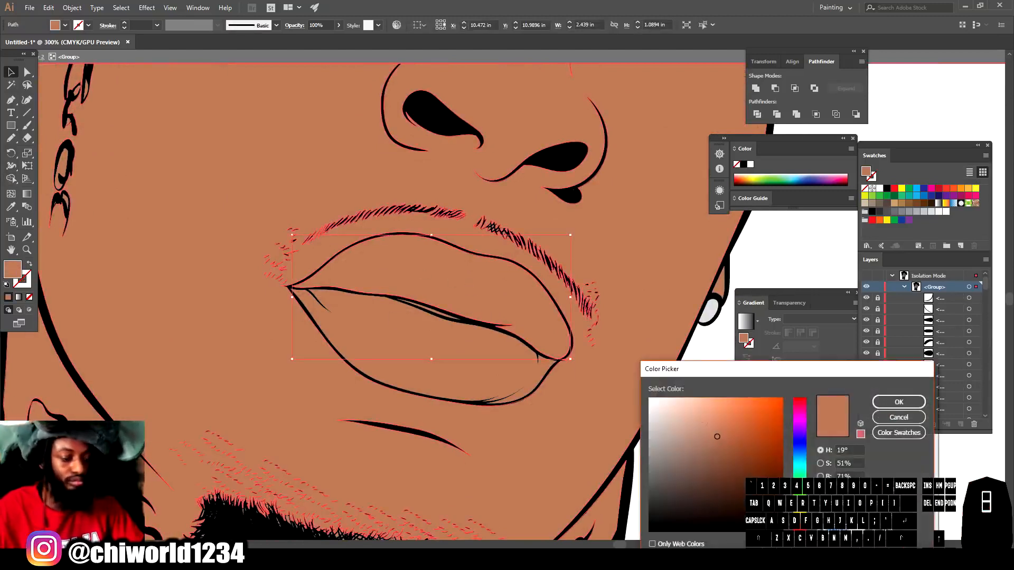
pyautogui.moveTo(717, 436); pyautogui.dragTo(730, 462)
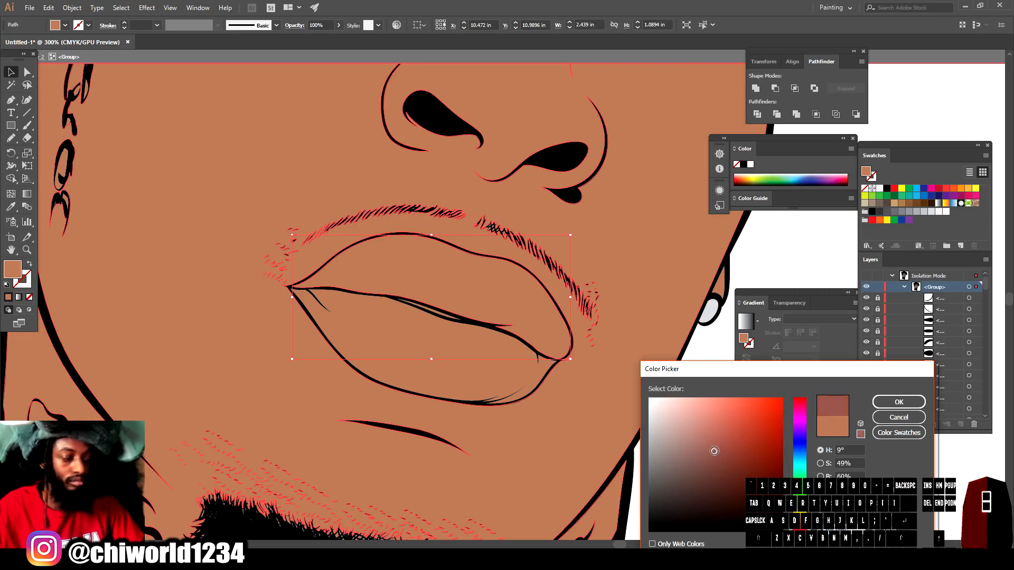
pyautogui.click(898, 401)
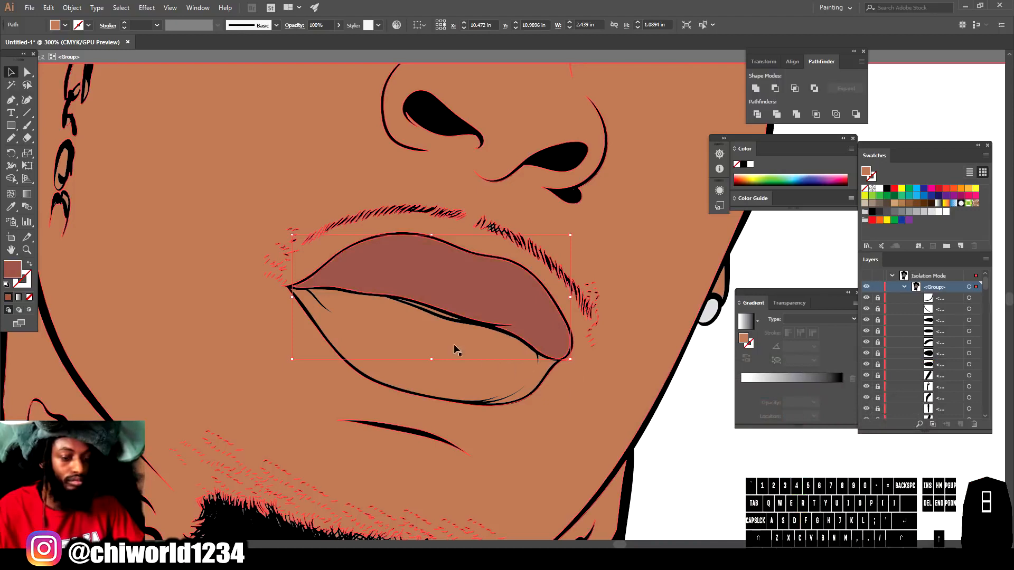
# - Fill the lower lip with salmon pink (H 8°, S 43%, B 88%)
pyautogui.click(457, 350)
pyautogui.doubleClick(20, 272)
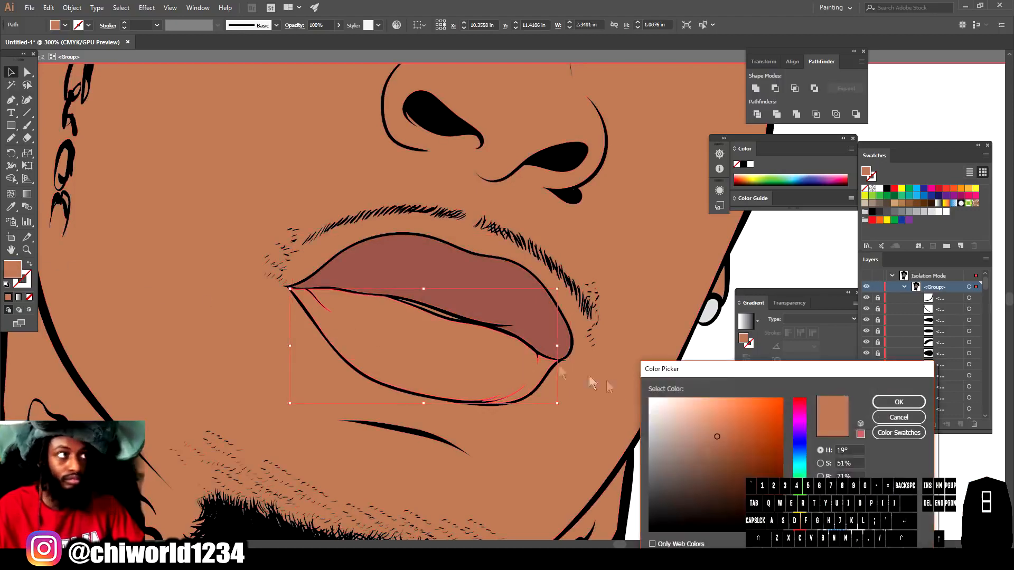
pyautogui.moveTo(799, 522); pyautogui.dragTo(799, 528)
pyautogui.moveTo(723, 453); pyautogui.dragTo(711, 415)
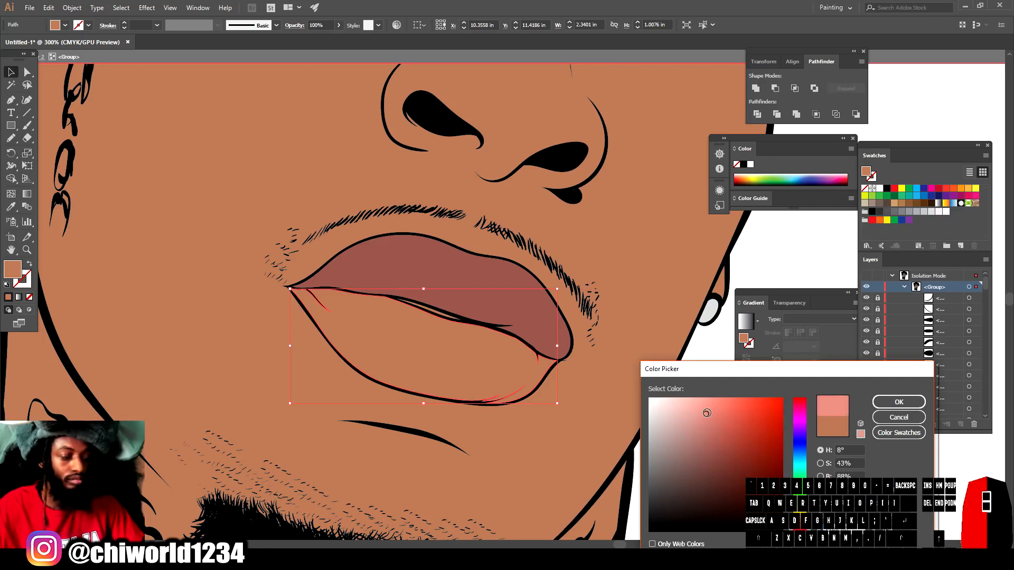
pyautogui.click(899, 402)
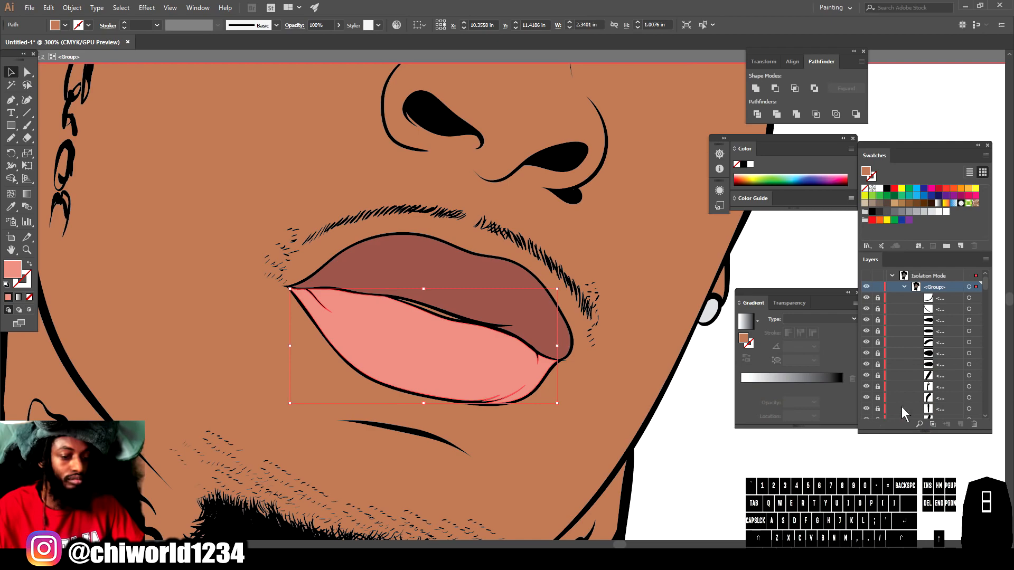
pyautogui.click(737, 468)
# - Fill the inner corner of the eye on the portrait's left side with the lower lip's pink, sampled with the Eyedropper
pyautogui.hotkey('ctrl', '-')
pyautogui.hotkey('ctrl', '-')
pyautogui.hotkey('ctrl', '-')
pyautogui.hotkey('ctrl', '-')
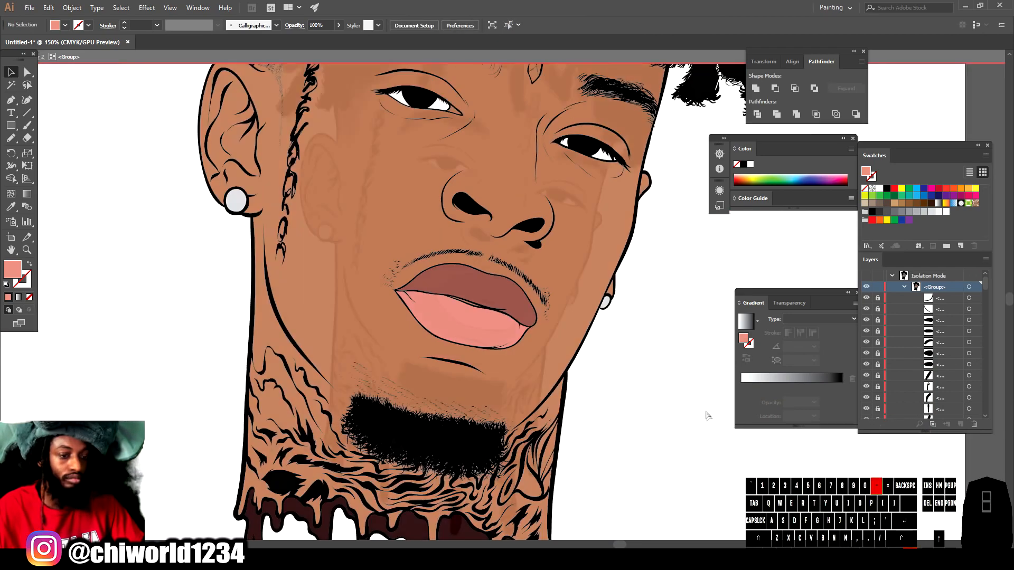
pyautogui.hotkey('ctrl', '+')
pyautogui.hotkey('ctrl', '+')
pyautogui.hotkey('ctrl', '+')
pyautogui.hotkey('ctrl', '+')
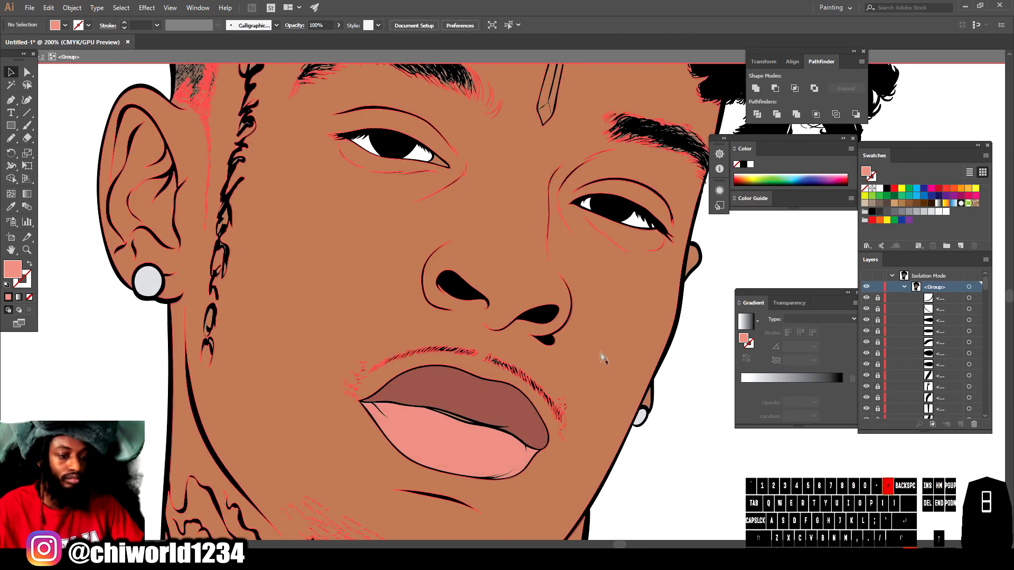
pyautogui.click(404, 98)
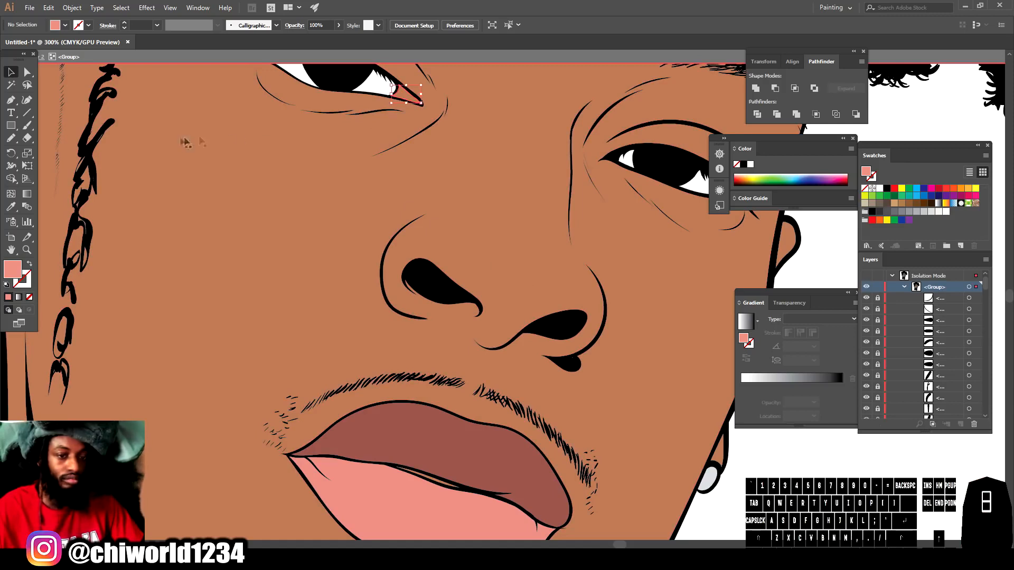
pyautogui.click(11, 207)
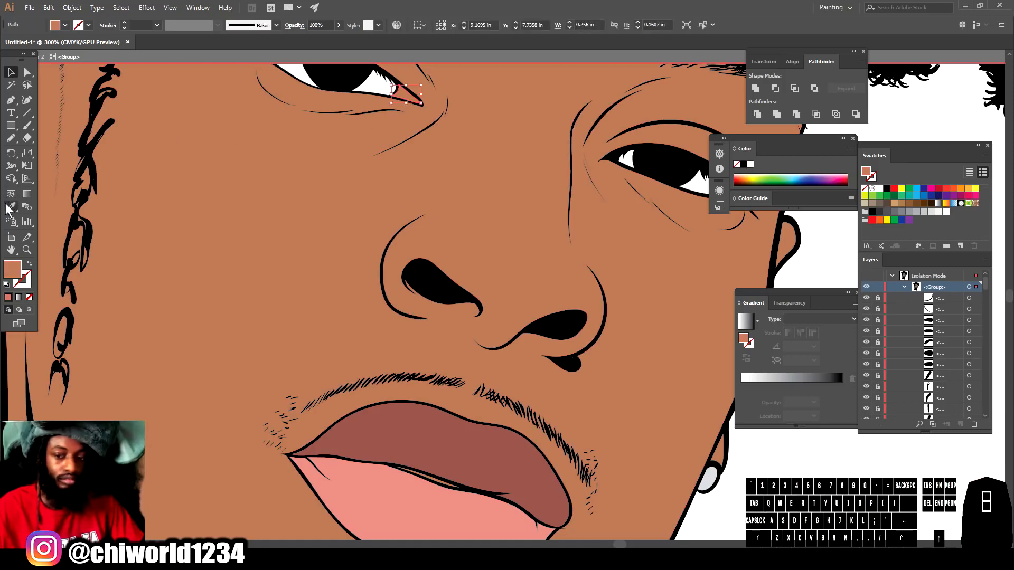
pyautogui.click(414, 486)
pyautogui.press('v')
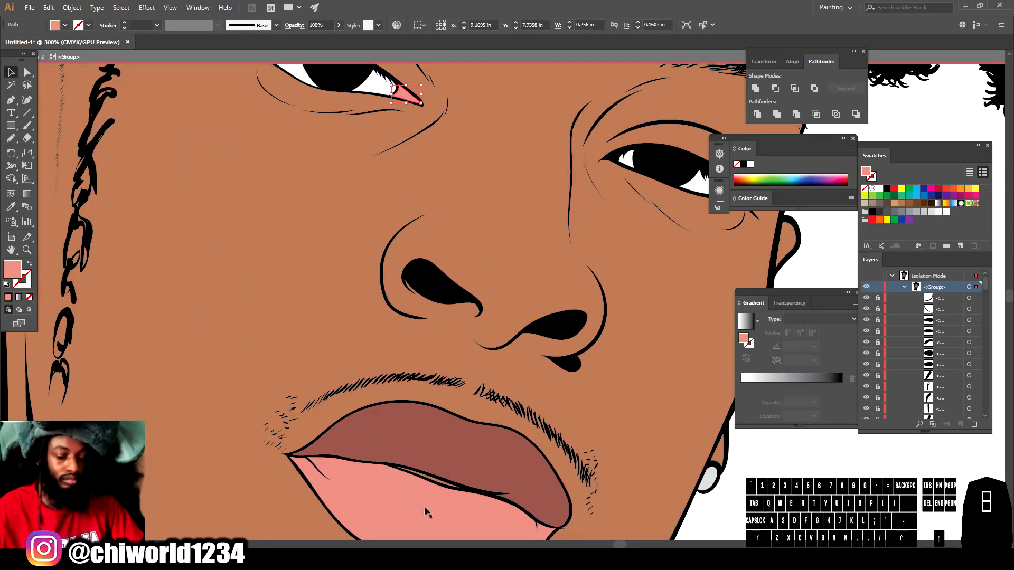
# - Fill the narrow opening between the upper and lower lips with white
pyautogui.click(442, 487)
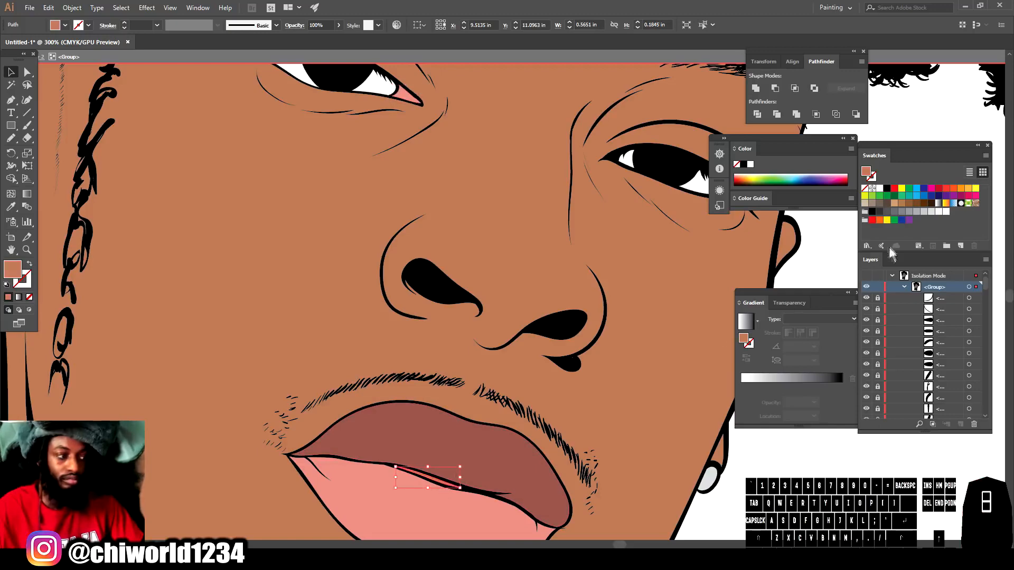
pyautogui.click(946, 211)
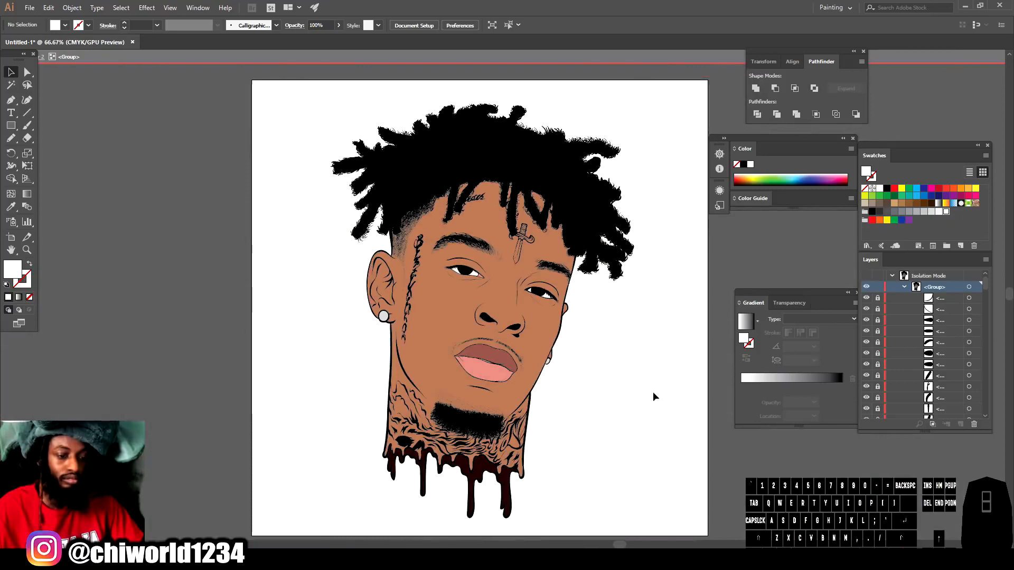
pyautogui.hotkey('ctrl', '=')
pyautogui.hscroll(1, 651, 392)
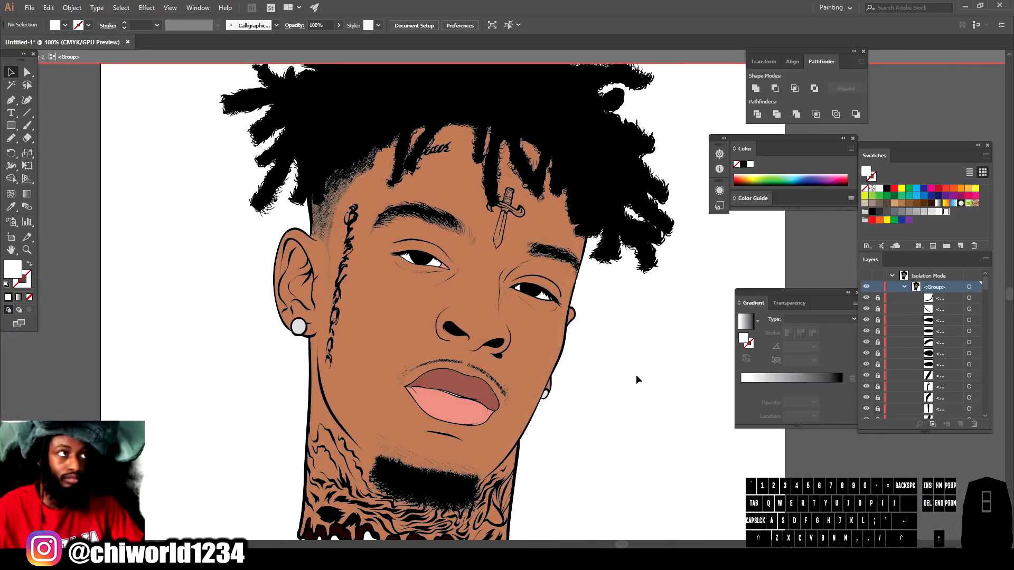
pyautogui.hotkey('ctrl', '-')
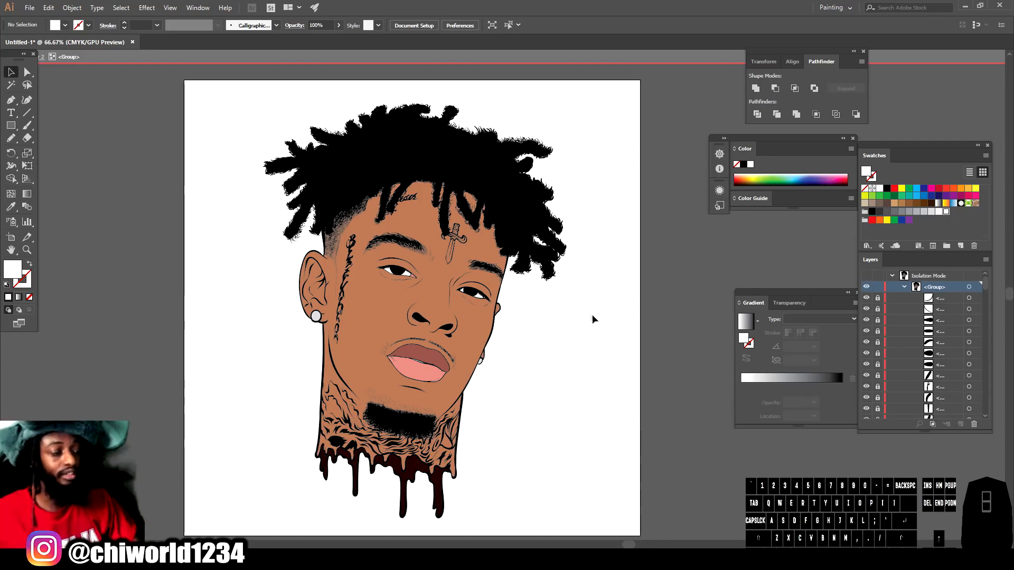
# - Leave the group's isolation mode, lock Layer 2 and add a new layer directly above it
pyautogui.doubleClick(664, 456)
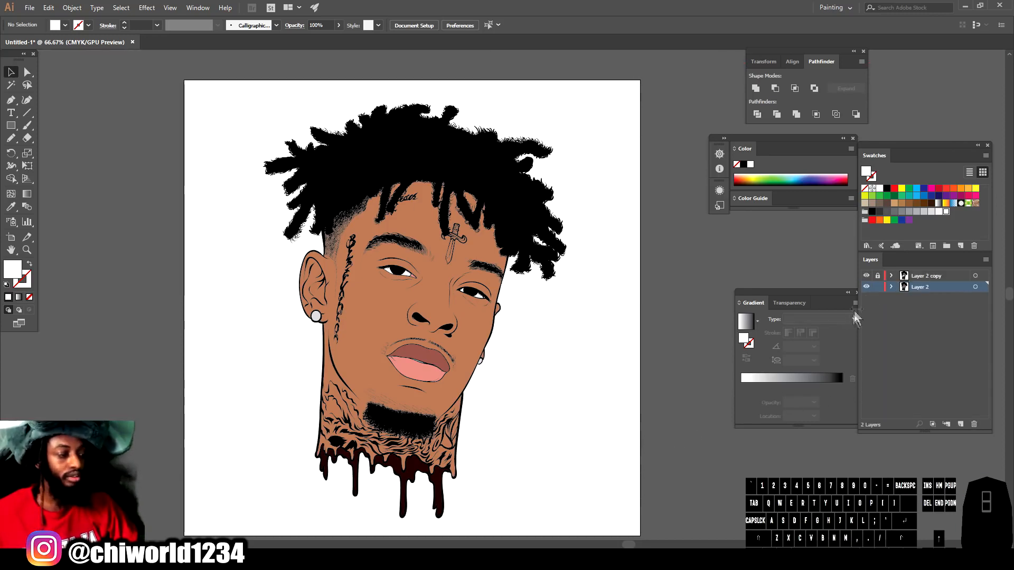
pyautogui.click(877, 287)
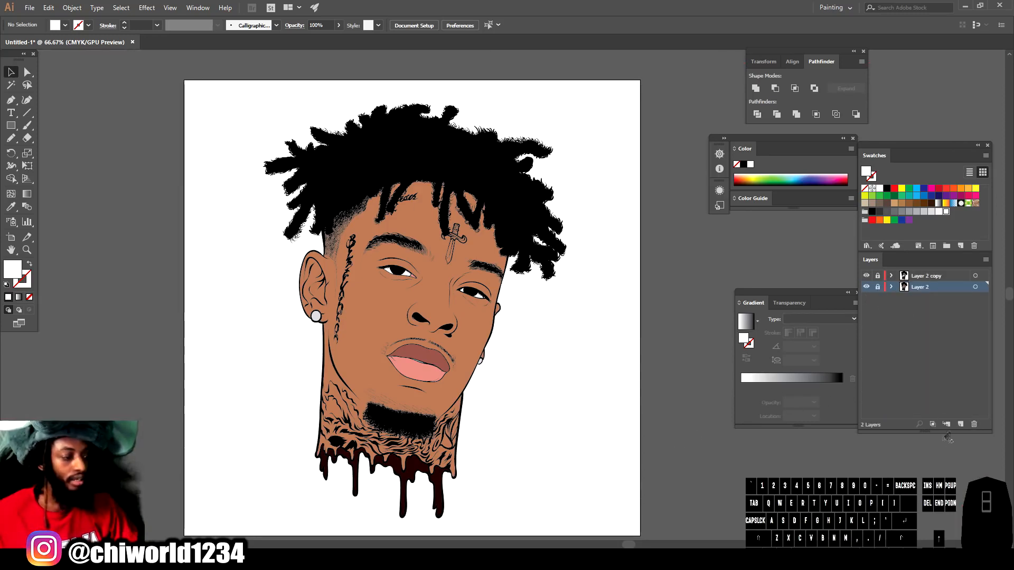
pyautogui.click(960, 424)
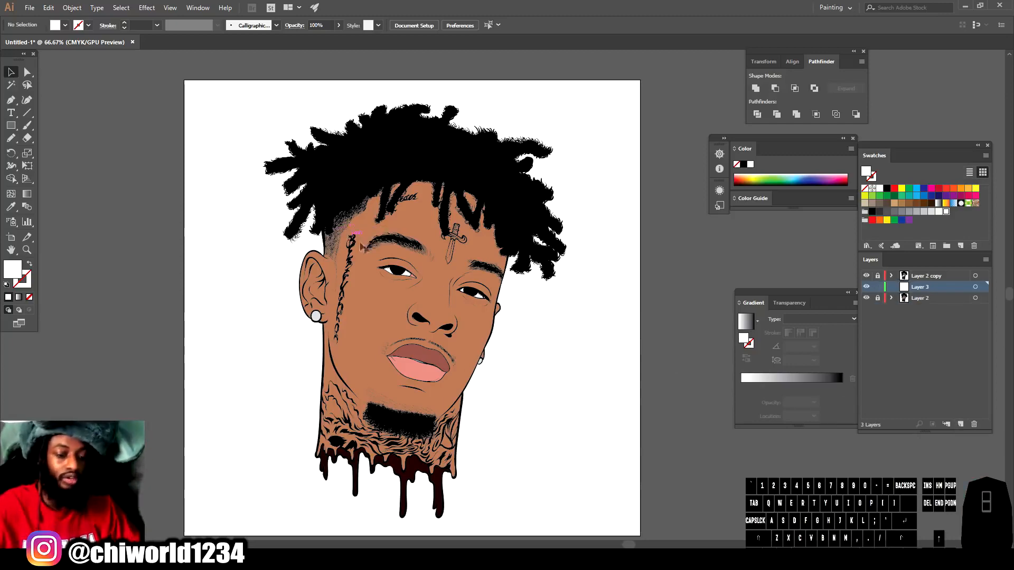
# - Sample the skin color with the Eyedropper and darken the fill to a deep reddish brown (H 11°, S 62%, B 30%)
pyautogui.hotkey('ctrl', '-')
pyautogui.hotkey('ctrl', '=')
pyautogui.hotkey('ctrl', '=')
pyautogui.hotkey('ctrl', '=')
pyautogui.hotkey('ctrl', '=')
pyautogui.click(11, 207)
pyautogui.click(465, 288)
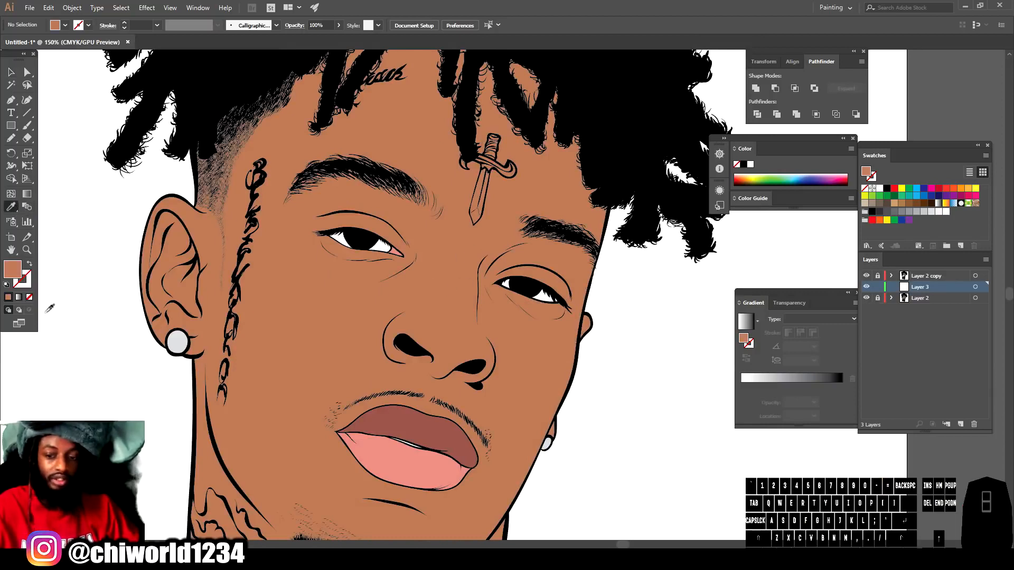
pyautogui.doubleClick(12, 269)
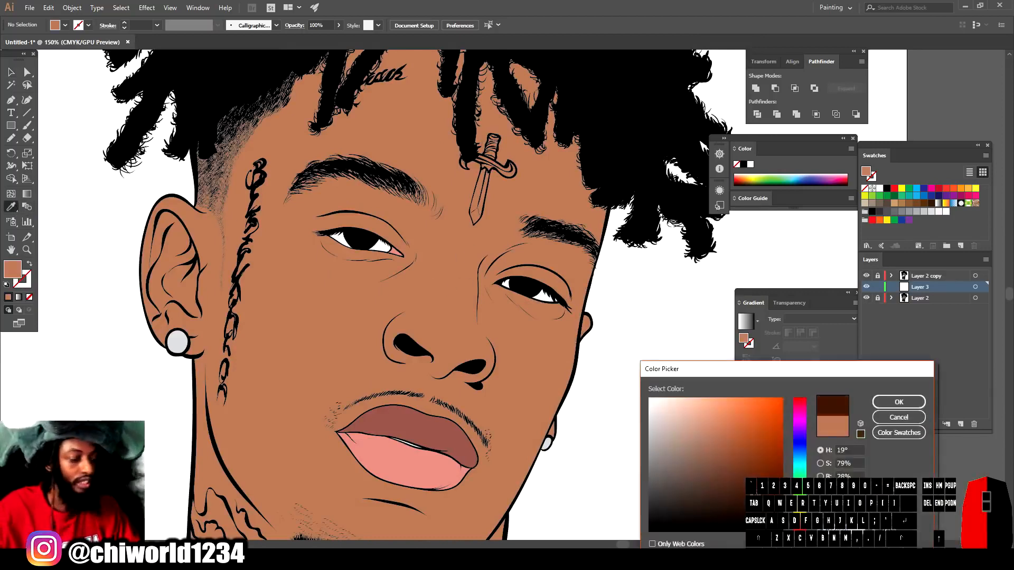
pyautogui.moveTo(754, 491); pyautogui.dragTo(753, 491)
pyautogui.moveTo(800, 524); pyautogui.dragTo(800, 528)
pyautogui.moveTo(752, 492)
pyautogui.mouseDown()
pyautogui.moveTo(735, 496)
pyautogui.moveTo(731, 487)
pyautogui.mouseUp()
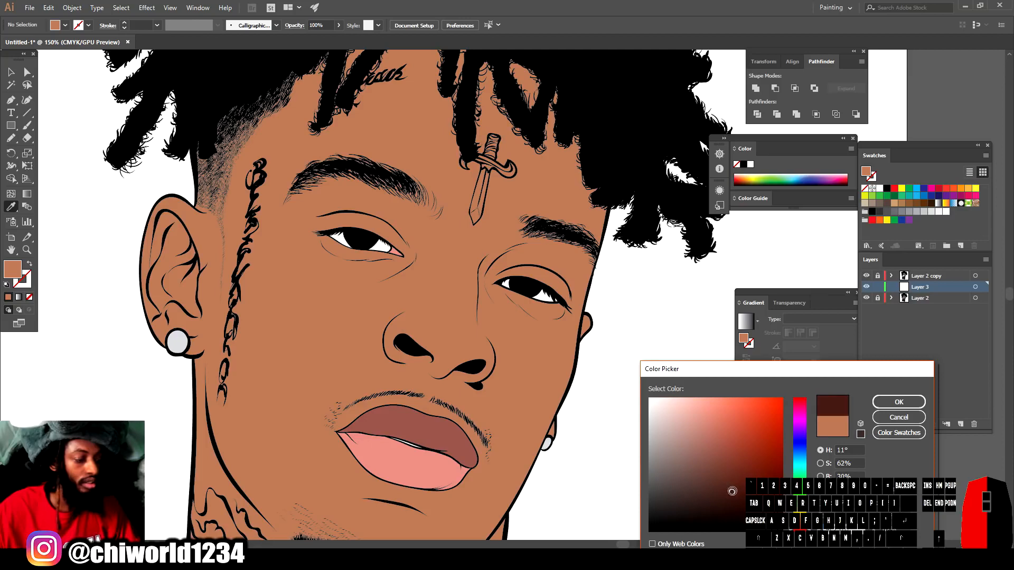
pyautogui.moveTo(731, 491); pyautogui.dragTo(732, 491)
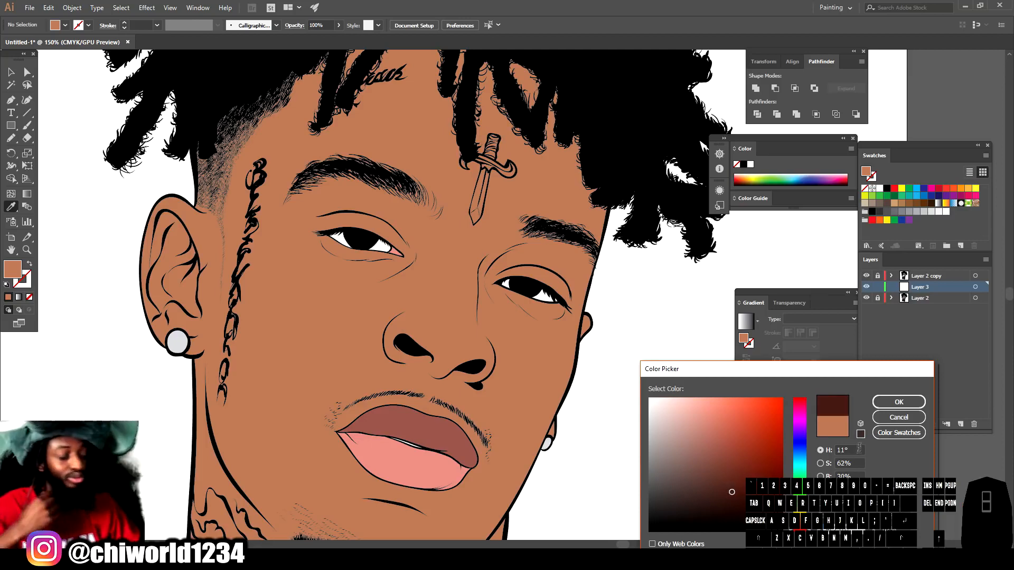
pyautogui.click(898, 402)
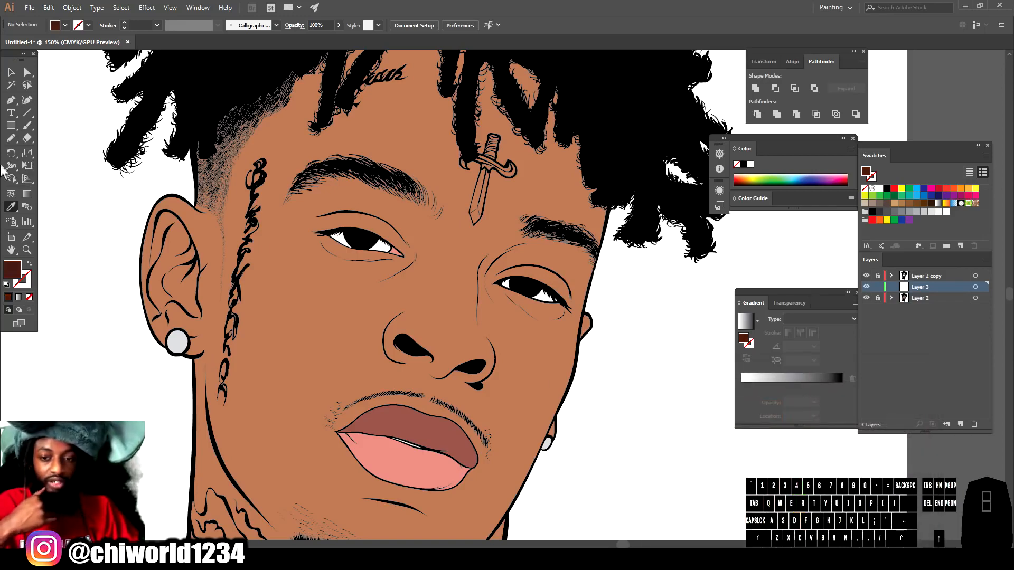
# - Draw a jagged shadow with the Pencil tool under the lower lip and along the jaw on the portrait's right side
pyautogui.click(10, 207)
pyautogui.scroll(-5, 122, 248)
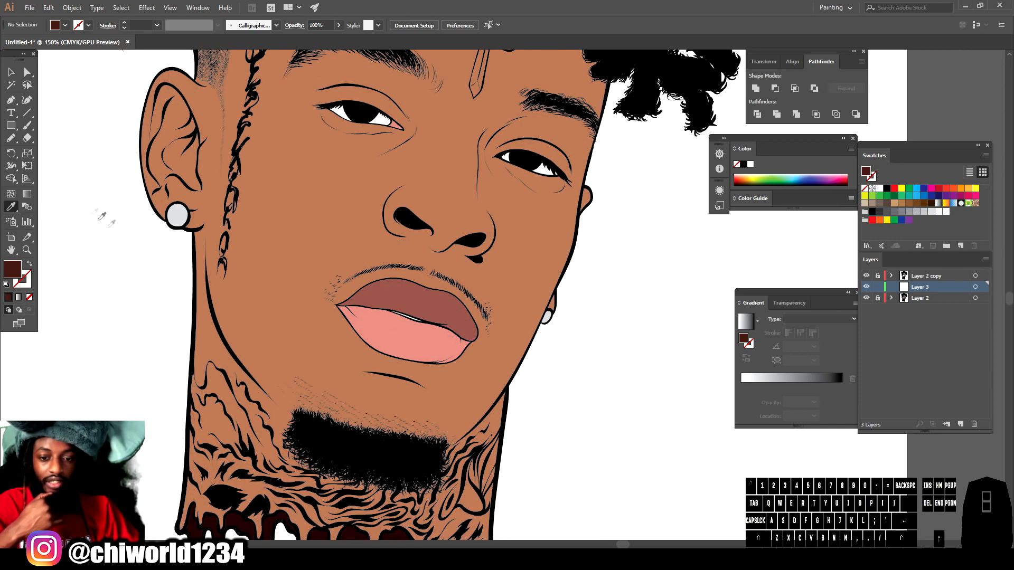
pyautogui.click(11, 139)
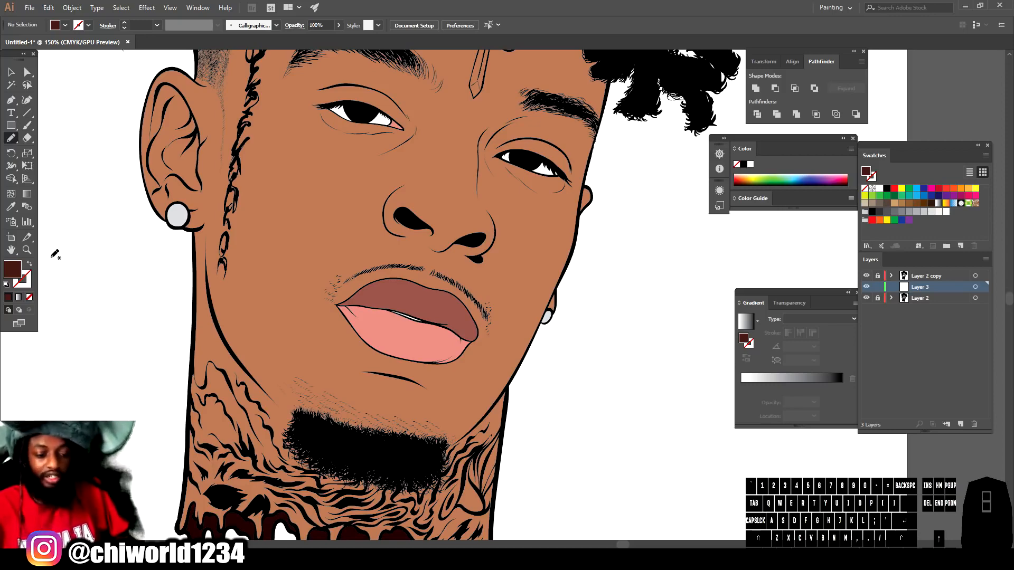
pyautogui.hotkey('ctrl', '-')
pyautogui.hotkey('ctrl', '=')
pyautogui.hotkey('ctrl', '=')
pyautogui.hotkey('ctrl', '=')
pyautogui.hscroll(2, 462, 350)
pyautogui.hscroll(-3, 454, 338)
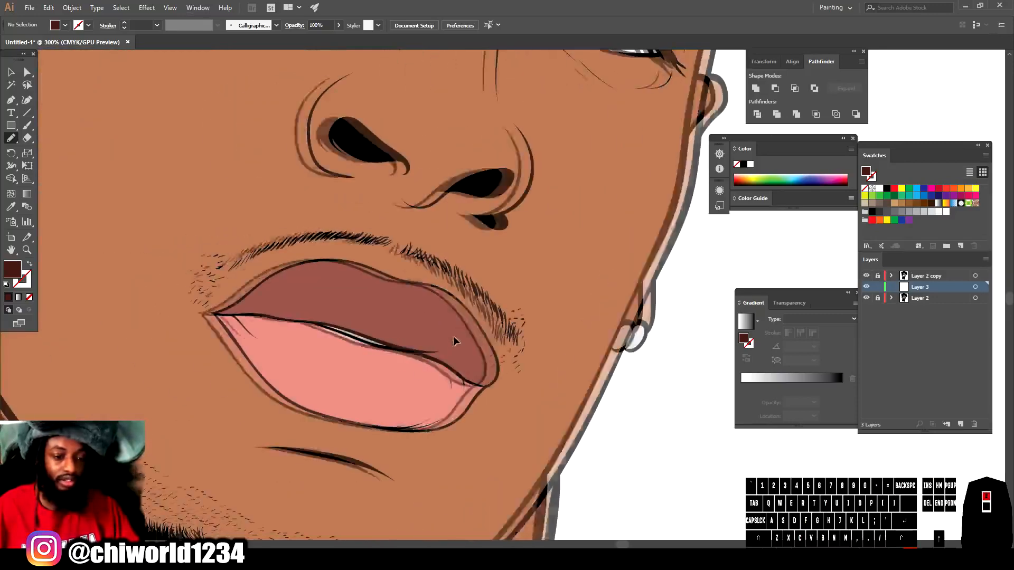
pyautogui.scroll(-3, 455, 340)
pyautogui.click(29, 127)
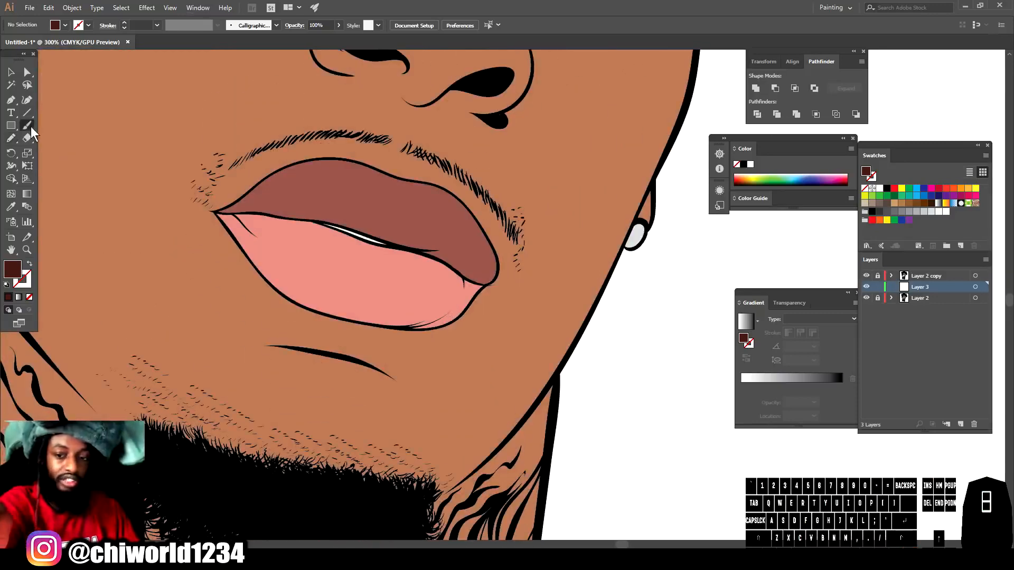
pyautogui.click(11, 139)
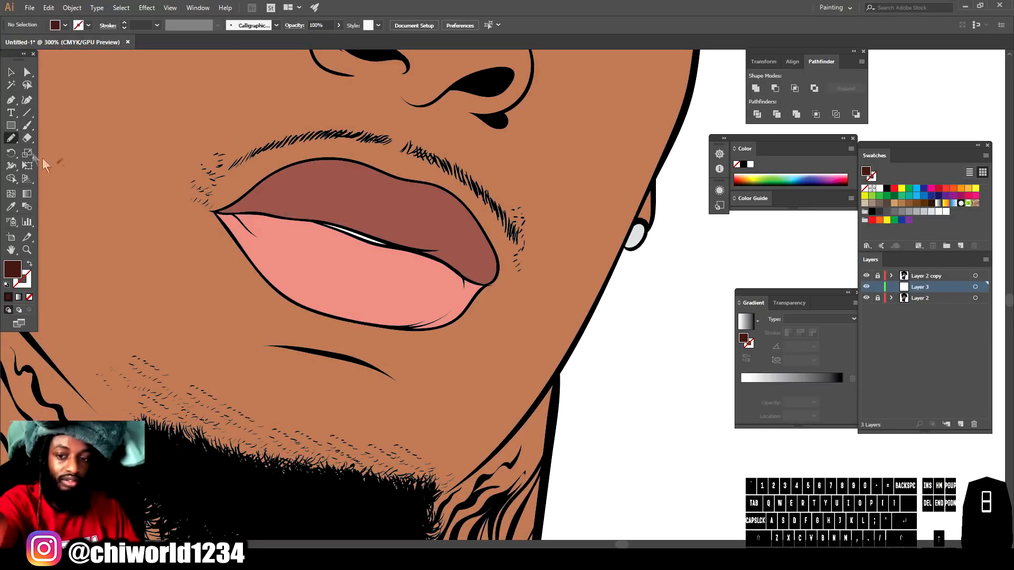
pyautogui.moveTo(311, 492); pyautogui.dragTo(327, 492)
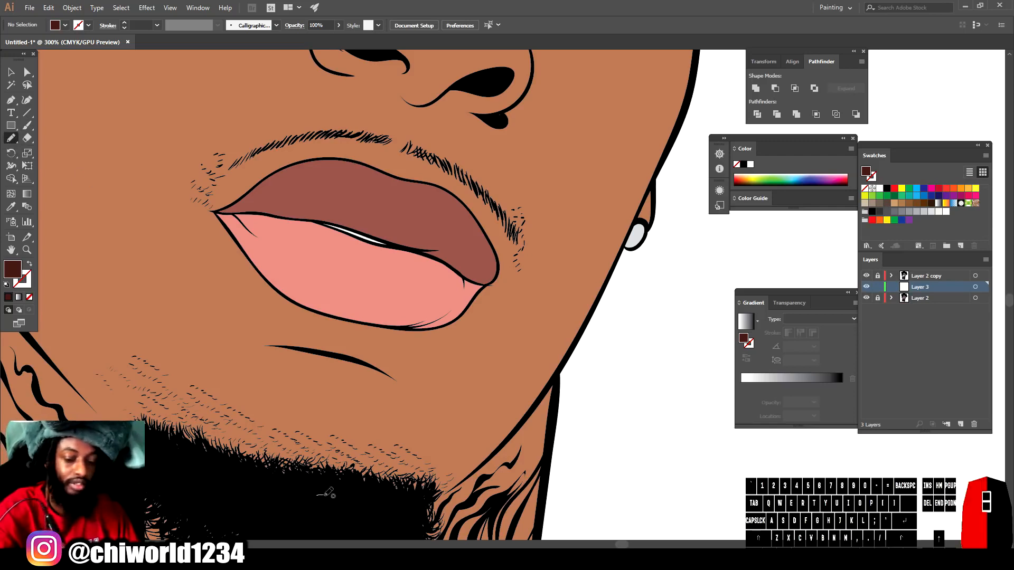
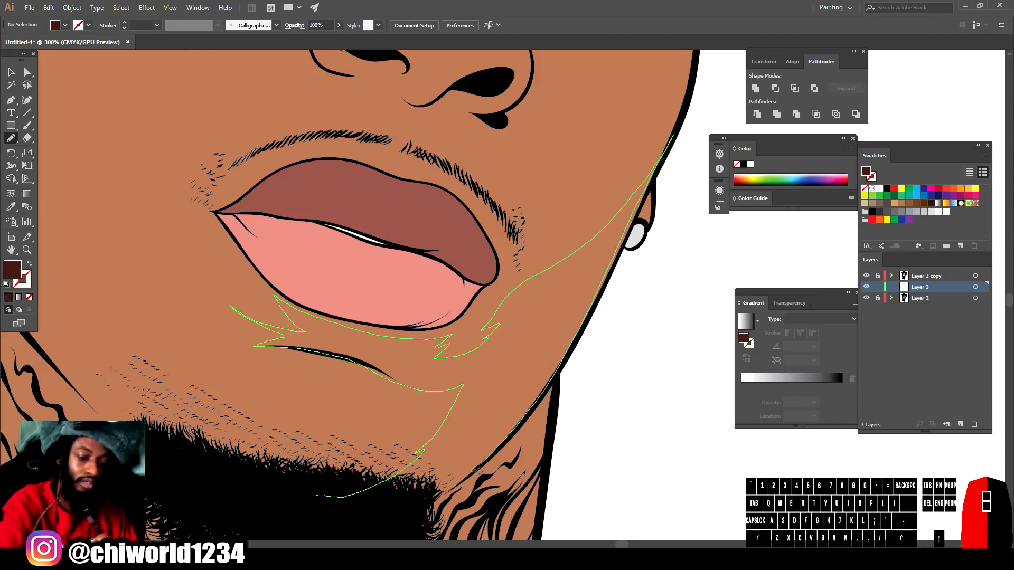
pyautogui.moveTo(294, 500); pyautogui.dragTo(316, 497)
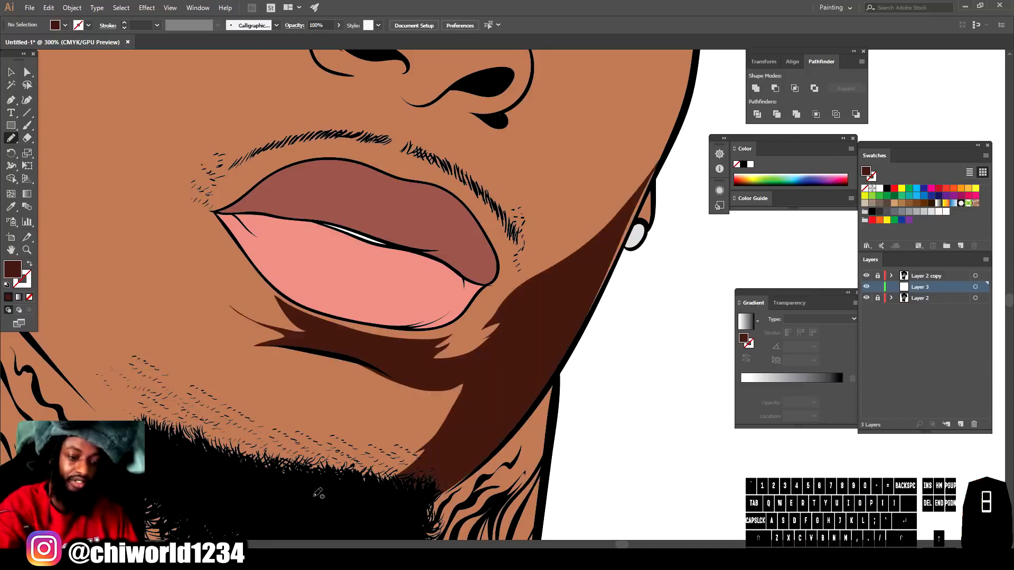
# - Extend the jaw shadow up the cheek along the face outline on the portrait's right side
pyautogui.hotkey('ctrl', '1')
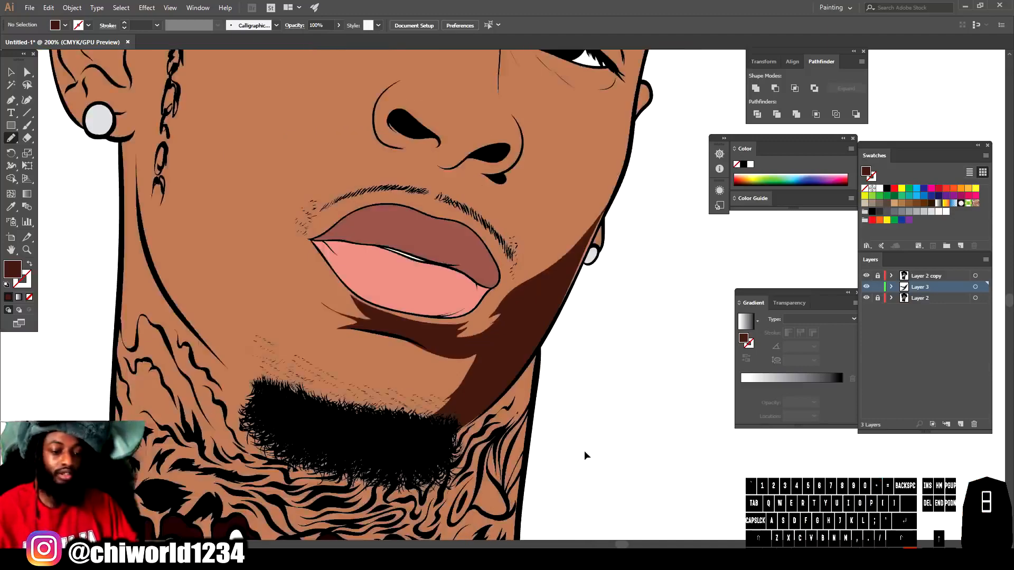
pyautogui.scroll(4, 589, 446)
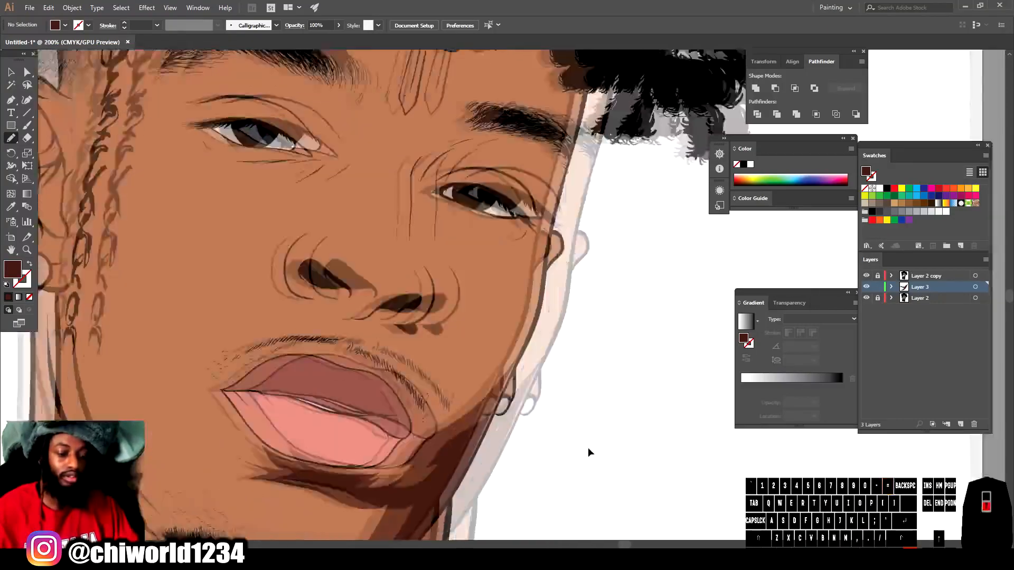
pyautogui.moveTo(362, 432); pyautogui.dragTo(358, 493)
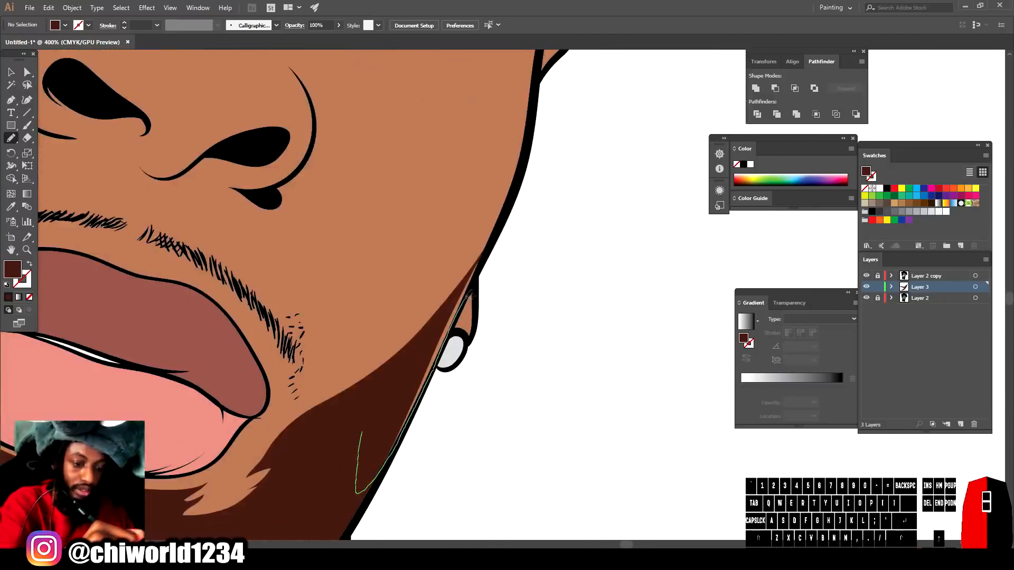
pyautogui.moveTo(511, 178); pyautogui.dragTo(295, 400)
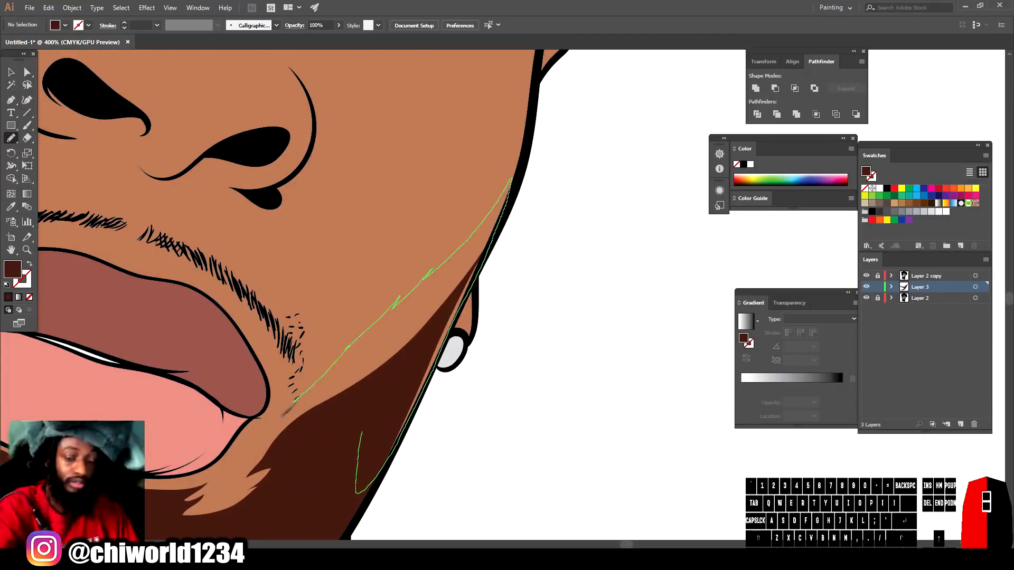
pyautogui.moveTo(250, 435)
pyautogui.mouseDown()
pyautogui.moveTo(188, 522)
pyautogui.moveTo(295, 501)
pyautogui.mouseUp()
pyautogui.moveTo(414, 511)
pyautogui.mouseDown()
pyautogui.moveTo(507, 416)
pyautogui.moveTo(507, 480)
pyautogui.mouseUp()
pyautogui.moveTo(346, 439)
pyautogui.mouseDown()
pyautogui.moveTo(349, 388)
pyautogui.moveTo(399, 362)
pyautogui.moveTo(442, 297)
pyautogui.moveTo(515, 230)
pyautogui.moveTo(621, 86)
pyautogui.mouseUp()
# - Draw a shadow around the nostril on the portrait's right side, following the curve of the nose wing
pyautogui.hotkey('ctrl', '-')
pyautogui.hotkey('ctrl', '-')
pyautogui.hotkey('ctrl', '-')
pyautogui.hotkey('ctrl', '=')
pyautogui.hotkey('ctrl', '=')
pyautogui.hotkey('ctrl', '=')
pyautogui.hotkey('ctrl', '=')
pyautogui.hotkey('ctrl', '=')
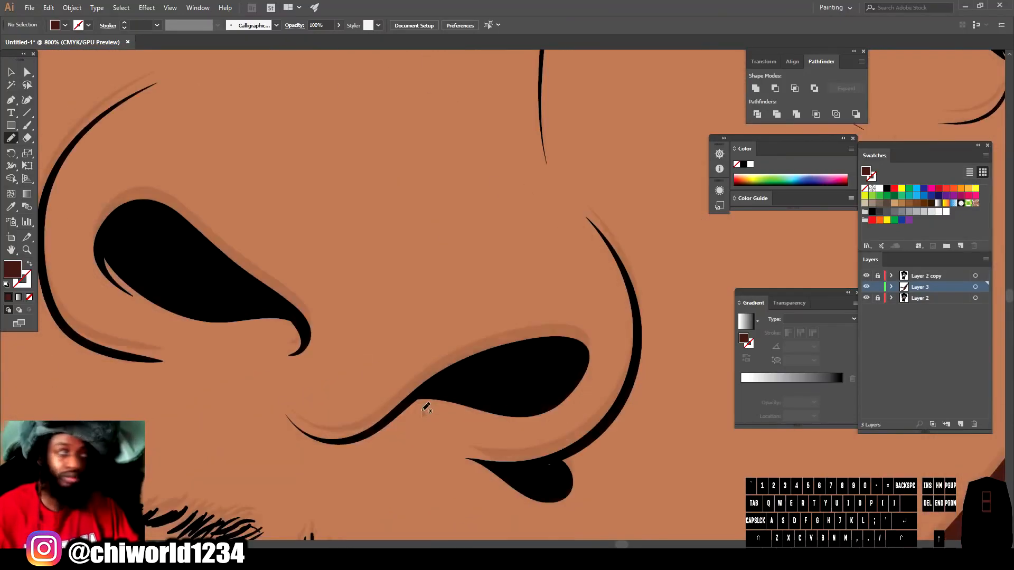
pyautogui.moveTo(394, 388)
pyautogui.mouseDown()
pyautogui.moveTo(586, 315)
pyautogui.moveTo(520, 444)
pyautogui.mouseUp()
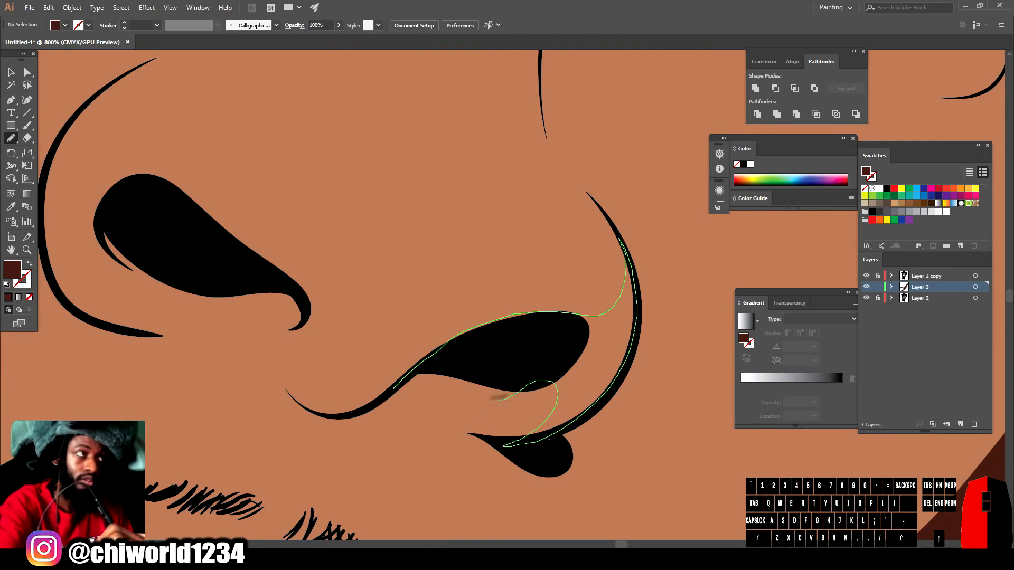
pyautogui.moveTo(429, 454)
pyautogui.mouseDown()
pyautogui.moveTo(281, 383)
pyautogui.moveTo(393, 388)
pyautogui.mouseUp()
# - Draw dark brown shadow shapes below the nose and around the eye and cheek on the portrait's right side
pyautogui.hotkey('ctrl', '-')
pyautogui.hotkey('ctrl', '-')
pyautogui.hotkey('ctrl', '-')
pyautogui.hotkey('ctrl', '-')
pyautogui.hotkey('ctrl', '-')
pyautogui.scroll(4, 596, 184)
pyautogui.moveTo(492, 275)
pyautogui.mouseDown()
pyautogui.moveTo(430, 271)
pyautogui.moveTo(534, 120)
pyautogui.moveTo(359, 189)
pyautogui.moveTo(290, 393)
pyautogui.mouseUp()
pyautogui.moveTo(312, 330); pyautogui.dragTo(492, 275)
pyautogui.hotkey('ctrl', '0')
pyautogui.scroll(5, 543, 300)
pyautogui.moveTo(401, 338)
pyautogui.mouseDown()
pyautogui.moveTo(421, 263)
pyautogui.moveTo(583, 153)
pyautogui.moveTo(502, 508)
pyautogui.mouseUp()
pyautogui.moveTo(376, 444); pyautogui.dragTo(401, 337)
pyautogui.hotkey('ctrl', '0')
pyautogui.scroll(3, 493, 211)
pyautogui.moveTo(583, 323)
pyautogui.mouseDown()
pyautogui.moveTo(577, 366)
pyautogui.moveTo(552, 345)
pyautogui.mouseUp()
pyautogui.moveTo(511, 238); pyautogui.dragTo(582, 323)
pyautogui.hotkey('ctrl', '-')
pyautogui.hotkey('ctrl', '-')
pyautogui.hotkey('ctrl', '-')
pyautogui.hotkey('ctrl', '=')
pyautogui.hotkey('ctrl', '=')
pyautogui.hotkey('ctrl', '=')
pyautogui.moveTo(477, 336)
pyautogui.mouseDown()
pyautogui.moveTo(443, 290)
pyautogui.moveTo(475, 332)
pyautogui.mouseUp()
pyautogui.moveTo(279, 196)
pyautogui.mouseDown()
pyautogui.moveTo(223, 290)
pyautogui.moveTo(216, 269)
pyautogui.moveTo(237, 264)
pyautogui.moveTo(269, 186)
pyautogui.mouseUp()
pyautogui.moveTo(219, 282); pyautogui.dragTo(194, 330)
# - Add jagged tips to the left end of the under-lip shadow and extend it near the opposite mouth corner
pyautogui.hotkey('ctrl', '0')
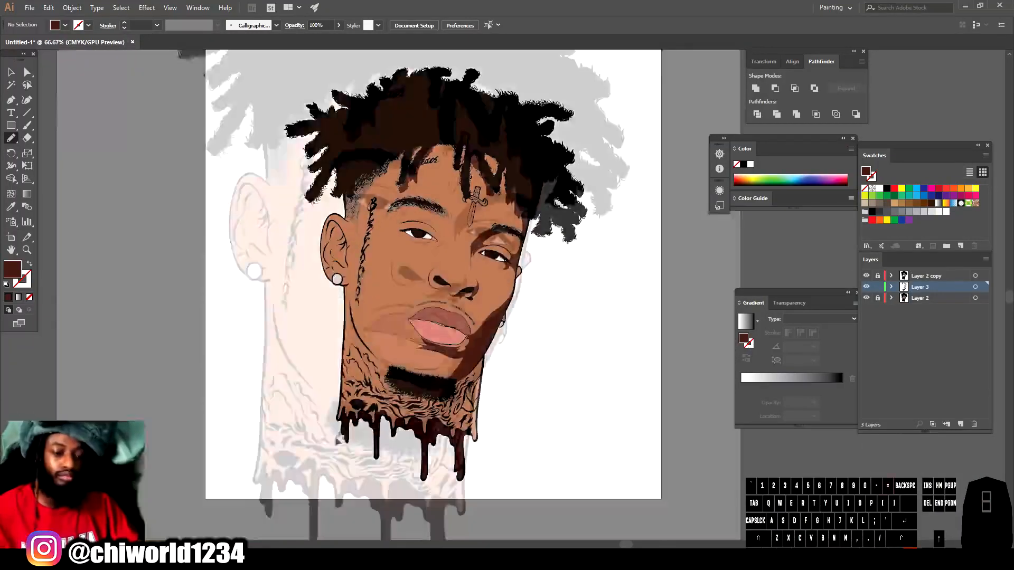
pyautogui.scroll(5, 453, 317)
pyautogui.moveTo(351, 347); pyautogui.dragTo(274, 294)
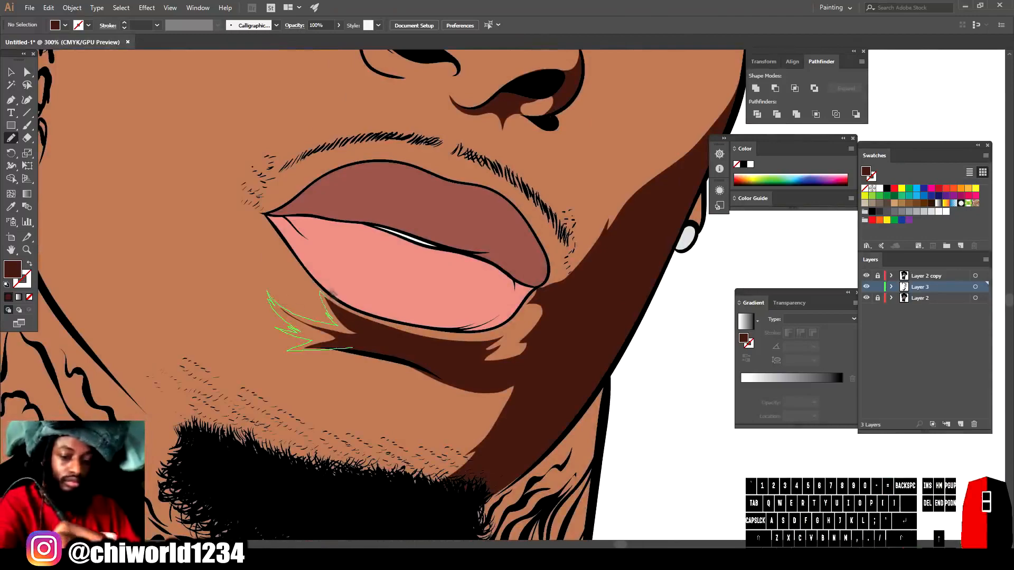
pyautogui.moveTo(490, 350); pyautogui.dragTo(545, 359)
# - Extend the shadow beneath the nose downward in pointed shapes toward the moustache
pyautogui.hotkey('ctrl', '0')
pyautogui.hotkey('ctrl', '=')
pyautogui.hotkey('ctrl', '=')
pyautogui.hotkey('ctrl', '=')
pyautogui.hotkey('ctrl', '=')
pyautogui.moveTo(386, 316)
pyautogui.mouseDown()
pyautogui.moveTo(470, 334)
pyautogui.moveTo(405, 365)
pyautogui.mouseUp()
pyautogui.moveTo(315, 341); pyautogui.dragTo(280, 323)
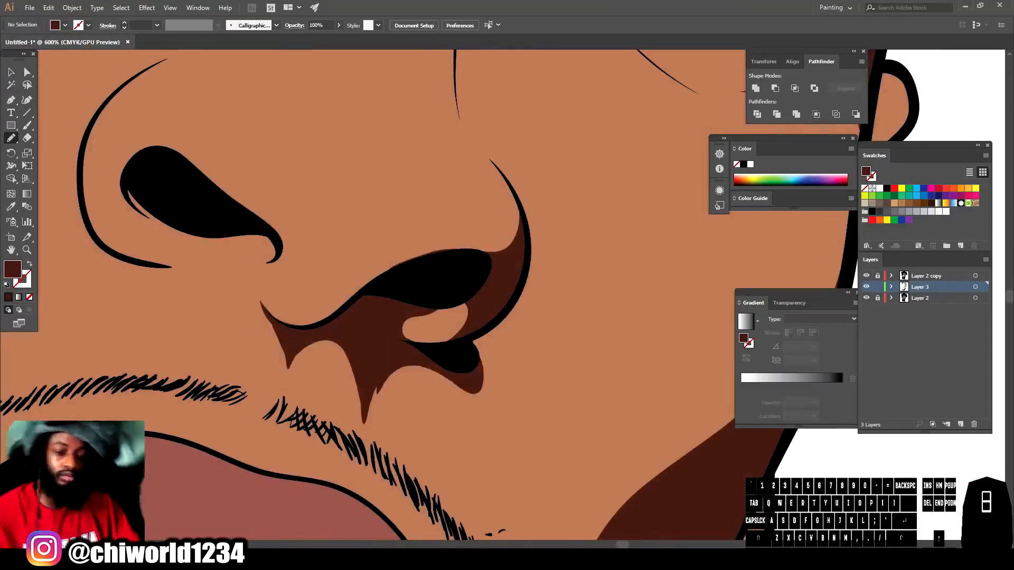
# - Draw dark brown shadows on the forehead beneath the hanging hair locks
pyautogui.hotkey('ctrl', '0')
pyautogui.scroll(6, 330, 267)
pyautogui.moveTo(420, 319)
pyautogui.mouseDown()
pyautogui.moveTo(405, 244)
pyautogui.moveTo(420, 319)
pyautogui.mouseUp()
pyautogui.scroll(5, 407, 385)
pyautogui.moveTo(407, 389)
pyautogui.mouseDown()
pyautogui.moveTo(426, 269)
pyautogui.moveTo(452, 267)
pyautogui.mouseUp()
pyautogui.press('super+x')
pyautogui.click(400, 236)
pyautogui.hotkey('ctrl', 'z')
pyautogui.scroll(1, 402, 414)
pyautogui.moveTo(398, 415); pyautogui.dragTo(427, 401)
pyautogui.hotkey('ctrl', '-')
pyautogui.scroll(-4, 549, 495)
pyautogui.moveTo(502, 163)
pyautogui.mouseDown()
pyautogui.moveTo(484, 371)
pyautogui.moveTo(504, 344)
pyautogui.moveTo(502, 164)
pyautogui.mouseUp()
pyautogui.moveTo(274, 211)
pyautogui.mouseDown()
pyautogui.moveTo(352, 414)
pyautogui.moveTo(460, 370)
pyautogui.moveTo(375, 175)
pyautogui.moveTo(386, 210)
pyautogui.moveTo(353, 414)
pyautogui.mouseUp()
# - Shade the inner folds of the ear on the portrait's left side with dark brown shapes
pyautogui.hotkey('ctrl', '-')
pyautogui.scroll(-3, 437, 425)
pyautogui.scroll(1, 437, 425)
pyautogui.moveTo(442, 397)
pyautogui.mouseDown()
pyautogui.moveTo(420, 276)
pyautogui.moveTo(435, 375)
pyautogui.moveTo(473, 375)
pyautogui.moveTo(493, 400)
pyautogui.moveTo(453, 388)
pyautogui.mouseUp()
pyautogui.moveTo(453, 386)
pyautogui.mouseDown()
pyautogui.moveTo(474, 365)
pyautogui.moveTo(459, 383)
pyautogui.mouseUp()
pyautogui.hotkey('ctrl', '=')
pyautogui.hotkey('ctrl', '=')
pyautogui.scroll(-3, 470, 380)
pyautogui.moveTo(623, 464)
pyautogui.mouseDown()
pyautogui.moveTo(618, 372)
pyautogui.moveTo(596, 481)
pyautogui.moveTo(629, 442)
pyautogui.mouseUp()
pyautogui.moveTo(431, 389)
pyautogui.mouseDown()
pyautogui.moveTo(396, 266)
pyautogui.moveTo(427, 423)
pyautogui.mouseUp()
pyautogui.hotkey('ctrl', '-')
pyautogui.hotkey('ctrl', '-')
pyautogui.hotkey('ctrl', '=')
pyautogui.scroll(3, 442, 478)
pyautogui.moveTo(481, 404)
pyautogui.mouseDown()
pyautogui.moveTo(442, 311)
pyautogui.moveTo(473, 402)
pyautogui.mouseUp()
pyautogui.hotkey('ctrl', '-')
pyautogui.hotkey('ctrl', '-')
pyautogui.hotkey('ctrl', '=')
pyautogui.hotkey('ctrl', '=')
pyautogui.scroll(3, 528, 336)
pyautogui.moveTo(524, 338)
pyautogui.mouseDown()
pyautogui.moveTo(489, 334)
pyautogui.moveTo(430, 299)
pyautogui.mouseUp()
# - Shade the ear's upper rim and the faded hairline from the sideburn up to the temple
pyautogui.hotkey('ctrl', '-')
pyautogui.hotkey('ctrl', '-')
pyautogui.hotkey('ctrl', '=')
pyautogui.hotkey('ctrl', '=')
pyautogui.scroll(3, 430, 317)
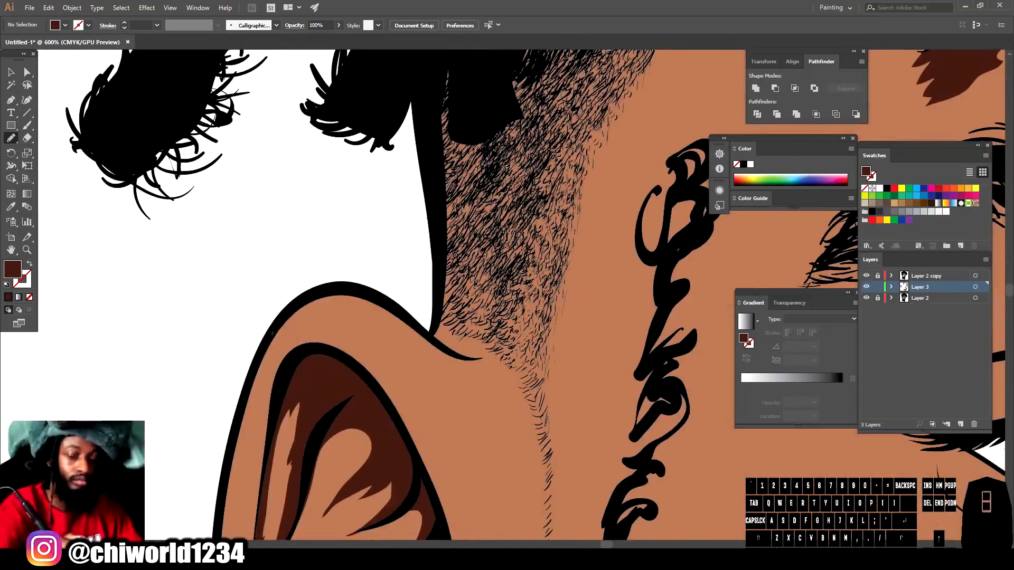
pyautogui.moveTo(531, 317); pyautogui.dragTo(551, 420)
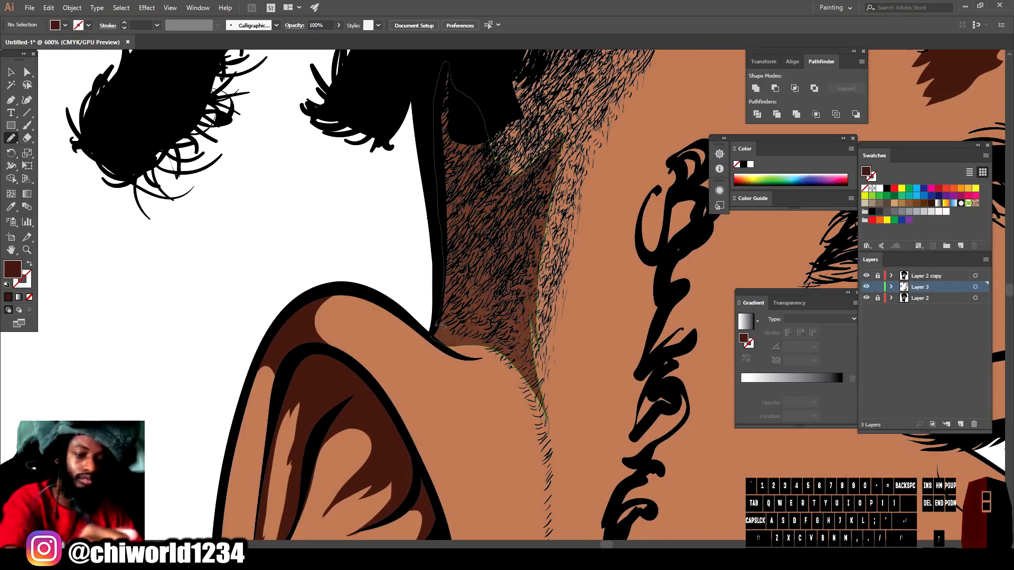
pyautogui.hotkey('ctrl', '-')
pyautogui.hotkey('ctrl', '-')
pyautogui.moveTo(378, 345); pyautogui.dragTo(406, 424)
pyautogui.moveTo(406, 364)
pyautogui.mouseDown()
pyautogui.moveTo(422, 274)
pyautogui.moveTo(446, 216)
pyautogui.mouseUp()
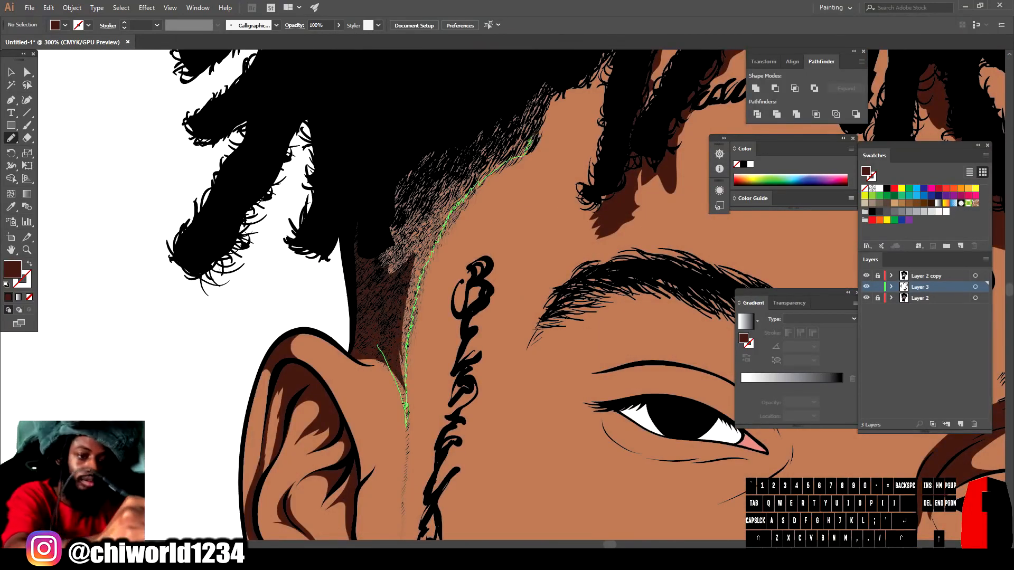
pyautogui.moveTo(530, 142); pyautogui.dragTo(470, 138)
# - Draw dark brown shadows along the eyelid and crease of the eye on the portrait's left side
pyautogui.hotkey('ctrl', '-')
pyautogui.hotkey('ctrl', '-')
pyautogui.hotkey('ctrl', '-')
pyautogui.hotkey('ctrl', '=')
pyautogui.hotkey('ctrl', '=')
pyautogui.hotkey('ctrl', '=')
pyautogui.hotkey('ctrl', '=')
pyautogui.hotkey('ctrl', '=')
pyautogui.hotkey('ctrl', '=')
pyautogui.scroll(3, 555, 446)
pyautogui.moveTo(280, 191)
pyautogui.mouseDown()
pyautogui.moveTo(515, 196)
pyautogui.moveTo(660, 327)
pyautogui.mouseUp()
pyautogui.moveTo(230, 305)
pyautogui.mouseDown()
pyautogui.moveTo(562, 296)
pyautogui.moveTo(645, 394)
pyautogui.mouseUp()
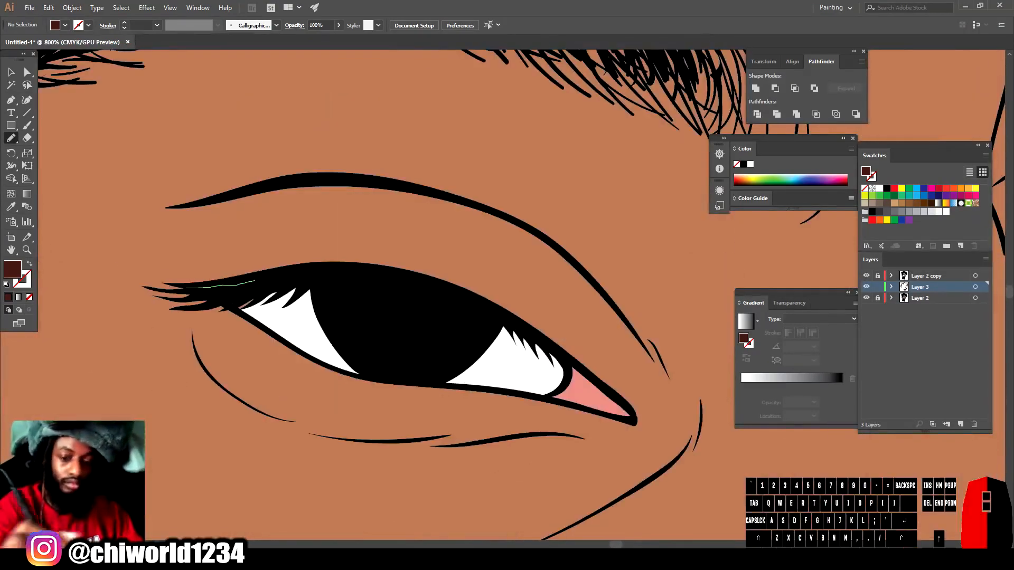
pyautogui.moveTo(158, 277); pyautogui.dragTo(639, 404)
pyautogui.moveTo(296, 259); pyautogui.dragTo(143, 277)
pyautogui.moveTo(359, 179)
pyautogui.mouseDown()
pyautogui.moveTo(669, 380)
pyautogui.moveTo(357, 180)
pyautogui.mouseUp()
pyautogui.moveTo(641, 345); pyautogui.dragTo(573, 248)
# - Draw dark brown shadows around the nostril and along the curved nostril wing on the portrait's left side
pyautogui.hotkey('ctrl', '-')
pyautogui.hotkey('ctrl', '-')
pyautogui.hotkey('ctrl', '-')
pyautogui.hotkey('ctrl', '-')
pyautogui.hotkey('ctrl', '-')
pyautogui.hotkey('ctrl', '-')
pyautogui.hotkey('ctrl', '-')
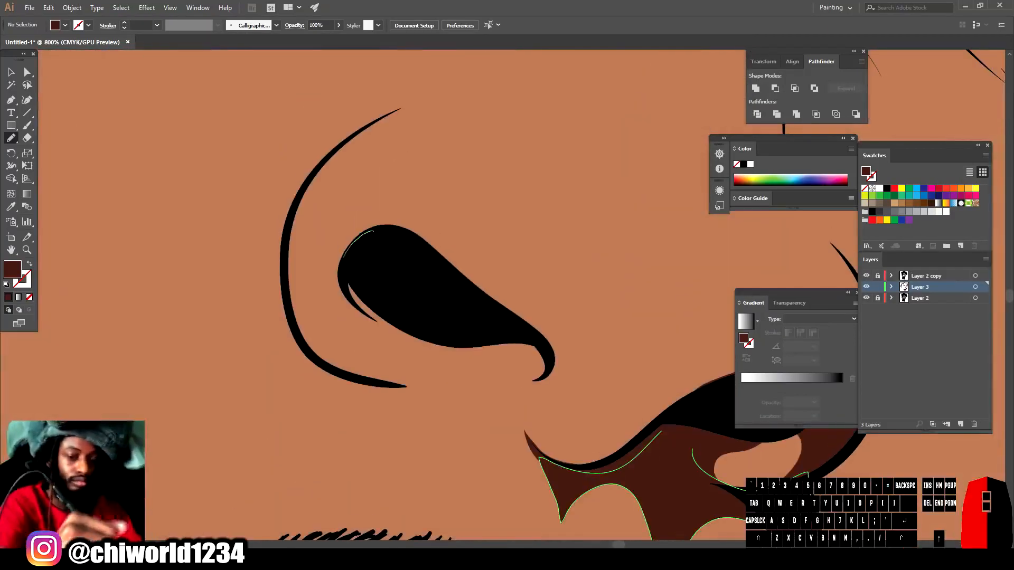
pyautogui.moveTo(340, 275)
pyautogui.mouseDown()
pyautogui.moveTo(528, 369)
pyautogui.moveTo(533, 394)
pyautogui.mouseUp()
pyautogui.moveTo(325, 351); pyautogui.dragTo(289, 206)
# - Draw a dark brown shadow down the nose bridge line beside the eye on the portrait's right side
pyautogui.hotkey('ctrl', '-')
pyautogui.hotkey('ctrl', '-')
pyautogui.hotkey('ctrl', '-')
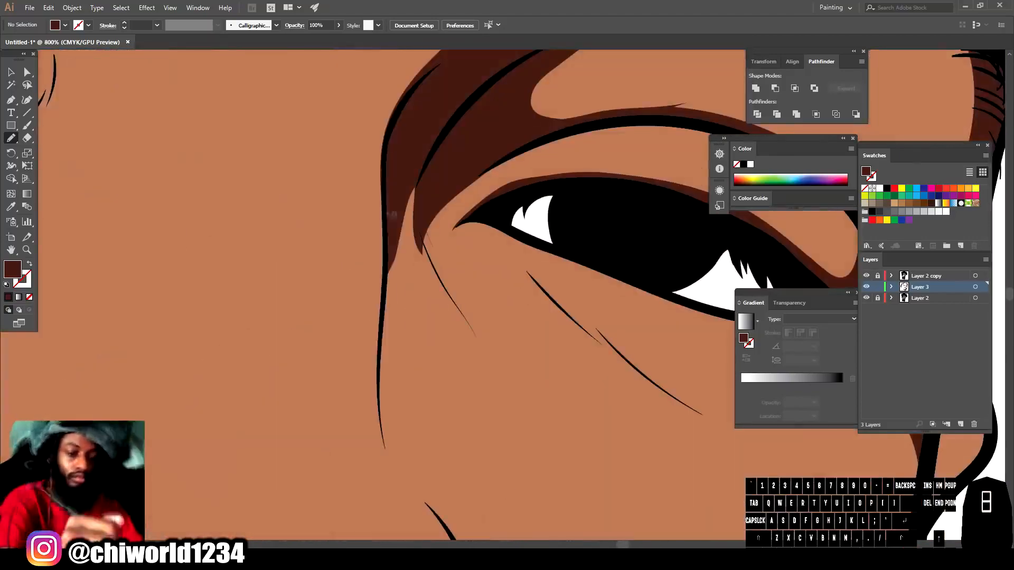
pyautogui.moveTo(385, 212); pyautogui.dragTo(391, 468)
pyautogui.hotkey('ctrl', '-')
pyautogui.hotkey('ctrl', '-')
pyautogui.hotkey('ctrl', '-')
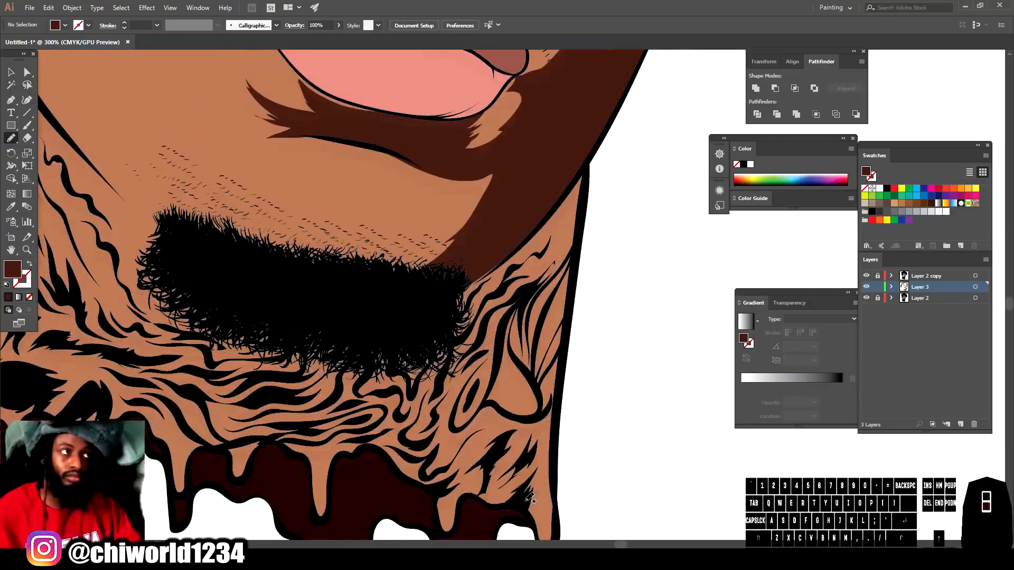
# - Draw a dark brown shadow shape over the tattooed neck beneath the beard, on the shaded side of the face
pyautogui.moveTo(583, 158); pyautogui.dragTo(393, 468)
pyautogui.moveTo(333, 453); pyautogui.dragTo(296, 412)
pyautogui.hotkey('ctrl', '-')
pyautogui.hotkey('ctrl', '-')
pyautogui.hotkey('ctrl', '-')
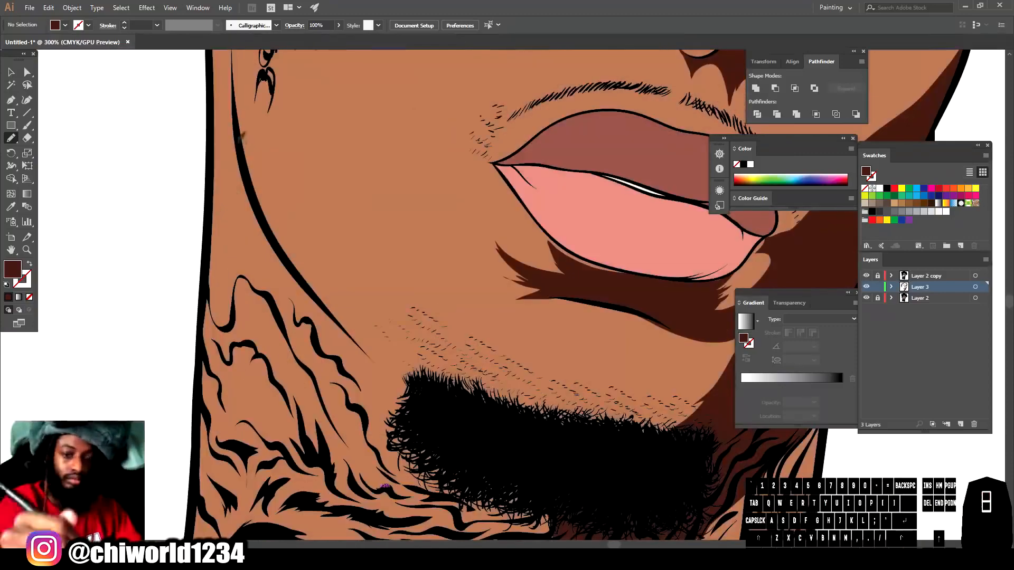
# - Draw a dark brown shadow beneath the jawline on the lit side, running from below the ear to under the beard
pyautogui.moveTo(238, 142)
pyautogui.mouseDown()
pyautogui.moveTo(567, 478)
pyautogui.moveTo(331, 371)
pyautogui.moveTo(237, 145)
pyautogui.mouseUp()
pyautogui.hotkey('ctrl', '-')
pyautogui.moveTo(249, 160)
pyautogui.mouseDown()
pyautogui.moveTo(350, 353)
pyautogui.moveTo(475, 438)
pyautogui.mouseUp()
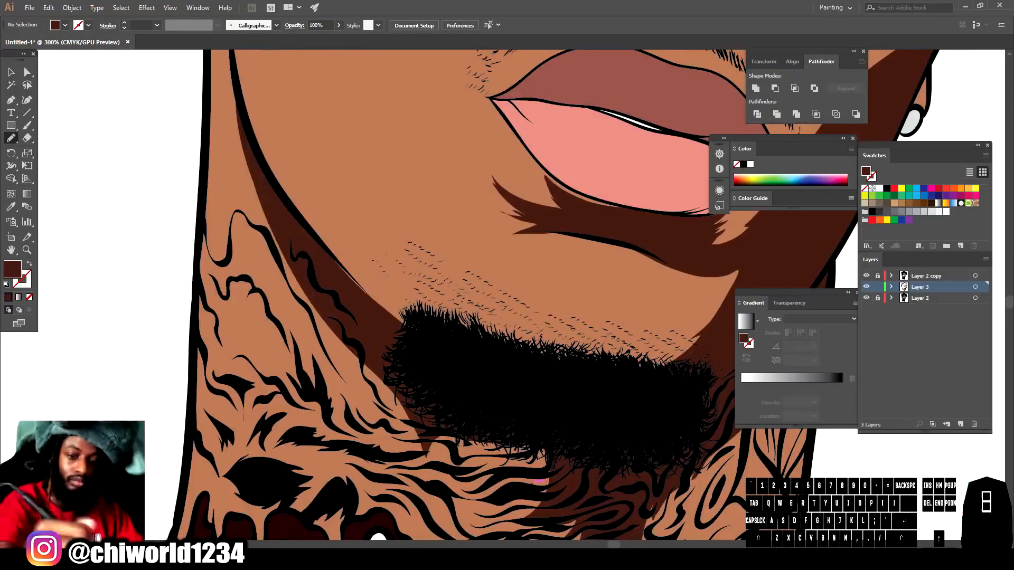
pyautogui.moveTo(351, 277)
pyautogui.mouseDown()
pyautogui.moveTo(423, 353)
pyautogui.moveTo(393, 309)
pyautogui.mouseUp()
# - Extend the dark brown shading along the lower cheek and jawline on the shaded side of the face
pyautogui.hotkey('ctrl', '-')
pyautogui.hotkey('ctrl', '-')
pyautogui.hotkey('ctrl', '-')
pyautogui.hotkey('ctrl', '-')
pyautogui.hotkey('ctrl', '=')
pyautogui.hotkey('ctrl', '=')
pyautogui.hotkey('ctrl', '=')
pyautogui.hotkey('ctrl', '=')
pyautogui.hotkey('ctrl', '=')
pyautogui.hotkey('ctrl', '=')
pyautogui.hotkey('ctrl', '=')
pyautogui.scroll(2, 466, 444)
pyautogui.hscroll(3, 458, 443)
pyautogui.scroll(-3, 459, 445)
pyautogui.moveTo(478, 354); pyautogui.dragTo(450, 429)
pyautogui.scroll(5, 454, 417)
pyautogui.moveTo(648, 164)
pyautogui.mouseDown()
pyautogui.moveTo(655, 235)
pyautogui.moveTo(647, 168)
pyautogui.mouseUp()
pyautogui.hotkey('ctrl', '-')
pyautogui.hotkey('ctrl', '-')
pyautogui.hotkey('ctrl', '-')
pyautogui.hotkey('ctrl', '-')
pyautogui.hotkey('ctrl', '=')
pyautogui.hotkey('ctrl', '=')
pyautogui.hotkey('ctrl', '=')
pyautogui.scroll(-6, 675, 421)
pyautogui.moveTo(425, 301)
pyautogui.mouseDown()
pyautogui.moveTo(443, 282)
pyautogui.moveTo(409, 356)
pyautogui.mouseUp()
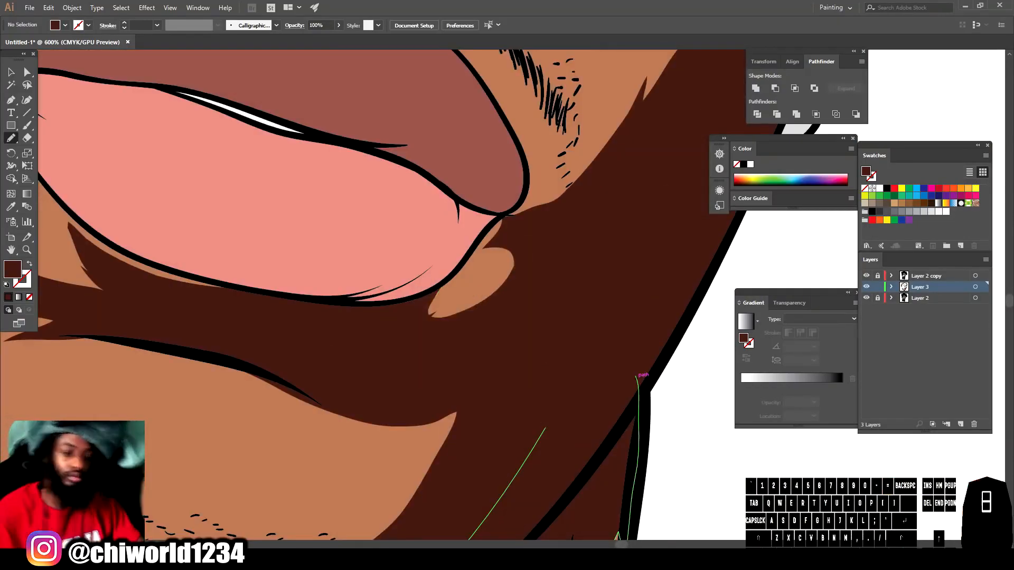
# - Add a dark brown shadow over the outer neck tattoos on the shaded side, from the jaw toward the drips
pyautogui.hotkey('ctrl', '-')
pyautogui.hotkey('ctrl', '-')
pyautogui.hotkey('ctrl', '-')
pyautogui.hotkey('ctrl', '-')
pyautogui.hotkey('ctrl', '-')
pyautogui.hotkey('ctrl', '=')
pyautogui.hotkey('ctrl', '=')
pyautogui.scroll(-5, 488, 465)
pyautogui.hotkey('ctrl', '=')
pyautogui.hotkey('ctrl', '=')
pyautogui.scroll(-2, 489, 464)
pyautogui.moveTo(349, 486)
pyautogui.mouseDown()
pyautogui.moveTo(456, 404)
pyautogui.moveTo(443, 374)
pyautogui.mouseUp()
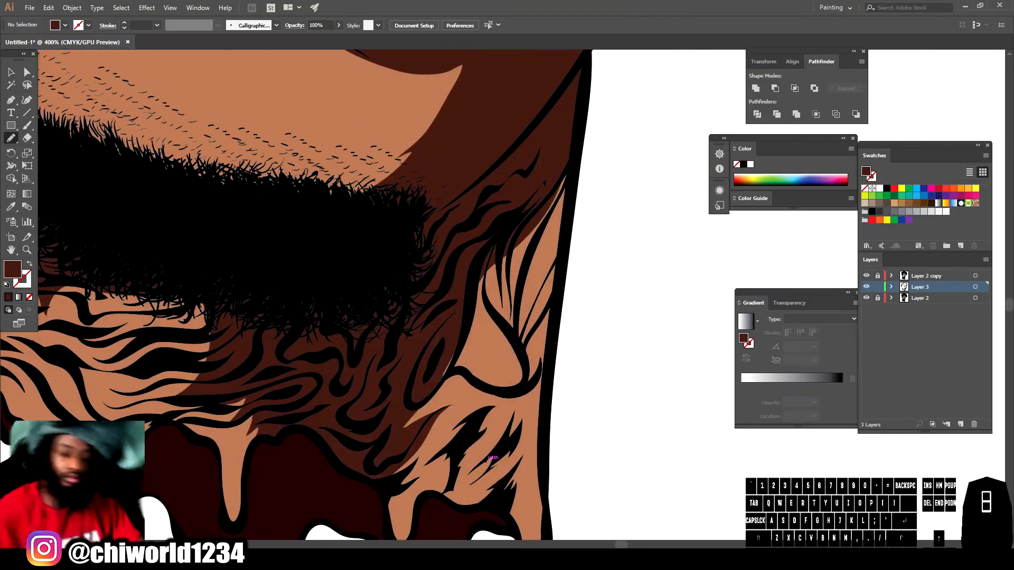
# - Examine the dark shading across the whole portrait and up close
pyautogui.hotkey('ctrl', '-')
pyautogui.hotkey('ctrl', '-')
pyautogui.hotkey('ctrl', '-')
pyautogui.hotkey('ctrl', '-')
pyautogui.scroll(5, 464, 522)
pyautogui.scroll(3, 464, 527)
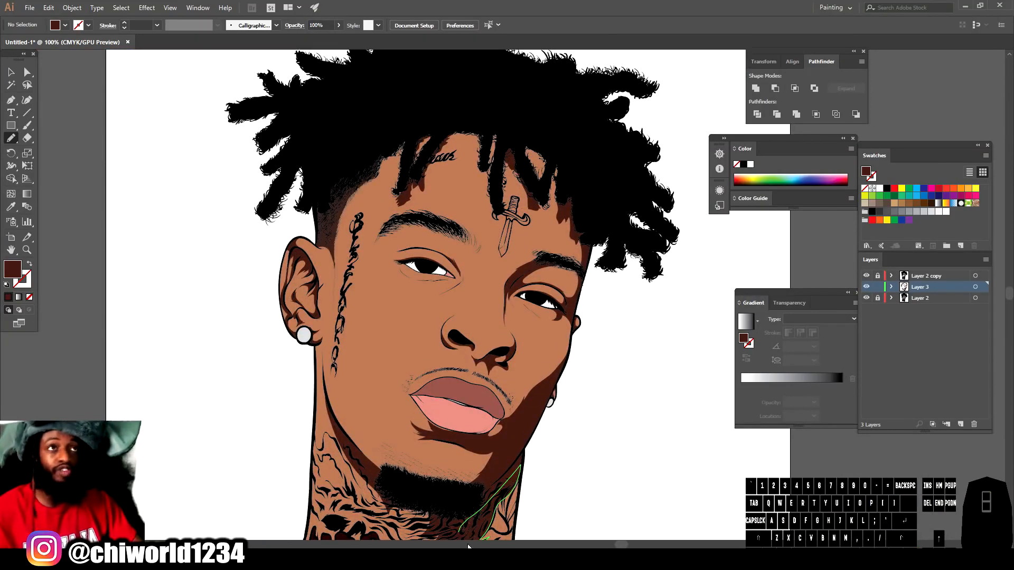
pyautogui.hotkey('ctrl', '-')
pyautogui.hscroll(2, 587, 474)
pyautogui.scroll(-3, 587, 472)
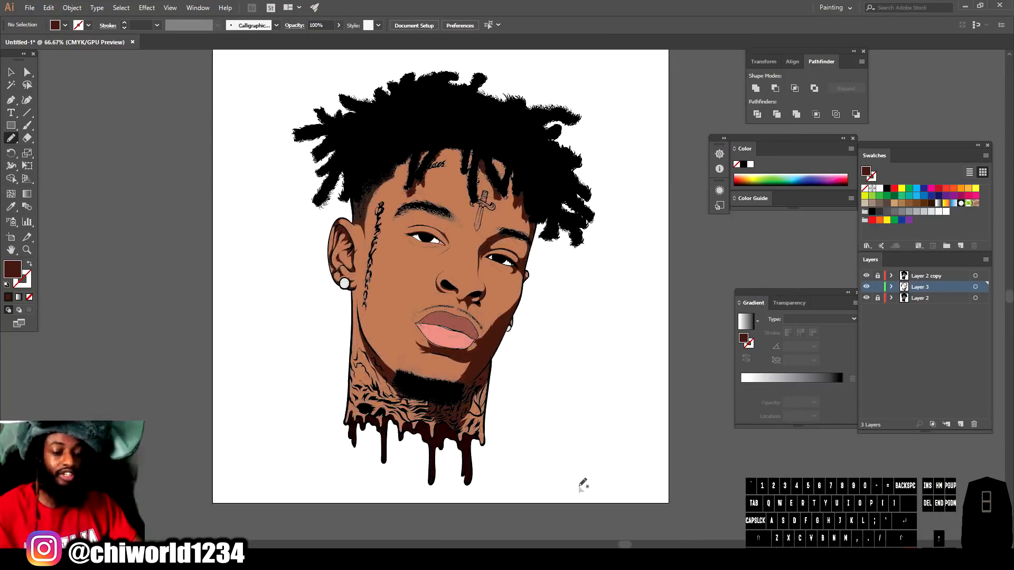
pyautogui.hotkey('ctrl', '=')
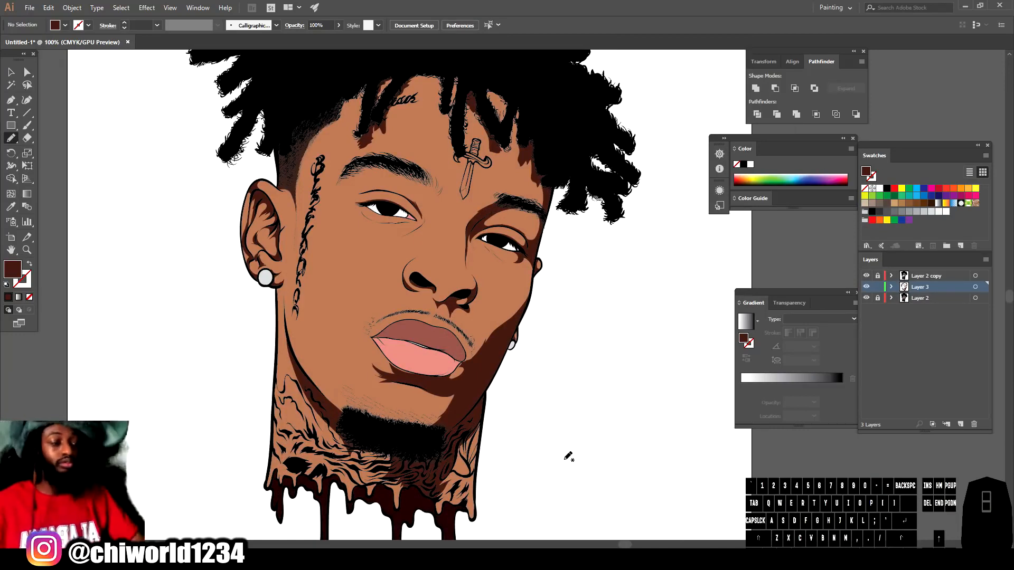
pyautogui.hotkey('ctrl', '-')
# - Select all dark shadow shapes on Layer 3 and open them for recoloring with the Color Harmony preset
pyautogui.click(10, 71)
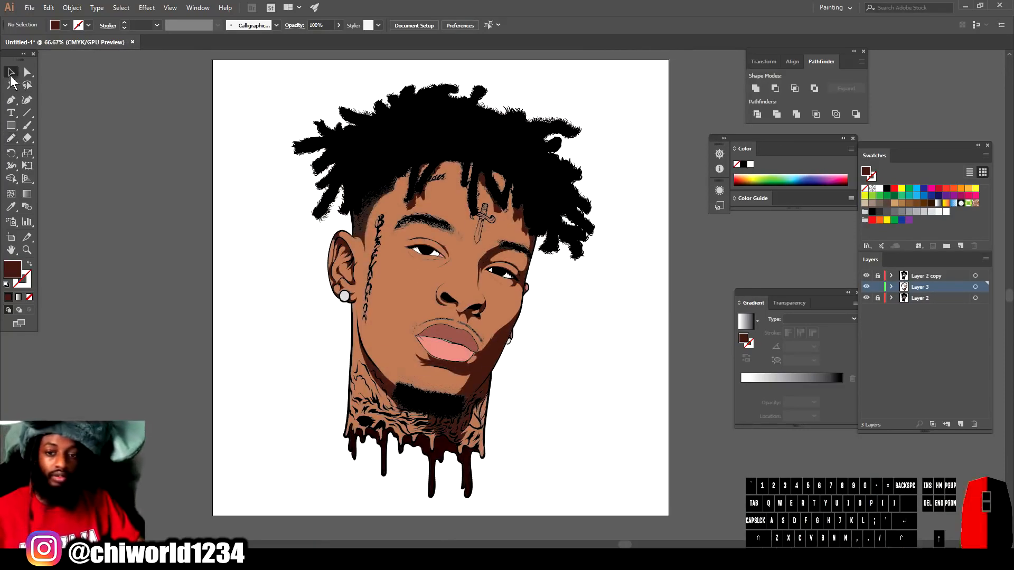
pyautogui.moveTo(268, 95); pyautogui.dragTo(565, 254)
pyautogui.moveTo(643, 504); pyautogui.dragTo(640, 520)
pyautogui.hotkey('ctrl', '=')
pyautogui.hotkey('ctrl', '=')
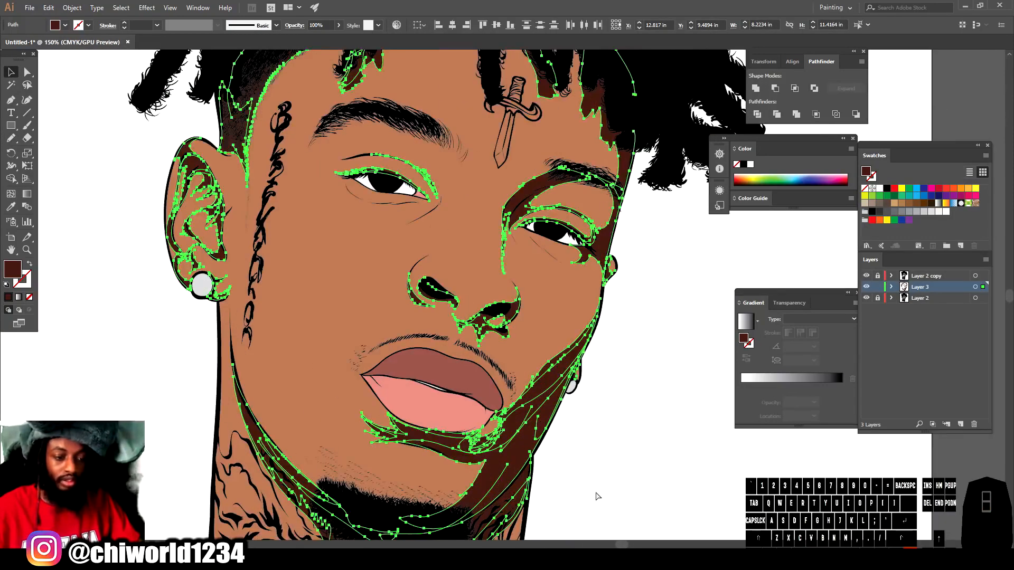
pyautogui.click(48, 8)
pyautogui.moveTo(151, 195)
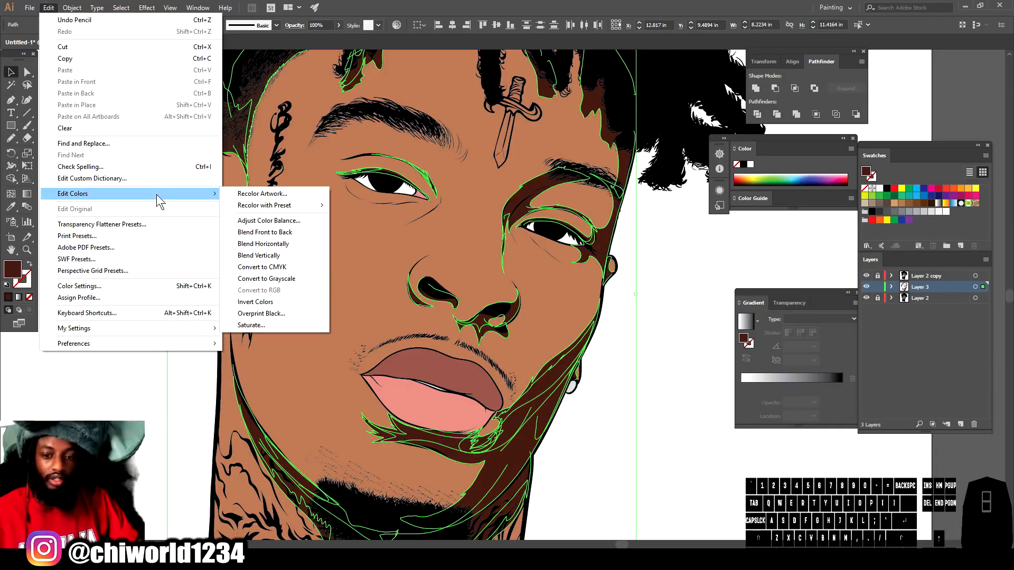
pyautogui.moveTo(301, 206)
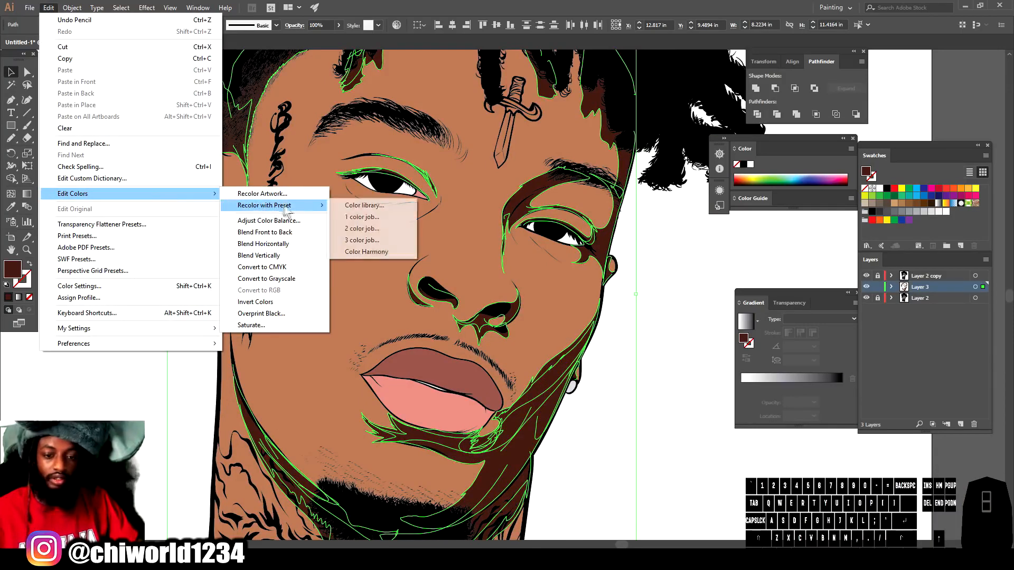
pyautogui.click(358, 251)
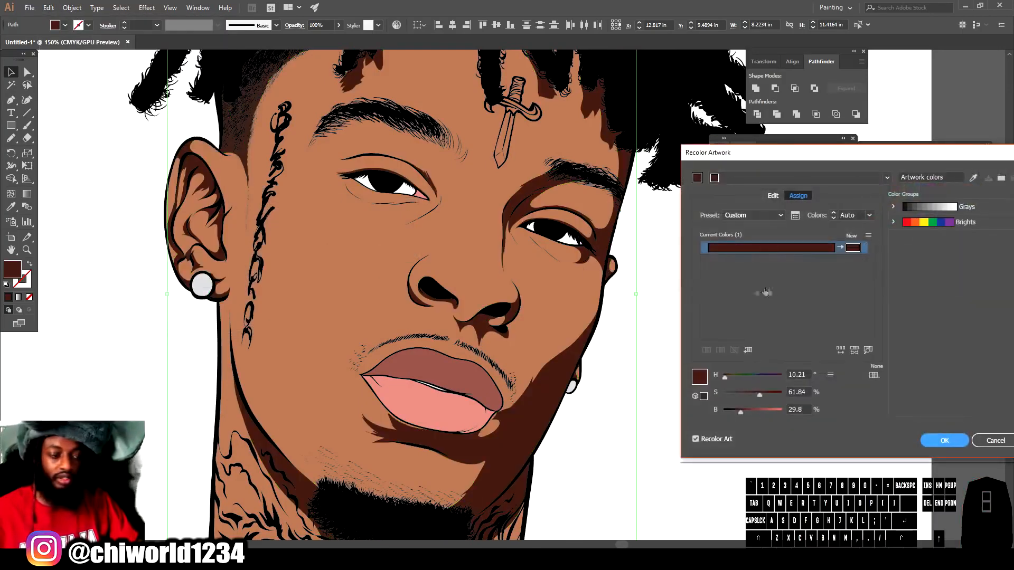
# - Recolor the shadow shapes to 66% saturation and 30% brightness, then deselect them
pyautogui.moveTo(755, 395); pyautogui.dragTo(735, 413)
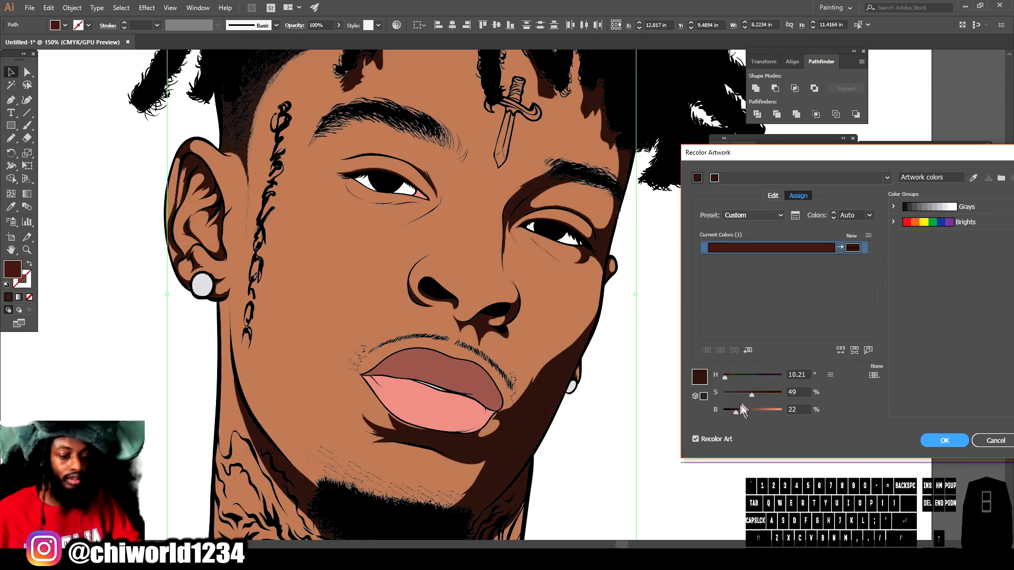
pyautogui.moveTo(750, 394)
pyautogui.mouseDown()
pyautogui.moveTo(768, 394)
pyautogui.moveTo(741, 412)
pyautogui.mouseUp()
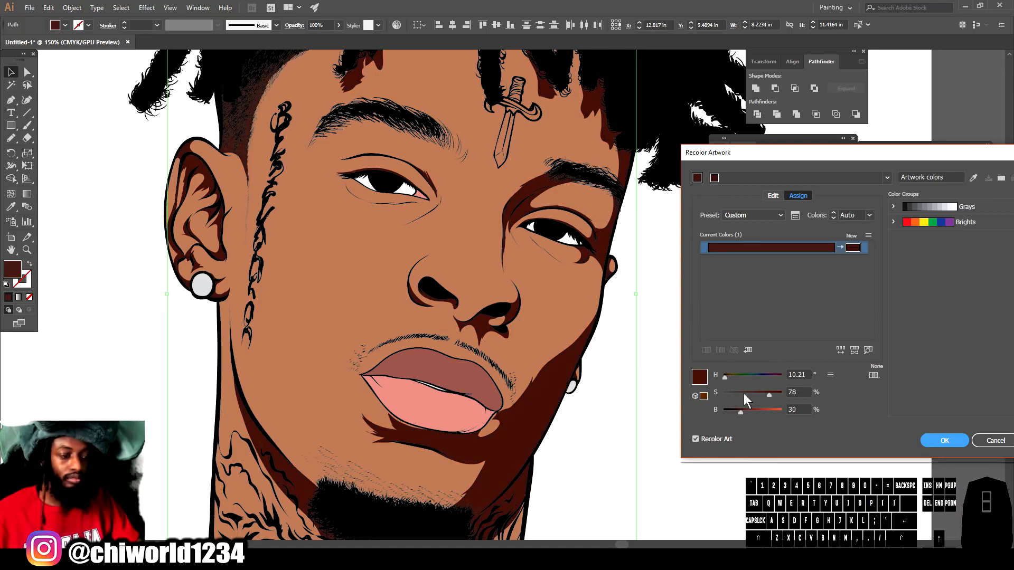
pyautogui.click(750, 395)
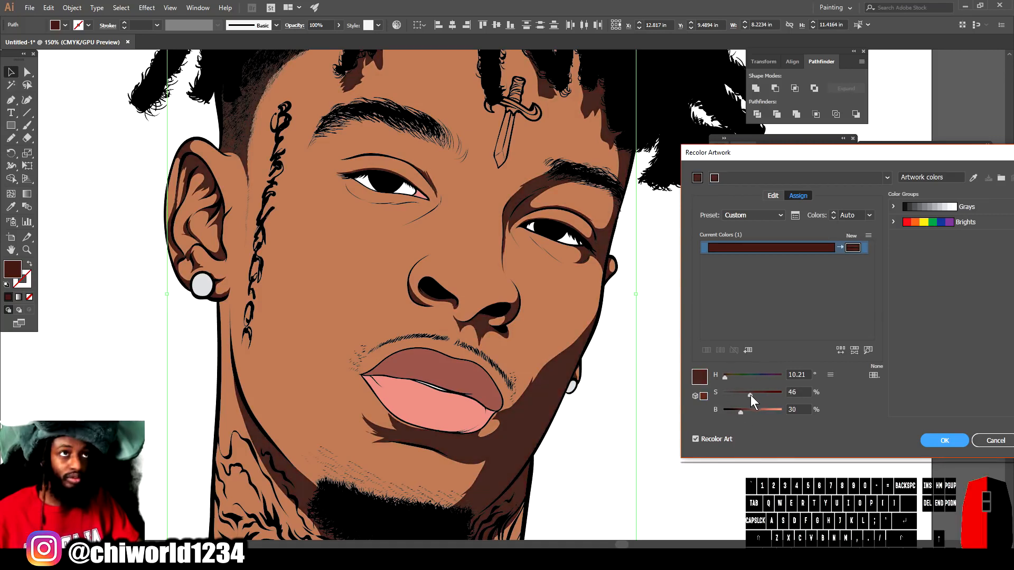
pyautogui.moveTo(749, 395)
pyautogui.mouseDown()
pyautogui.moveTo(739, 411)
pyautogui.moveTo(761, 396)
pyautogui.mouseUp()
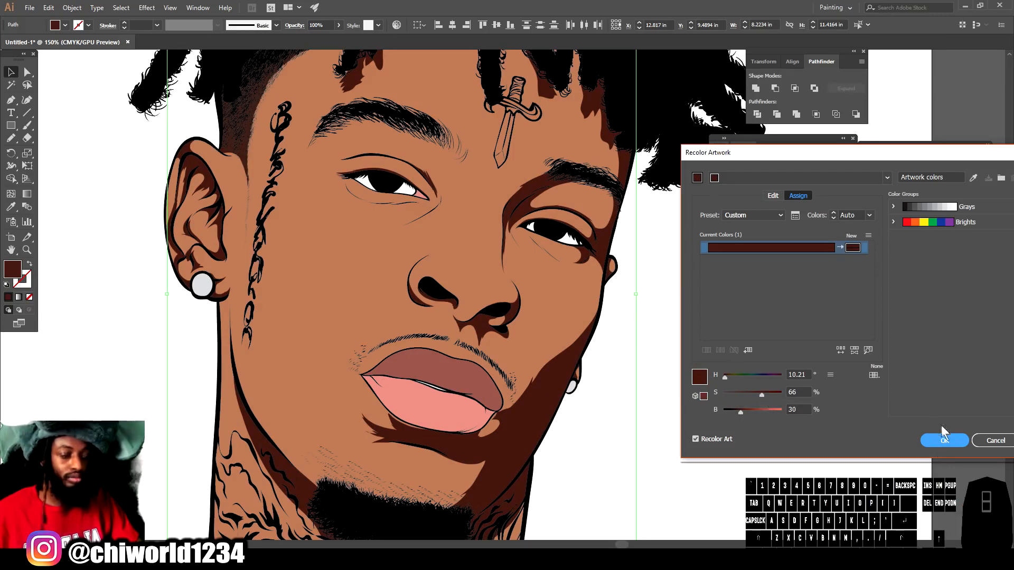
pyautogui.click(945, 439)
pyautogui.hotkey('ctrl', '-')
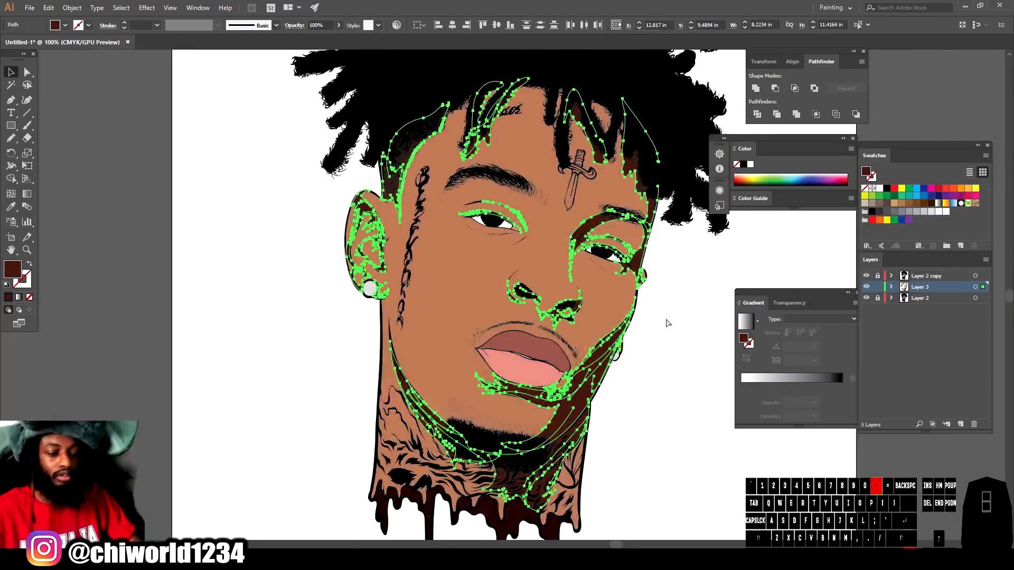
pyautogui.hotkey('ctrl', '-')
pyautogui.hotkey('ctrl', '-')
pyautogui.click(606, 340)
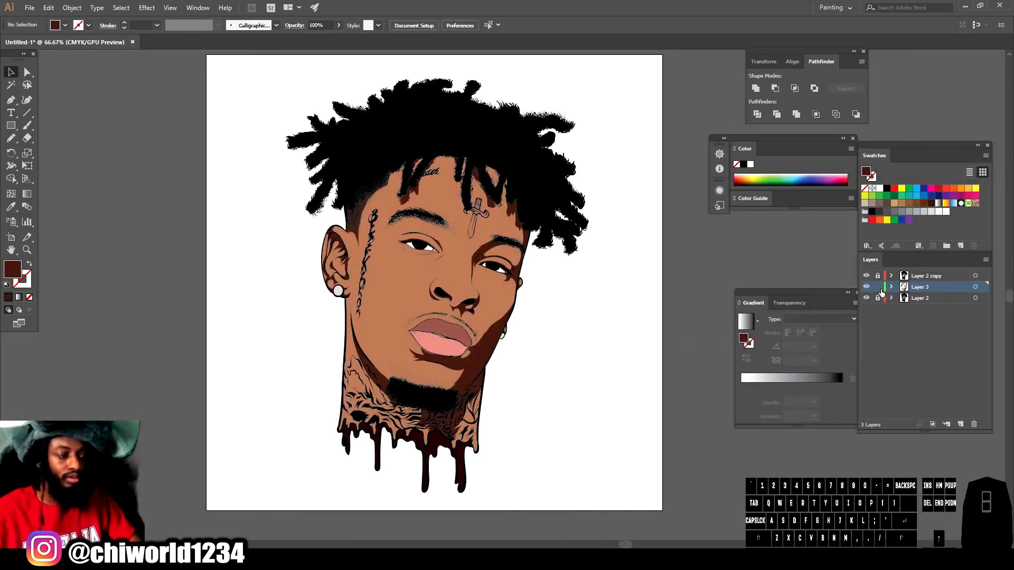
# - Add a new layer and place it directly below Layer 3, with Layer 3 locked
pyautogui.click(959, 423)
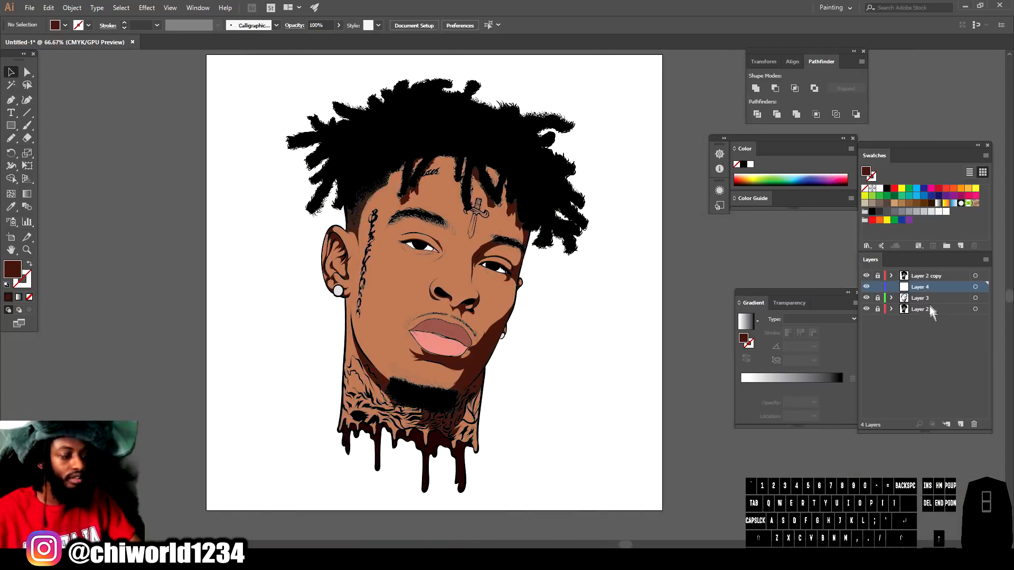
pyautogui.moveTo(926, 287); pyautogui.dragTo(929, 305)
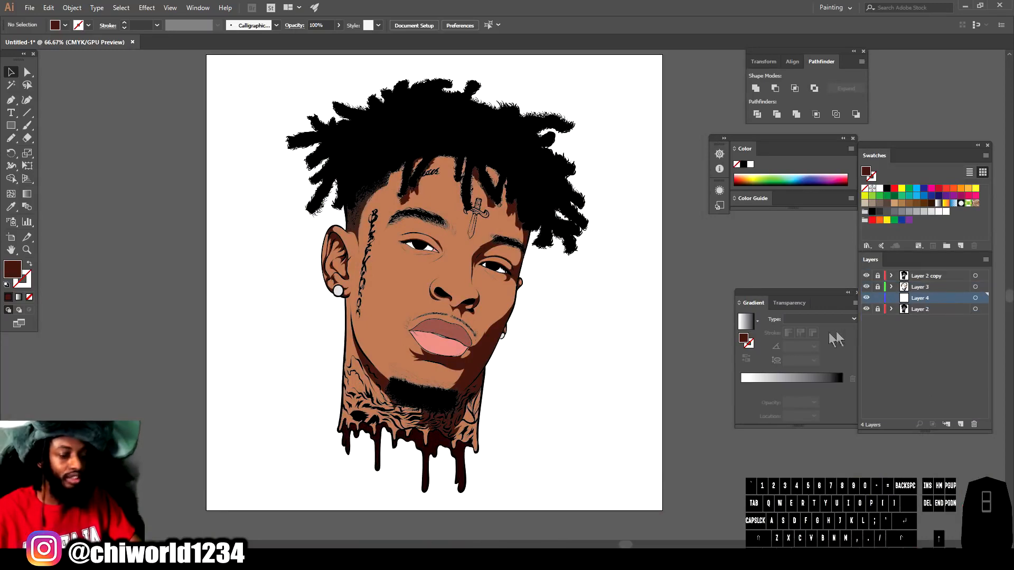
# - Sample the skin tone and set the fill to a reddish-brown mid-tone with hue 14°, saturation 58% and brightness 51%
pyautogui.hotkey('ctrl', '=')
pyautogui.hotkey('ctrl', '=')
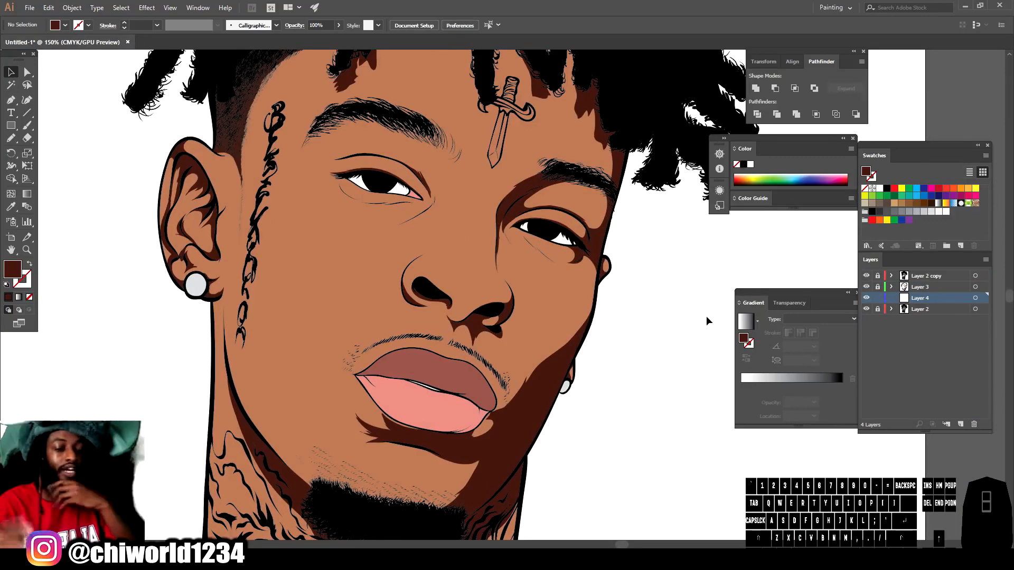
pyautogui.scroll(-2, 573, 323)
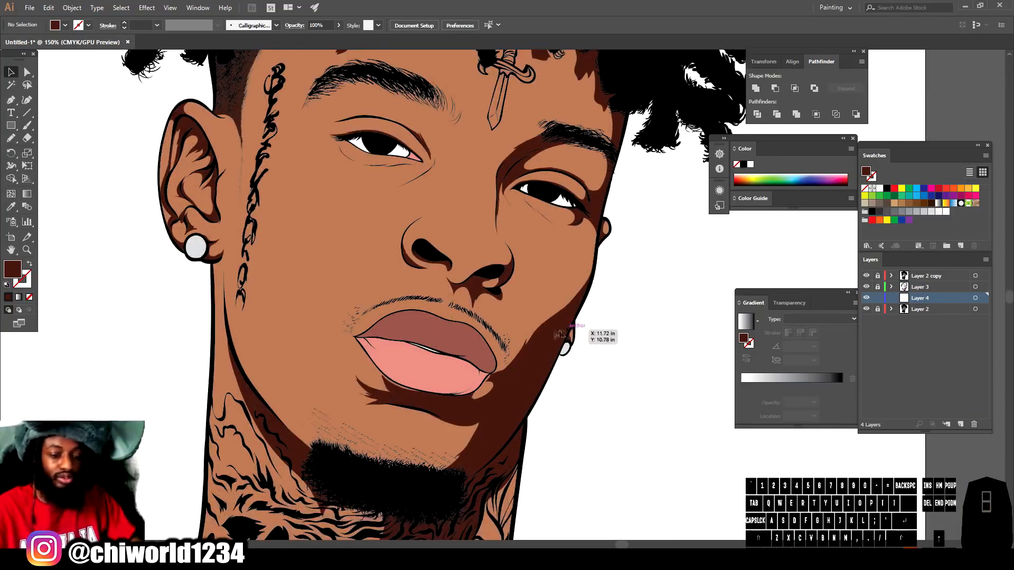
pyautogui.hotkey('ctrl', '=')
pyautogui.click(11, 206)
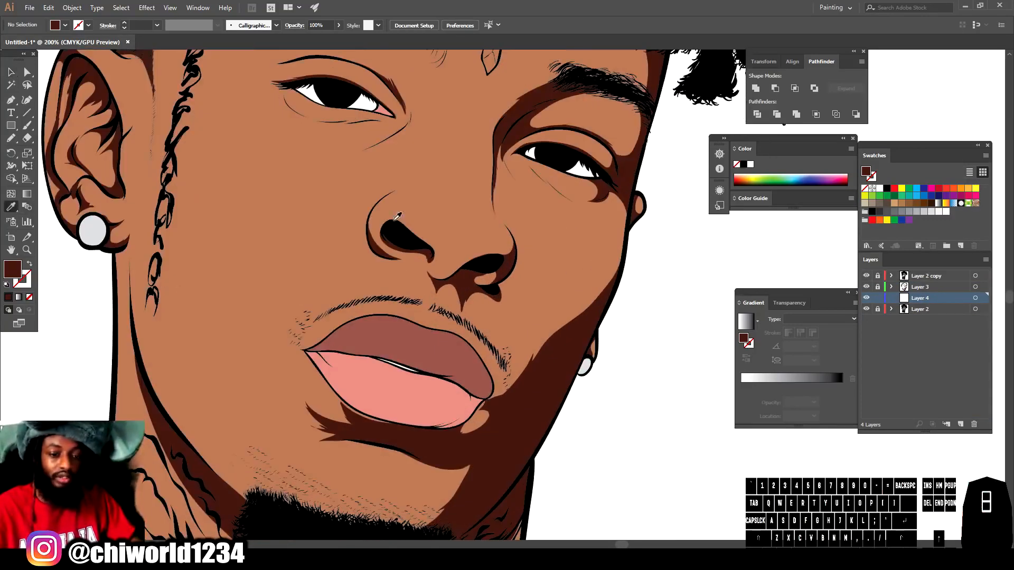
pyautogui.click(449, 258)
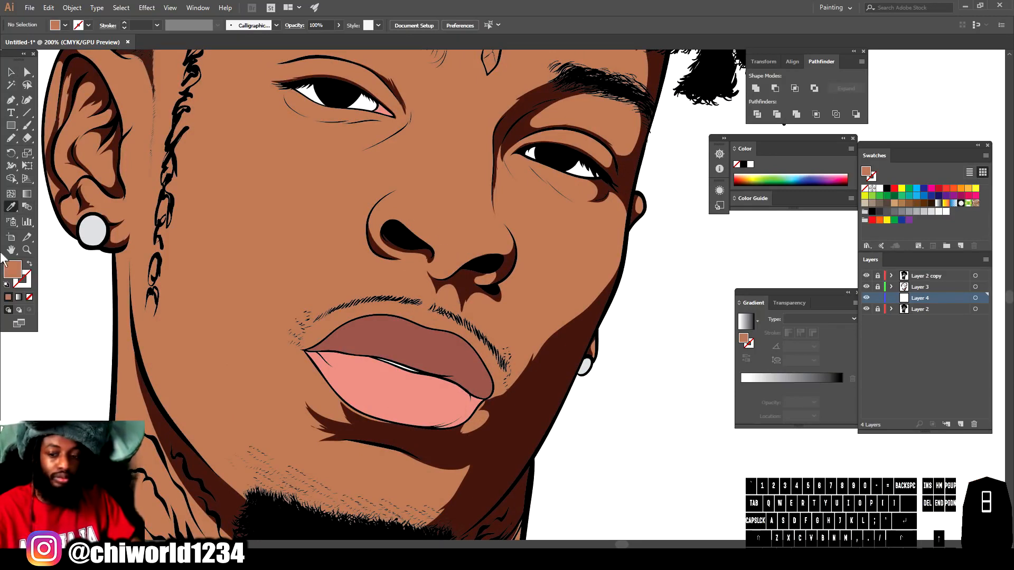
pyautogui.doubleClick(15, 269)
pyautogui.moveTo(718, 438); pyautogui.dragTo(726, 463)
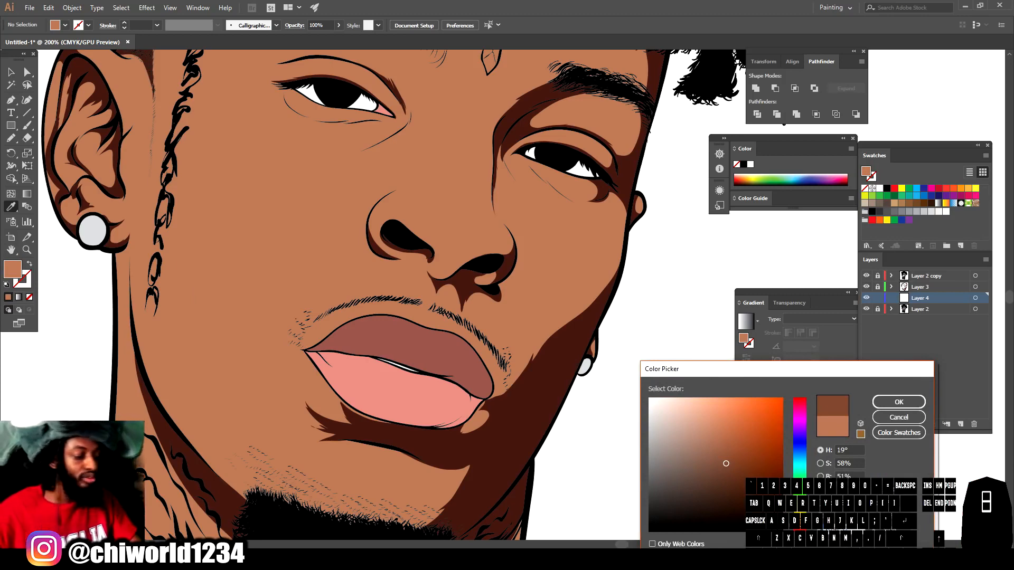
pyautogui.click(725, 463)
pyautogui.moveTo(799, 525); pyautogui.dragTo(799, 527)
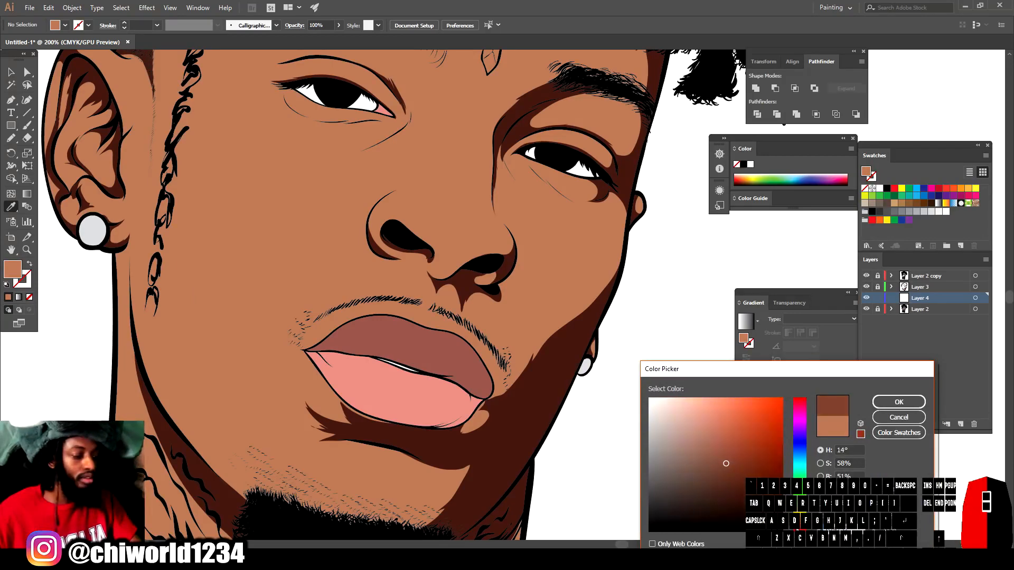
pyautogui.press('Return')
# - Draw mid-tone shading with the Pencil tool along the shaded cheek and under the eye, bordering the dark shadows
pyautogui.press('n')
pyautogui.scroll(2, 564, 333)
pyautogui.moveTo(406, 402)
pyautogui.mouseDown()
pyautogui.moveTo(425, 446)
pyautogui.moveTo(576, 276)
pyautogui.moveTo(669, 134)
pyautogui.moveTo(666, 233)
pyautogui.mouseUp()
pyautogui.hotkey('ctrl', '-')
pyautogui.hotkey('ctrl', '-')
pyautogui.hotkey('ctrl', '-')
pyautogui.hotkey('ctrl', '=')
pyautogui.hotkey('ctrl', '=')
pyautogui.hotkey('ctrl', '=')
pyautogui.moveTo(519, 469); pyautogui.dragTo(537, 302)
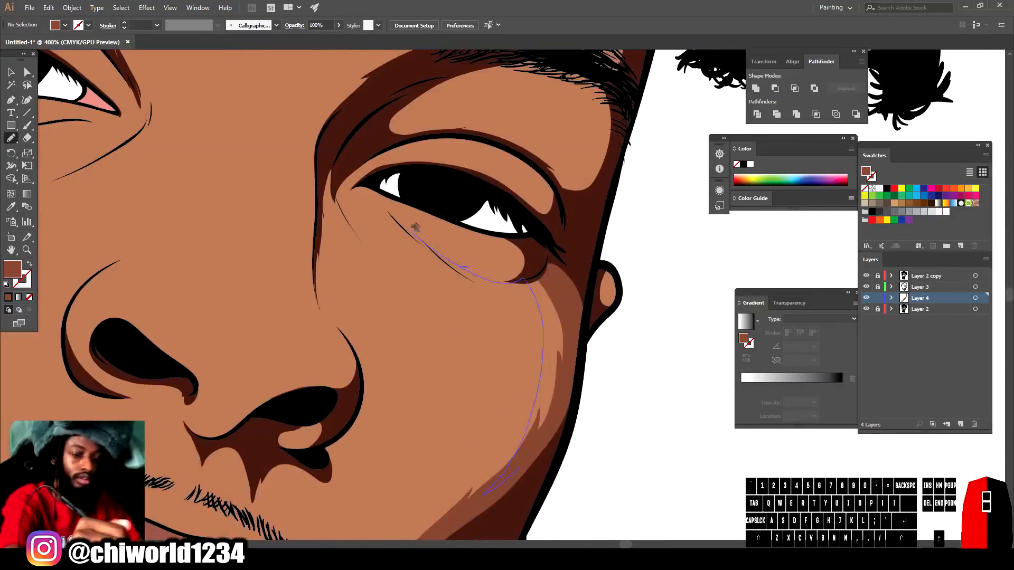
pyautogui.moveTo(548, 251); pyautogui.dragTo(554, 423)
# - Draw mid-tone shading around the eye socket on the shaded side of the face
pyautogui.hotkey('ctrl', '-')
pyautogui.hotkey('ctrl', '=')
pyautogui.scroll(4, 595, 402)
pyautogui.moveTo(520, 317)
pyautogui.mouseDown()
pyautogui.moveTo(544, 364)
pyautogui.moveTo(523, 317)
pyautogui.mouseUp()
pyautogui.moveTo(521, 309)
pyautogui.mouseDown()
pyautogui.moveTo(549, 322)
pyautogui.moveTo(412, 274)
pyautogui.mouseUp()
pyautogui.moveTo(332, 336); pyautogui.dragTo(436, 318)
pyautogui.hotkey('ctrl', '-')
pyautogui.hotkey('ctrl', '-')
pyautogui.hotkey('ctrl', '-')
pyautogui.hotkey('ctrl', '-')
pyautogui.hotkey('ctrl', '-')
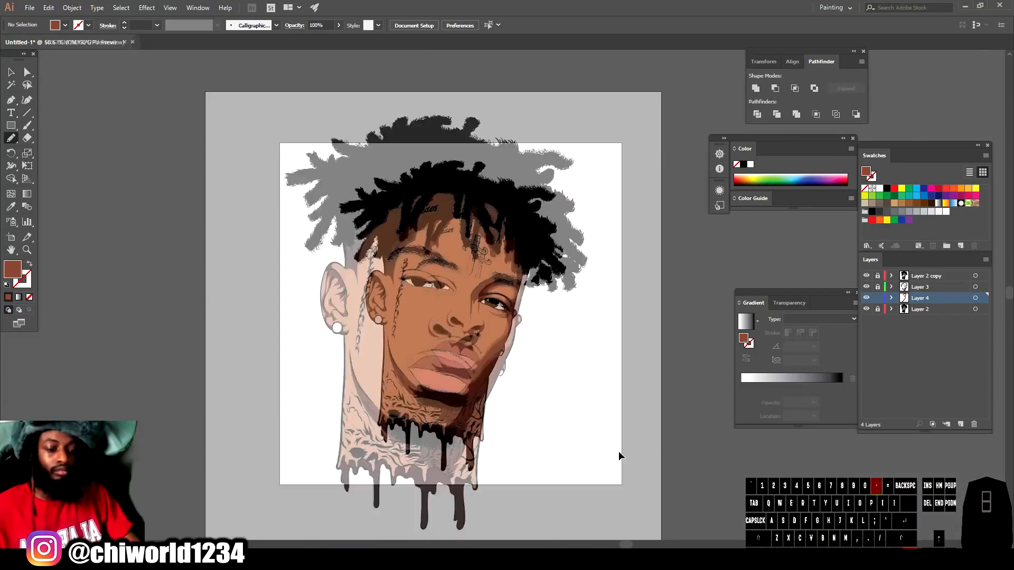
# - Draw mid-tone shading around the nostrils and along the underside and side of the nose
pyautogui.scroll(6, 467, 323)
pyautogui.moveTo(162, 361)
pyautogui.mouseDown()
pyautogui.moveTo(194, 311)
pyautogui.moveTo(423, 446)
pyautogui.mouseUp()
pyautogui.moveTo(548, 312); pyautogui.dragTo(448, 463)
pyautogui.moveTo(228, 416); pyautogui.dragTo(162, 360)
pyautogui.hotkey('ctrl', '-')
pyautogui.hotkey('ctrl', '-')
pyautogui.hotkey('ctrl', '-')
pyautogui.scroll(3, 575, 252)
pyautogui.moveTo(405, 222); pyautogui.dragTo(415, 405)
pyautogui.moveTo(418, 303)
pyautogui.mouseDown()
pyautogui.moveTo(517, 346)
pyautogui.moveTo(405, 223)
pyautogui.mouseUp()
# - Draw mid-tone shading between the nose and the mustache, bordering the dark shadow under the nostrils
pyautogui.hotkey('ctrl', '-')
pyautogui.hotkey('ctrl', '-')
pyautogui.scroll(3, 437, 452)
pyautogui.moveTo(294, 212); pyautogui.dragTo(328, 350)
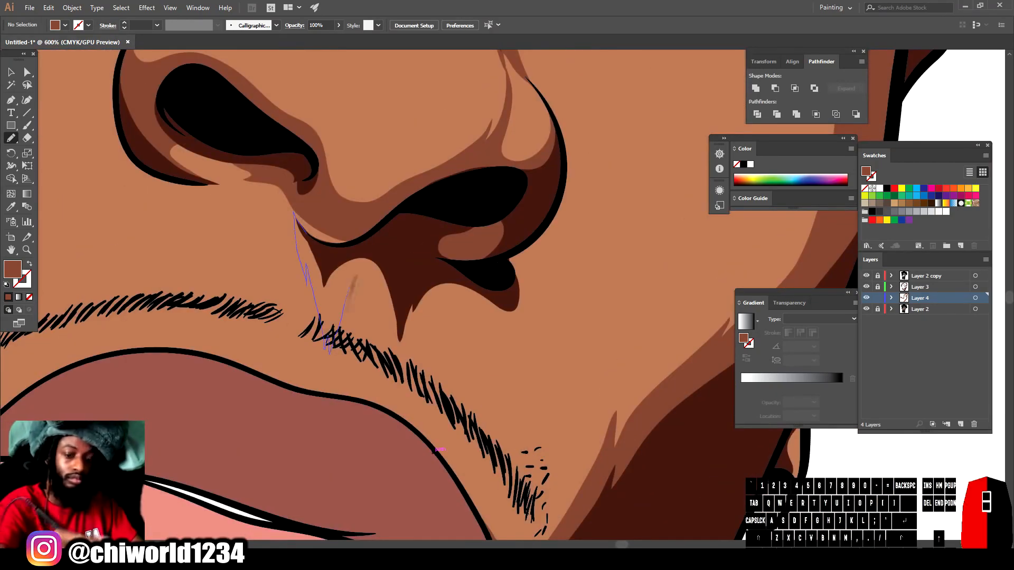
pyautogui.moveTo(415, 420)
pyautogui.mouseDown()
pyautogui.moveTo(514, 381)
pyautogui.moveTo(515, 262)
pyautogui.mouseUp()
# - Add mid-tone shading to the chin beside the dark shadow below the lower lip
pyautogui.hotkey('ctrl', '-')
pyautogui.hotkey('ctrl', '-')
pyautogui.scroll(-3, 606, 432)
pyautogui.moveTo(193, 447)
pyautogui.mouseDown()
pyautogui.moveTo(373, 448)
pyautogui.moveTo(407, 343)
pyautogui.moveTo(470, 370)
pyautogui.mouseUp()
# - Draw a long mid-tone shadow down the lit side of the face from the temple tattoo to the beard
pyautogui.hotkey('ctrl', '-')
pyautogui.hotkey('ctrl', '-')
pyautogui.scroll(3, 502, 294)
pyautogui.moveTo(393, 468); pyautogui.dragTo(363, 429)
pyautogui.moveTo(320, 289); pyautogui.dragTo(306, 131)
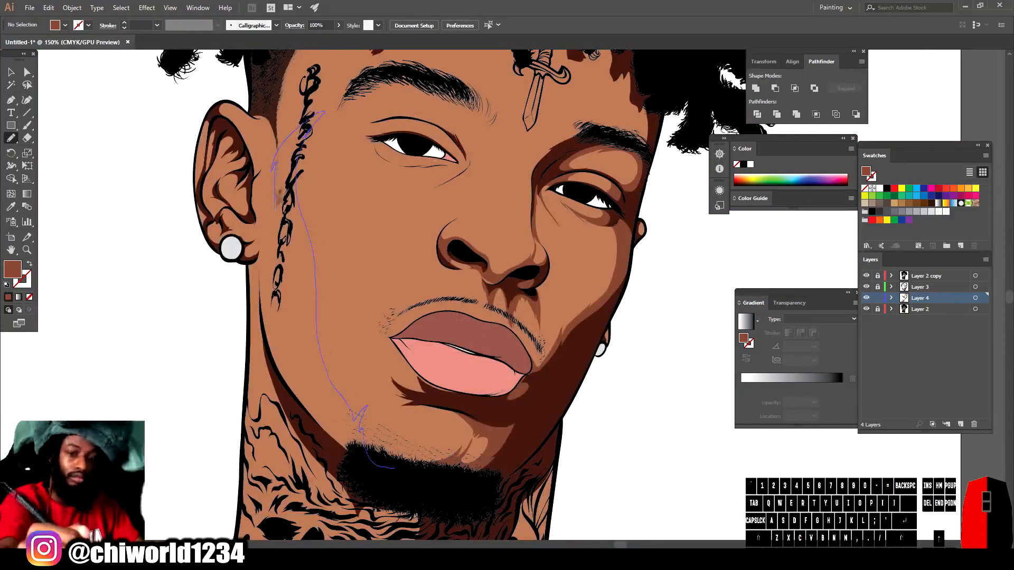
pyautogui.moveTo(327, 406); pyautogui.dragTo(393, 468)
pyautogui.hotkey('ctrl', '-')
pyautogui.hscroll(-2, 394, 467)
pyautogui.hotkey('ctrl', '=')
pyautogui.hotkey('ctrl', '=')
pyautogui.moveTo(414, 517); pyautogui.dragTo(396, 467)
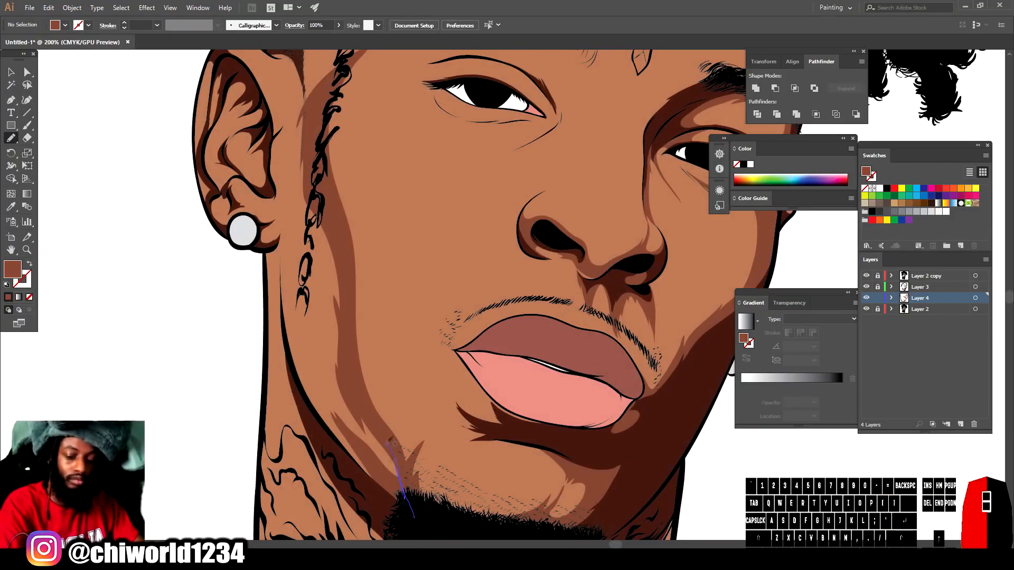
pyautogui.moveTo(287, 227); pyautogui.dragTo(401, 504)
# - Fill the area between the ear and the side-of-face tattoo with mid-tone shading up to the hairline
pyautogui.hotkey('ctrl', '-')
pyautogui.hotkey('ctrl', '-')
pyautogui.hotkey('ctrl', '-')
pyautogui.hotkey('ctrl', '=')
pyautogui.hotkey('ctrl', '=')
pyautogui.hotkey('ctrl', '=')
pyautogui.moveTo(338, 380)
pyautogui.mouseDown()
pyautogui.moveTo(333, 470)
pyautogui.moveTo(346, 388)
pyautogui.moveTo(320, 229)
pyautogui.mouseUp()
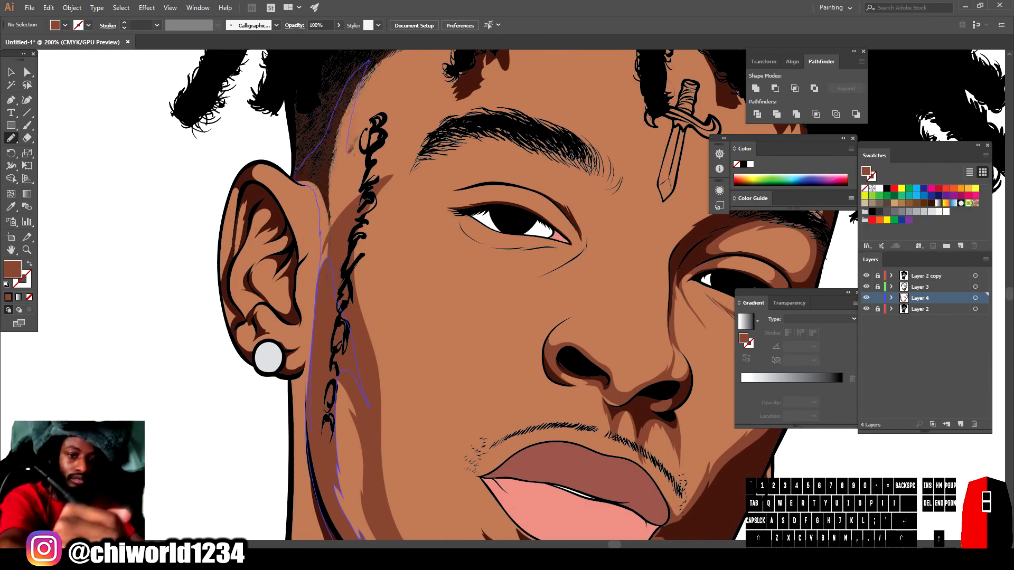
pyautogui.moveTo(347, 154); pyautogui.dragTo(343, 208)
# - Draw mid-tone shading along the temple hairline and between the side-of-face tattoo and the outer end of the eyebrow
pyautogui.hotkey('ctrl', '-')
pyautogui.hotkey('ctrl', '-')
pyautogui.hotkey('ctrl', '=')
pyautogui.hotkey('ctrl', '=')
pyautogui.scroll(4, 350, 404)
pyautogui.moveTo(350, 404); pyautogui.dragTo(360, 377)
pyautogui.moveTo(378, 320); pyautogui.dragTo(333, 266)
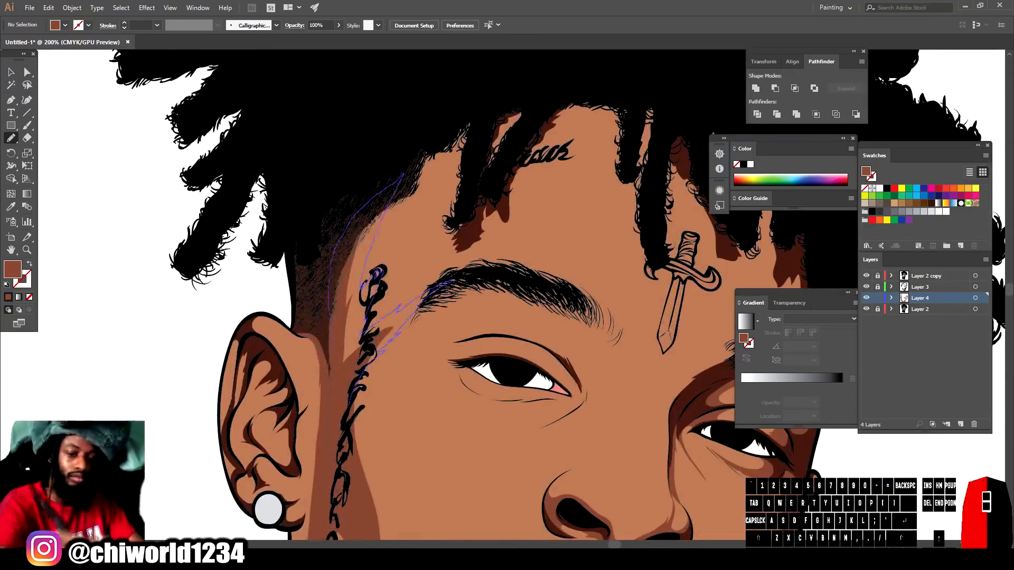
# - Add mid-tone shading around the eye on the lit side, from below the eyebrow and inner corner to the lower eyelid
pyautogui.hotkey('ctrl', '-')
pyautogui.hotkey('ctrl', '-')
pyautogui.hotkey('ctrl', '-')
pyautogui.hotkey('ctrl', '=')
pyautogui.hotkey('ctrl', '=')
pyautogui.hotkey('ctrl', '=')
pyautogui.hotkey('ctrl', '=')
pyautogui.hotkey('ctrl', '=')
pyautogui.hotkey('ctrl', '=')
pyautogui.moveTo(391, 317)
pyautogui.mouseDown()
pyautogui.moveTo(406, 324)
pyautogui.moveTo(528, 253)
pyautogui.moveTo(612, 317)
pyautogui.moveTo(560, 438)
pyautogui.moveTo(528, 401)
pyautogui.mouseUp()
pyautogui.hotkey('ctrl', '-')
pyautogui.hotkey('ctrl', '-')
pyautogui.hotkey('ctrl', '-')
pyautogui.moveTo(203, 396); pyautogui.dragTo(295, 380)
pyautogui.hotkey('ctrl', '=')
pyautogui.hotkey('ctrl', '=')
pyautogui.hotkey('ctrl', '=')
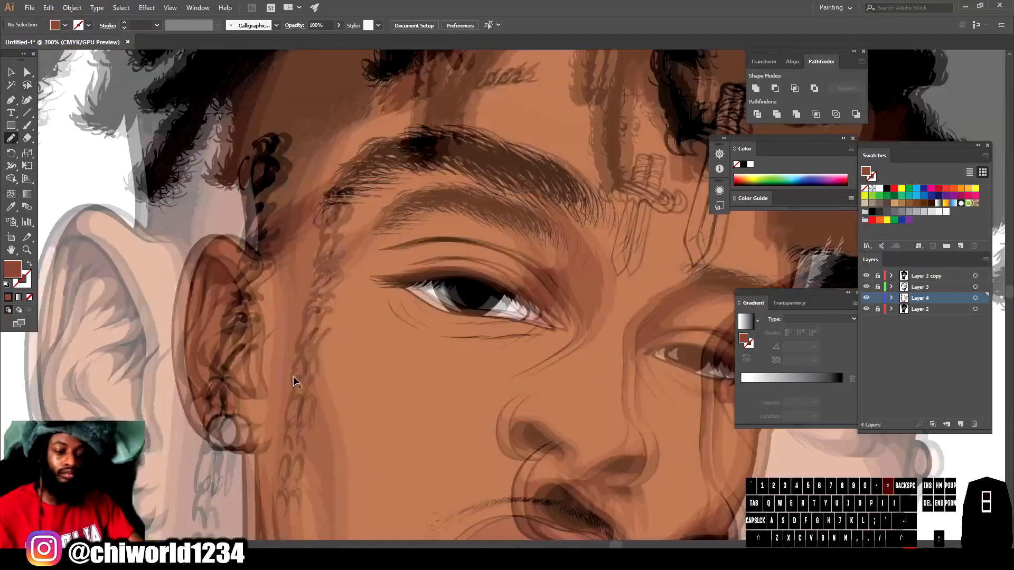
pyautogui.moveTo(314, 271); pyautogui.dragTo(372, 310)
pyautogui.moveTo(434, 348)
pyautogui.mouseDown()
pyautogui.moveTo(322, 343)
pyautogui.moveTo(314, 270)
pyautogui.mouseUp()
# - Add mid-tone shading on the chin between the lower lip and beard, and on the neck below the earlobe
pyautogui.moveTo(330, 307)
pyautogui.mouseDown()
pyautogui.moveTo(520, 352)
pyautogui.moveTo(333, 330)
pyautogui.mouseUp()
pyautogui.moveTo(332, 342); pyautogui.dragTo(568, 367)
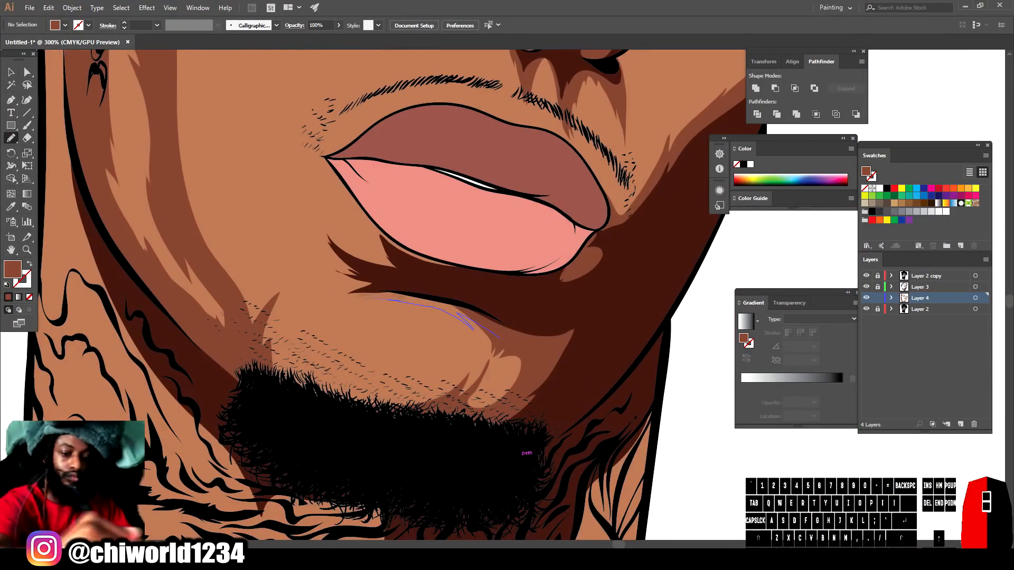
pyautogui.moveTo(295, 188); pyautogui.dragTo(316, 283)
pyautogui.moveTo(295, 206)
pyautogui.mouseDown()
pyautogui.moveTo(340, 232)
pyautogui.moveTo(380, 216)
pyautogui.mouseUp()
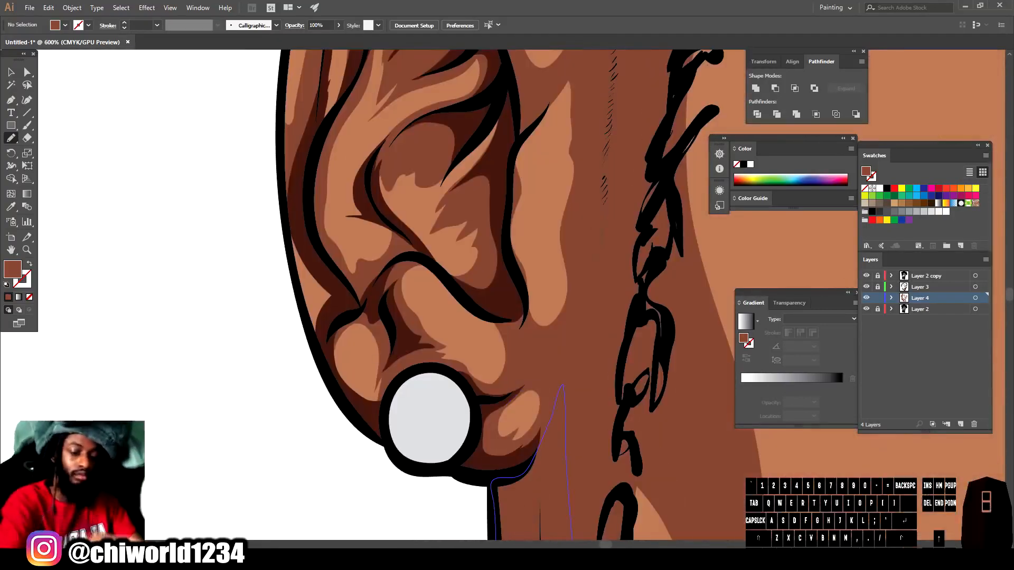
# - Unlock Layer 3 and Layer 2 so the shadows and base artwork can be edited along with Layer 4
pyautogui.hotkey('ctrl', '-')
pyautogui.hotkey('ctrl', '-')
pyautogui.hotkey('ctrl', '-')
pyautogui.hotkey('ctrl', '-')
pyautogui.hotkey('ctrl', '-')
pyautogui.hscroll(7, 520, 501)
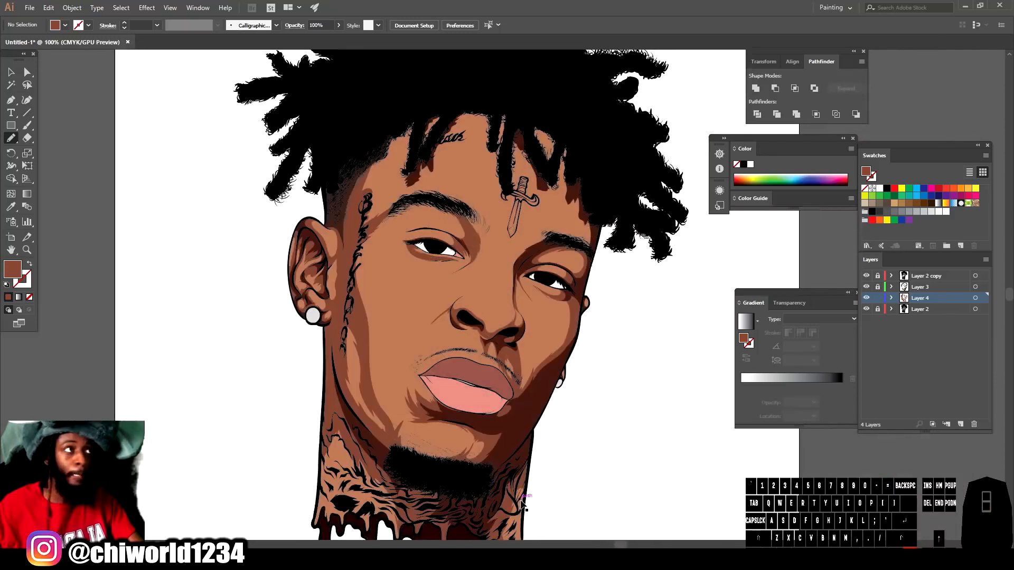
pyautogui.hotkey('ctrl', '-')
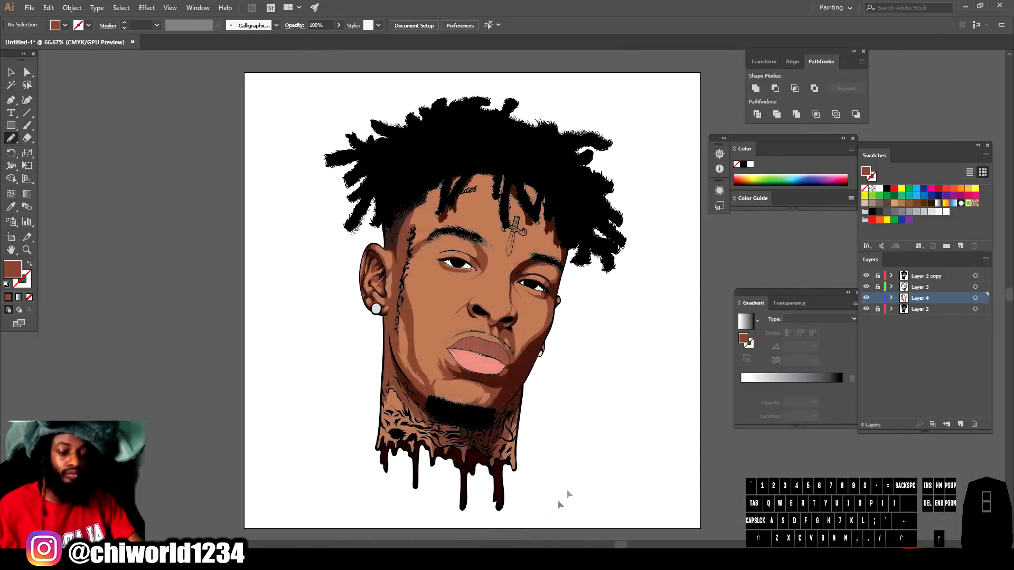
pyautogui.hscroll(2, 690, 394)
pyautogui.click(877, 287)
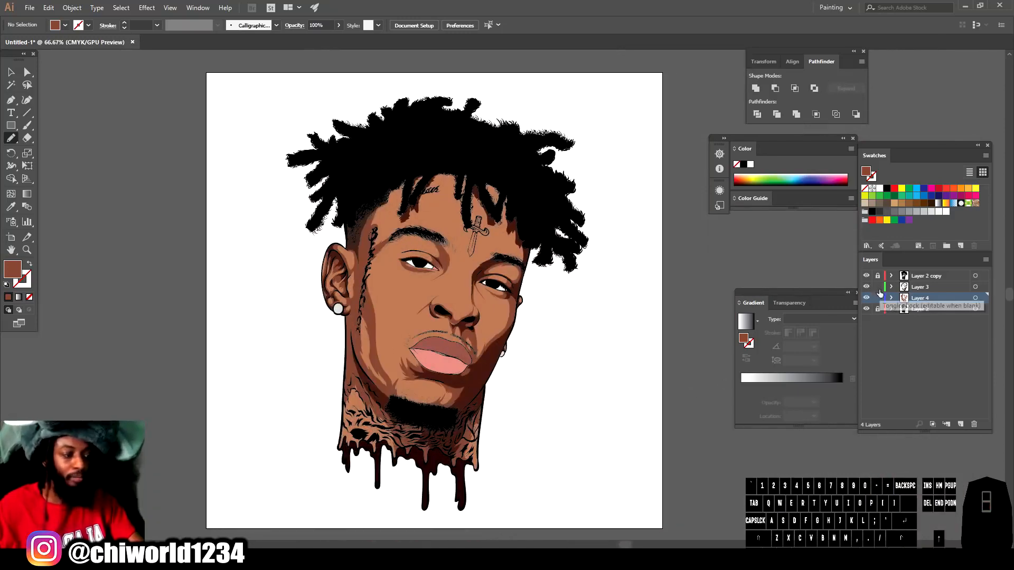
pyautogui.click(878, 309)
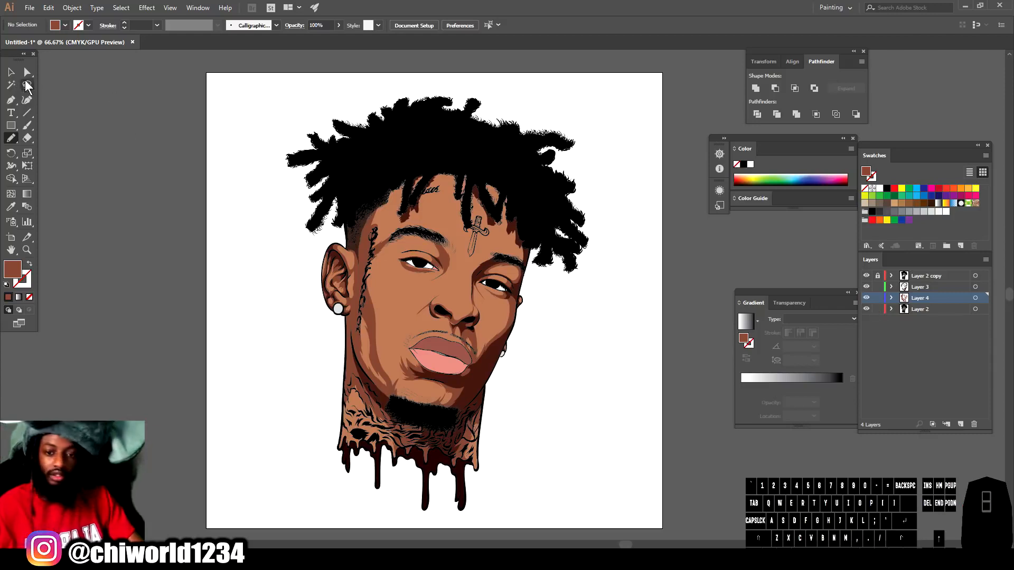
# - Select all the unlocked face artwork and open Recolor Artwork with the number of colors set to All
pyautogui.click(10, 72)
pyautogui.moveTo(270, 94); pyautogui.dragTo(552, 390)
pyautogui.moveTo(641, 501); pyautogui.dragTo(642, 493)
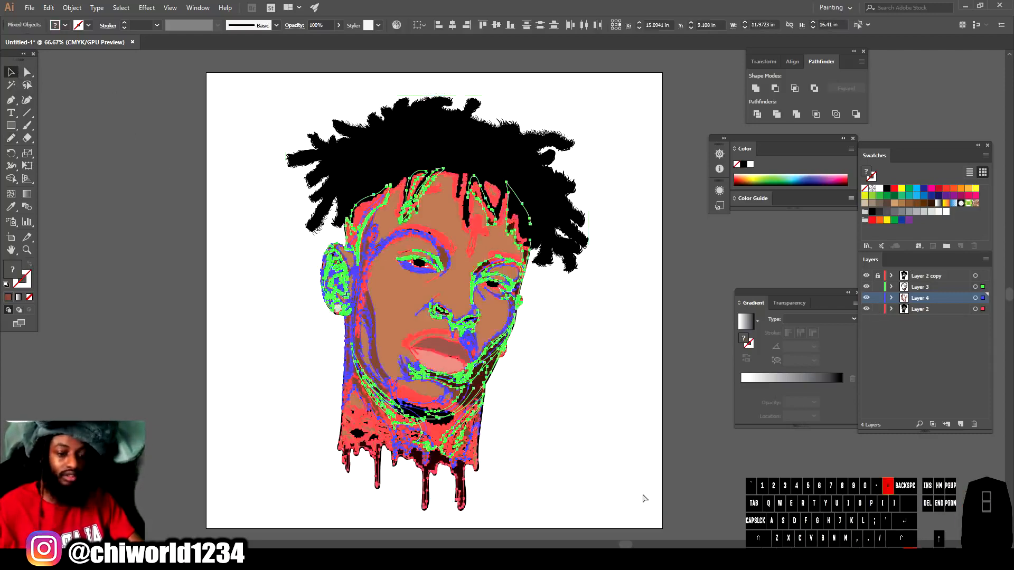
pyautogui.hotkey('ctrl', '=')
pyautogui.hotkey('ctrl', '=')
pyautogui.click(48, 7)
pyautogui.moveTo(171, 194)
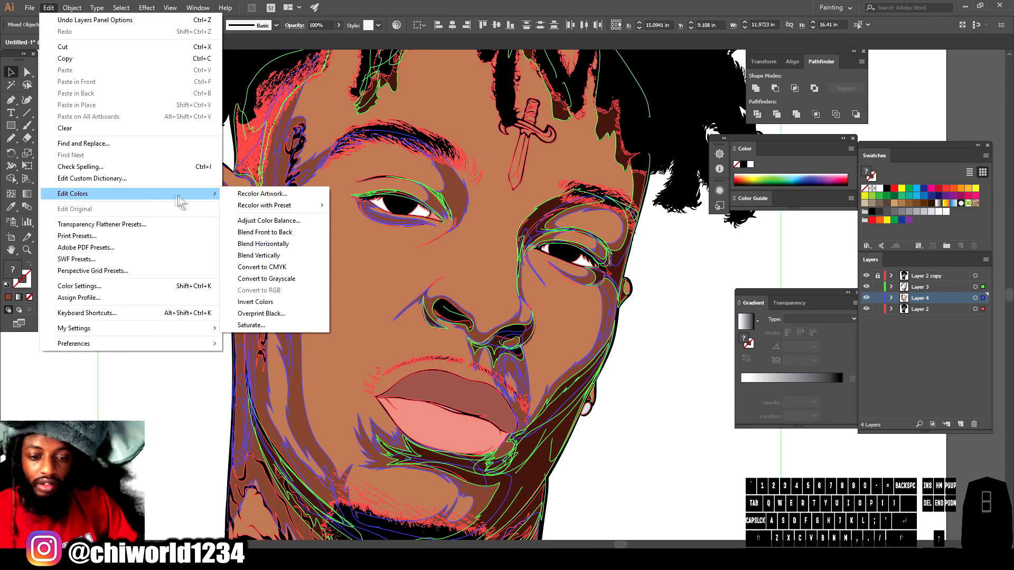
pyautogui.moveTo(316, 205)
pyautogui.click(378, 252)
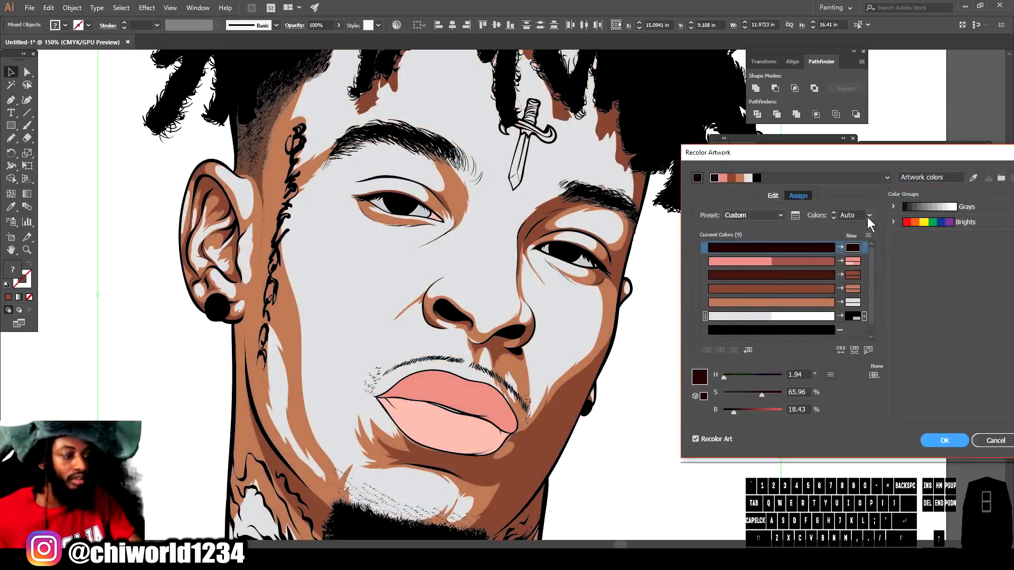
pyautogui.click(868, 215)
pyautogui.click(883, 290)
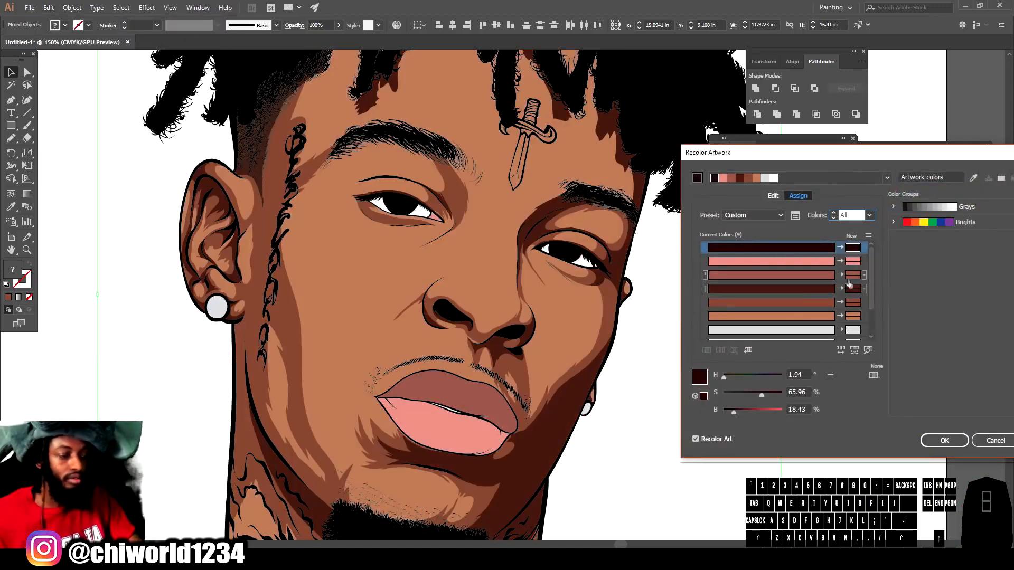
# - Set the base skin tone's saturation to 57%, and the dark shadow color to 85% saturation and 20% brightness
pyautogui.click(768, 316)
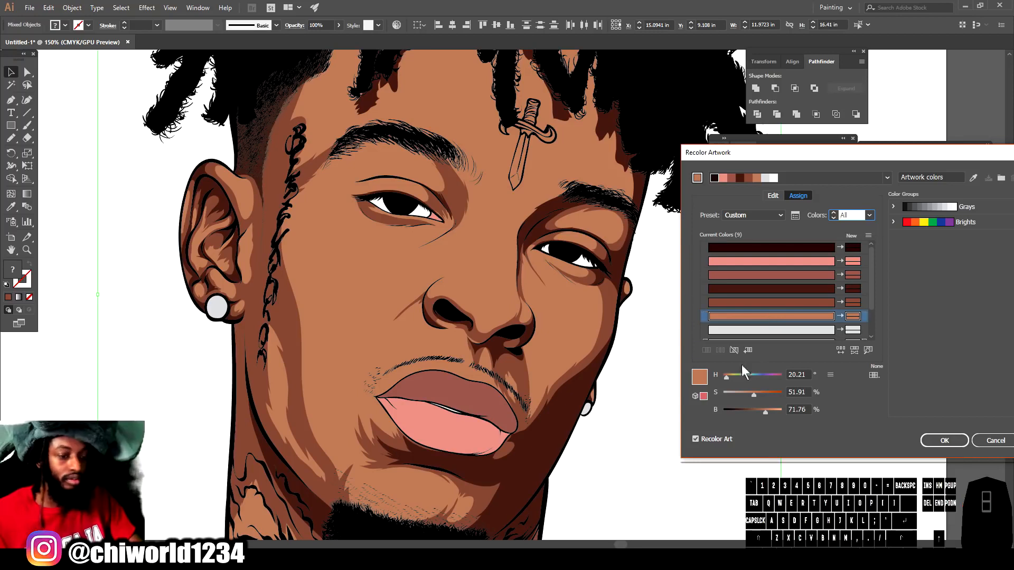
pyautogui.moveTo(754, 397); pyautogui.dragTo(757, 397)
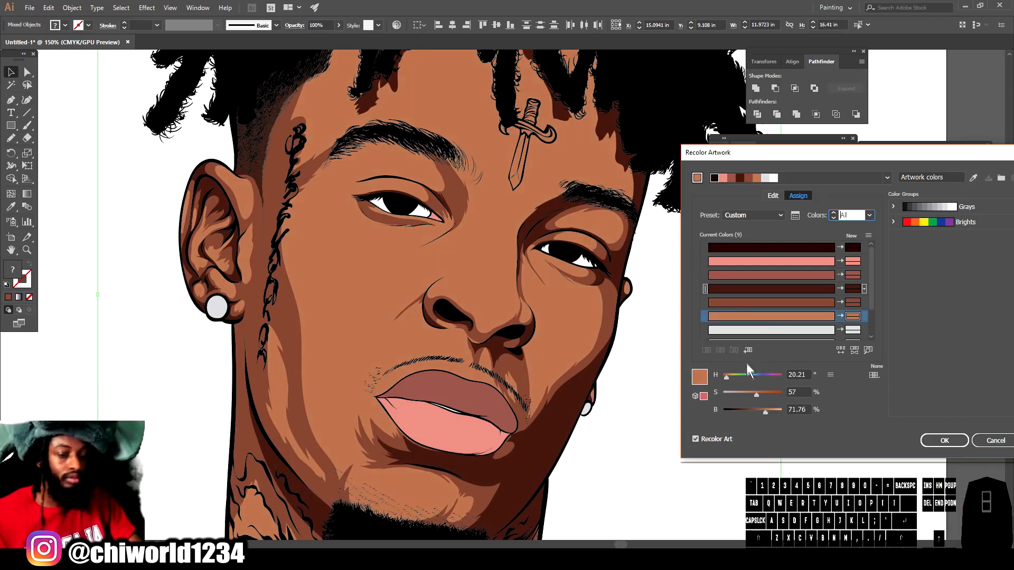
pyautogui.click(788, 290)
pyautogui.moveTo(761, 395); pyautogui.dragTo(734, 409)
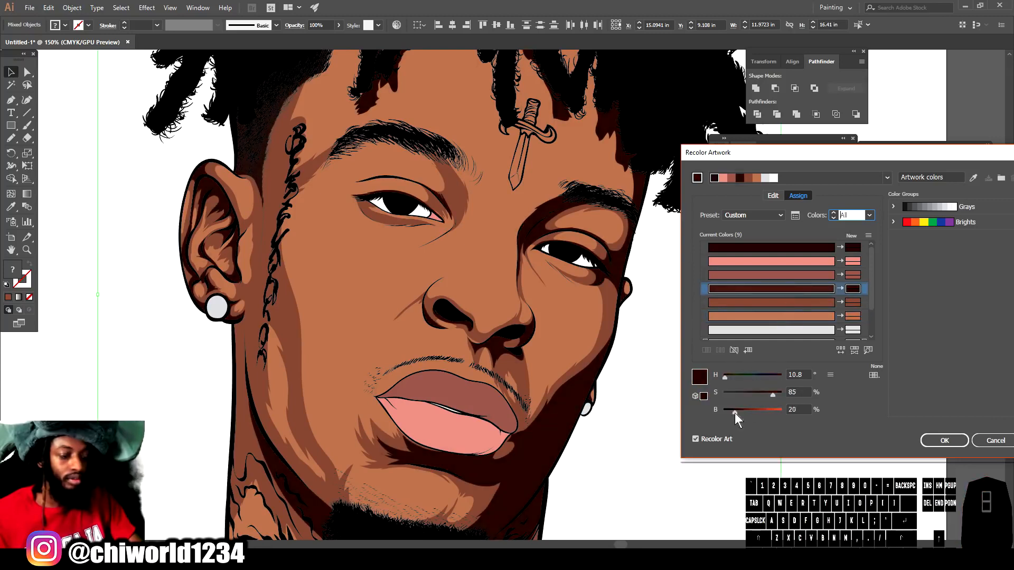
# - Change the mid-tone brown to hue 15°, saturation 63% and brightness 42%, and apply the recoloring
pyautogui.click(795, 304)
pyautogui.click(757, 395)
pyautogui.moveTo(754, 412); pyautogui.dragTo(749, 412)
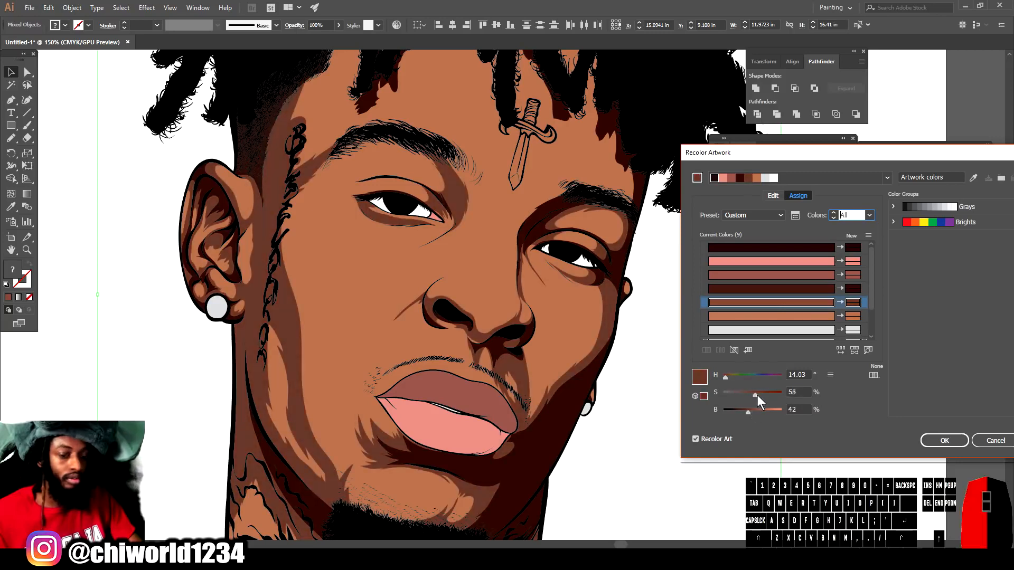
pyautogui.click(727, 376)
pyautogui.click(724, 377)
pyautogui.click(759, 393)
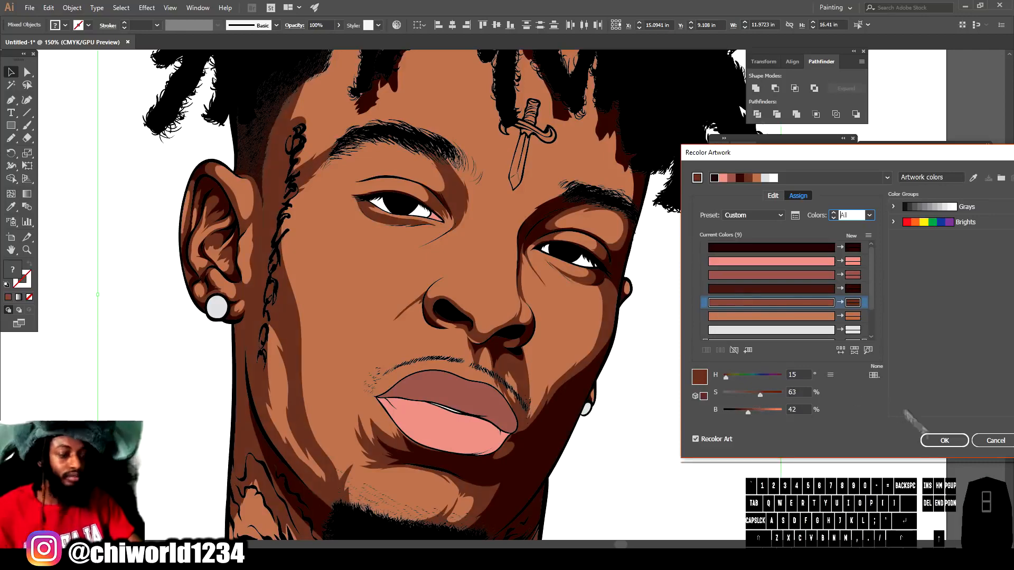
pyautogui.click(944, 440)
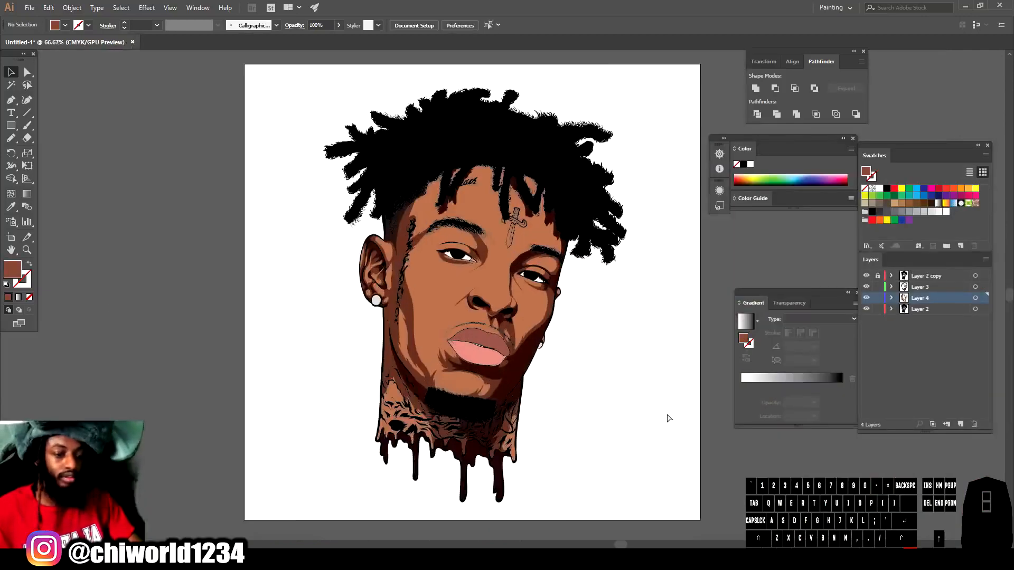
# - Lock Layer 4 and Layer 3, and create a new layer placed between Layer 4 and Layer 2
pyautogui.hotkey('ctrl', '+')
pyautogui.hotkey('ctrl', '+')
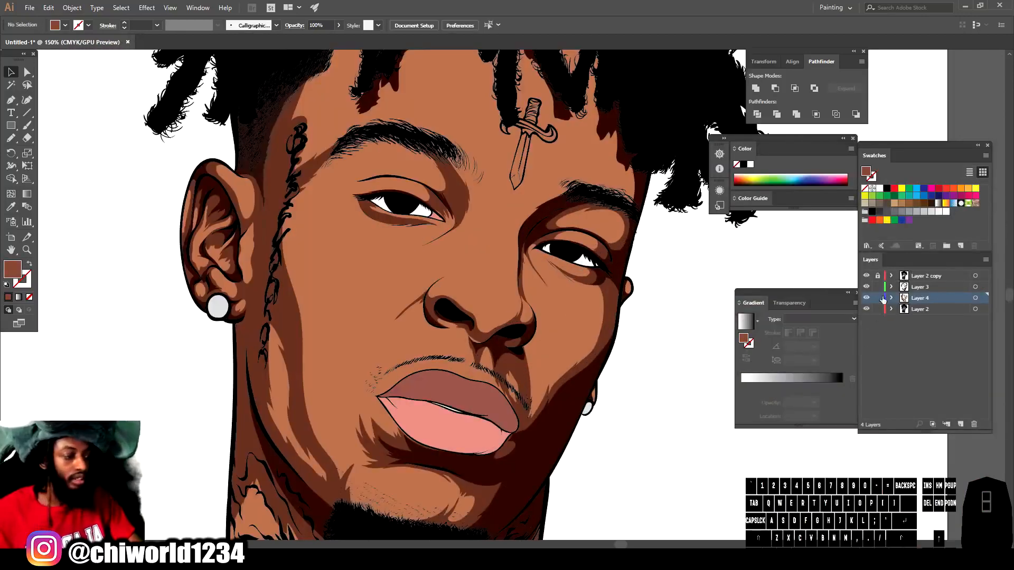
pyautogui.click(878, 297)
pyautogui.click(878, 287)
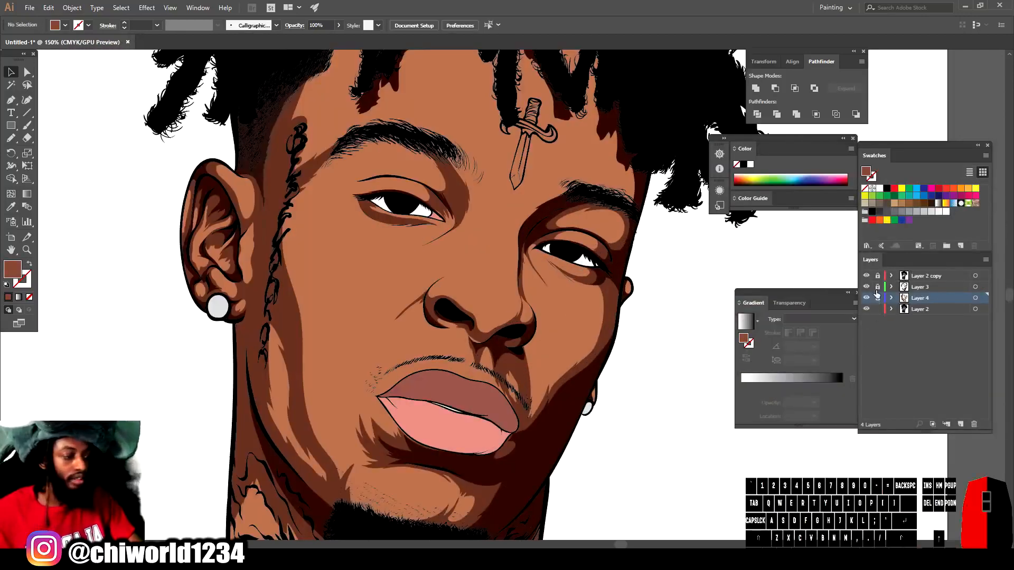
pyautogui.click(960, 425)
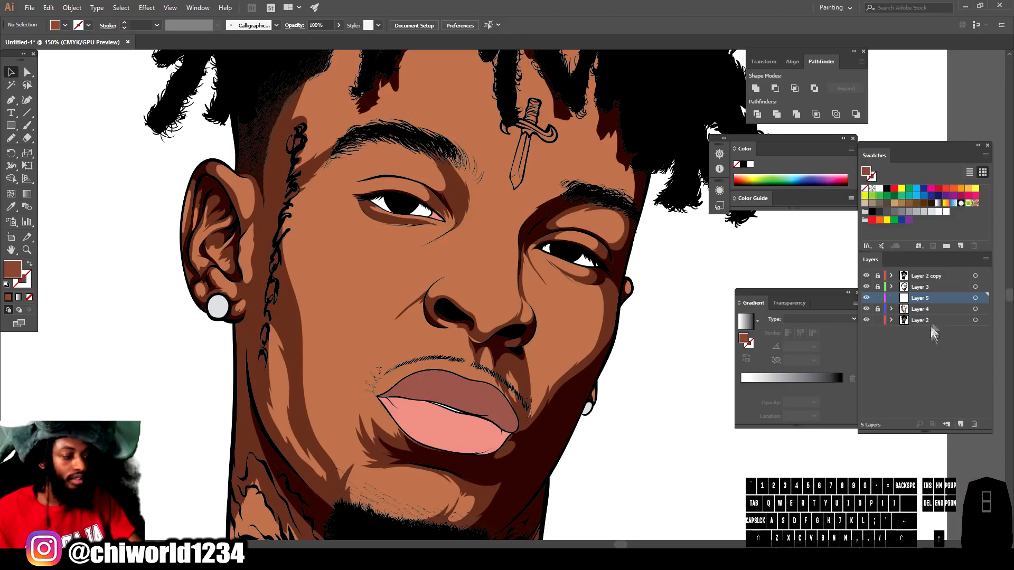
pyautogui.moveTo(928, 301); pyautogui.dragTo(924, 320)
# - Sample the face's base skin color, darken the fill to hue 18°, saturation 58%, brightness 60%, and switch to the Pencil tool
pyautogui.scroll(-3, 641, 339)
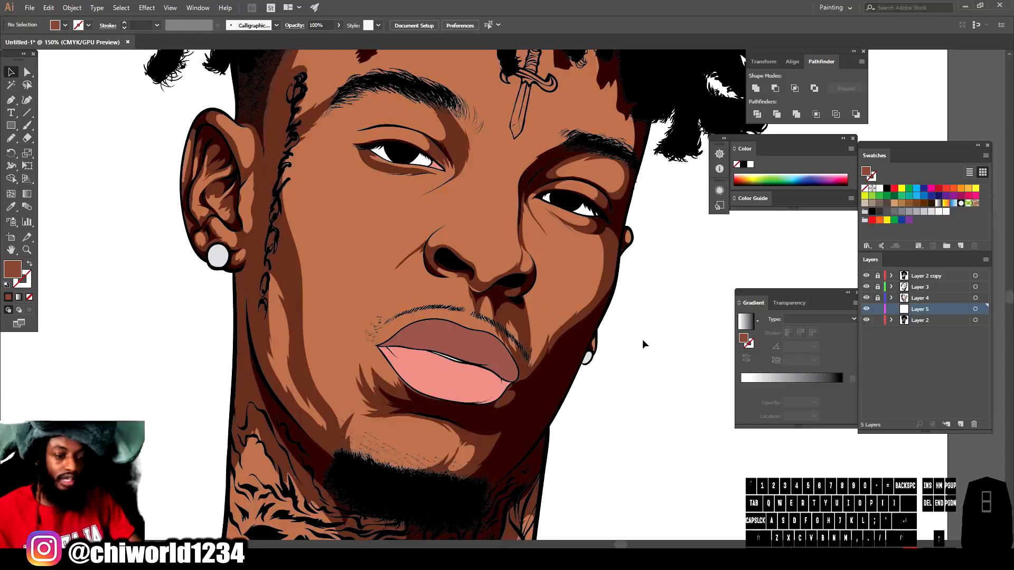
pyautogui.hotkey('ctrl', '=')
pyautogui.scroll(2, 577, 364)
pyautogui.scroll(1, 577, 365)
pyautogui.hotkey('ctrl', '=')
pyautogui.hotkey('ctrl', '-')
pyautogui.hotkey('ctrl', '-')
pyautogui.hotkey('ctrl', '-')
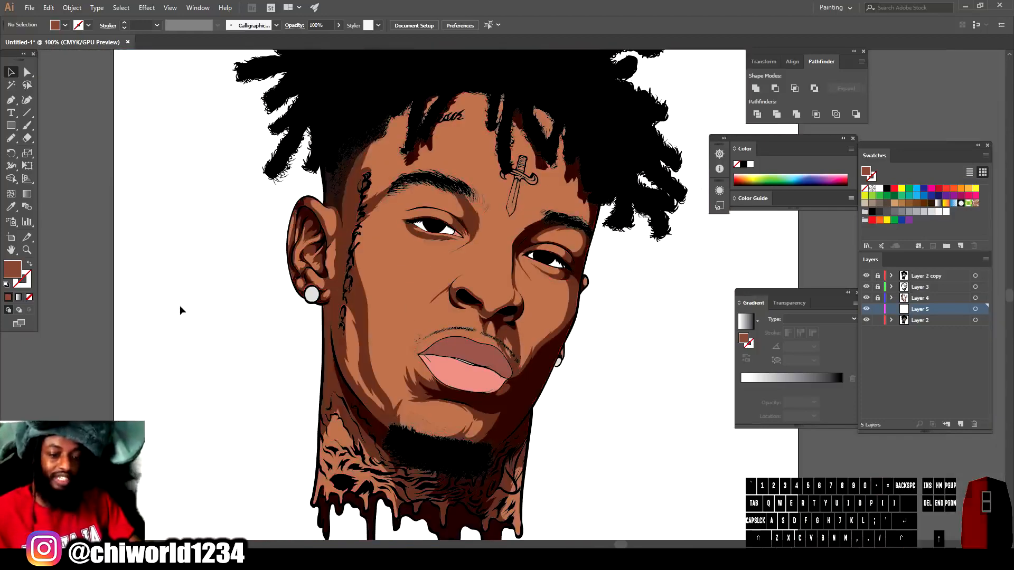
pyautogui.click(11, 208)
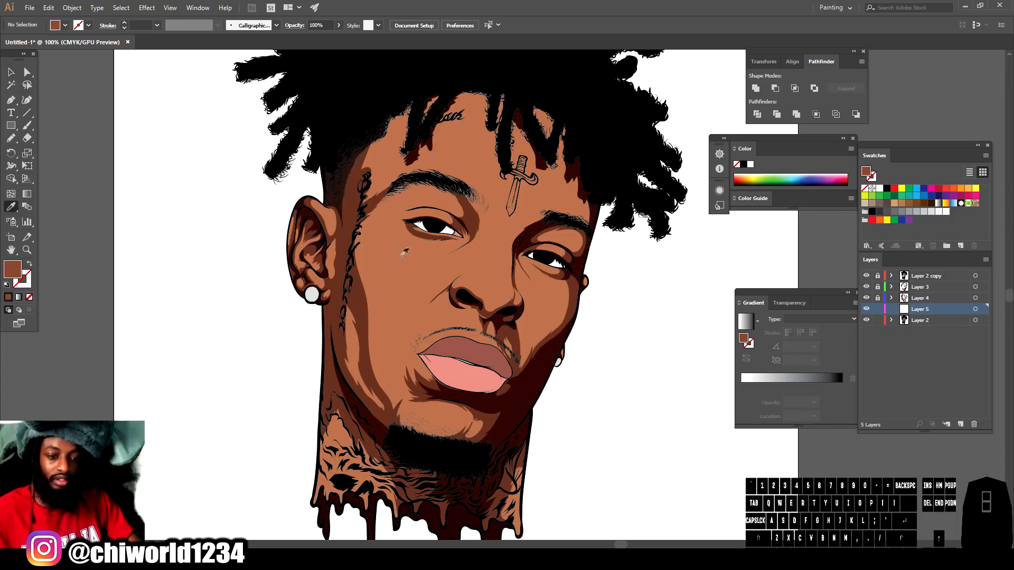
pyautogui.click(393, 301)
pyautogui.doubleClick(13, 272)
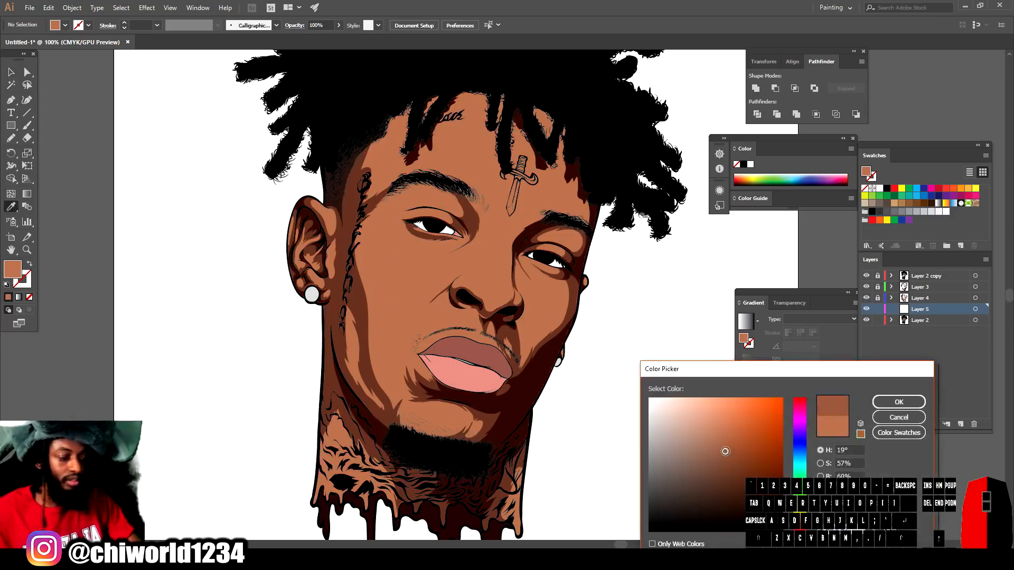
pyautogui.click(726, 451)
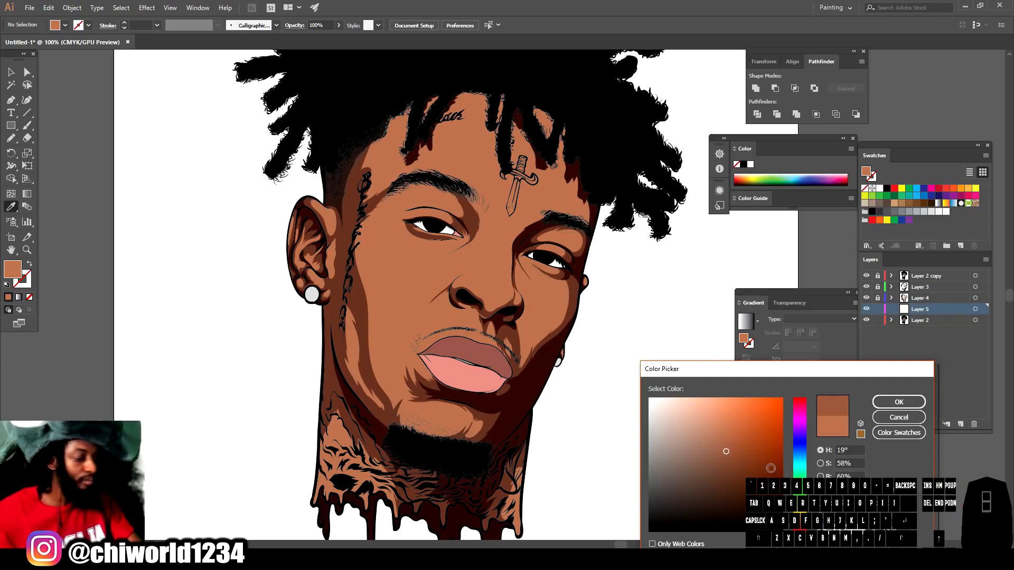
pyautogui.click(800, 523)
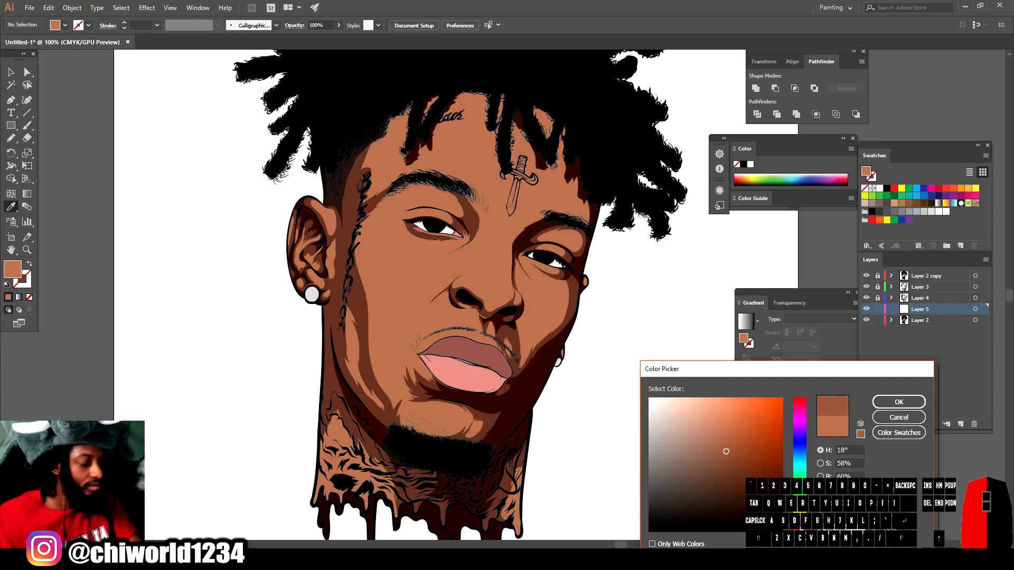
pyautogui.click(889, 400)
pyautogui.hotkey('ctrl', '=')
pyautogui.hotkey('ctrl', '=')
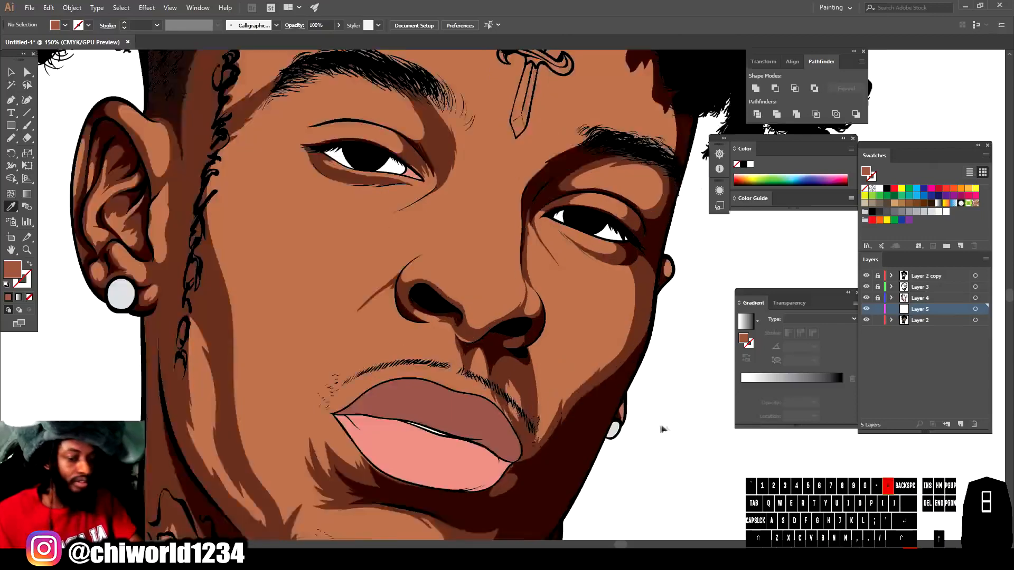
pyautogui.hscroll(-3, 663, 430)
pyautogui.scroll(-2, 591, 351)
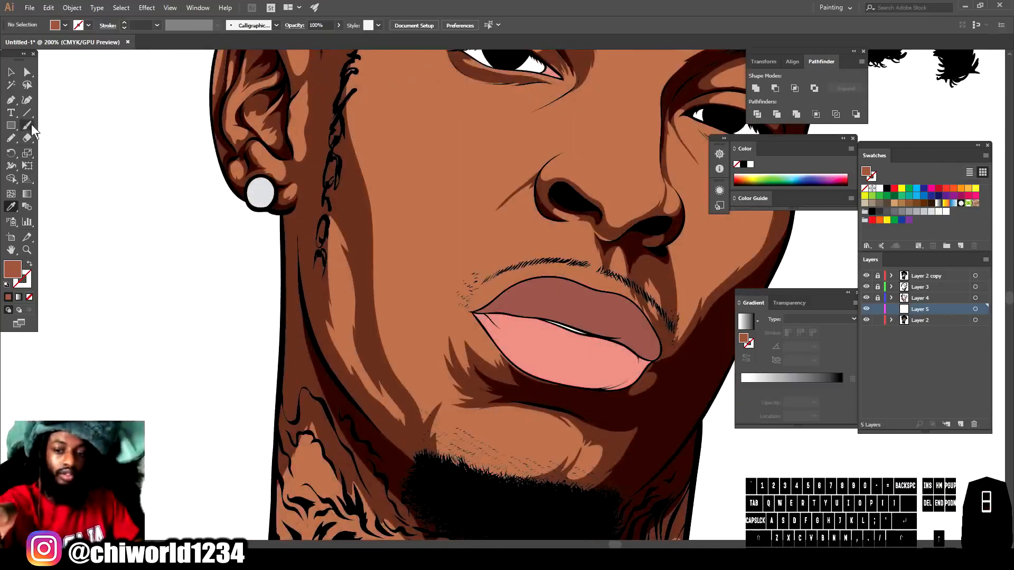
pyautogui.click(11, 138)
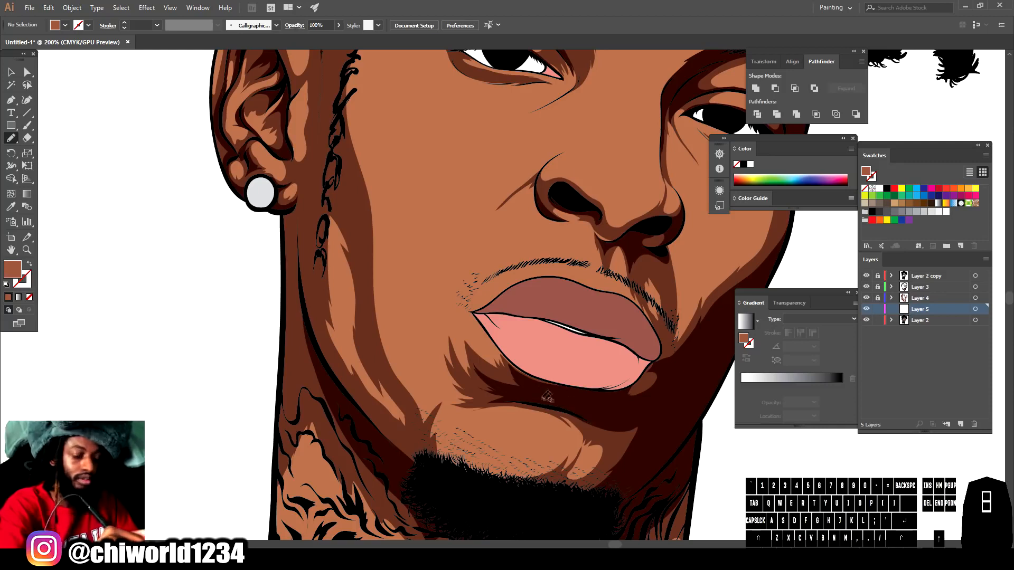
pyautogui.moveTo(585, 458)
pyautogui.mouseDown()
pyautogui.moveTo(599, 432)
pyautogui.moveTo(584, 464)
pyautogui.mouseUp()
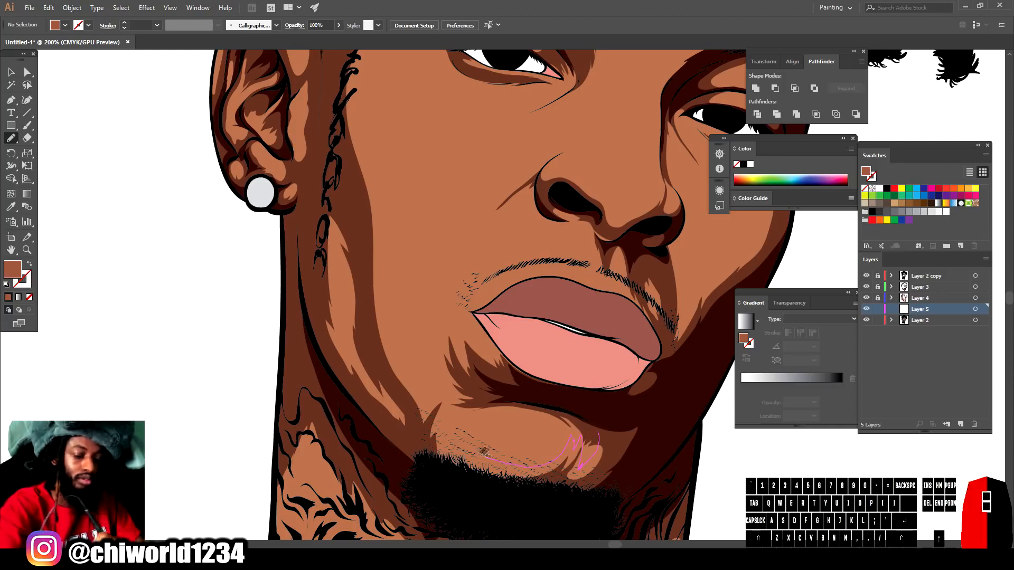
pyautogui.moveTo(438, 406); pyautogui.dragTo(452, 480)
pyautogui.hotkey('ctrl', 'z')
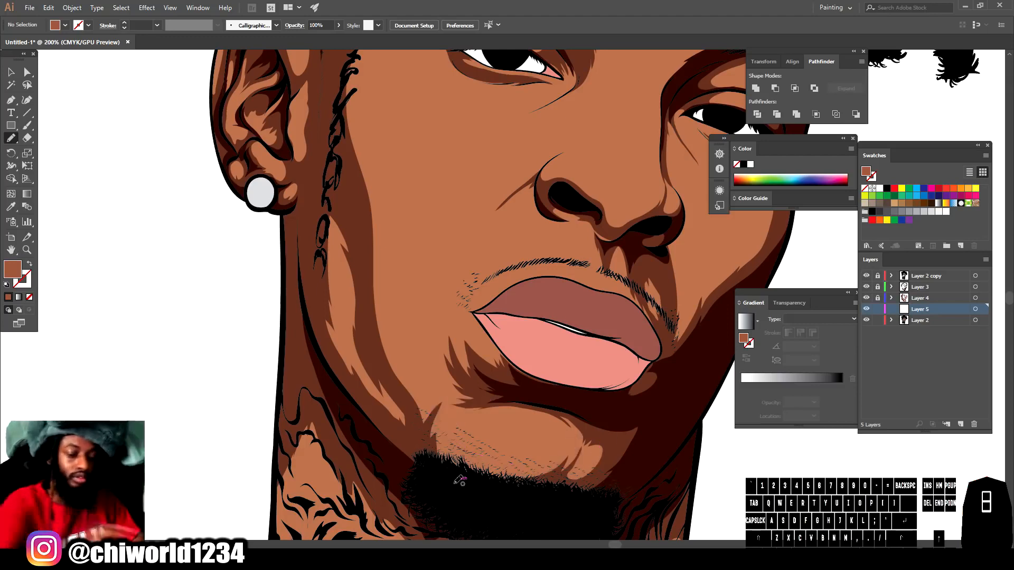
# - Draw a light shadow in the new tone from the cheek beside the tattoo, down past the mouth corner and across the chin
pyautogui.moveTo(605, 439); pyautogui.dragTo(571, 434)
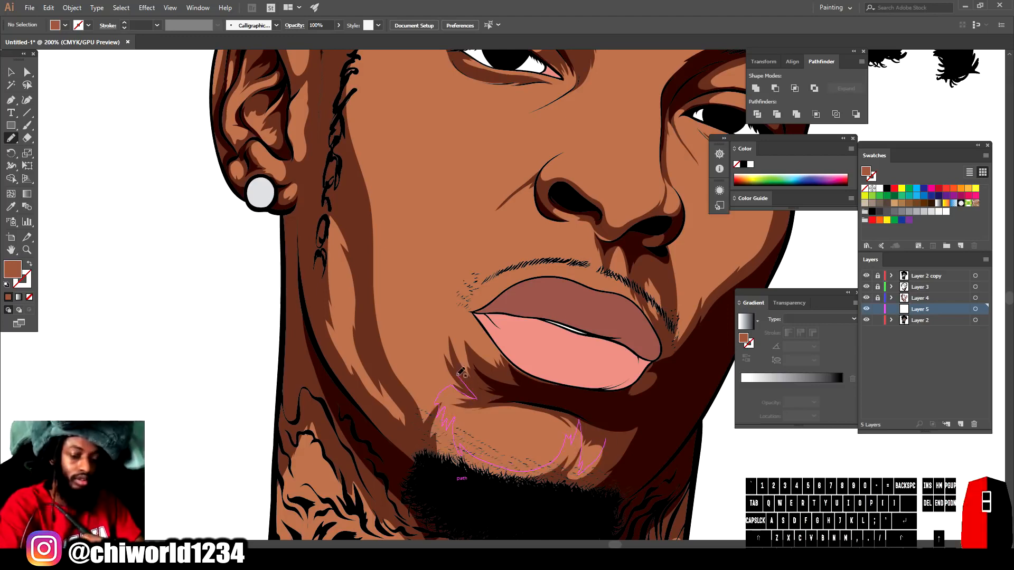
pyautogui.moveTo(331, 177); pyautogui.dragTo(605, 439)
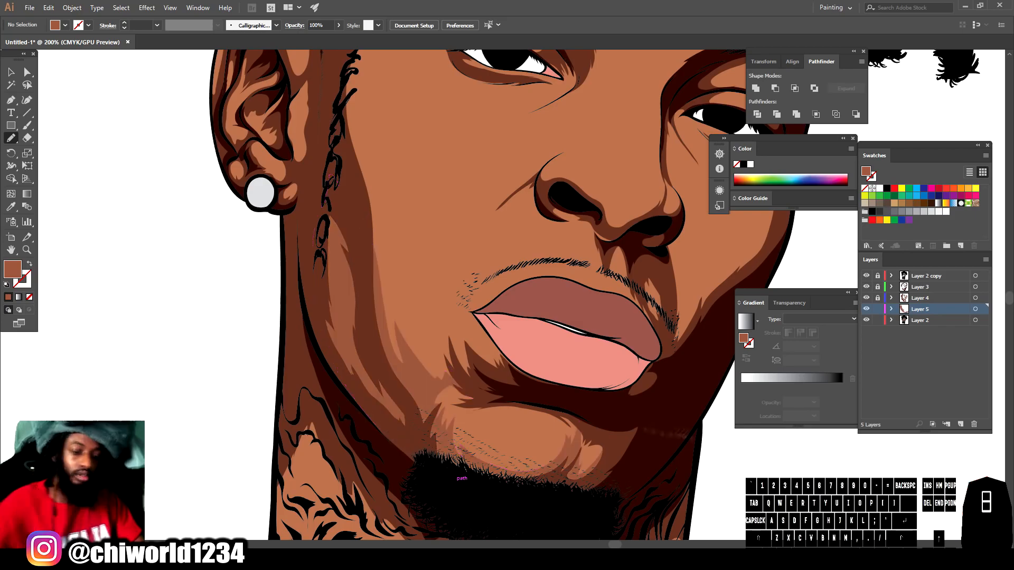
# - Draw a light shadow along the cheek beside the temple tattoo, up over the temple and in to the eye's outer corner
pyautogui.hotkey('ctrl', '-')
pyautogui.hotkey('ctrl', '-')
pyautogui.hotkey('ctrl', '-')
pyautogui.hotkey('ctrl', '-')
pyautogui.hotkey('ctrl', '=')
pyautogui.hotkey('ctrl', '=')
pyautogui.hotkey('ctrl', '=')
pyautogui.hotkey('ctrl', '=')
pyautogui.moveTo(342, 448); pyautogui.dragTo(309, 331)
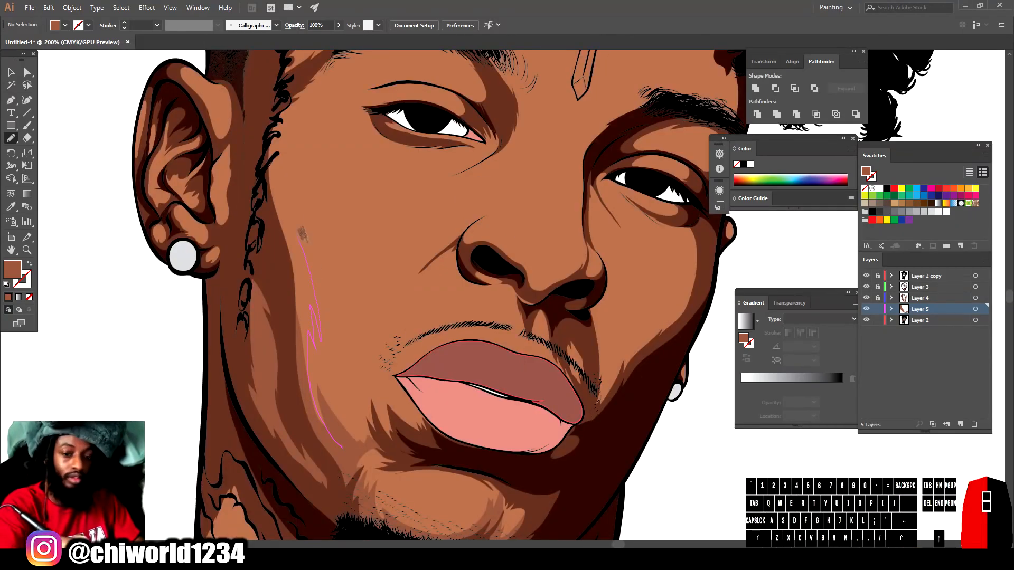
pyautogui.moveTo(405, 143); pyautogui.dragTo(406, 143)
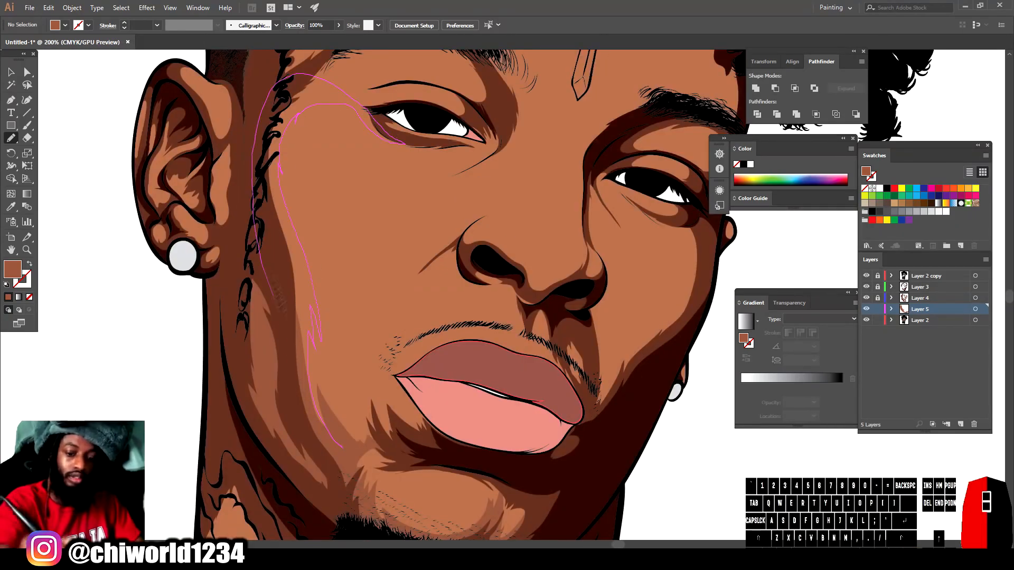
# - Draw a light shadow over the upper eyelid and under the brow of the eye beside the tattoo
pyautogui.hotkey('ctrl', '-')
pyautogui.hotkey('ctrl', '=')
pyautogui.hotkey('ctrl', '=')
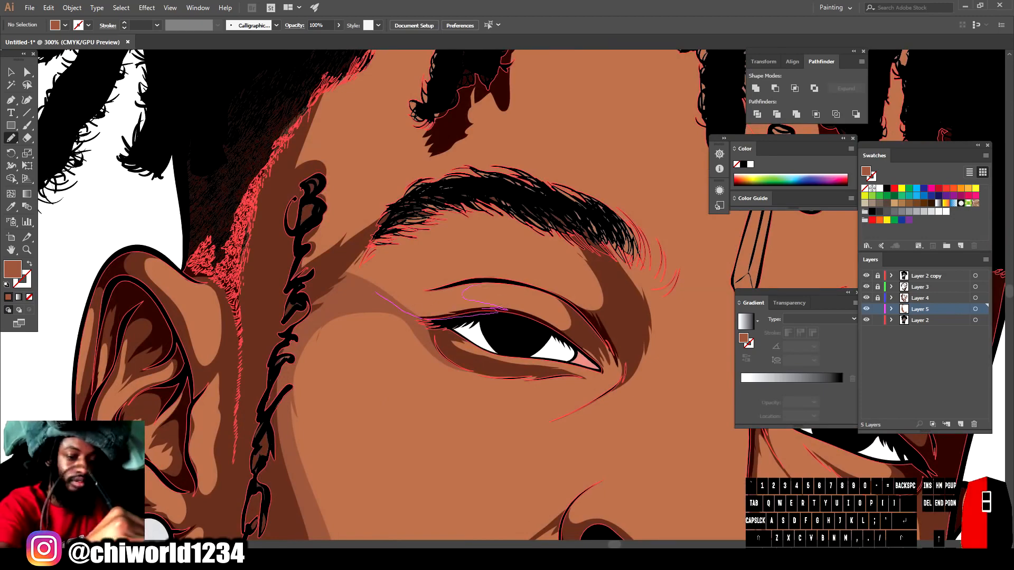
pyautogui.moveTo(524, 227)
pyautogui.mouseDown()
pyautogui.moveTo(300, 292)
pyautogui.moveTo(374, 293)
pyautogui.mouseUp()
pyautogui.scroll(3, 374, 293)
pyautogui.moveTo(398, 328)
pyautogui.mouseDown()
pyautogui.moveTo(368, 289)
pyautogui.moveTo(271, 228)
pyautogui.moveTo(359, 380)
pyautogui.mouseUp()
pyautogui.hotkey('ctrl', '-')
pyautogui.hotkey('ctrl', '-')
pyautogui.moveTo(591, 465); pyautogui.dragTo(460, 312)
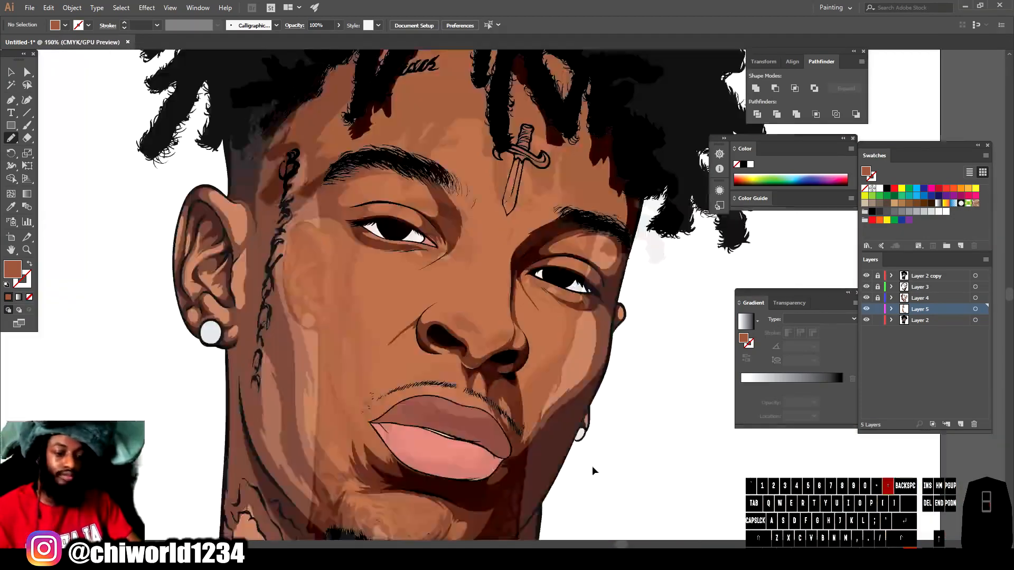
# - Add further light shadow shapes around the tattoo-side eye, brow and forehead
pyautogui.hotkey('ctrl', '=')
pyautogui.hotkey('ctrl', '=')
pyautogui.hotkey('ctrl', '=')
pyautogui.moveTo(417, 389); pyautogui.dragTo(531, 464)
pyautogui.moveTo(440, 232); pyautogui.dragTo(438, 235)
pyautogui.moveTo(380, 185)
pyautogui.mouseDown()
pyautogui.moveTo(554, 243)
pyautogui.moveTo(465, 237)
pyautogui.mouseUp()
pyautogui.hotkey('ctrl', '-')
pyautogui.hotkey('ctrl', '-')
pyautogui.hotkey('ctrl', '-')
pyautogui.hotkey('ctrl', '-')
pyautogui.hotkey('ctrl', '-')
pyautogui.hotkey('ctrl', '=')
pyautogui.hotkey('ctrl', '=')
pyautogui.hotkey('ctrl', '-')
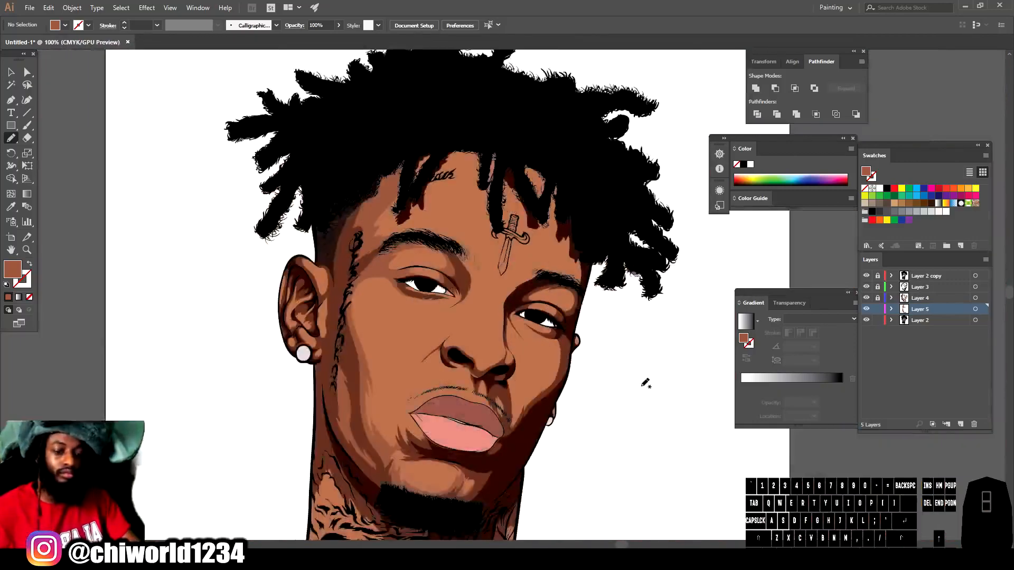
# - Draw a light shadow from the far eye's inner corner down the side of the nose to the lower cheek
pyautogui.hotkey('ctrl', '=')
pyautogui.hotkey('ctrl', '=')
pyautogui.hotkey('ctrl', '=')
pyautogui.moveTo(448, 240); pyautogui.dragTo(432, 245)
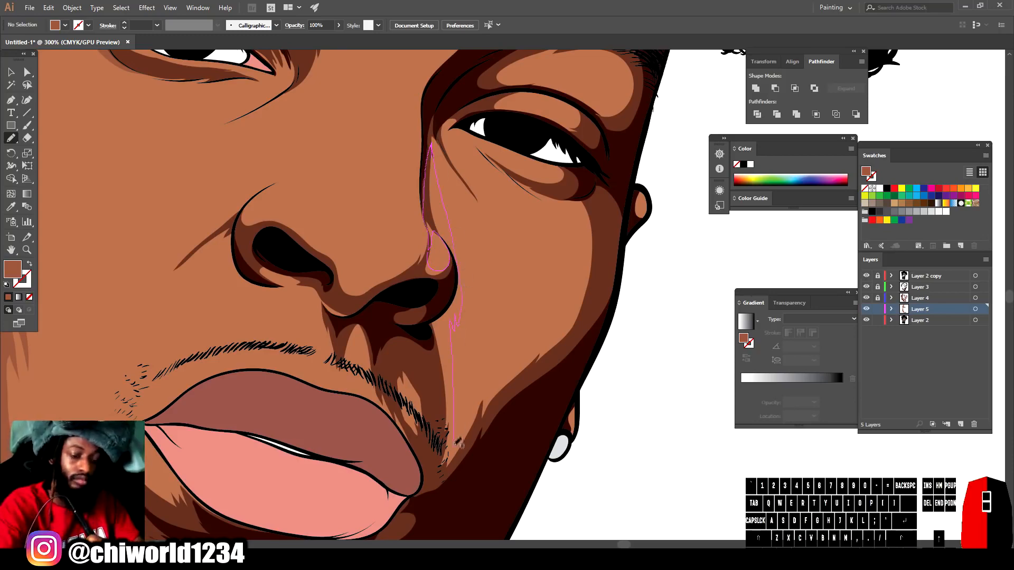
pyautogui.moveTo(575, 309); pyautogui.dragTo(575, 312)
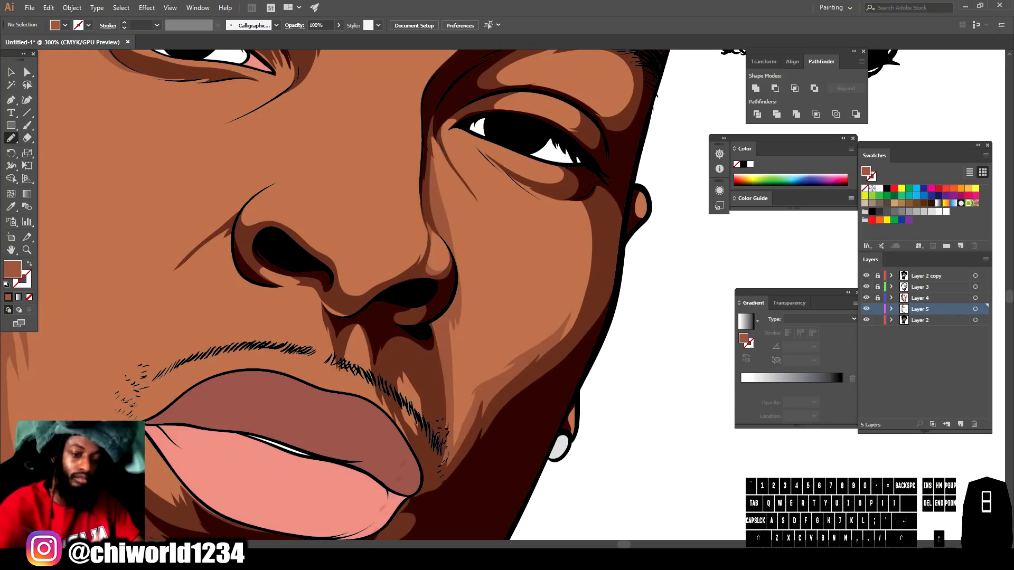
# - Draw a curved light shadow along the outer edge of the far cheek, from below the eye to the lower cheek
pyautogui.hotkey('ctrl', '-')
pyautogui.hotkey('ctrl', '-')
pyautogui.hotkey('ctrl', '-')
pyautogui.hotkey('ctrl', '=')
pyautogui.hotkey('ctrl', '=')
pyautogui.hotkey('ctrl', '=')
pyautogui.hotkey('ctrl', '=')
pyautogui.moveTo(499, 350); pyautogui.dragTo(495, 353)
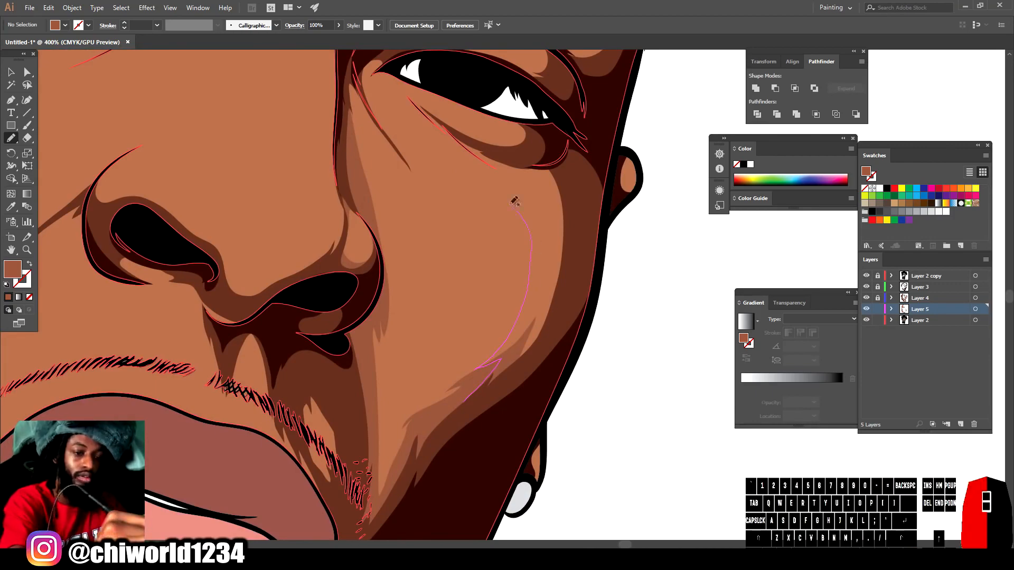
pyautogui.moveTo(495, 352); pyautogui.dragTo(465, 402)
# - Shade the inner corner and under-eye folds of the far eye with light shadow shapes
pyautogui.hotkey('ctrl', '-')
pyautogui.hotkey('ctrl', '-')
pyautogui.hotkey('ctrl', '-')
pyautogui.hotkey('ctrl', '=')
pyautogui.hotkey('ctrl', '=')
pyautogui.hotkey('ctrl', '=')
pyautogui.hotkey('ctrl', '=')
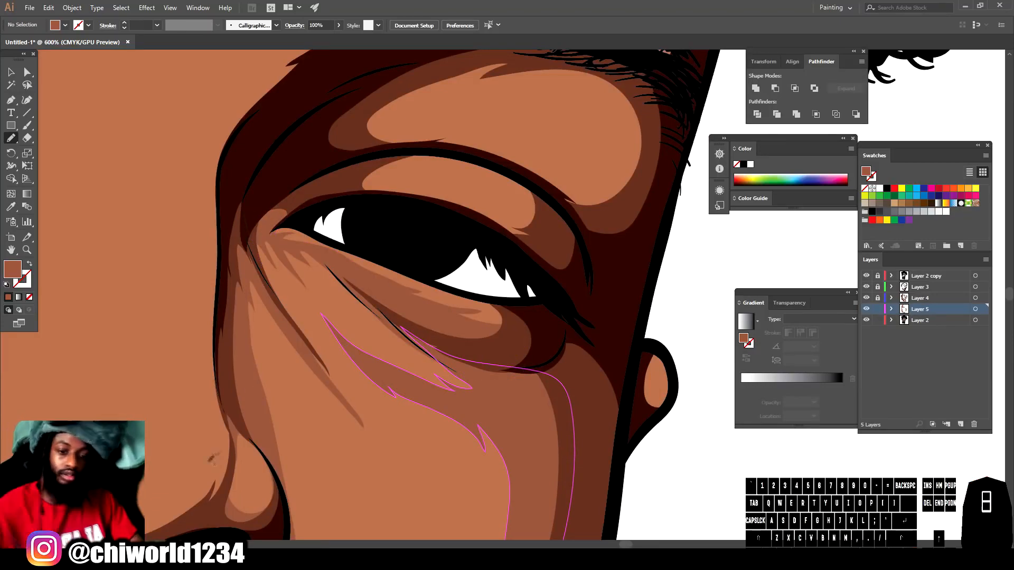
# - Add light shadows to the far eye's upper lid and the area beneath its brow
pyautogui.hotkey('ctrl', '-')
pyautogui.hotkey('ctrl', '-')
pyautogui.hotkey('ctrl', '-')
pyautogui.hotkey('ctrl', '=')
pyautogui.hotkey('ctrl', '=')
pyautogui.scroll(2, 681, 429)
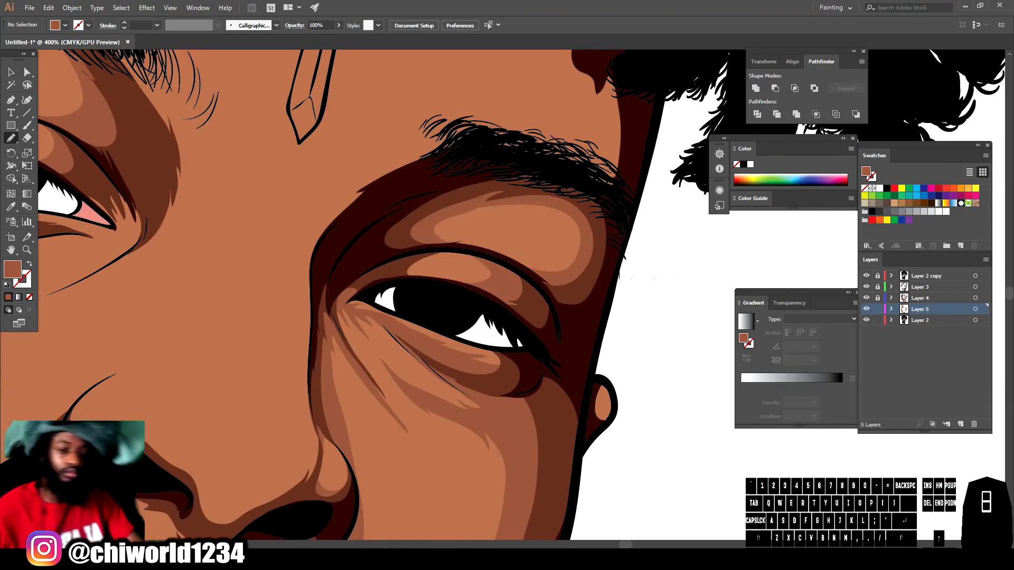
# - Draw a light shadow along the lower nose, from the near nostril over the tip and up toward the far side
pyautogui.hotkey('ctrl', '-')
pyautogui.hotkey('ctrl', '-')
pyautogui.hotkey('ctrl', '-')
pyautogui.hotkey('ctrl', '-')
pyautogui.hotkey('ctrl', '=')
pyautogui.hotkey('ctrl', '=')
pyautogui.hotkey('ctrl', '=')
pyautogui.hotkey('ctrl', '=')
pyautogui.hotkey('ctrl', '=')
pyautogui.moveTo(150, 273); pyautogui.dragTo(150, 273)
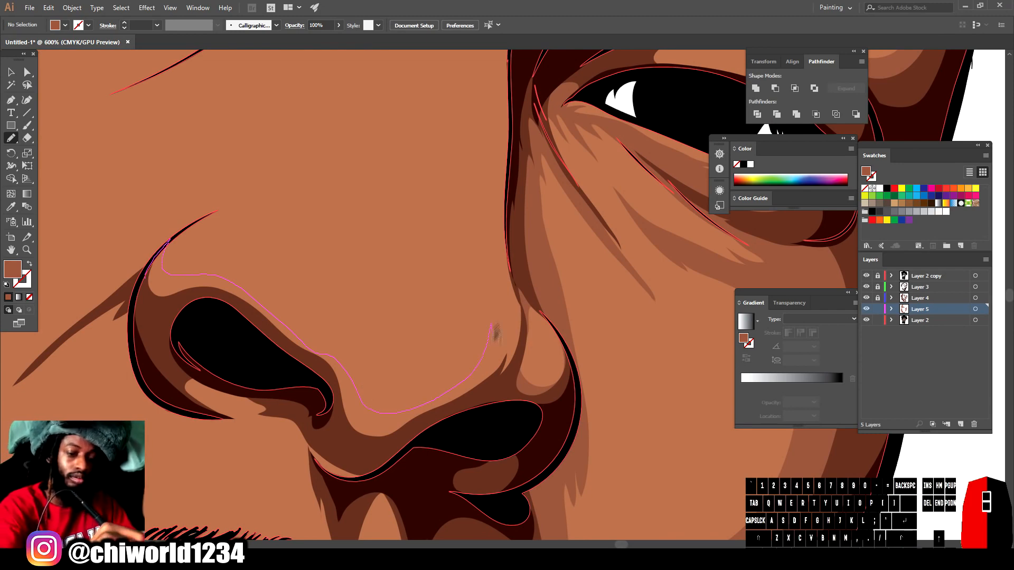
pyautogui.moveTo(167, 241); pyautogui.dragTo(168, 240)
# - Draw a light shadow beneath the near nostril, down through the philtrum and across the mustache area
pyautogui.scroll(-6, 165, 209)
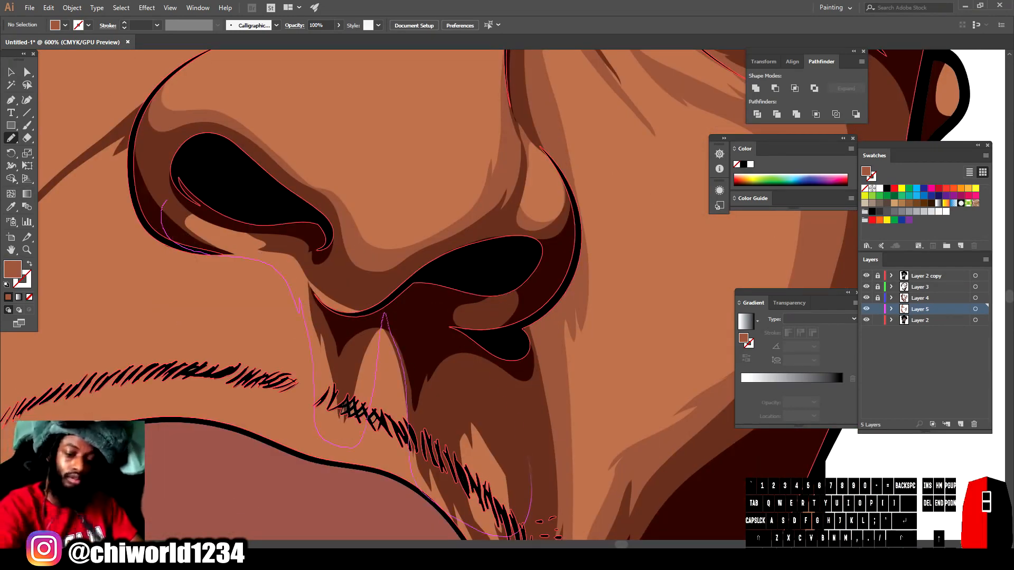
pyautogui.hotkey('ctrl', '-')
pyautogui.hotkey('ctrl', '-')
pyautogui.hotkey('ctrl', '-')
pyautogui.hotkey('ctrl', '-')
pyautogui.hotkey('ctrl', '=')
pyautogui.hotkey('ctrl', '=')
pyautogui.hotkey('ctrl', '=')
pyautogui.hotkey('ctrl', '=')
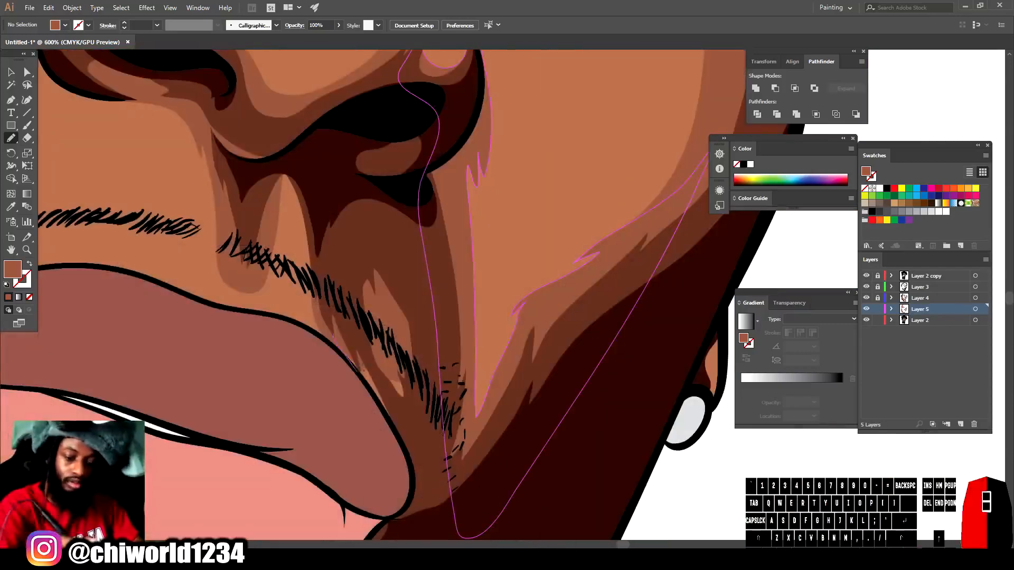
# - Draw a light shadow along the nose bridge, from the tattoo-side inner brow down to the top of the nostril
pyautogui.hotkey('ctrl', '-')
pyautogui.hotkey('ctrl', '-')
pyautogui.hotkey('ctrl', '-')
pyautogui.hotkey('ctrl', '-')
pyautogui.hotkey('ctrl', '-')
pyautogui.hotkey('ctrl', '-')
pyautogui.hotkey('ctrl', '=')
pyautogui.hotkey('ctrl', '=')
pyautogui.hotkey('ctrl', '=')
pyautogui.hotkey('ctrl', '=')
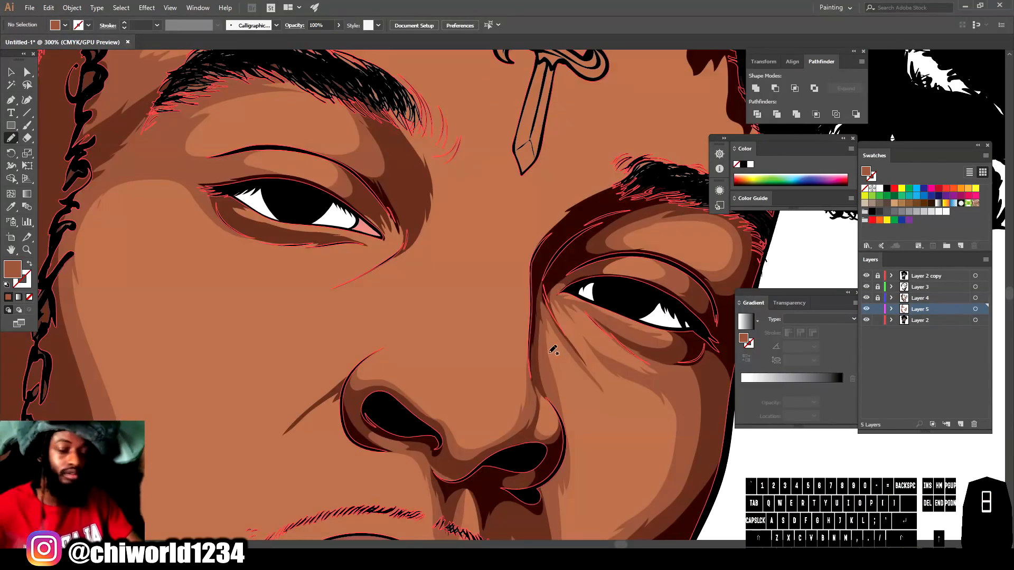
pyautogui.moveTo(367, 360); pyautogui.dragTo(404, 347)
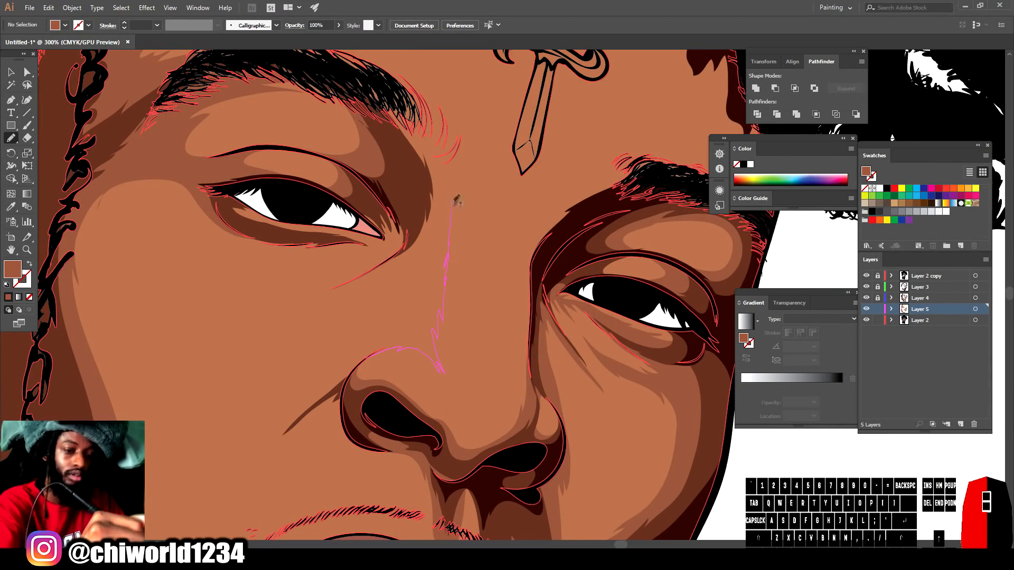
pyautogui.moveTo(343, 71); pyautogui.dragTo(412, 212)
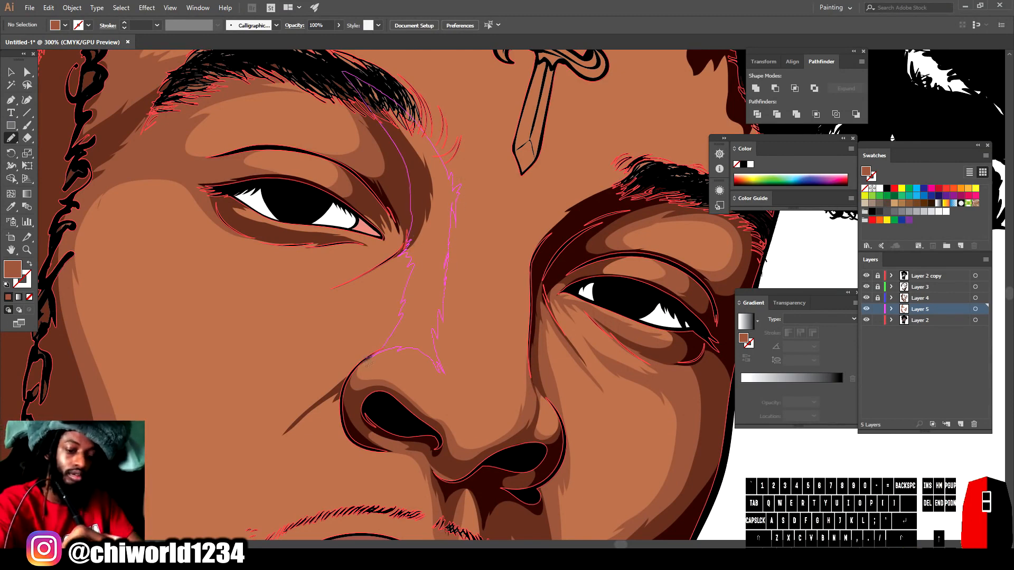
# - Add a thin light shadow along the outer upper curve of the tattoo-side nostril
pyautogui.hotkey('ctrl', '-')
pyautogui.hotkey('ctrl', '-')
pyautogui.hotkey('ctrl', '=')
pyautogui.hotkey('ctrl', '=')
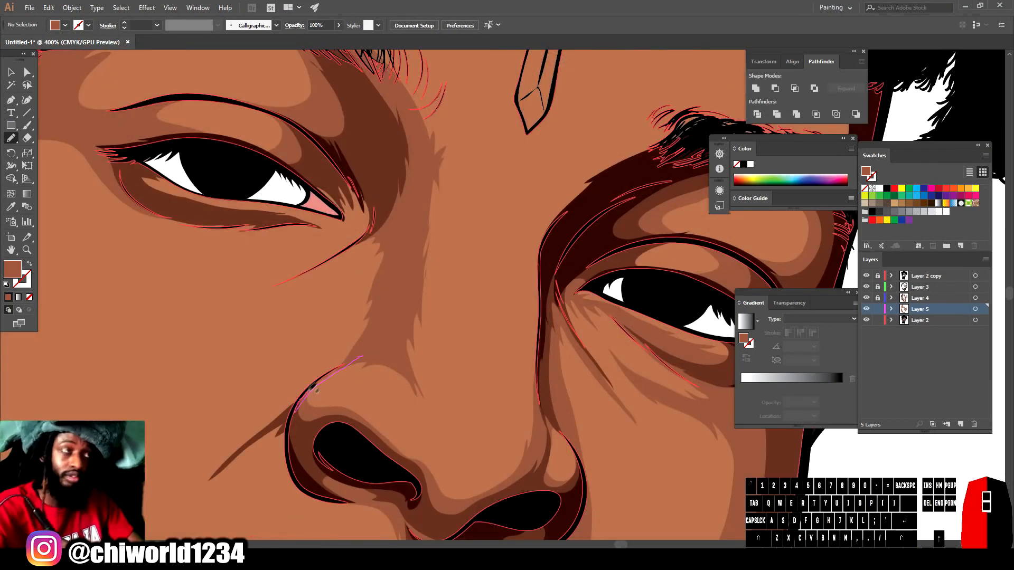
pyautogui.moveTo(332, 259); pyautogui.dragTo(375, 223)
pyautogui.hotkey('ctrl', '-')
pyautogui.hotkey('ctrl', '-')
pyautogui.hotkey('ctrl', '-')
pyautogui.hotkey('ctrl', '-')
pyautogui.hotkey('ctrl', '=')
pyautogui.hotkey('ctrl', '=')
pyautogui.hotkey('ctrl', '=')
pyautogui.hotkey('ctrl', '=')
# - Draw a light shadow beside the nose bridge above the far eye's inner corner, up to the inner end of its brow
pyautogui.scroll(2, 608, 406)
pyautogui.moveTo(487, 342); pyautogui.dragTo(496, 242)
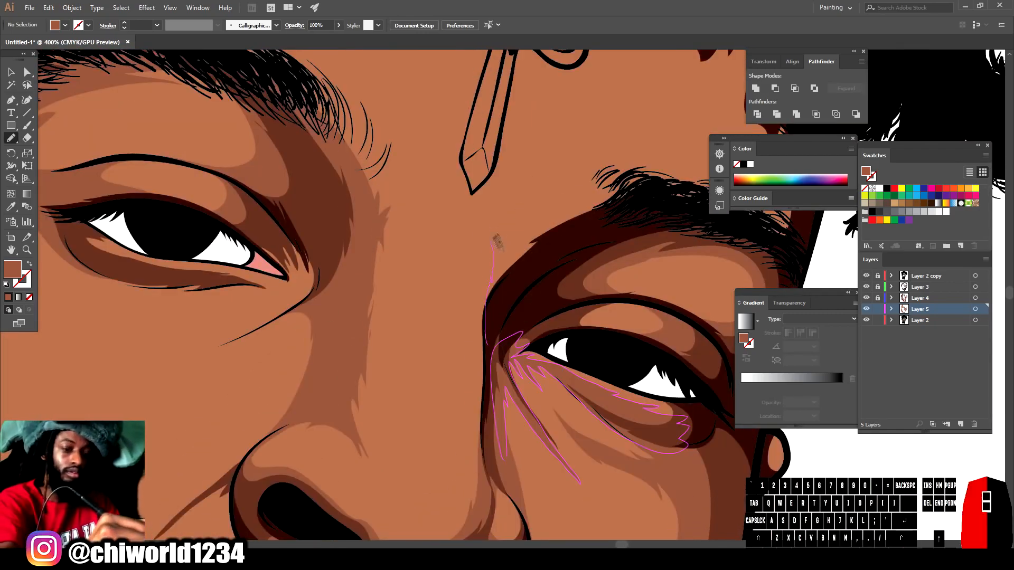
pyautogui.moveTo(595, 186); pyautogui.dragTo(549, 232)
pyautogui.hotkey('ctrl', '-')
pyautogui.hotkey('ctrl', '-')
pyautogui.hotkey('ctrl', '-')
pyautogui.hotkey('ctrl', '-')
pyautogui.hotkey('ctrl', '-')
pyautogui.hotkey('ctrl', '=')
pyautogui.hotkey('ctrl', '=')
pyautogui.hotkey('ctrl', '=')
pyautogui.hotkey('ctrl', '=')
pyautogui.hotkey('ctrl', '=')
# - Draw a thin light shadow along the cheek crease running outward from the tattoo-side nostril
pyautogui.moveTo(479, 240); pyautogui.dragTo(425, 287)
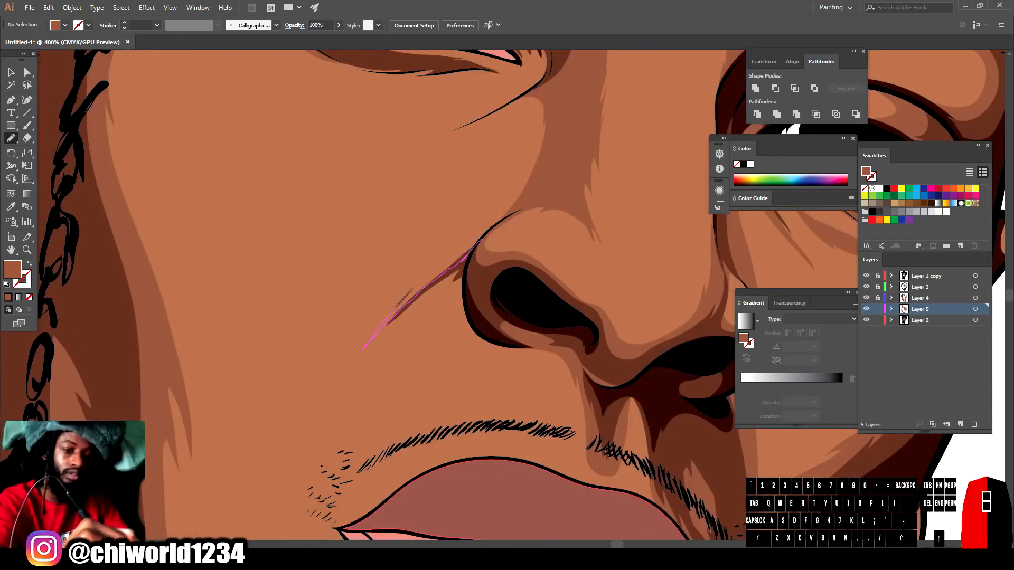
pyautogui.moveTo(515, 202); pyautogui.dragTo(481, 238)
pyautogui.hotkey('ctrl', '-')
pyautogui.hotkey('ctrl', '-')
pyautogui.hotkey('ctrl', '-')
pyautogui.hotkey('ctrl', '=')
pyautogui.hotkey('ctrl', '=')
pyautogui.hotkey('ctrl', '=')
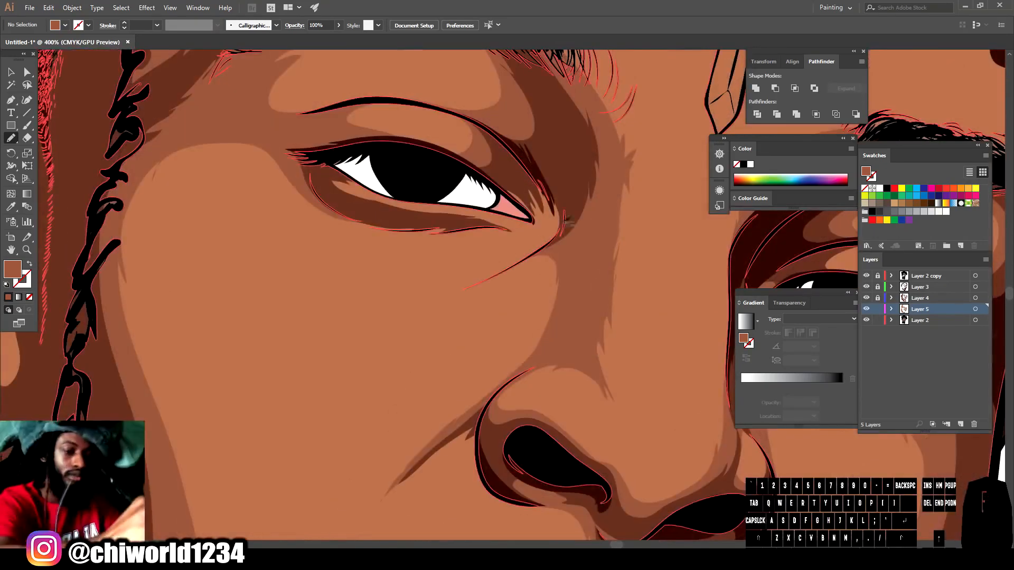
# - Draw a light shadow along the crease below the tattoo-side eye's inner corner and around the tear duct
pyautogui.moveTo(566, 226); pyautogui.dragTo(494, 277)
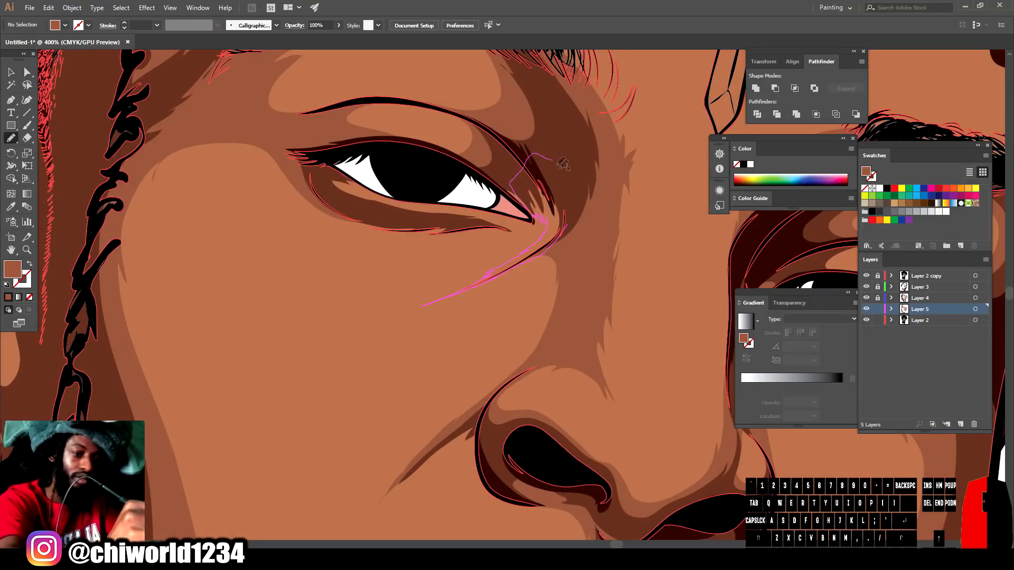
pyautogui.moveTo(559, 158); pyautogui.dragTo(558, 160)
pyautogui.moveTo(522, 193)
pyautogui.mouseDown()
pyautogui.moveTo(533, 212)
pyautogui.moveTo(528, 196)
pyautogui.moveTo(535, 225)
pyautogui.moveTo(547, 229)
pyautogui.moveTo(539, 250)
pyautogui.moveTo(563, 212)
pyautogui.mouseUp()
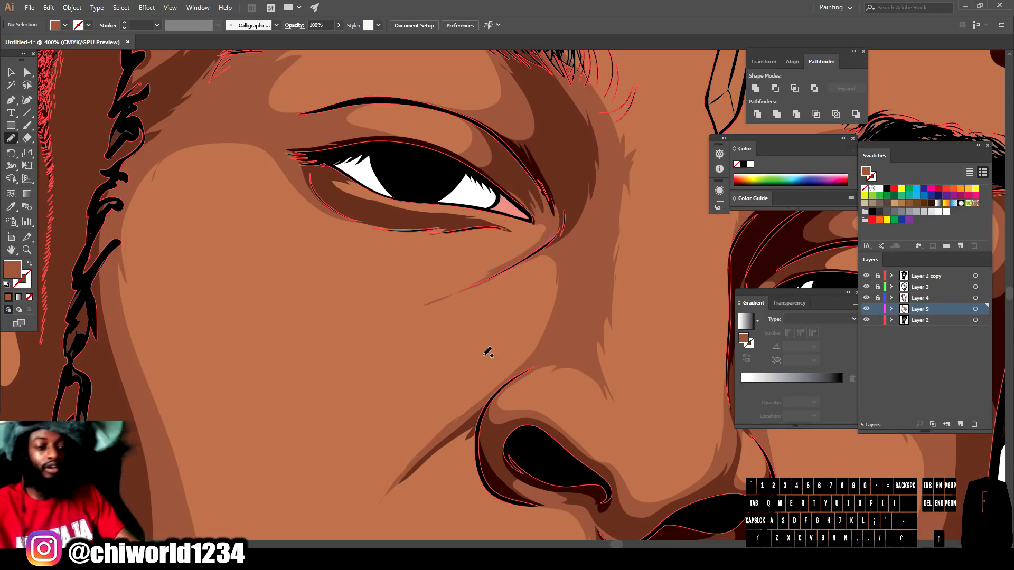
pyautogui.hotkey('ctrl', '-')
pyautogui.hotkey('ctrl', '-')
pyautogui.hotkey('ctrl', '-')
pyautogui.hotkey('ctrl', '-')
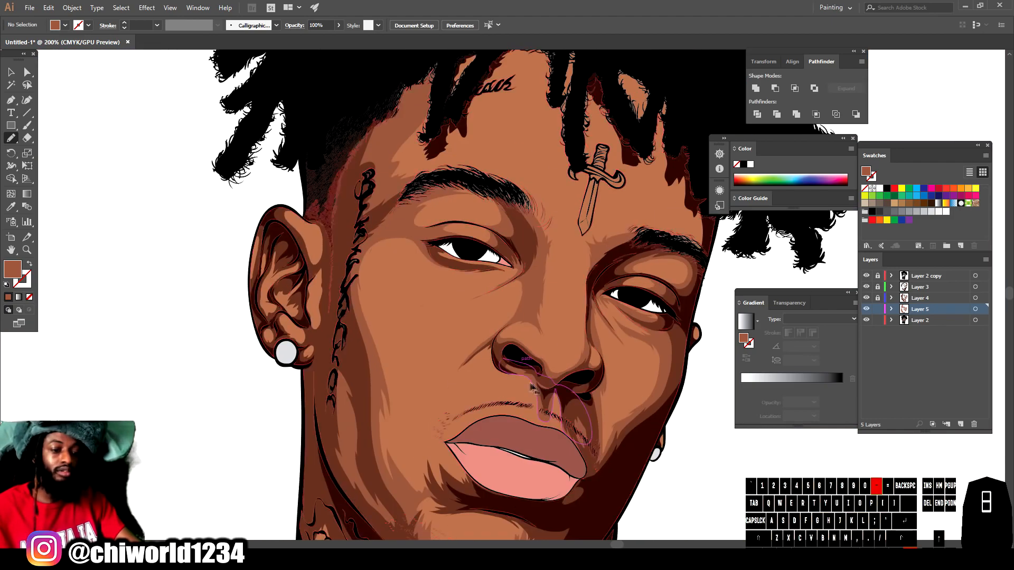
# - Add thin light shadows along the under-eye line and the lower lid rim of the tattoo-side eye
pyautogui.hotkey('ctrl', '+')
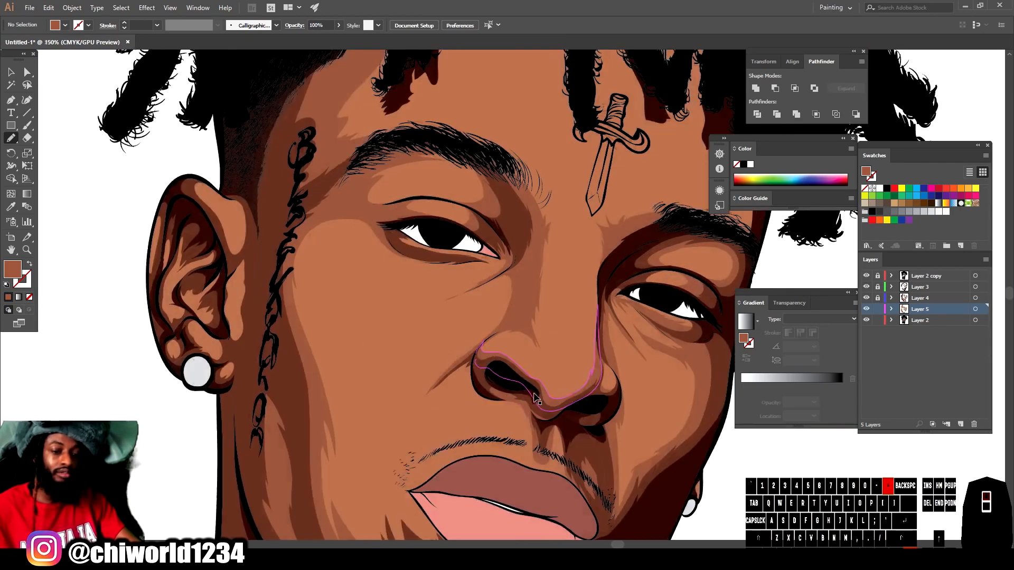
pyautogui.hotkey('ctrl', '+')
pyautogui.hotkey('ctrl', '-')
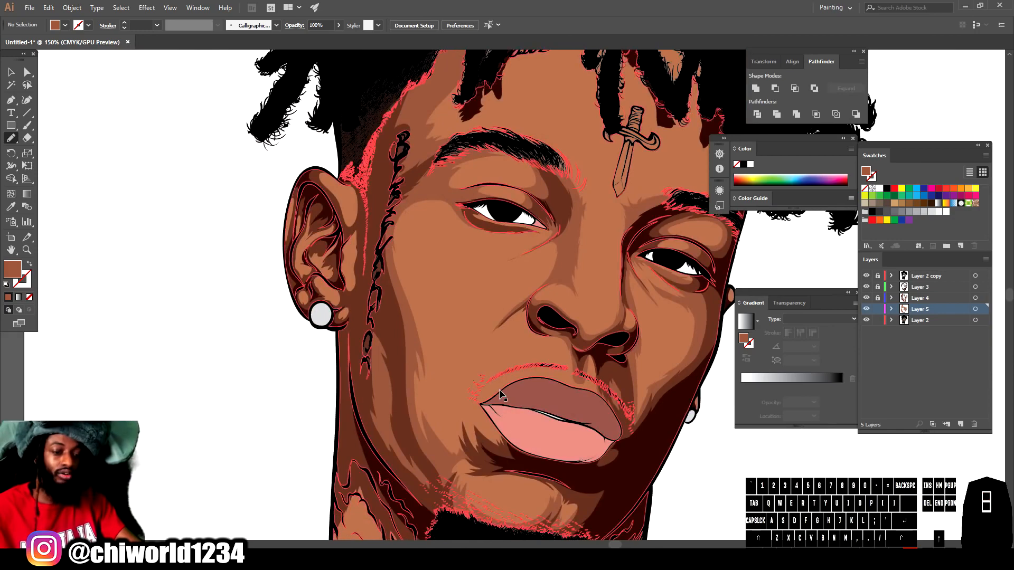
pyautogui.hotkey('ctrl', '+')
pyautogui.hotkey('ctrl', '+')
pyautogui.hotkey('ctrl', '+')
pyautogui.hotkey('ctrl', '+')
pyautogui.hotkey('ctrl', '+')
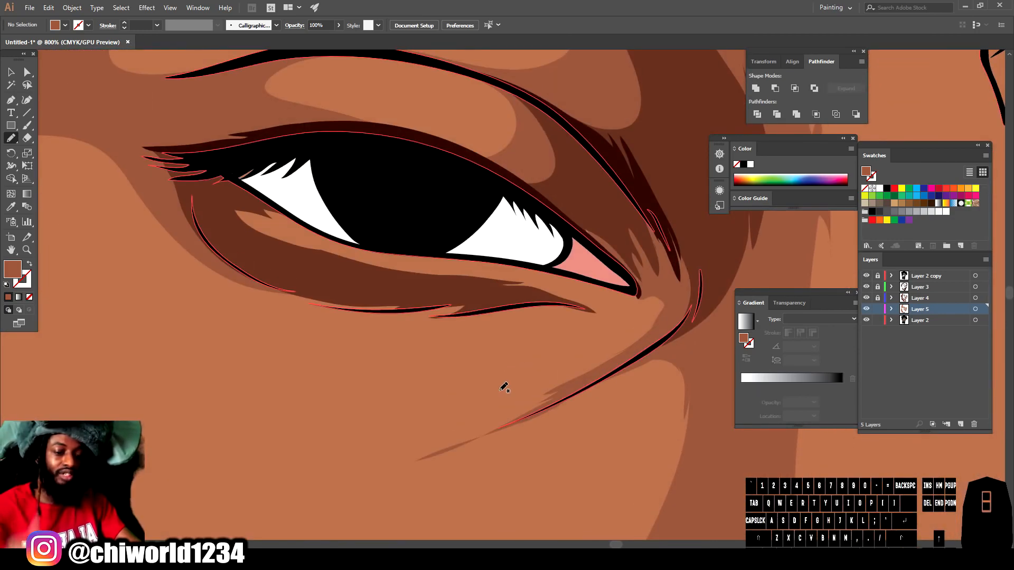
pyautogui.moveTo(261, 274)
pyautogui.mouseDown()
pyautogui.moveTo(306, 299)
pyautogui.moveTo(357, 305)
pyautogui.mouseUp()
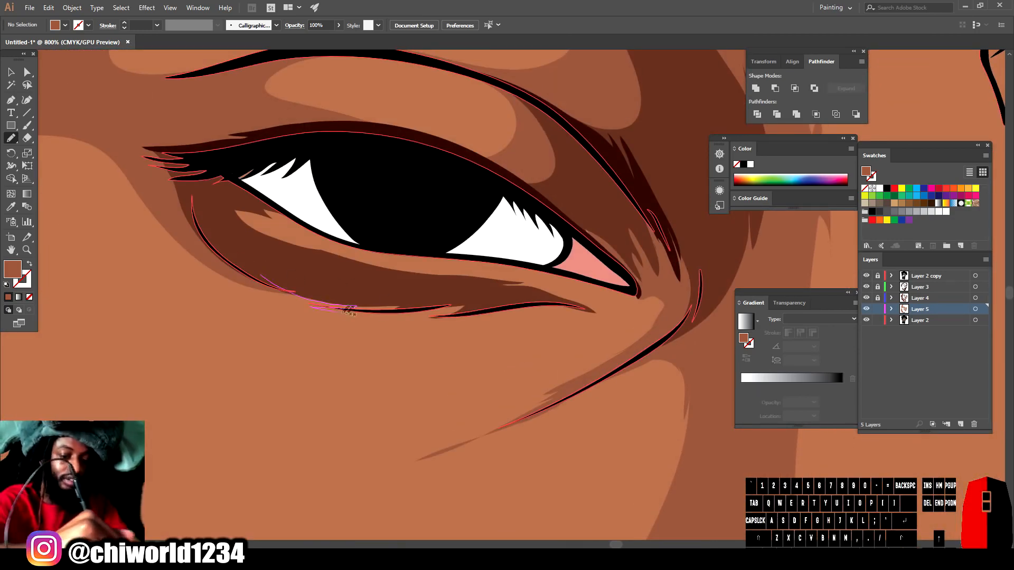
pyautogui.moveTo(481, 295); pyautogui.dragTo(477, 294)
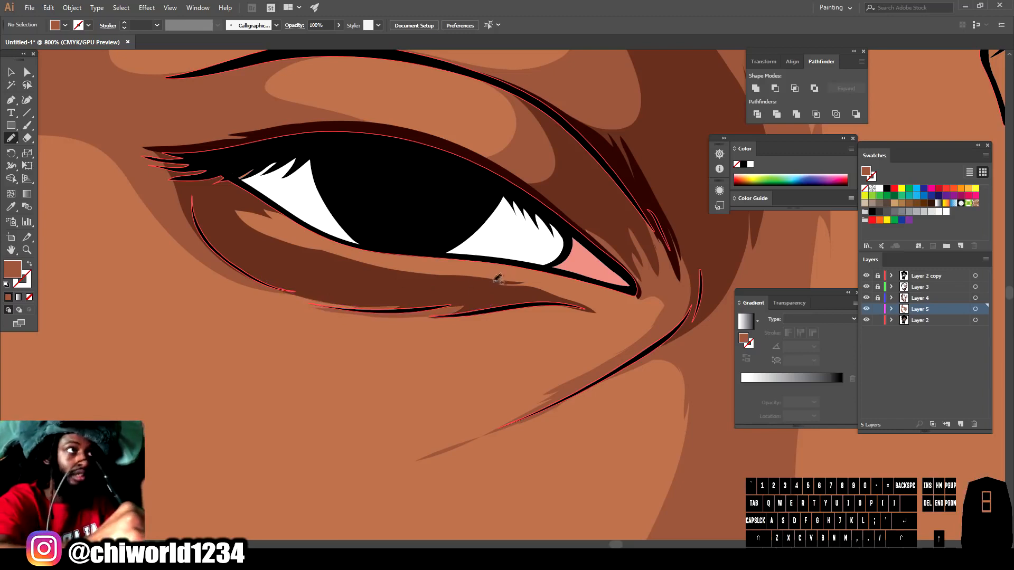
pyautogui.moveTo(554, 299); pyautogui.dragTo(566, 305)
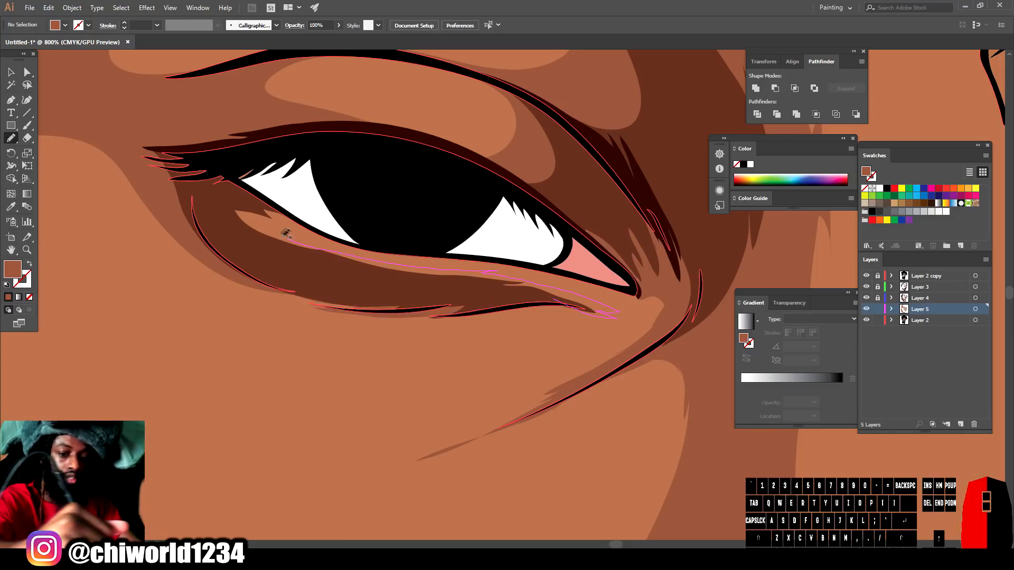
pyautogui.moveTo(257, 206); pyautogui.dragTo(259, 208)
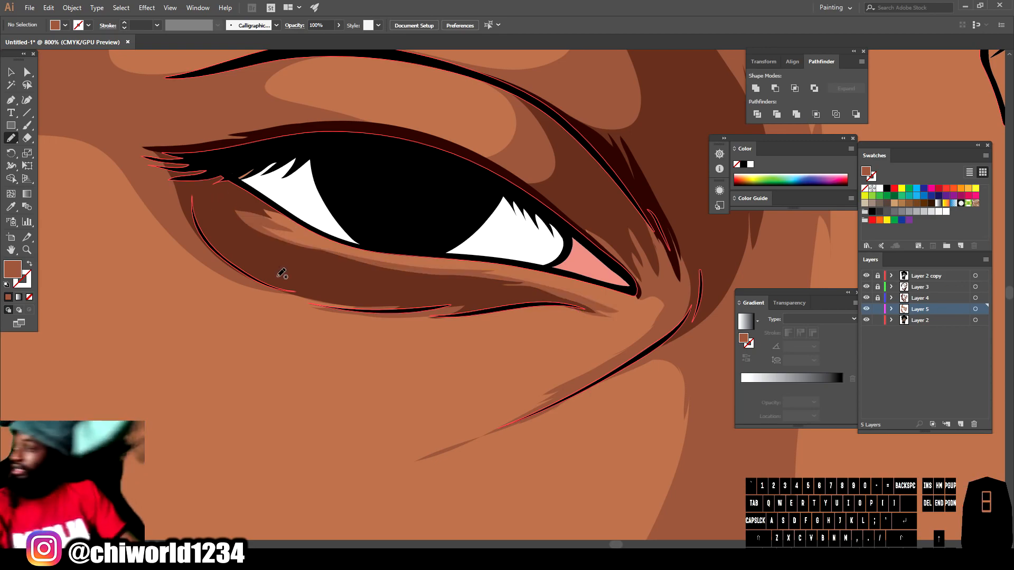
# - Add a jagged light shadow on the far cheek, between the side of the nose and the mouth corner
pyautogui.scroll(-5, 278, 276)
pyautogui.scroll(4, 666, 422)
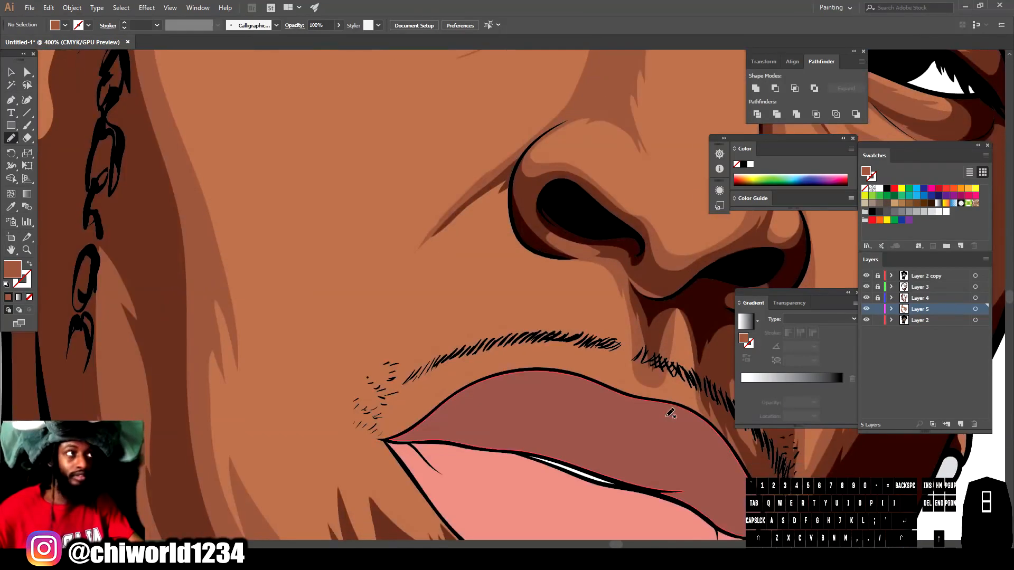
pyautogui.moveTo(374, 168); pyautogui.dragTo(385, 170)
pyautogui.scroll(-5, 388, 168)
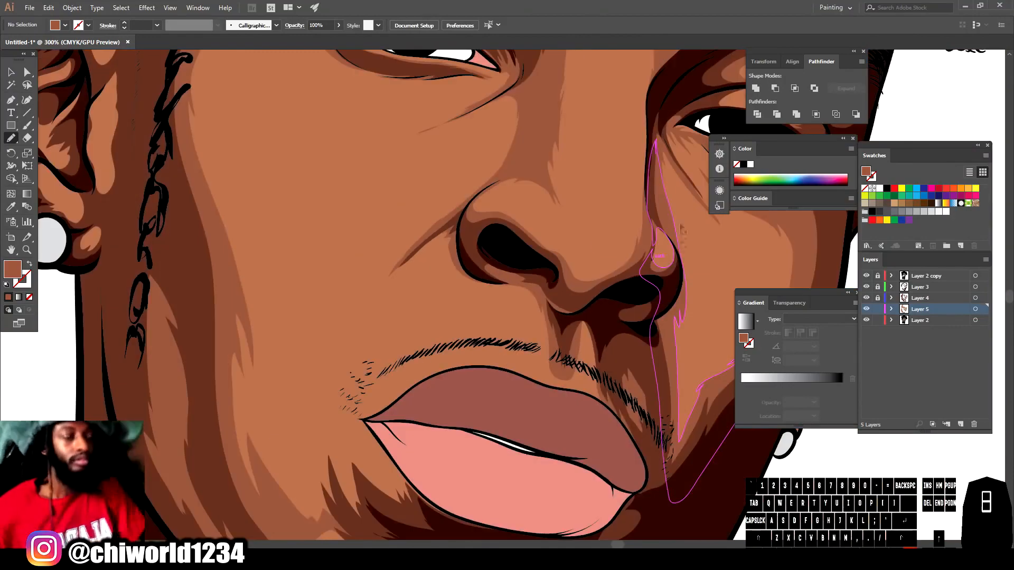
pyautogui.scroll(7, 503, 267)
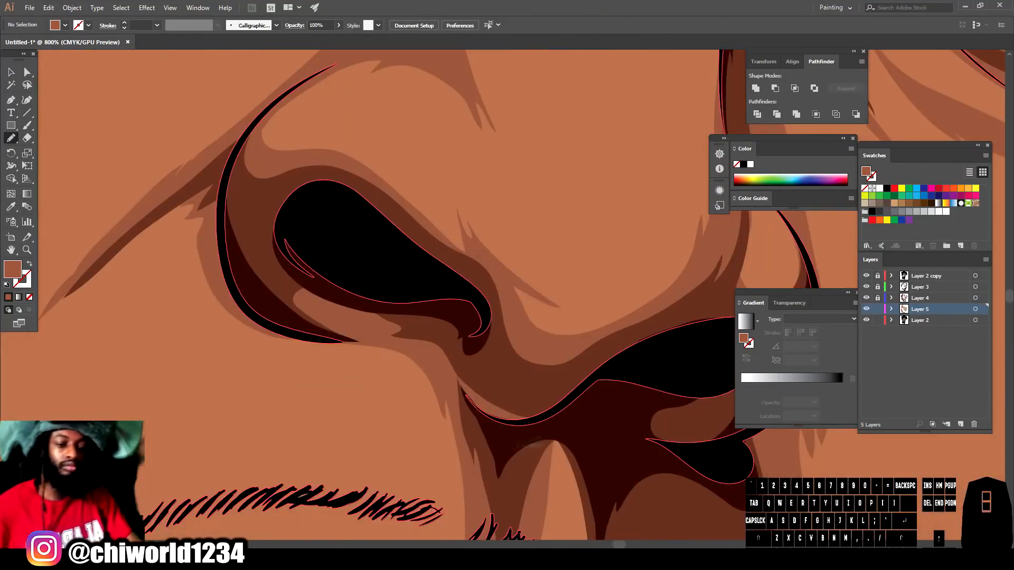
pyautogui.scroll(-5, 593, 393)
pyautogui.scroll(3, 594, 394)
pyautogui.scroll(1, 591, 394)
pyautogui.moveTo(383, 344); pyautogui.dragTo(427, 366)
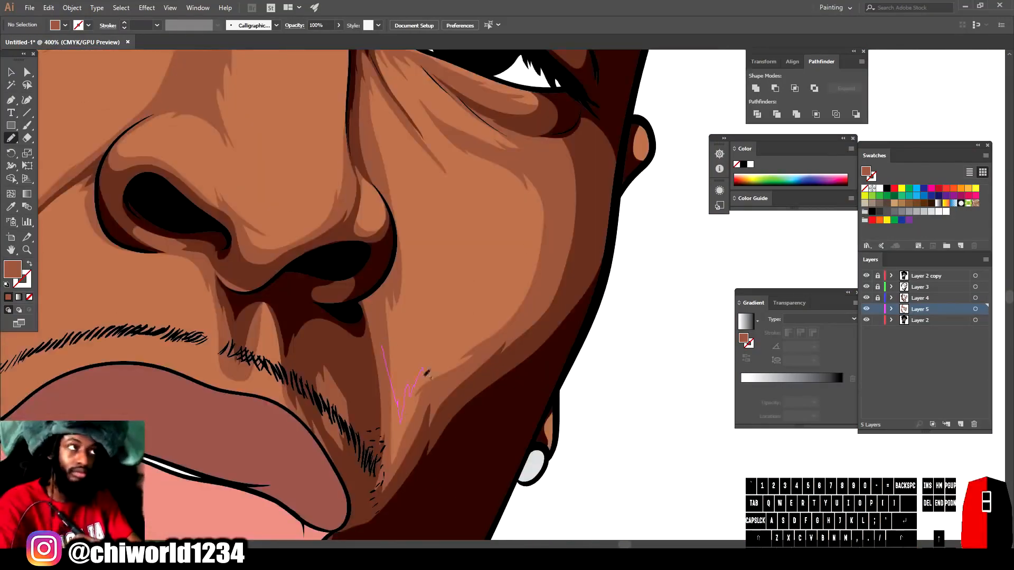
pyautogui.scroll(-5, 531, 287)
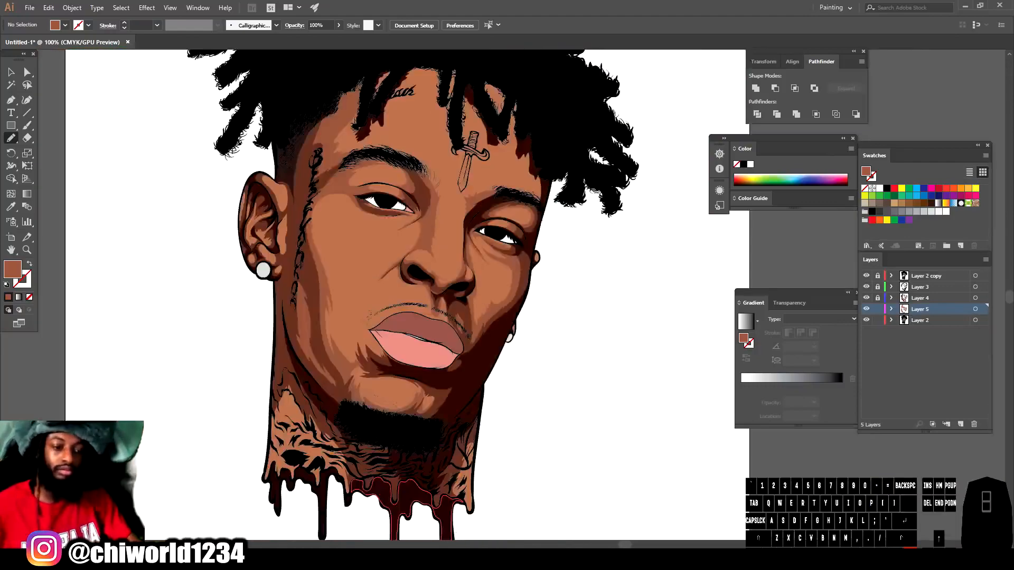
# - Draw jagged light brown shadows around the chin highlight and on the lower chin just above the beard
pyautogui.scroll(5, 431, 338)
pyautogui.moveTo(444, 347); pyautogui.dragTo(451, 370)
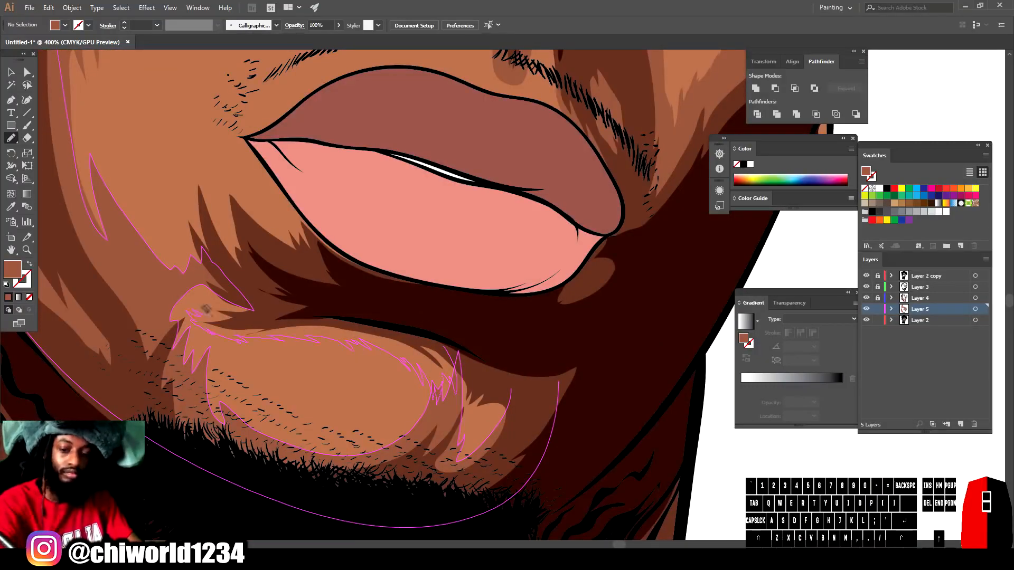
pyautogui.scroll(-5, 654, 460)
pyautogui.scroll(4, 602, 396)
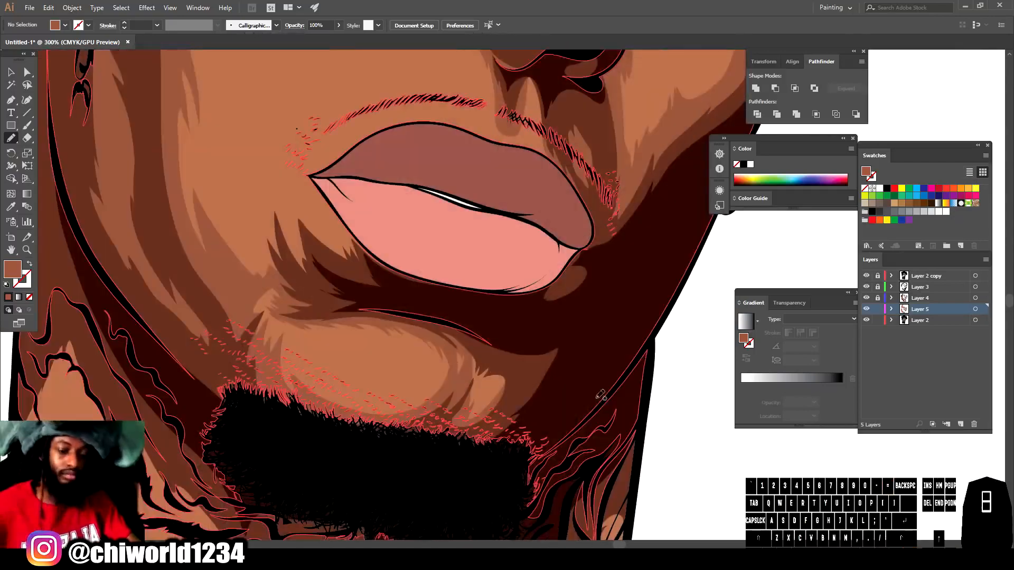
pyautogui.moveTo(443, 386); pyautogui.dragTo(422, 391)
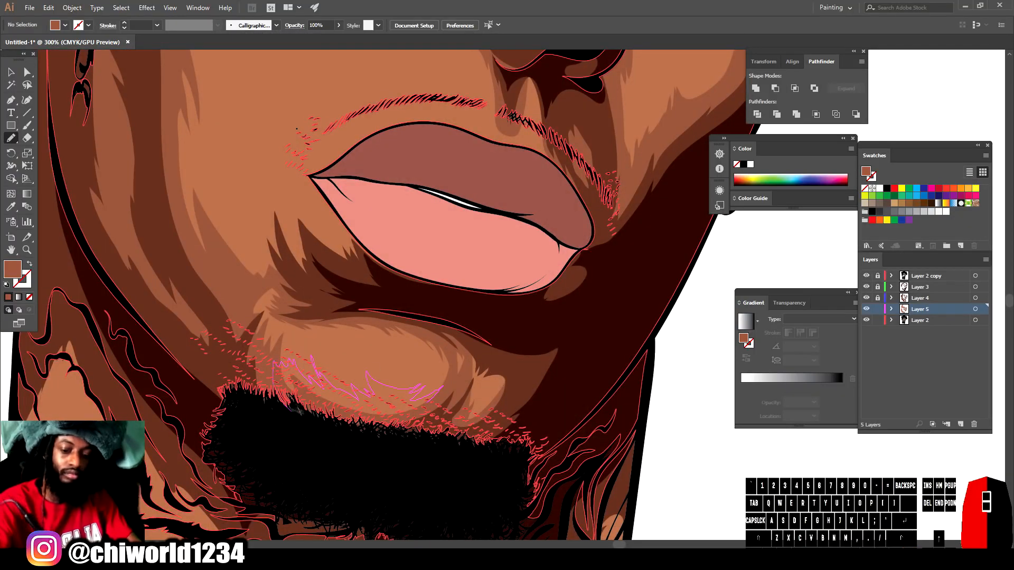
# - Draw a jagged light shadow around the tattoo-side corner of the mouth, undoing the failed strokes
pyautogui.scroll(-5, 533, 430)
pyautogui.scroll(5, 536, 430)
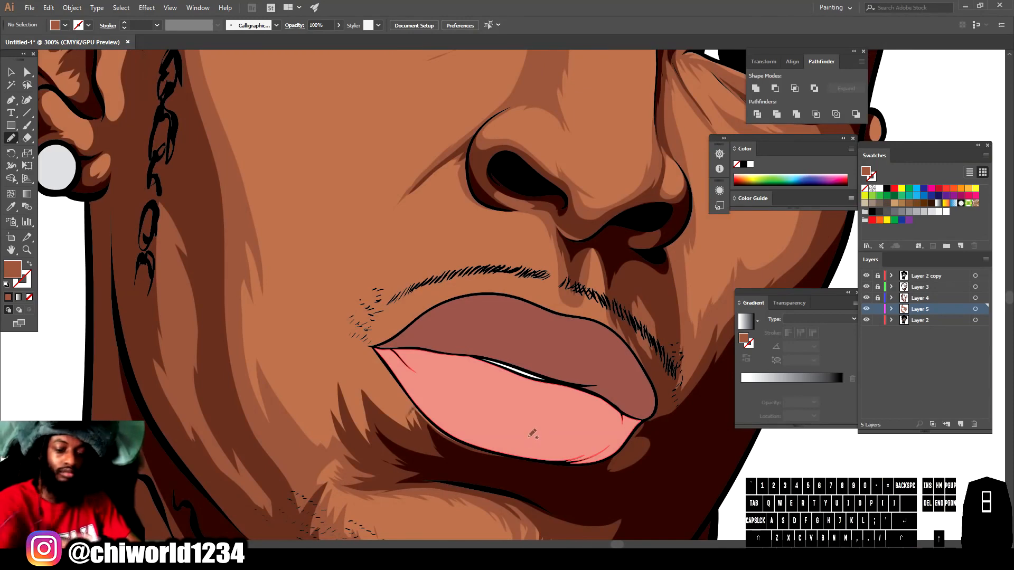
pyautogui.moveTo(463, 455); pyautogui.dragTo(437, 422)
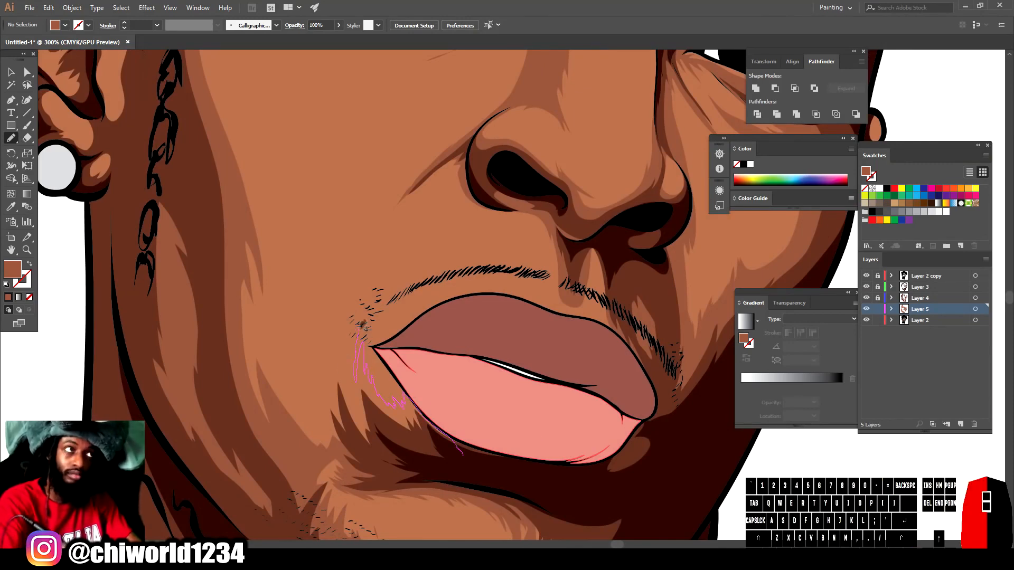
pyautogui.hotkey('ctrl', 'z')
pyautogui.scroll(-5, 587, 499)
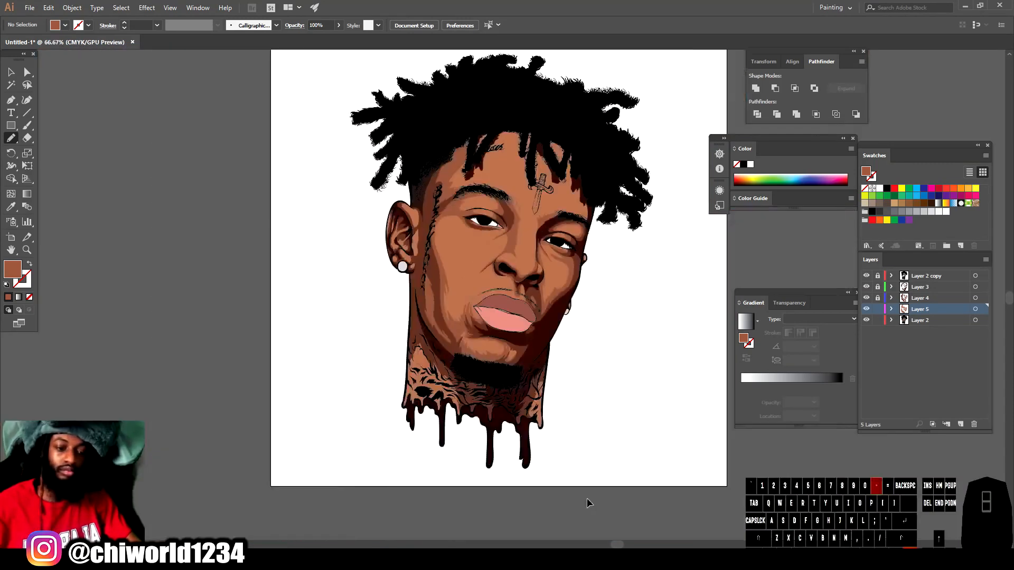
pyautogui.scroll(6, 391, 363)
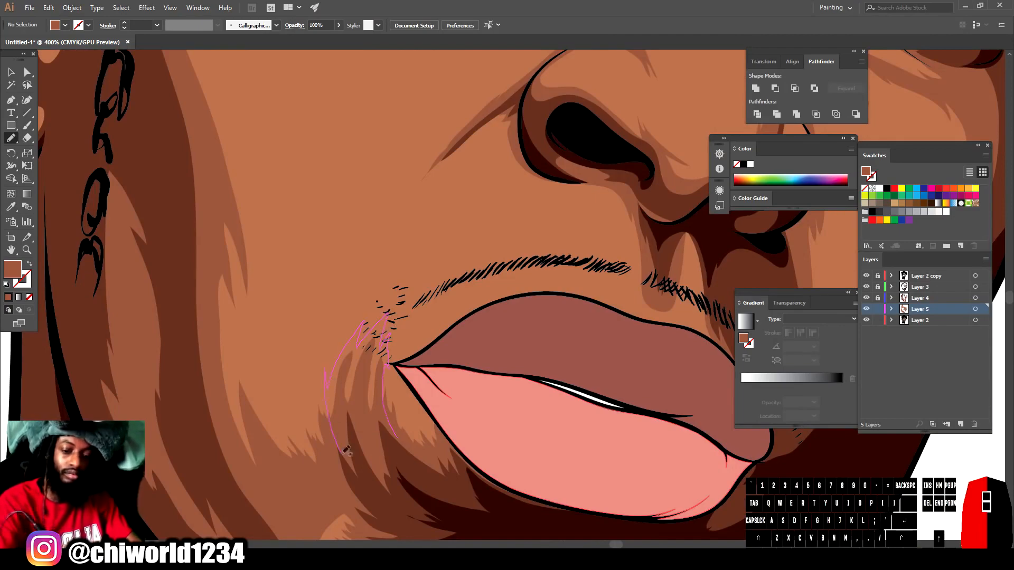
pyautogui.hotkey('ctrl', 'z')
# - Draw a light shadow beneath the nostrils, running down the philtrum onto the skin above the upper lip
pyautogui.scroll(-5, 346, 449)
pyautogui.scroll(6, 618, 446)
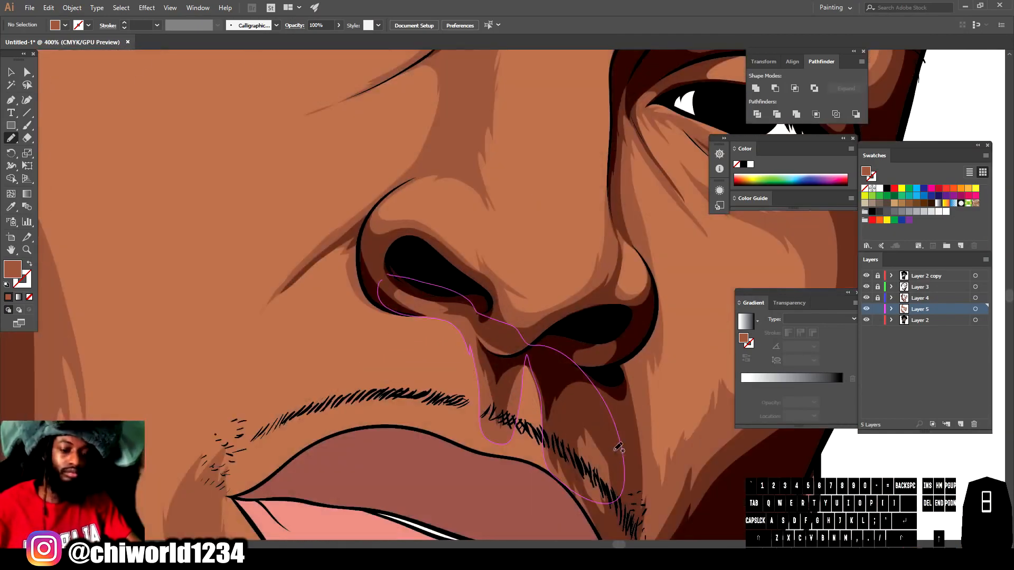
pyautogui.moveTo(397, 308); pyautogui.dragTo(447, 323)
pyautogui.hotkey('ctrl', 'z')
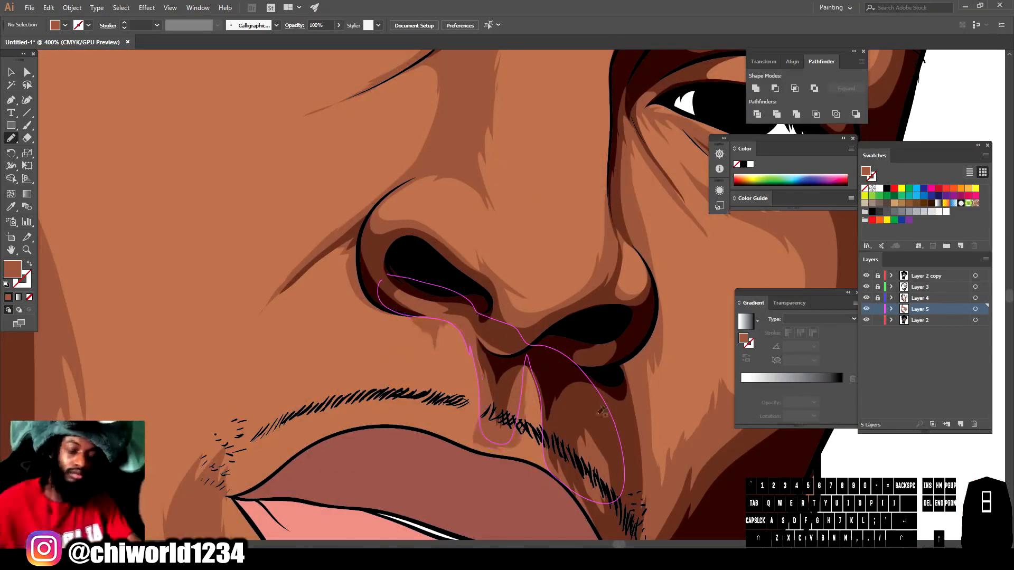
# - Draw a jagged light shadow through the tattooed neck beside the beard, extending down into the skin drip
pyautogui.scroll(-5, 606, 414)
pyautogui.scroll(6, 606, 405)
pyautogui.moveTo(368, 408)
pyautogui.mouseDown()
pyautogui.moveTo(415, 417)
pyautogui.moveTo(461, 206)
pyautogui.mouseUp()
pyautogui.scroll(-4, 602, 311)
pyautogui.scroll(4, 422, 267)
pyautogui.scroll(-2, 422, 267)
pyautogui.moveTo(510, 412); pyautogui.dragTo(487, 437)
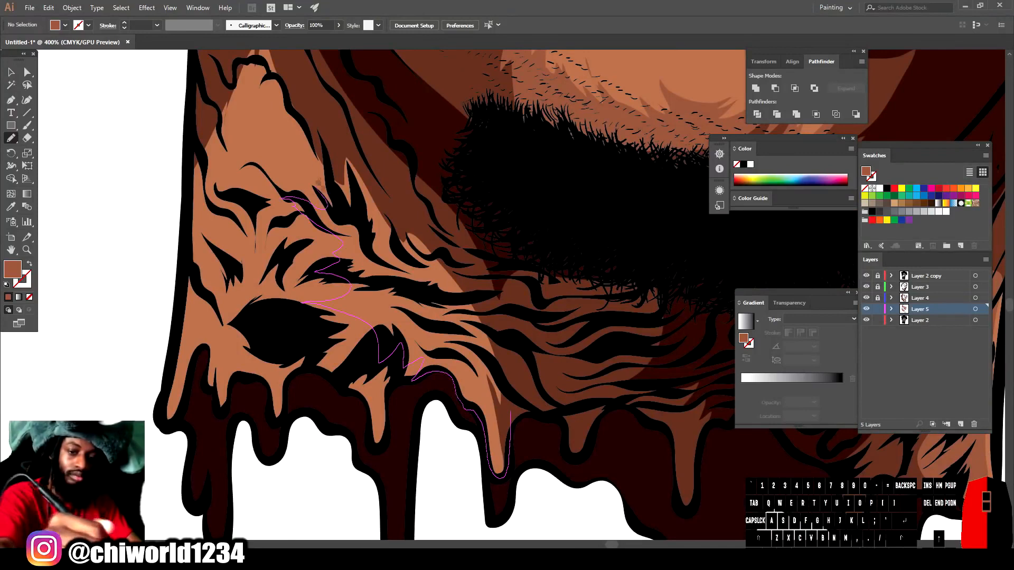
pyautogui.moveTo(332, 203); pyautogui.dragTo(359, 108)
pyautogui.hotkey('ctrl', 'z')
pyautogui.moveTo(507, 432); pyautogui.dragTo(493, 439)
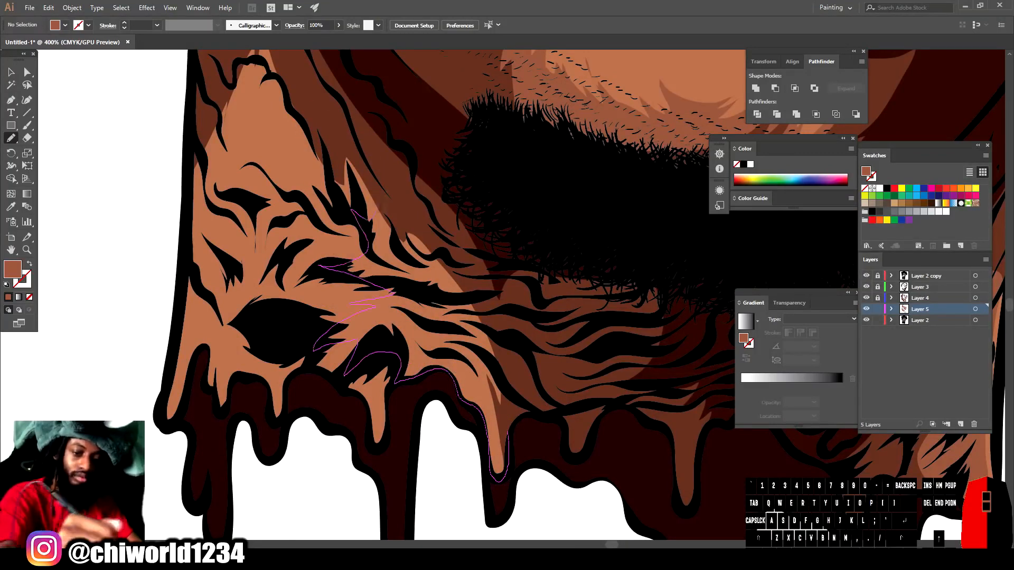
pyautogui.moveTo(351, 211); pyautogui.dragTo(505, 434)
# - Add smaller light shadows around the dark tattoo shapes near the outer edge of the neck
pyautogui.scroll(-3, 600, 486)
pyautogui.scroll(3, 417, 395)
pyautogui.moveTo(421, 362)
pyautogui.mouseDown()
pyautogui.moveTo(417, 395)
pyautogui.moveTo(417, 364)
pyautogui.moveTo(328, 338)
pyautogui.mouseUp()
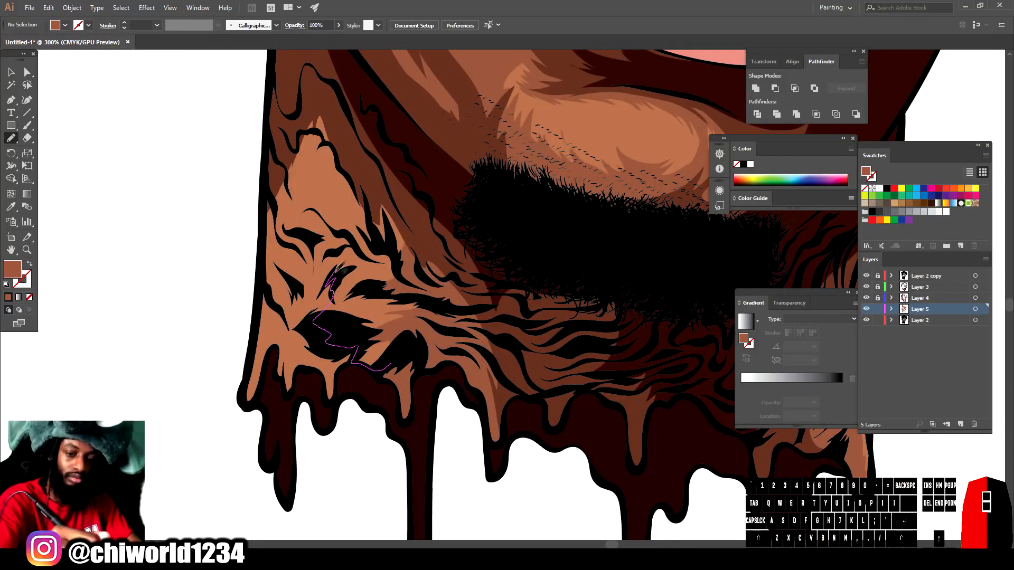
pyautogui.moveTo(333, 112); pyautogui.dragTo(334, 113)
# - Set the fill to a muted purple (hue 269°) and shade the upper white of the tattoo-side eye under the lid
pyautogui.scroll(-5, 645, 468)
pyautogui.scroll(6, 640, 459)
pyautogui.scroll(4, 407, 317)
pyautogui.doubleClick(13, 269)
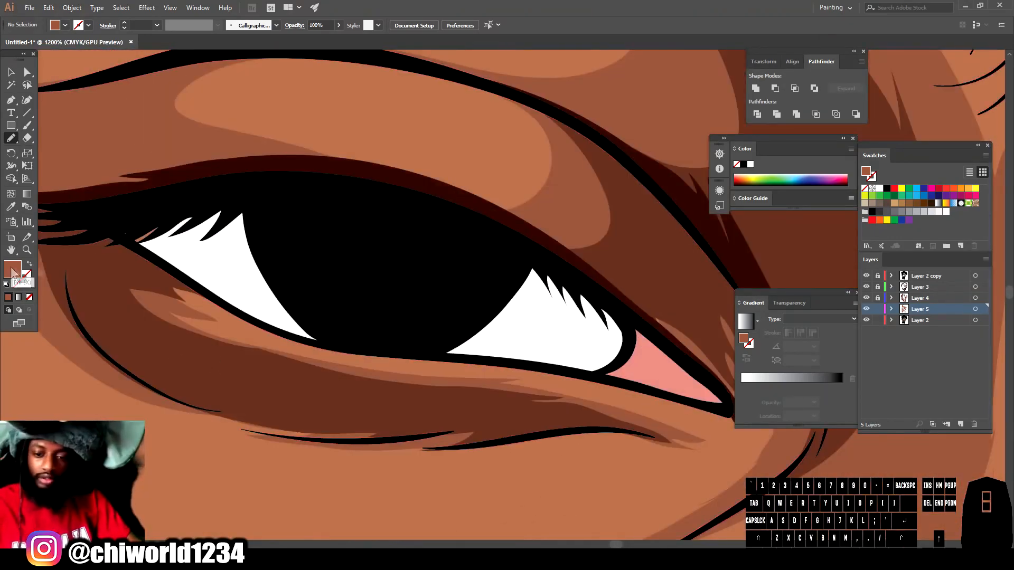
pyautogui.click(803, 452)
pyautogui.moveTo(804, 459); pyautogui.dragTo(800, 414)
pyautogui.click(695, 464)
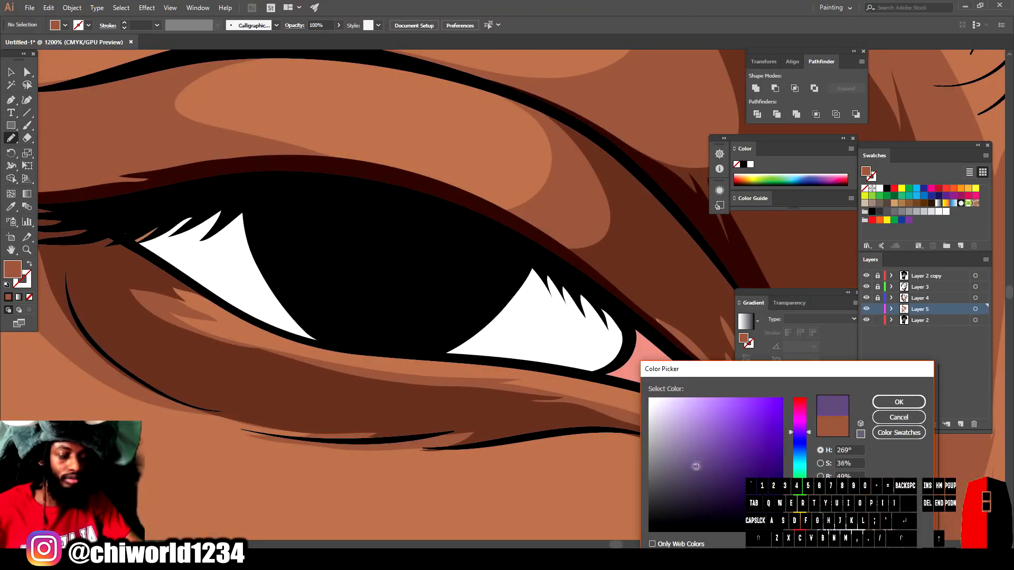
pyautogui.click(899, 402)
pyautogui.moveTo(115, 222)
pyautogui.mouseDown()
pyautogui.moveTo(209, 292)
pyautogui.moveTo(422, 243)
pyautogui.moveTo(605, 371)
pyautogui.moveTo(148, 201)
pyautogui.moveTo(115, 223)
pyautogui.mouseUp()
# - Draw the same muted purple shadow under the upper lid across the white of the far eye
pyautogui.hotkey('ctrl', '-')
pyautogui.hotkey('ctrl', '-')
pyautogui.hotkey('ctrl', '-')
pyautogui.hotkey('ctrl', '-')
pyautogui.hotkey('ctrl', '-')
pyautogui.hotkey('ctrl', '-')
pyautogui.hotkey('ctrl', '-')
pyautogui.scroll(7, 619, 338)
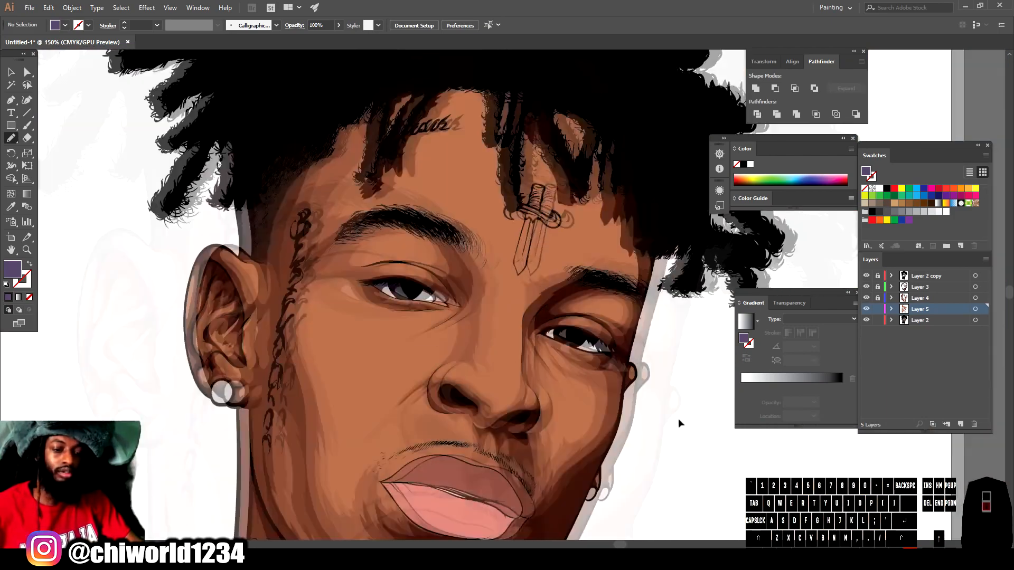
pyautogui.moveTo(432, 328)
pyautogui.mouseDown()
pyautogui.moveTo(462, 265)
pyautogui.moveTo(258, 208)
pyautogui.moveTo(555, 295)
pyautogui.moveTo(607, 352)
pyautogui.mouseUp()
# - Sample the tear duct's pink, darken it to a deep red, and shade the upper part of the tattoo-side tear duct
pyautogui.hotkey('ctrl', '-')
pyautogui.hotkey('ctrl', '-')
pyautogui.hotkey('ctrl', '-')
pyautogui.hotkey('ctrl', '-')
pyautogui.hotkey('ctrl', '-')
pyautogui.hotkey('ctrl', '-')
pyautogui.scroll(8, 513, 295)
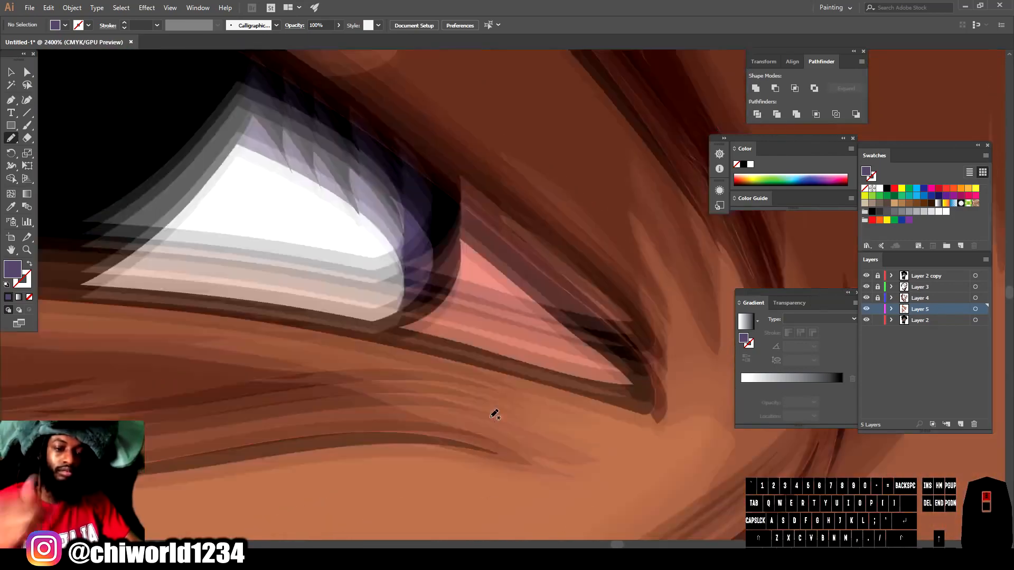
pyautogui.press('i')
pyautogui.click(464, 311)
pyautogui.doubleClick(13, 268)
pyautogui.moveTo(716, 473); pyautogui.dragTo(729, 465)
pyautogui.press('Return')
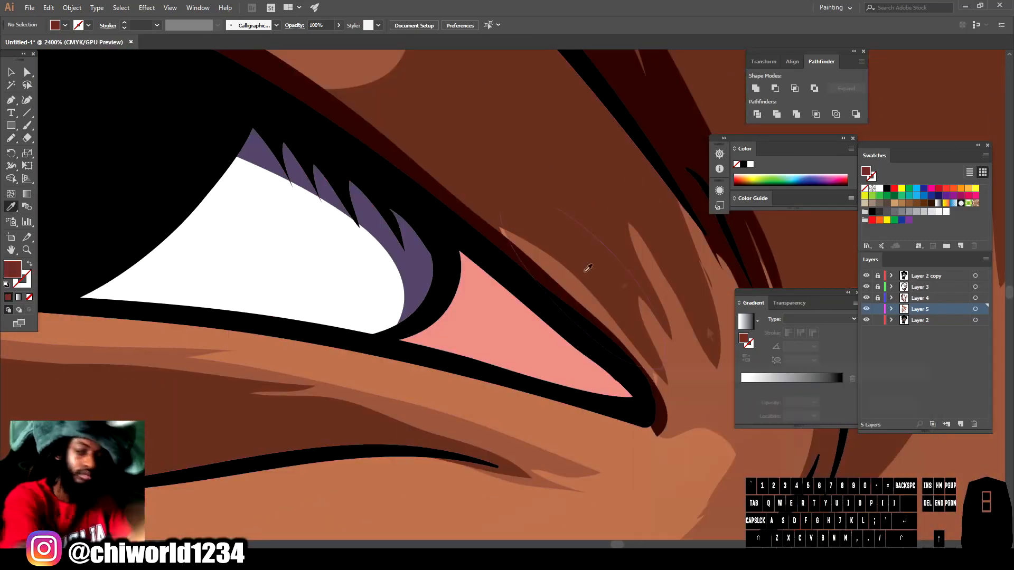
pyautogui.press('n')
pyautogui.moveTo(450, 239)
pyautogui.mouseDown()
pyautogui.moveTo(425, 321)
pyautogui.moveTo(497, 383)
pyautogui.moveTo(451, 239)
pyautogui.mouseUp()
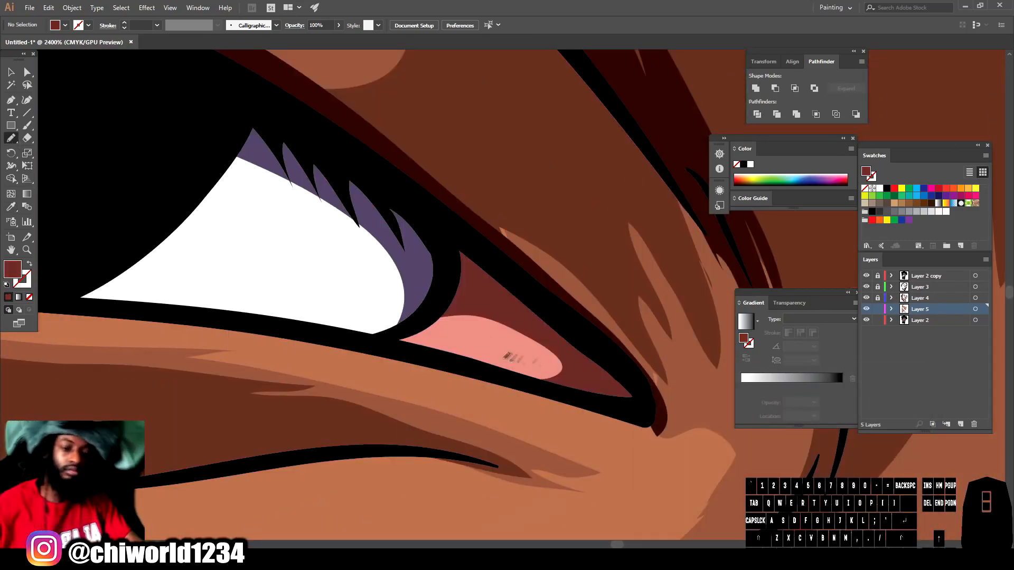
# - Sample the upper lip's colour and darken the fill to a deep maroon
pyautogui.hotkey('ctrl', '-')
pyautogui.hotkey('ctrl', '-')
pyautogui.hotkey('ctrl', '-')
pyautogui.hotkey('ctrl', '-')
pyautogui.hotkey('ctrl', '-')
pyautogui.hotkey('ctrl', '-')
pyautogui.hotkey('ctrl', '-')
pyautogui.hotkey('ctrl', '-')
pyautogui.hotkey('ctrl', '-')
pyautogui.scroll(-3, 648, 402)
pyautogui.scroll(6, 630, 382)
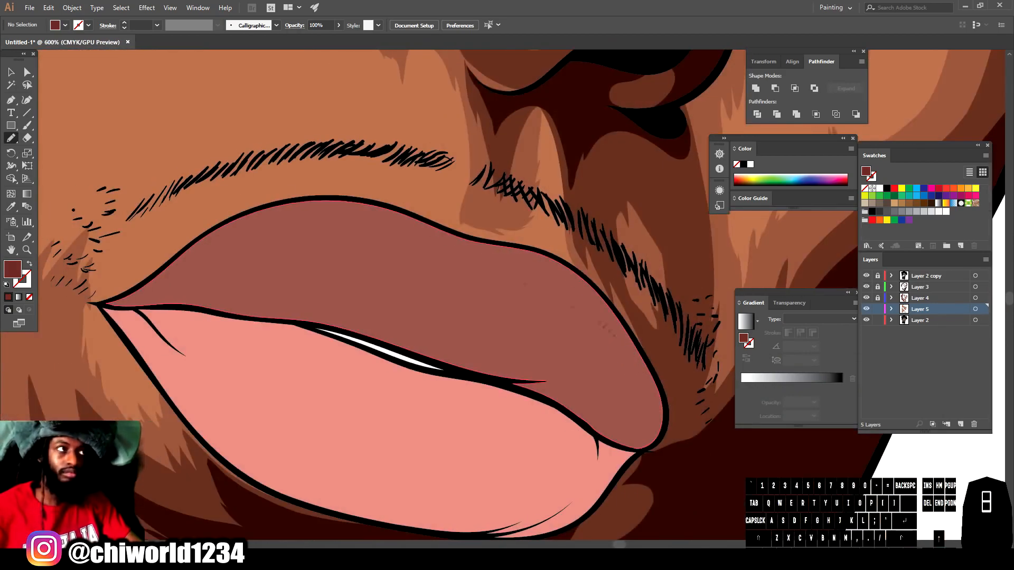
pyautogui.press('i')
pyautogui.click(304, 274)
pyautogui.doubleClick(13, 269)
pyautogui.moveTo(736, 489); pyautogui.dragTo(722, 483)
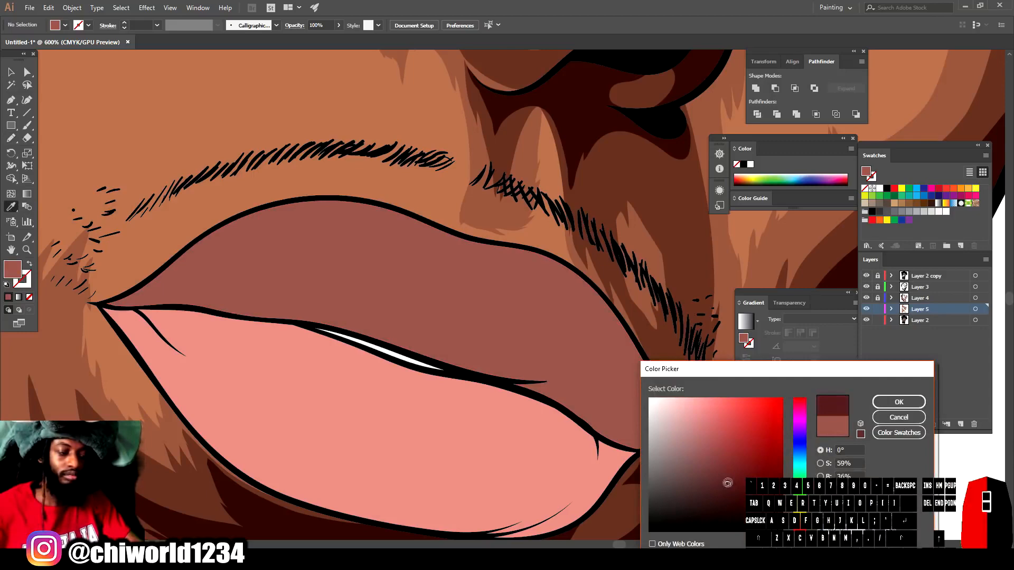
pyautogui.click(898, 402)
# - Draw a large jagged maroon shadow across the lower part of the upper lip, from one mouth corner to the other
pyautogui.hotkey('ctrl', '=')
pyautogui.moveTo(283, 239); pyautogui.dragTo(373, 249)
pyautogui.press('n')
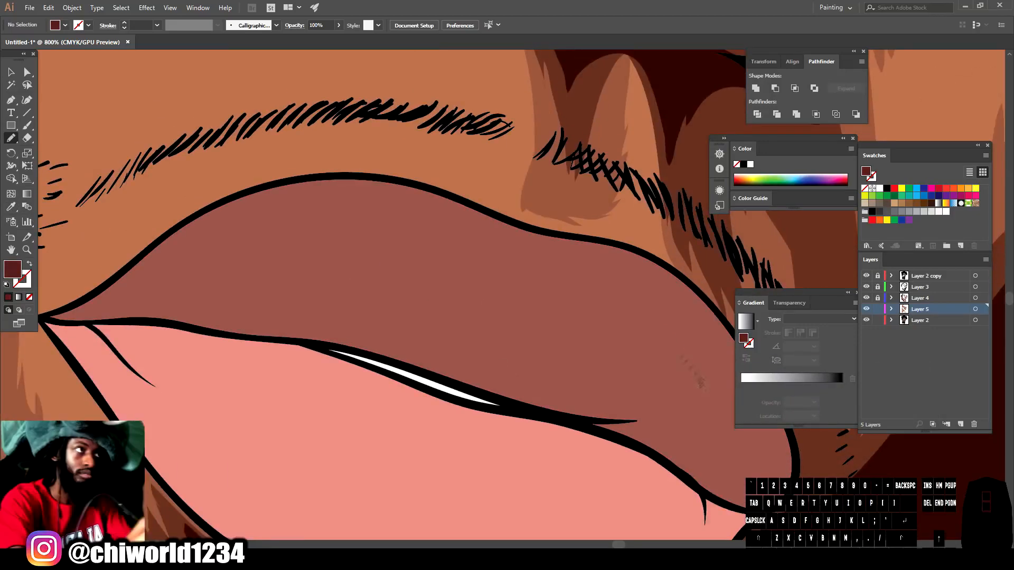
pyautogui.scroll(-3, 649, 285)
pyautogui.moveTo(722, 282); pyautogui.dragTo(723, 343)
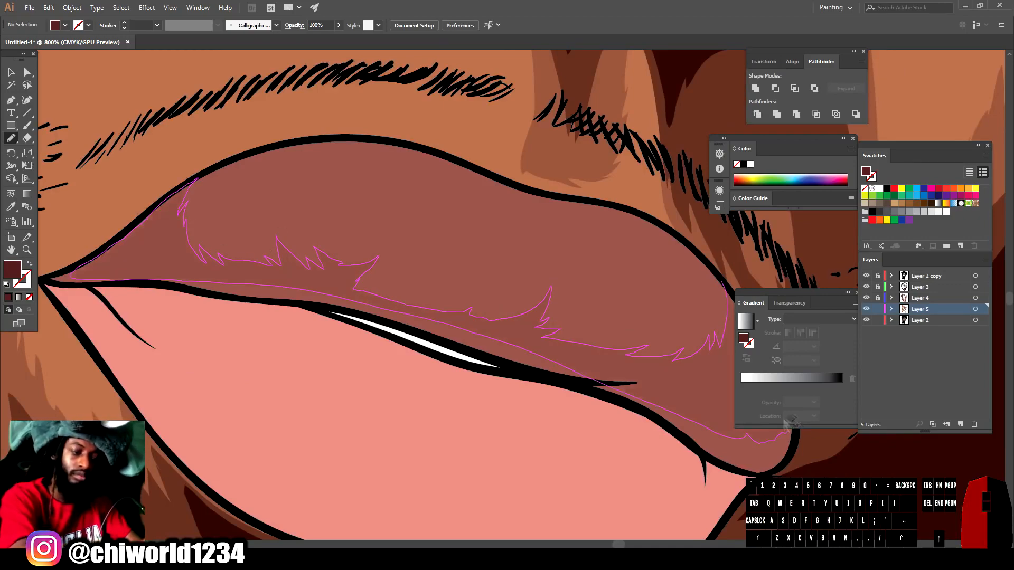
pyautogui.moveTo(790, 428); pyautogui.dragTo(782, 421)
# - Fill the gaps in the upper lip's maroon shadow along the mouth line and into the tattoo-side corner
pyautogui.hotkey('ctrl', '-')
pyautogui.hotkey('ctrl', '-')
pyautogui.hotkey('ctrl', '=')
pyautogui.hscroll(3, 654, 438)
pyautogui.hotkey('ctrl', '=')
pyautogui.hotkey('ctrl', '=')
pyautogui.scroll(-1, 654, 438)
pyautogui.moveTo(334, 347)
pyautogui.mouseDown()
pyautogui.moveTo(378, 380)
pyautogui.moveTo(621, 398)
pyautogui.moveTo(561, 269)
pyautogui.moveTo(333, 346)
pyautogui.mouseUp()
pyautogui.moveTo(268, 352)
pyautogui.mouseDown()
pyautogui.moveTo(280, 338)
pyautogui.moveTo(470, 397)
pyautogui.mouseUp()
pyautogui.moveTo(158, 310)
pyautogui.mouseDown()
pyautogui.moveTo(266, 316)
pyautogui.moveTo(100, 290)
pyautogui.mouseUp()
pyautogui.scroll(-3, 489, 372)
pyautogui.scroll(3, 264, 371)
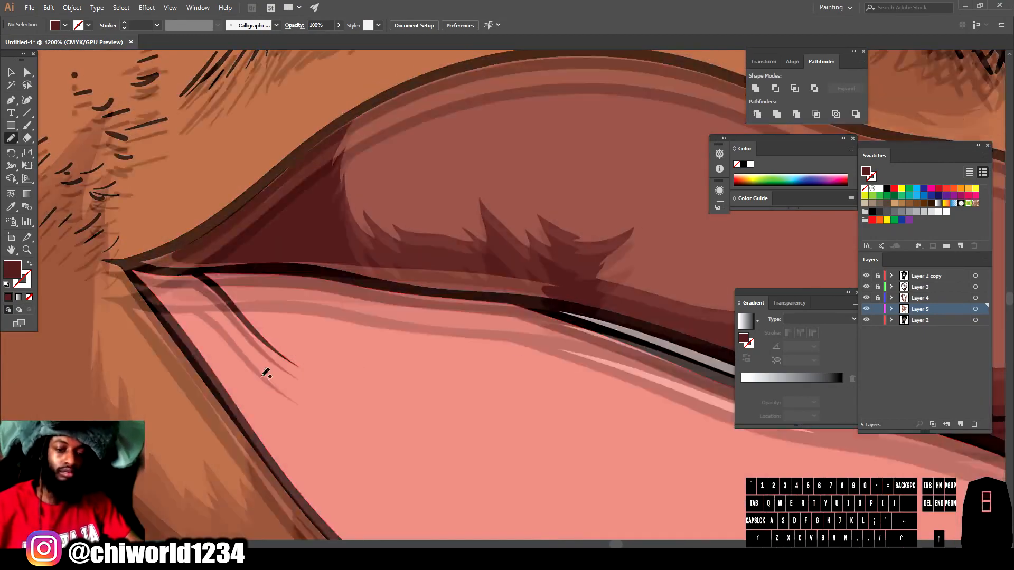
pyautogui.moveTo(273, 196); pyautogui.dragTo(273, 260)
pyautogui.moveTo(195, 294)
pyautogui.mouseDown()
pyautogui.moveTo(269, 332)
pyautogui.moveTo(384, 315)
pyautogui.moveTo(253, 308)
pyautogui.mouseUp()
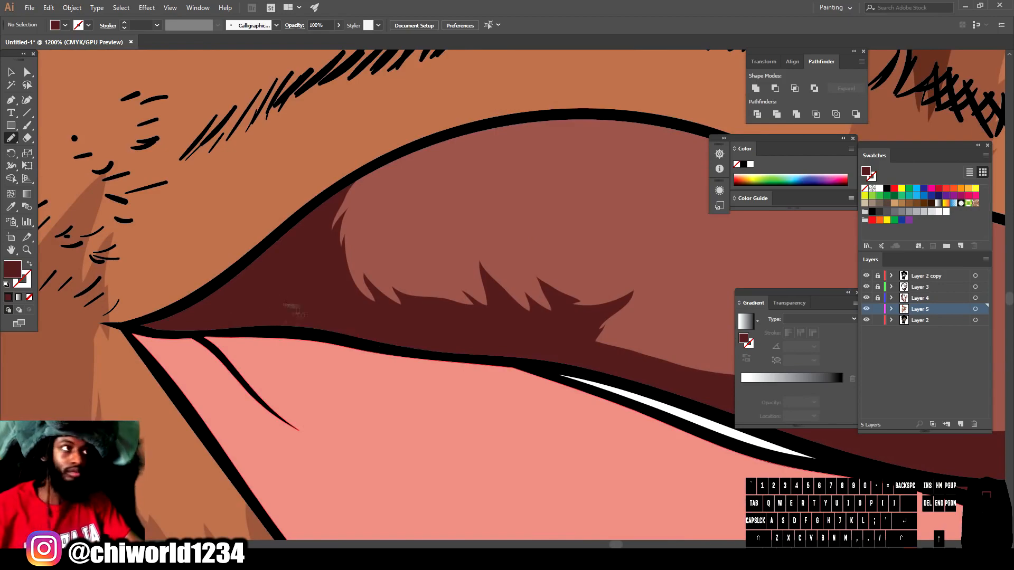
# - Add maroon shadows at the upper lip's central crease and around its far end
pyautogui.scroll(-8, 489, 293)
pyautogui.scroll(5, 520, 293)
pyautogui.scroll(3, 585, 359)
pyautogui.moveTo(360, 297); pyautogui.dragTo(461, 252)
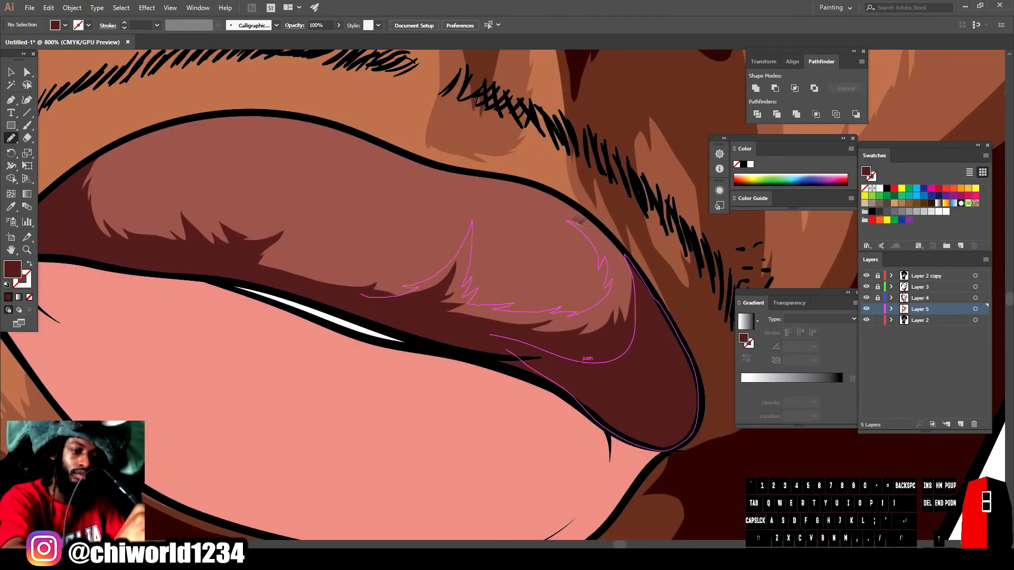
pyautogui.moveTo(614, 228); pyautogui.dragTo(591, 233)
# - Sample the lower lip's pink and darken the fill to hue 5°, saturation 49%, brightness 65%
pyautogui.scroll(-5, 606, 420)
pyautogui.scroll(5, 599, 374)
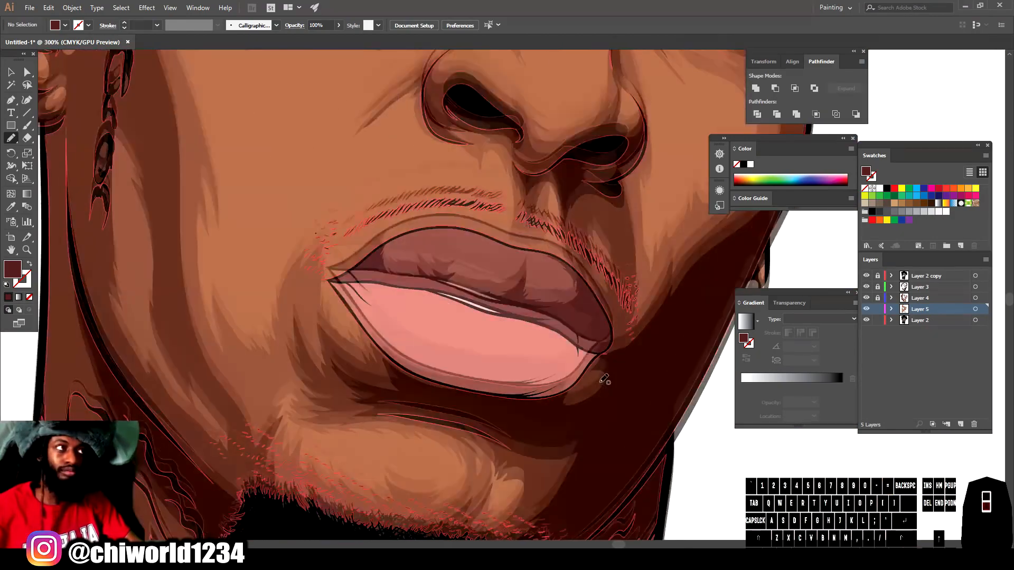
pyautogui.press('i')
pyautogui.click(554, 346)
pyautogui.doubleClick(12, 269)
pyautogui.moveTo(721, 449); pyautogui.dragTo(714, 445)
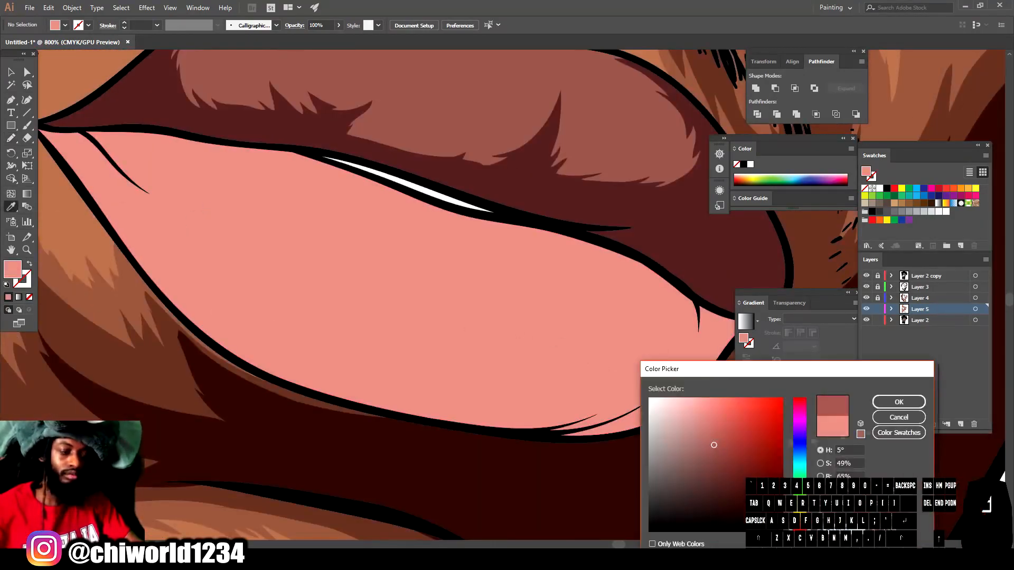
pyautogui.press('Return')
# - Draw a dusky red shadow around the far end of the lower lip and along its upper edge beneath the mouth line
pyautogui.moveTo(540, 306); pyautogui.dragTo(526, 332)
pyautogui.scroll(3, 527, 331)
pyautogui.press('n')
pyautogui.moveTo(685, 479)
pyautogui.mouseDown()
pyautogui.moveTo(658, 505)
pyautogui.moveTo(555, 524)
pyautogui.moveTo(504, 516)
pyautogui.mouseUp()
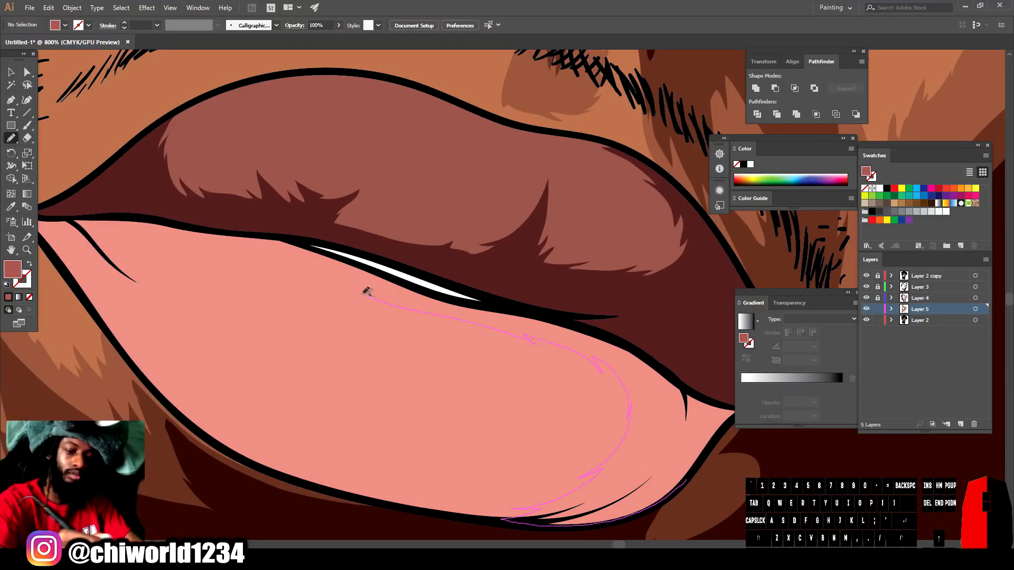
pyautogui.moveTo(264, 238)
pyautogui.mouseDown()
pyautogui.moveTo(520, 310)
pyautogui.moveTo(719, 406)
pyautogui.moveTo(685, 479)
pyautogui.mouseUp()
# - Fill the unshaded gap of the lower lip at the far corner of the mouth
pyautogui.hscroll(3, 648, 512)
pyautogui.scroll(-1, 648, 512)
pyautogui.scroll(-2, 648, 512)
pyautogui.moveTo(645, 351); pyautogui.dragTo(599, 390)
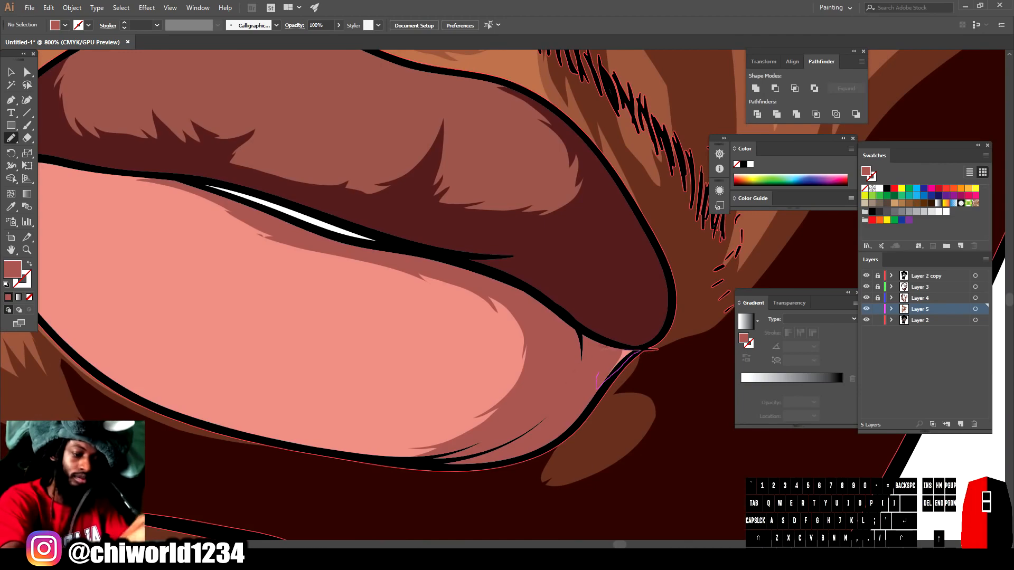
# - Draw a jagged dusky red shadow around the tattoo-side end of the lower lip, along its upper and lower edges
pyautogui.hotkey('ctrl', '-')
pyautogui.hotkey('ctrl', '-')
pyautogui.hotkey('ctrl', '-')
pyautogui.hotkey('ctrl', '-')
pyautogui.hotkey('ctrl', '=')
pyautogui.hotkey('ctrl', '=')
pyautogui.hotkey('ctrl', '=')
pyautogui.hotkey('ctrl', '=')
pyautogui.hscroll(-3, 557, 474)
pyautogui.scroll(-1, 557, 474)
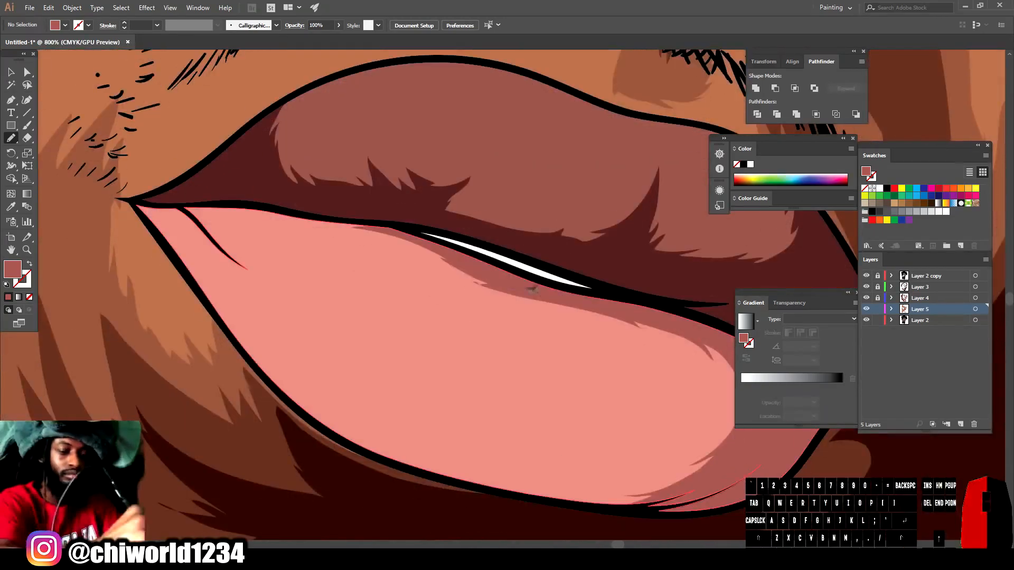
pyautogui.moveTo(427, 244); pyautogui.dragTo(379, 237)
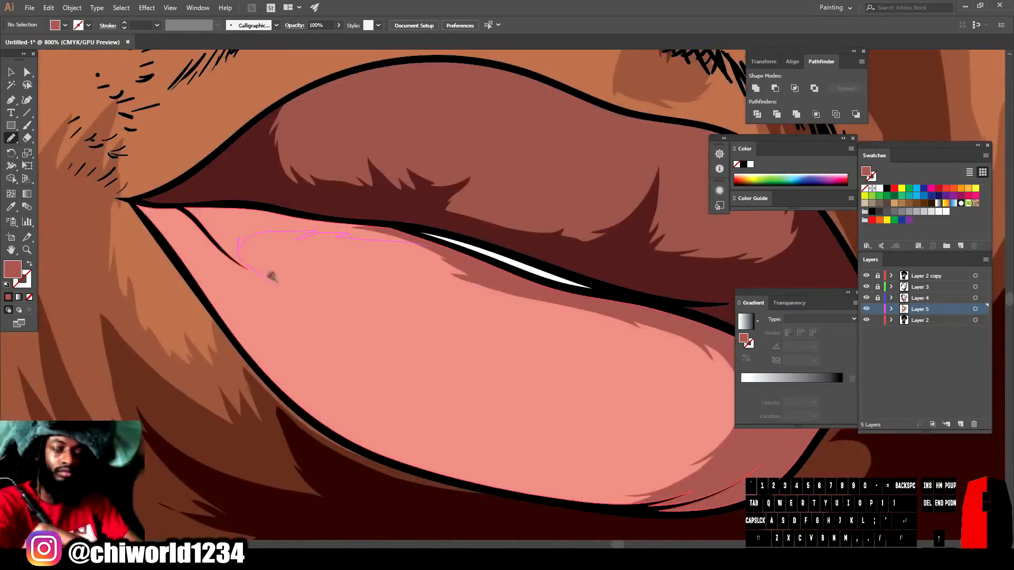
pyautogui.moveTo(272, 309); pyautogui.dragTo(391, 420)
pyautogui.moveTo(431, 469)
pyautogui.mouseDown()
pyautogui.moveTo(298, 400)
pyautogui.moveTo(249, 341)
pyautogui.mouseUp()
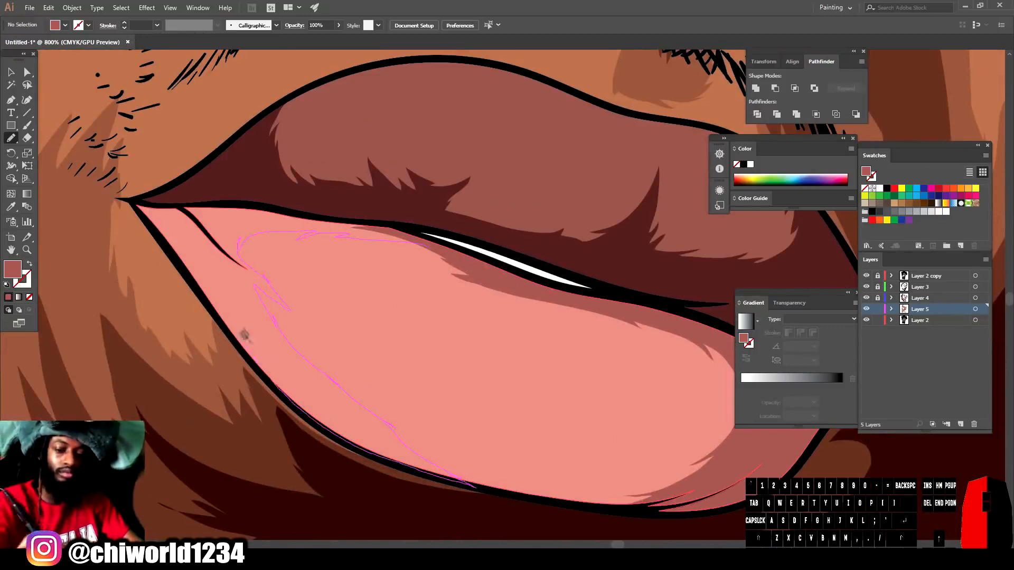
pyautogui.moveTo(317, 235); pyautogui.dragTo(301, 236)
# - Fill the remaining gaps at the lower lip's tattoo-side corner and roughen the shadow edge beside the crease
pyautogui.moveTo(267, 376); pyautogui.dragTo(136, 203)
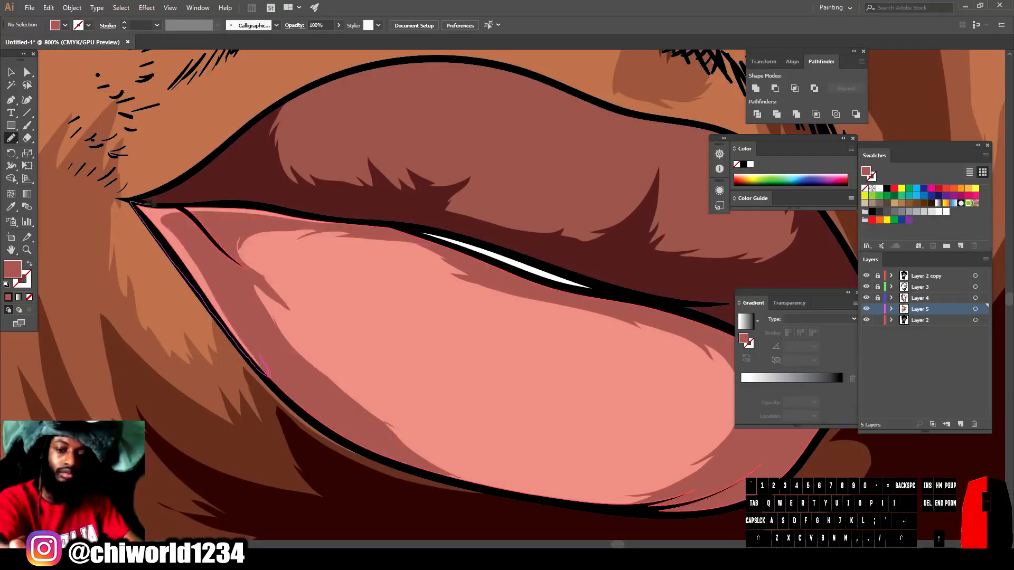
pyautogui.moveTo(300, 217); pyautogui.dragTo(230, 236)
pyautogui.moveTo(238, 289); pyautogui.dragTo(261, 277)
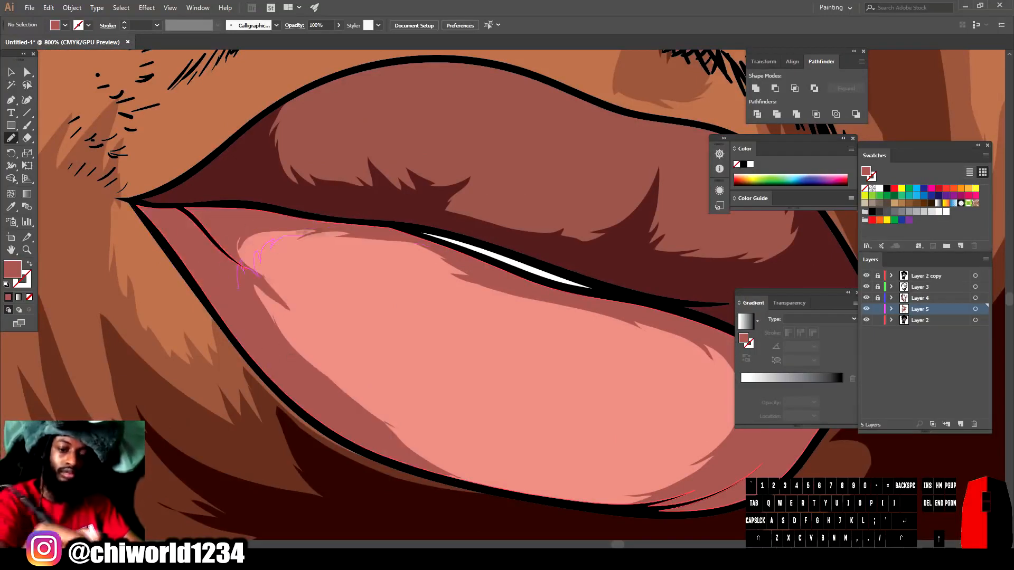
pyautogui.moveTo(283, 236); pyautogui.dragTo(248, 233)
# - Examine the lip shading from a distance and up close
pyautogui.hotkey('ctrl', '-')
pyautogui.hotkey('ctrl', '-')
pyautogui.hotkey('ctrl', '-')
pyautogui.hotkey('ctrl', '-')
pyautogui.hotkey('ctrl', '-')
pyautogui.hotkey('ctrl', '-')
pyautogui.hotkey('ctrl', '=')
pyautogui.hotkey('ctrl', '=')
pyautogui.hotkey('ctrl', '=')
pyautogui.hotkey('ctrl', '=')
pyautogui.hotkey('ctrl', '=')
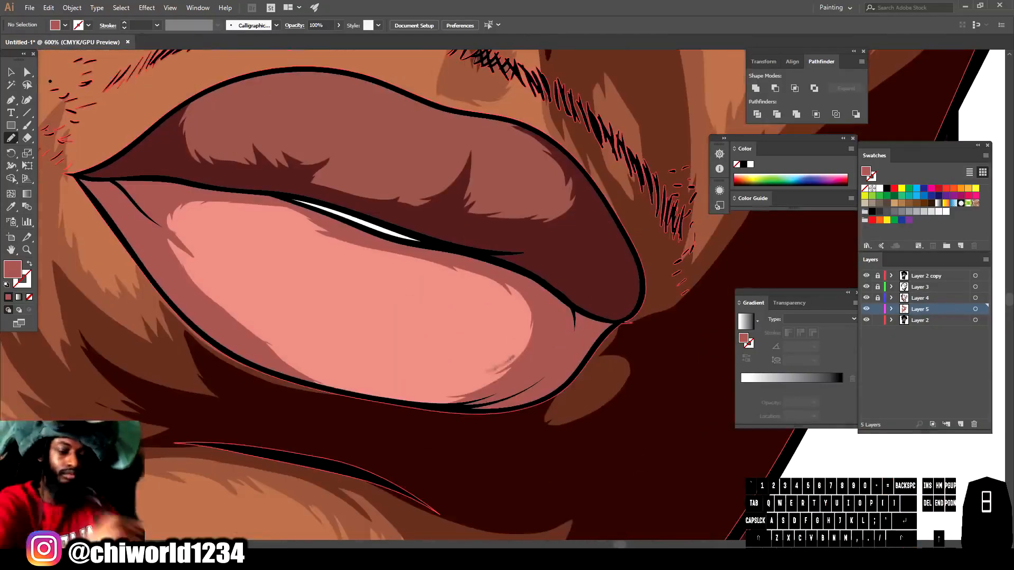
# - Draw a small forked dusky red crease below the upper edge of the lower lip, near its middle
pyautogui.scroll(2, 377, 306)
pyautogui.moveTo(380, 288); pyautogui.dragTo(372, 325)
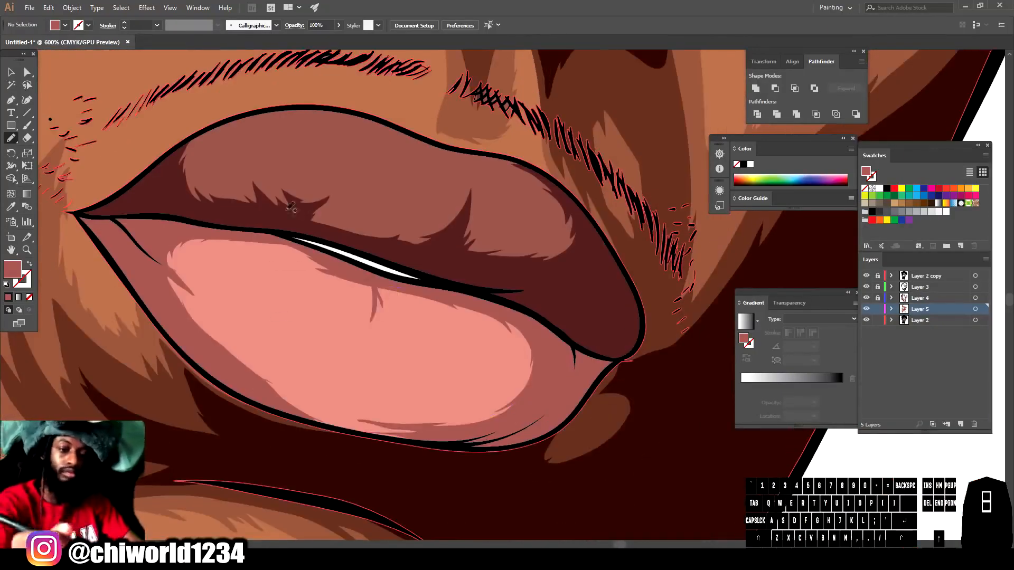
pyautogui.hotkey('ctrl', '-')
pyautogui.hotkey('ctrl', '-')
pyautogui.hotkey('ctrl', '-')
pyautogui.hotkey('ctrl', '-')
pyautogui.hotkey('ctrl', '-')
pyautogui.hotkey('ctrl', '-')
pyautogui.hotkey('ctrl', '-')
pyautogui.hotkey('ctrl', '=')
pyautogui.hotkey('ctrl', '=')
pyautogui.hotkey('ctrl', '=')
pyautogui.hotkey('ctrl', '=')
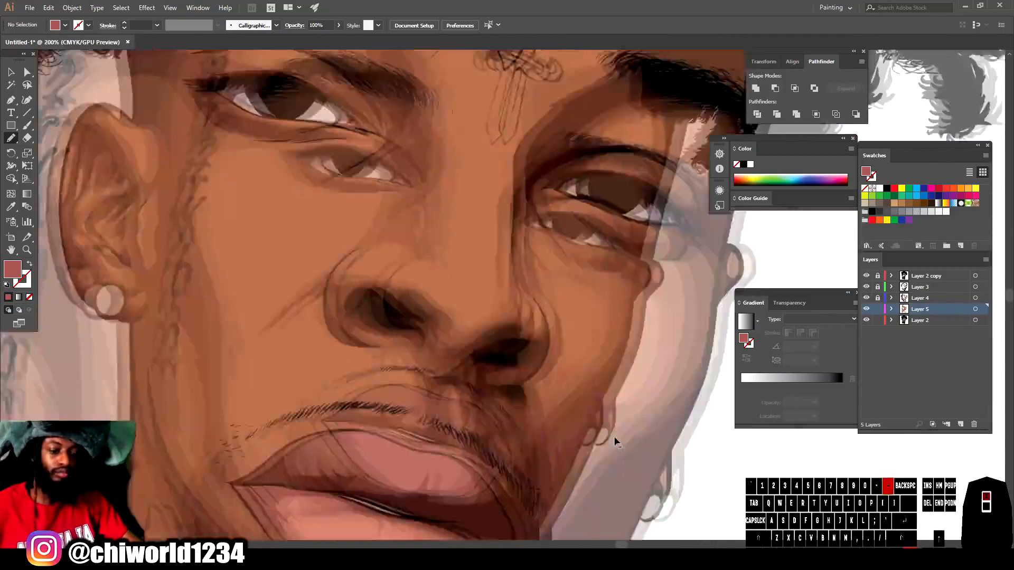
pyautogui.hotkey('ctrl', '=')
# - Select all unlocked artwork and open Recolor Artwork with the number of colors set to All
pyautogui.press('v')
pyautogui.click(493, 388)
pyautogui.hotkey('ctrl', '-')
pyautogui.hotkey('ctrl', '-')
pyautogui.hotkey('ctrl', '-')
pyautogui.hotkey('ctrl', '-')
pyautogui.hotkey('ctrl', '-')
pyautogui.hotkey('ctrl', '-')
pyautogui.hotkey('ctrl', '=')
pyautogui.hotkey('ctrl', 'a')
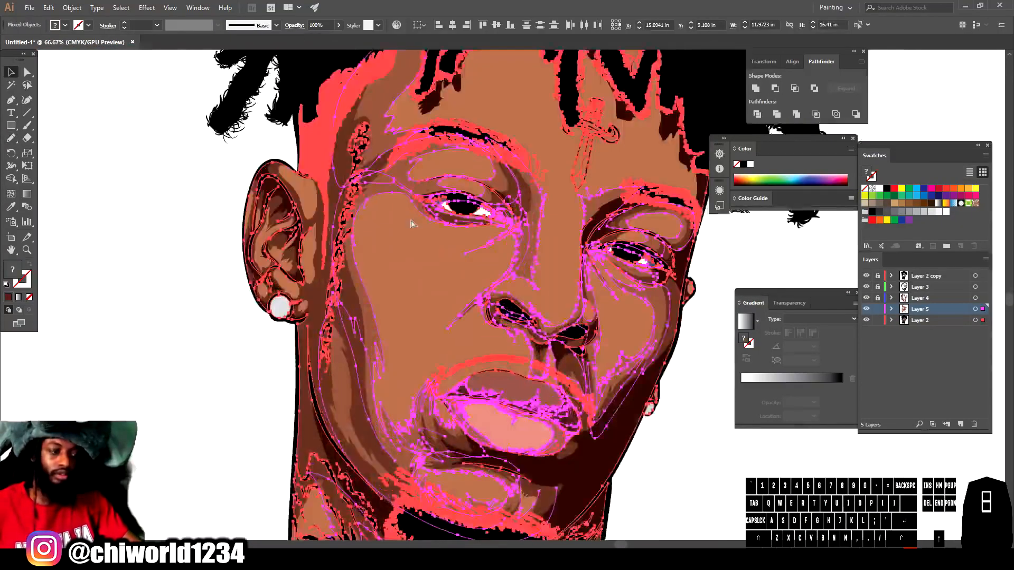
pyautogui.hotkey('ctrl', '=')
pyautogui.hotkey('ctrl', '=')
pyautogui.hotkey('ctrl', '=')
pyautogui.click(48, 7)
pyautogui.moveTo(136, 199)
pyautogui.click(274, 195)
pyautogui.click(869, 215)
pyautogui.click(848, 302)
# - Recolor the reddish brown lip tone to 49% saturation and 49% brightness, and darken the deep maroon tone
pyautogui.scroll(-2, 807, 312)
pyautogui.click(786, 276)
pyautogui.moveTo(760, 412); pyautogui.dragTo(752, 413)
pyautogui.click(751, 395)
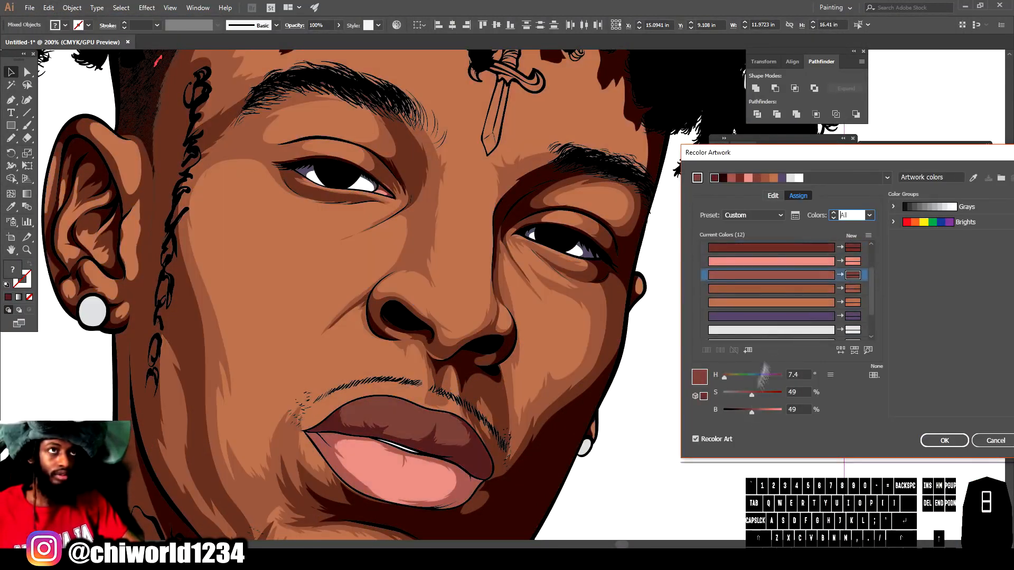
pyautogui.click(821, 248)
pyautogui.moveTo(746, 413)
pyautogui.mouseDown()
pyautogui.moveTo(733, 413)
pyautogui.moveTo(742, 413)
pyautogui.mouseUp()
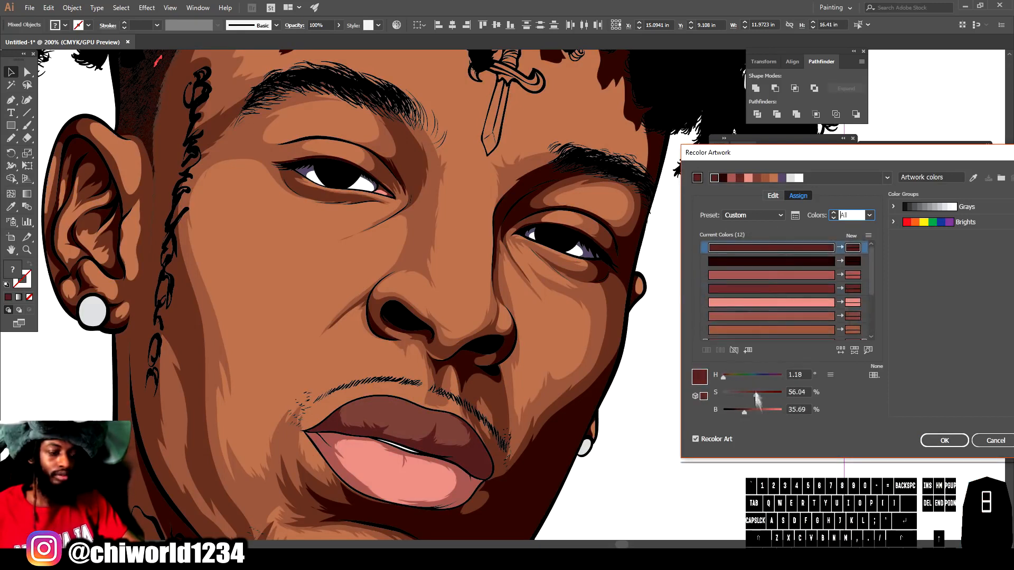
# - Recolor the dusky red lip shadow to 50% saturation and 48% brightness, apply the recoloring and deselect the artwork
pyautogui.click(776, 303)
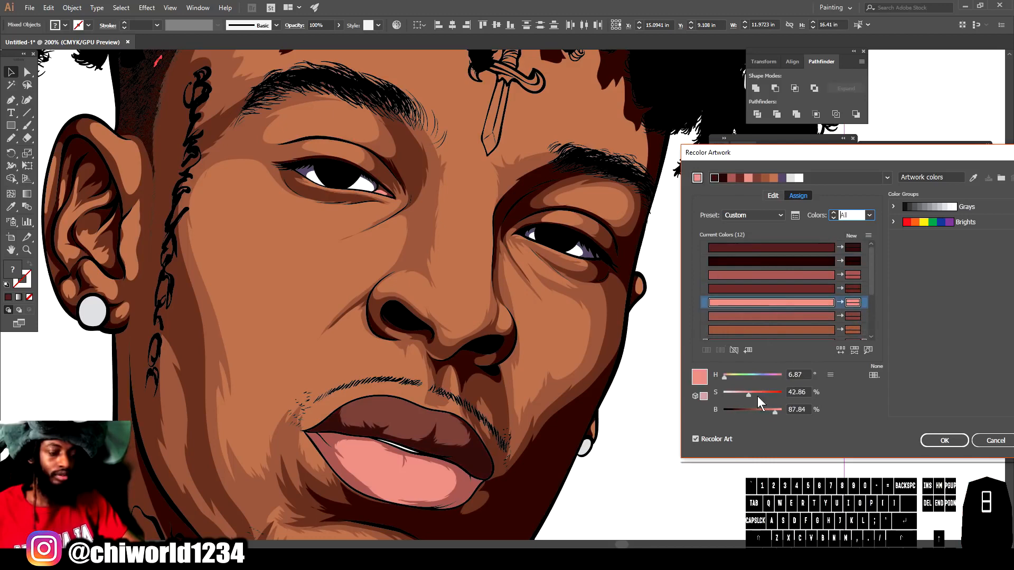
pyautogui.click(771, 275)
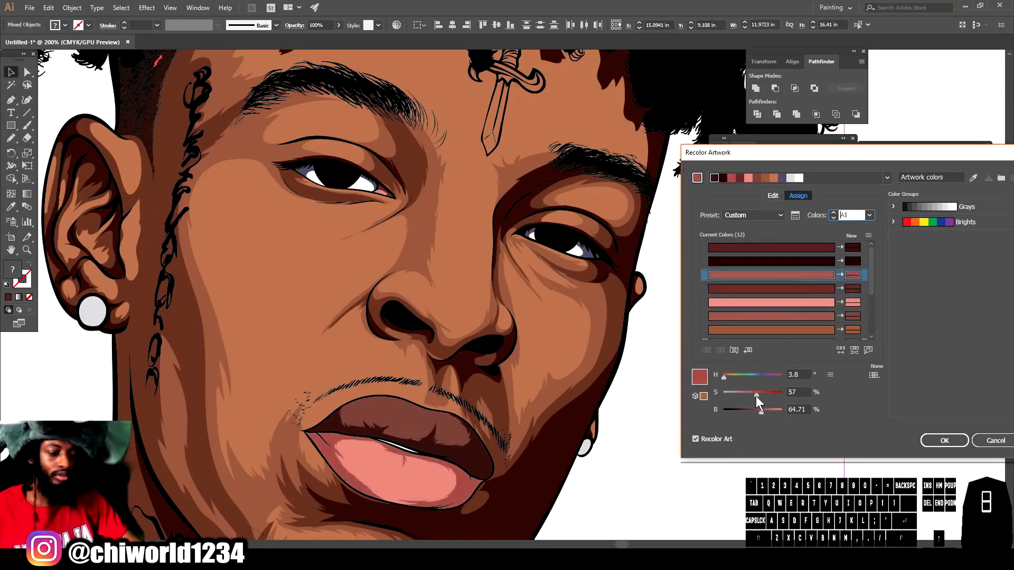
pyautogui.moveTo(748, 395); pyautogui.dragTo(751, 409)
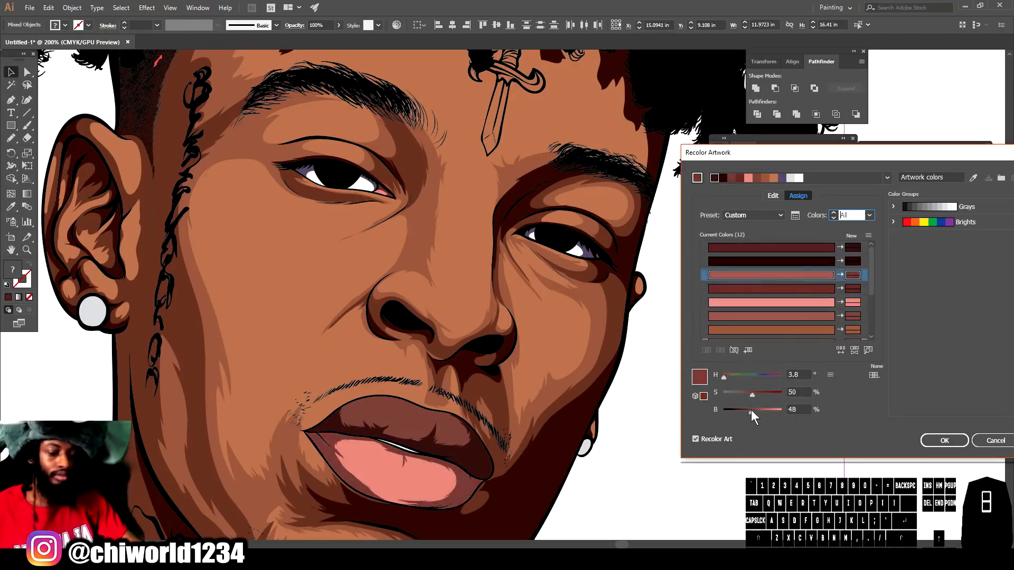
pyautogui.click(944, 440)
pyautogui.click(712, 445)
pyautogui.hotkey('ctrl', '-')
pyautogui.hotkey('ctrl', '-')
pyautogui.hotkey('ctrl', '-')
pyautogui.hotkey('ctrl', '=')
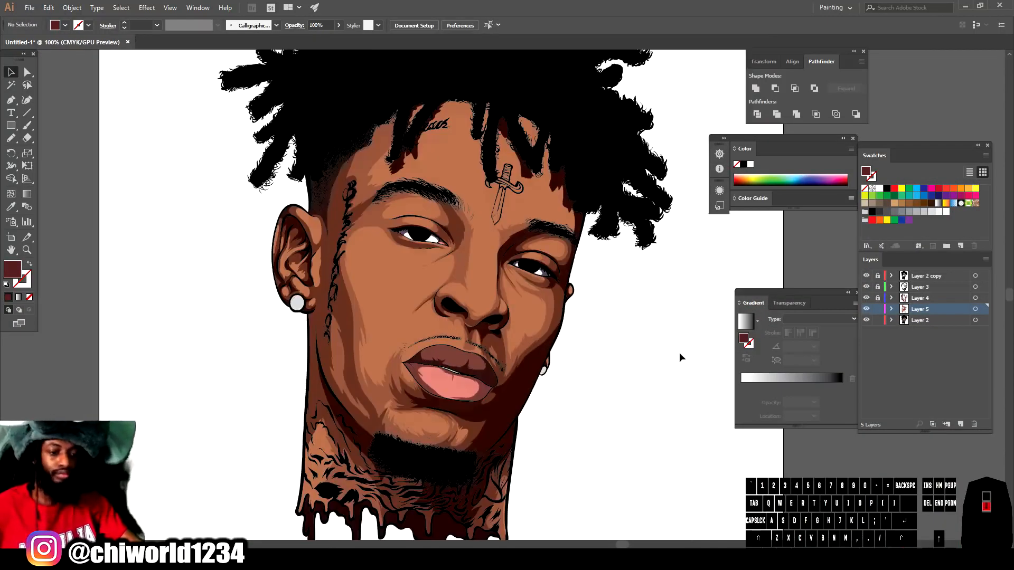
# - Lock Layer 5 and Layer 2, and add a new layer placed between them
pyautogui.moveTo(880, 312); pyautogui.dragTo(878, 322)
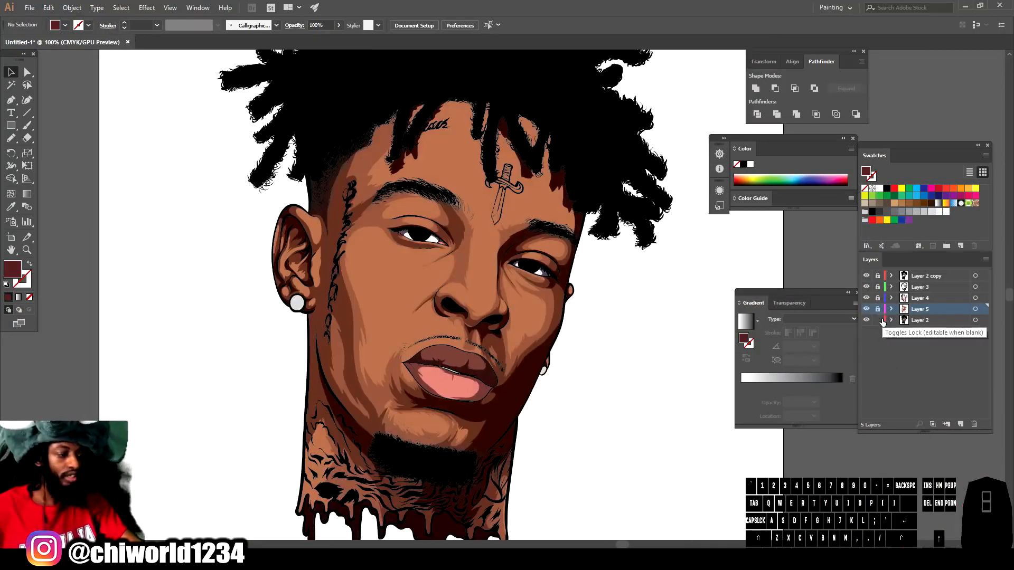
pyautogui.click(960, 424)
pyautogui.moveTo(932, 309); pyautogui.dragTo(929, 331)
pyautogui.hotkey('ctrl', '-')
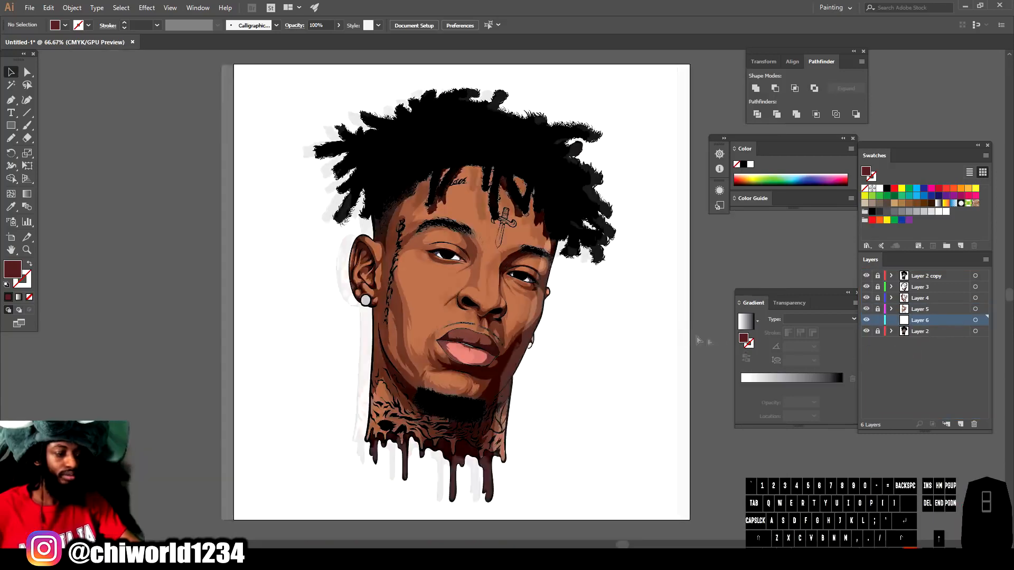
pyautogui.hotkey('ctrl', '=')
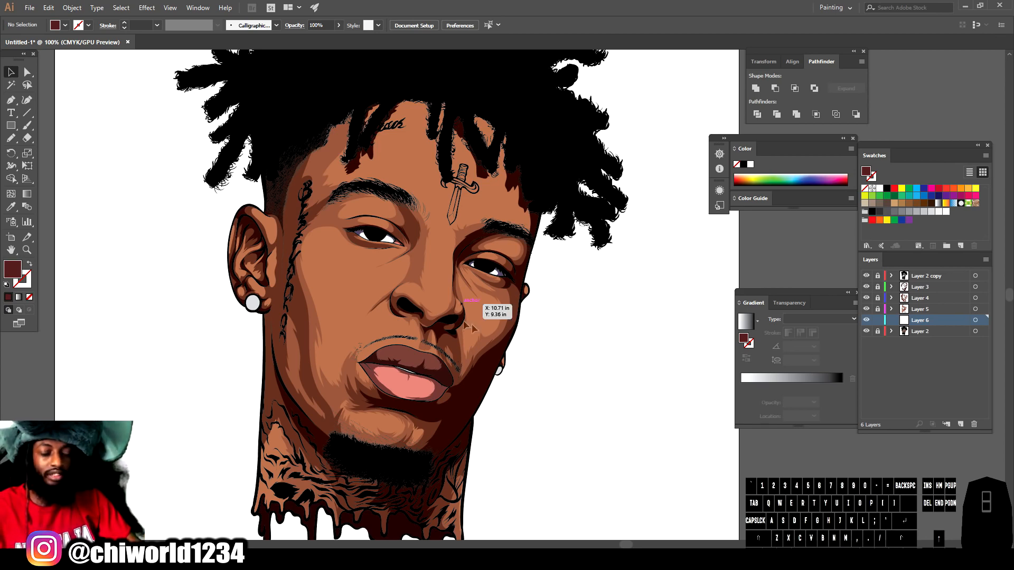
# - Sample the light skin tone from the cheek and lighten the fill to hue 19°, saturation 53%, brightness 84%
pyautogui.hotkey('ctrl', '-')
pyautogui.hotkey('ctrl', '+')
pyautogui.hotkey('ctrl', '+')
pyautogui.hotkey('ctrl', '+')
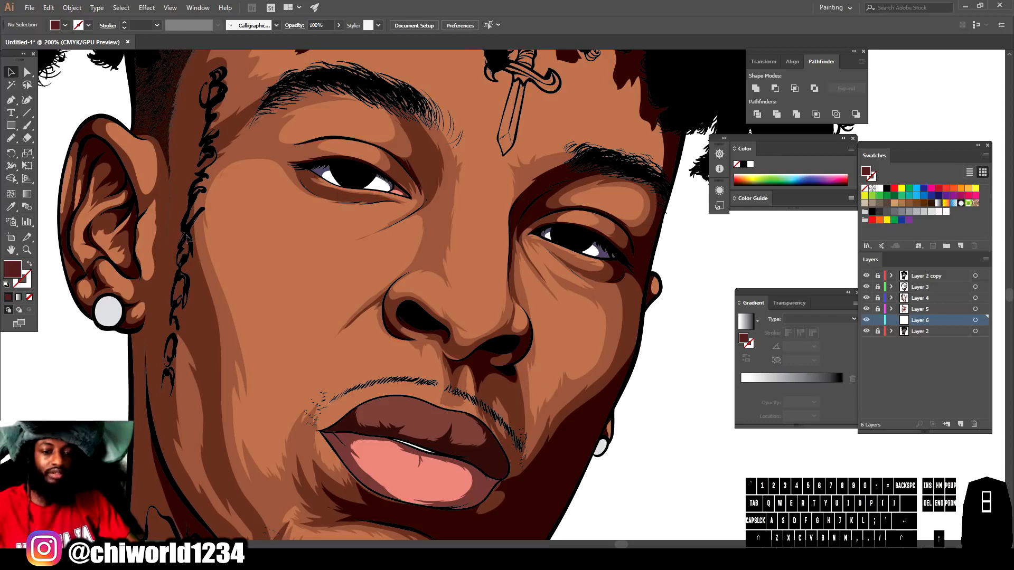
pyautogui.click(10, 206)
pyautogui.click(317, 244)
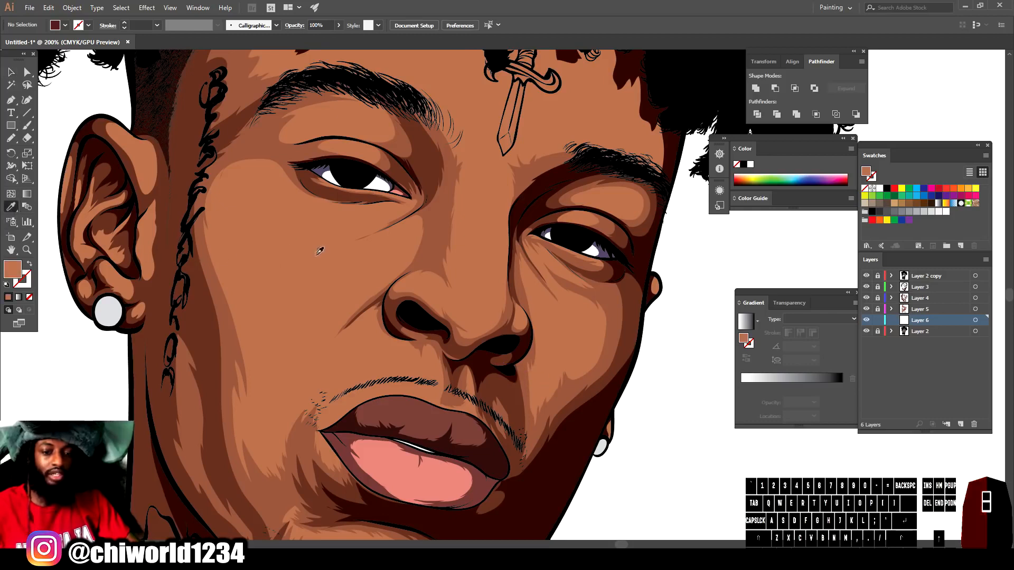
pyautogui.doubleClick(13, 270)
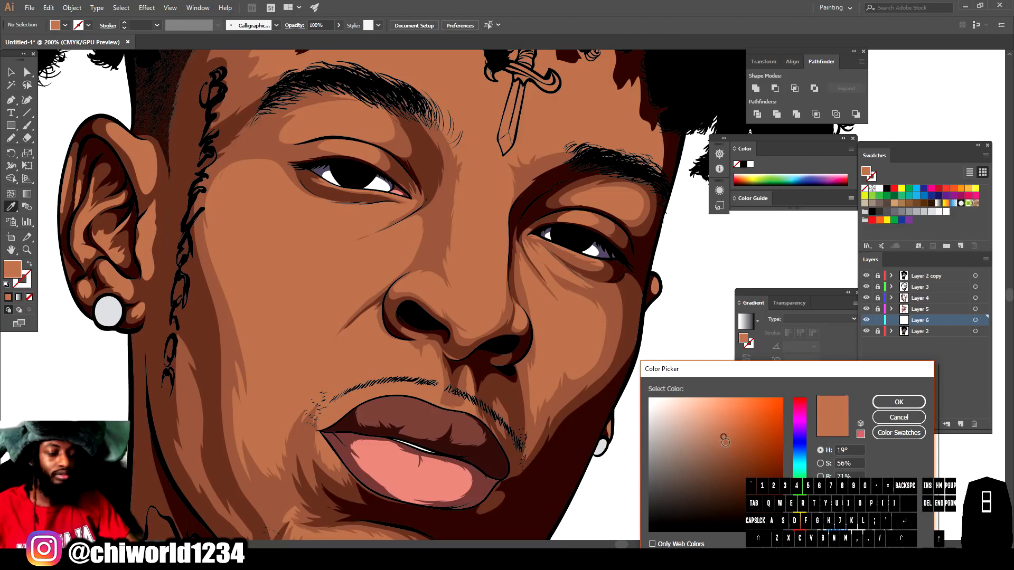
pyautogui.moveTo(720, 426); pyautogui.dragTo(716, 418)
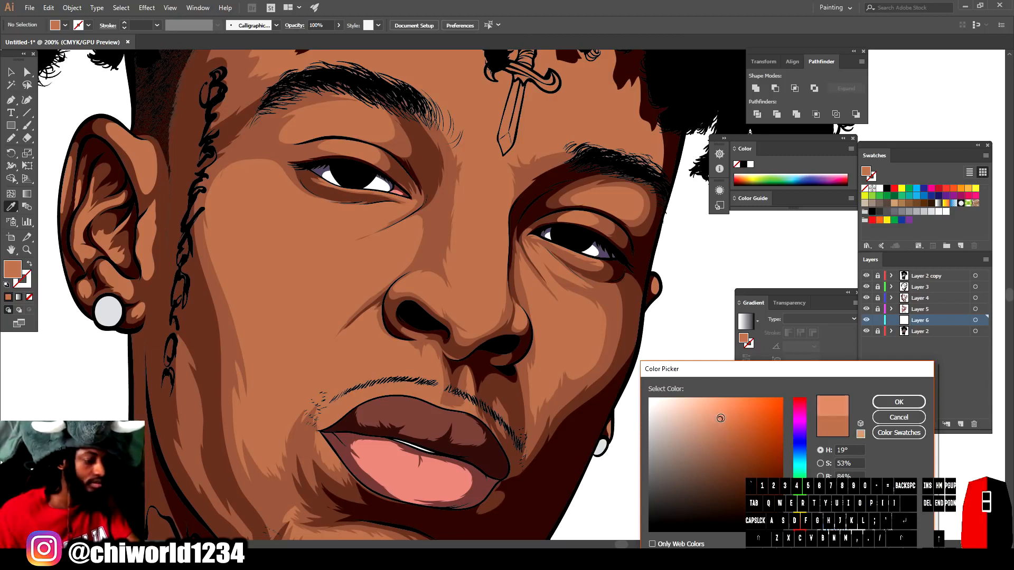
pyautogui.click(913, 402)
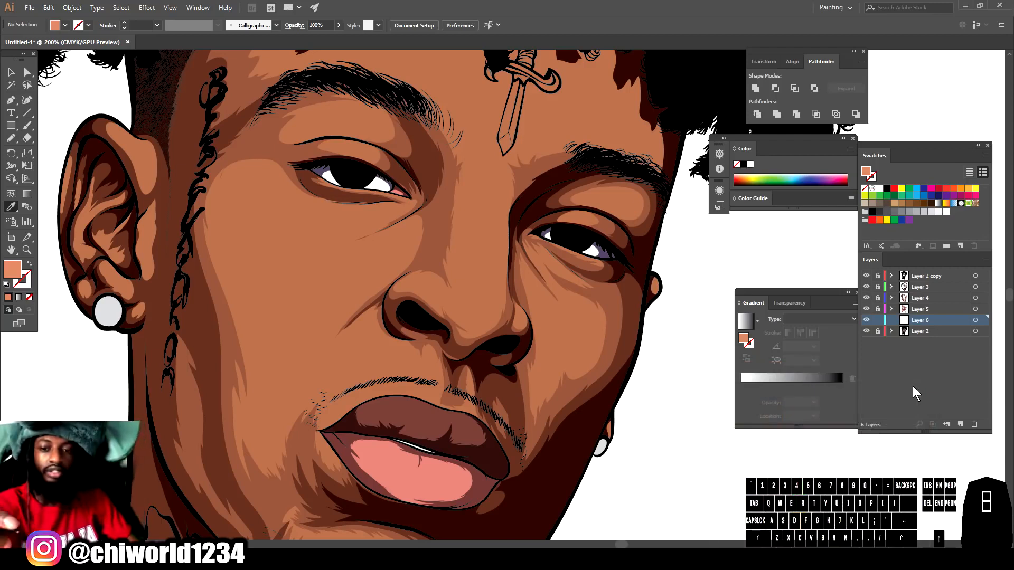
# - Draw a light orange highlight with a jagged end on the tattoo-side wing of the nose using the Pencil tool
pyautogui.click(11, 139)
pyautogui.moveTo(440, 325)
pyautogui.mouseDown()
pyautogui.moveTo(495, 337)
pyautogui.moveTo(466, 292)
pyautogui.moveTo(446, 332)
pyautogui.mouseUp()
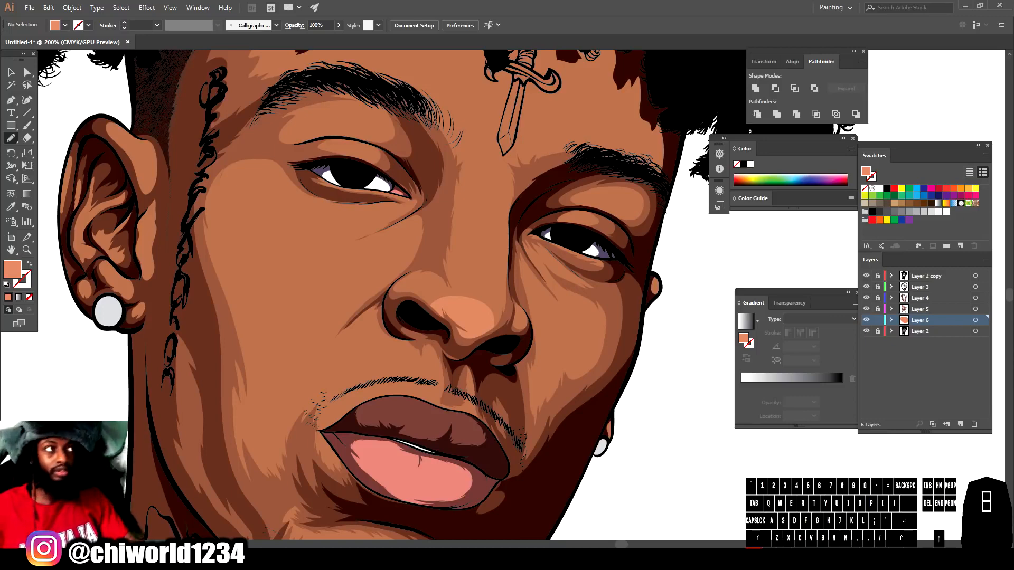
pyautogui.hotkey('ctrl', 'z')
pyautogui.scroll(-4, 556, 455)
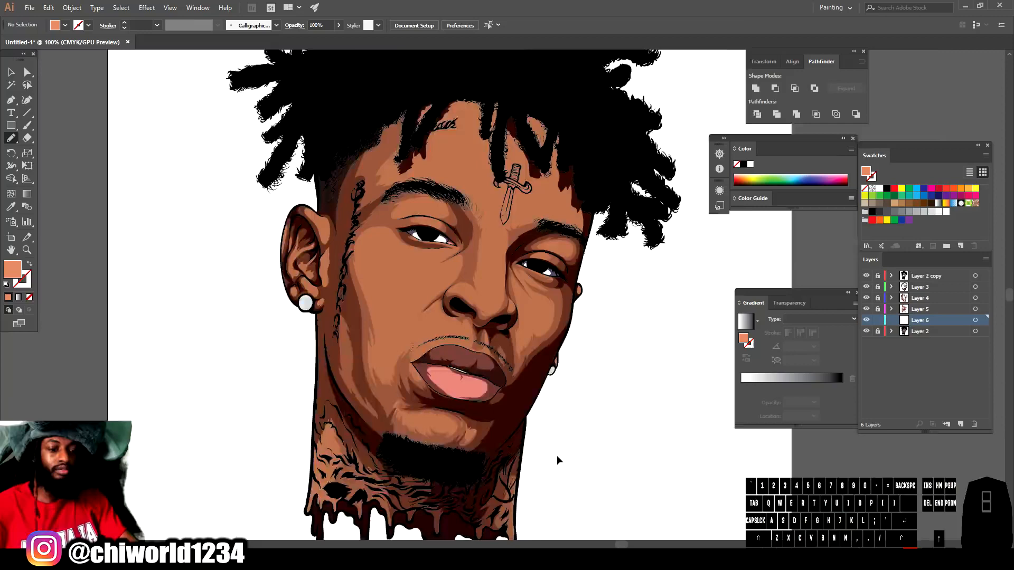
pyautogui.scroll(6, 557, 455)
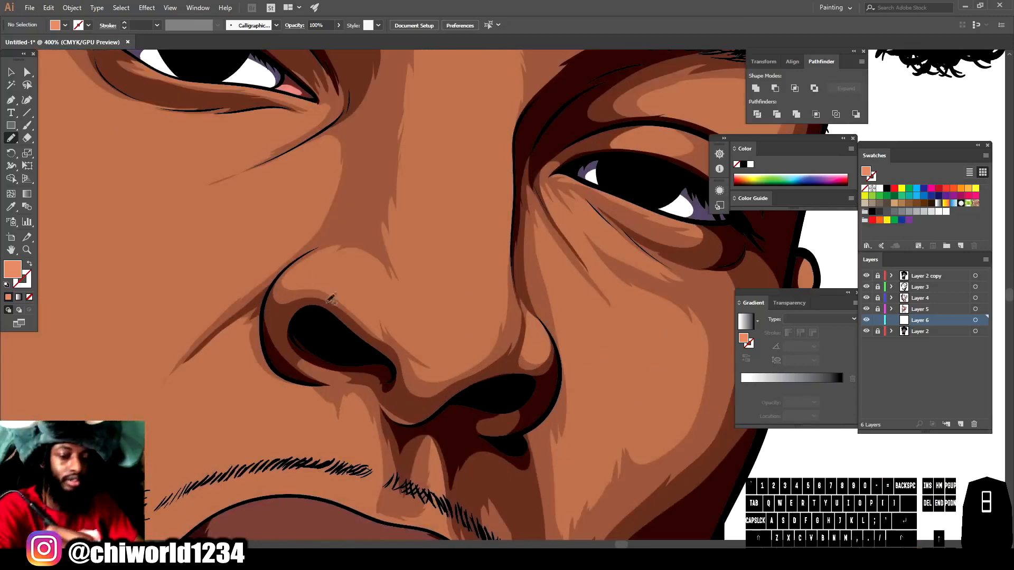
pyautogui.moveTo(343, 290); pyautogui.dragTo(355, 298)
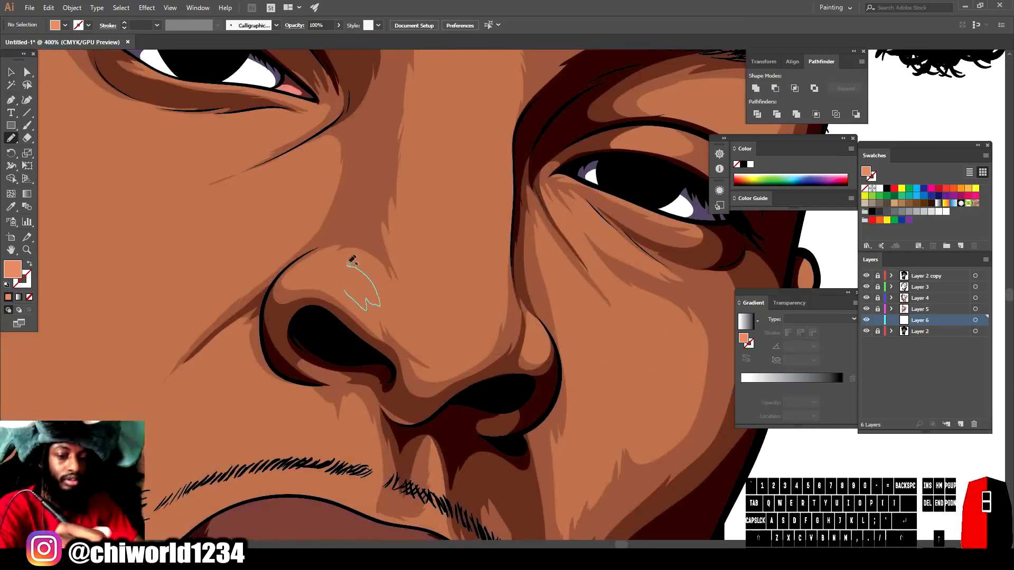
pyautogui.moveTo(324, 271); pyautogui.dragTo(321, 268)
# - Draw a long jagged highlight running from the nose tip up the bridge to between the eyebrows
pyautogui.scroll(3, 370, 317)
pyautogui.moveTo(412, 386)
pyautogui.mouseDown()
pyautogui.moveTo(435, 421)
pyautogui.moveTo(488, 412)
pyautogui.mouseUp()
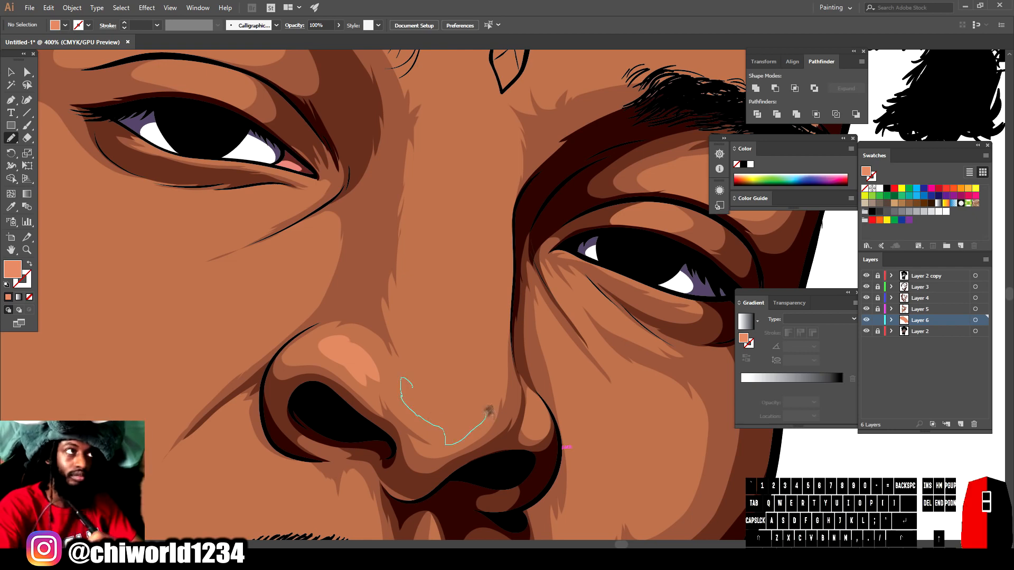
pyautogui.moveTo(481, 300); pyautogui.dragTo(474, 126)
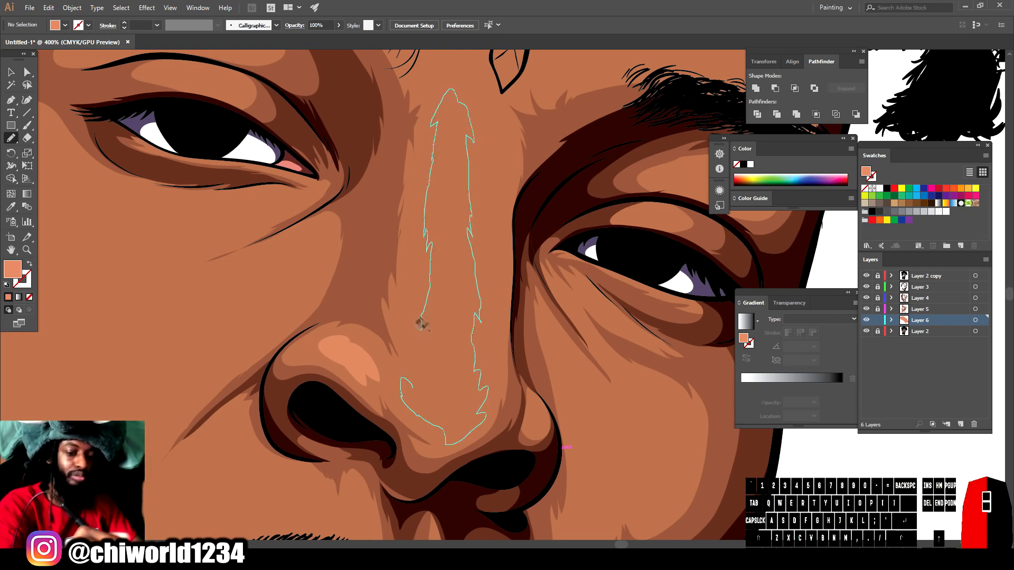
pyautogui.moveTo(420, 324); pyautogui.dragTo(412, 386)
# - Draw a jagged highlight above the upper lip, between the tattoo-side nostril and the mouth corner
pyautogui.scroll(-3, 643, 254)
pyautogui.scroll(1, 643, 254)
pyautogui.scroll(-2, 581, 428)
pyautogui.moveTo(307, 371); pyautogui.dragTo(358, 348)
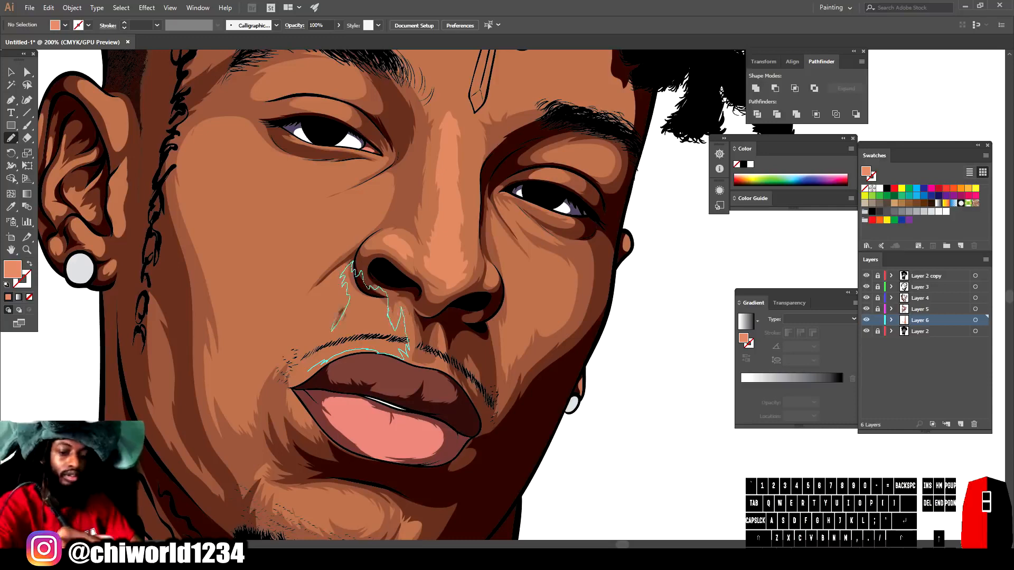
pyautogui.moveTo(296, 363); pyautogui.dragTo(294, 383)
# - Draw a large spiky highlight on the tattoo-side cheek under the eye, leaving the under-eye crease uncovered
pyautogui.scroll(-2, 650, 448)
pyautogui.scroll(2, 611, 414)
pyautogui.scroll(-2, 611, 414)
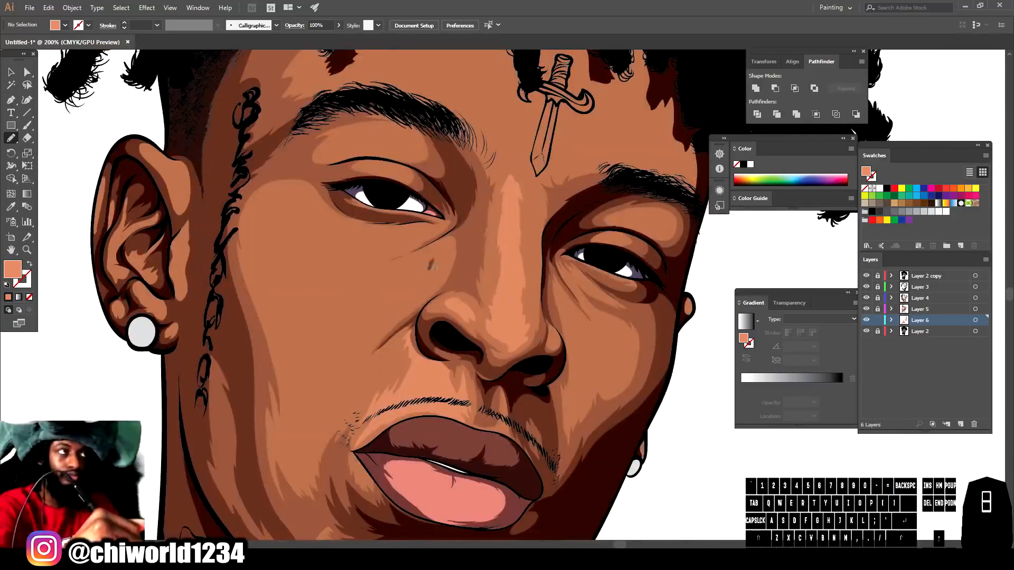
pyautogui.moveTo(414, 293); pyautogui.dragTo(448, 237)
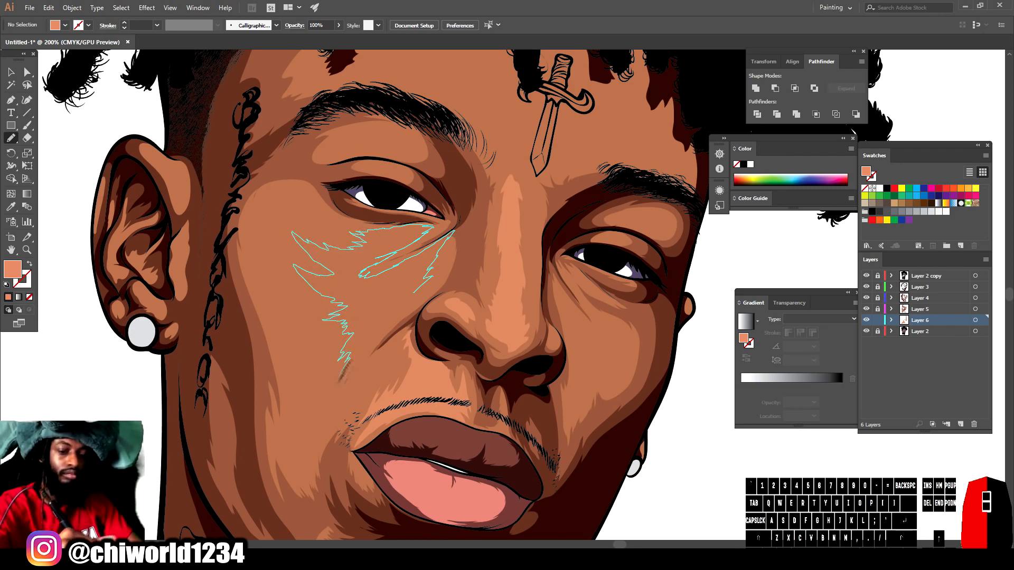
pyautogui.moveTo(396, 321); pyautogui.dragTo(414, 293)
# - Reshape the cheek highlight along the under-eye crease and extend its outer edge toward the temple
pyautogui.hotkey('ctrl', '-')
pyautogui.hotkey('ctrl', '-')
pyautogui.hotkey('ctrl', '-')
pyautogui.hotkey('ctrl', '-')
pyautogui.hotkey('ctrl', '=')
pyautogui.hotkey('ctrl', '=')
pyautogui.hotkey('ctrl', '=')
pyautogui.hotkey('ctrl', '=')
pyautogui.hotkey('ctrl', '=')
pyautogui.moveTo(524, 235); pyautogui.dragTo(459, 244)
pyautogui.keyDown('ctrl'); pyautogui.click(478, 313); pyautogui.keyUp('ctrl')
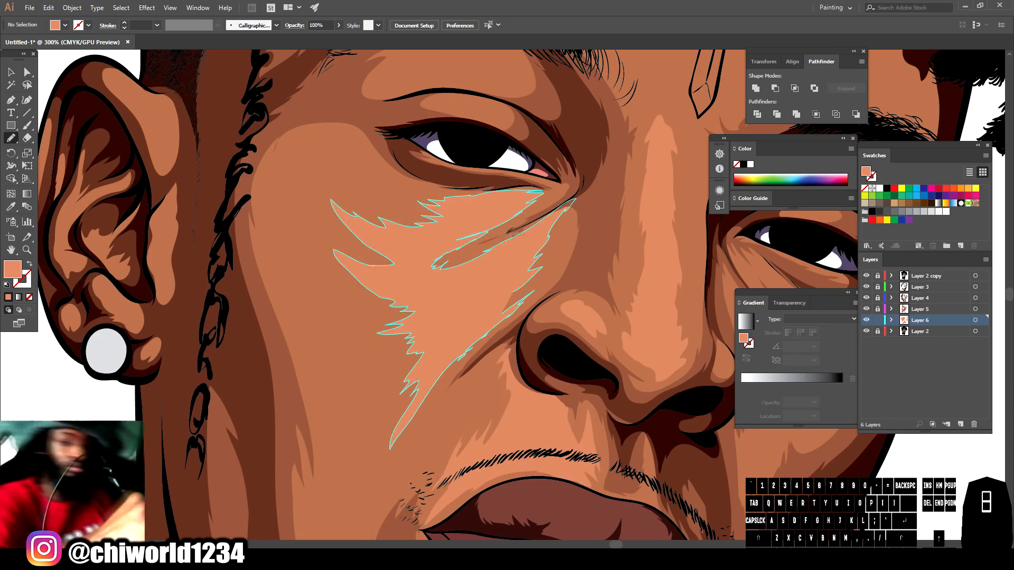
pyautogui.moveTo(539, 213); pyautogui.dragTo(470, 243)
pyautogui.moveTo(395, 276)
pyautogui.mouseDown()
pyautogui.moveTo(340, 238)
pyautogui.moveTo(311, 191)
pyautogui.mouseUp()
# - Draw highlights on the tattoo-side upper eyelid and on the brow bone below the eyebrow
pyautogui.moveTo(324, 560)
pyautogui.hotkey('ctrl', '-')
pyautogui.hotkey('ctrl', '-')
pyautogui.hotkey('ctrl', '-')
pyautogui.hotkey('ctrl', '-')
pyautogui.hotkey('ctrl', '=')
pyautogui.hotkey('ctrl', '=')
pyautogui.hotkey('ctrl', '=')
pyautogui.hotkey('ctrl', '=')
pyautogui.hotkey('ctrl', '=')
pyautogui.scroll(3, 531, 433)
pyautogui.moveTo(447, 184); pyautogui.dragTo(471, 161)
pyautogui.scroll(5, 537, 296)
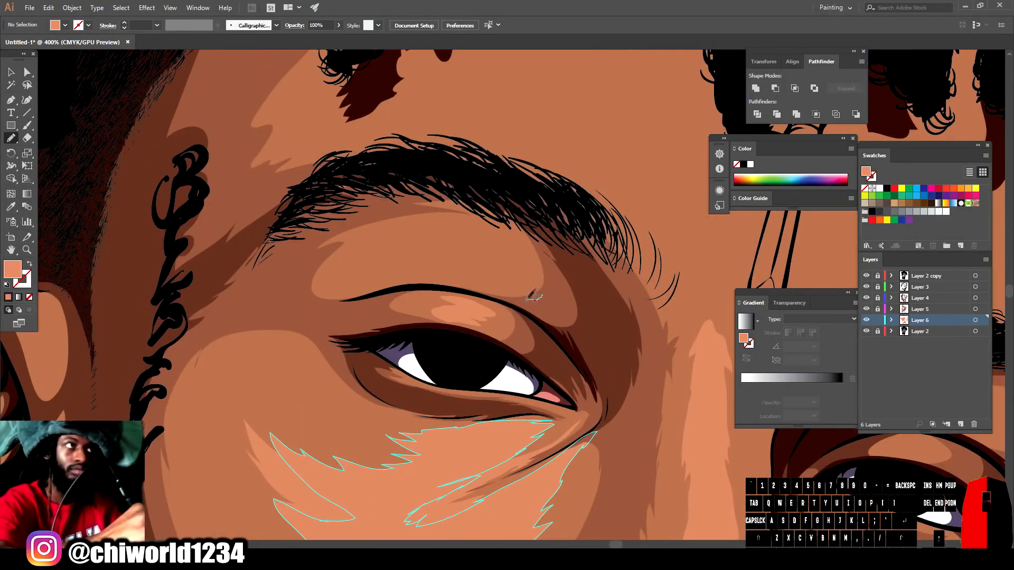
pyautogui.moveTo(404, 262)
pyautogui.mouseDown()
pyautogui.moveTo(522, 241)
pyautogui.moveTo(543, 297)
pyautogui.mouseUp()
# - Draw further light orange highlights across the forehead above the tattoo-side eyebrow
pyautogui.scroll(-5, 528, 429)
pyautogui.scroll(3, 581, 442)
pyautogui.moveTo(405, 263)
pyautogui.mouseDown()
pyautogui.moveTo(523, 311)
pyautogui.moveTo(482, 269)
pyautogui.moveTo(502, 142)
pyautogui.moveTo(405, 138)
pyautogui.moveTo(367, 230)
pyautogui.moveTo(311, 253)
pyautogui.mouseUp()
pyautogui.scroll(-5, 556, 410)
pyautogui.scroll(5, 556, 411)
pyautogui.moveTo(407, 285)
pyautogui.mouseDown()
pyautogui.moveTo(483, 272)
pyautogui.moveTo(359, 114)
pyautogui.mouseUp()
pyautogui.moveTo(353, 237); pyautogui.dragTo(338, 241)
pyautogui.scroll(-5, 570, 384)
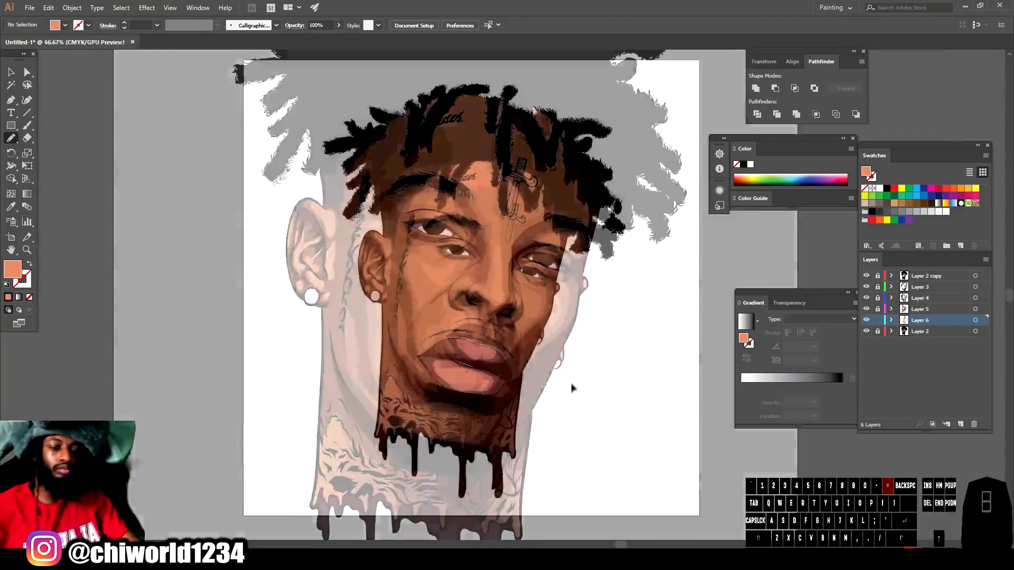
# - Draw a highlight on the chin and a narrow one along the smile line beside the tattoo-side nostril
pyautogui.scroll(5, 570, 385)
pyautogui.moveTo(344, 441)
pyautogui.mouseDown()
pyautogui.moveTo(422, 448)
pyautogui.moveTo(322, 447)
pyautogui.mouseUp()
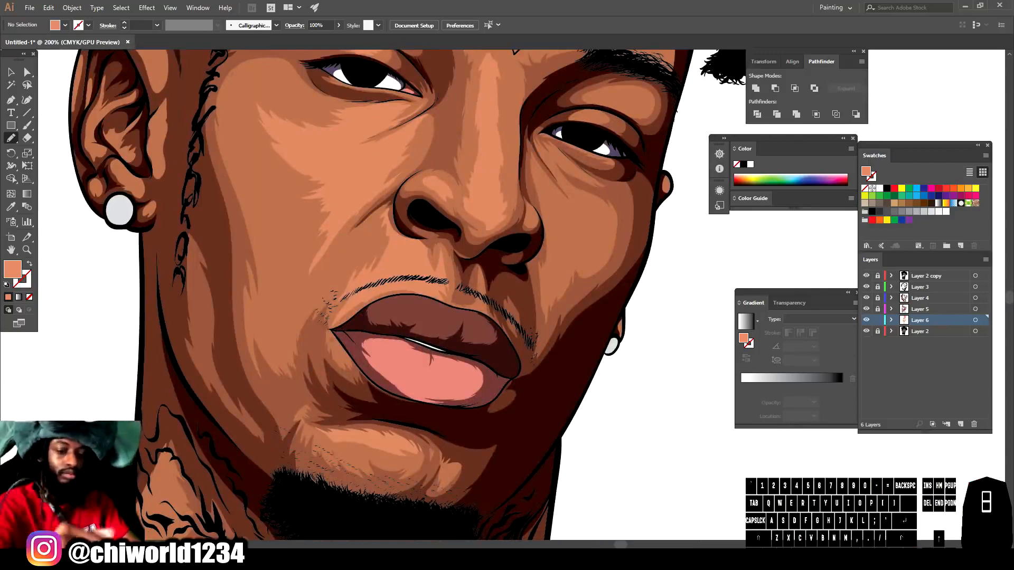
pyautogui.moveTo(393, 188); pyautogui.dragTo(340, 245)
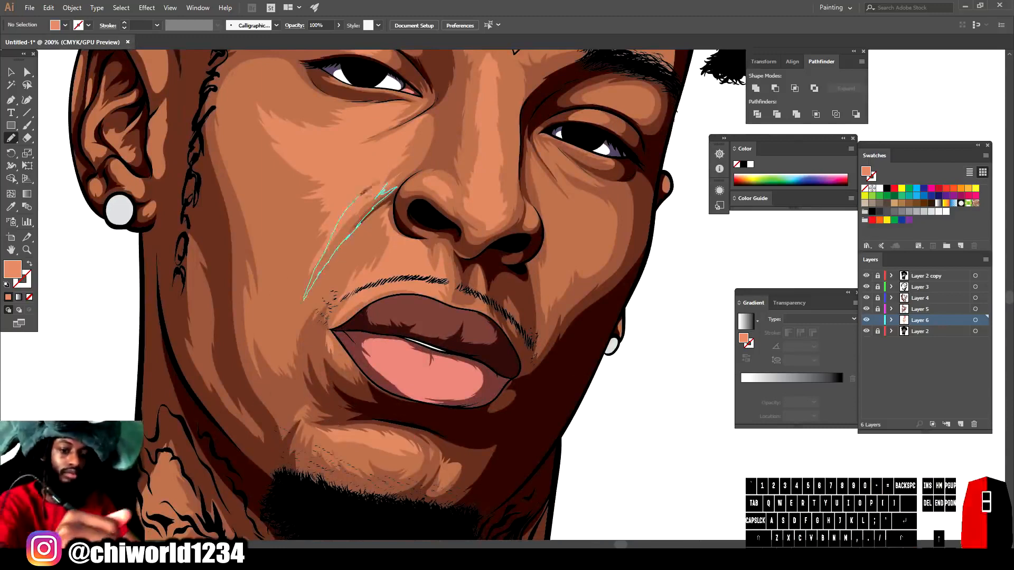
pyautogui.moveTo(361, 195); pyautogui.dragTo(385, 185)
pyautogui.hotkey('ctrl', '-')
pyautogui.hotkey('ctrl', '=')
# - Draw a jagged highlight on the far cheek, from beside the nostril up to below the far eye
pyautogui.scroll(3, 580, 449)
pyautogui.moveTo(466, 387); pyautogui.dragTo(469, 410)
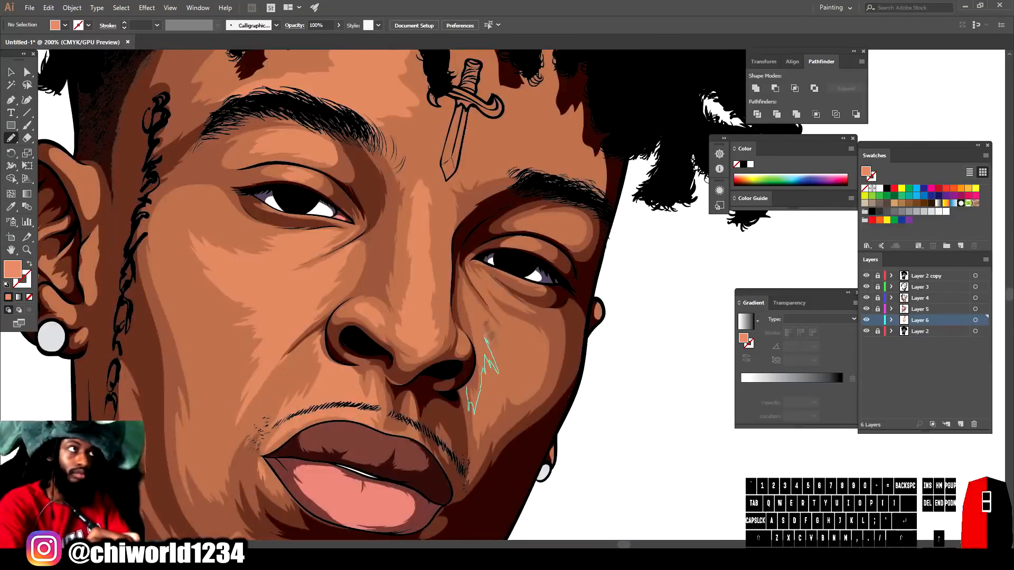
pyautogui.moveTo(467, 312); pyautogui.dragTo(467, 385)
pyautogui.moveTo(477, 284); pyautogui.dragTo(534, 283)
# - Add highlights on the far upper eyelid, above the far eyebrow and on the forehead beside the dagger tattoo
pyautogui.moveTo(512, 231)
pyautogui.mouseDown()
pyautogui.moveTo(560, 223)
pyautogui.moveTo(528, 222)
pyautogui.mouseUp()
pyautogui.moveTo(545, 159)
pyautogui.mouseDown()
pyautogui.moveTo(492, 145)
pyautogui.moveTo(587, 177)
pyautogui.mouseUp()
pyautogui.moveTo(444, 112); pyautogui.dragTo(423, 106)
# - Lock Layer 6 with the finished skin highlights
pyautogui.hotkey('ctrl', '-')
pyautogui.hotkey('ctrl', '-')
pyautogui.hotkey('ctrl', '-')
pyautogui.hotkey('ctrl', '=')
pyautogui.scroll(1, 601, 391)
pyautogui.hotkey('ctrl', '-')
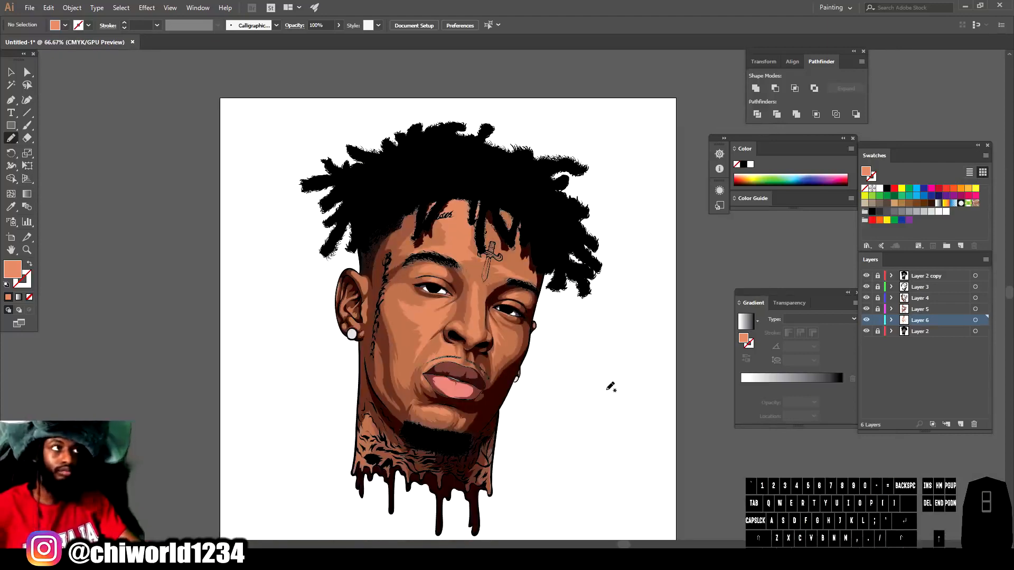
pyautogui.hotkey('ctrl', '=')
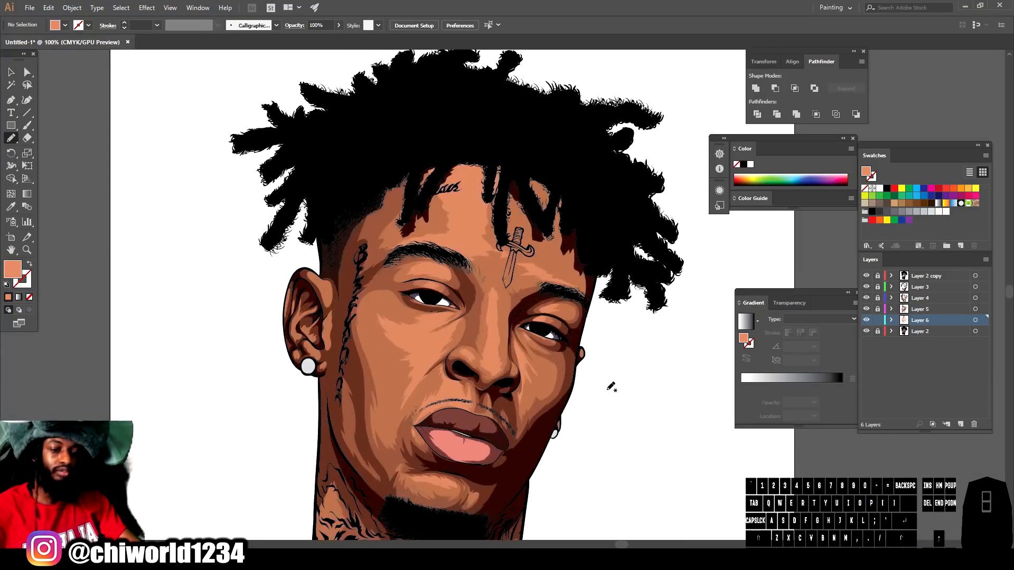
pyautogui.click(878, 320)
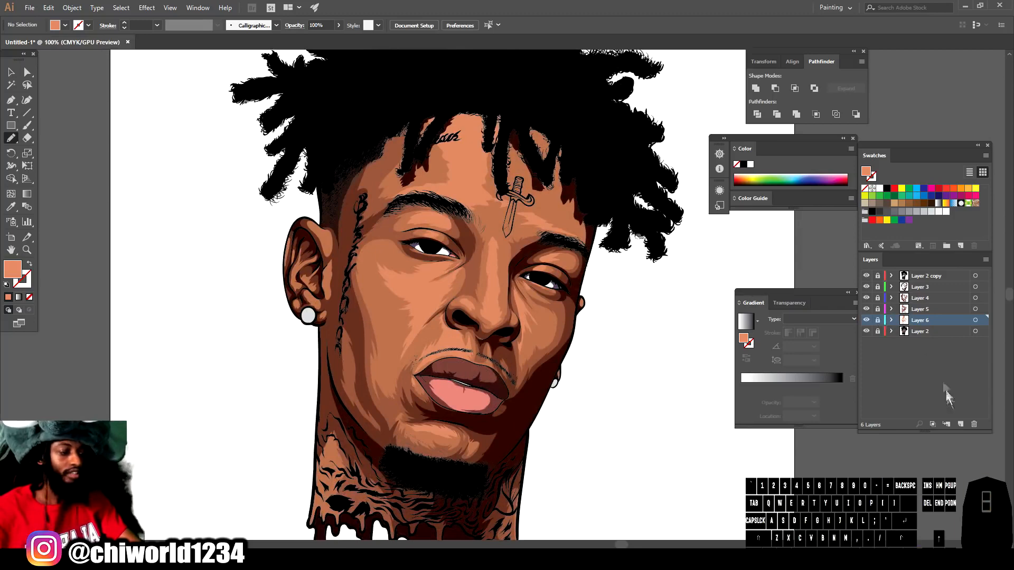
# - Create a new layer for the brightest highlights and place it directly beneath Layer 6
pyautogui.click(958, 424)
pyautogui.moveTo(920, 317); pyautogui.dragTo(921, 335)
pyautogui.hotkey('ctrl', '-')
pyautogui.hotkey('ctrl', '-')
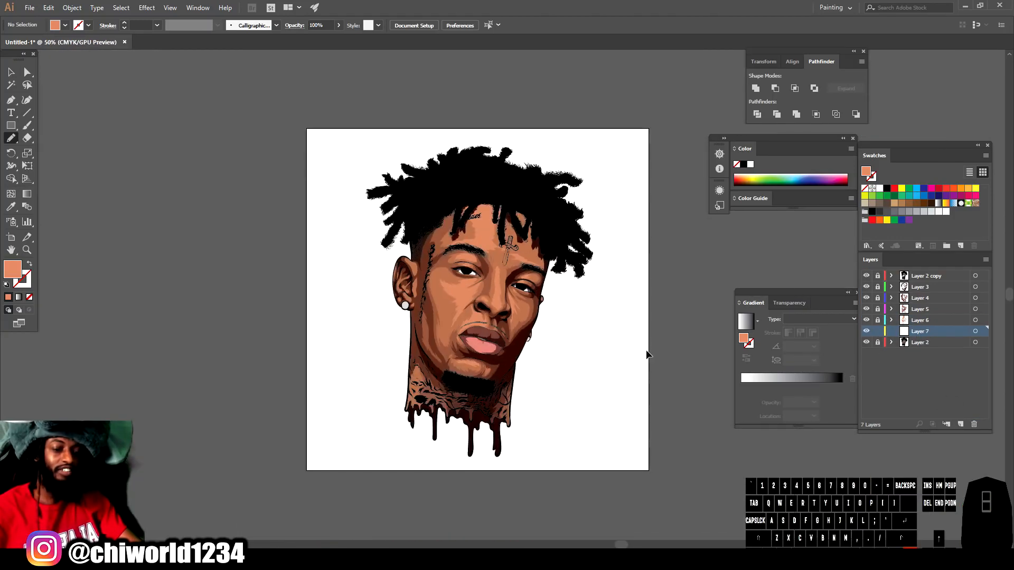
# - Sample the cheek highlight color, lighten the fill to H 16°, S 46%, B 99%, and move Layer 7 above Layer 6
pyautogui.hotkey('ctrl', '+')
pyautogui.hotkey('ctrl', '+')
pyautogui.hotkey('ctrl', '+')
pyautogui.hotkey('ctrl', '+')
pyautogui.scroll(5, 343, 290)
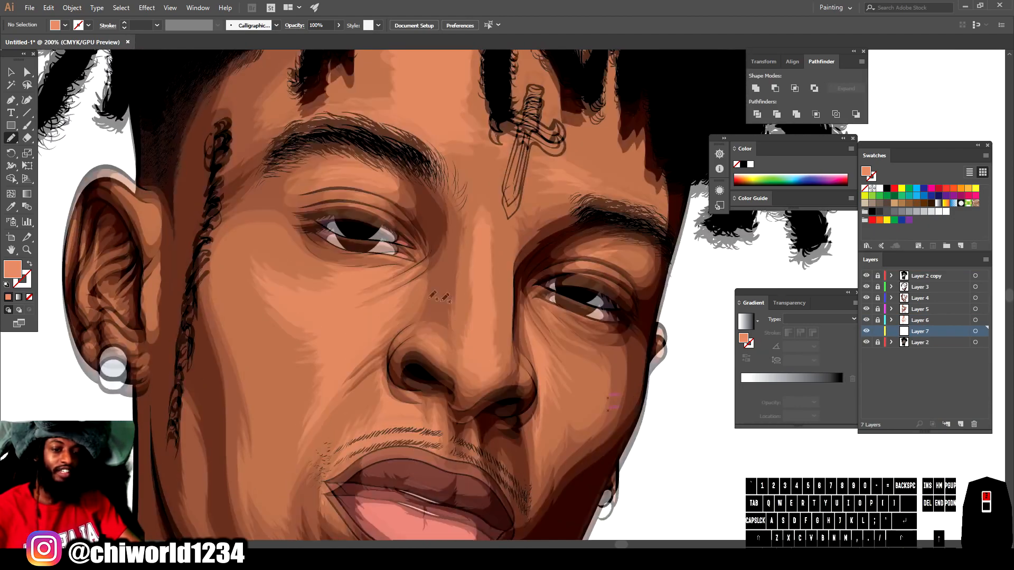
pyautogui.click(11, 207)
pyautogui.click(354, 334)
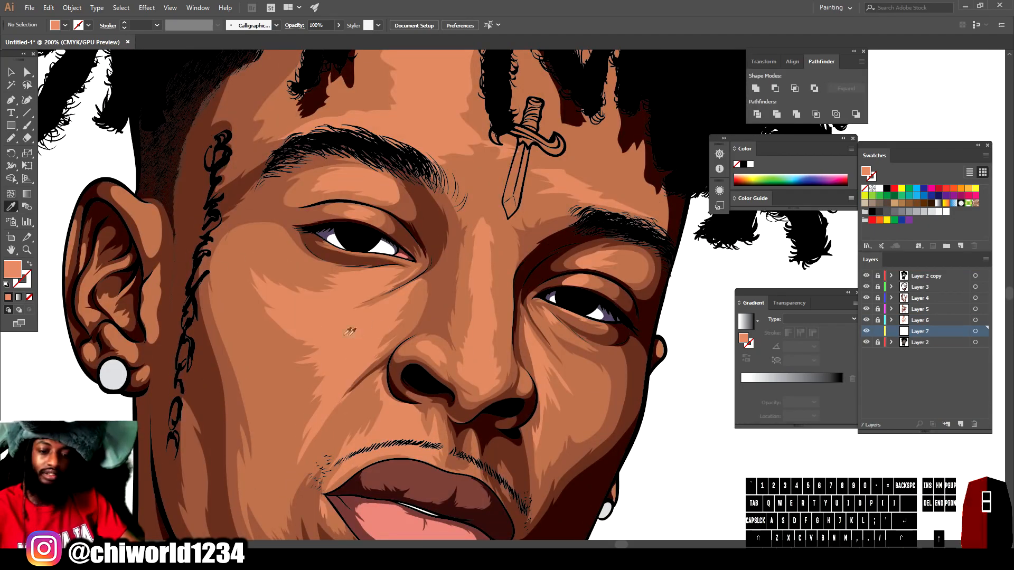
pyautogui.doubleClick(10, 272)
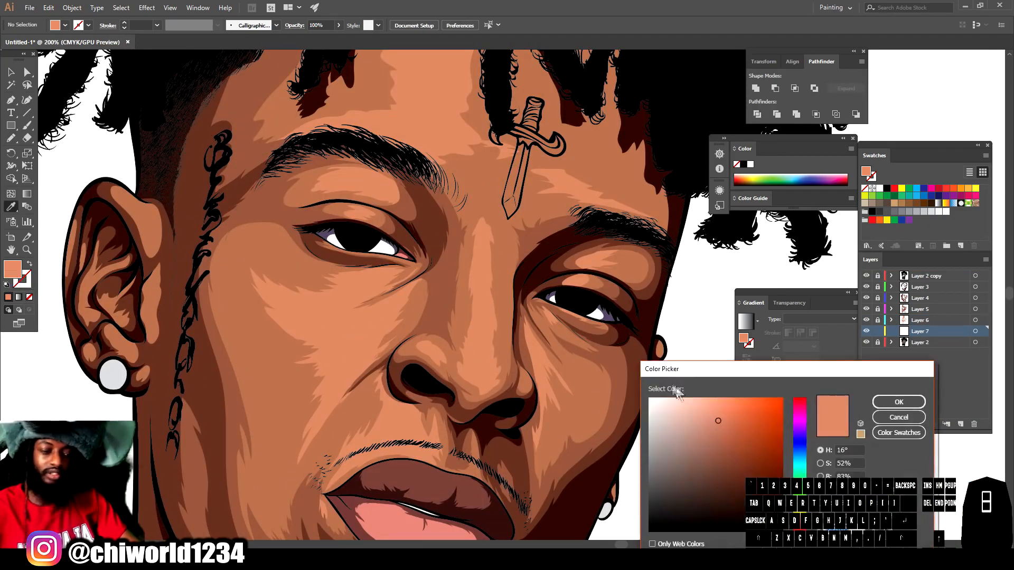
pyautogui.moveTo(713, 404); pyautogui.dragTo(708, 400)
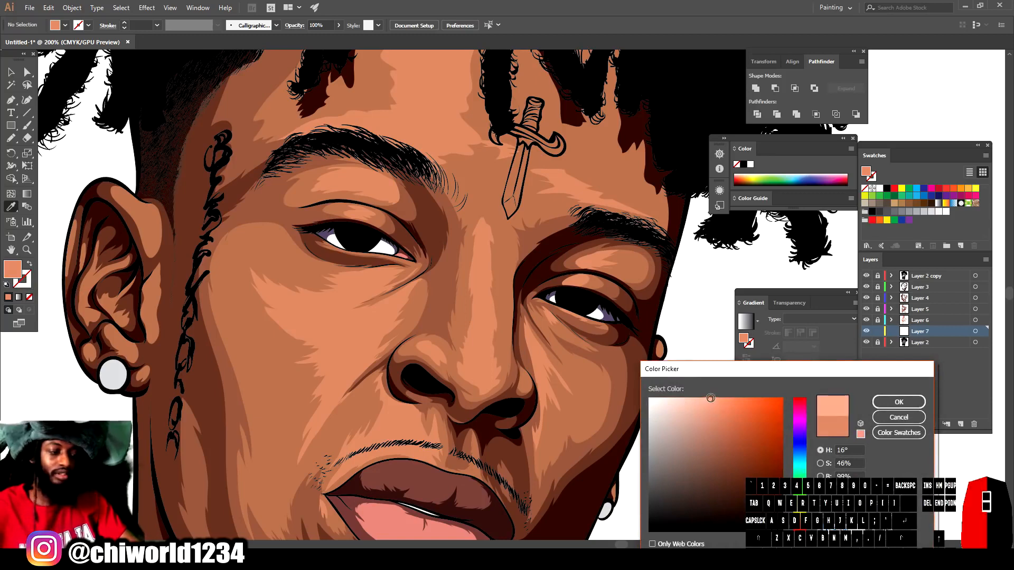
pyautogui.click(881, 404)
pyautogui.moveTo(921, 333); pyautogui.dragTo(923, 322)
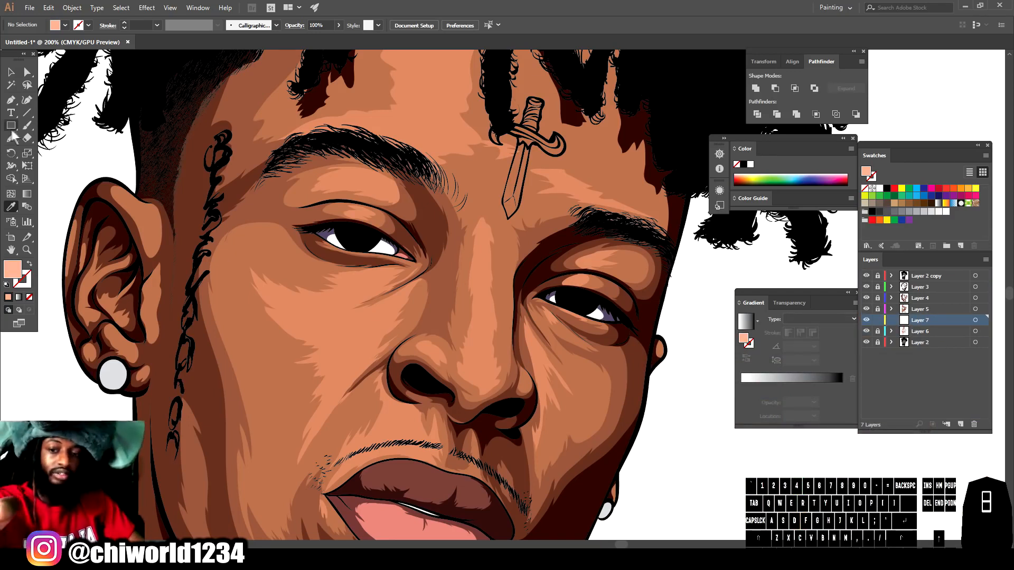
# - Draw jagged peach highlights with the Pencil tool on the nose tip and down the nose bridge
pyautogui.moveTo(14, 139); pyautogui.dragTo(25, 143)
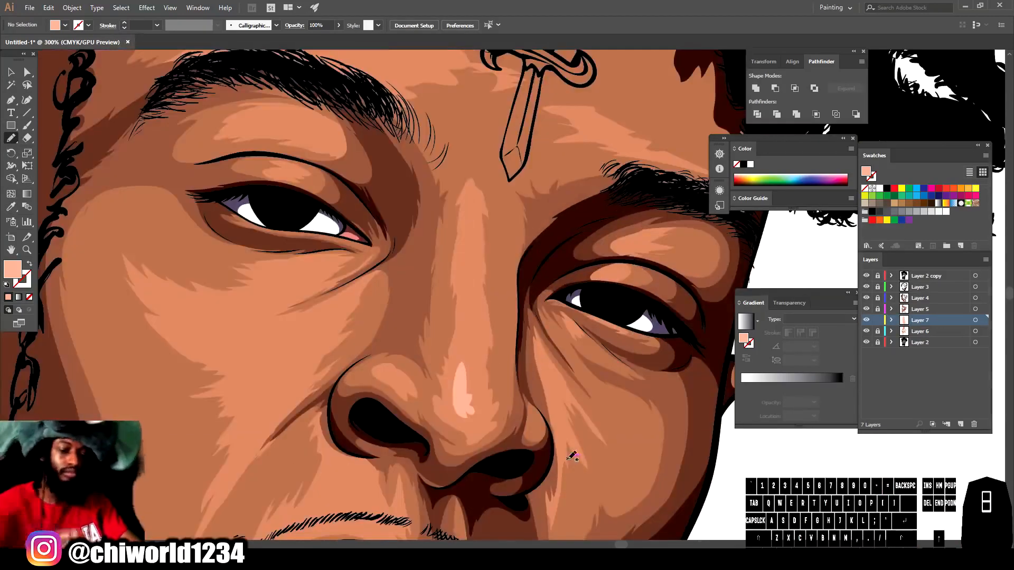
pyautogui.moveTo(468, 312)
pyautogui.mouseDown()
pyautogui.moveTo(478, 213)
pyautogui.moveTo(464, 217)
pyautogui.moveTo(468, 317)
pyautogui.mouseUp()
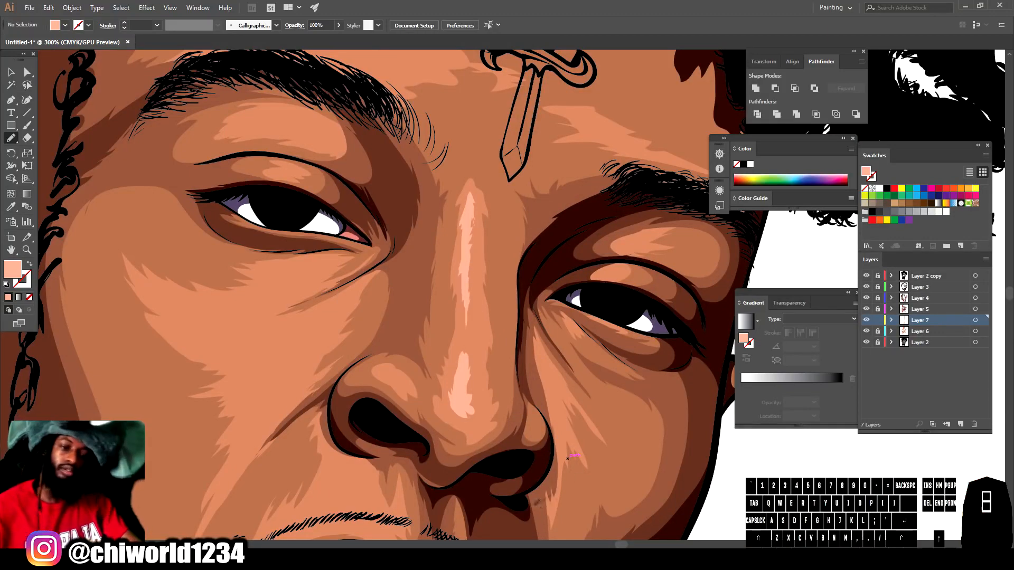
pyautogui.hotkey('ctrl', '-')
pyautogui.hotkey('ctrl', '-')
pyautogui.hotkey('ctrl', '-')
pyautogui.hotkey('ctrl', '-')
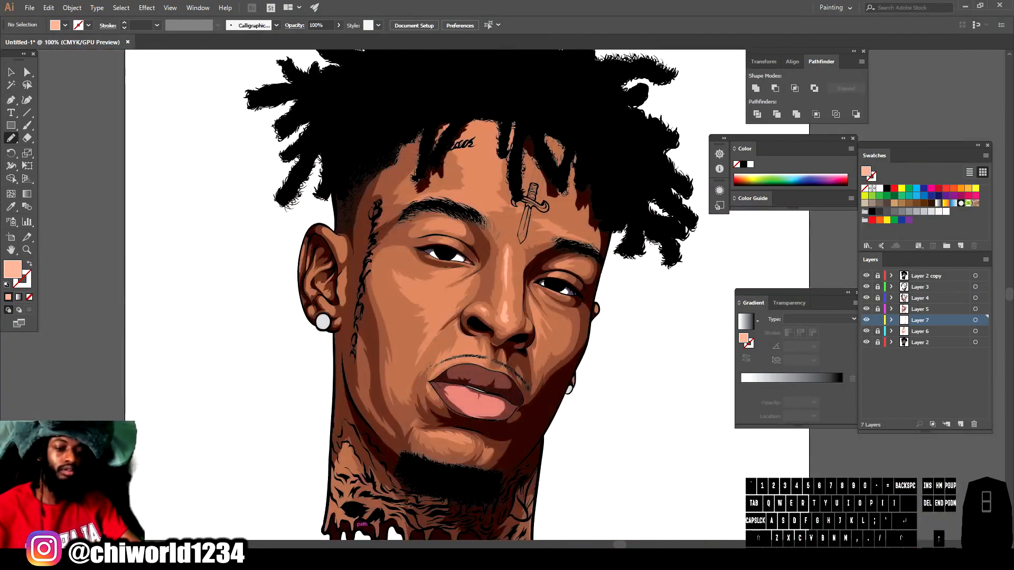
# - Add peach highlights on the tattoo-side nostril and a jagged one between that nostril and the upper lip
pyautogui.hotkey('ctrl', '+')
pyautogui.hotkey('ctrl', '+')
pyautogui.hotkey('ctrl', '+')
pyautogui.moveTo(371, 435); pyautogui.dragTo(404, 431)
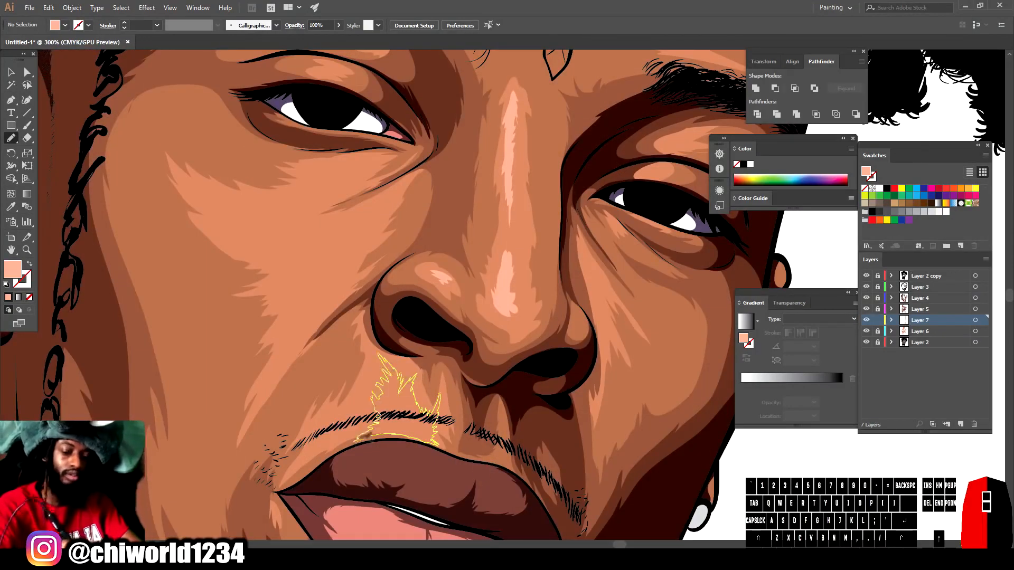
pyautogui.moveTo(438, 444); pyautogui.dragTo(370, 436)
# - Draw a thin highlight along the upper lip's top edge and a small one on the far side of the philtrum
pyautogui.hotkey('ctrl', '-')
pyautogui.hotkey('ctrl', '-')
pyautogui.hotkey('ctrl', '-')
pyautogui.hotkey('ctrl', '+')
pyautogui.hotkey('ctrl', '+')
pyautogui.hotkey('ctrl', '+')
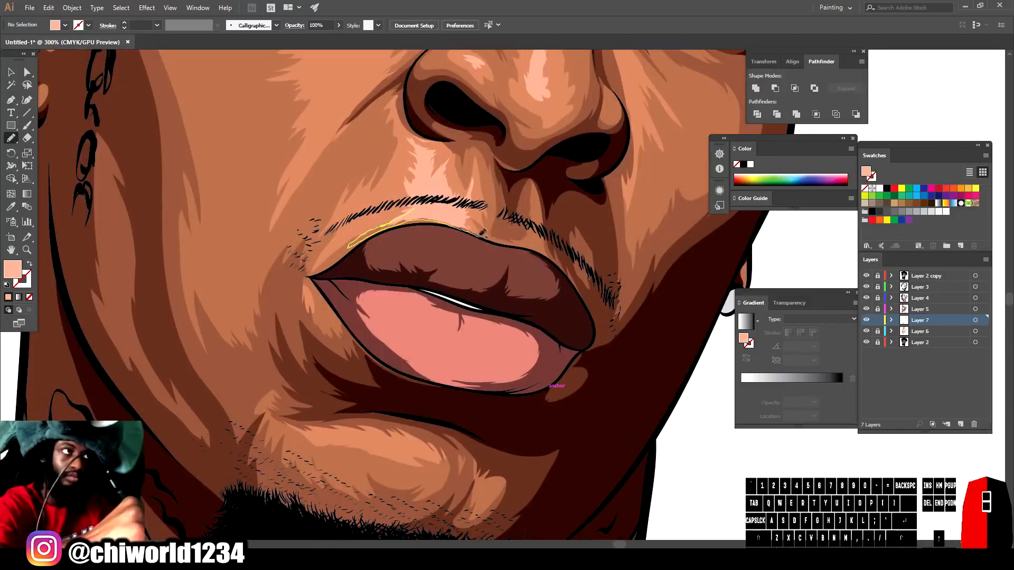
pyautogui.moveTo(484, 233); pyautogui.dragTo(465, 224)
pyautogui.moveTo(532, 228)
pyautogui.mouseDown()
pyautogui.moveTo(523, 239)
pyautogui.moveTo(532, 206)
pyautogui.moveTo(529, 232)
pyautogui.mouseUp()
# - Draw a jagged peach highlight on the upper chin beneath the lower lip
pyautogui.hotkey('ctrl', '-')
pyautogui.hotkey('ctrl', '-')
pyautogui.hotkey('ctrl', '-')
pyautogui.hotkey('ctrl', '+')
pyautogui.hotkey('ctrl', '+')
pyautogui.hotkey('ctrl', '+')
pyautogui.moveTo(370, 367); pyautogui.dragTo(325, 356)
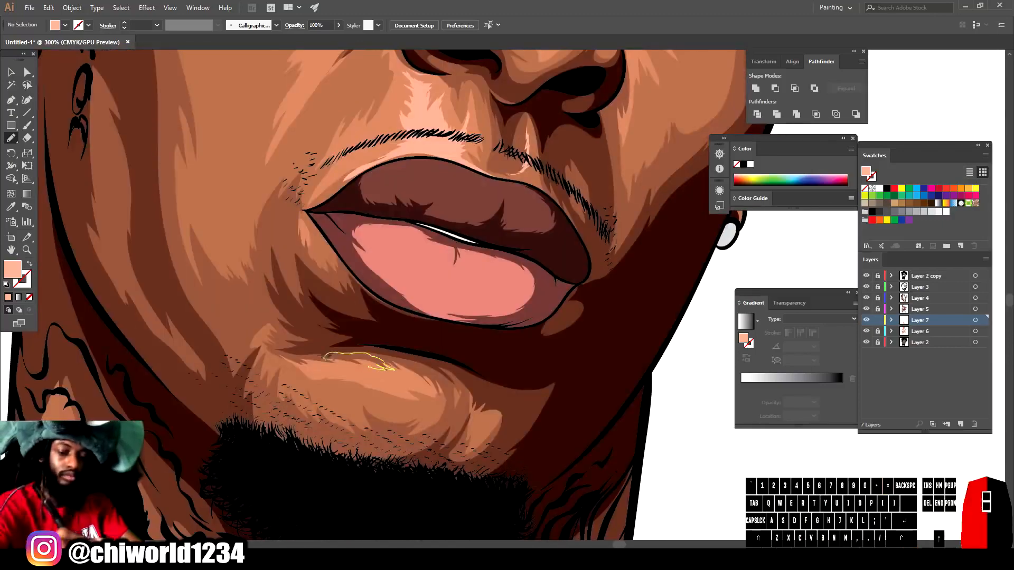
pyautogui.moveTo(387, 378); pyautogui.dragTo(384, 372)
pyautogui.moveTo(396, 373)
pyautogui.mouseDown()
pyautogui.moveTo(369, 369)
pyautogui.moveTo(394, 373)
pyautogui.moveTo(428, 328)
pyautogui.mouseUp()
# - Draw jagged highlights on the tattoo-side cheek below the eye and along the smile line beside the nostril
pyautogui.hotkey('ctrl', '-')
pyautogui.hotkey('ctrl', '-')
pyautogui.hotkey('ctrl', '-')
pyautogui.hotkey('ctrl', '+')
pyautogui.hotkey('ctrl', '+')
pyautogui.scroll(4, 602, 425)
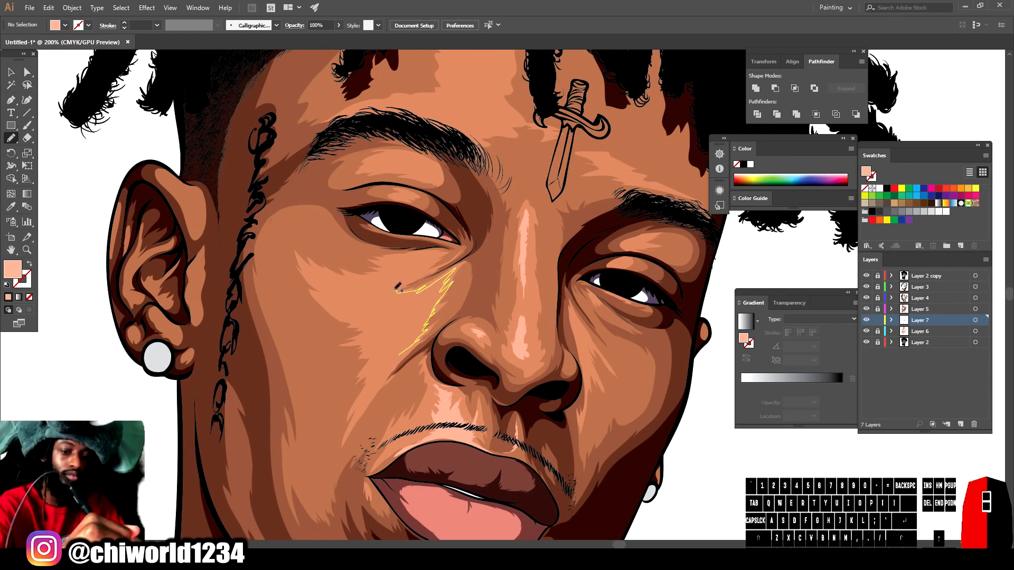
pyautogui.moveTo(401, 352); pyautogui.dragTo(399, 354)
pyautogui.moveTo(401, 270)
pyautogui.mouseDown()
pyautogui.moveTo(426, 262)
pyautogui.moveTo(404, 266)
pyautogui.mouseUp()
pyautogui.moveTo(424, 372)
pyautogui.mouseDown()
pyautogui.moveTo(422, 353)
pyautogui.moveTo(436, 380)
pyautogui.moveTo(460, 363)
pyautogui.moveTo(441, 385)
pyautogui.mouseUp()
# - Add peach highlights around the tattoo-side eye, at its inner corner, on the upper eyelid and below the eyebrow
pyautogui.hotkey('ctrl', '-')
pyautogui.hotkey('ctrl', '-')
pyautogui.hotkey('ctrl', '+')
pyautogui.hotkey('ctrl', '+')
pyautogui.hotkey('ctrl', '+')
pyautogui.scroll(4, 592, 432)
pyautogui.scroll(-2, 595, 427)
pyautogui.moveTo(465, 367)
pyautogui.mouseDown()
pyautogui.moveTo(498, 364)
pyautogui.moveTo(465, 368)
pyautogui.mouseUp()
pyautogui.moveTo(407, 393); pyautogui.dragTo(483, 374)
pyautogui.moveTo(387, 295); pyautogui.dragTo(417, 293)
pyautogui.moveTo(388, 249)
pyautogui.mouseDown()
pyautogui.moveTo(459, 262)
pyautogui.moveTo(383, 251)
pyautogui.mouseUp()
# - Draw a large jagged peach highlight down the middle of the forehead, from the hairline toward the tattoo-side eyebrow
pyautogui.hotkey('ctrl', '-')
pyautogui.hotkey('ctrl', '-')
pyautogui.hotkey('ctrl', '-')
pyautogui.hotkey('ctrl', '-')
pyautogui.hotkey('ctrl', '+')
pyautogui.hotkey('ctrl', '+')
pyautogui.hotkey('ctrl', '+')
pyautogui.hotkey('ctrl', '+')
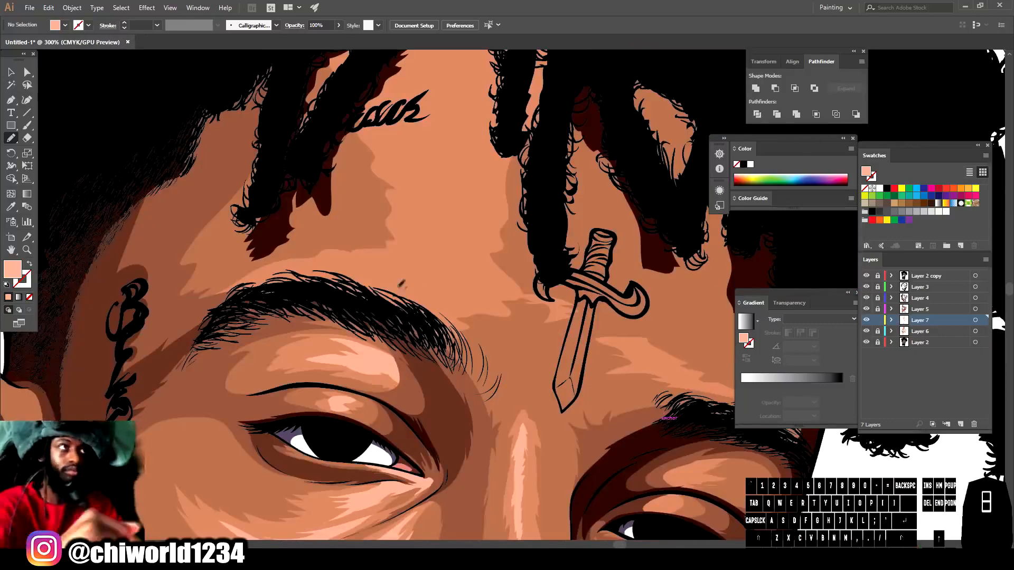
pyautogui.moveTo(371, 288)
pyautogui.mouseDown()
pyautogui.moveTo(433, 290)
pyautogui.moveTo(467, 248)
pyautogui.moveTo(507, 74)
pyautogui.moveTo(433, 135)
pyautogui.moveTo(396, 264)
pyautogui.moveTo(375, 286)
pyautogui.mouseUp()
pyautogui.hotkey('ctrl', '-')
pyautogui.hotkey('ctrl', '-')
pyautogui.hotkey('ctrl', '-')
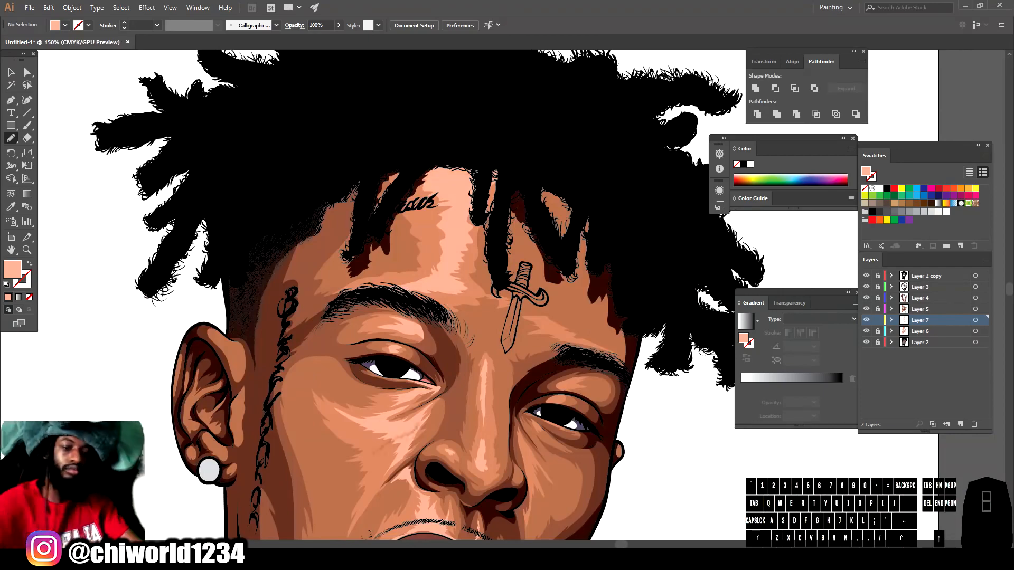
# - Draw a jagged highlight across the upper part of the pink lower lip
pyautogui.hotkey('ctrl', '-')
pyautogui.hotkey('ctrl', '-')
pyautogui.hotkey('ctrl', '-')
pyautogui.hotkey('ctrl', '+')
pyautogui.hotkey('ctrl', '+')
pyautogui.hotkey('ctrl', '+')
pyautogui.hotkey('ctrl', '+')
pyautogui.hotkey('ctrl', '+')
pyautogui.hotkey('ctrl', '+')
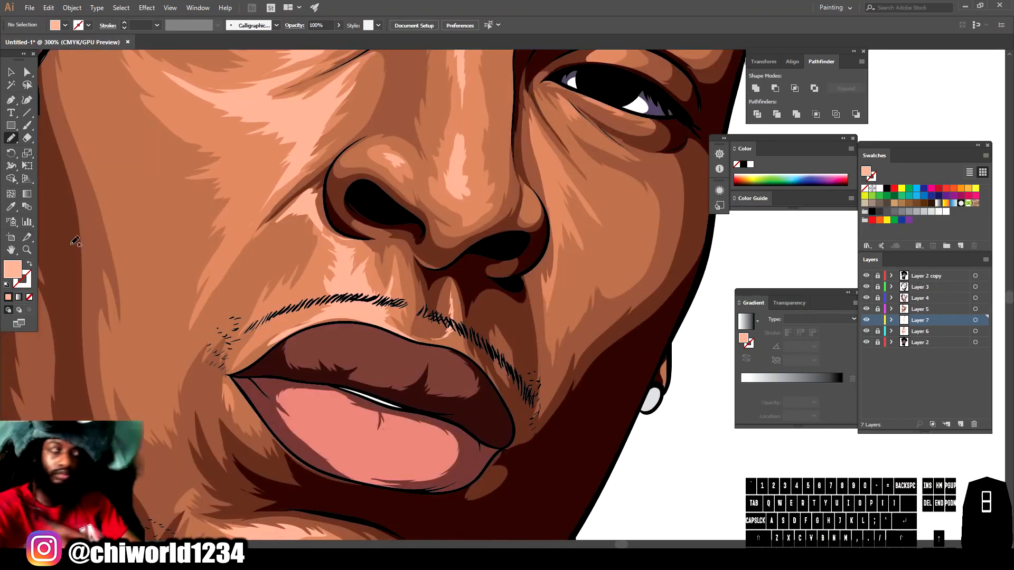
pyautogui.moveTo(430, 441)
pyautogui.mouseDown()
pyautogui.moveTo(406, 424)
pyautogui.moveTo(381, 431)
pyautogui.mouseUp()
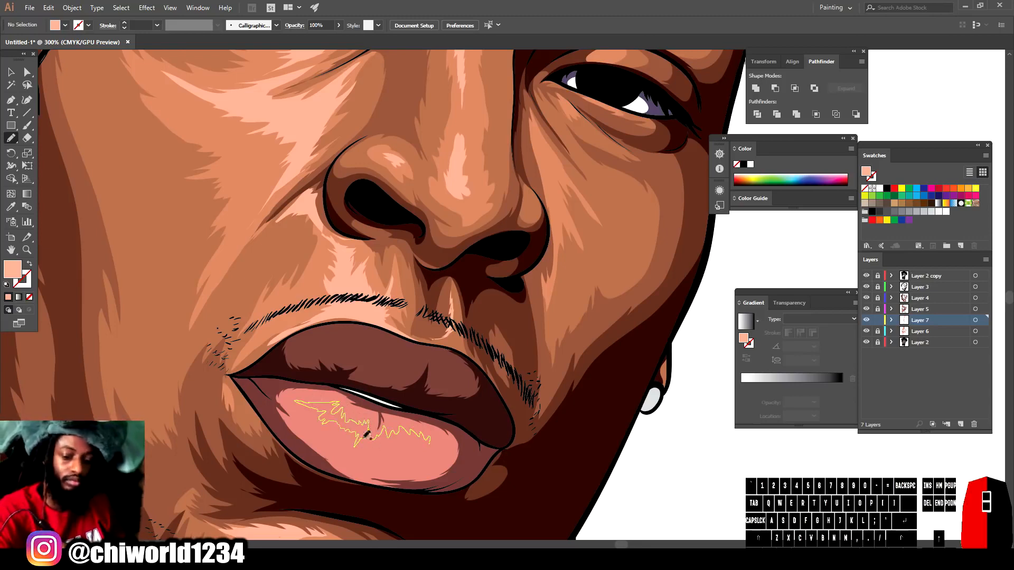
pyautogui.moveTo(410, 443); pyautogui.dragTo(417, 441)
# - Try a different hue in the Color Picker for the lower-lip highlight's fill
pyautogui.click(11, 71)
pyautogui.click(373, 429)
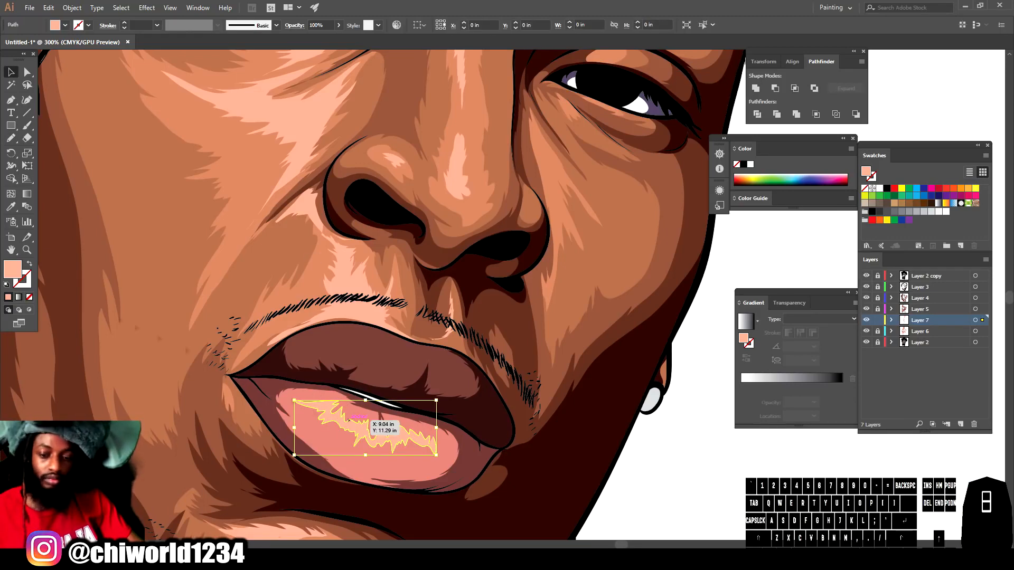
pyautogui.doubleClick(12, 269)
pyautogui.click(798, 531)
pyautogui.click(686, 400)
pyautogui.click(897, 403)
pyautogui.hotkey('ctrl', '-')
pyautogui.hotkey('ctrl', '-')
pyautogui.click(640, 489)
pyautogui.hotkey('ctrl', '=')
pyautogui.scroll(2, 589, 483)
pyautogui.hotkey('ctrl', '=')
pyautogui.hotkey('ctrl', '=')
pyautogui.scroll(-2, 487, 430)
# - Recolor the lower-lip highlight with a lighter tint of the pink sampled from the lower lip
pyautogui.click(401, 448)
pyautogui.press('i')
pyautogui.click(306, 405)
pyautogui.doubleClick(13, 268)
pyautogui.click(700, 400)
pyautogui.click(889, 401)
pyautogui.click(11, 71)
pyautogui.click(770, 448)
# - Sample the upper lip's brown and set the fill to a lighter, muted reddish tone of it
pyautogui.hotkey('ctrl', '-')
pyautogui.hotkey('ctrl', '-')
pyautogui.hotkey('ctrl', '-')
pyautogui.hotkey('ctrl', '-')
pyautogui.hotkey('ctrl', '=')
pyautogui.hotkey('ctrl', '=')
pyautogui.hotkey('ctrl', '=')
pyautogui.hotkey('ctrl', '=')
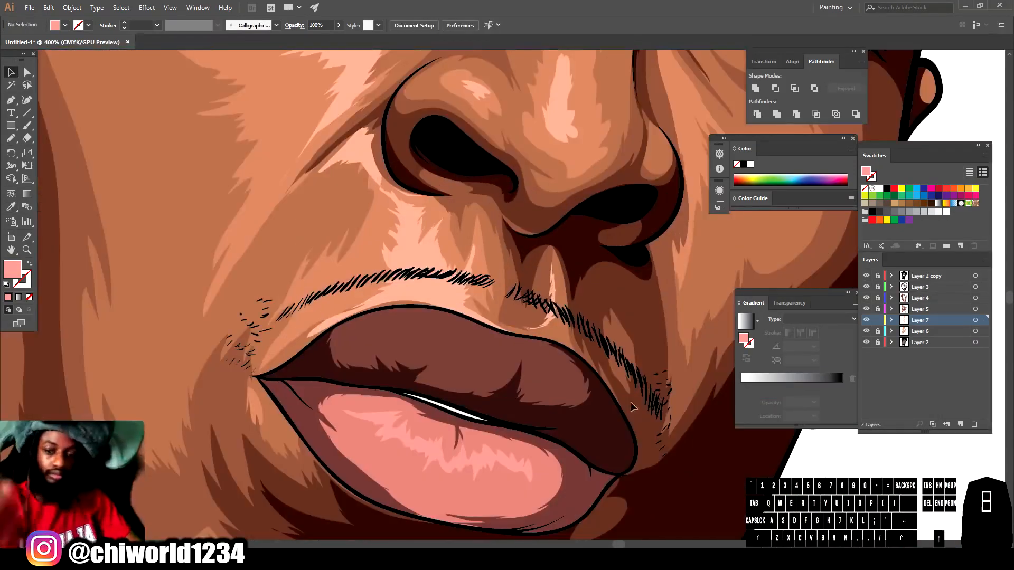
pyautogui.press('i')
pyautogui.click(369, 346)
pyautogui.doubleClick(13, 269)
pyautogui.moveTo(715, 425)
pyautogui.mouseDown()
pyautogui.moveTo(695, 442)
pyautogui.moveTo(703, 452)
pyautogui.mouseUp()
pyautogui.click(898, 402)
# - Draw jagged muted-red highlights on the tattoo-side half and the far half of the upper lip
pyautogui.press('n')
pyautogui.moveTo(497, 366); pyautogui.dragTo(468, 353)
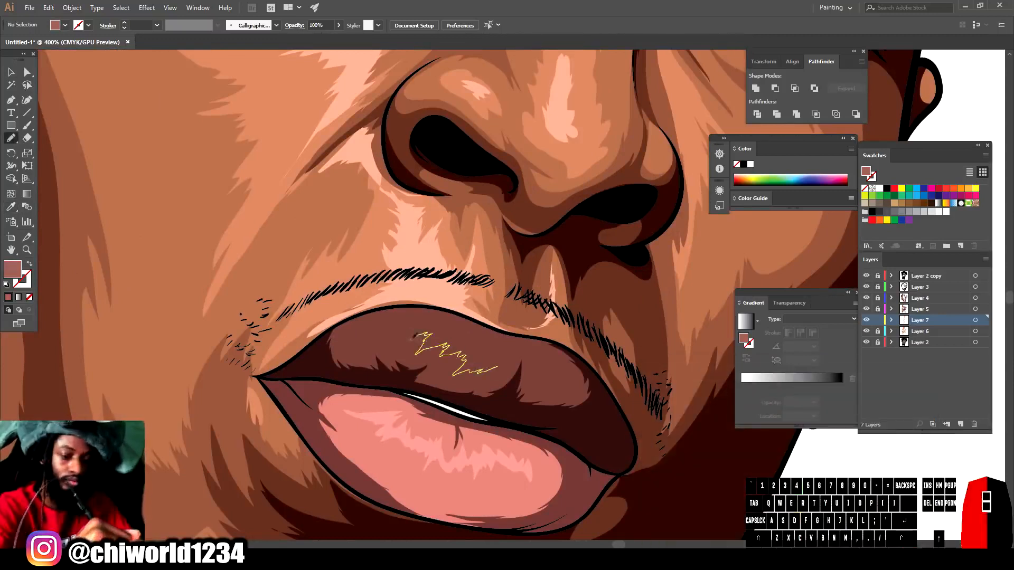
pyautogui.moveTo(480, 362); pyautogui.dragTo(533, 354)
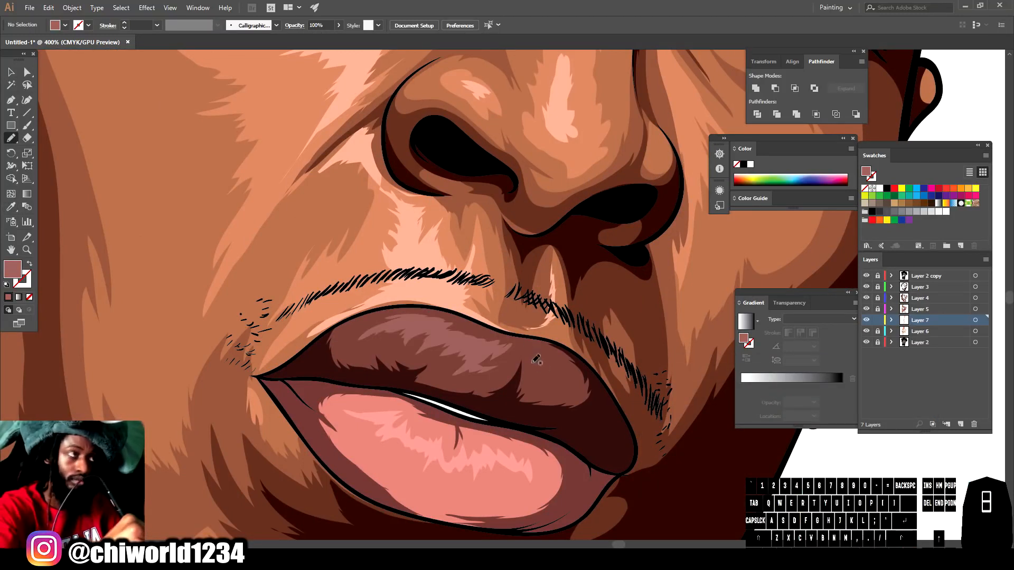
pyautogui.hotkey('ctrl', '-')
pyautogui.hotkey('ctrl', '-')
pyautogui.hotkey('ctrl', '-')
pyautogui.hotkey('ctrl', '-')
pyautogui.hotkey('ctrl', '=')
pyautogui.moveTo(581, 449); pyautogui.dragTo(543, 437)
pyautogui.hotkey('ctrl', '-')
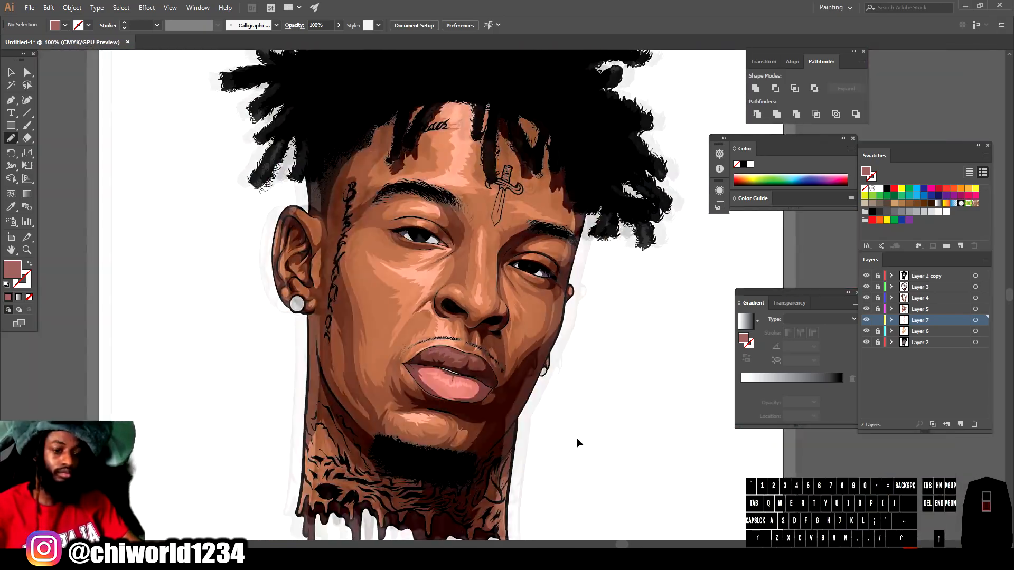
pyautogui.hotkey('ctrl', '-')
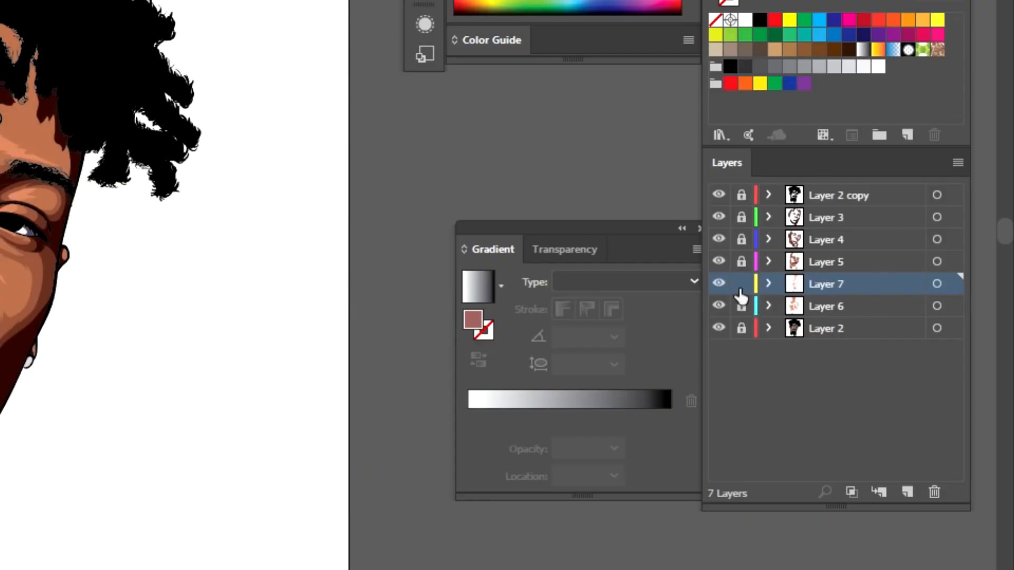
# - Lock Layer 7, create a new layer and move it to the top of the layer stack
pyautogui.click(741, 285)
pyautogui.click(907, 491)
pyautogui.moveTo(811, 283); pyautogui.dragTo(819, 187)
pyautogui.hotkey('ctrl', '+')
pyautogui.hotkey('ctrl', '+')
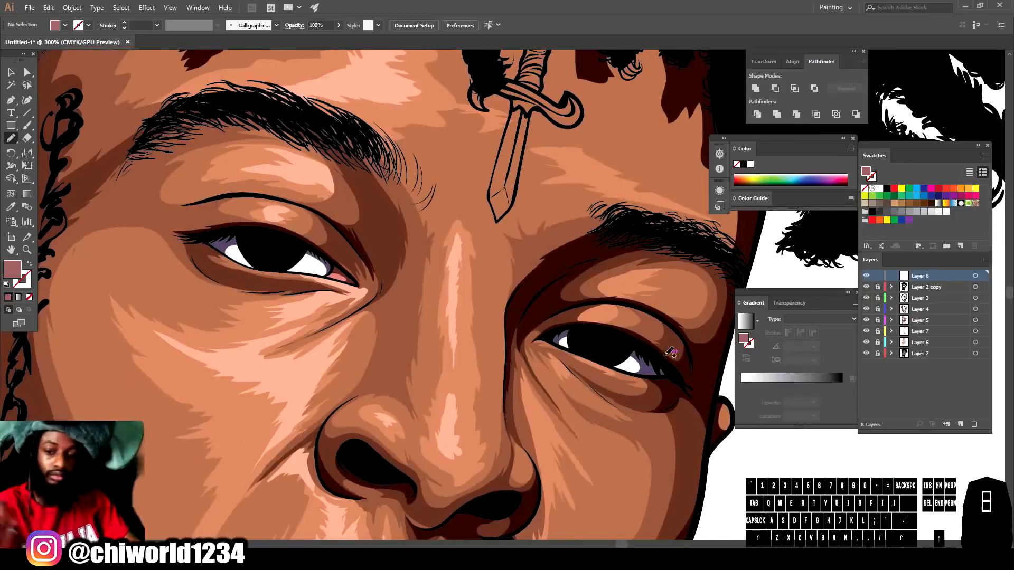
# - Set a white fill without stroke and add a small round glint to each pupil on Layer 8
pyautogui.press('d')
pyautogui.click(27, 125)
pyautogui.click(234, 265)
pyautogui.hotkey('shift', 'x')
pyautogui.hotkey('shift', 'b')
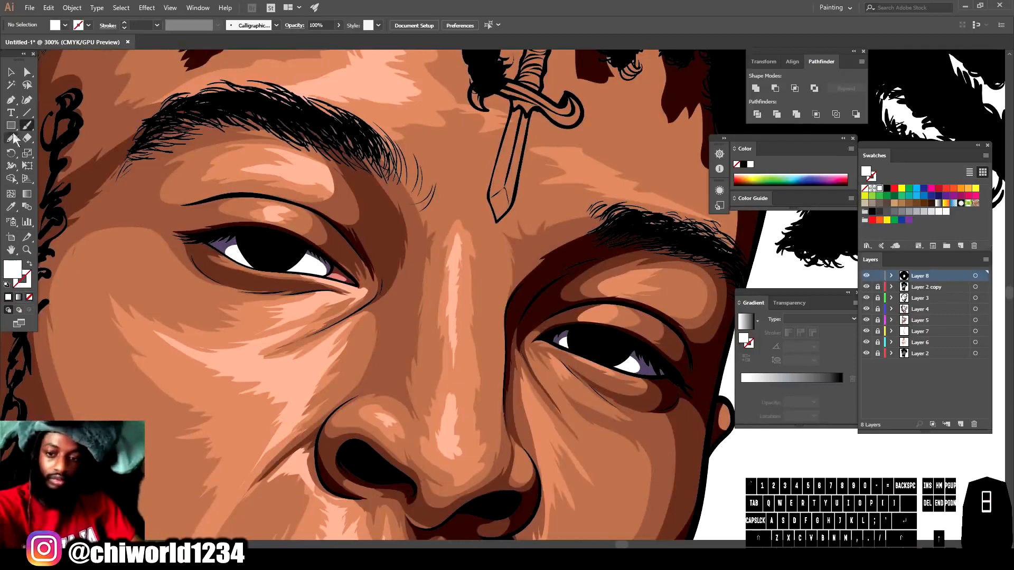
pyautogui.hotkey('ctrl', '0')
pyautogui.hotkey('ctrl', '=')
pyautogui.hotkey('ctrl', '=')
pyautogui.hotkey('ctrl', '=')
pyautogui.hotkey('ctrl', '=')
# - Set the fill to a very dark brown and draw iris reflections inside the black of the eyes
pyautogui.click(930, 203)
pyautogui.doubleClick(13, 270)
pyautogui.click(702, 500)
pyautogui.press('Return')
pyautogui.moveTo(584, 353); pyautogui.dragTo(616, 353)
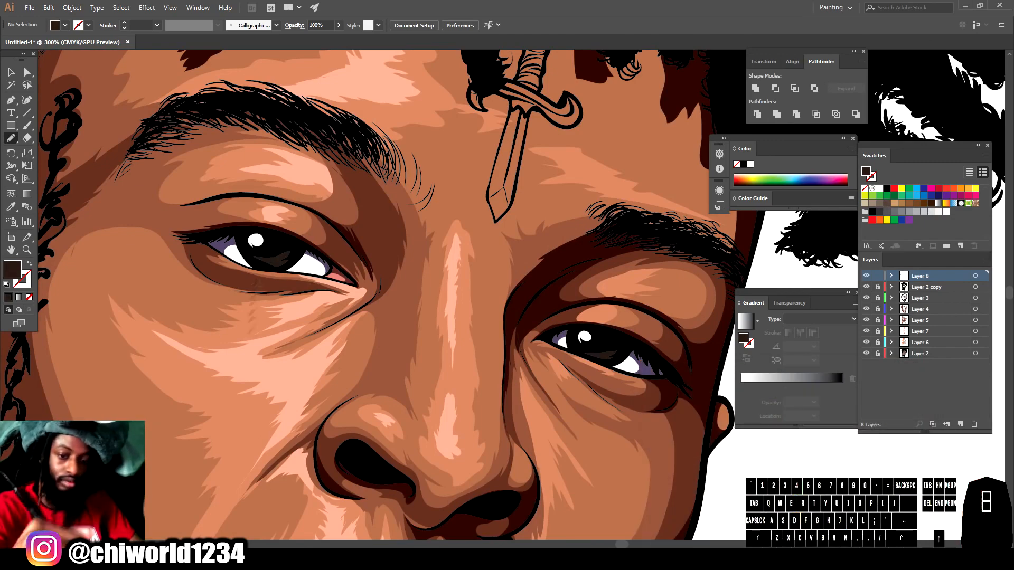
pyautogui.hotkey('ctrl', '0')
pyautogui.hotkey('ctrl', '1')
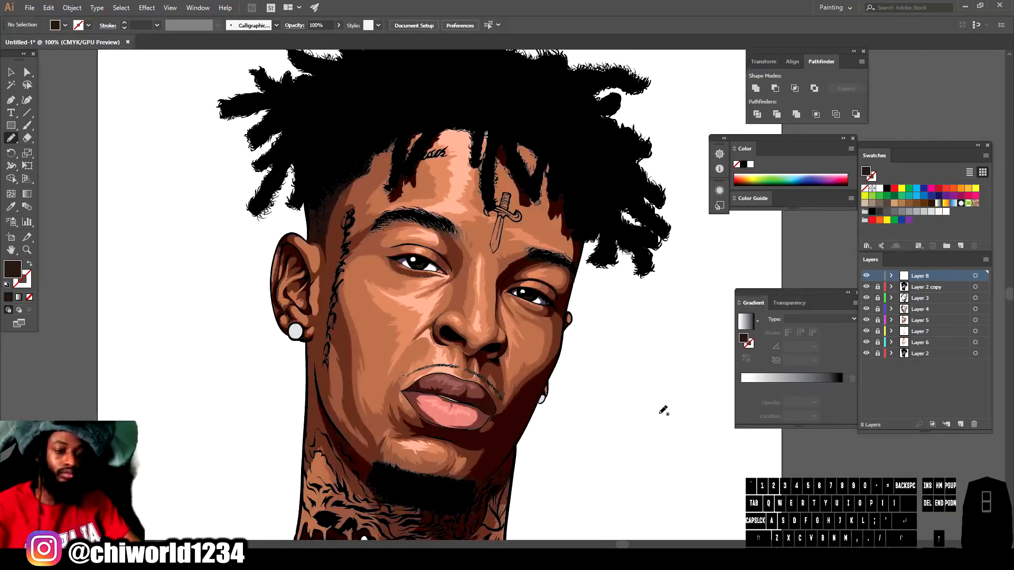
# - Lock Layer 8 and unlock Layer 3, with the Selection tool active
pyautogui.hotkey('ctrl', '-')
pyautogui.hotkey('ctrl', '+')
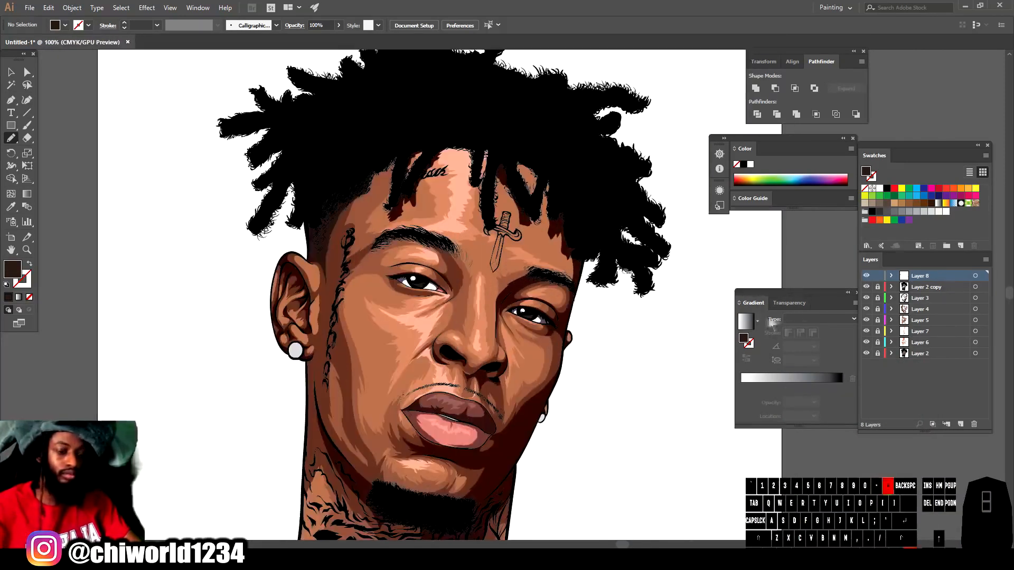
pyautogui.click(877, 298)
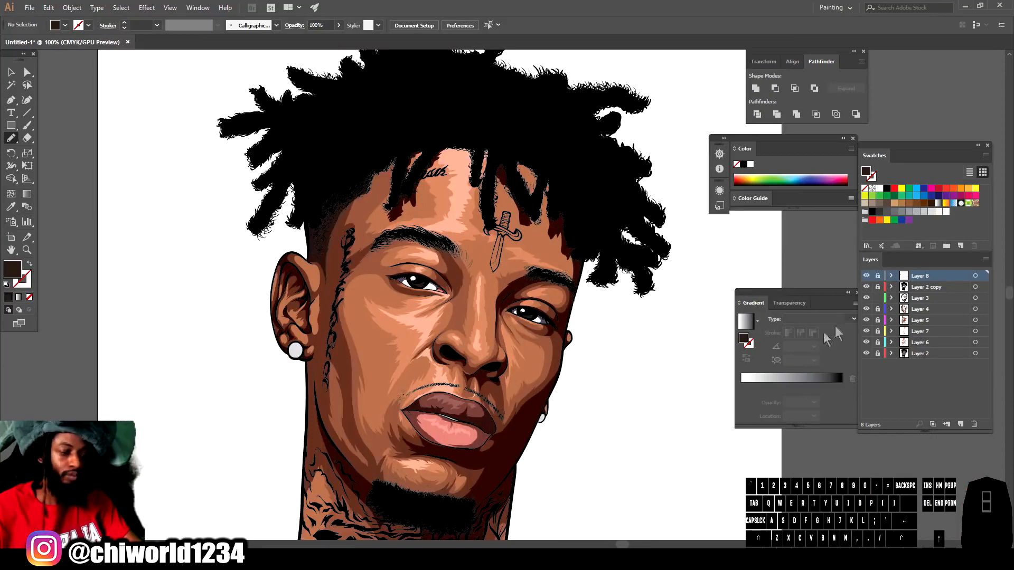
pyautogui.hotkey('ctrl', '-')
pyautogui.click(12, 76)
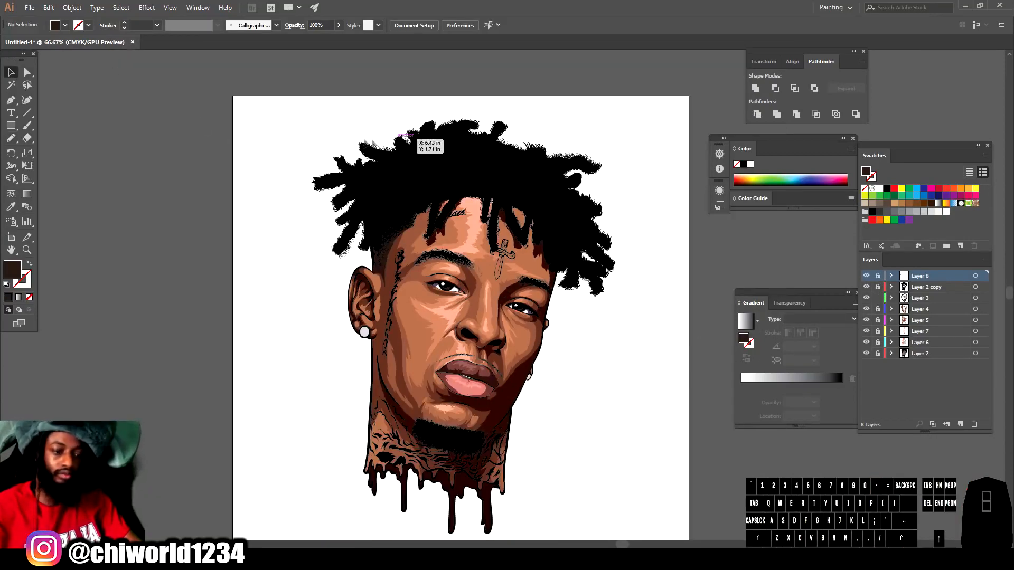
# - Select the Layer 3 shadow shapes, recolor them to a darker brown at about 80% saturation and 13% brightness, and lock the layer
pyautogui.moveTo(290, 154); pyautogui.dragTo(646, 477)
pyautogui.hotkey('ctrl', '+')
pyautogui.hotkey('ctrl', '+')
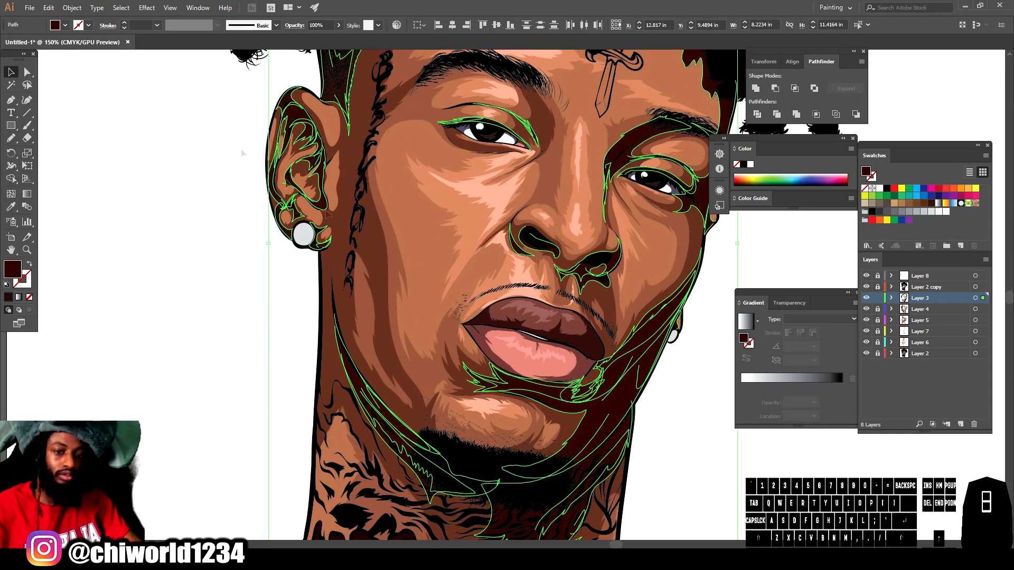
pyautogui.click(48, 8)
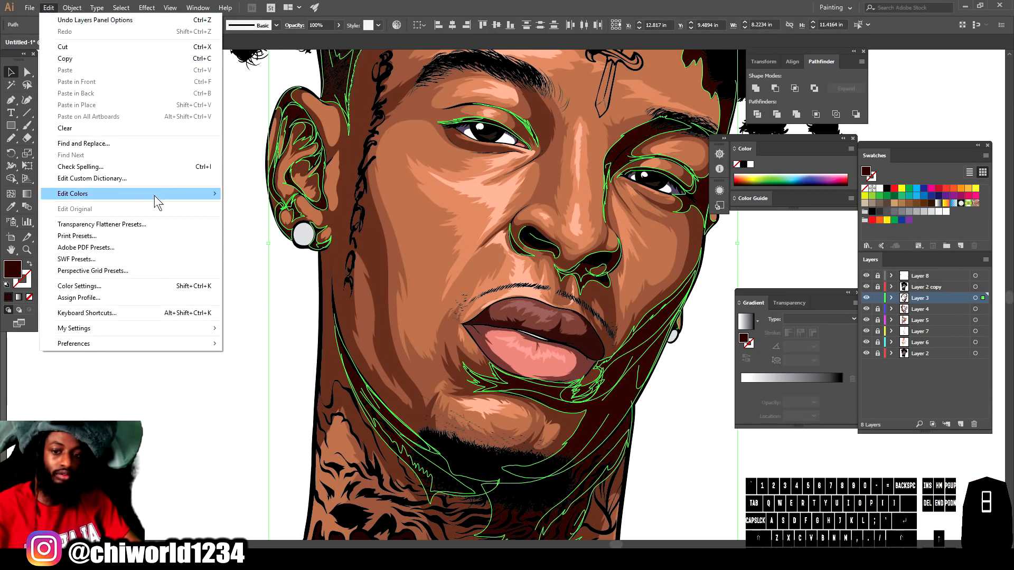
pyautogui.moveTo(154, 194)
pyautogui.moveTo(297, 208)
pyautogui.click(353, 254)
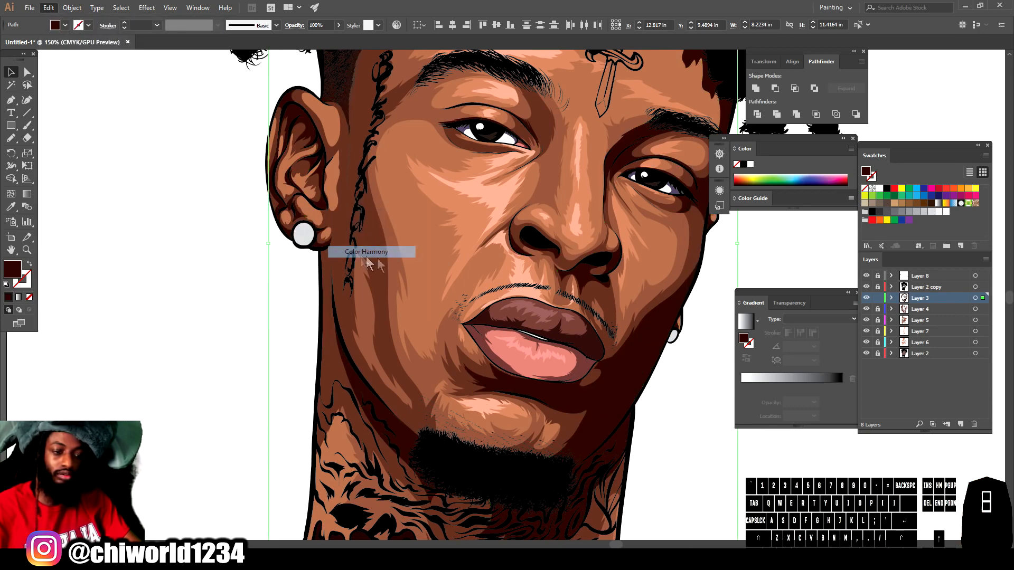
pyautogui.moveTo(740, 411); pyautogui.dragTo(770, 395)
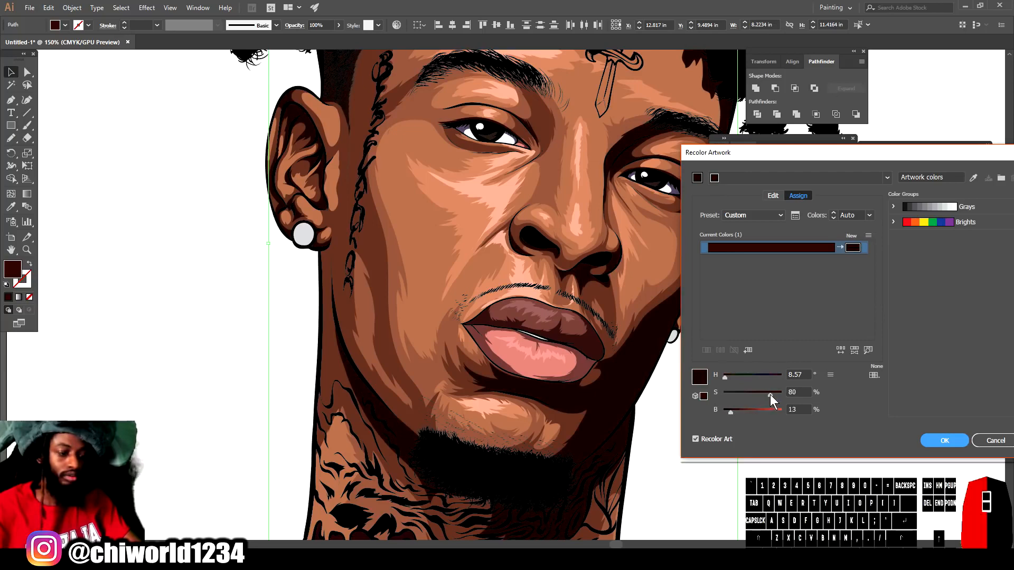
pyautogui.click(945, 440)
pyautogui.click(878, 297)
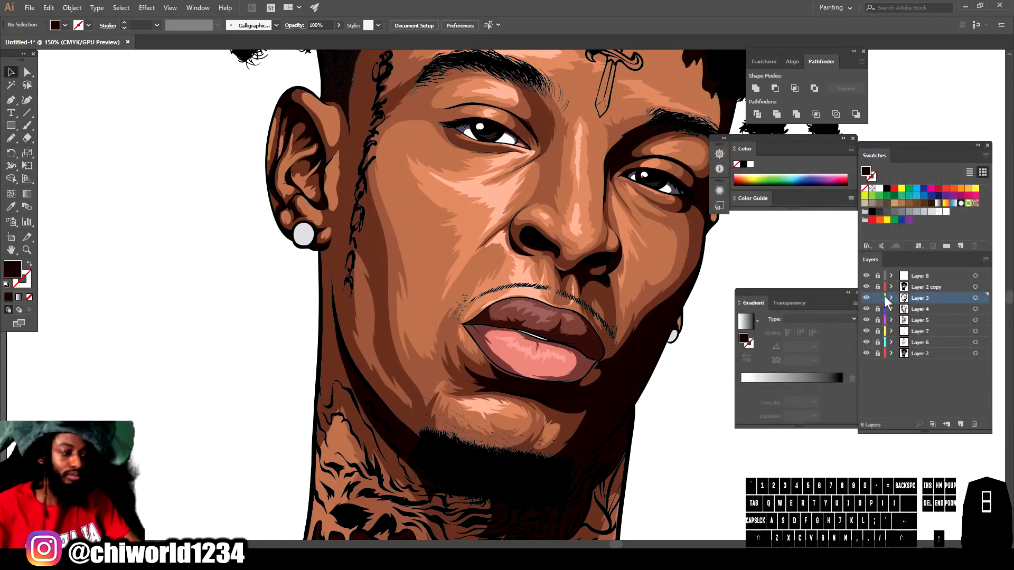
# - Unlock and activate Layer 4, then sample the reddish-brown shadow along the temple as the fill color
pyautogui.scroll(3, 713, 315)
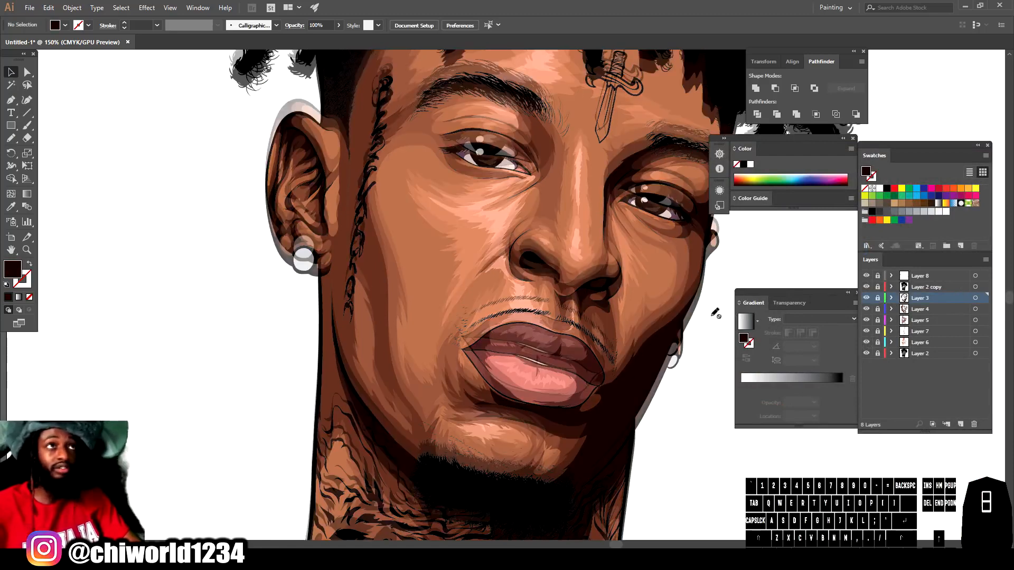
pyautogui.hotkey('ctrl', '-')
pyautogui.hotkey('ctrl', '-')
pyautogui.hscroll(4, 677, 318)
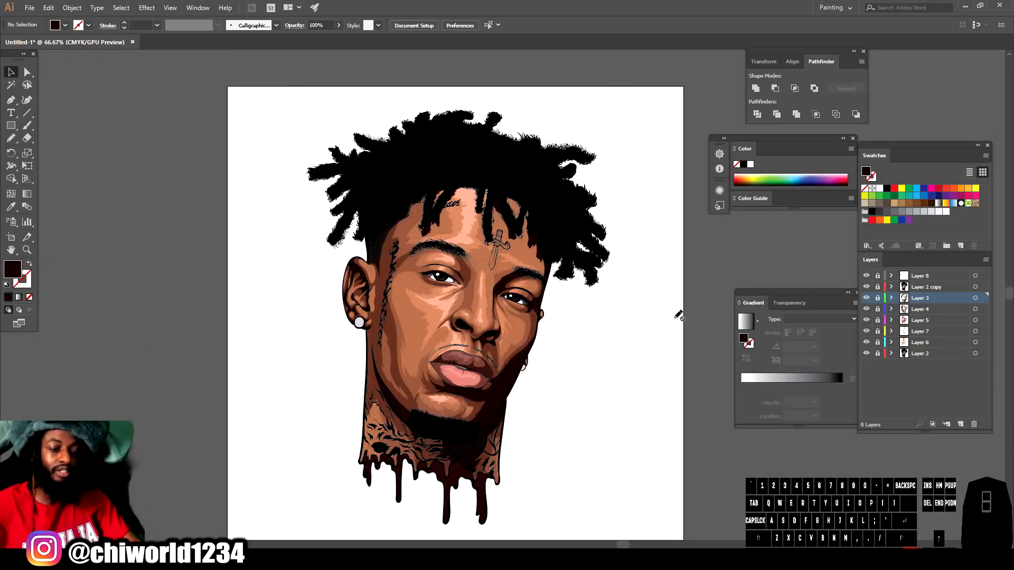
pyautogui.hotkey('ctrl', '+')
pyautogui.hotkey('ctrl', '+')
pyautogui.click(878, 309)
pyautogui.click(927, 309)
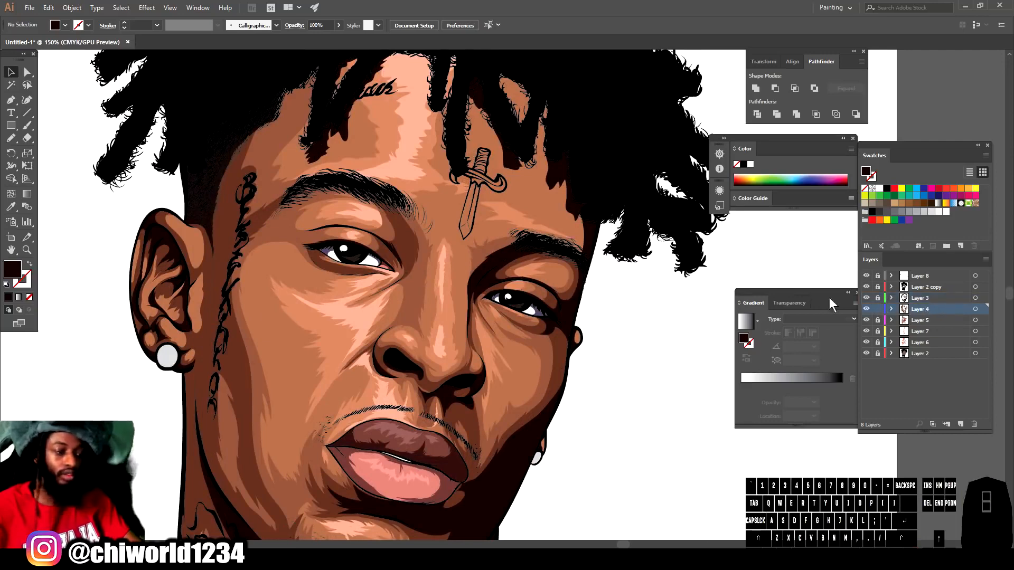
pyautogui.click(865, 309)
pyautogui.click(866, 309)
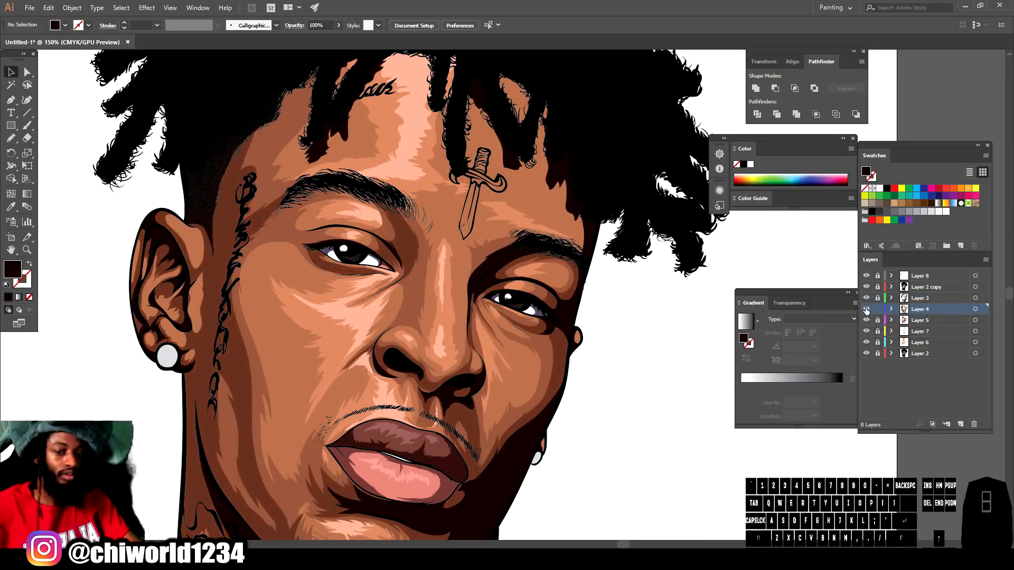
pyautogui.click(10, 207)
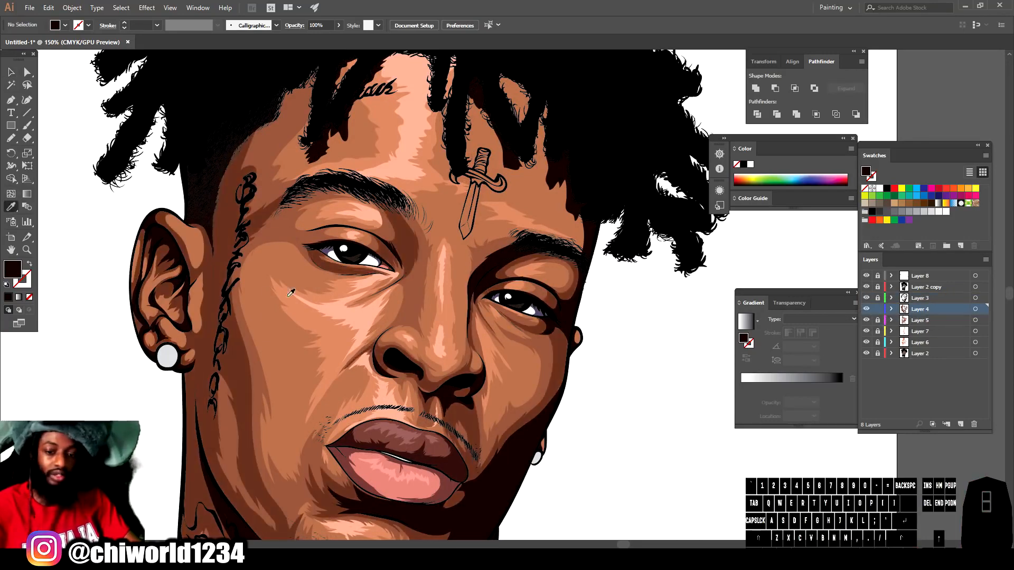
pyautogui.click(215, 294)
pyautogui.click(216, 285)
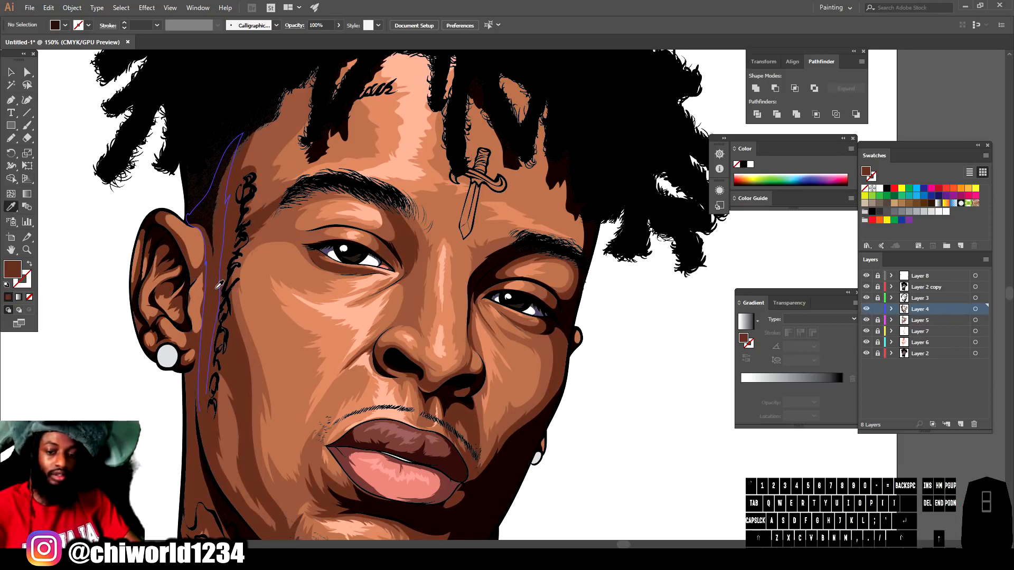
# - Draw a jagged reddish-brown shadow with the Pencil tool along the hairline above the eyebrow beside the dagger tattoo
pyautogui.scroll(2, 484, 241)
pyautogui.scroll(3, 484, 242)
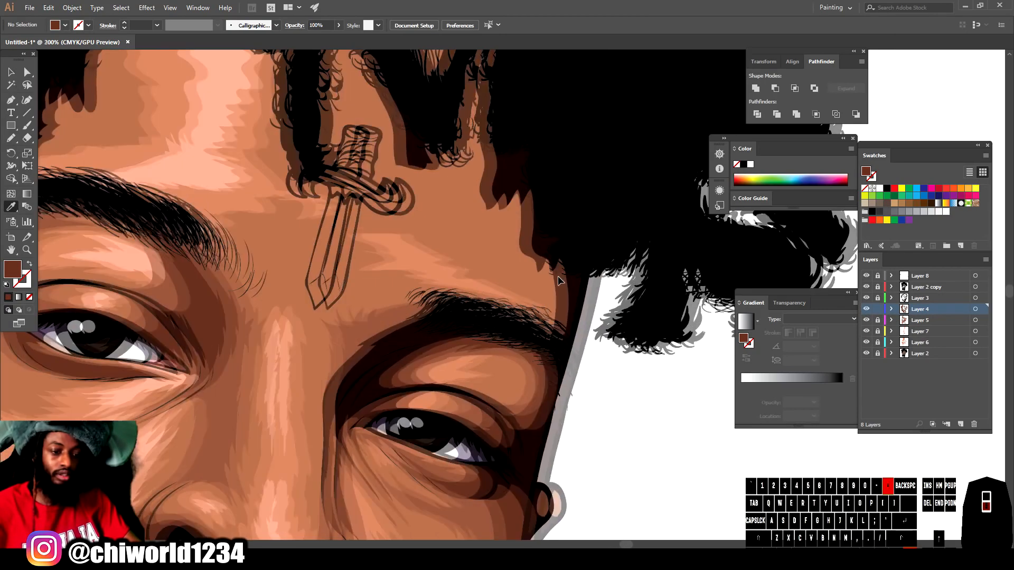
pyautogui.click(11, 137)
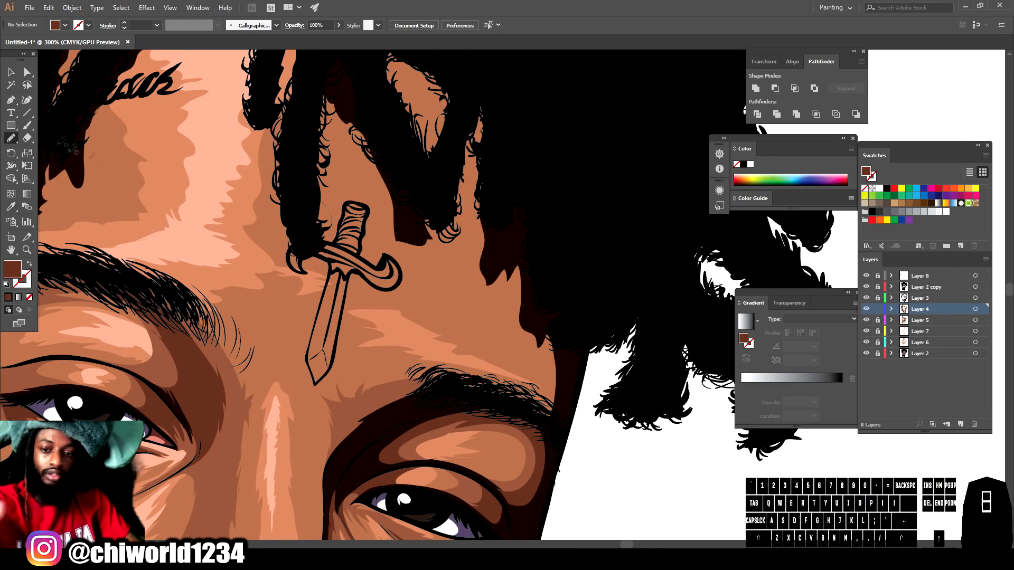
pyautogui.moveTo(553, 418)
pyautogui.mouseDown()
pyautogui.moveTo(545, 376)
pyautogui.moveTo(521, 358)
pyautogui.mouseUp()
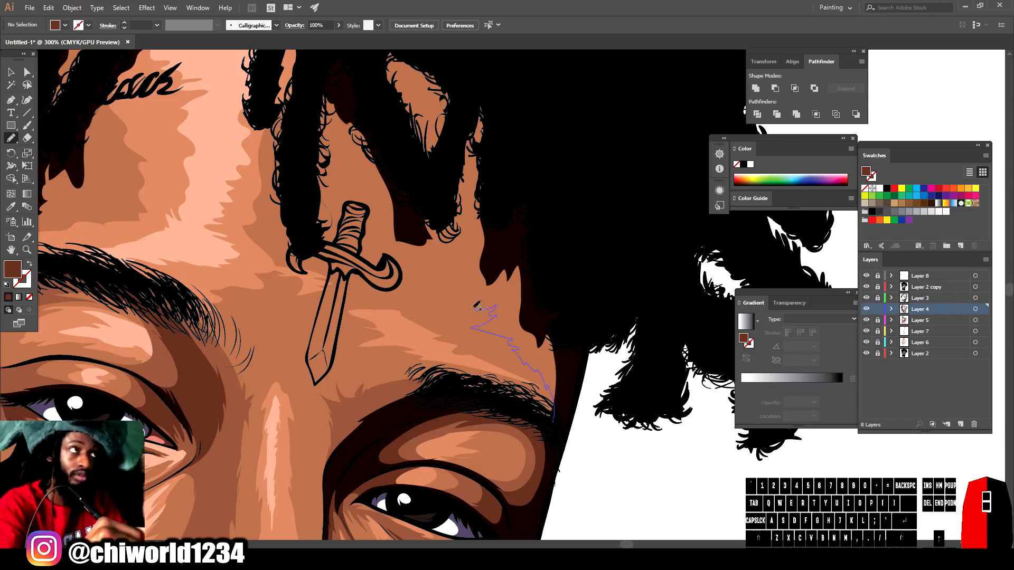
pyautogui.moveTo(472, 233)
pyautogui.mouseDown()
pyautogui.moveTo(458, 169)
pyautogui.moveTo(501, 88)
pyautogui.moveTo(573, 359)
pyautogui.moveTo(554, 417)
pyautogui.mouseUp()
# - Draw reddish-brown shadow shapes on the forehead around the dreadlocks hanging above the dagger tattoo
pyautogui.scroll(3, 383, 488)
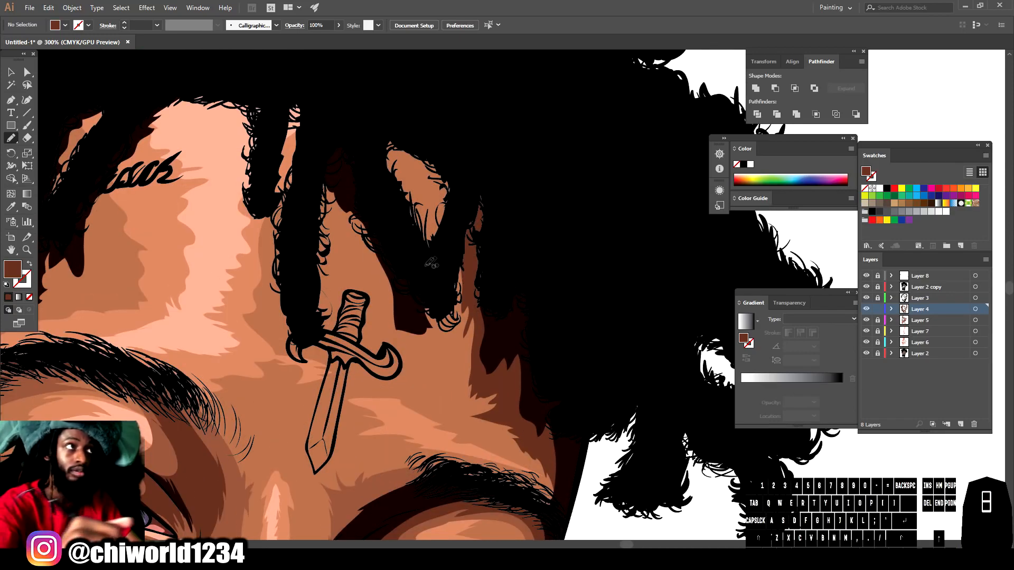
pyautogui.moveTo(440, 263)
pyautogui.mouseDown()
pyautogui.moveTo(440, 205)
pyautogui.moveTo(372, 144)
pyautogui.moveTo(377, 131)
pyautogui.moveTo(465, 181)
pyautogui.moveTo(423, 285)
pyautogui.moveTo(433, 337)
pyautogui.mouseUp()
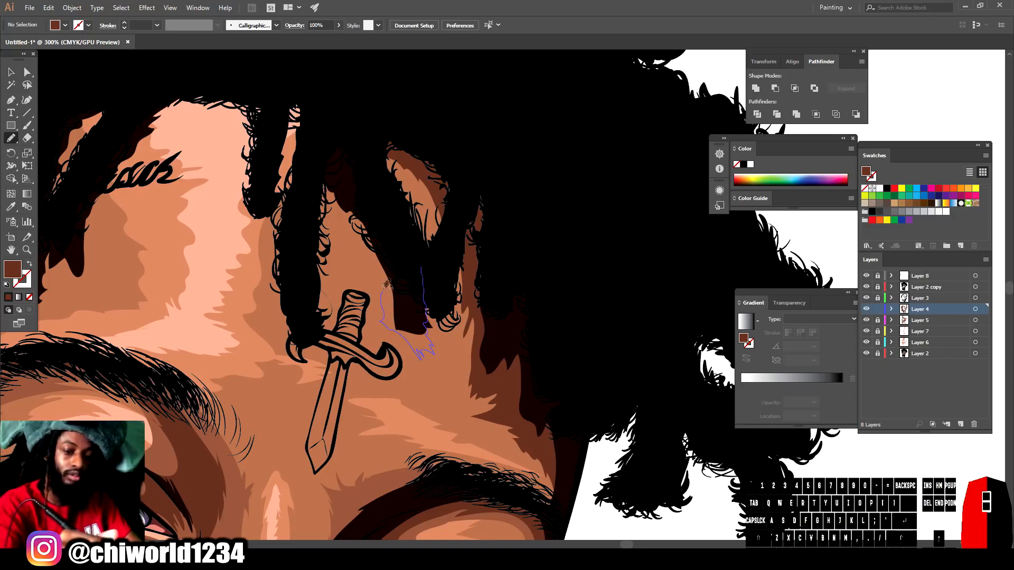
pyautogui.moveTo(386, 285); pyautogui.dragTo(366, 251)
pyautogui.moveTo(343, 213)
pyautogui.mouseDown()
pyautogui.moveTo(317, 169)
pyautogui.moveTo(330, 116)
pyautogui.moveTo(396, 257)
pyautogui.mouseUp()
pyautogui.moveTo(326, 157); pyautogui.dragTo(311, 304)
pyautogui.moveTo(289, 336)
pyautogui.mouseDown()
pyautogui.moveTo(270, 257)
pyautogui.moveTo(289, 200)
pyautogui.moveTo(281, 174)
pyautogui.moveTo(293, 86)
pyautogui.moveTo(314, 161)
pyautogui.mouseUp()
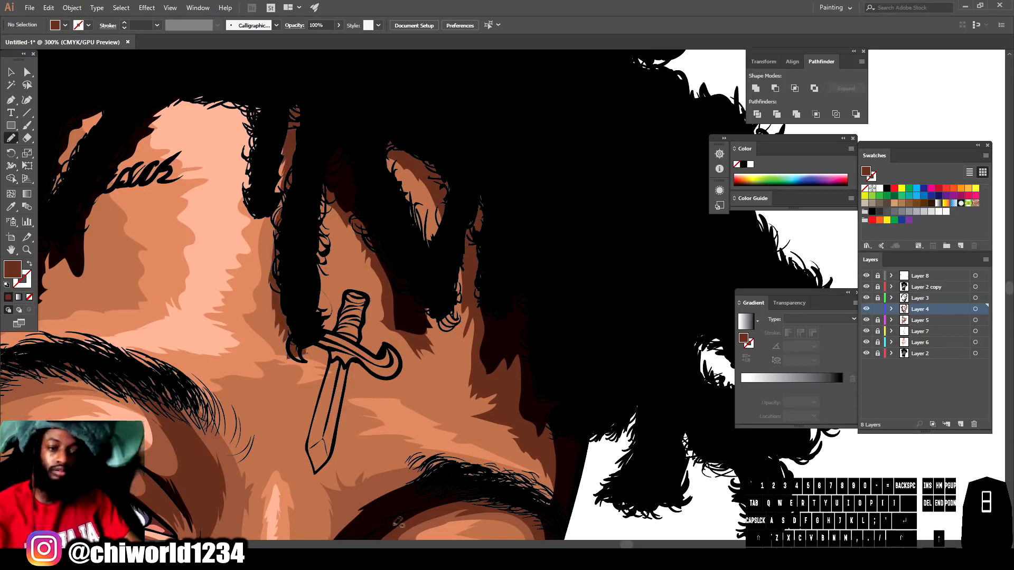
# - Examine the new forehead shadows against the whole portrait at several magnifications
pyautogui.hotkey('ctrl', '-')
pyautogui.hotkey('ctrl', '-')
pyautogui.hotkey('ctrl', '-')
pyautogui.hscroll(-3, 334, 485)
pyautogui.hotkey('ctrl', '=')
pyautogui.hotkey('ctrl', '-')
pyautogui.hotkey('ctrl', '-')
pyautogui.hotkey('ctrl', '-')
pyautogui.hotkey('ctrl', '=')
pyautogui.hotkey('ctrl', '=')
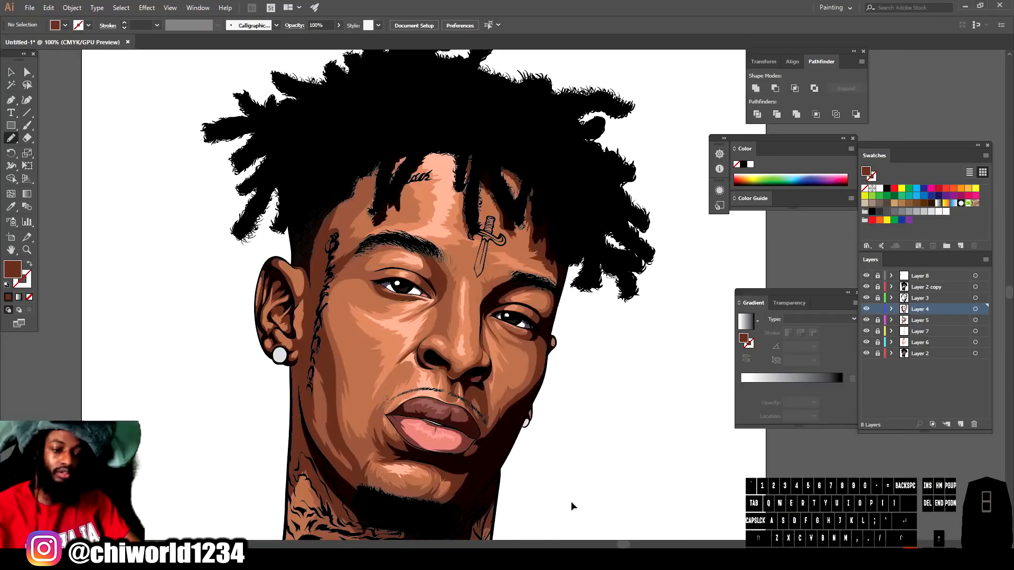
# - Lock Layer 4, create a new layer and move it to the top of the layer stack
pyautogui.hscroll(2, 571, 501)
pyautogui.click(877, 309)
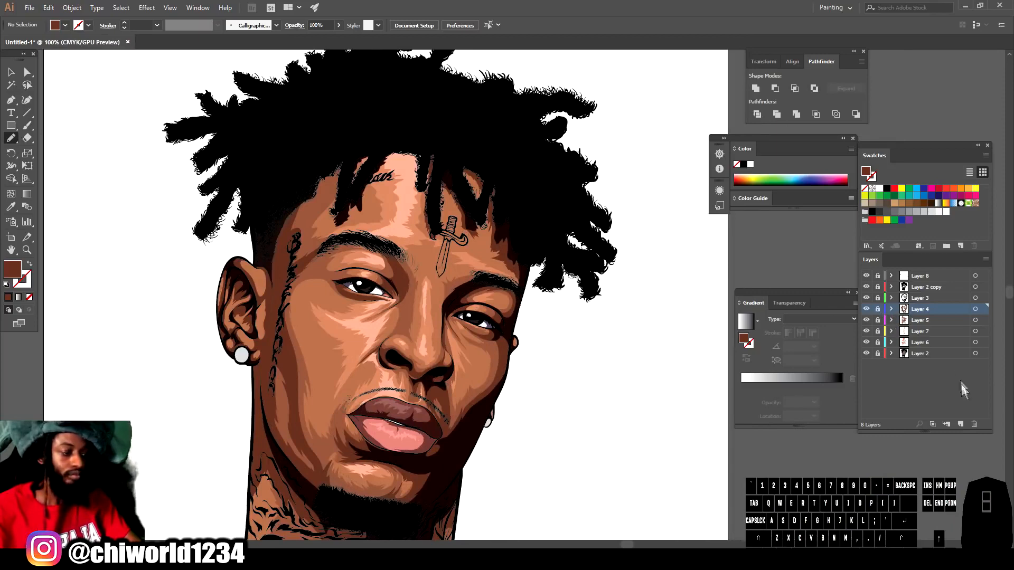
pyautogui.click(960, 424)
pyautogui.moveTo(930, 313); pyautogui.dragTo(933, 274)
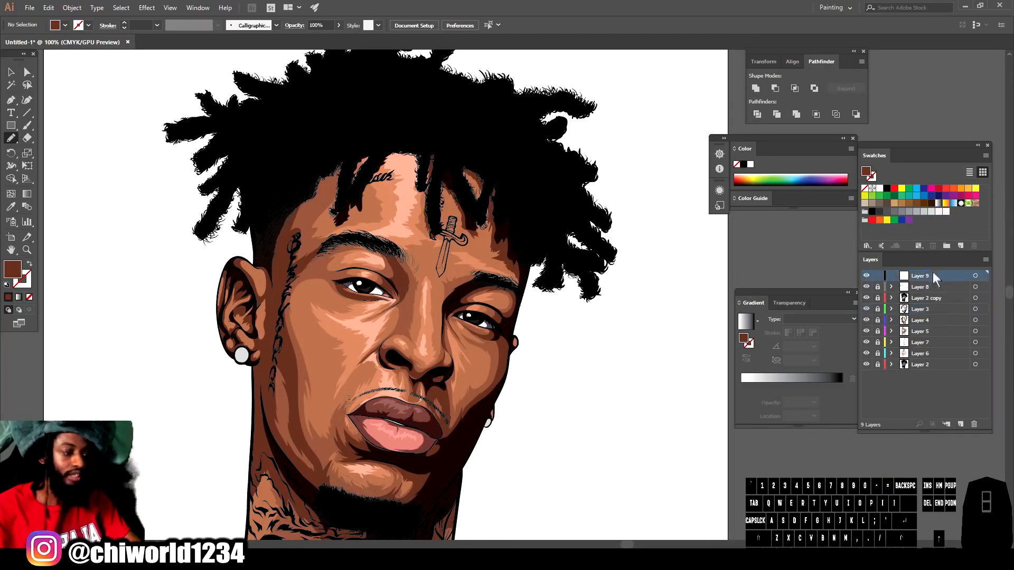
pyautogui.hotkey('ctrl', '-')
pyautogui.hotkey('ctrl', '-')
pyautogui.hotkey('ctrl', '=')
pyautogui.hotkey('ctrl', '=')
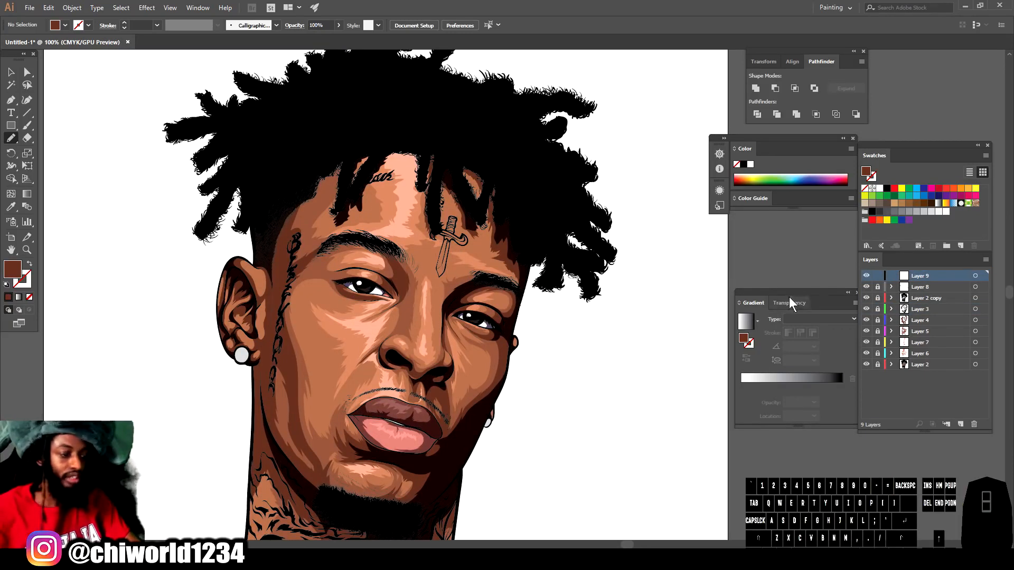
# - Choose the white-to-black linear gradient fill, add a middle stop at 53.59%, and tint the black end stop to about C16 M26 Y22 K100
pyautogui.click(938, 204)
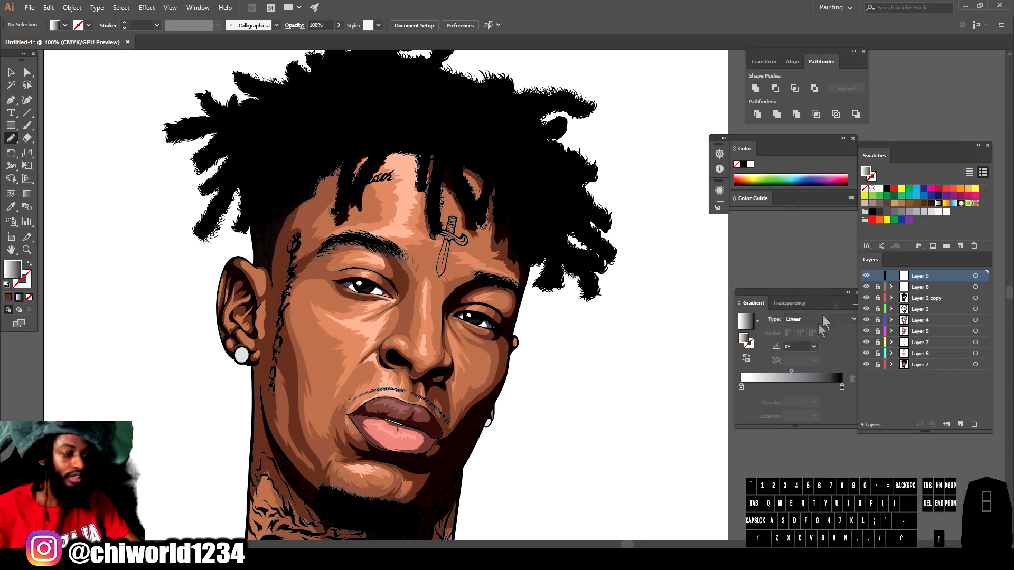
pyautogui.click(795, 388)
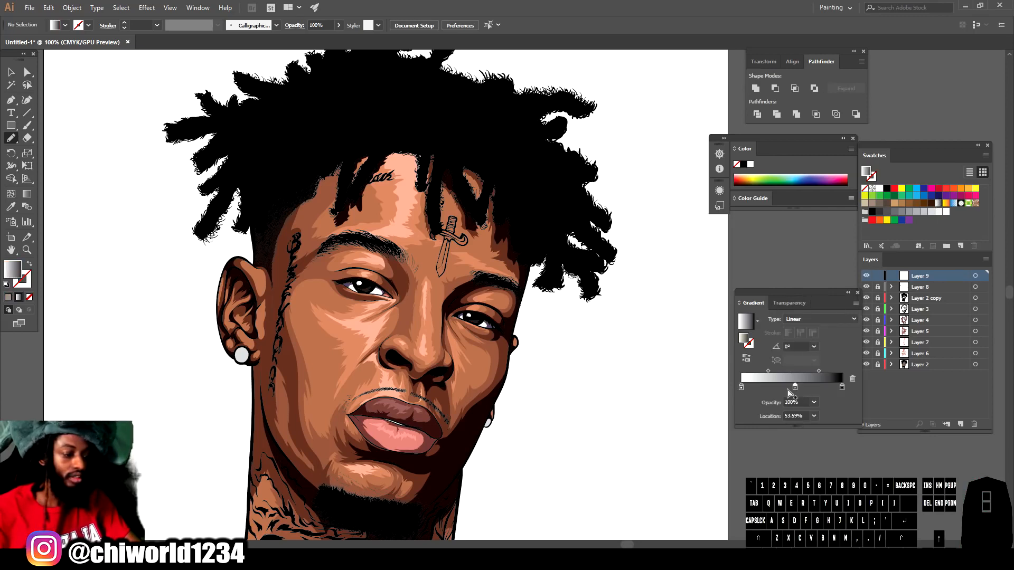
pyautogui.doubleClick(841, 388)
pyautogui.moveTo(753, 426); pyautogui.dragTo(765, 454)
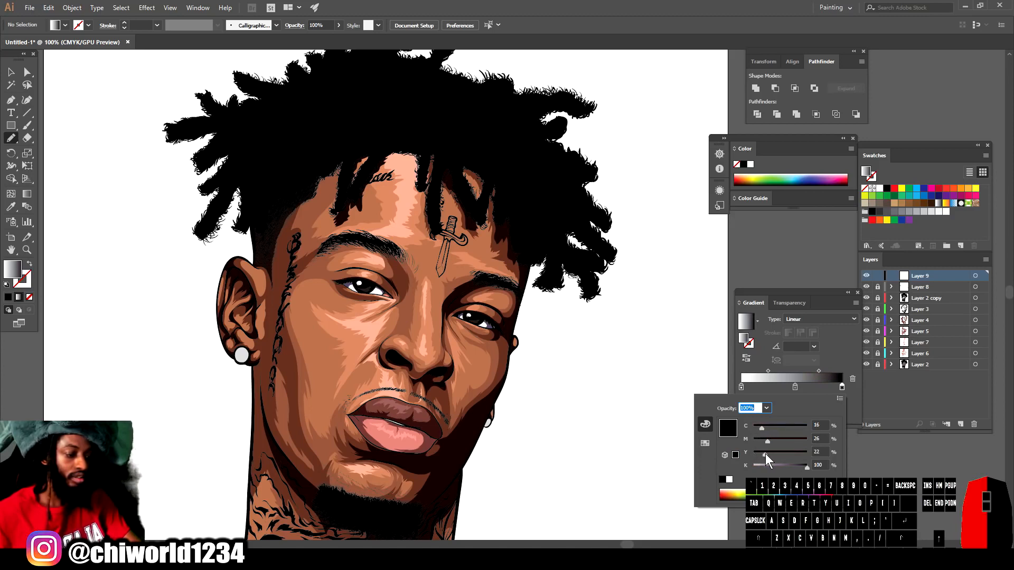
pyautogui.moveTo(819, 372); pyautogui.dragTo(809, 373)
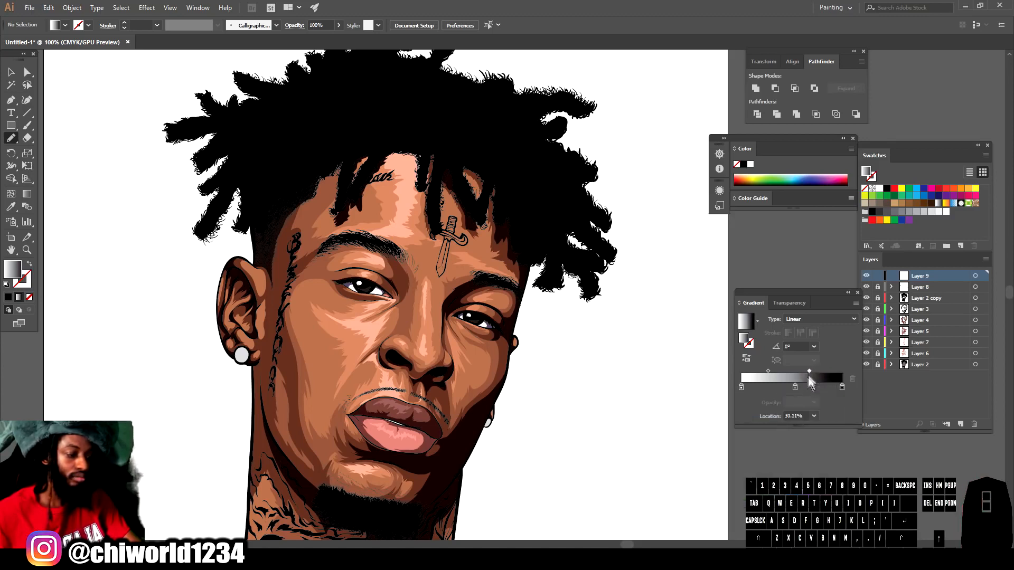
# - Change the white gradient stop to a rich black of about C7 M22 Y30 K100 and shift its midpoint toward the middle stop
pyautogui.doubleClick(741, 389)
pyautogui.moveTo(754, 467); pyautogui.dragTo(820, 475)
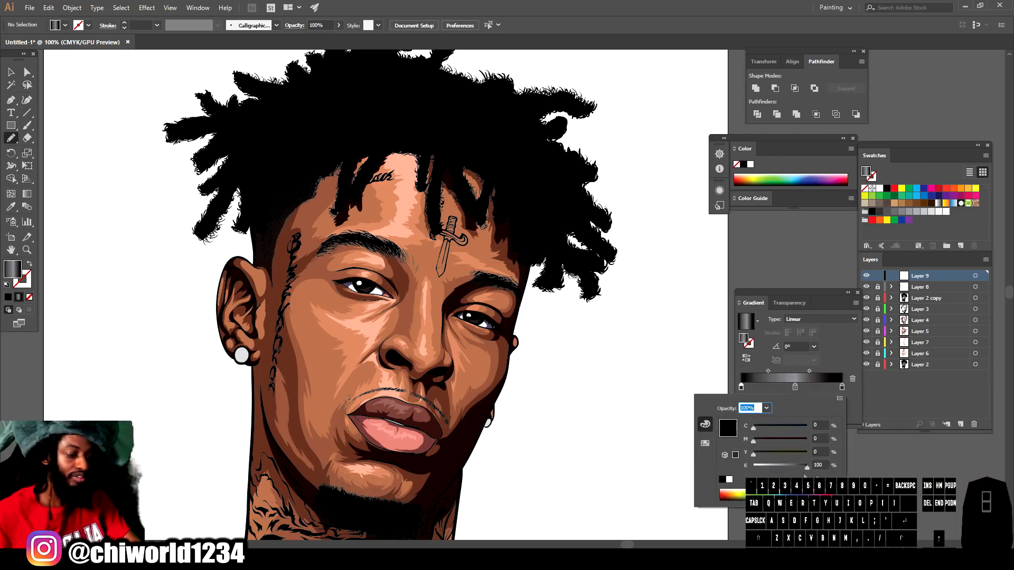
pyautogui.moveTo(756, 453); pyautogui.dragTo(759, 427)
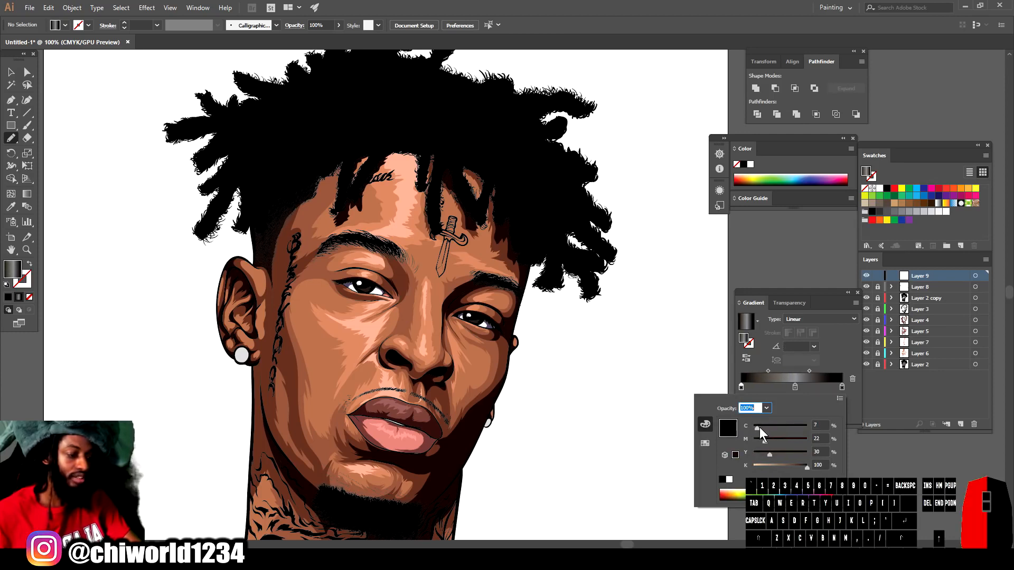
pyautogui.click(768, 370)
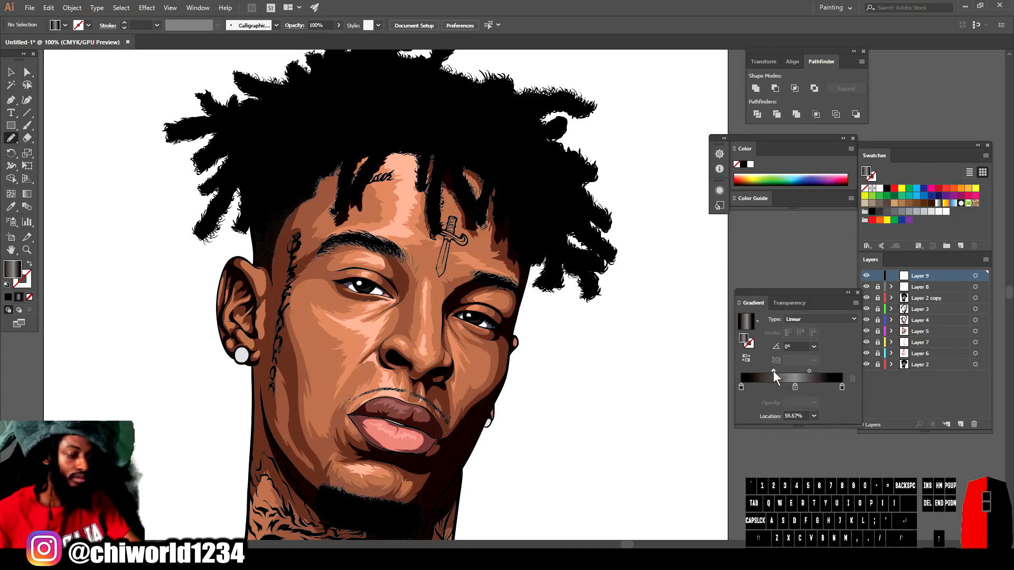
# - Set the middle gradient stop to a dark gray of C30 M16 Y30 K65
pyautogui.click(794, 387)
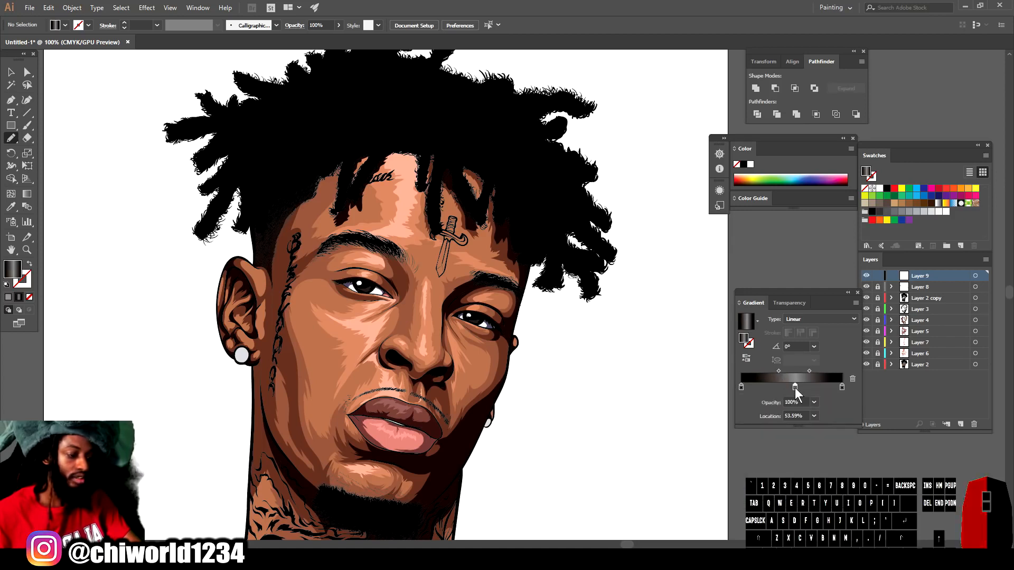
pyautogui.doubleClick(794, 388)
pyautogui.moveTo(787, 464); pyautogui.dragTo(770, 428)
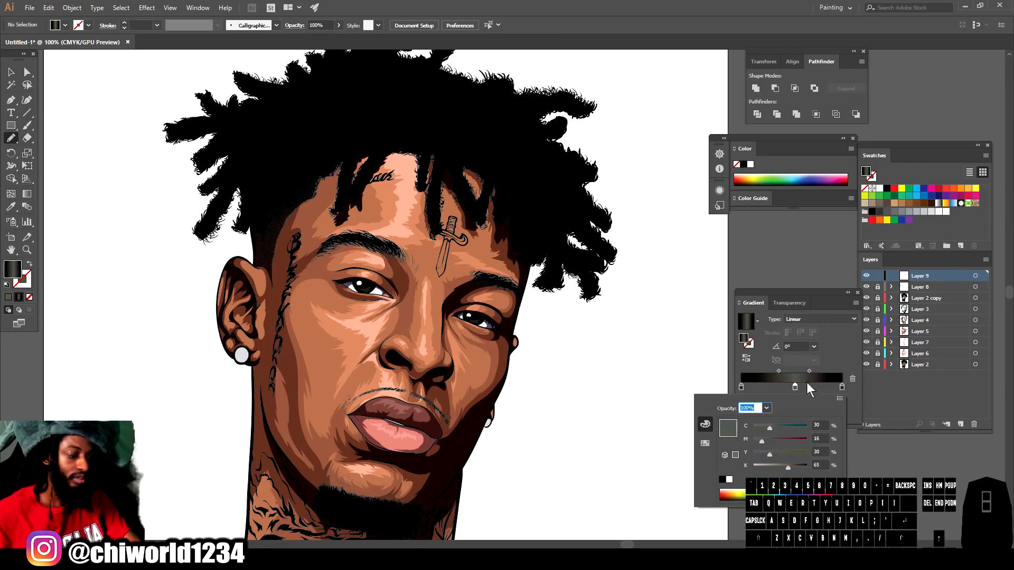
pyautogui.click(795, 388)
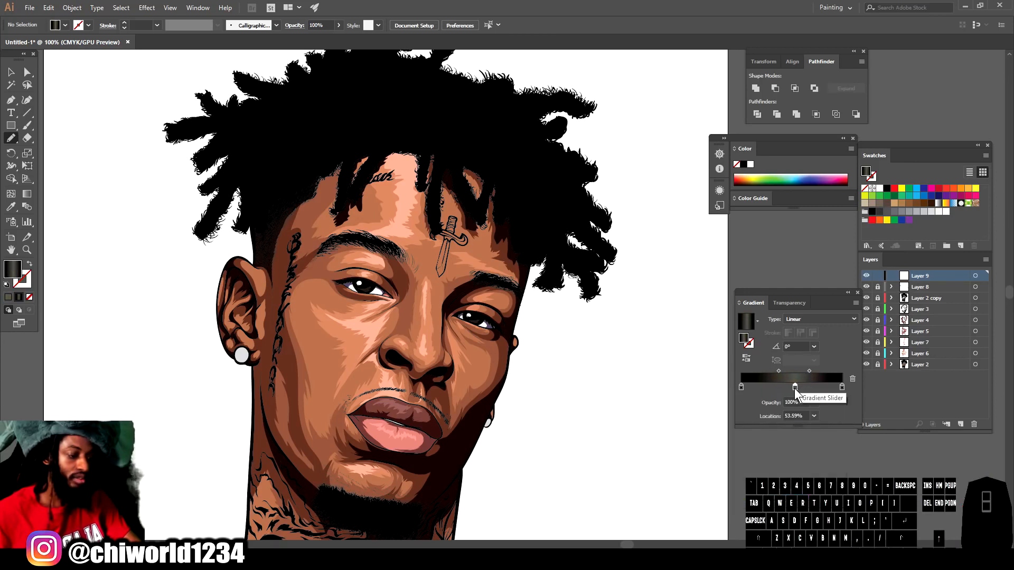
# - Move the middle stop to 51.03%, set the gradient midpoints to 72.27% and 32.44%, and activate the Paintbrush tool
pyautogui.moveTo(808, 371); pyautogui.dragTo(791, 385)
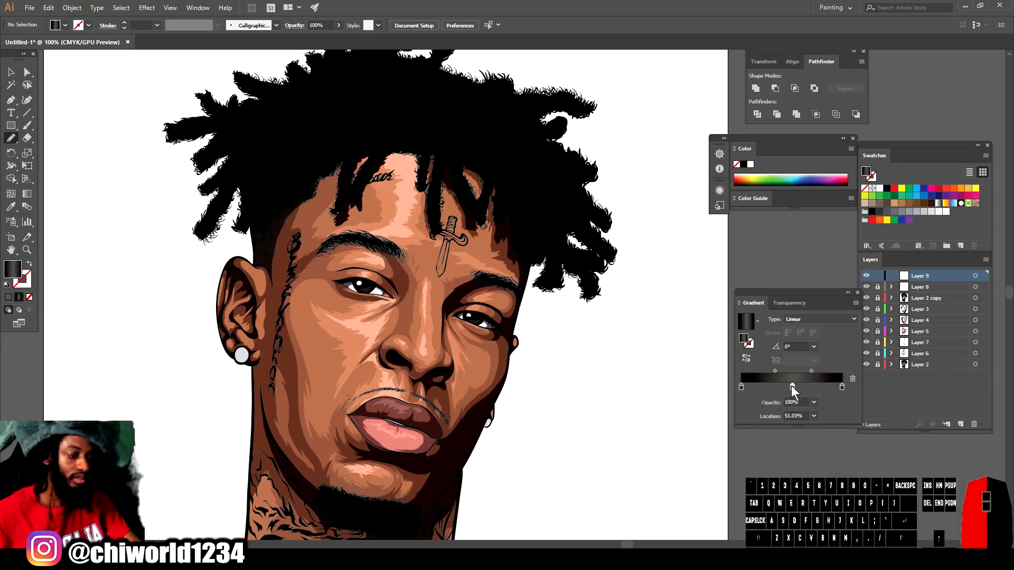
pyautogui.click(811, 371)
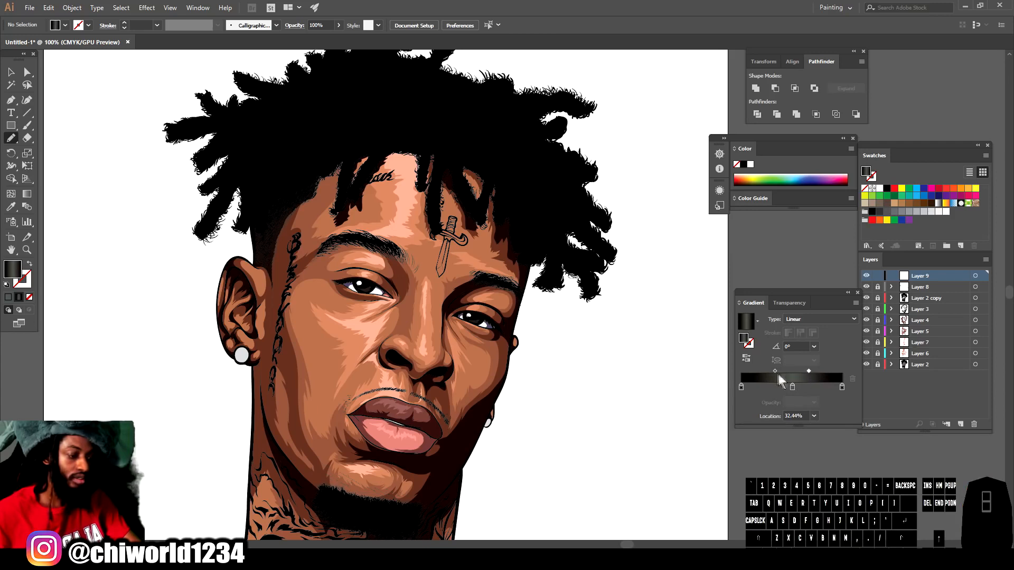
pyautogui.moveTo(775, 370); pyautogui.dragTo(778, 370)
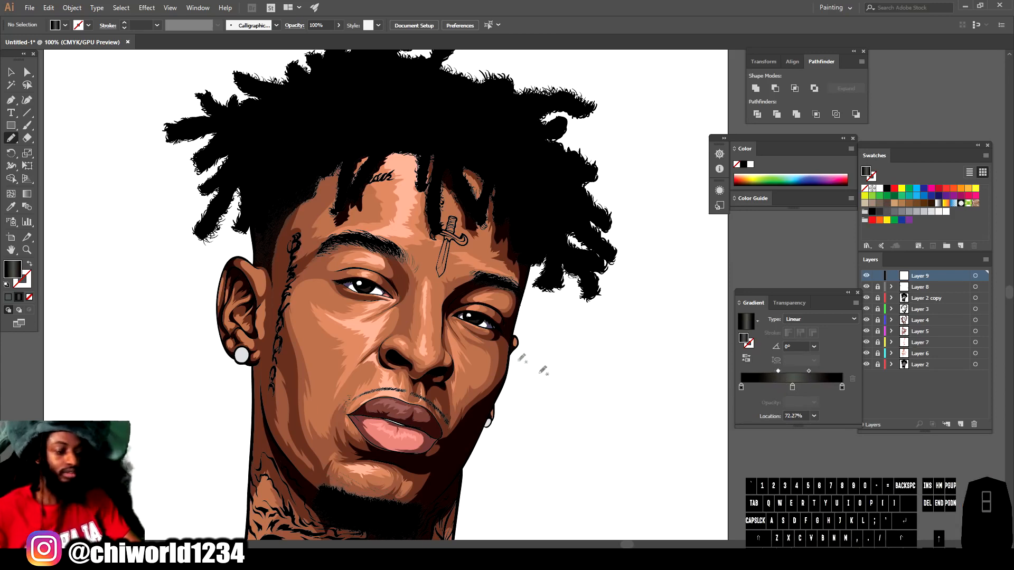
pyautogui.click(27, 125)
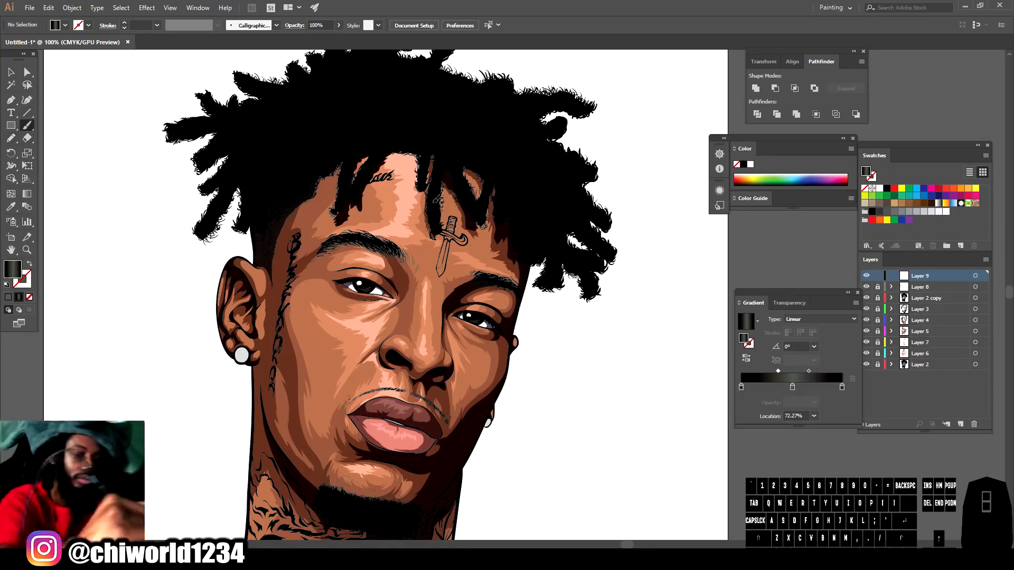
# - Paint two test strokes beside the artboard with the dark gradient as stroke color, and set the stroke weight to 0.5 pt
pyautogui.moveTo(824, 263); pyautogui.dragTo(798, 262)
pyautogui.moveTo(817, 250); pyautogui.dragTo(792, 255)
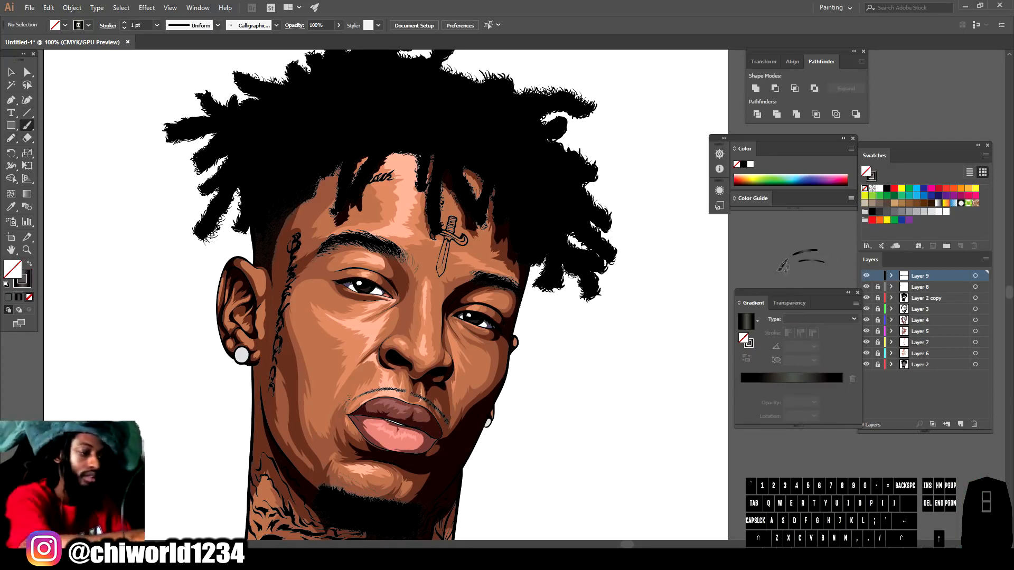
pyautogui.scroll(-2, 604, 430)
pyautogui.scroll(6, 575, 428)
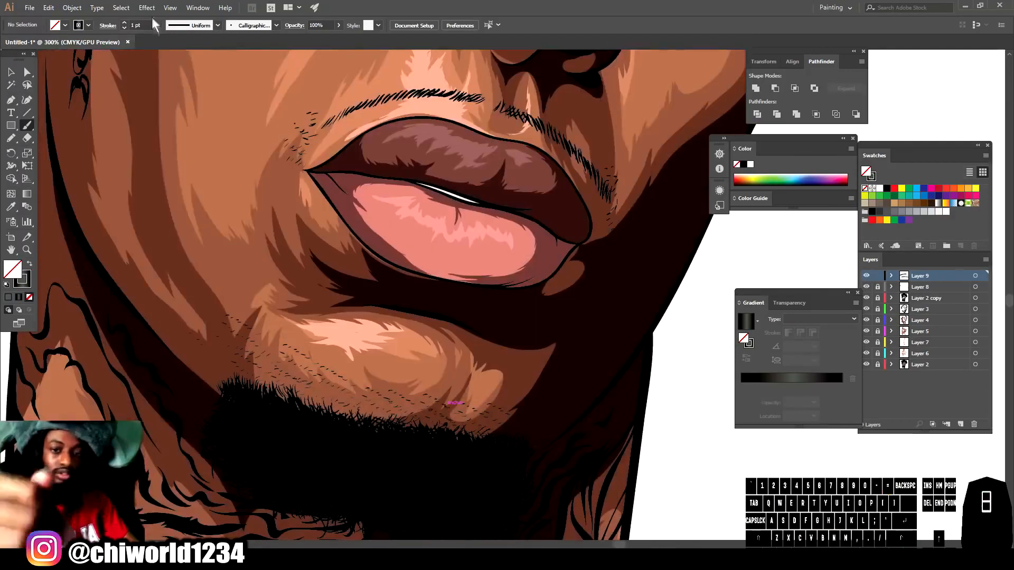
pyautogui.click(157, 25)
pyautogui.click(169, 38)
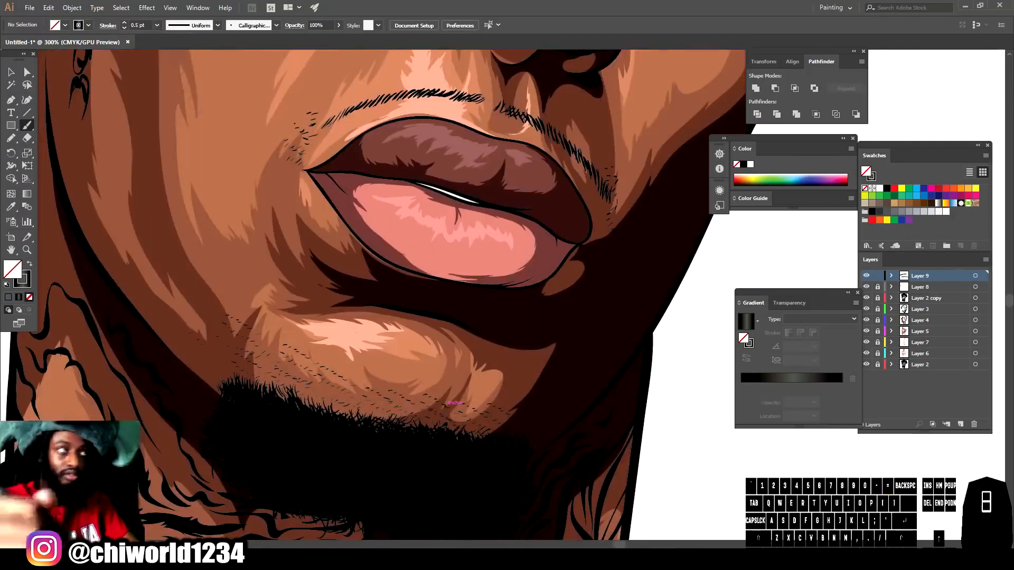
# - Paint short curved gray hair strokes along the upper part of the chin beard, from its center out to the left end
pyautogui.moveTo(428, 450); pyautogui.dragTo(416, 459)
pyautogui.moveTo(423, 480); pyautogui.dragTo(412, 498)
pyautogui.moveTo(411, 456); pyautogui.dragTo(401, 468)
pyautogui.moveTo(396, 461); pyautogui.dragTo(385, 480)
pyautogui.moveTo(373, 438); pyautogui.dragTo(367, 452)
pyautogui.moveTo(372, 470); pyautogui.dragTo(358, 491)
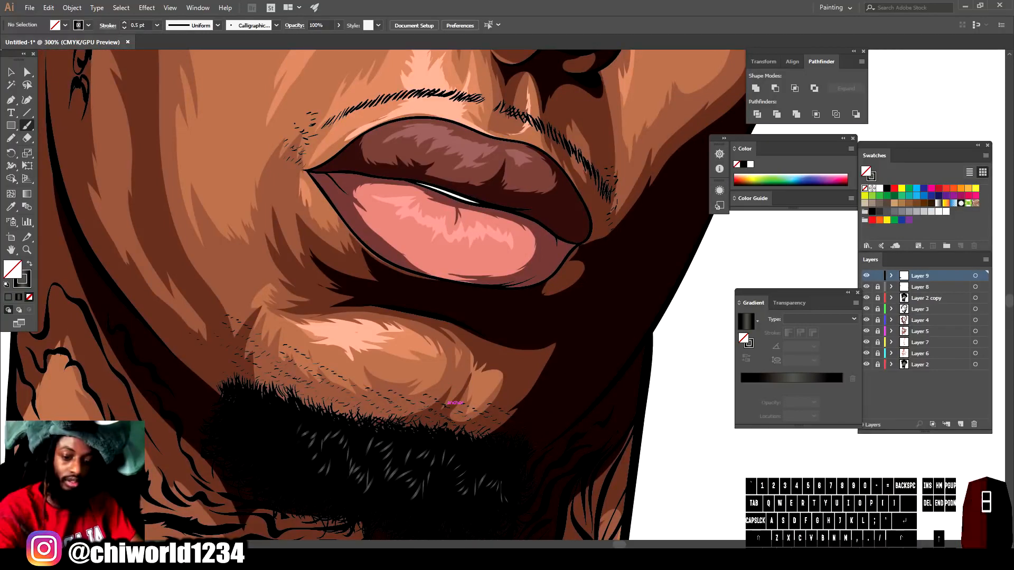
pyautogui.moveTo(234, 420); pyautogui.dragTo(229, 437)
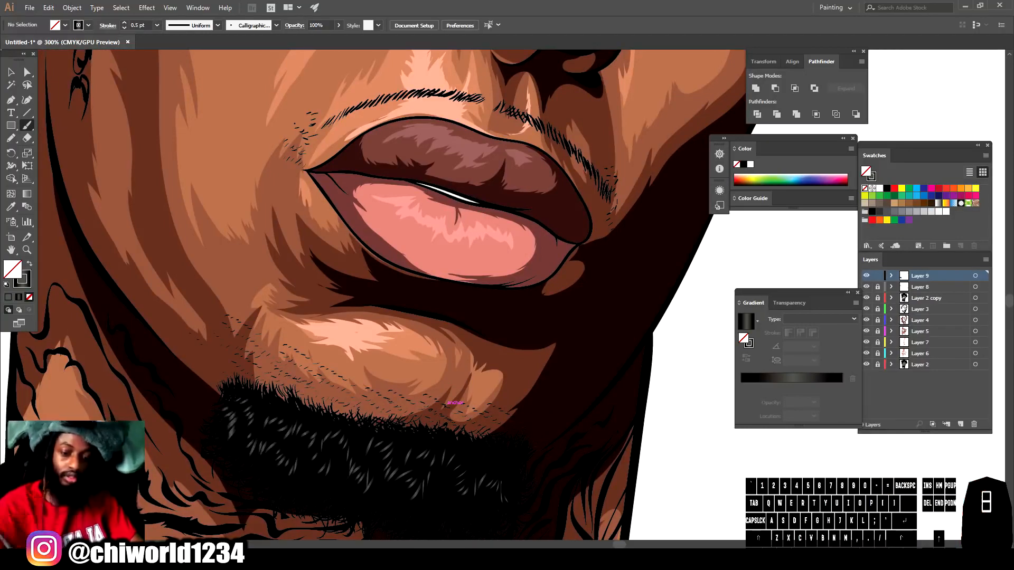
# - Add more short hair strokes at the upper-left part and the right end of the chin beard
pyautogui.hotkey('ctrl', '-')
pyautogui.hotkey('ctrl', '-')
pyautogui.hotkey('ctrl', '-')
pyautogui.hotkey('ctrl', '-')
pyautogui.hotkey('ctrl', '=')
pyautogui.hotkey('ctrl', '=')
pyautogui.hotkey('ctrl', '=')
pyautogui.hotkey('ctrl', '=')
pyautogui.moveTo(537, 414); pyautogui.dragTo(487, 375)
pyautogui.hotkey('ctrl', 'z')
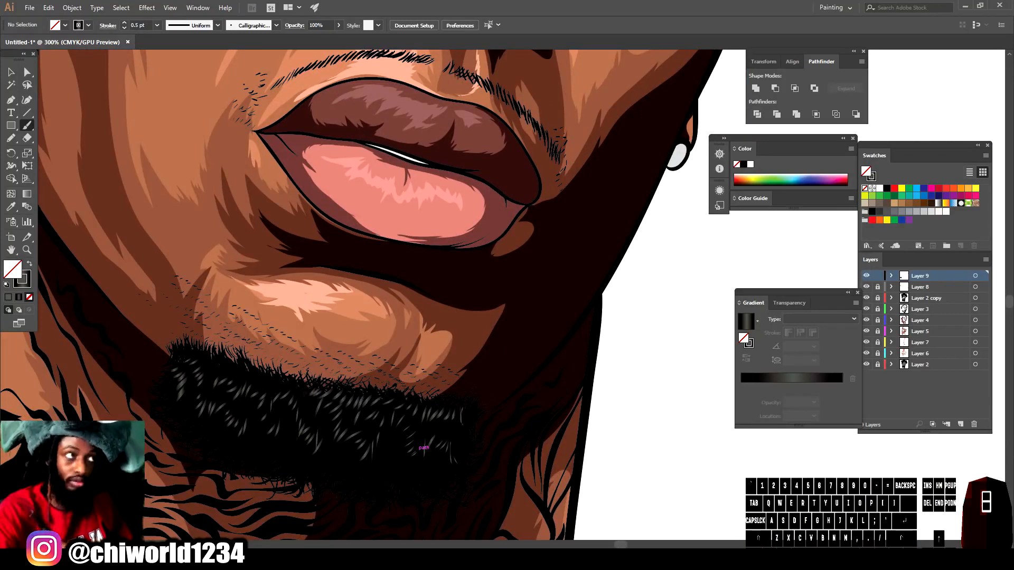
pyautogui.moveTo(251, 373); pyautogui.dragTo(243, 381)
pyautogui.moveTo(232, 363)
pyautogui.mouseDown()
pyautogui.moveTo(221, 378)
pyautogui.moveTo(199, 371)
pyautogui.mouseUp()
pyautogui.moveTo(466, 424); pyautogui.dragTo(450, 460)
pyautogui.moveTo(443, 465); pyautogui.dragTo(438, 479)
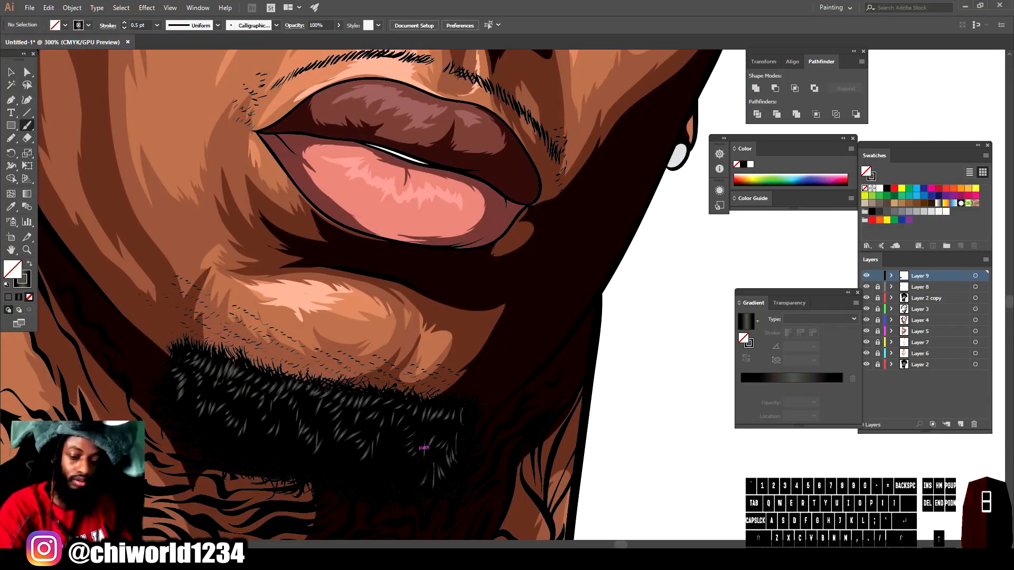
# - Fill the remaining black gaps in the middle and lower beard with short slanted gray hair strokes
pyautogui.moveTo(452, 426); pyautogui.dragTo(446, 441)
pyautogui.moveTo(434, 425); pyautogui.dragTo(426, 434)
pyautogui.moveTo(398, 466); pyautogui.dragTo(393, 476)
pyautogui.moveTo(395, 448); pyautogui.dragTo(384, 467)
pyautogui.moveTo(391, 435); pyautogui.dragTo(380, 477)
pyautogui.moveTo(375, 465); pyautogui.dragTo(364, 479)
pyautogui.moveTo(361, 457); pyautogui.dragTo(350, 466)
pyautogui.moveTo(334, 445); pyautogui.dragTo(322, 455)
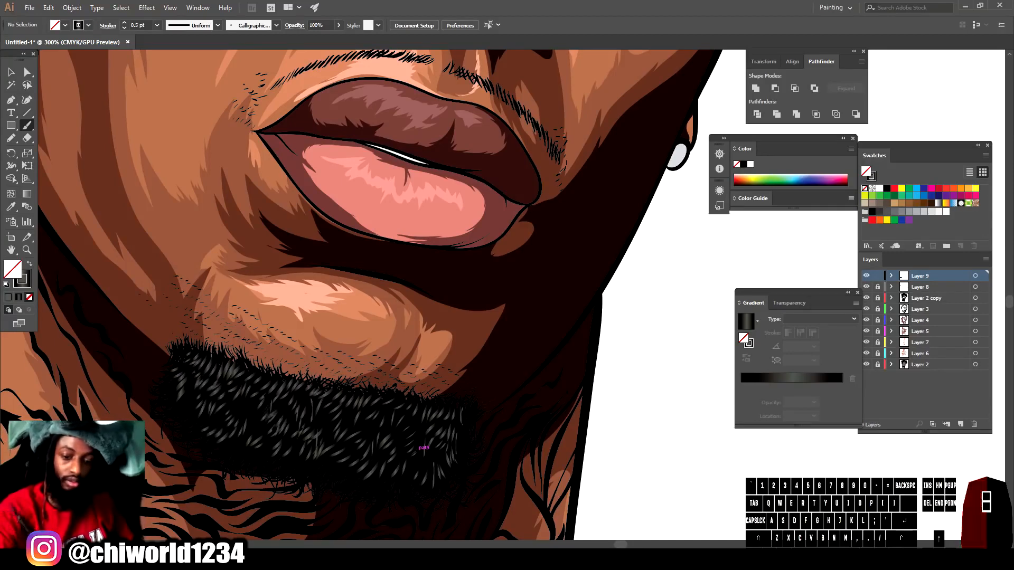
pyautogui.hotkey('ctrl', '-')
pyautogui.hotkey('ctrl', '-')
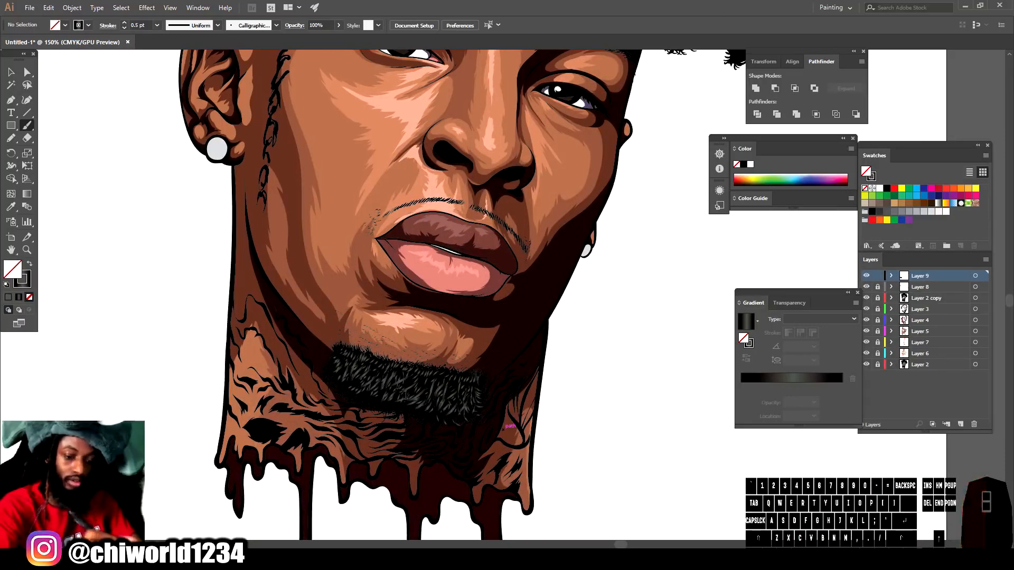
# - Paint gray hair strokes over the eyebrows and band the central dreadlock above the dagger tattoo with short curved highlights
pyautogui.hotkey('ctrl', '-')
pyautogui.hotkey('ctrl', '-')
pyautogui.hotkey('ctrl', '=')
pyautogui.hotkey('ctrl', '=')
pyautogui.hotkey('ctrl', '=')
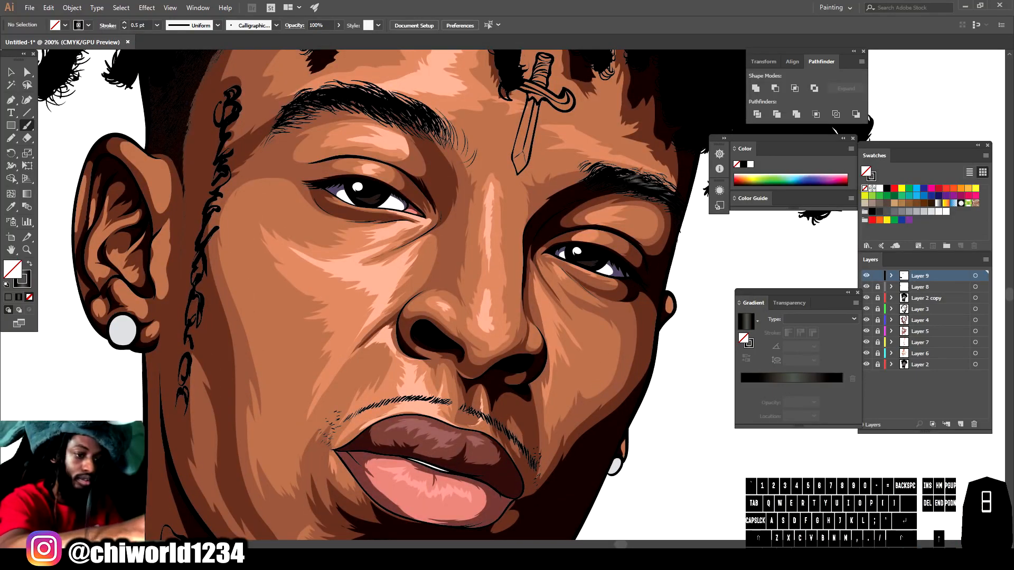
pyautogui.hotkey('ctrl', '-')
pyautogui.hotkey('ctrl', '-')
pyautogui.hotkey('ctrl', '-')
pyautogui.hotkey('ctrl', '=')
pyautogui.hotkey('ctrl', '=')
pyautogui.hotkey('ctrl', '=')
pyautogui.hotkey('ctrl', '=')
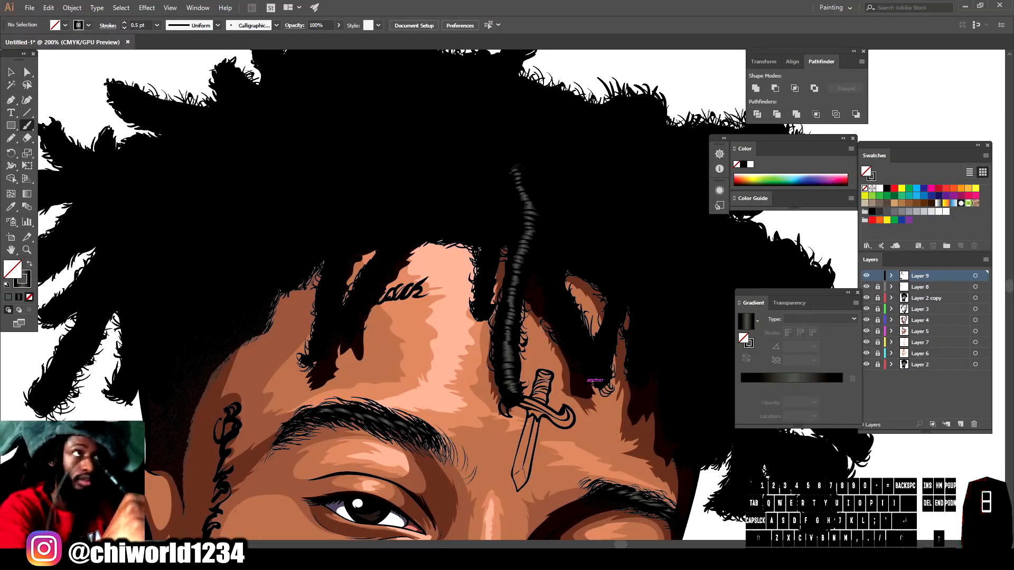
# - Band the short dreadlock beside the central one and the diagonal dreadlock over the forehead lettering with curved highlight strokes
pyautogui.hotkey('ctrl', '-')
pyautogui.hotkey('ctrl', '-')
pyautogui.hotkey('ctrl', '-')
pyautogui.hotkey('ctrl', '=')
pyautogui.hotkey('ctrl', '=')
pyautogui.hotkey('ctrl', '=')
pyautogui.hotkey('ctrl', '=')
pyautogui.moveTo(452, 319)
pyautogui.mouseDown()
pyautogui.moveTo(461, 207)
pyautogui.moveTo(451, 144)
pyautogui.mouseUp()
pyautogui.moveTo(234, 333)
pyautogui.mouseDown()
pyautogui.moveTo(275, 266)
pyautogui.moveTo(310, 244)
pyautogui.moveTo(294, 247)
pyautogui.moveTo(333, 183)
pyautogui.moveTo(362, 186)
pyautogui.moveTo(383, 138)
pyautogui.mouseUp()
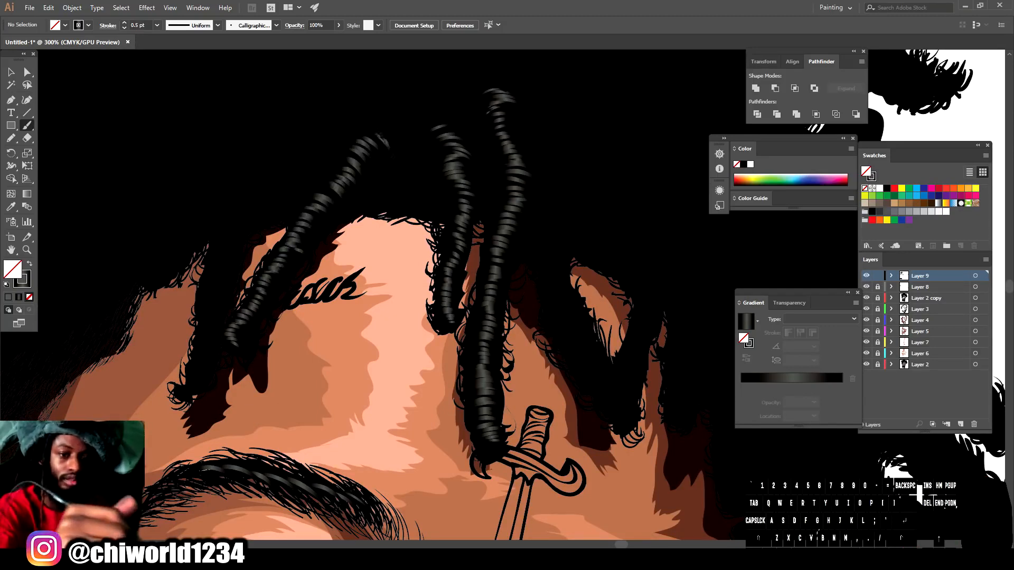
# - Paint curved highlight bands up the leftmost forehead dreadlock and on the short strand beside its upper end
pyautogui.moveTo(202, 357)
pyautogui.mouseDown()
pyautogui.moveTo(236, 195)
pyautogui.moveTo(245, 179)
pyautogui.moveTo(275, 173)
pyautogui.moveTo(271, 205)
pyautogui.moveTo(311, 158)
pyautogui.mouseUp()
pyautogui.moveTo(203, 235); pyautogui.dragTo(194, 225)
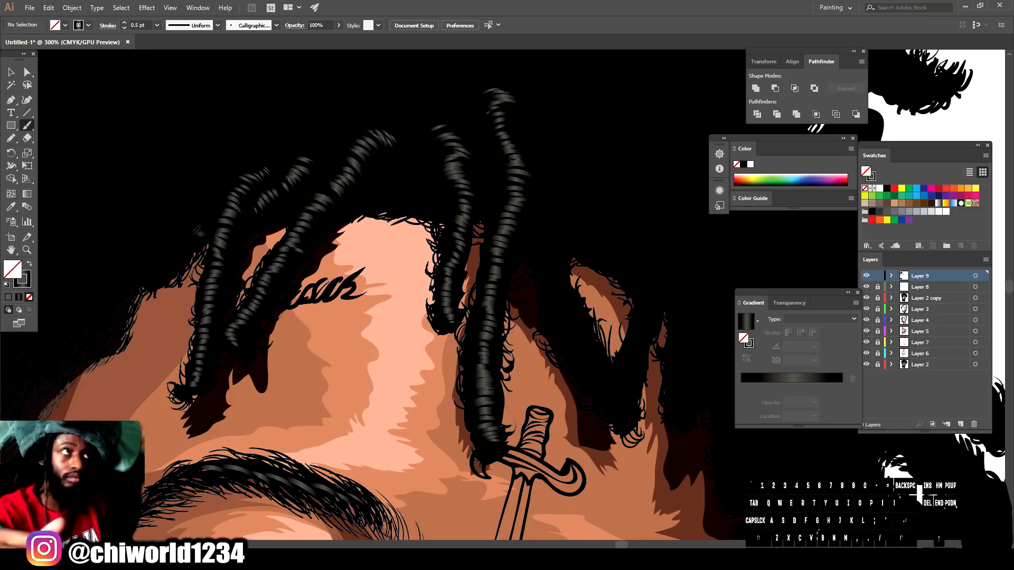
pyautogui.hotkey('ctrl', '1')
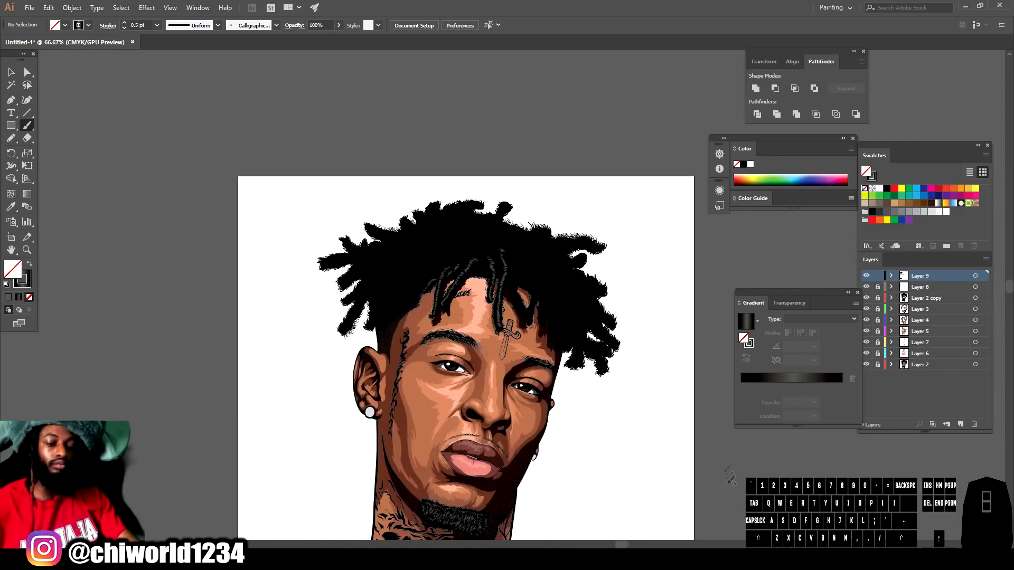
# - Paint curved highlight bands along the inner dreadlock just right of the central one, from its tip up to its root
pyautogui.hotkey('ctrl', '+')
pyautogui.hotkey('ctrl', '+')
pyautogui.hotkey('ctrl', '+')
pyautogui.scroll(2, 504, 317)
pyautogui.moveTo(504, 377); pyautogui.dragTo(511, 367)
pyautogui.moveTo(494, 361); pyautogui.dragTo(507, 355)
pyautogui.moveTo(477, 343)
pyautogui.mouseDown()
pyautogui.moveTo(492, 336)
pyautogui.moveTo(475, 307)
pyautogui.mouseUp()
pyautogui.moveTo(451, 304); pyautogui.dragTo(472, 292)
pyautogui.moveTo(447, 293); pyautogui.dragTo(463, 277)
pyautogui.moveTo(433, 233); pyautogui.dragTo(448, 225)
pyautogui.moveTo(433, 219); pyautogui.dragTo(452, 198)
pyautogui.moveTo(428, 193); pyautogui.dragTo(447, 186)
pyautogui.moveTo(433, 183)
pyautogui.mouseDown()
pyautogui.moveTo(458, 173)
pyautogui.moveTo(447, 160)
pyautogui.mouseUp()
pyautogui.moveTo(417, 161); pyautogui.dragTo(429, 153)
# - Band the outer looping dreadlock on the right side of the forehead with highlight strokes from tip to crown
pyautogui.hotkey('ctrl', '-')
pyautogui.hotkey('ctrl', '-')
pyautogui.hotkey('ctrl', '-')
pyautogui.hotkey('ctrl', '+')
pyautogui.moveTo(508, 329)
pyautogui.mouseDown()
pyautogui.moveTo(520, 319)
pyautogui.moveTo(516, 298)
pyautogui.mouseUp()
pyautogui.moveTo(523, 298)
pyautogui.mouseDown()
pyautogui.moveTo(531, 289)
pyautogui.moveTo(522, 284)
pyautogui.mouseUp()
pyautogui.moveTo(513, 278); pyautogui.dragTo(522, 250)
pyautogui.moveTo(510, 251)
pyautogui.mouseDown()
pyautogui.moveTo(523, 241)
pyautogui.moveTo(513, 218)
pyautogui.mouseUp()
pyautogui.moveTo(482, 228)
pyautogui.mouseDown()
pyautogui.moveTo(499, 215)
pyautogui.moveTo(490, 202)
pyautogui.mouseUp()
pyautogui.moveTo(466, 204); pyautogui.dragTo(476, 186)
pyautogui.moveTo(449, 155); pyautogui.dragTo(459, 150)
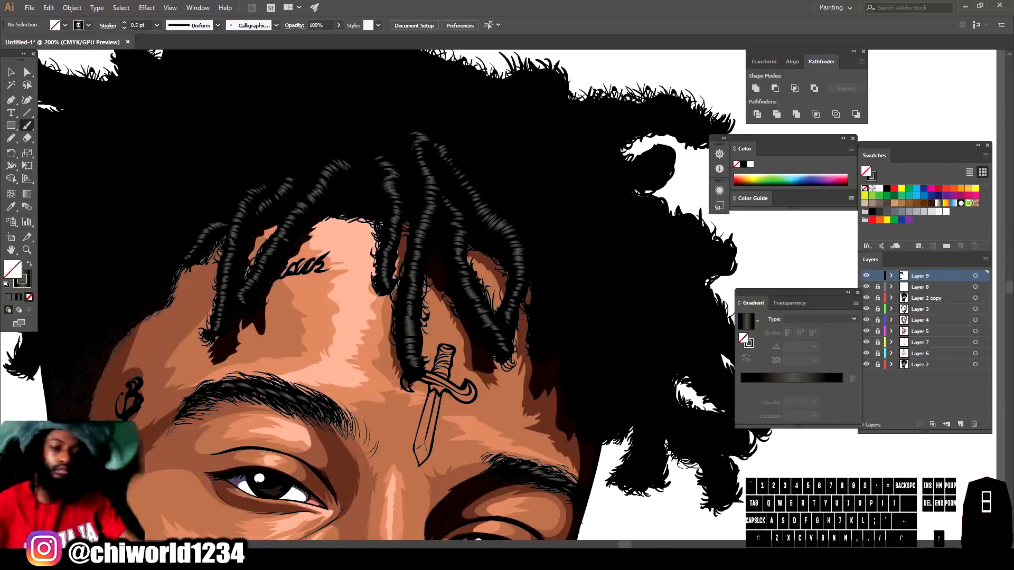
# - Paint highlight bands up the hanging dreadlock immediately right of the looping one
pyautogui.hotkey('ctrl', '-')
pyautogui.hotkey('ctrl', '-')
pyautogui.hotkey('ctrl', '-')
pyautogui.hotkey('ctrl', '-')
pyautogui.hotkey('ctrl', '+')
pyautogui.hotkey('ctrl', '+')
pyautogui.hotkey('ctrl', '+')
pyautogui.hotkey('ctrl', '+')
pyautogui.moveTo(717, 452); pyautogui.dragTo(623, 421)
pyautogui.hotkey('ctrl', '+')
pyautogui.moveTo(417, 332); pyautogui.dragTo(429, 308)
pyautogui.moveTo(419, 313); pyautogui.dragTo(436, 278)
pyautogui.moveTo(425, 261); pyautogui.dragTo(440, 229)
pyautogui.moveTo(423, 219)
pyautogui.mouseDown()
pyautogui.moveTo(437, 210)
pyautogui.moveTo(429, 148)
pyautogui.mouseUp()
# - Paint highlight bands along the outermost hanging dreadlock beside the right temple
pyautogui.hotkey('ctrl', '-')
pyautogui.hotkey('ctrl', '-')
pyautogui.hotkey('ctrl', '-')
pyautogui.hotkey('ctrl', '-')
pyautogui.hotkey('ctrl', '-')
pyautogui.hotkey('ctrl', '+')
pyautogui.hotkey('ctrl', '+')
pyautogui.hotkey('ctrl', '+')
pyautogui.moveTo(493, 355); pyautogui.dragTo(483, 315)
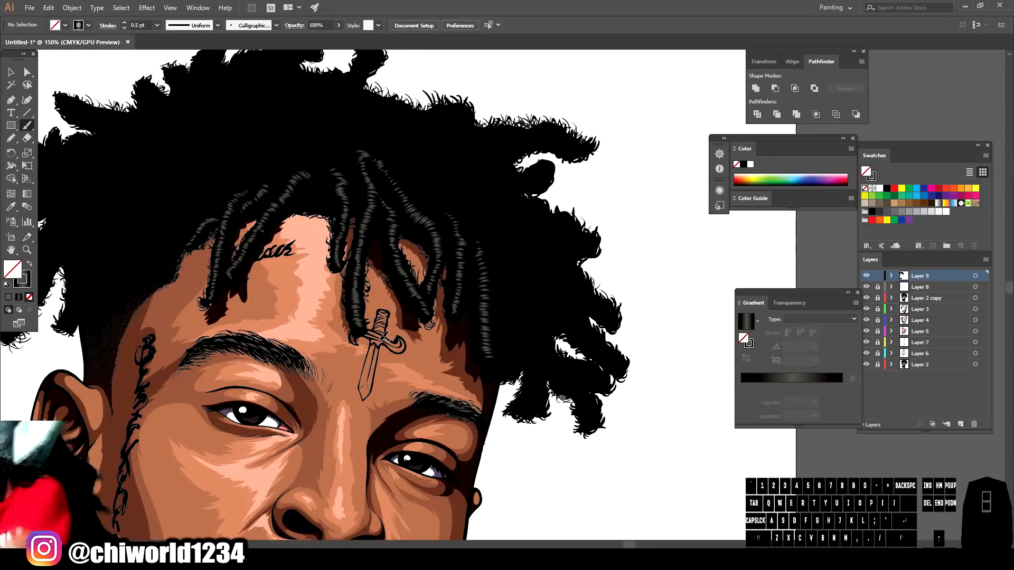
# - Paint long banded dreadlock strands sweeping from the crown down across the right side of the hair
pyautogui.moveTo(518, 209); pyautogui.dragTo(485, 170)
pyautogui.moveTo(461, 135); pyautogui.dragTo(447, 125)
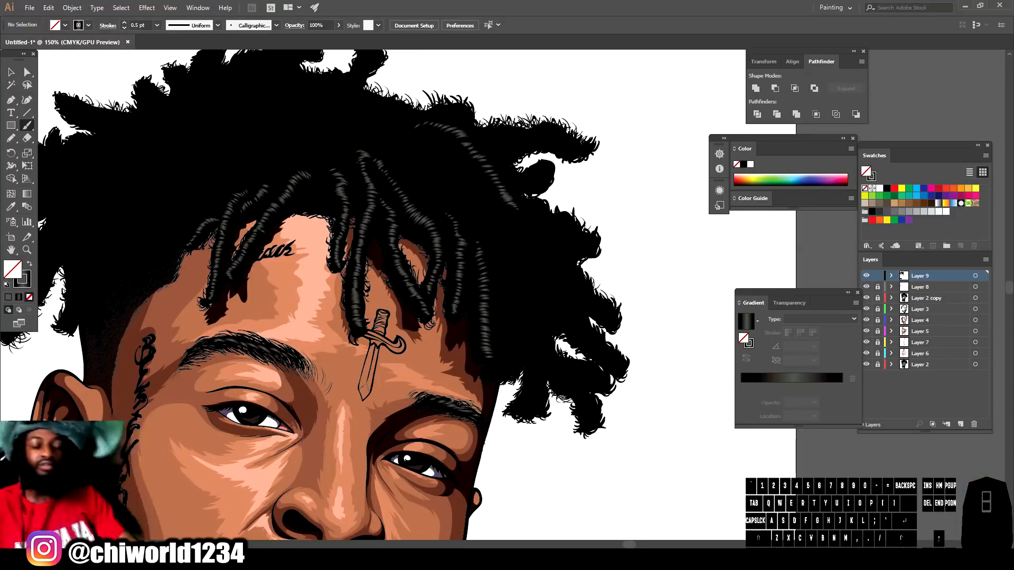
pyautogui.scroll(-1, 422, 301)
pyautogui.scroll(2, 422, 301)
pyautogui.moveTo(589, 279)
pyautogui.mouseDown()
pyautogui.moveTo(512, 184)
pyautogui.moveTo(461, 168)
pyautogui.moveTo(477, 154)
pyautogui.moveTo(466, 147)
pyautogui.moveTo(472, 126)
pyautogui.moveTo(411, 84)
pyautogui.mouseUp()
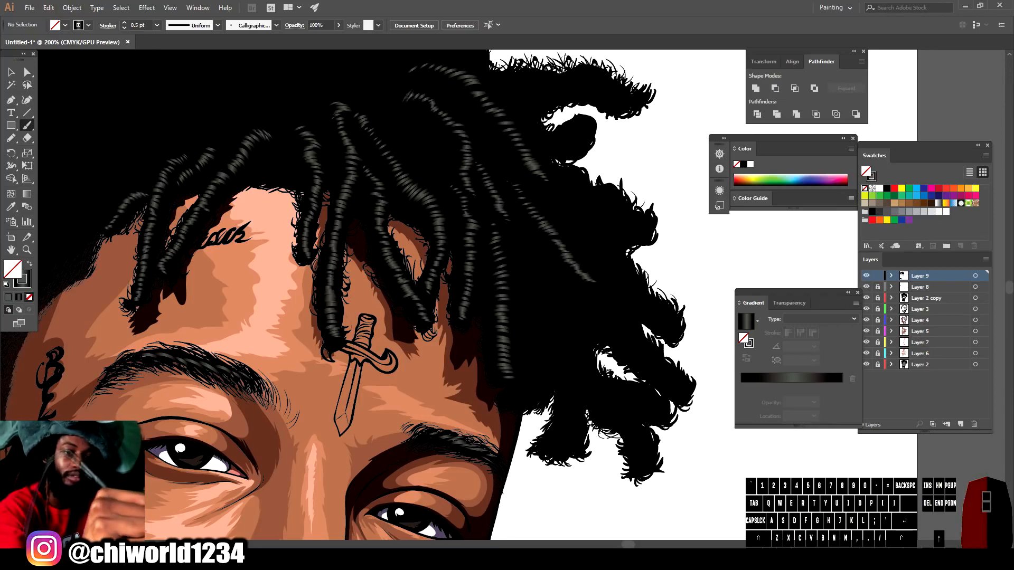
pyautogui.hotkey('ctrl', '-')
pyautogui.hotkey('ctrl', '-')
pyautogui.hotkey('ctrl', '-')
pyautogui.hscroll(-1, 585, 512)
pyautogui.hotkey('ctrl', '-')
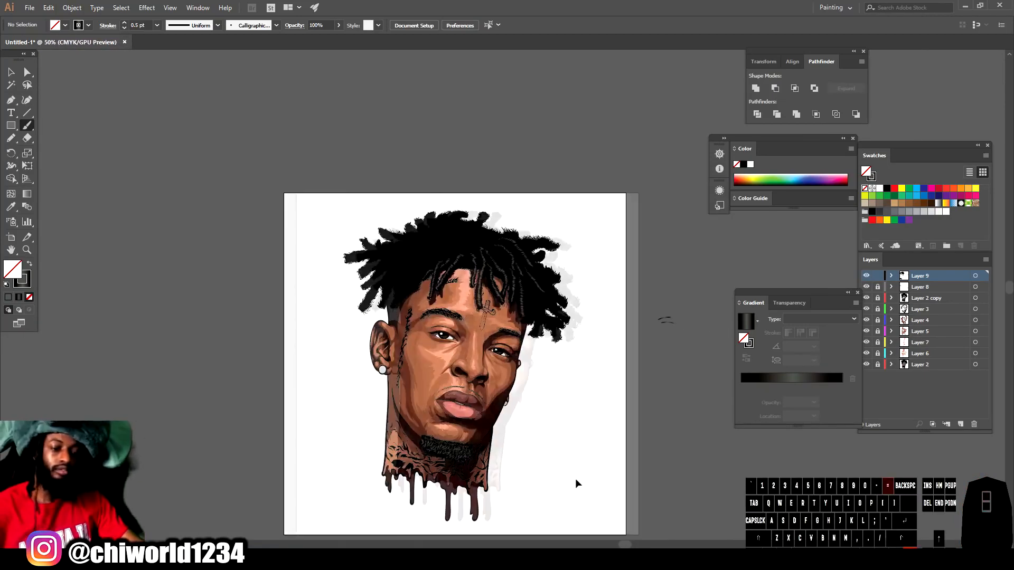
# - Paint banded dreadlock strands across the top center of the hair, including the one reaching the upright tuft
pyautogui.hotkey('ctrl', '=')
pyautogui.hotkey('ctrl', '=')
pyautogui.hotkey('ctrl', '=')
pyautogui.hscroll(-3, 576, 478)
pyautogui.scroll(2, 579, 476)
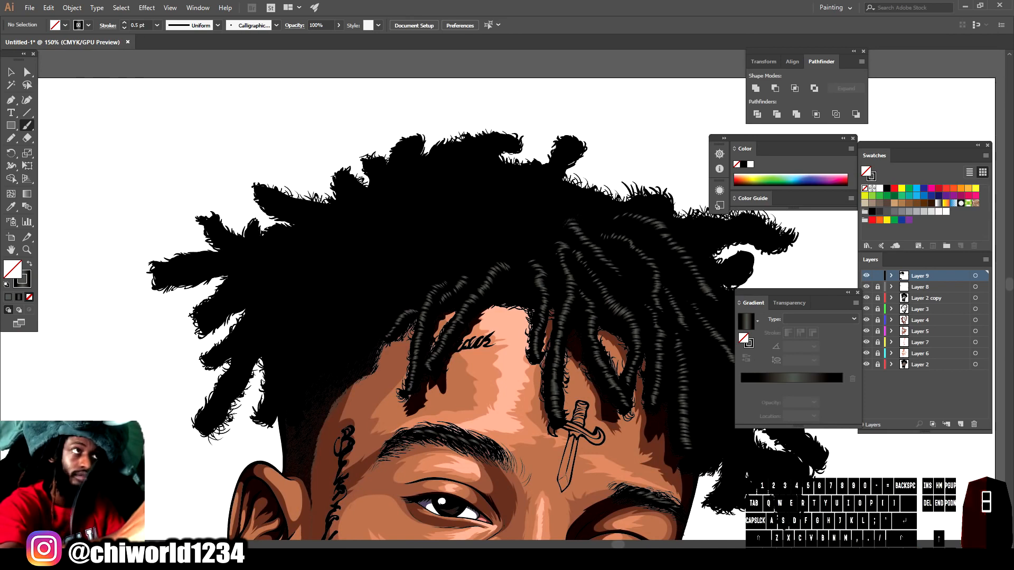
pyautogui.moveTo(521, 266); pyautogui.dragTo(521, 227)
pyautogui.moveTo(515, 189); pyautogui.dragTo(482, 168)
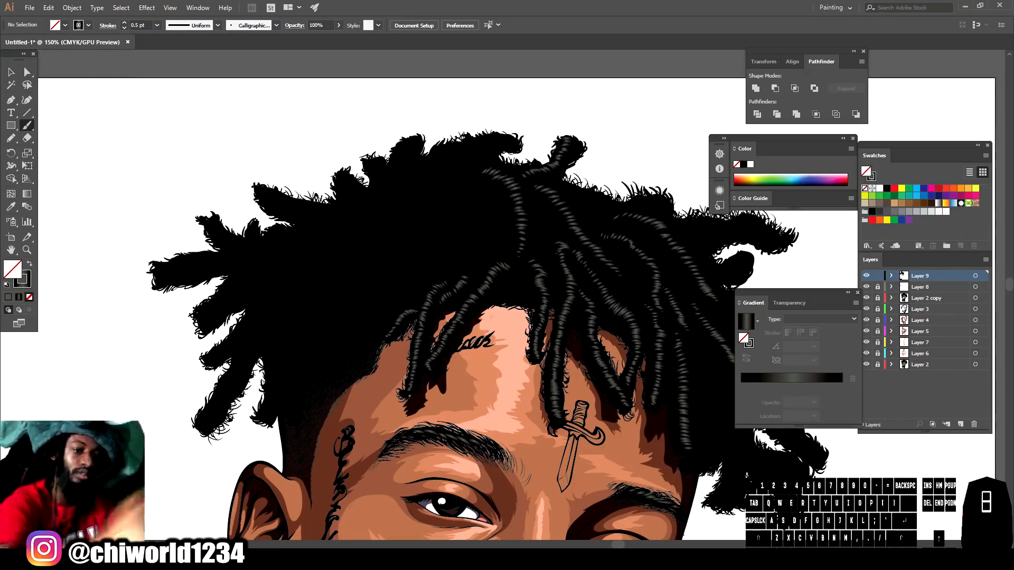
# - Paint banded dreadlock strands over the left side of the hair, rising from the temple toward the crown
pyautogui.hotkey('ctrl', '-')
pyautogui.hotkey('ctrl', '-')
pyautogui.hotkey('ctrl', '-')
pyautogui.scroll(-1, 690, 477)
pyautogui.hotkey('ctrl', '=')
pyautogui.hotkey('ctrl', '=')
pyautogui.hotkey('ctrl', '=')
pyautogui.hscroll(-2, 597, 413)
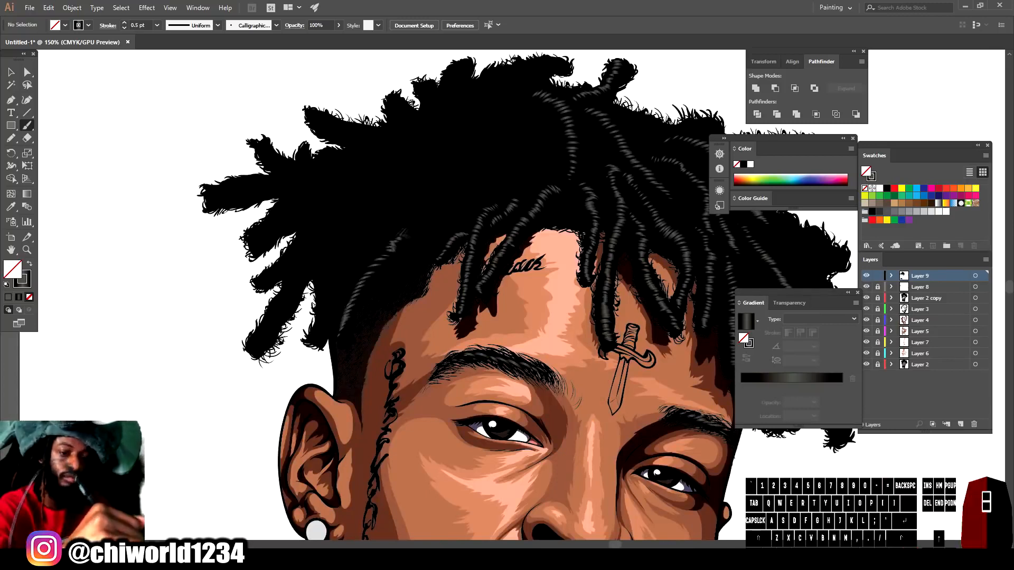
pyautogui.moveTo(425, 228); pyautogui.dragTo(477, 156)
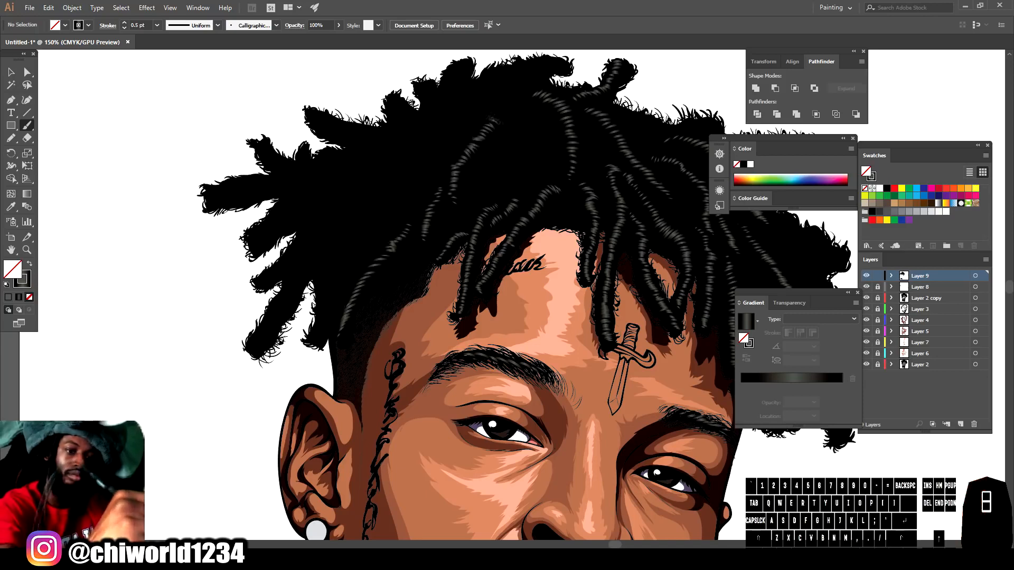
pyautogui.moveTo(333, 292); pyautogui.dragTo(328, 302)
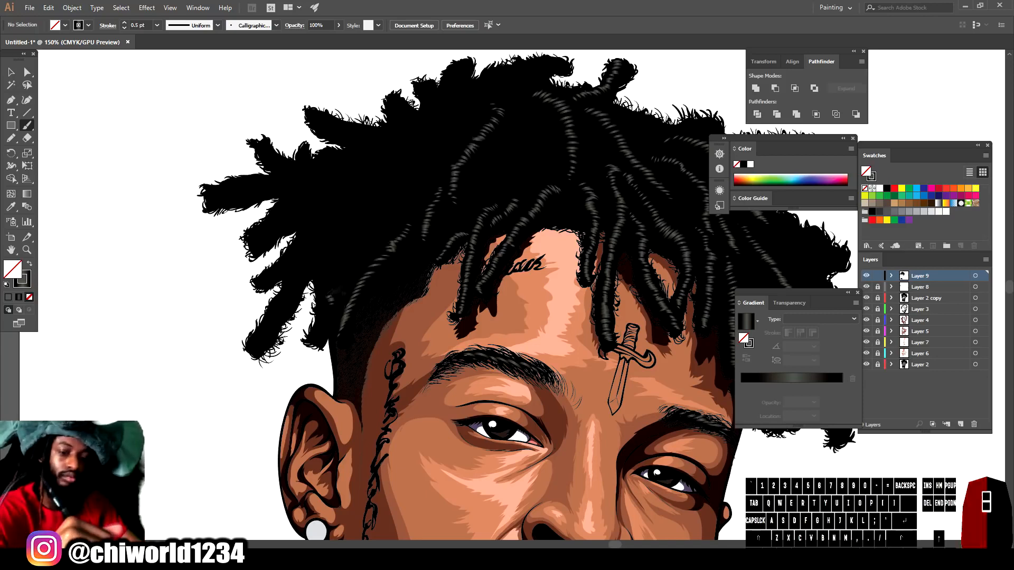
pyautogui.moveTo(362, 229)
pyautogui.mouseDown()
pyautogui.moveTo(394, 171)
pyautogui.moveTo(365, 200)
pyautogui.moveTo(395, 173)
pyautogui.mouseUp()
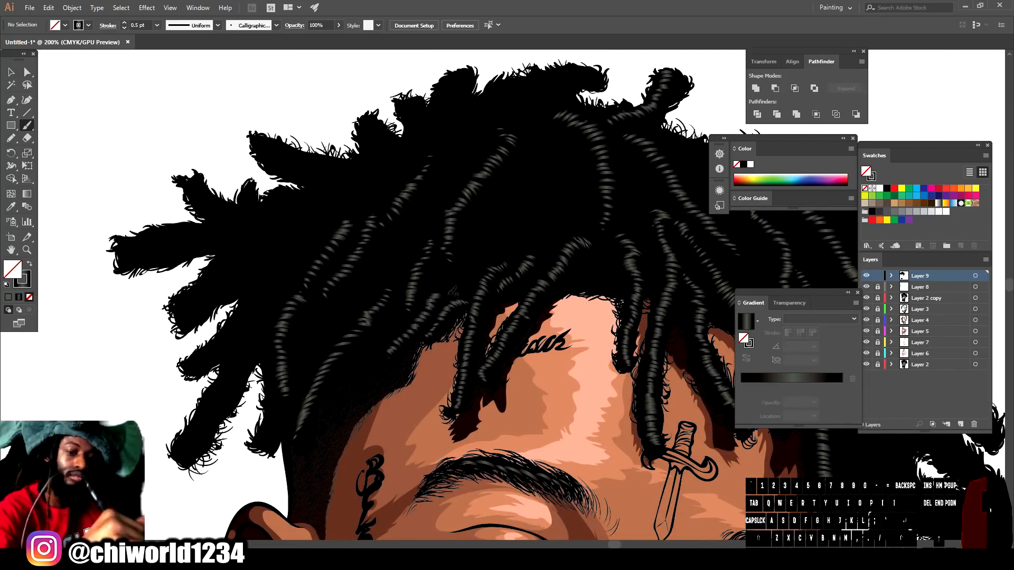
# - Fill the black area above the left forehead with two more banded dreadlock strands slanting up toward the crown
pyautogui.moveTo(438, 283); pyautogui.dragTo(449, 290)
pyautogui.moveTo(456, 267)
pyautogui.mouseDown()
pyautogui.moveTo(469, 274)
pyautogui.moveTo(475, 263)
pyautogui.mouseUp()
pyautogui.moveTo(477, 244); pyautogui.dragTo(504, 242)
pyautogui.moveTo(504, 224)
pyautogui.mouseDown()
pyautogui.moveTo(515, 231)
pyautogui.moveTo(489, 218)
pyautogui.mouseUp()
pyautogui.moveTo(487, 206); pyautogui.dragTo(506, 210)
pyautogui.moveTo(510, 197); pyautogui.dragTo(519, 204)
pyautogui.moveTo(519, 191); pyautogui.dragTo(535, 196)
pyautogui.moveTo(532, 186)
pyautogui.mouseDown()
pyautogui.moveTo(539, 193)
pyautogui.moveTo(530, 198)
pyautogui.mouseUp()
pyautogui.moveTo(510, 194); pyautogui.dragTo(521, 202)
pyautogui.moveTo(490, 211); pyautogui.dragTo(498, 220)
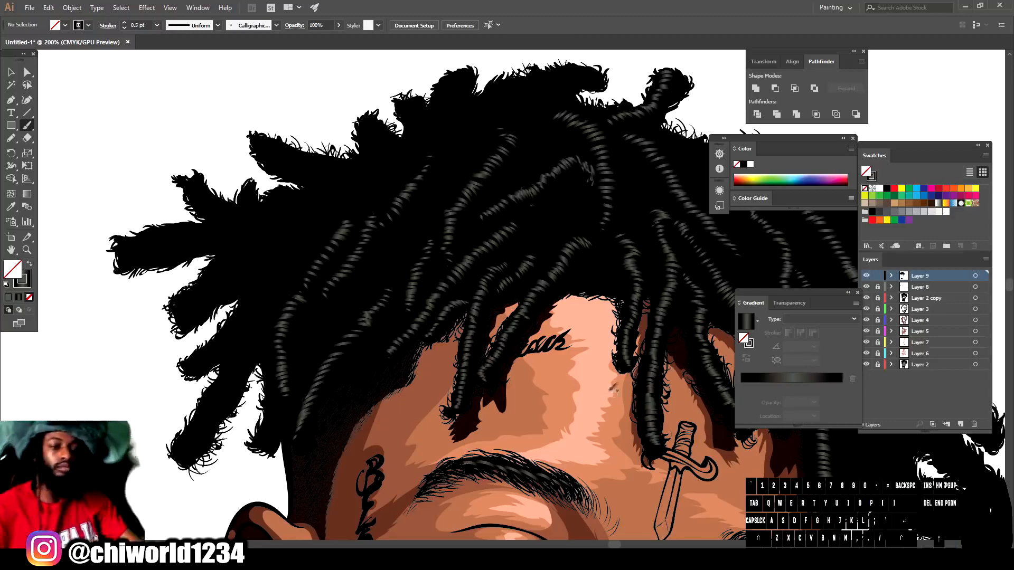
# - Paint a long banded dreadlock strand running down the right side of the hair with short stacked strokes
pyautogui.hotkey('ctrl', '-')
pyautogui.hotkey('ctrl', '-')
pyautogui.hotkey('ctrl', '-')
pyautogui.hotkey('ctrl', '-')
pyautogui.scroll(4, 616, 364)
pyautogui.scroll(-1, 528, 327)
pyautogui.moveTo(461, 363); pyautogui.dragTo(471, 361)
pyautogui.moveTo(462, 353); pyautogui.dragTo(473, 356)
pyautogui.moveTo(464, 347); pyautogui.dragTo(474, 350)
pyautogui.moveTo(466, 342); pyautogui.dragTo(476, 340)
pyautogui.moveTo(467, 332); pyautogui.dragTo(477, 335)
pyautogui.moveTo(466, 323); pyautogui.dragTo(475, 327)
pyautogui.moveTo(480, 310)
pyautogui.mouseDown()
pyautogui.moveTo(490, 314)
pyautogui.moveTo(482, 290)
pyautogui.mouseUp()
pyautogui.moveTo(472, 282); pyautogui.dragTo(482, 281)
pyautogui.moveTo(469, 276); pyautogui.dragTo(480, 274)
pyautogui.moveTo(465, 272); pyautogui.dragTo(474, 266)
pyautogui.moveTo(461, 268); pyautogui.dragTo(470, 263)
# - Paint further banded strands on the dreadlocks hanging beside the right temple, working from the tips up toward the crown
pyautogui.moveTo(497, 410); pyautogui.dragTo(511, 410)
pyautogui.moveTo(498, 393)
pyautogui.mouseDown()
pyautogui.moveTo(513, 394)
pyautogui.moveTo(512, 378)
pyautogui.mouseUp()
pyautogui.moveTo(500, 361); pyautogui.dragTo(511, 362)
pyautogui.moveTo(505, 307); pyautogui.dragTo(517, 308)
pyautogui.moveTo(505, 300)
pyautogui.mouseDown()
pyautogui.moveTo(516, 300)
pyautogui.moveTo(513, 285)
pyautogui.mouseUp()
pyautogui.moveTo(490, 262)
pyautogui.mouseDown()
pyautogui.moveTo(503, 259)
pyautogui.moveTo(491, 246)
pyautogui.mouseUp()
pyautogui.moveTo(469, 236)
pyautogui.mouseDown()
pyautogui.moveTo(496, 219)
pyautogui.moveTo(471, 210)
pyautogui.mouseUp()
pyautogui.moveTo(453, 200); pyautogui.dragTo(469, 194)
pyautogui.hotkey('ctrl', '-')
pyautogui.hotkey('ctrl', '-')
pyautogui.hotkey('ctrl', '-')
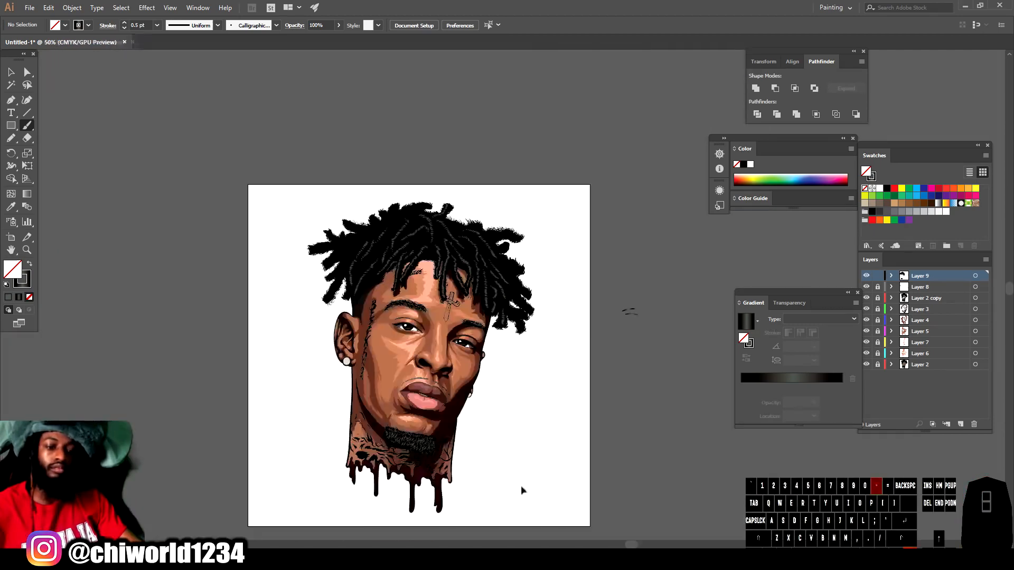
# - Paint banded strokes on the outer dreadlocks at the lower right of the hair
pyautogui.hotkey('ctrl', '+')
pyautogui.hotkey('ctrl', '+')
pyautogui.moveTo(437, 180); pyautogui.dragTo(421, 167)
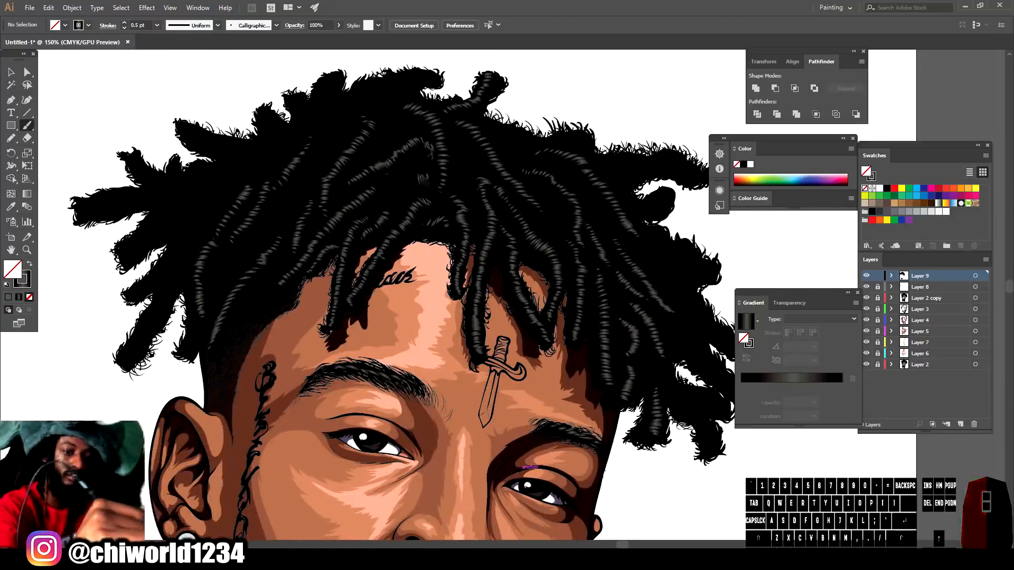
pyautogui.hotkey('ctrl', '-')
pyautogui.hotkey('ctrl', '-')
pyautogui.hotkey('ctrl', '-')
pyautogui.moveTo(614, 486); pyautogui.dragTo(532, 470)
pyautogui.hotkey('ctrl', '+')
pyautogui.hotkey('ctrl', '+')
pyautogui.hotkey('ctrl', '+')
pyautogui.hotkey('ctrl', '+')
pyautogui.moveTo(469, 429); pyautogui.dragTo(460, 426)
pyautogui.moveTo(468, 418); pyautogui.dragTo(449, 403)
pyautogui.moveTo(457, 374)
pyautogui.mouseDown()
pyautogui.moveTo(468, 365)
pyautogui.moveTo(424, 367)
pyautogui.mouseUp()
pyautogui.moveTo(502, 351); pyautogui.dragTo(492, 361)
pyautogui.moveTo(479, 333)
pyautogui.mouseDown()
pyautogui.moveTo(468, 342)
pyautogui.moveTo(453, 328)
pyautogui.mouseUp()
pyautogui.moveTo(445, 298)
pyautogui.mouseDown()
pyautogui.moveTo(434, 307)
pyautogui.moveTo(421, 290)
pyautogui.mouseUp()
pyautogui.moveTo(415, 273); pyautogui.dragTo(407, 281)
# - Continue the banded strokes along the outer dreadlocks on the middle and upper right of the hair
pyautogui.moveTo(484, 285); pyautogui.dragTo(475, 293)
pyautogui.moveTo(465, 272); pyautogui.dragTo(447, 270)
pyautogui.moveTo(438, 248); pyautogui.dragTo(427, 258)
pyautogui.moveTo(425, 223); pyautogui.dragTo(413, 232)
pyautogui.moveTo(402, 202); pyautogui.dragTo(391, 211)
pyautogui.moveTo(461, 193); pyautogui.dragTo(451, 201)
pyautogui.moveTo(444, 189)
pyautogui.mouseDown()
pyautogui.moveTo(430, 198)
pyautogui.moveTo(420, 189)
pyautogui.mouseUp()
pyautogui.moveTo(403, 158); pyautogui.dragTo(396, 168)
pyautogui.hotkey('ctrl', '-')
pyautogui.hotkey('ctrl', '-')
pyautogui.hotkey('ctrl', '=')
pyautogui.hotkey('ctrl', '=')
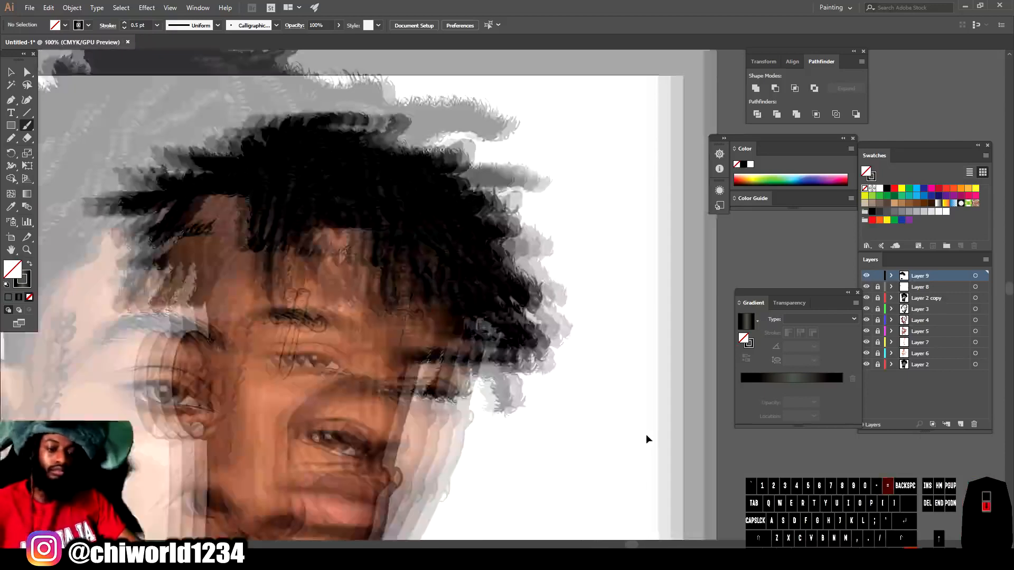
pyautogui.hotkey('ctrl', 'z')
pyautogui.moveTo(508, 255); pyautogui.dragTo(507, 271)
pyautogui.moveTo(502, 258); pyautogui.dragTo(501, 273)
pyautogui.moveTo(494, 259); pyautogui.dragTo(486, 278)
pyautogui.hotkey('ctrl', 'z')
pyautogui.moveTo(478, 261)
pyautogui.mouseDown()
pyautogui.moveTo(478, 278)
pyautogui.moveTo(500, 269)
pyautogui.mouseUp()
pyautogui.hotkey('ctrl', 'z')
pyautogui.hotkey('ctrl', 'z')
pyautogui.hotkey('ctrl', 'z')
# - Paint banded strokes on the two dreadlock tips sticking out at the upper right of the hair
pyautogui.moveTo(486, 255)
pyautogui.mouseDown()
pyautogui.moveTo(483, 268)
pyautogui.moveTo(468, 267)
pyautogui.mouseUp()
pyautogui.moveTo(520, 238); pyautogui.dragTo(507, 256)
pyautogui.moveTo(552, 209); pyautogui.dragTo(544, 215)
pyautogui.moveTo(522, 196); pyautogui.dragTo(520, 212)
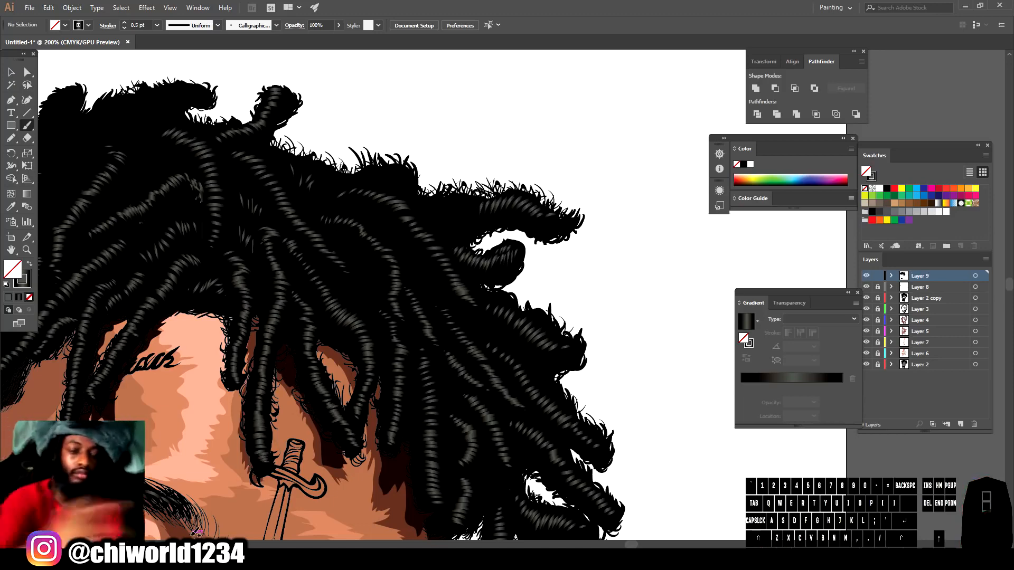
pyautogui.hotkey('ctrl', '-')
pyautogui.hotkey('ctrl', '-')
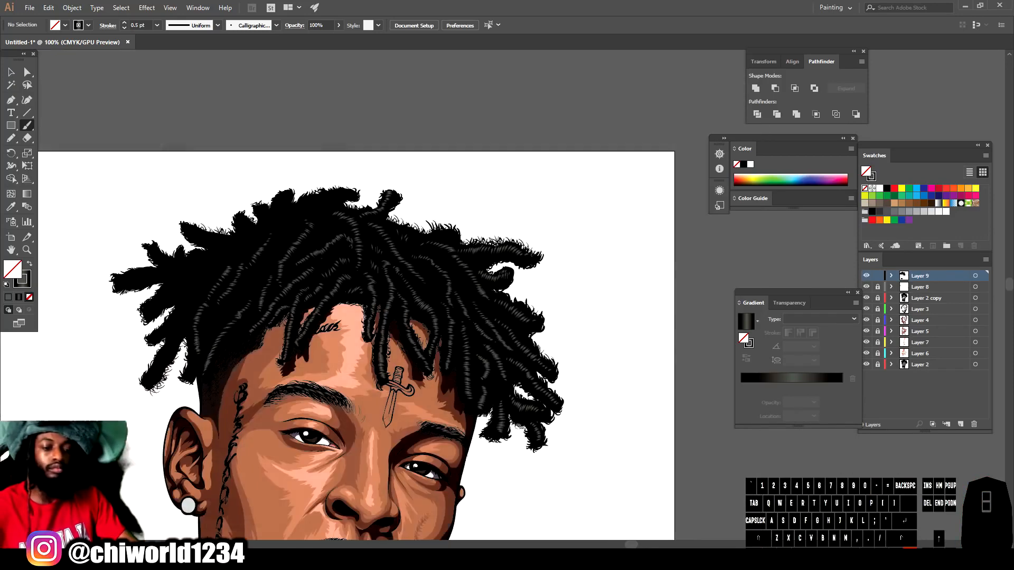
# - Paint a banded strand on the short tuft along the upper-right hair edge and undo the last stroke
pyautogui.hotkey('ctrl', '=')
pyautogui.hotkey('ctrl', '=')
pyautogui.hscroll(-3, 428, 493)
pyautogui.moveTo(560, 172); pyautogui.dragTo(563, 187)
pyautogui.moveTo(546, 167)
pyautogui.mouseDown()
pyautogui.moveTo(551, 181)
pyautogui.moveTo(539, 185)
pyautogui.mouseUp()
pyautogui.moveTo(520, 174); pyautogui.dragTo(526, 185)
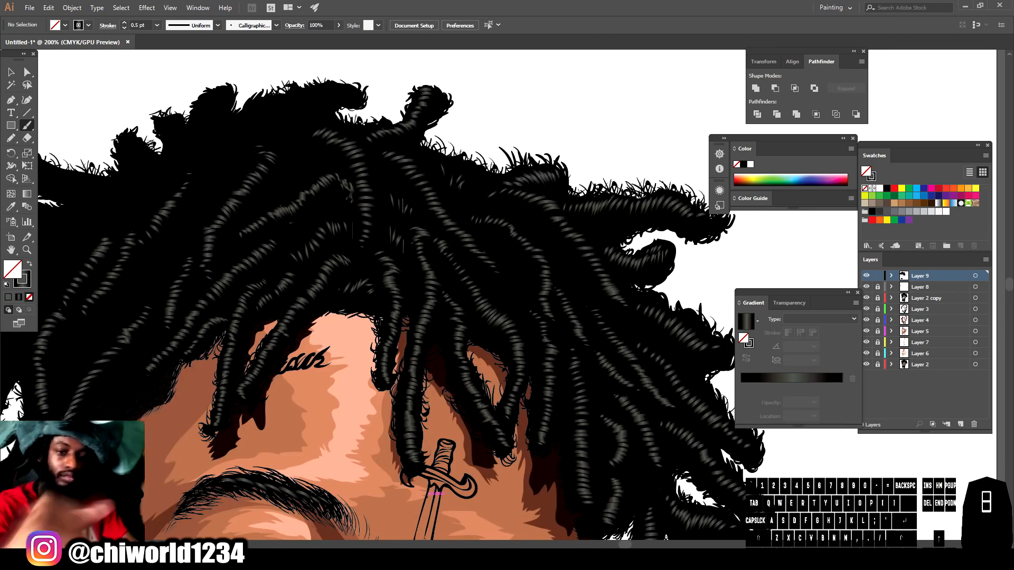
pyautogui.hotkey('ctrl', 'z')
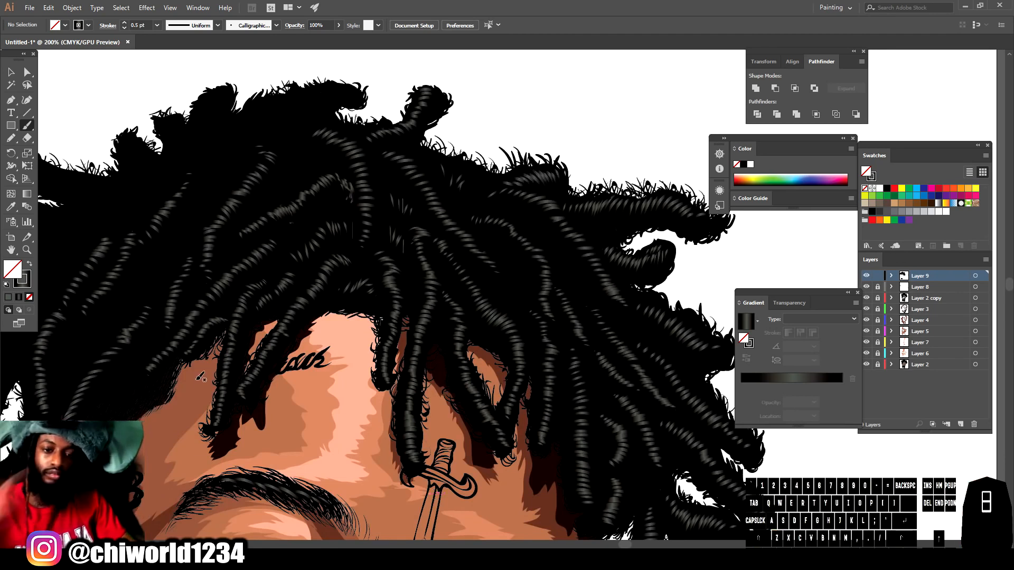
# - Paint banded strokes along the curved dreadlock at the top of the head, left of the upright tuft
pyautogui.moveTo(280, 106); pyautogui.dragTo(287, 117)
pyautogui.moveTo(286, 103); pyautogui.dragTo(294, 113)
pyautogui.moveTo(294, 100); pyautogui.dragTo(299, 110)
pyautogui.moveTo(301, 99); pyautogui.dragTo(306, 108)
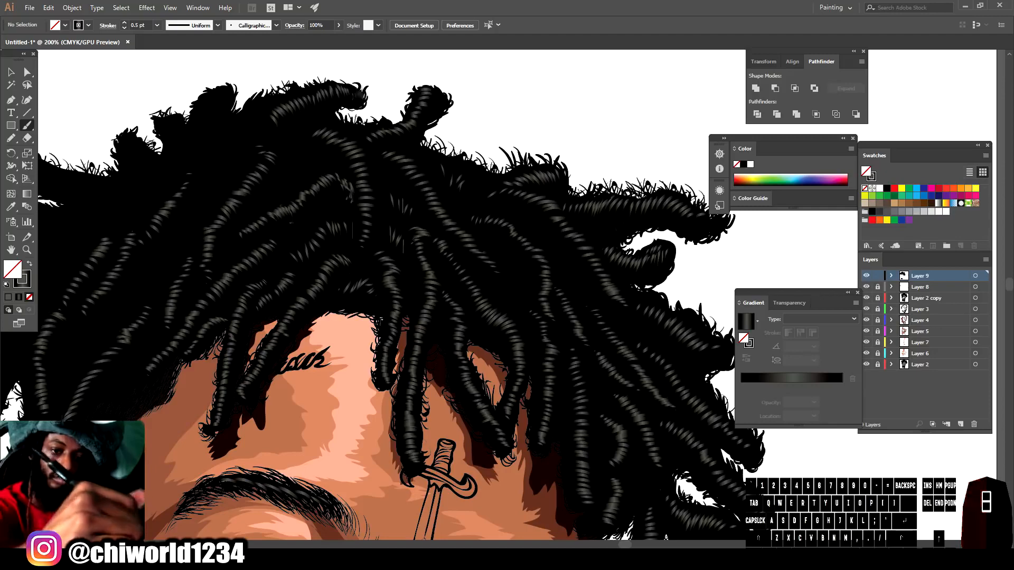
# - Paint a column of bands up the upright dreadlock at the upper left of the crown
pyautogui.moveTo(200, 148); pyautogui.dragTo(208, 149)
pyautogui.moveTo(201, 141); pyautogui.dragTo(210, 144)
pyautogui.moveTo(201, 135); pyautogui.dragTo(211, 137)
pyautogui.moveTo(202, 129); pyautogui.dragTo(212, 131)
pyautogui.moveTo(203, 123); pyautogui.dragTo(218, 111)
pyautogui.moveTo(209, 104); pyautogui.dragTo(220, 105)
pyautogui.moveTo(211, 97); pyautogui.dragTo(221, 98)
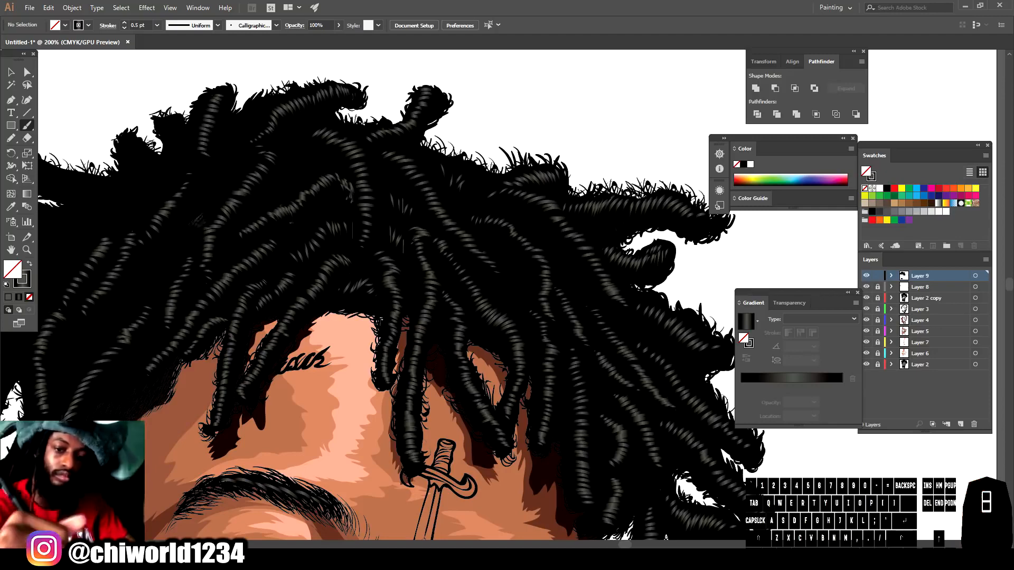
# - Fill the black gap at the center of the crown with a short banded strand
pyautogui.moveTo(294, 175); pyautogui.dragTo(302, 176)
pyautogui.moveTo(296, 168); pyautogui.dragTo(306, 170)
pyautogui.moveTo(297, 163); pyautogui.dragTo(307, 161)
pyautogui.moveTo(292, 155); pyautogui.dragTo(301, 150)
pyautogui.hotkey('ctrl', '-')
pyautogui.hotkey('ctrl', '-')
pyautogui.hotkey('ctrl', '-')
pyautogui.hotkey('ctrl', '-')
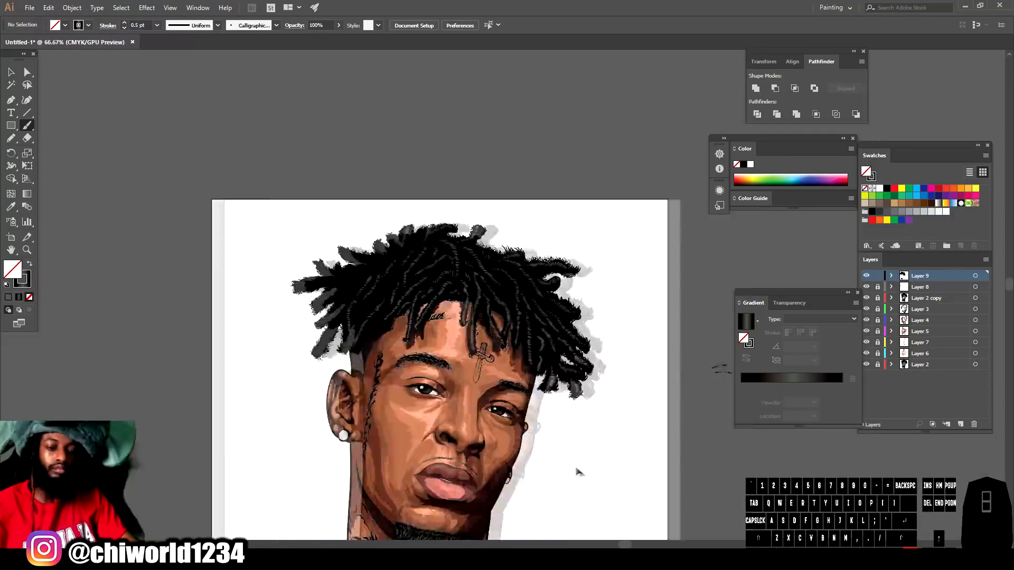
# - Paint banded strands over the dreadlocks fanning out along the left side of the hair, from the lower tips to the crown
pyautogui.hotkey('ctrl', '=')
pyautogui.hotkey('ctrl', '=')
pyautogui.hotkey('ctrl', '=')
pyautogui.hotkey('ctrl', '=')
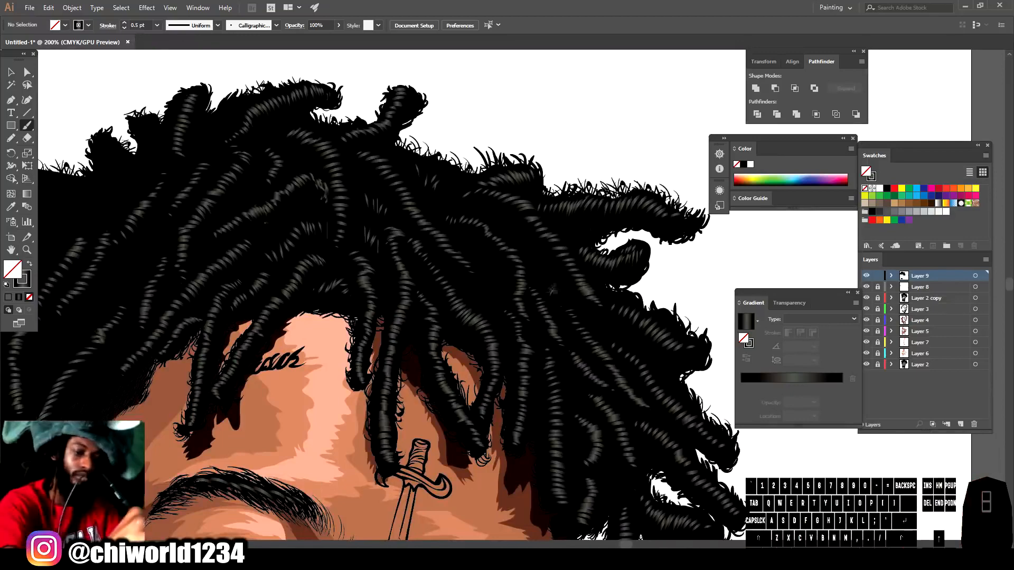
pyautogui.hotkey('ctrl', '-')
pyautogui.hotkey('ctrl', '-')
pyautogui.hotkey('ctrl', '-')
pyautogui.hotkey('ctrl', '-')
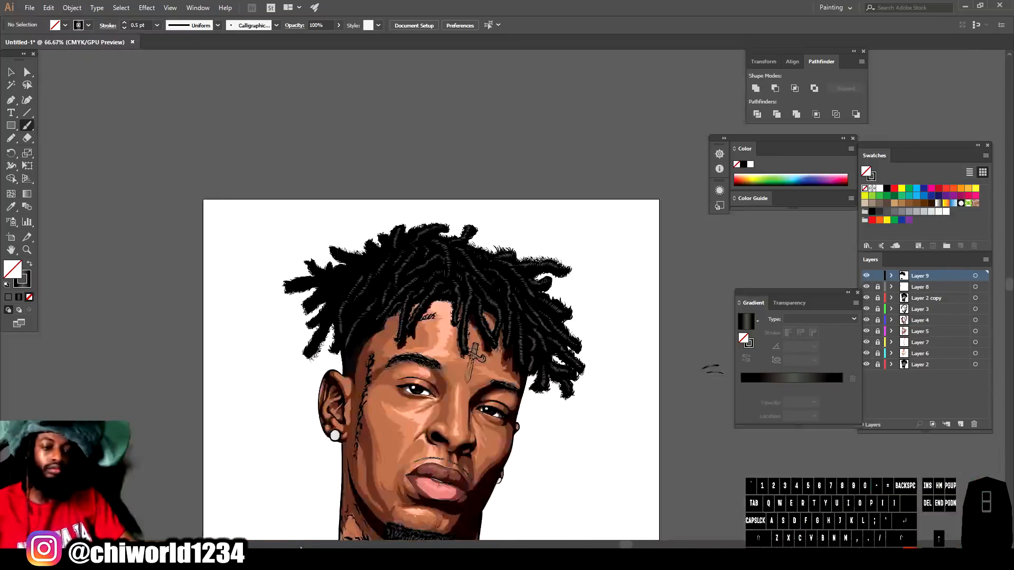
pyautogui.hotkey('ctrl', '=')
pyautogui.hotkey('ctrl', '=')
pyautogui.hotkey('ctrl', '=')
pyautogui.hotkey('ctrl', '=')
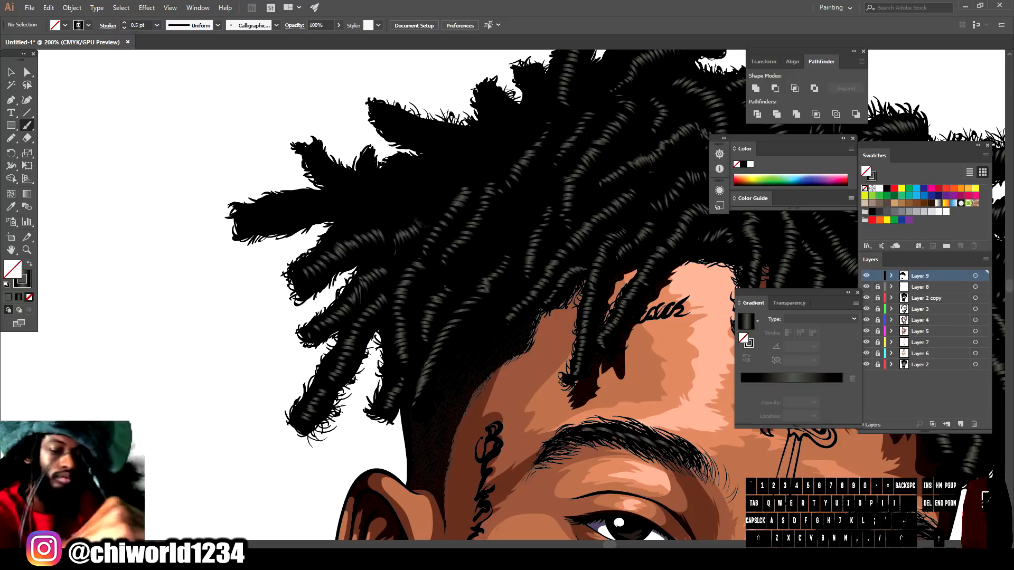
pyautogui.moveTo(251, 218)
pyautogui.mouseDown()
pyautogui.moveTo(385, 207)
pyautogui.moveTo(519, 136)
pyautogui.mouseUp()
pyautogui.moveTo(456, 136); pyautogui.dragTo(384, 117)
pyautogui.moveTo(370, 181)
pyautogui.mouseDown()
pyautogui.moveTo(346, 188)
pyautogui.moveTo(317, 158)
pyautogui.mouseUp()
pyautogui.moveTo(517, 121); pyautogui.dragTo(488, 99)
pyautogui.moveTo(427, 170); pyautogui.dragTo(365, 176)
pyautogui.moveTo(548, 109); pyautogui.dragTo(527, 76)
pyautogui.scroll(-3, 563, 398)
pyautogui.scroll(2, 564, 398)
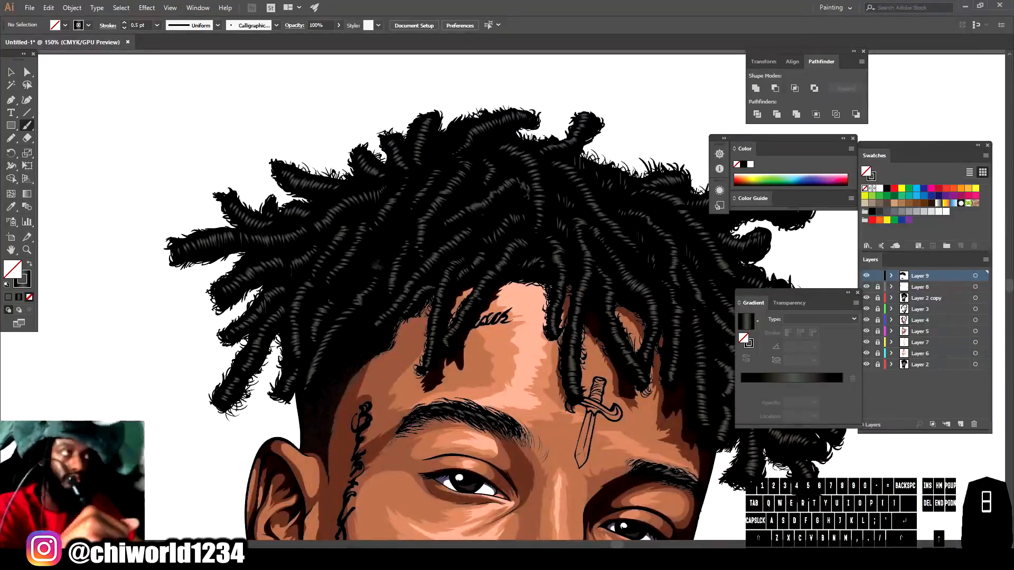
# - Set the brush stroke weight to 0.25 pt and paint fine curly hairs between the dreadlocks on the crown
pyautogui.click(156, 25)
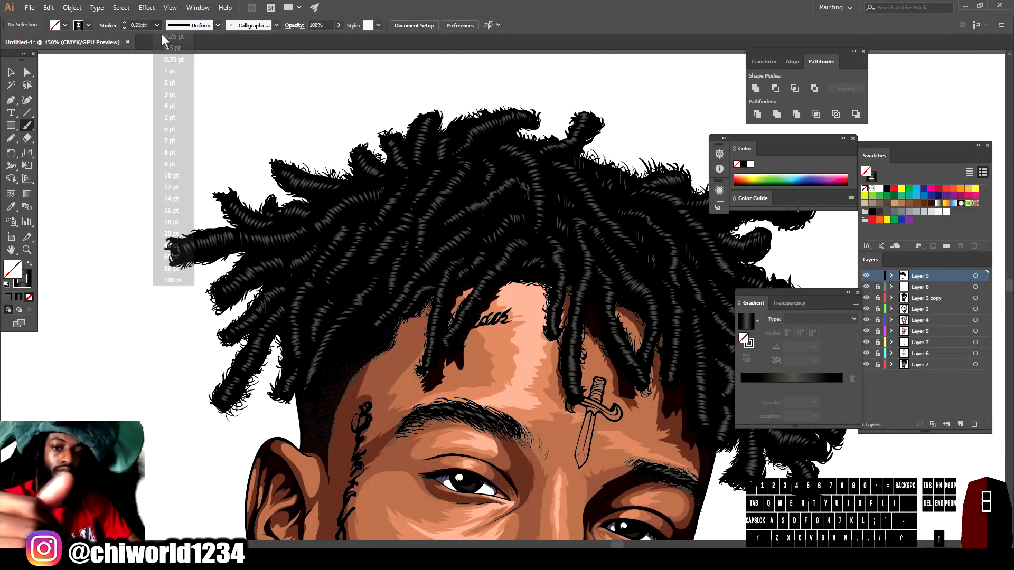
pyautogui.click(164, 36)
pyautogui.hotkey('ctrl', '-')
pyautogui.hotkey('ctrl', '+')
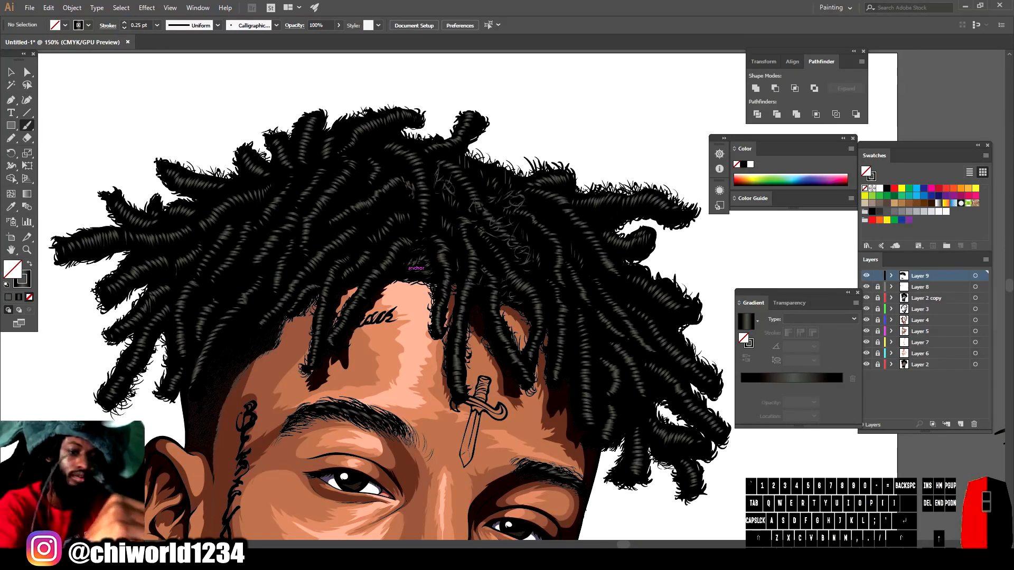
pyautogui.hotkey('ctrl', '-')
pyautogui.hotkey('ctrl', '+')
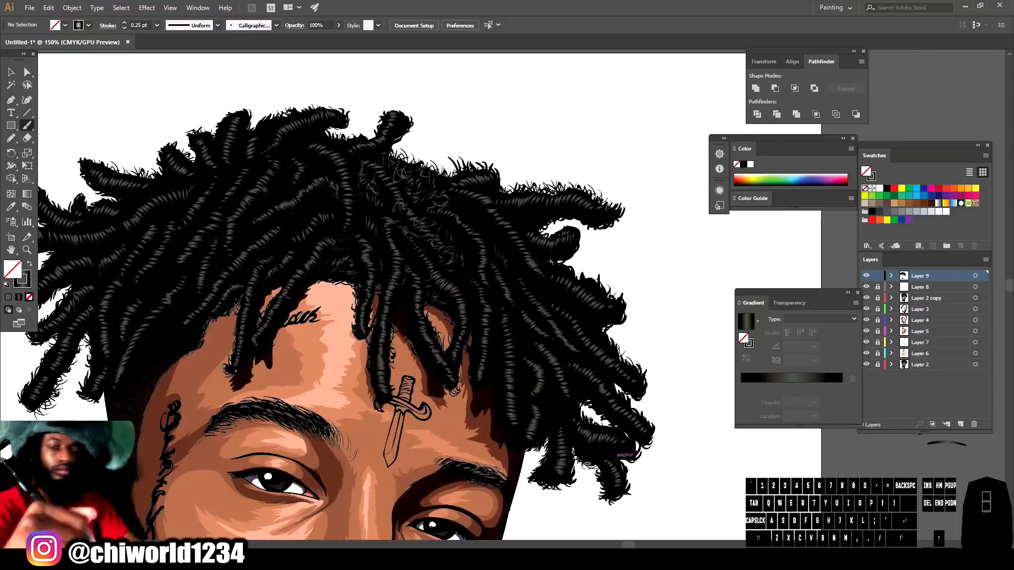
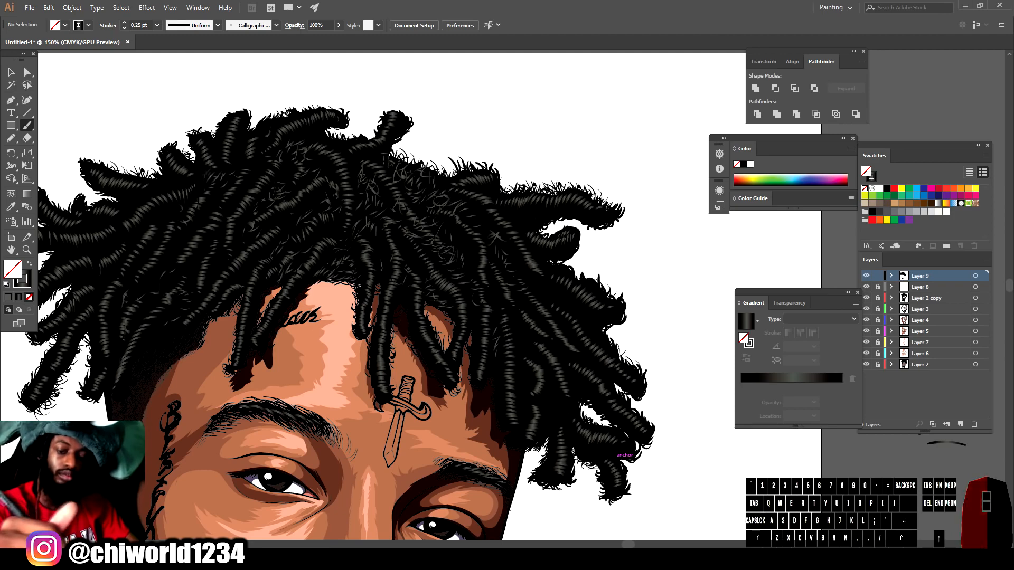
# - Add a new layer and place it directly beneath Layer 2 copy
pyautogui.hotkey('ctrl', '-')
pyautogui.hotkey('ctrl', '-')
pyautogui.hotkey('ctrl', '=')
pyautogui.hotkey('ctrl', '-')
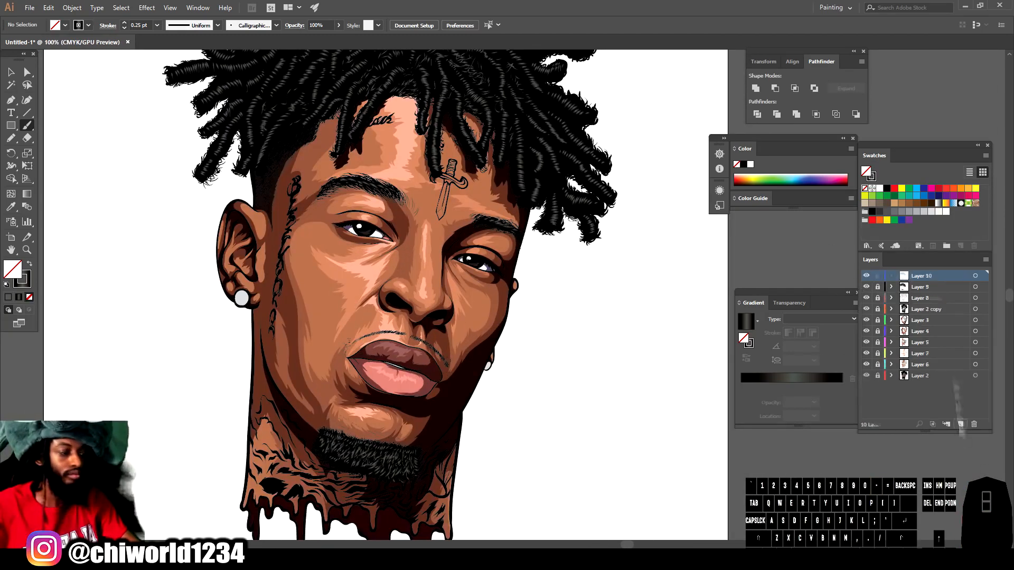
pyautogui.moveTo(922, 276); pyautogui.dragTo(921, 312)
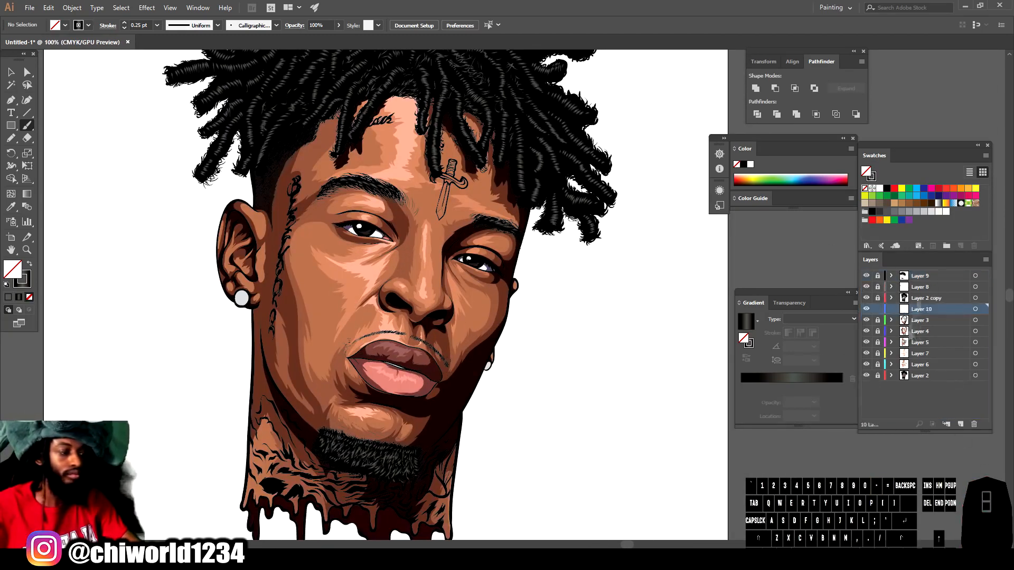
# - Restore the default fill and stroke, then pick a purple stroke color
pyautogui.click(7, 284)
pyautogui.doubleClick(22, 280)
pyautogui.moveTo(796, 473); pyautogui.dragTo(796, 435)
pyautogui.moveTo(715, 446); pyautogui.dragTo(713, 441)
pyautogui.press('Return')
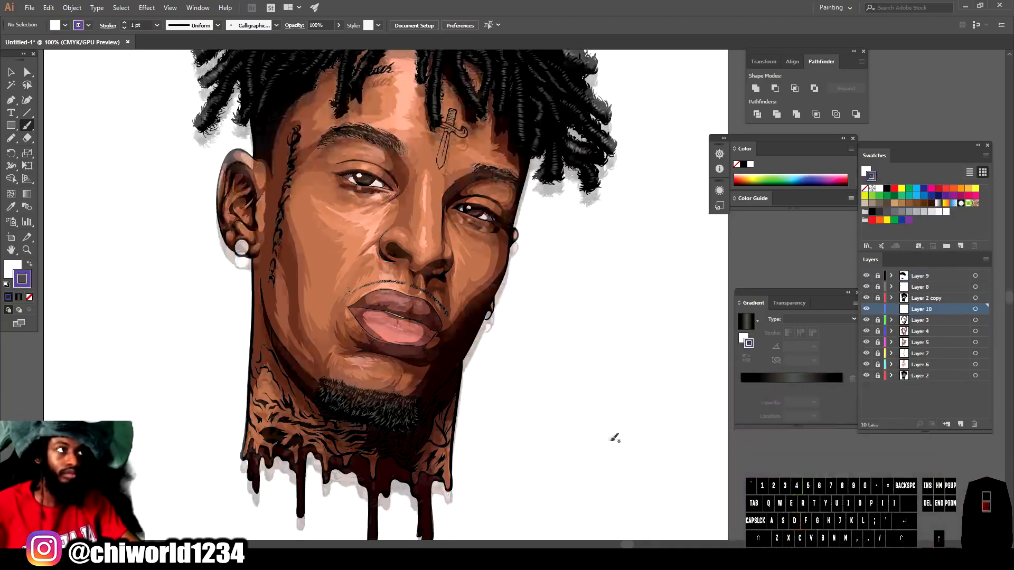
# - Paint a purple rim-light stroke along the right edge of the face, from the jaw up to the temple
pyautogui.scroll(3, 506, 436)
pyautogui.moveTo(353, 454)
pyautogui.mouseDown()
pyautogui.moveTo(282, 505)
pyautogui.moveTo(454, 309)
pyautogui.moveTo(549, 110)
pyautogui.mouseUp()
pyautogui.scroll(-3, 602, 228)
pyautogui.scroll(3, 602, 228)
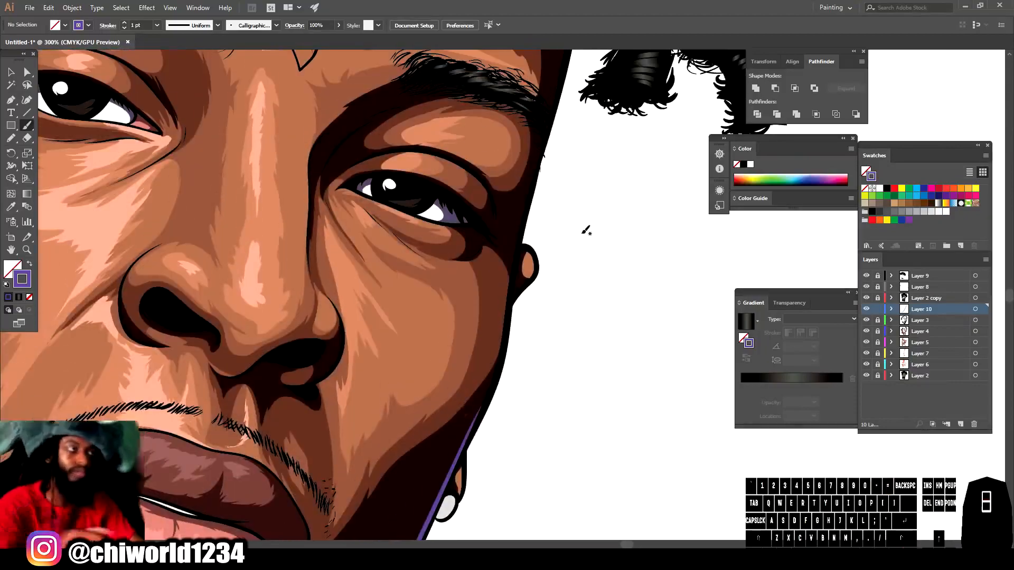
pyautogui.scroll(3, 534, 222)
pyautogui.scroll(1, 533, 221)
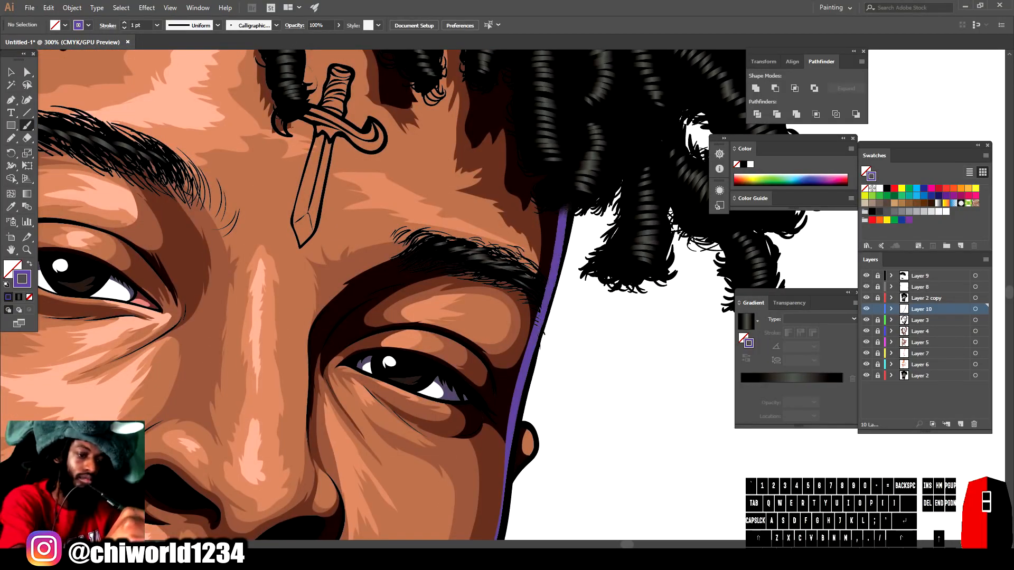
# - Paint small purple rim-light strokes on the right side of the nose and the outer corner of the right-hand eye
pyautogui.scroll(-3, 475, 370)
pyautogui.scroll(4, 443, 498)
pyautogui.scroll(2, 442, 499)
pyautogui.moveTo(454, 343); pyautogui.dragTo(496, 228)
pyautogui.hotkey('ctrl', '-')
pyautogui.hotkey('ctrl', '-')
pyautogui.hotkey('ctrl', '-')
pyautogui.scroll(4, 535, 484)
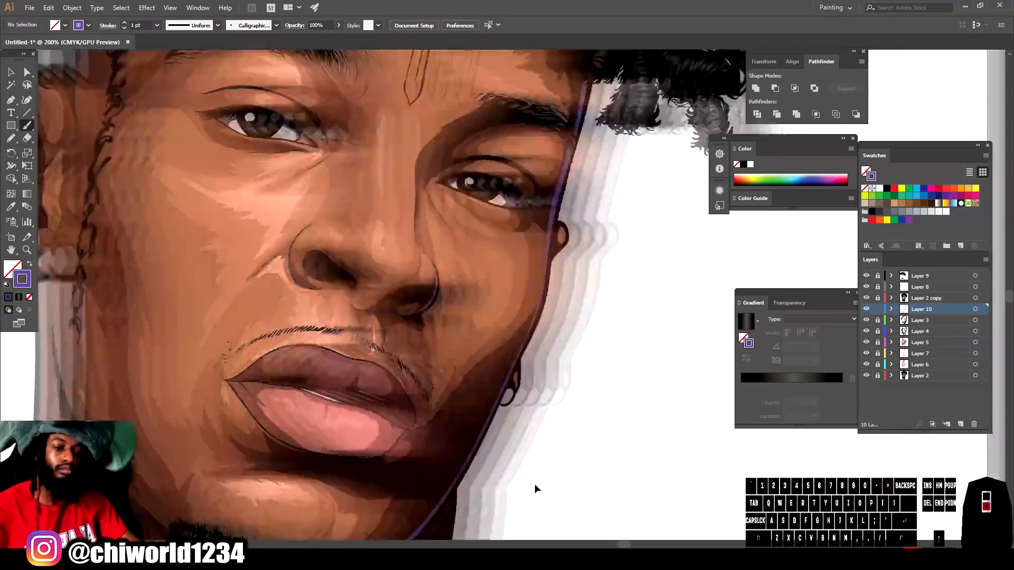
pyautogui.moveTo(561, 360); pyautogui.dragTo(564, 341)
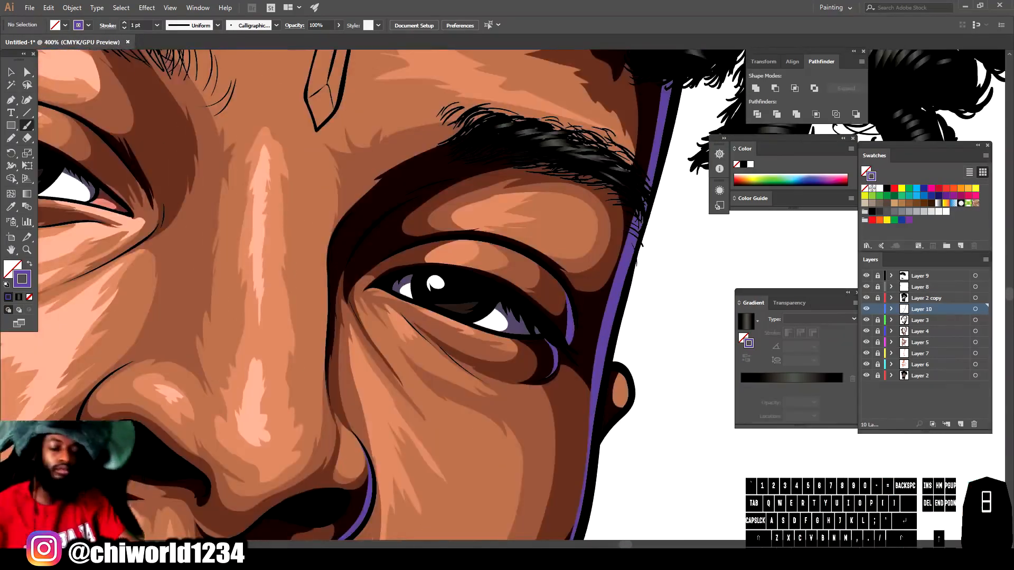
# - Paint a purple rim-light stroke up the right edge of the neck, from the drip to the jaw
pyautogui.hotkey('ctrl', '-')
pyautogui.hotkey('ctrl', '-')
pyautogui.hotkey('ctrl', '-')
pyautogui.scroll(-3, 463, 524)
pyautogui.hotkey('ctrl', '=')
pyautogui.hotkey('ctrl', '=')
pyautogui.moveTo(384, 511); pyautogui.dragTo(420, 174)
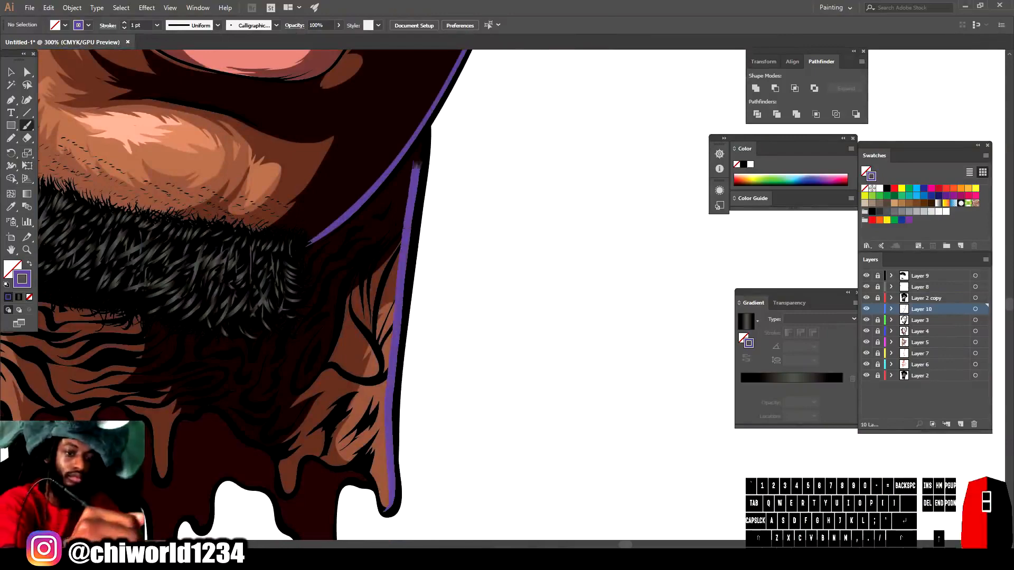
# - Paint purple rim-light strokes along the right outer edges of the upper and lower lips
pyautogui.hotkey('ctrl', '-')
pyautogui.hotkey('ctrl', '-')
pyautogui.hotkey('ctrl', '-')
pyautogui.hotkey('ctrl', '-')
pyautogui.hotkey('ctrl', '=')
pyautogui.hotkey('ctrl', '=')
pyautogui.hotkey('ctrl', '=')
pyautogui.hotkey('ctrl', '=')
pyautogui.hotkey('ctrl', '=')
pyautogui.moveTo(390, 376)
pyautogui.mouseDown()
pyautogui.moveTo(424, 356)
pyautogui.moveTo(453, 291)
pyautogui.mouseUp()
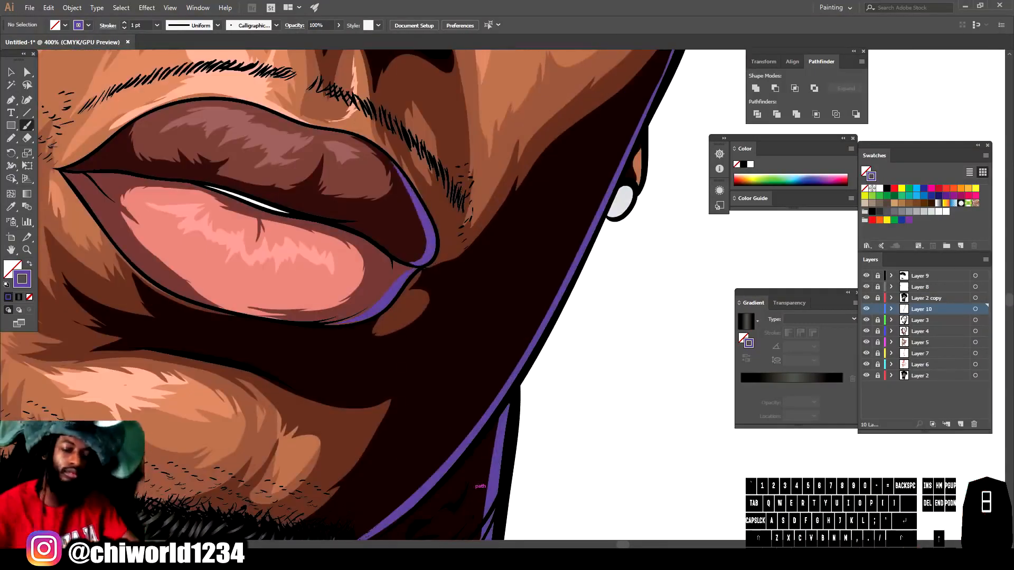
# - Paint a thin purple stroke along the line between the lips, toward the right corner of the mouth
pyautogui.hotkey('ctrl', '-')
pyautogui.hotkey('ctrl', '-')
pyautogui.hotkey('ctrl', '-')
pyautogui.hotkey('ctrl', '-')
pyautogui.hotkey('ctrl', '-')
pyautogui.hotkey('ctrl', '=')
pyautogui.hotkey('ctrl', '=')
pyautogui.hotkey('ctrl', '=')
pyautogui.hotkey('ctrl', '=')
pyautogui.hotkey('ctrl', '=')
pyautogui.hotkey('ctrl', '=')
pyautogui.moveTo(365, 289)
pyautogui.mouseDown()
pyautogui.moveTo(507, 316)
pyautogui.moveTo(587, 374)
pyautogui.mouseUp()
# - Add a new layer above Layer 2 copy and paint thin purple strokes over the outer lashes of the right-hand eye
pyautogui.hotkey('ctrl', '-')
pyautogui.hotkey('ctrl', '-')
pyautogui.hotkey('ctrl', '-')
pyautogui.hotkey('ctrl', '-')
pyautogui.hotkey('ctrl', '-')
pyautogui.hotkey('ctrl', '-')
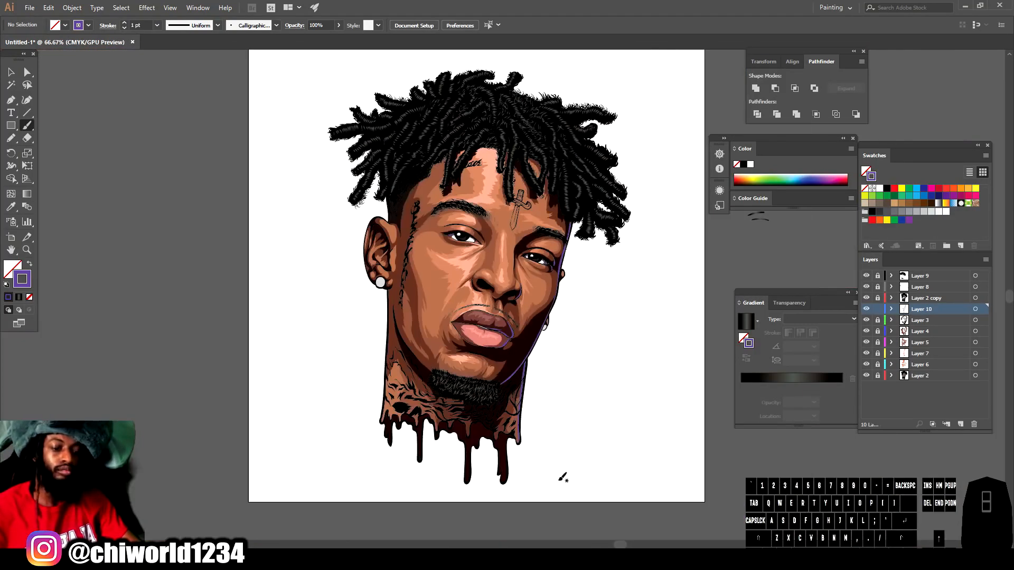
pyautogui.hotkey('ctrl', '=')
pyautogui.hotkey('ctrl', '=')
pyautogui.hotkey('ctrl', '=')
pyautogui.hotkey('ctrl', '=')
pyautogui.hotkey('ctrl', '=')
pyautogui.hotkey('ctrl', '=')
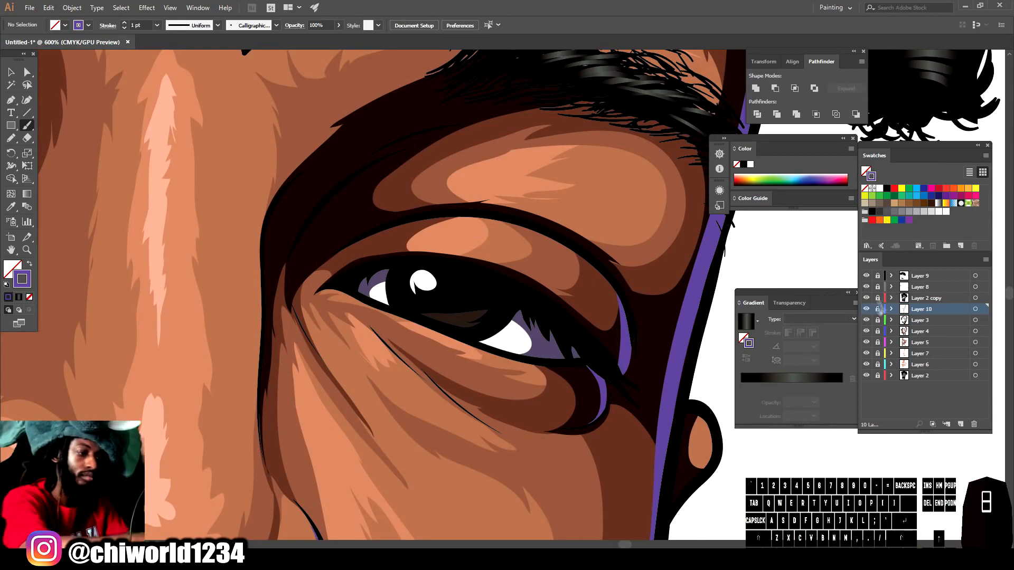
pyautogui.hotkey('ctrl', 'l')
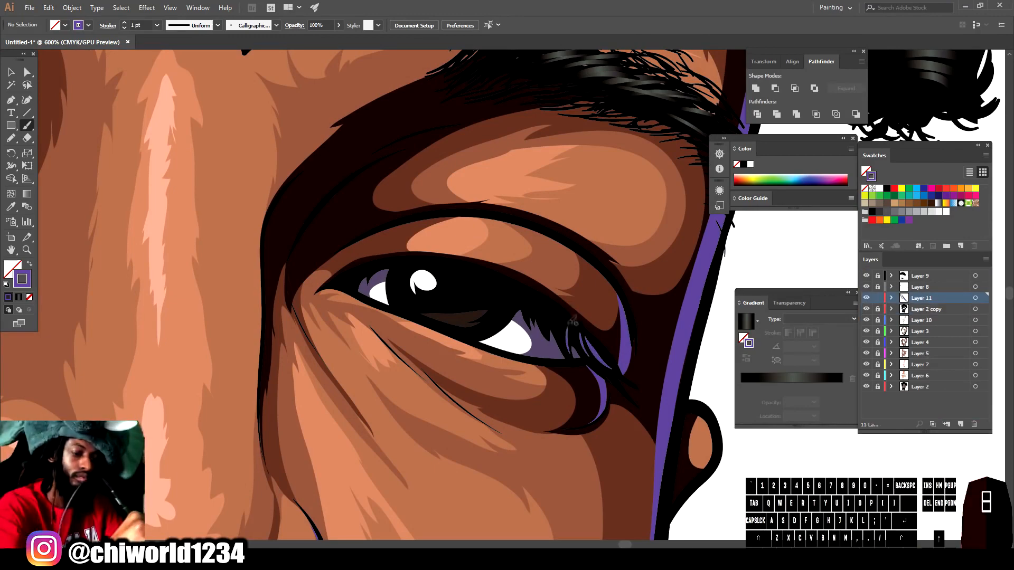
# - Lock the lash highlight layer, then add a new layer and place it directly below Layer 2 copy
pyautogui.hotkey('ctrl', '1')
pyautogui.hotkey('ctrl', '-')
pyautogui.hotkey('ctrl', '=')
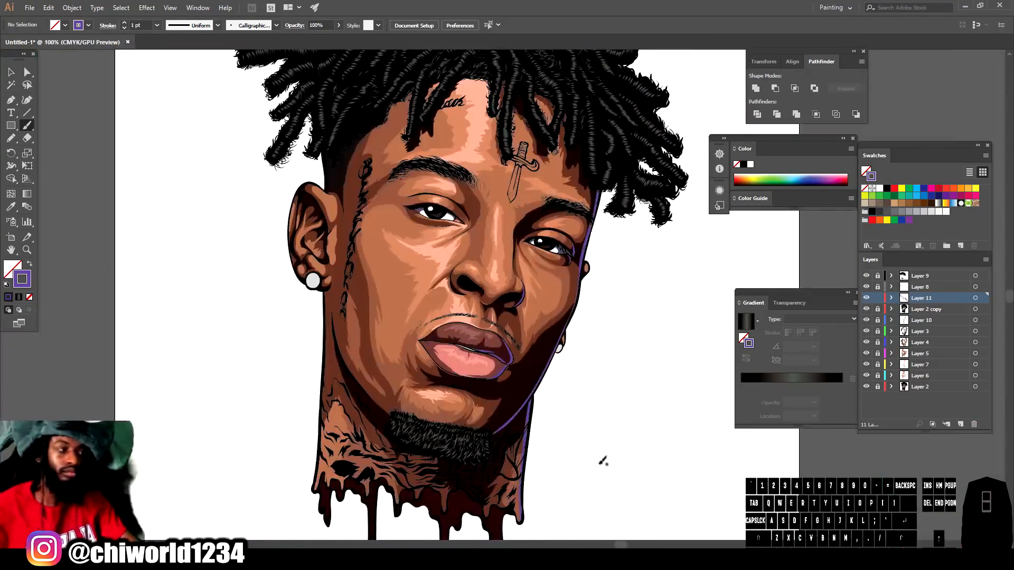
pyautogui.moveTo(516, 413); pyautogui.dragTo(542, 439)
pyautogui.click(877, 297)
pyautogui.click(960, 423)
pyautogui.moveTo(929, 298); pyautogui.dragTo(929, 325)
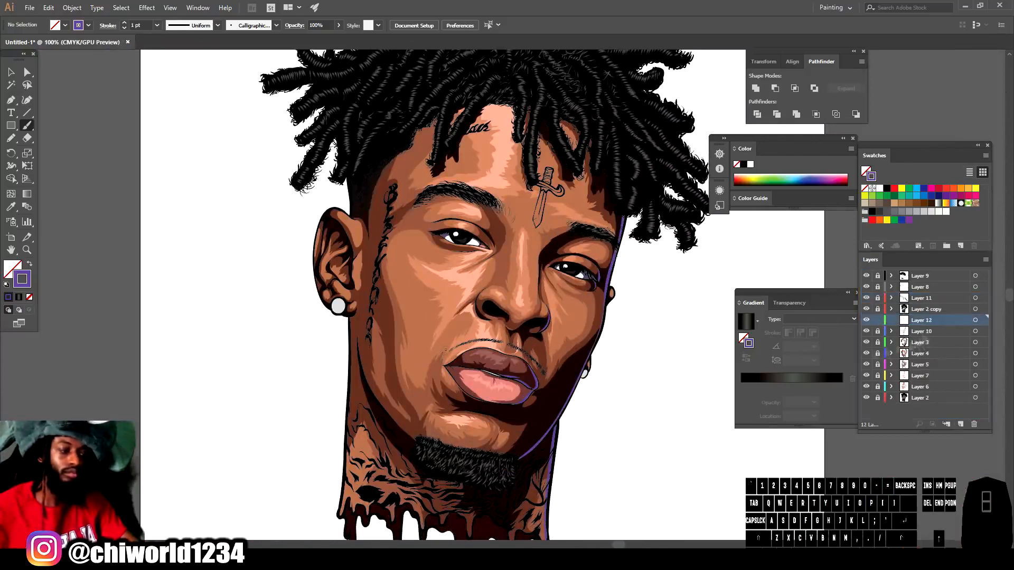
# - Restore the default fill and stroke, then pick a muted purple stroke color
pyautogui.scroll(6, 318, 295)
pyautogui.click(6, 285)
pyautogui.doubleClick(21, 278)
pyautogui.click(800, 446)
pyautogui.click(670, 466)
pyautogui.click(695, 455)
pyautogui.click(899, 402)
# - Draw freehand reflection shapes on the left-hand earring with the Pencil tool and give them the purple fill without a stroke
pyautogui.press('n')
pyautogui.moveTo(436, 430)
pyautogui.mouseDown()
pyautogui.moveTo(465, 411)
pyautogui.moveTo(483, 368)
pyautogui.moveTo(528, 383)
pyautogui.moveTo(449, 337)
pyautogui.moveTo(431, 393)
pyautogui.moveTo(442, 423)
pyautogui.mouseUp()
pyautogui.click(8, 74)
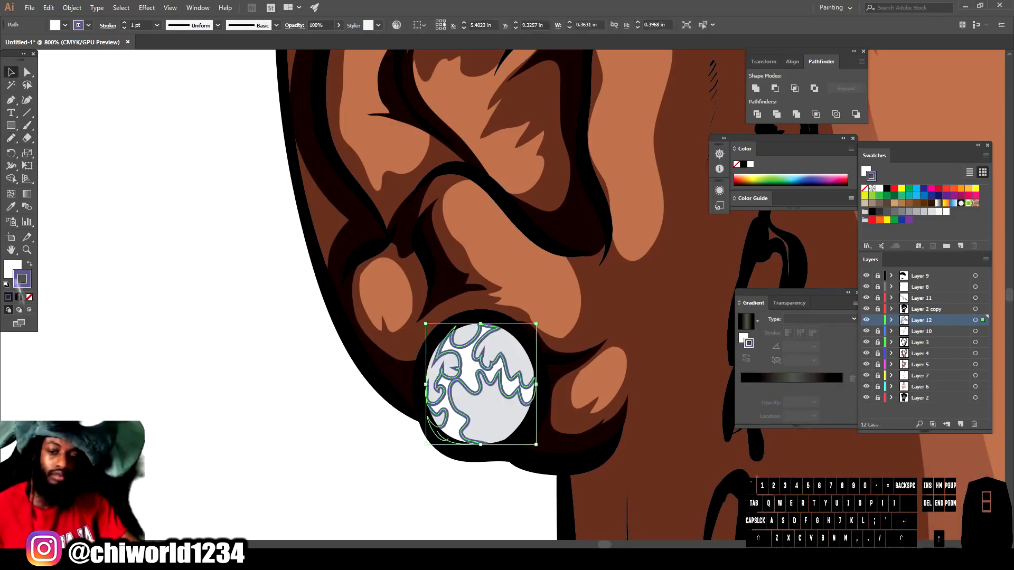
pyautogui.click(29, 263)
pyautogui.click(177, 434)
# - Draw small purple reflection shapes on the right-hand earring with the Pencil tool
pyautogui.hotkey('ctrl', '0')
pyautogui.scroll(7, 436, 288)
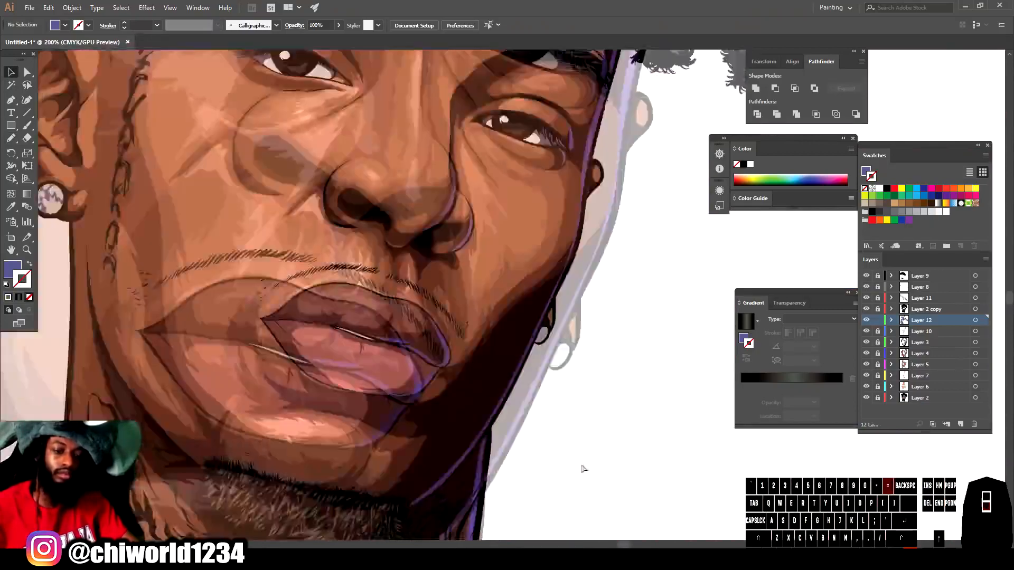
pyautogui.press('n')
pyautogui.moveTo(431, 454)
pyautogui.mouseDown()
pyautogui.moveTo(459, 439)
pyautogui.moveTo(438, 486)
pyautogui.mouseUp()
pyautogui.moveTo(428, 467); pyautogui.dragTo(409, 487)
pyautogui.scroll(-7, 437, 538)
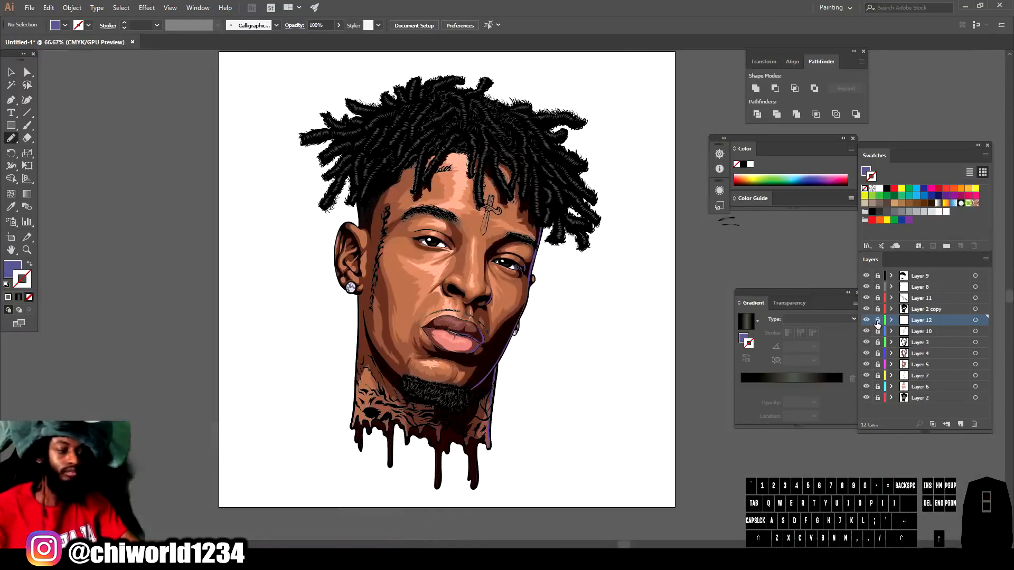